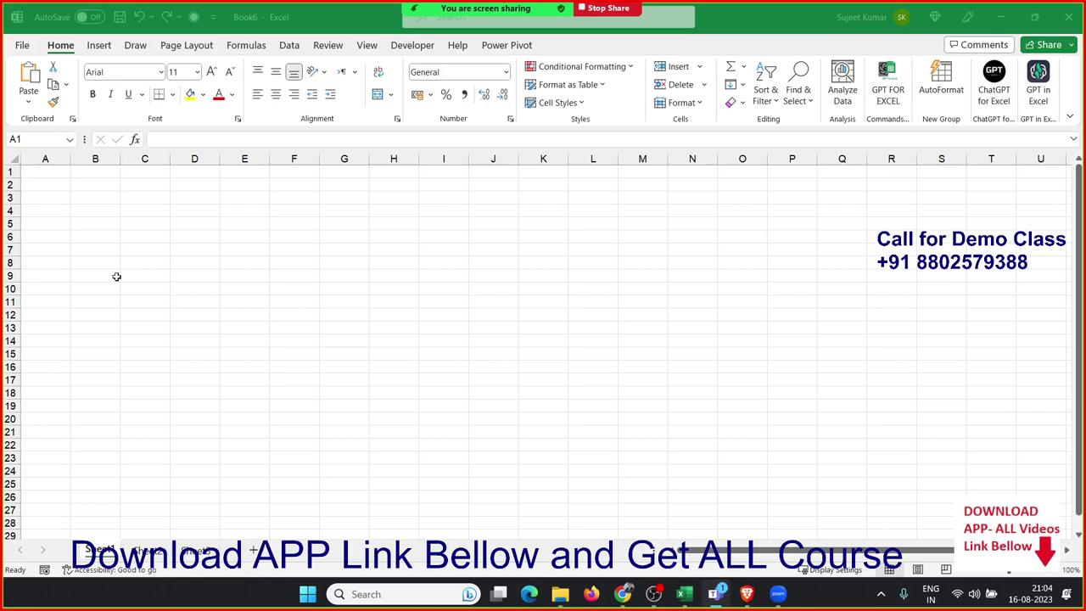
Step: Enter the numbers 1, 2, 3, 4 and 5 across cells A2:E2
ctrl+scroll(116, 276, up, 4)
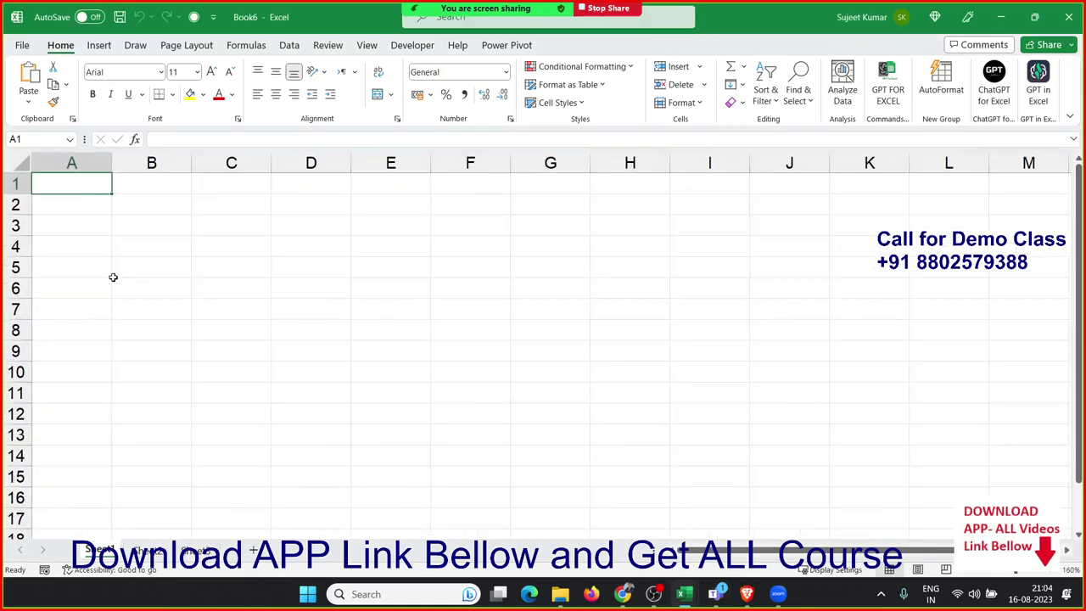
click(108, 215)
ctrl+scroll(107, 214, up, 1)
click(109, 213)
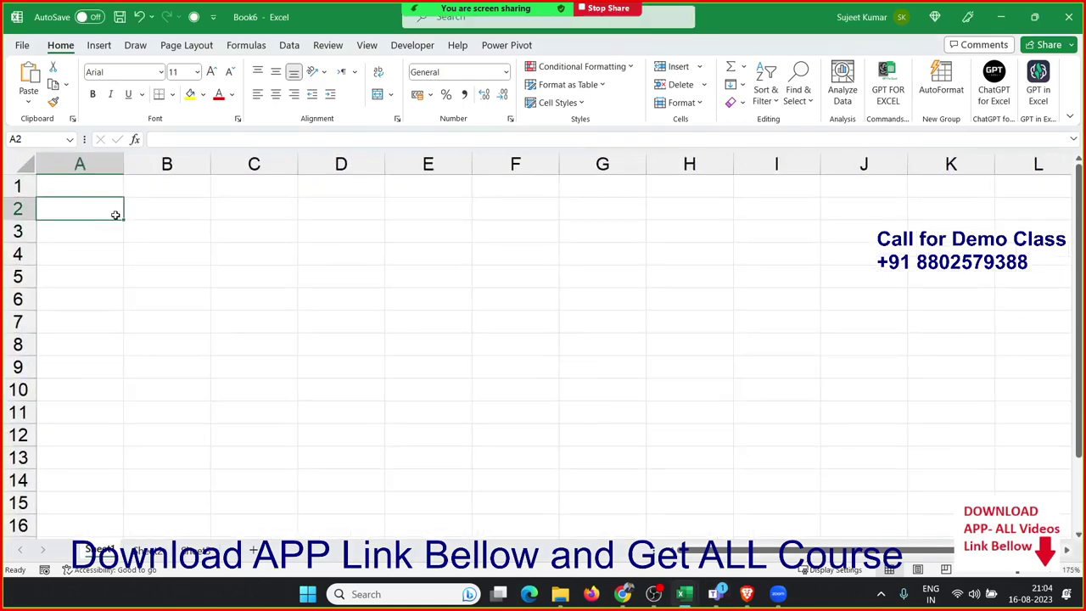
text(1)
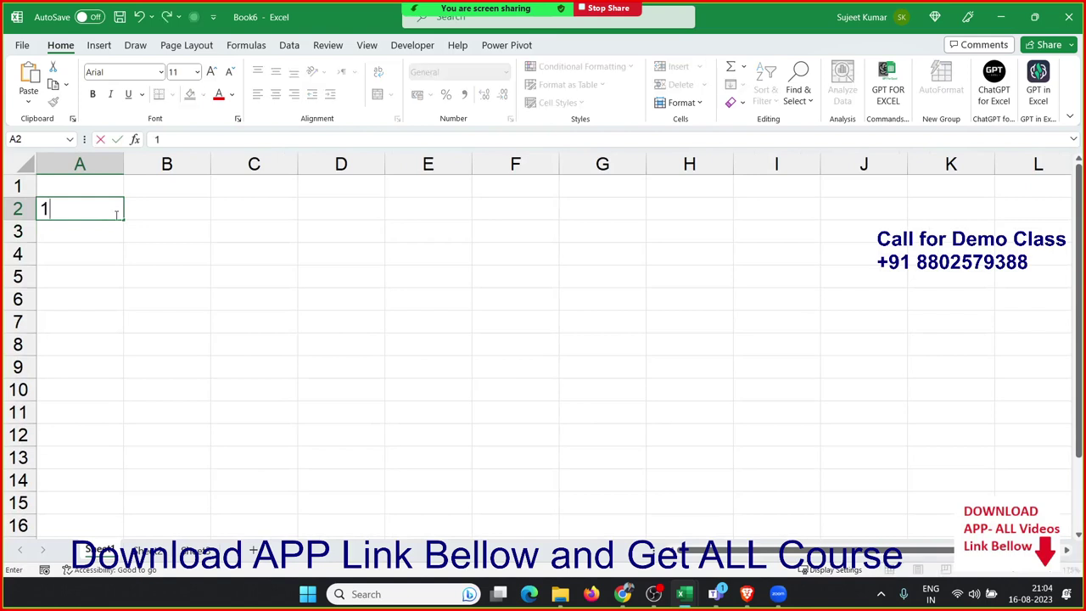
key(Tab)
text(2)
key(Tab)
text(3)
key(Tab)
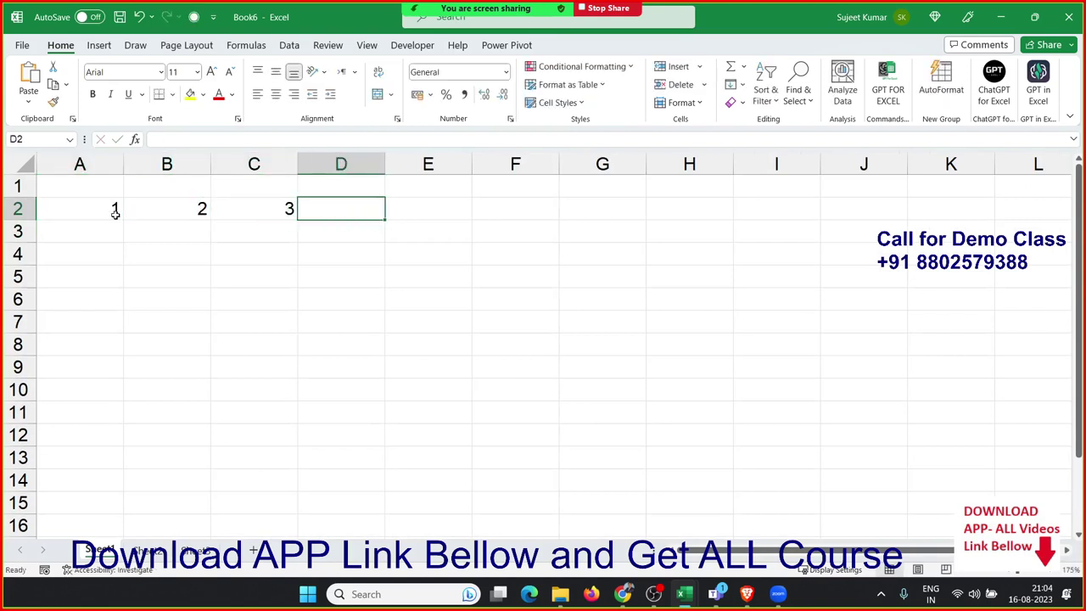
text(4)
key(Tab)
text(5)
key(Return)
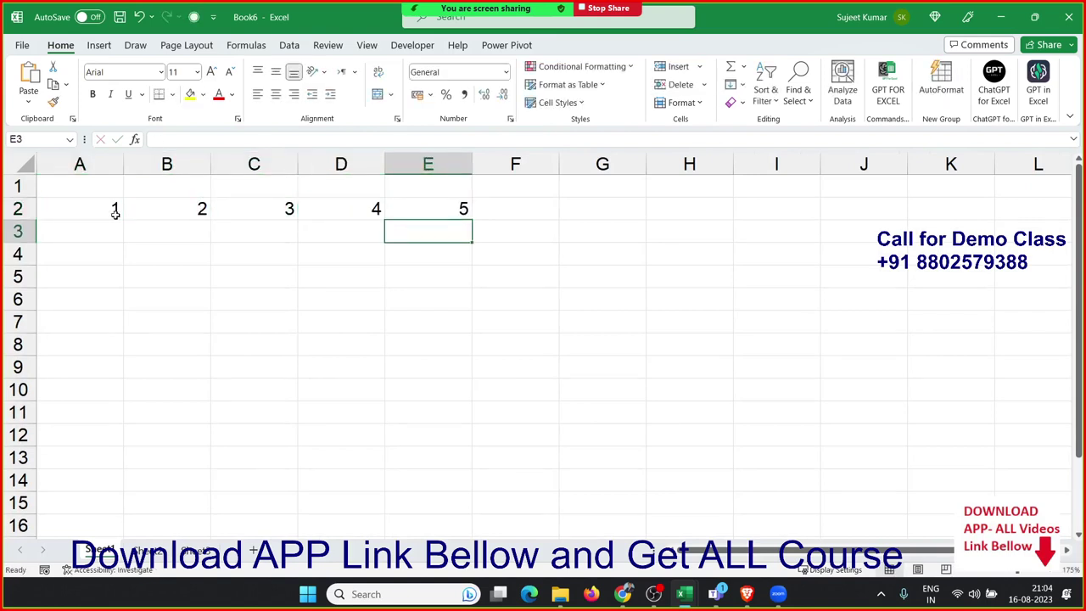
Step: Move to A3 and begin typing the array constant ={1,2,3,4,5}
key(Up)
key(Left)
key(Left)
key(Left)
key(Left)
key(Down)
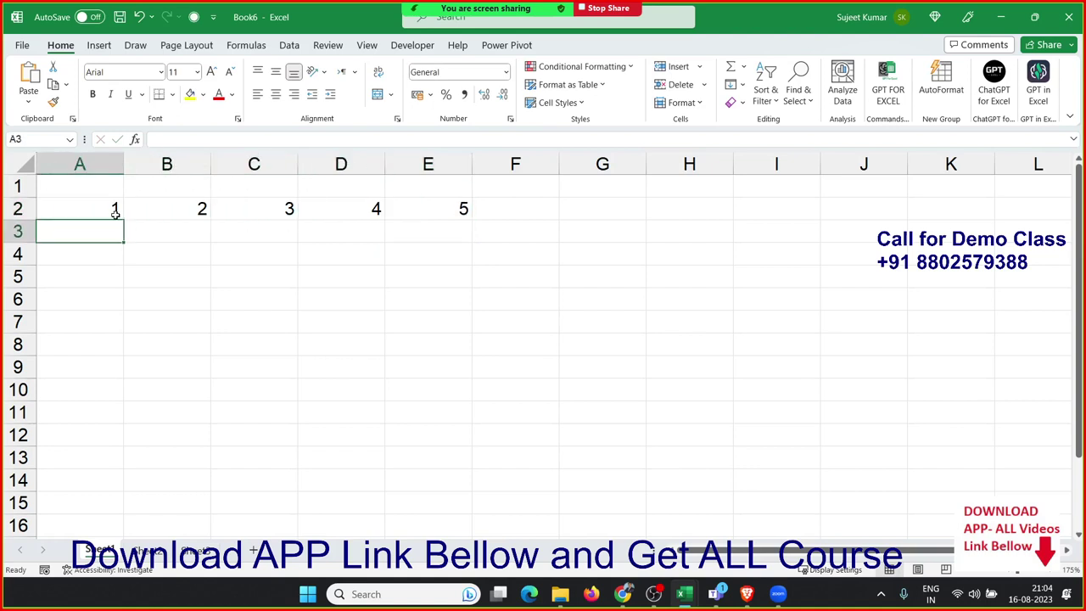
text(={1)
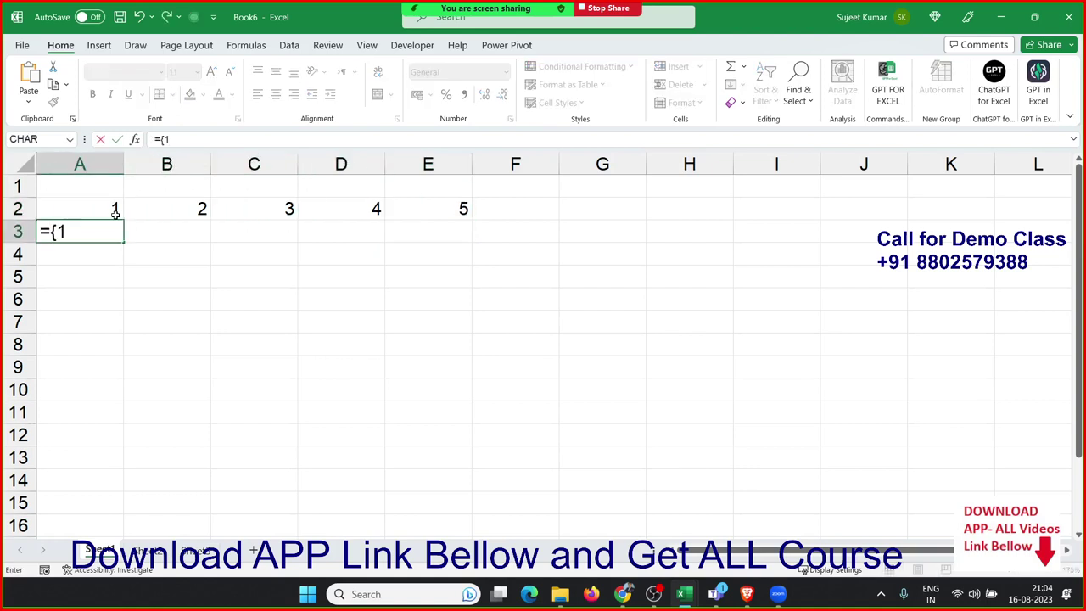
text(,2,3,)
text(4,5})
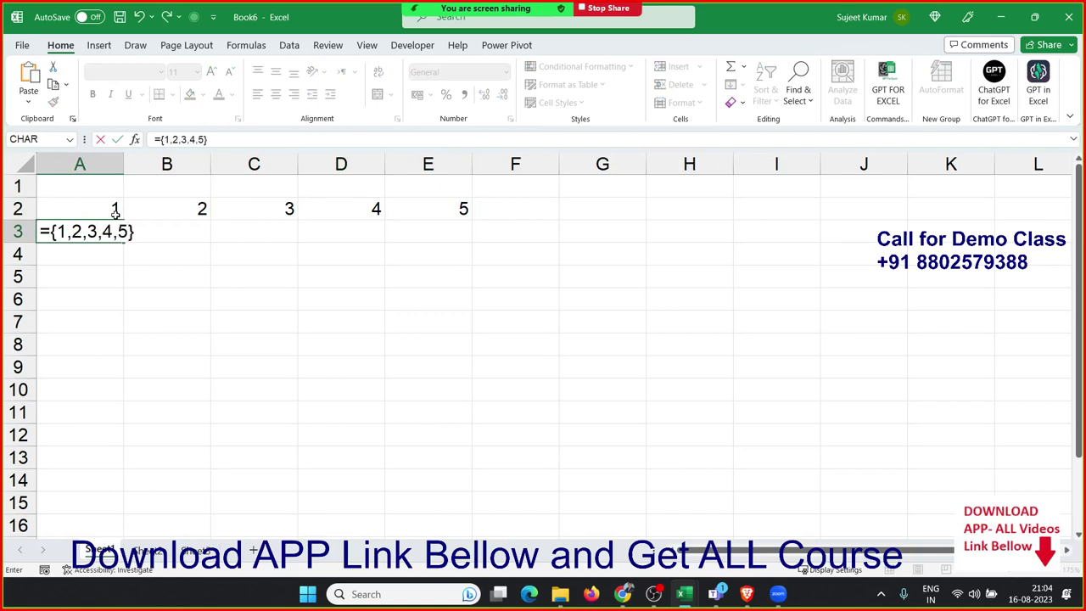
Step: Commit ={1,2,3,4,5} in A3 so it spills across A3:E3, then compare with row 2
key(Return)
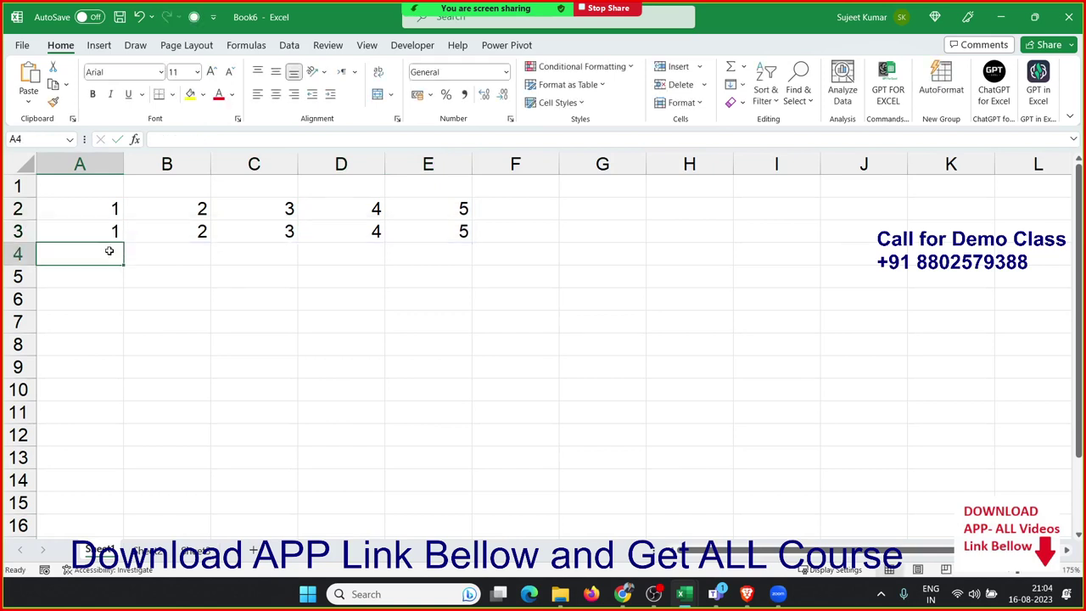
drag(97, 213, 376, 212)
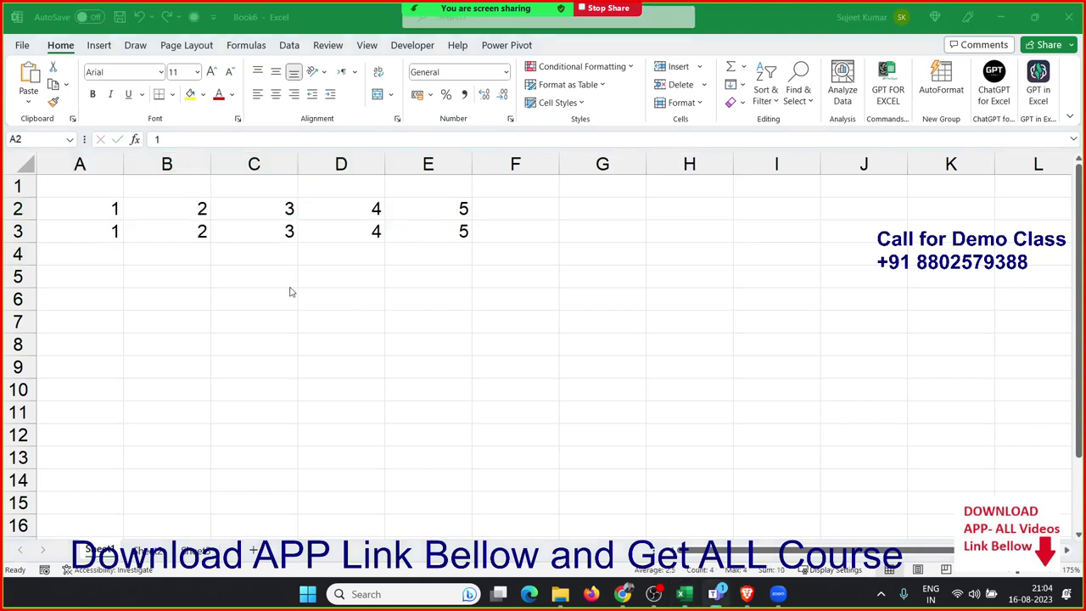
drag(89, 232, 399, 225)
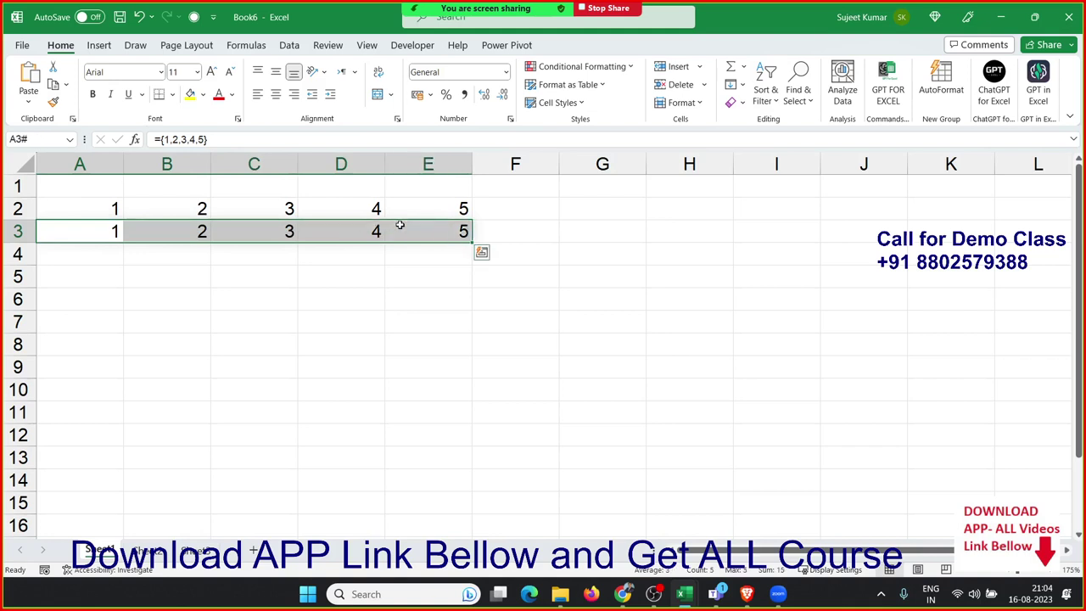
click(169, 278)
Step: Enter a first name in cell A5
key(Left)
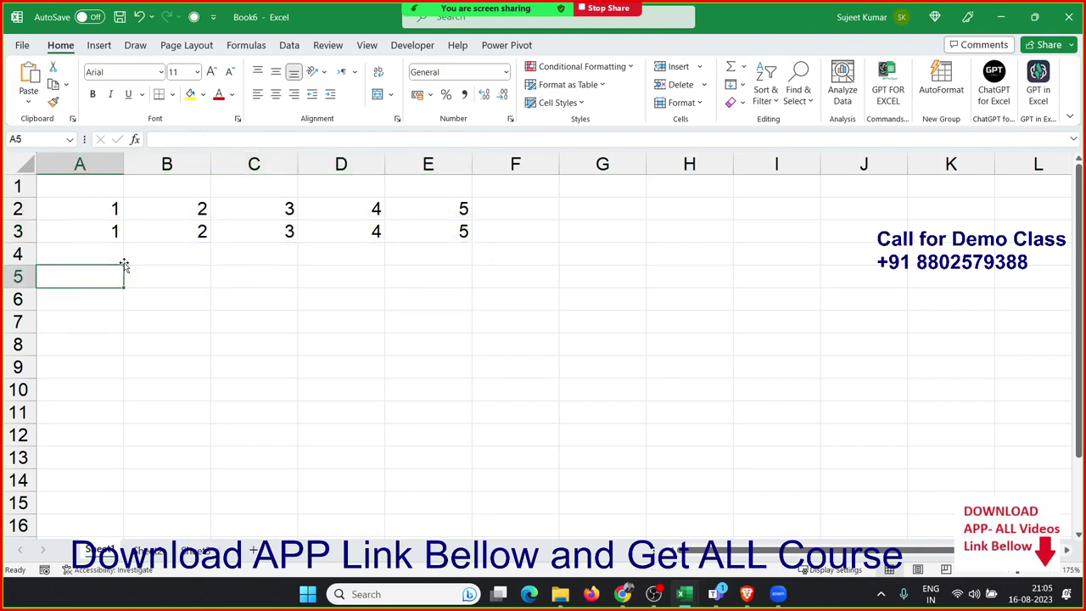
text(Sujeet)
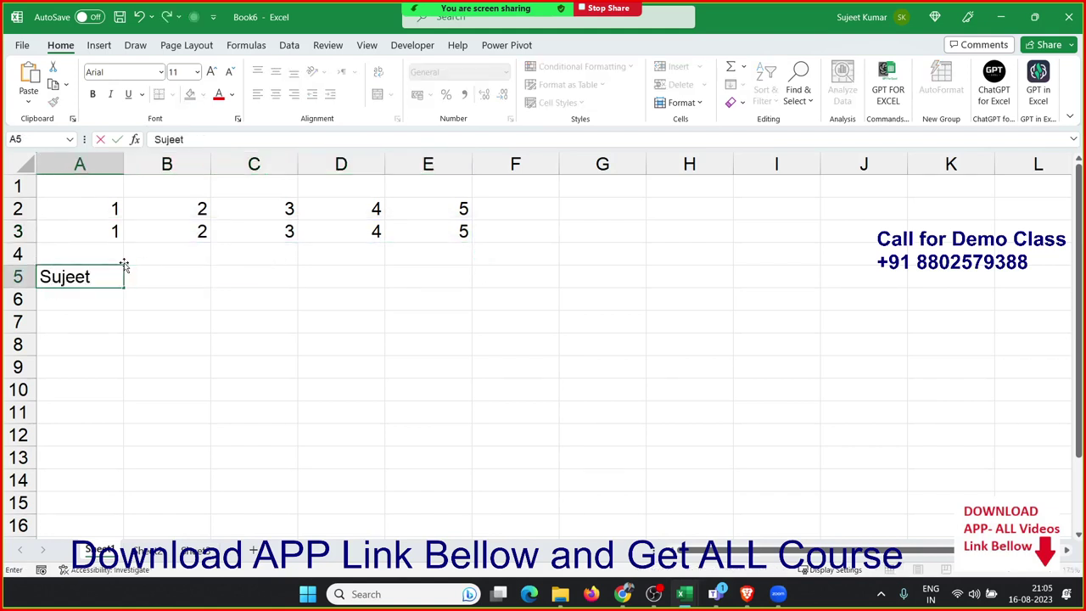
key(Tab)
key(Down)
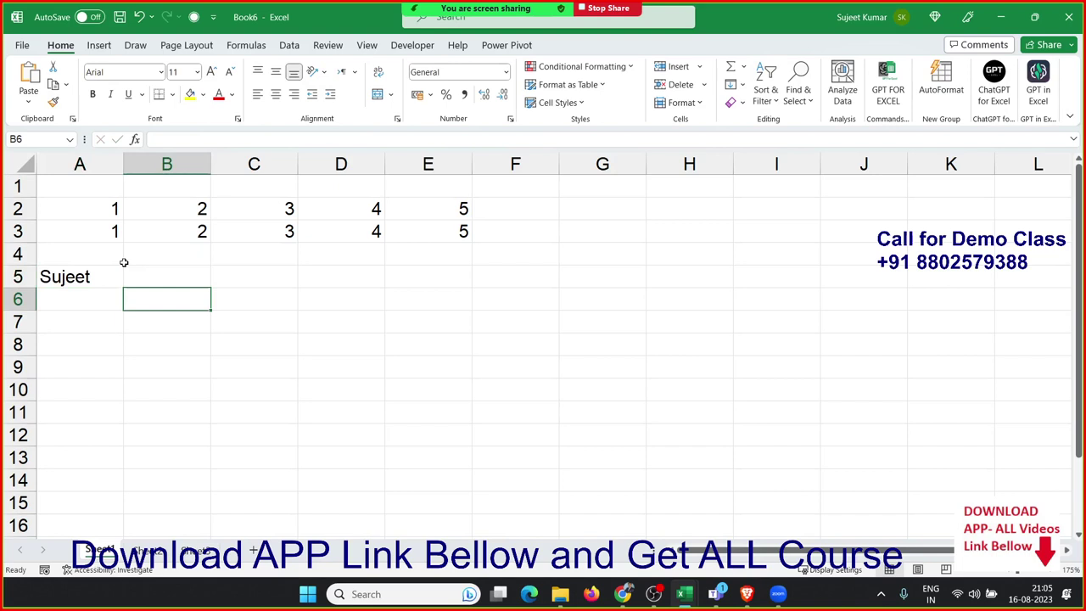
key(Right)
key(Right)
key(Right)
key(Right)
key(Right)
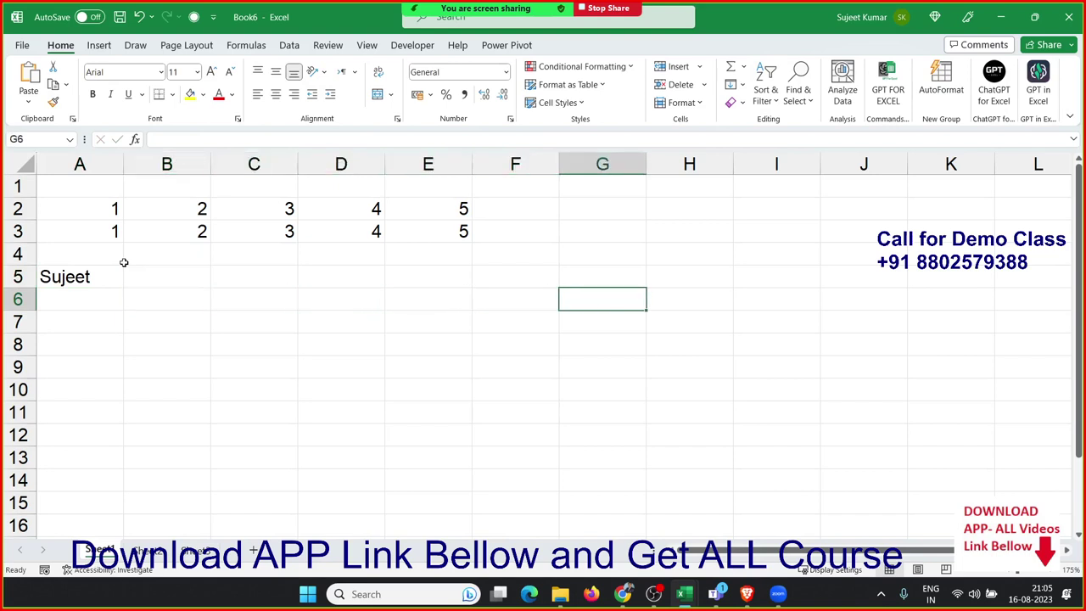
key(Left)
key(Left)
key(Left)
key(Left)
key(Left)
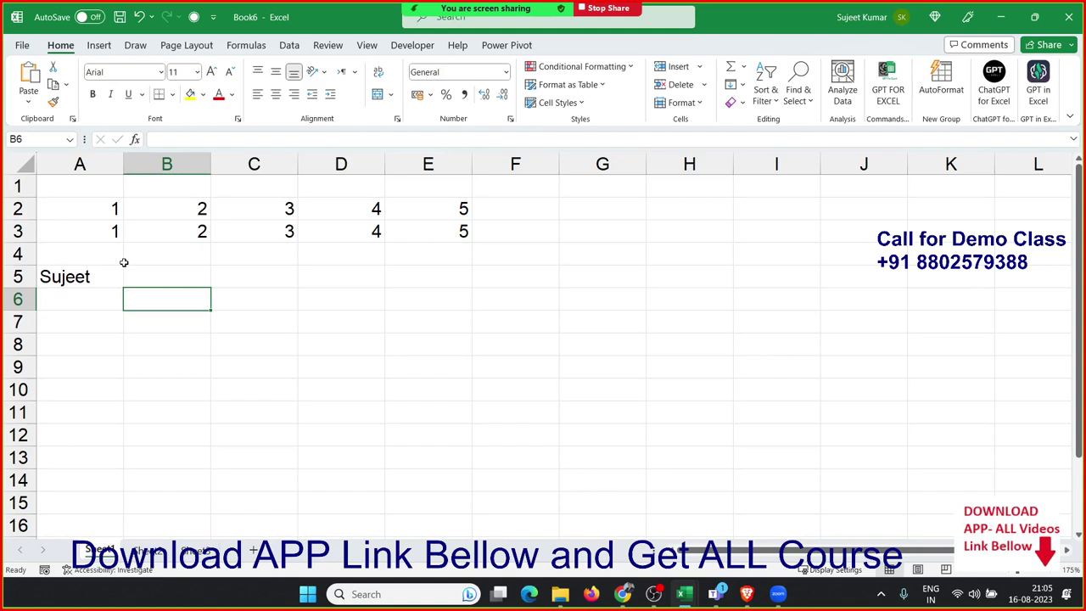
Step: In B6 enter =MID(A5,1,1) to show the name's first letter
text(m)
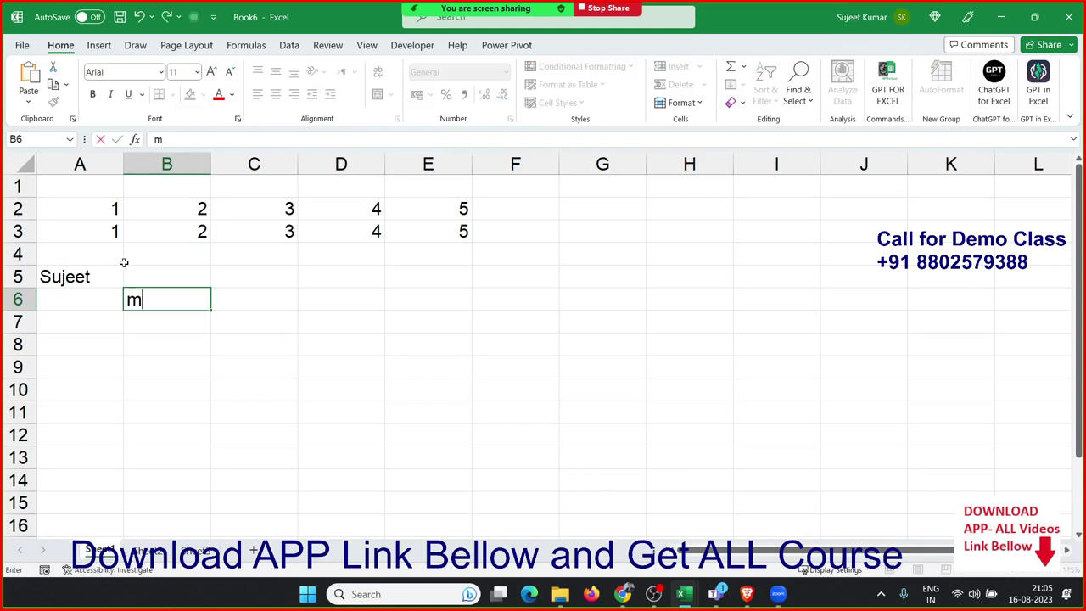
text(i)
key(BackSpace)
key(BackSpace)
text(=)
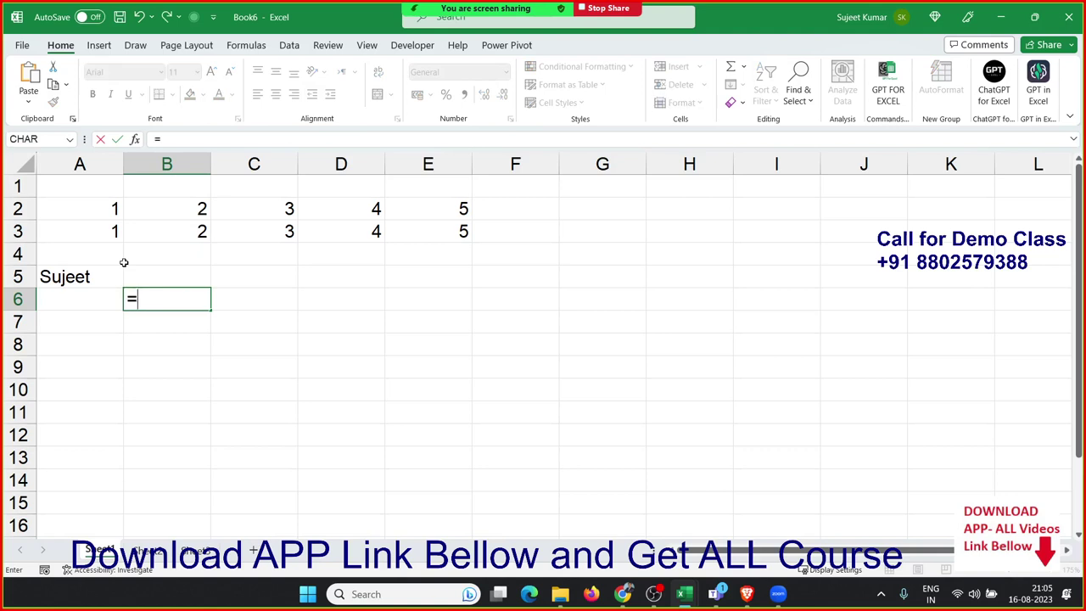
text(mid)
key(Tab)
click(123, 265)
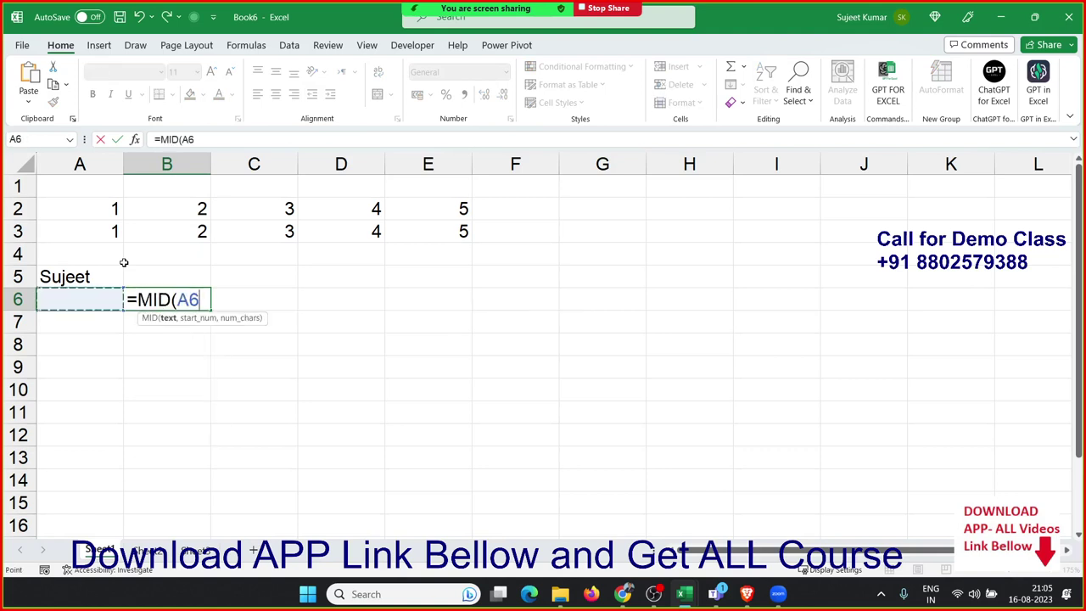
text(,)
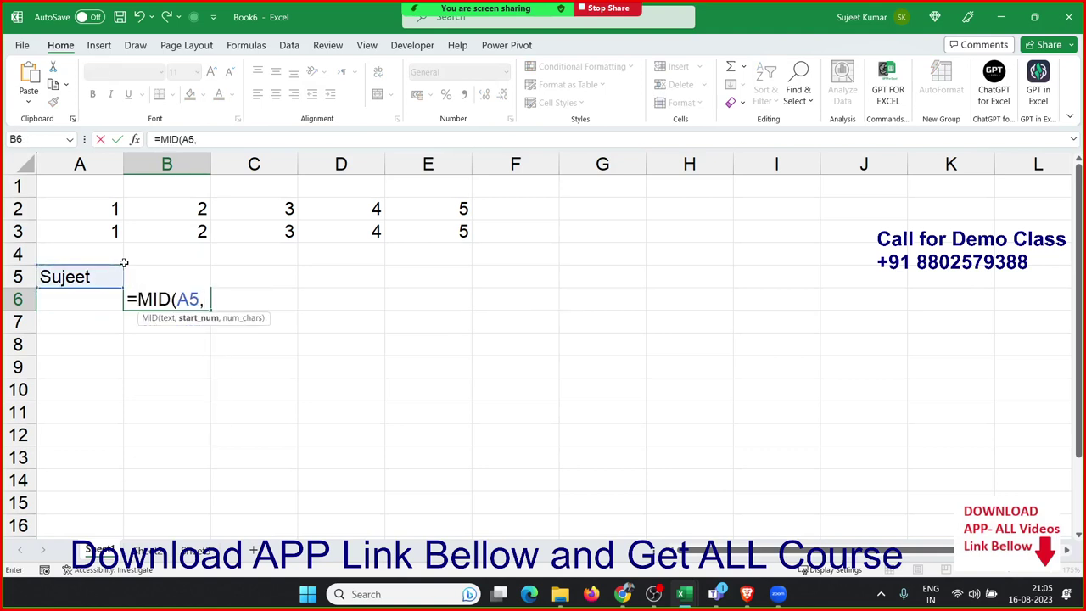
text(1,)
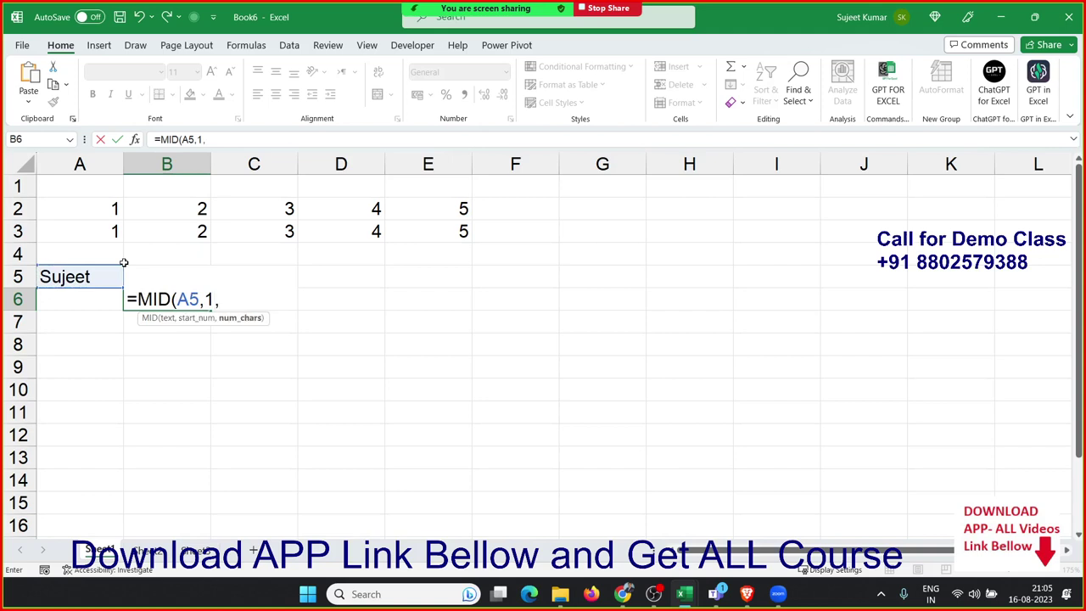
text(1)
key(Return)
key(Up)
key(Right)
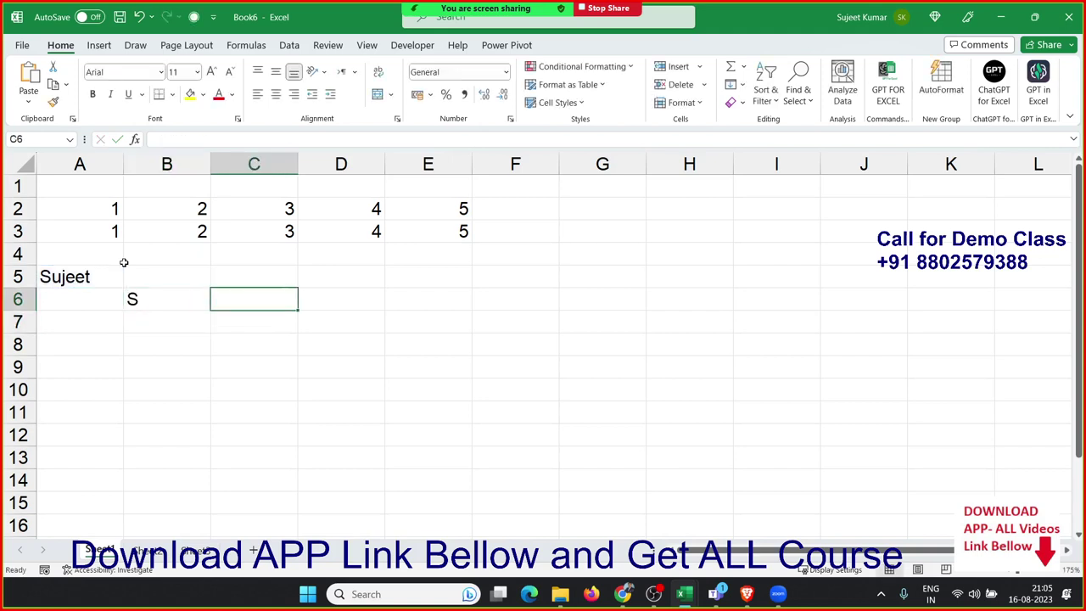
Step: In C6 enter =MID(A5,2,1) to return the name's second letter
text(=mid)
key(Tab)
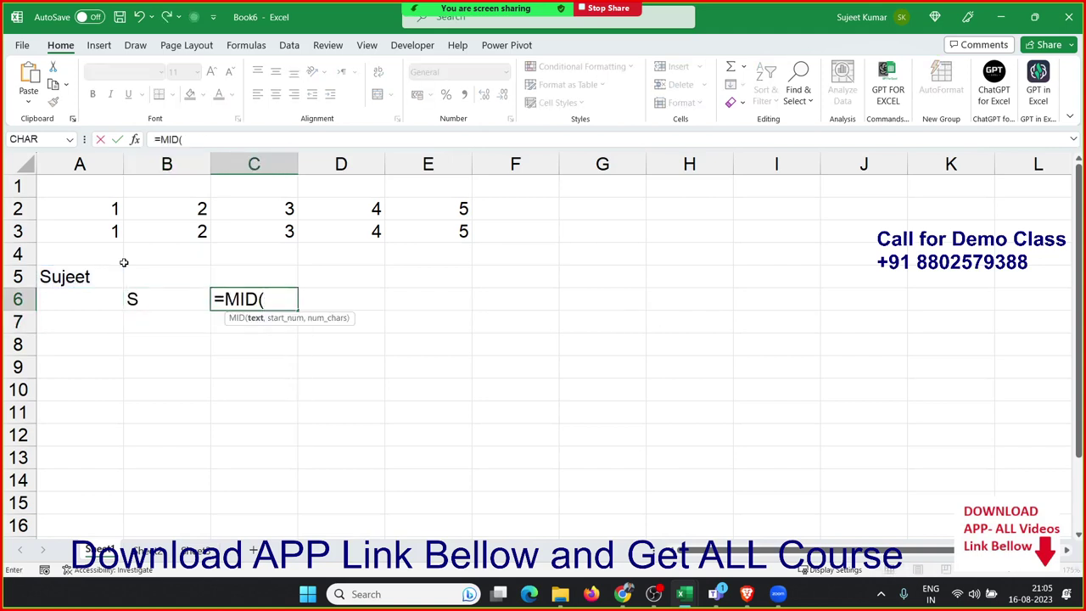
key(Left)
key(Left)
key(Up)
text(,)
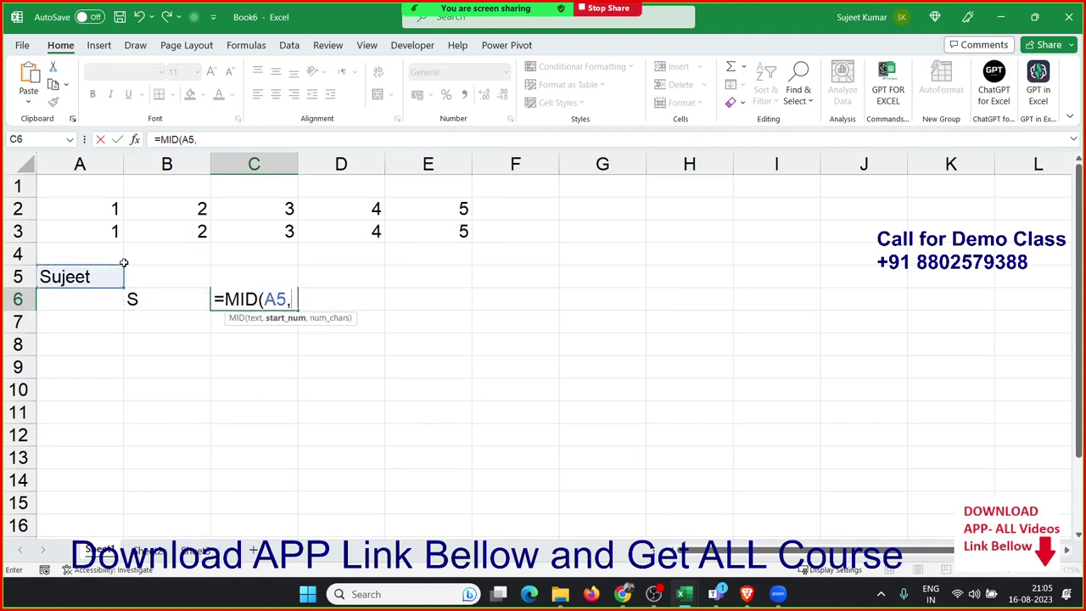
text(2,1)
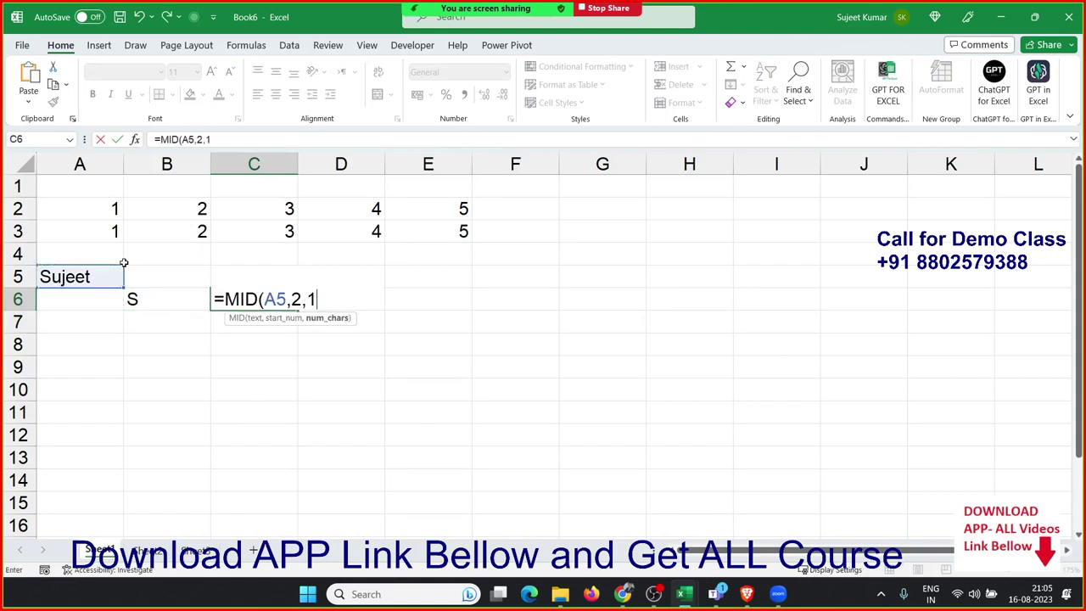
key(Return)
key(Up)
key(Right)
Step: In D6 enter =MID(A5,3,1) to return the third letter
text(=)
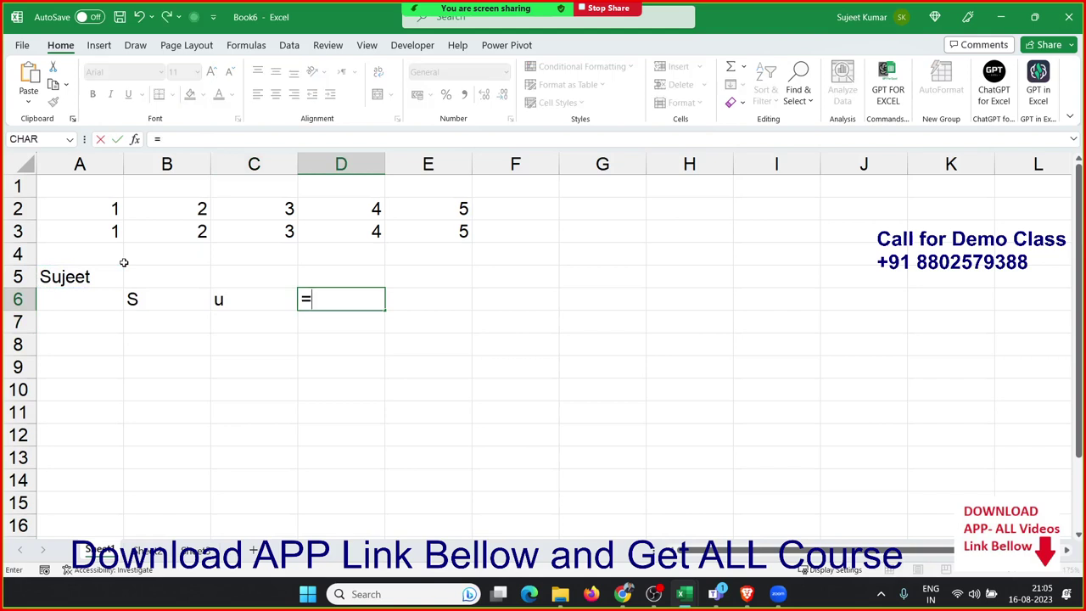
text(,)
key(BackSpace)
text(m)
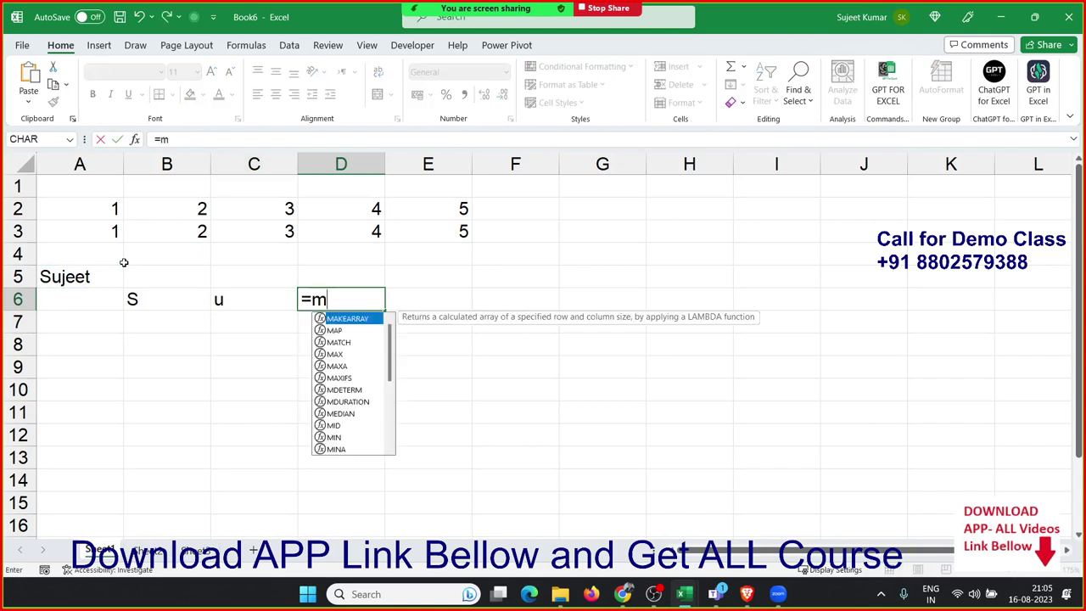
text(id)
key(Tab)
key(Left)
key(Left)
key(Left)
key(Up)
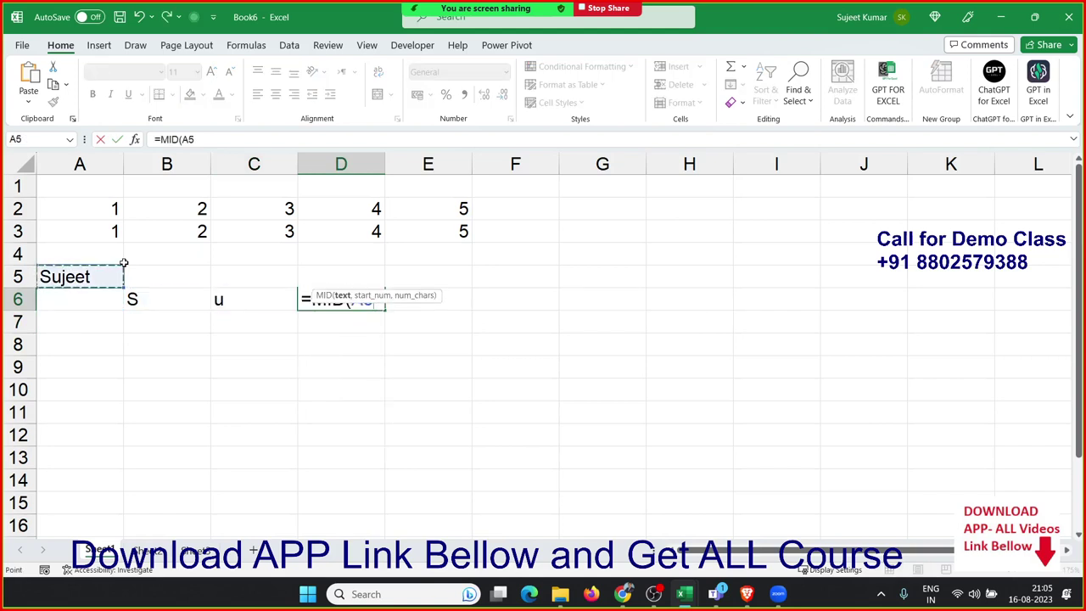
text(,3,1)
key(Return)
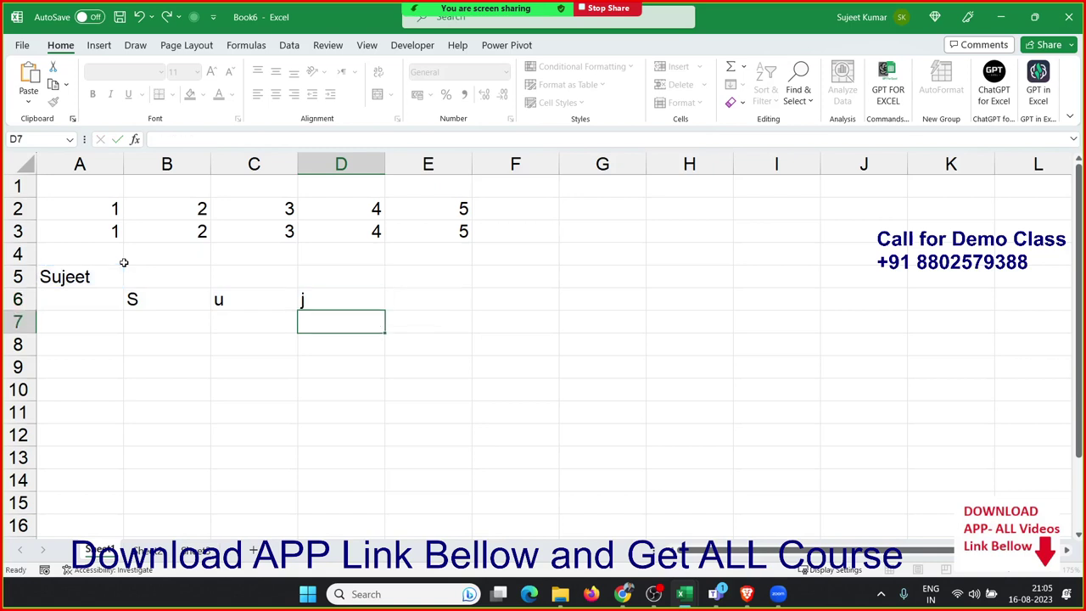
key(Up)
key(Right)
Step: In E6 enter a MID formula on A5 with start position 3
text(=m)
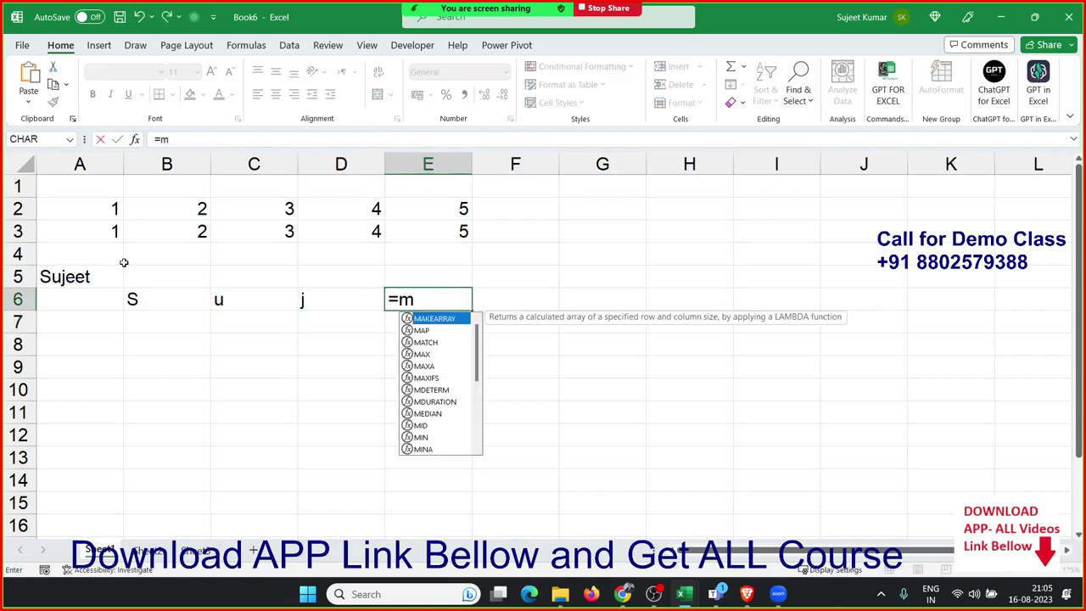
text(id)
key(Tab)
key(Left)
key(Left)
key(Left)
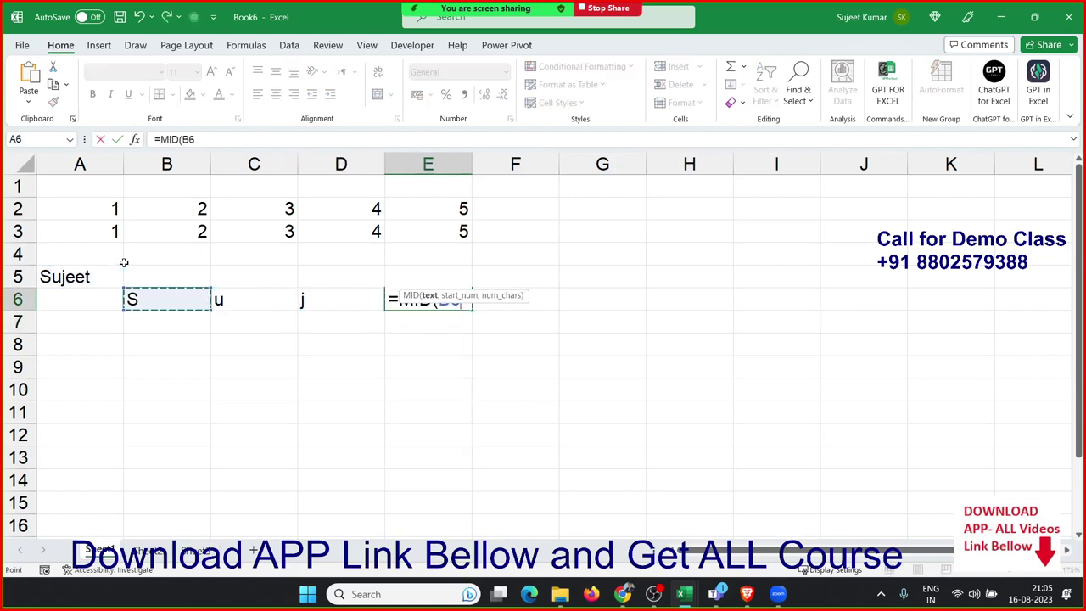
key(Left)
key(Up)
text(,)
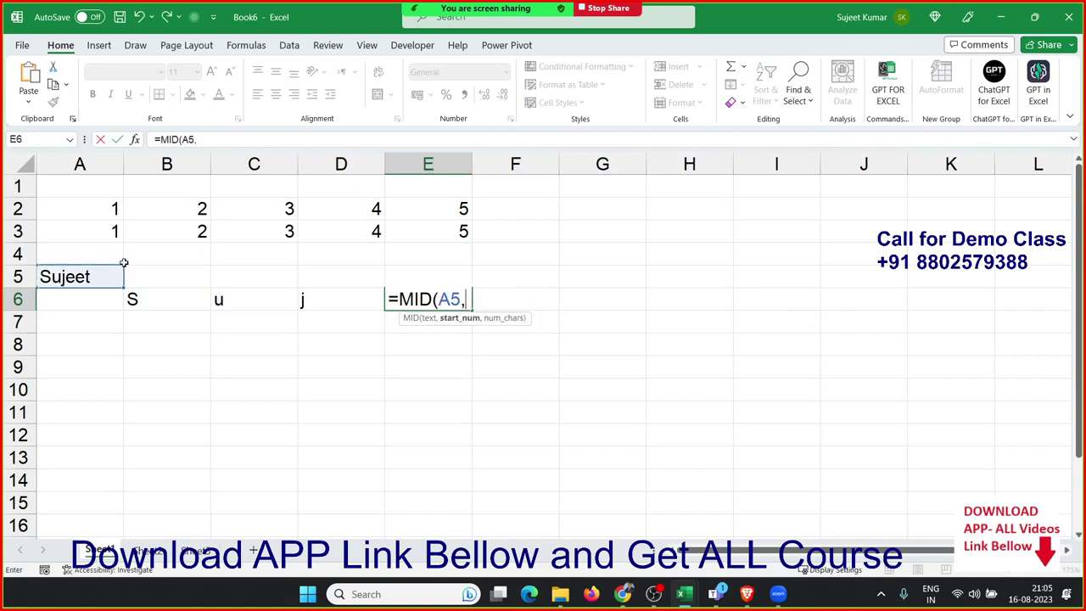
text(3,1)
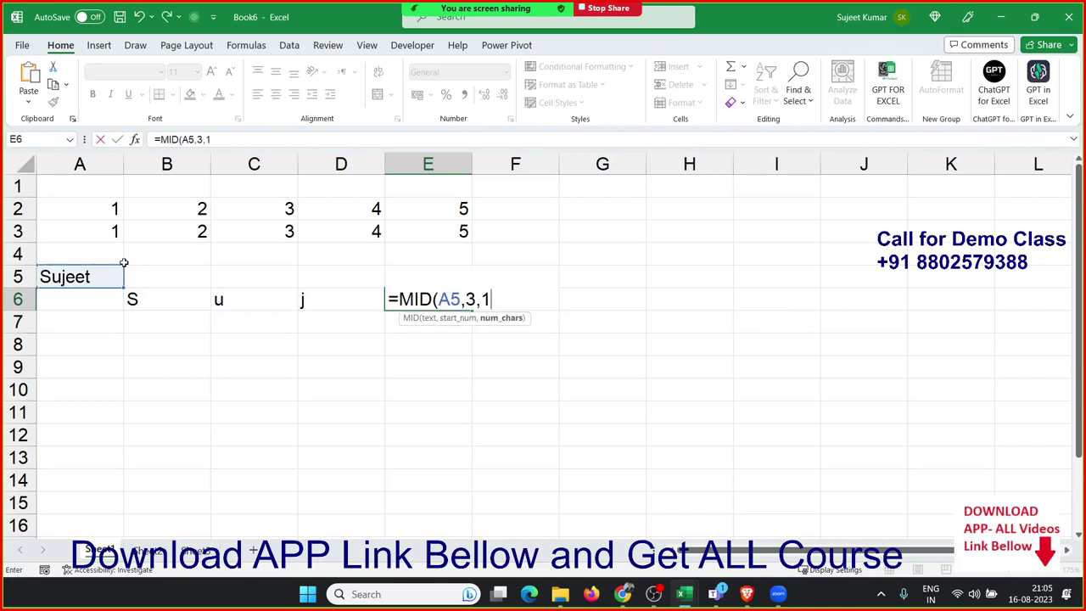
key(Return)
key(Up)
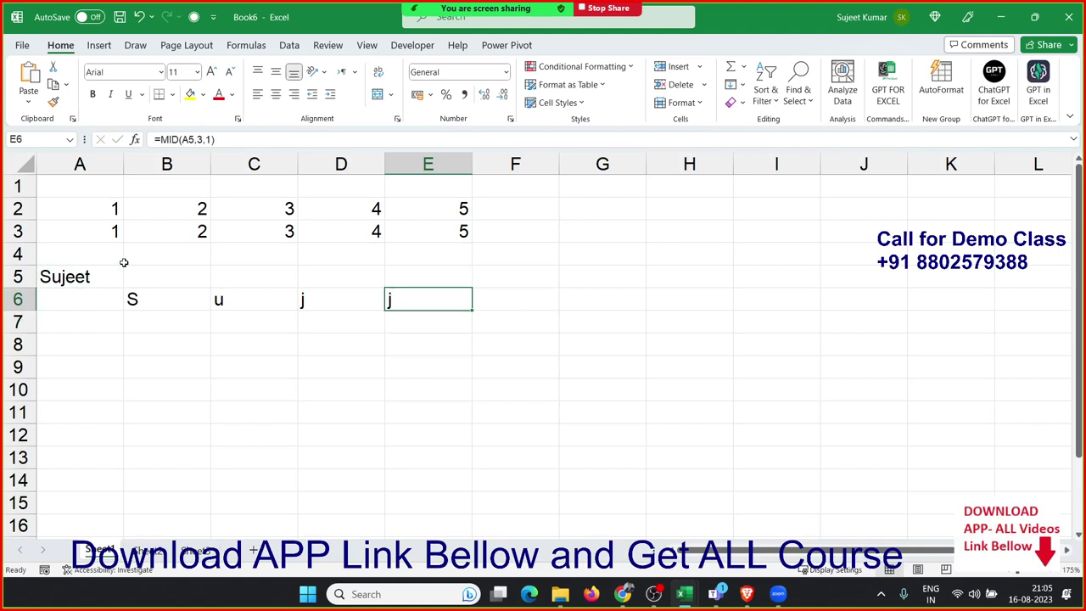
Step: Correct E6's start position from 3 to 4 so it returns the fourth letter
key(F2)
key(Left)
key(Left)
key(Left)
key(BackSpace)
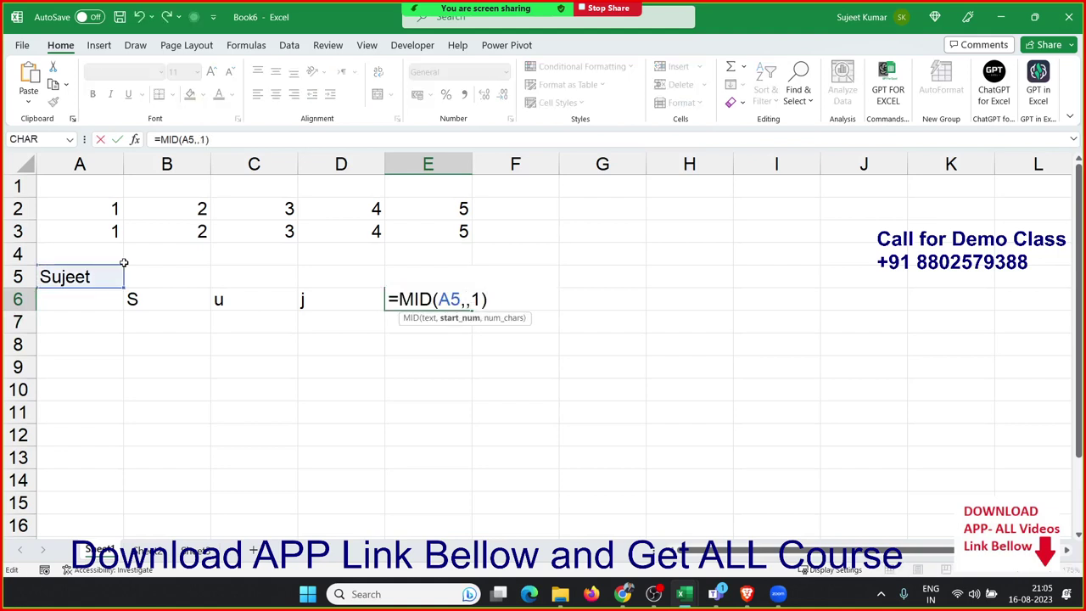
text(4)
key(Return)
key(Up)
key(Right)
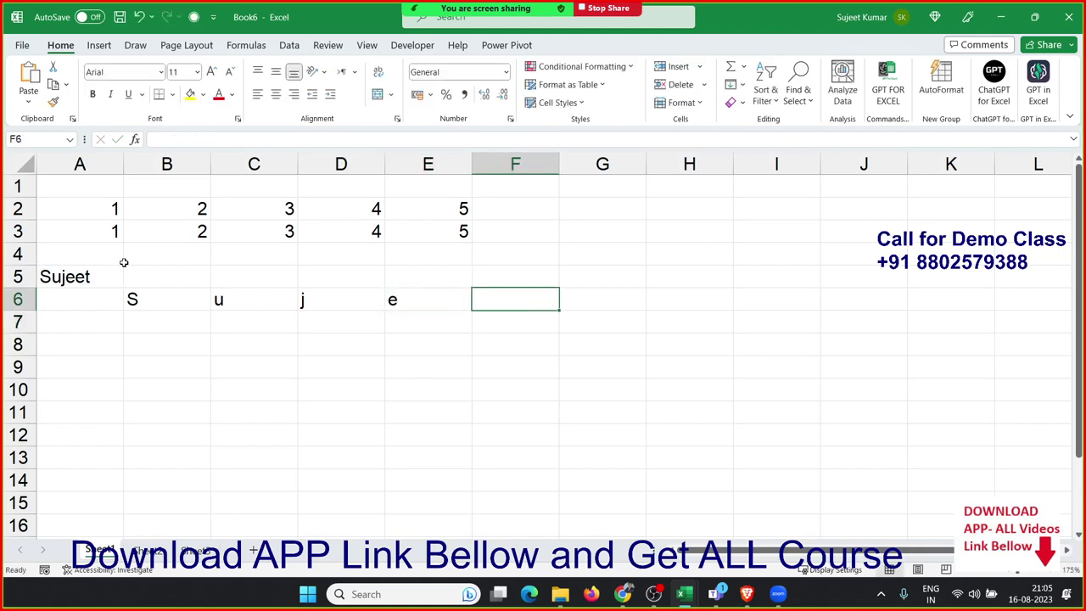
Step: In F6 enter =MID(A5,5,1) for the fifth letter, fixing the mistyped start position
text(=mid)
key(Tab)
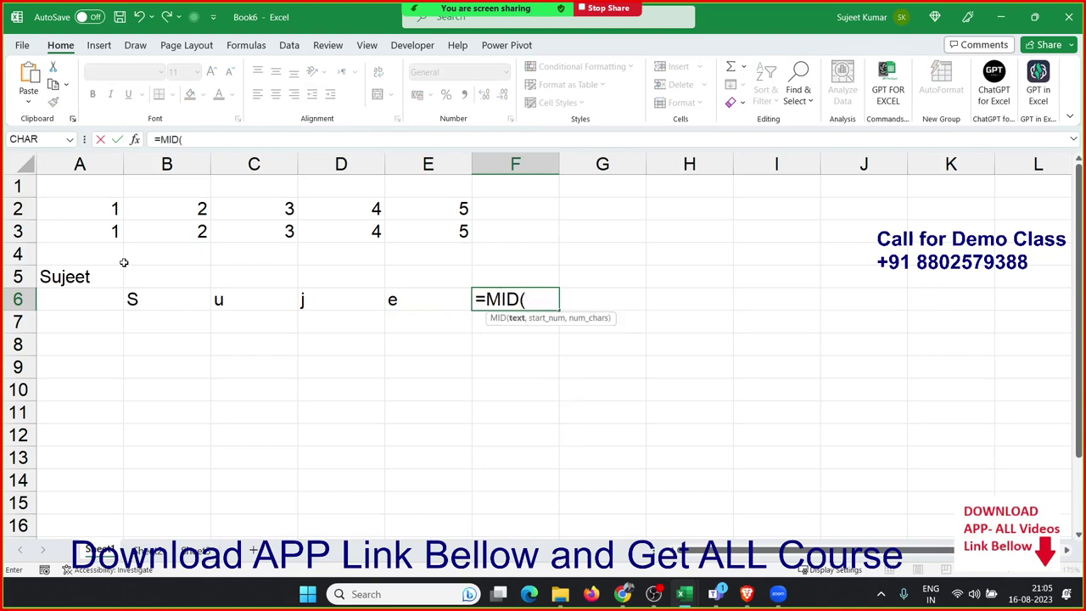
key(Left)
key(Left)
key(Left)
key(Left)
key(Left)
key(Up)
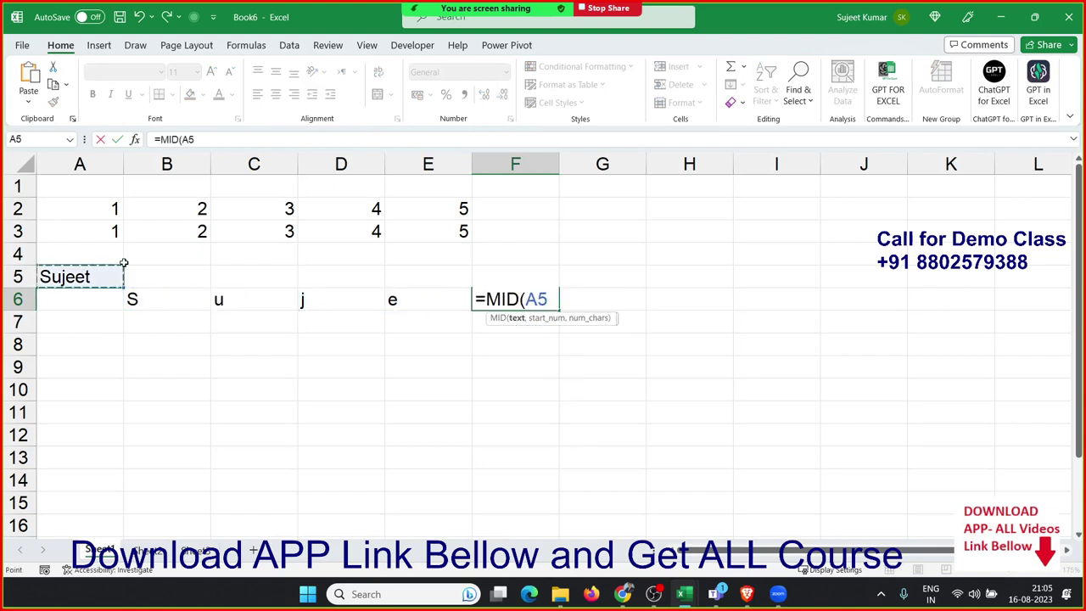
text(,4,)
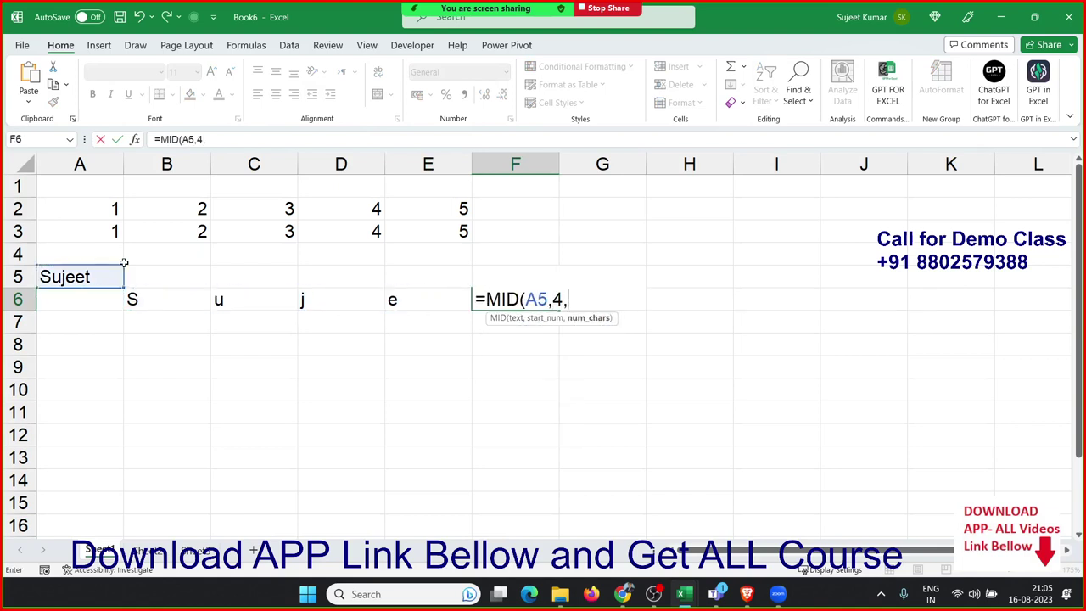
text(1)
key(BackSpace)
key(BackSpace)
key(BackSpace)
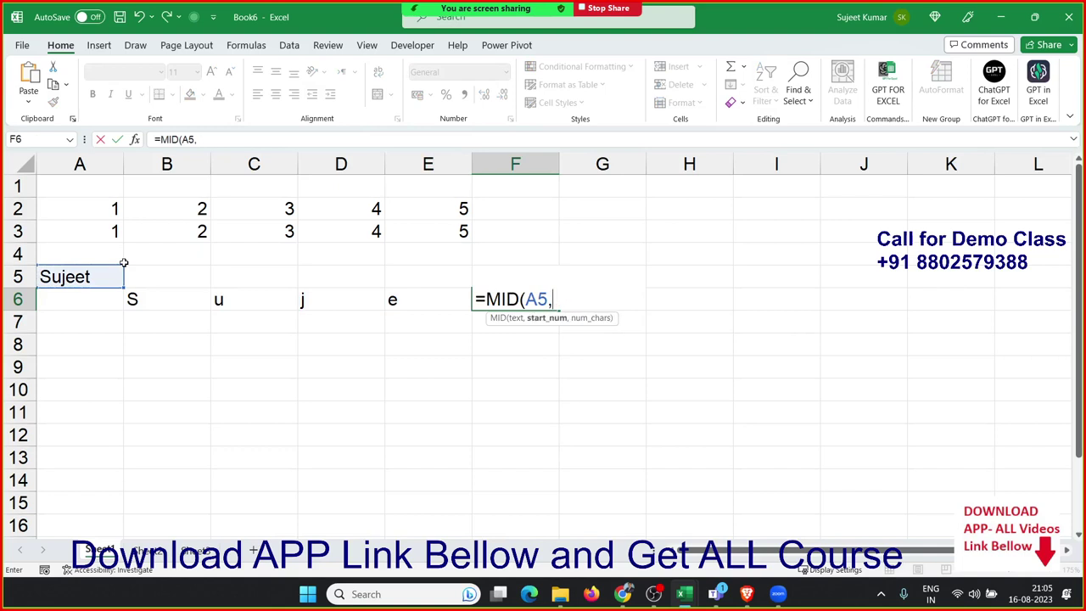
text(g)
key(BackSpace)
text(5,1)
key(Tab)
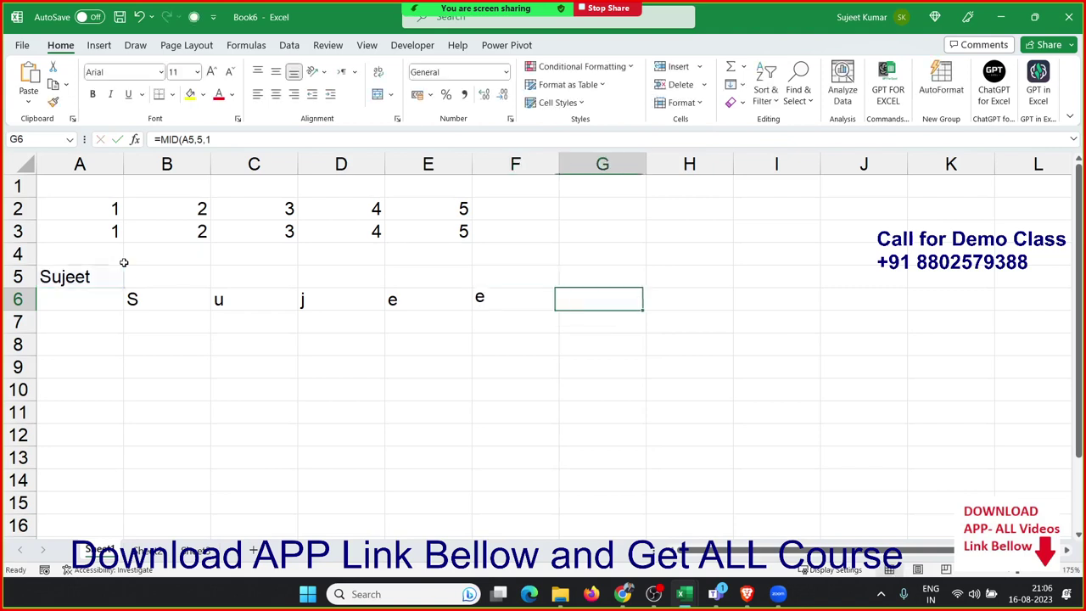
Step: In G6 enter =MID(A5,6,1) for the sixth letter
text(=mi)
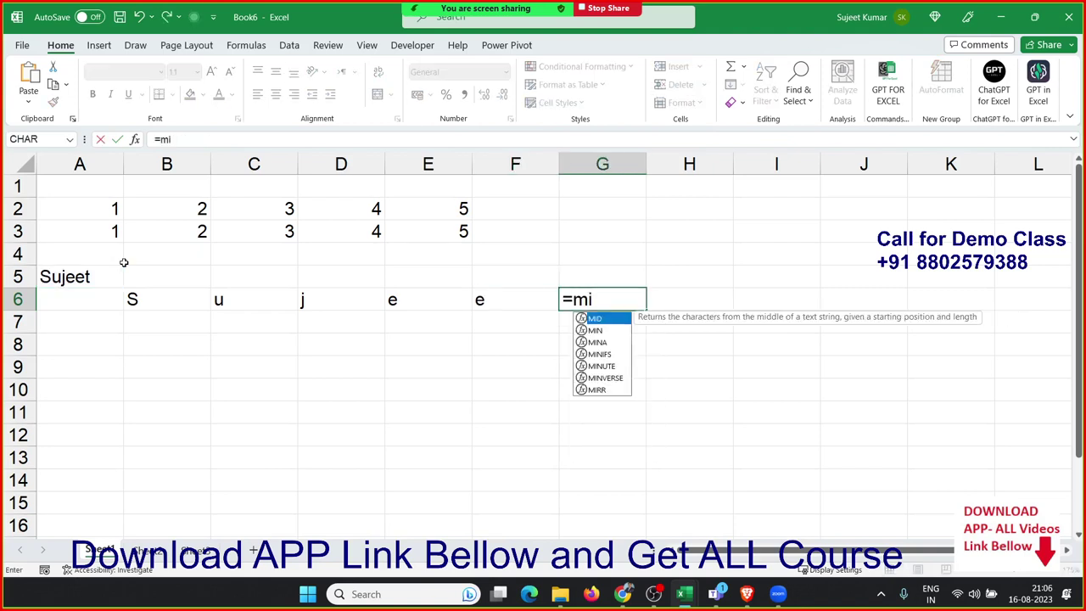
key(Tab)
key(Left)
key(Left)
key(Left)
key(Left)
key(Left)
key(Left)
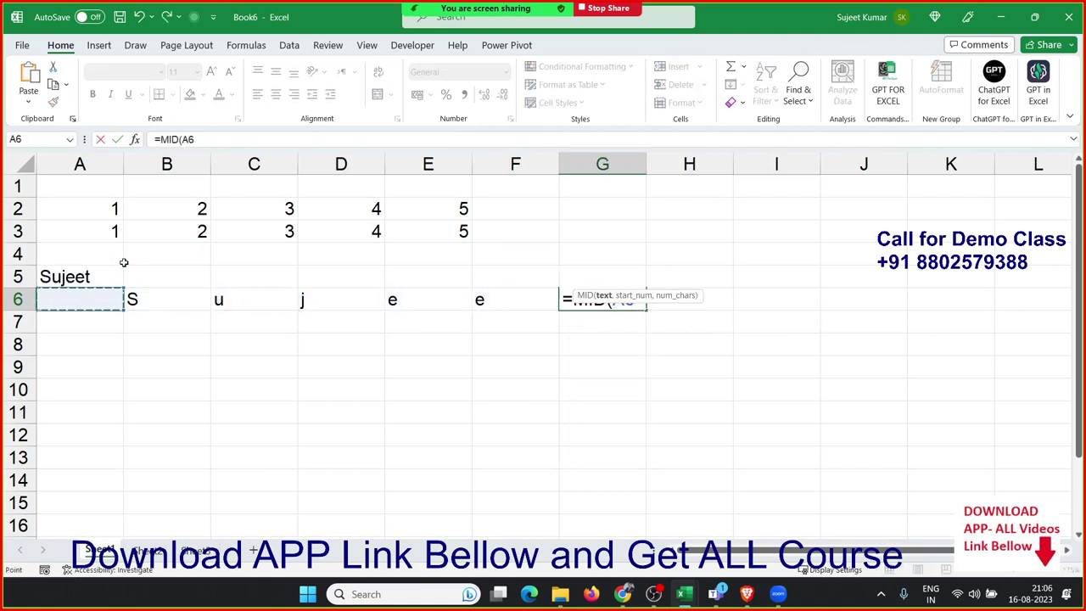
key(Up)
text(,)
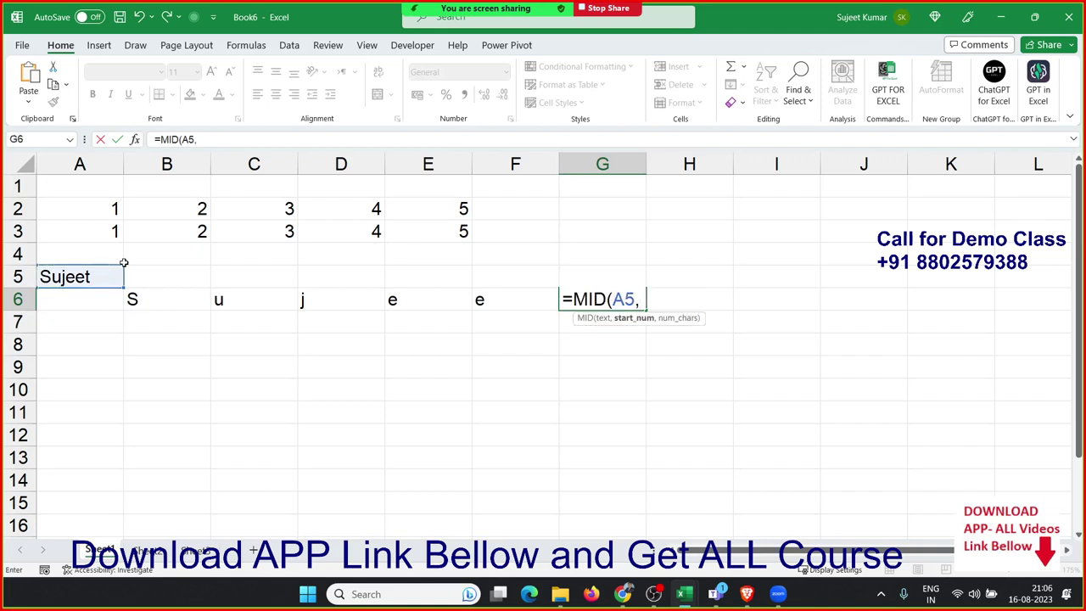
text(6,)
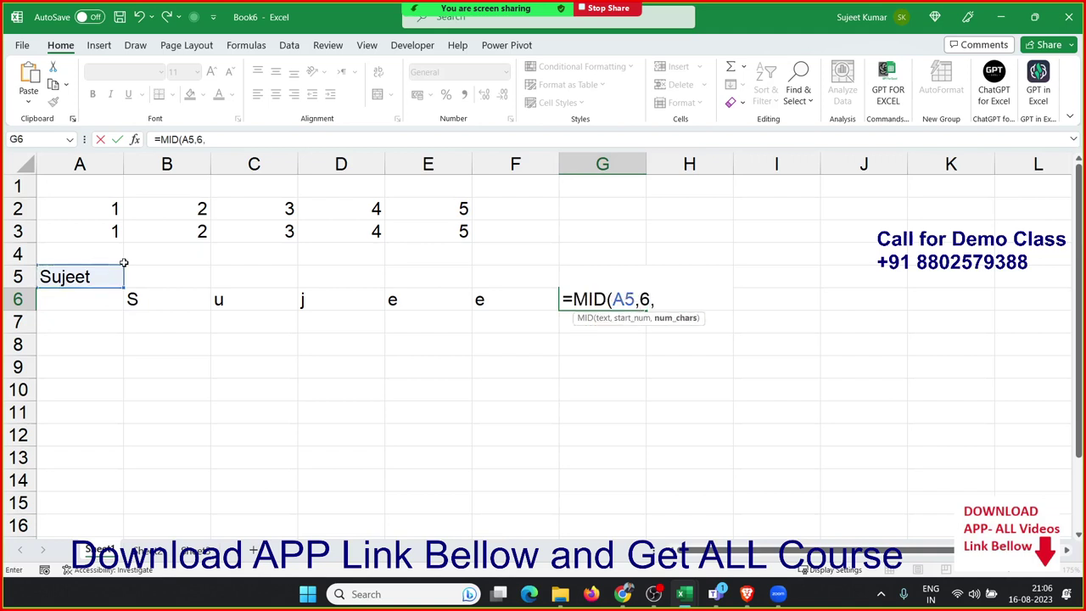
text(1)
key(Return)
key(Left)
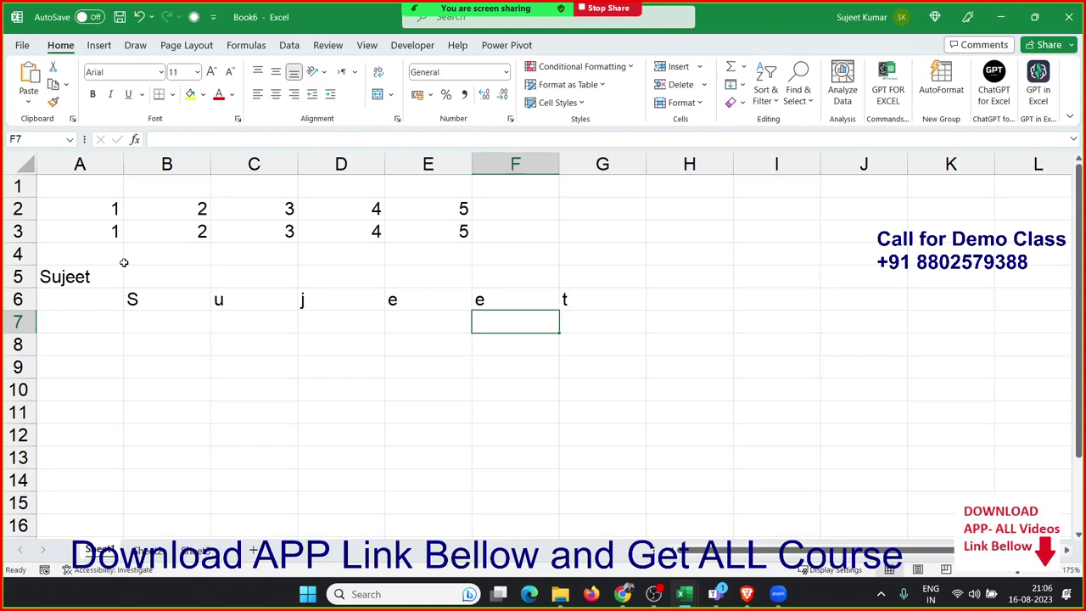
Step: Review the MID formulas across B6:G6, showing C6's and D6's arguments with F2
key(Up)
key(Left)
key(Left)
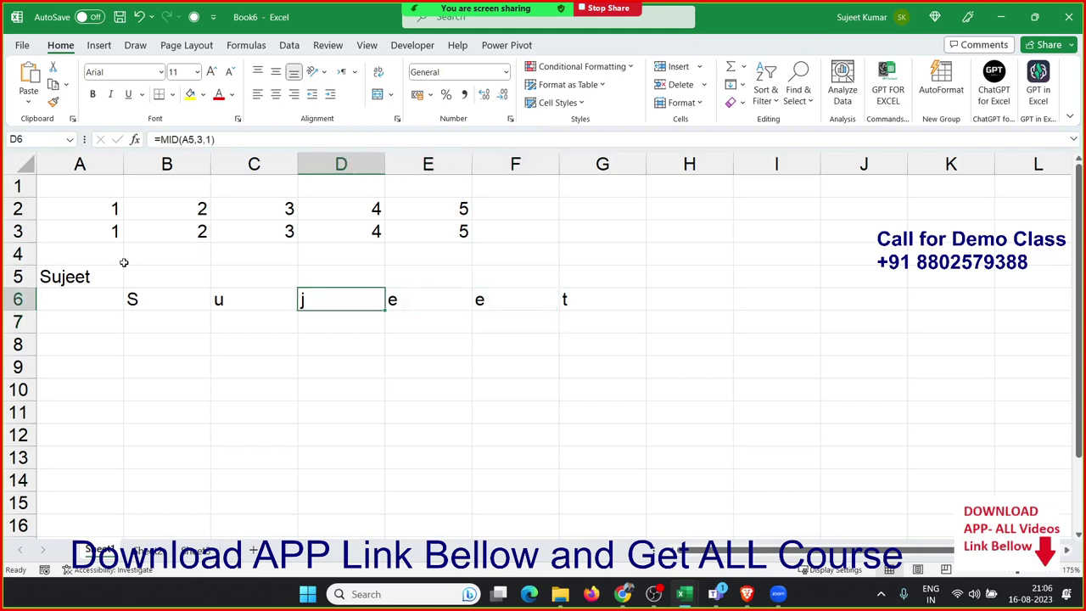
key(Left)
key(Left)
key(Right)
key(Right)
key(Right)
key(Right)
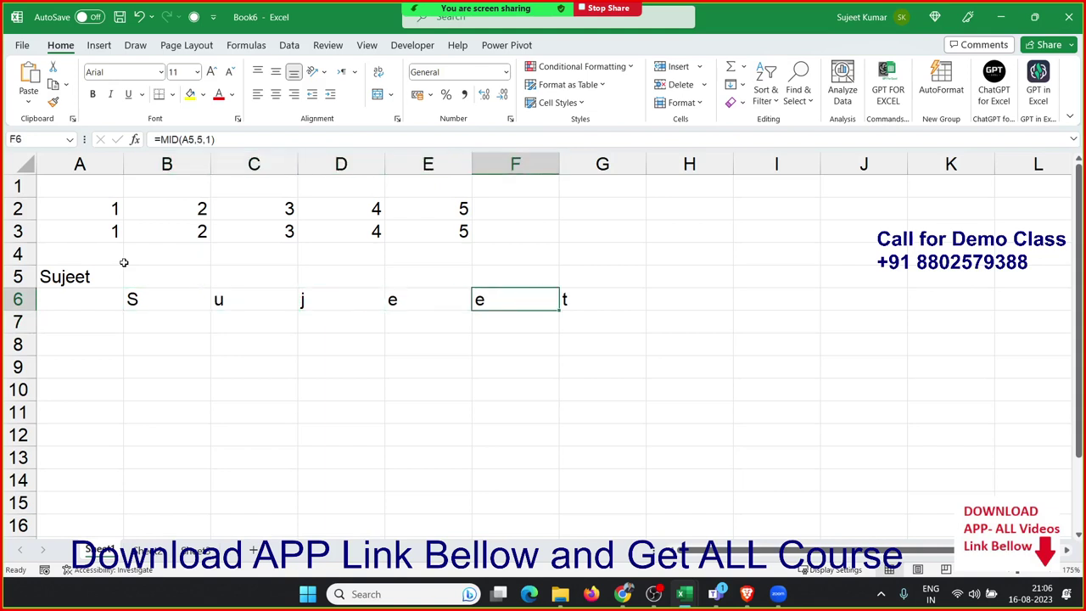
key(Right)
key(Left)
key(Left)
key(Left)
key(Left)
key(Left)
key(Left)
key(Right)
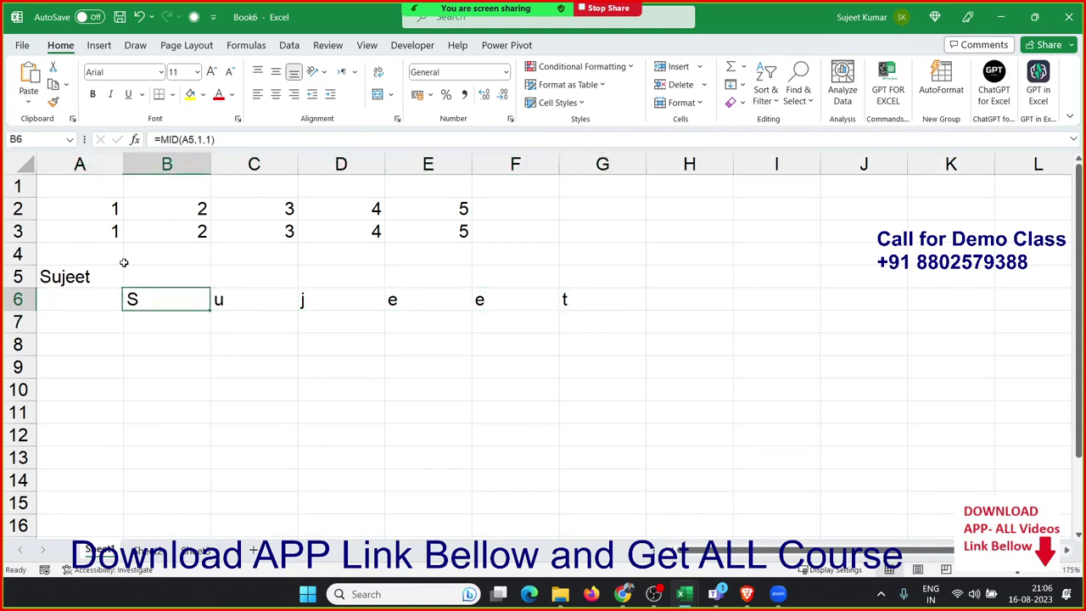
key(Right)
key(F2)
key(Escape)
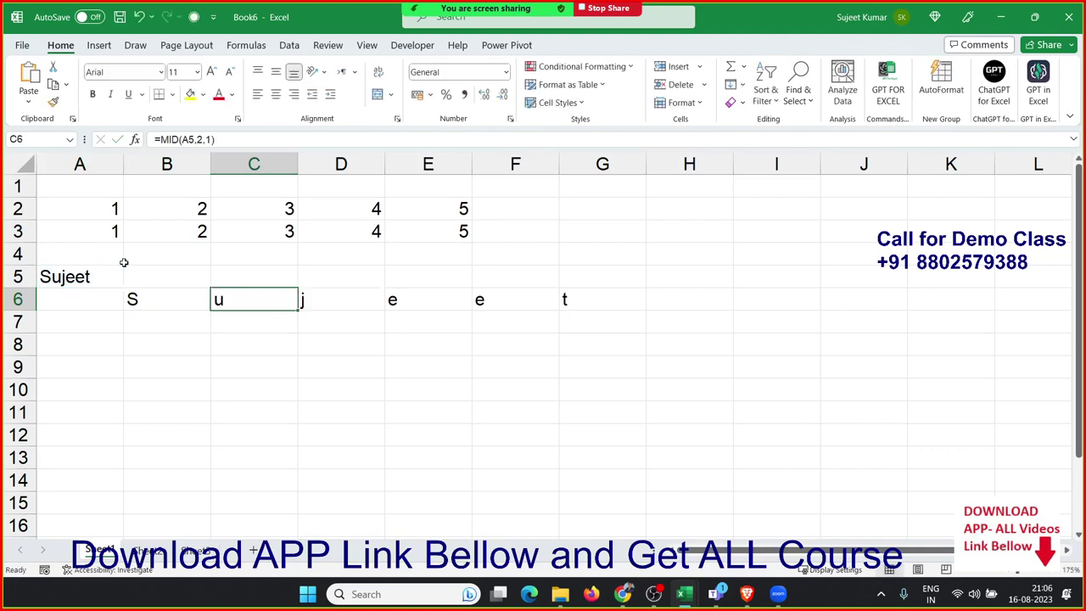
key(Right)
key(F2)
key(Escape)
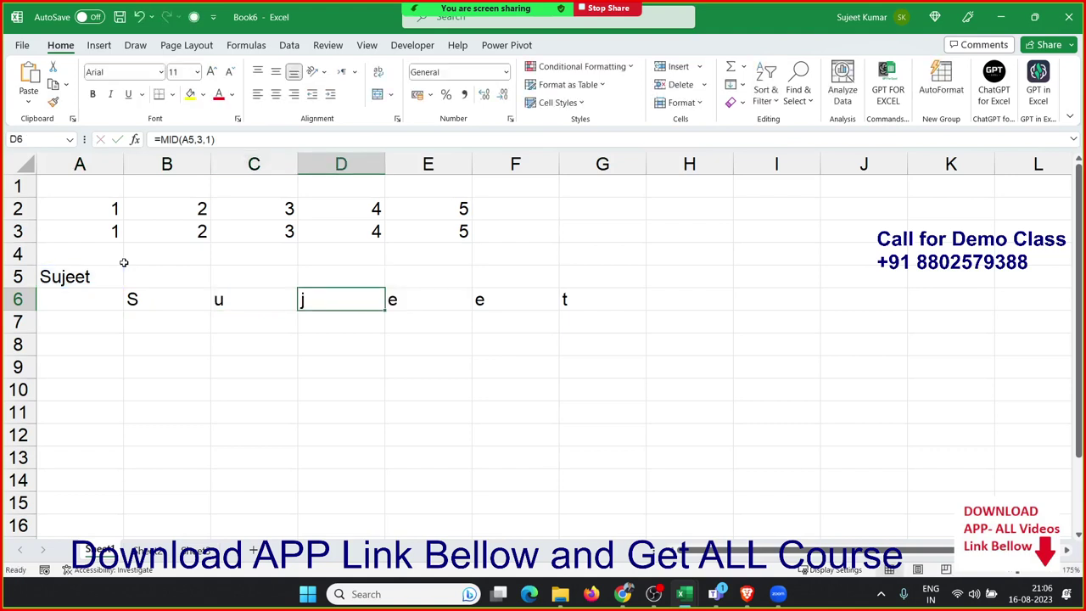
key(Down)
key(Left)
key(Left)
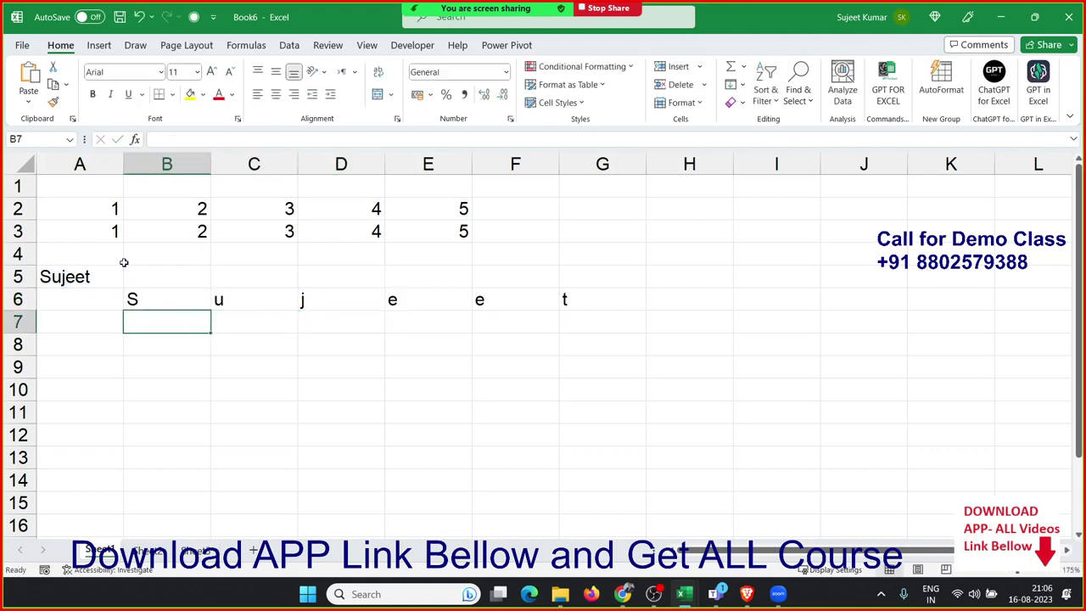
text(=mi)
key(Tab)
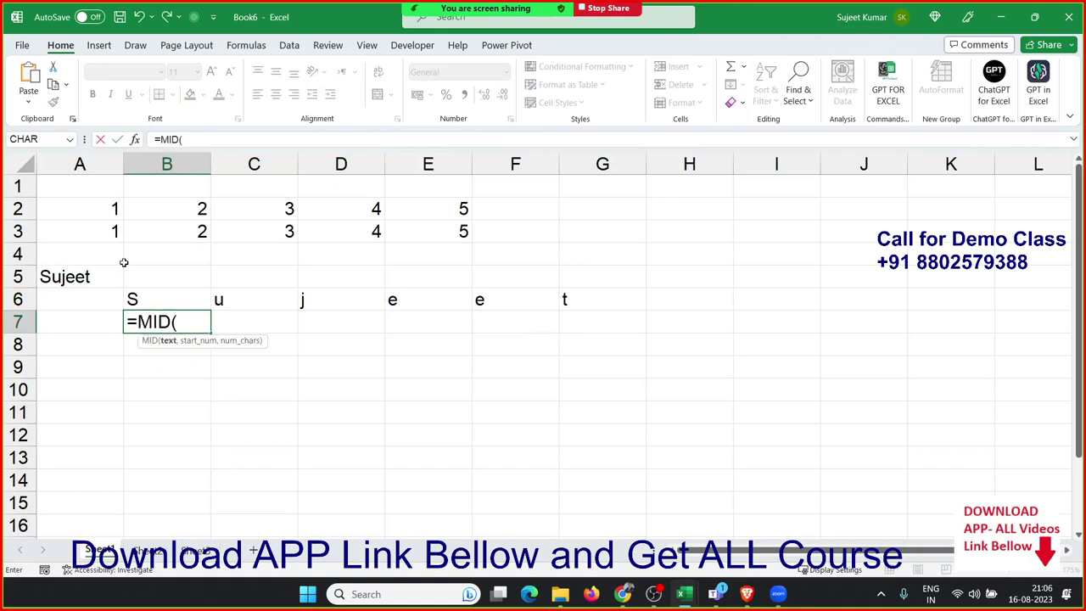
key(Left)
key(Up)
key(Up)
text(,)
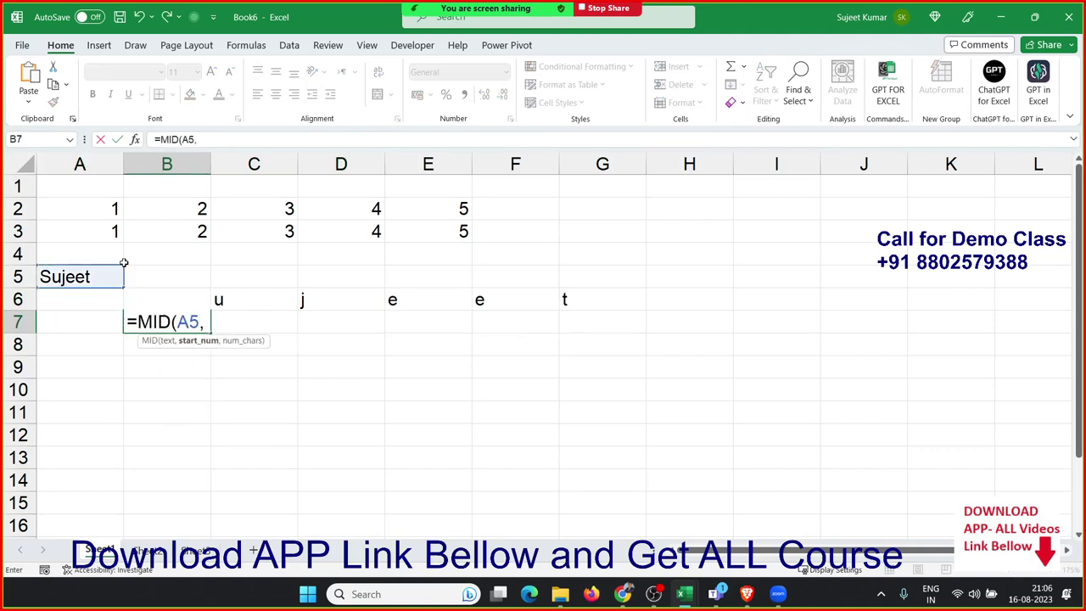
text({1)
text(,2,3,4,5,)
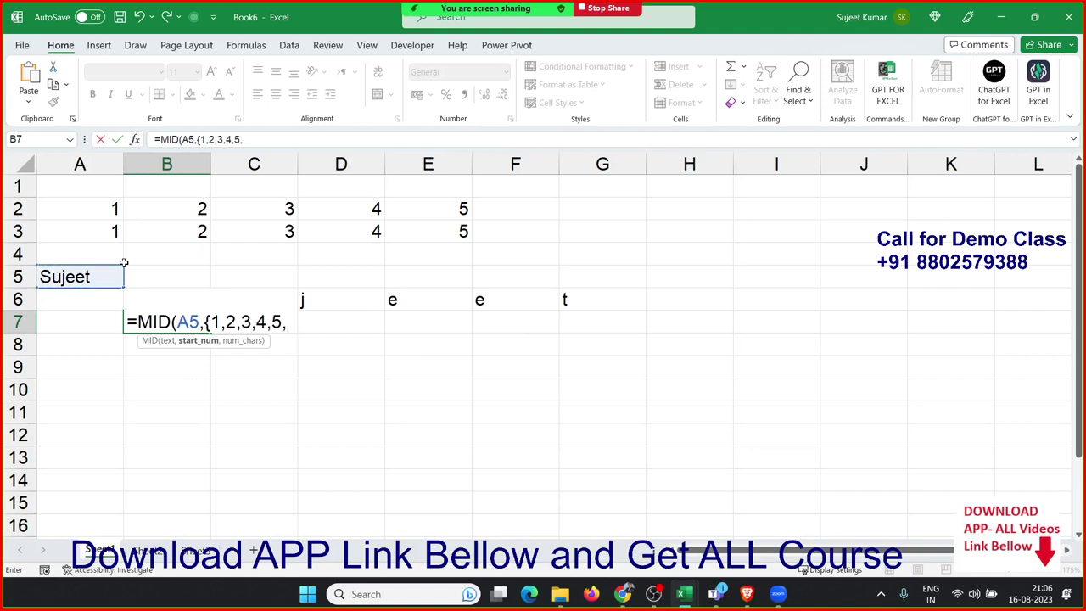
text(6})
text(,0)
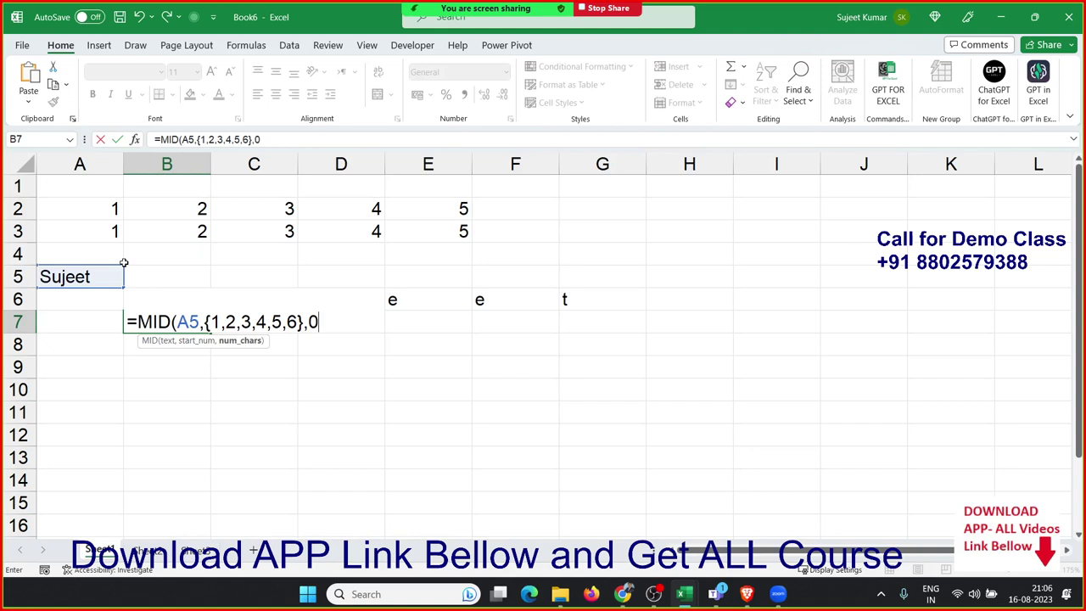
key(BackSpace)
text(1)
key(Return)
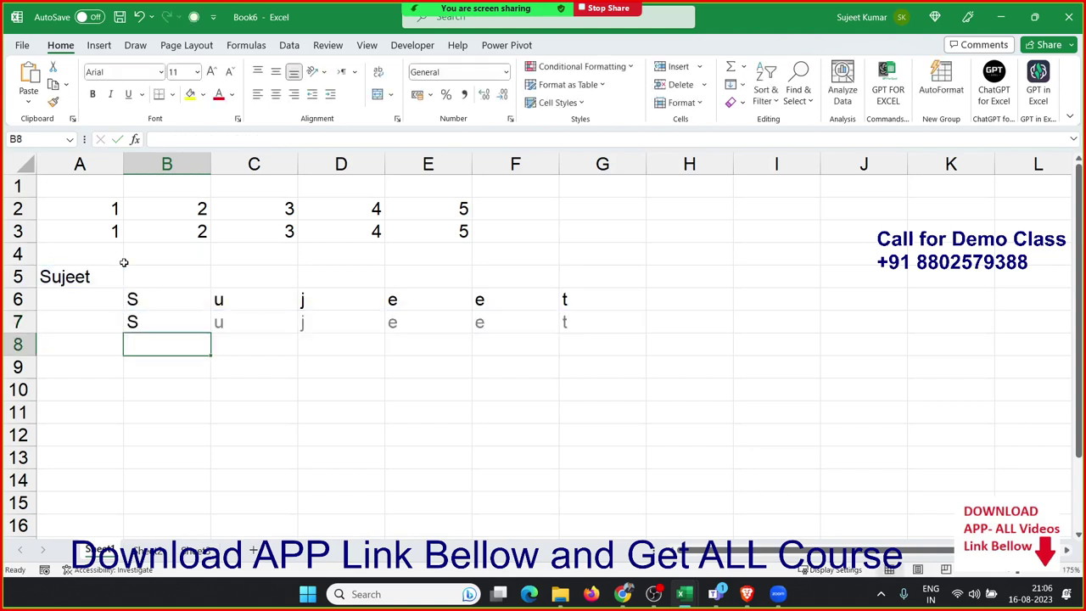
key(Up)
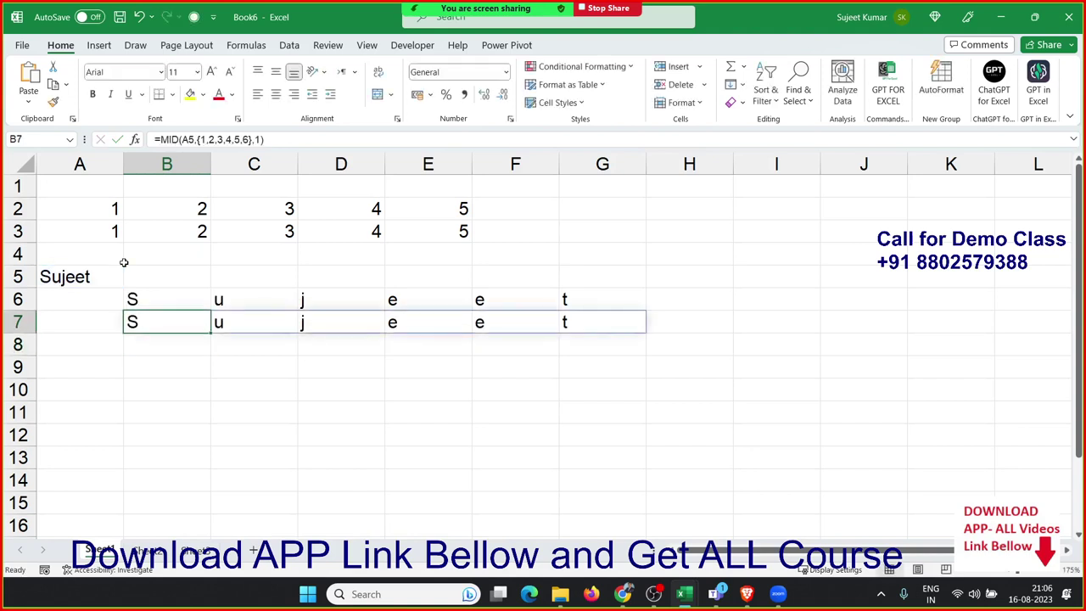
key(Right)
key(Right)
key(Right)
key(Right)
key(Right)
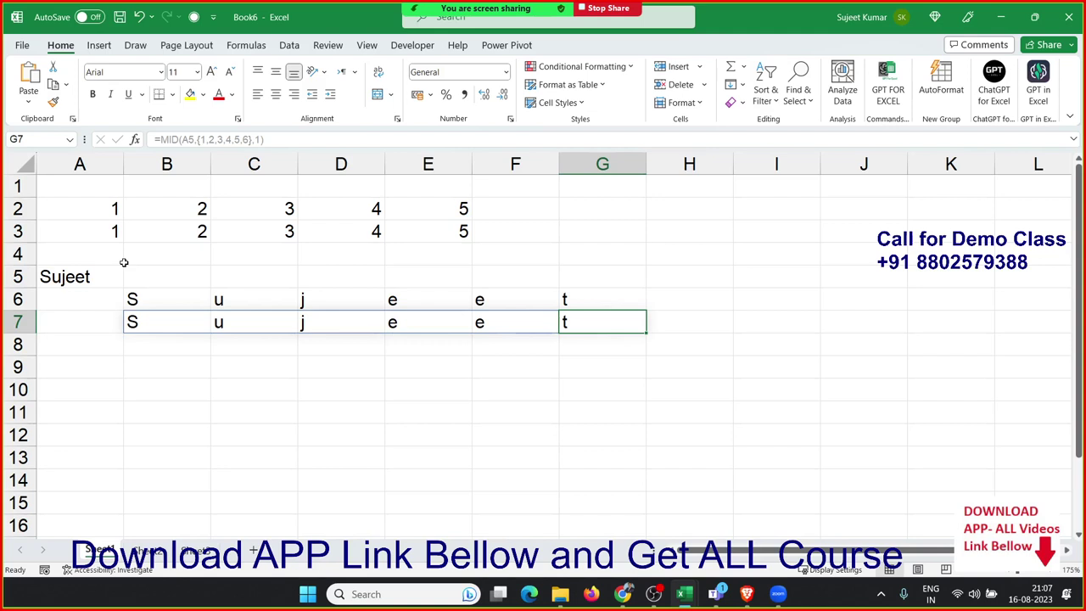
key(Left)
key(Left)
key(Left)
key(Left)
key(Left)
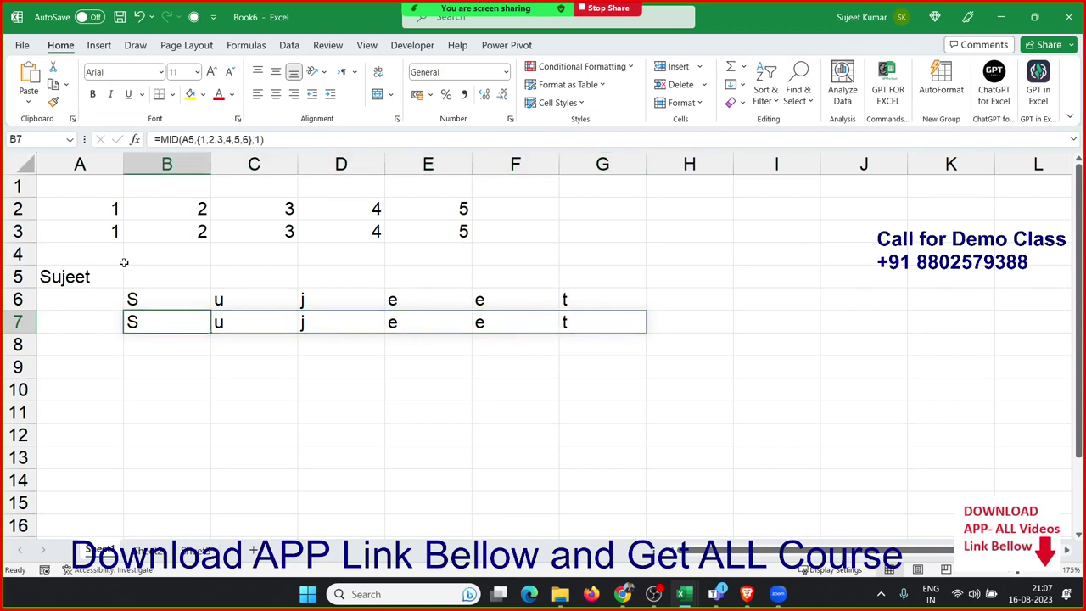
key(Right)
key(Right)
key(Right)
key(Right)
key(Right)
key(Right)
key(Right)
key(Left)
key(Left)
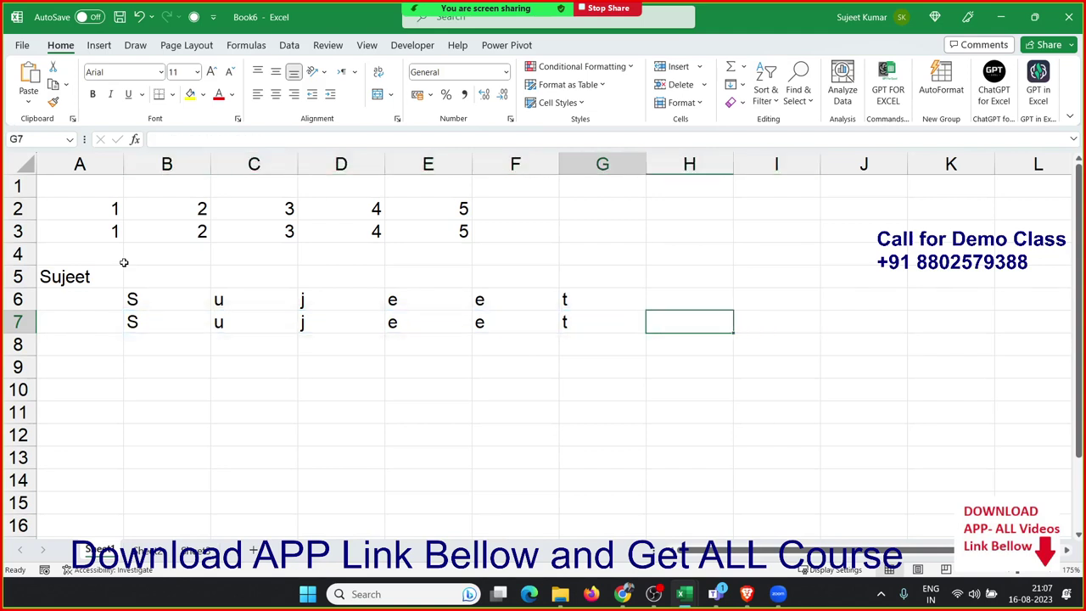
key(Left)
key(Left)
key(Left)
key(Left)
key(Left)
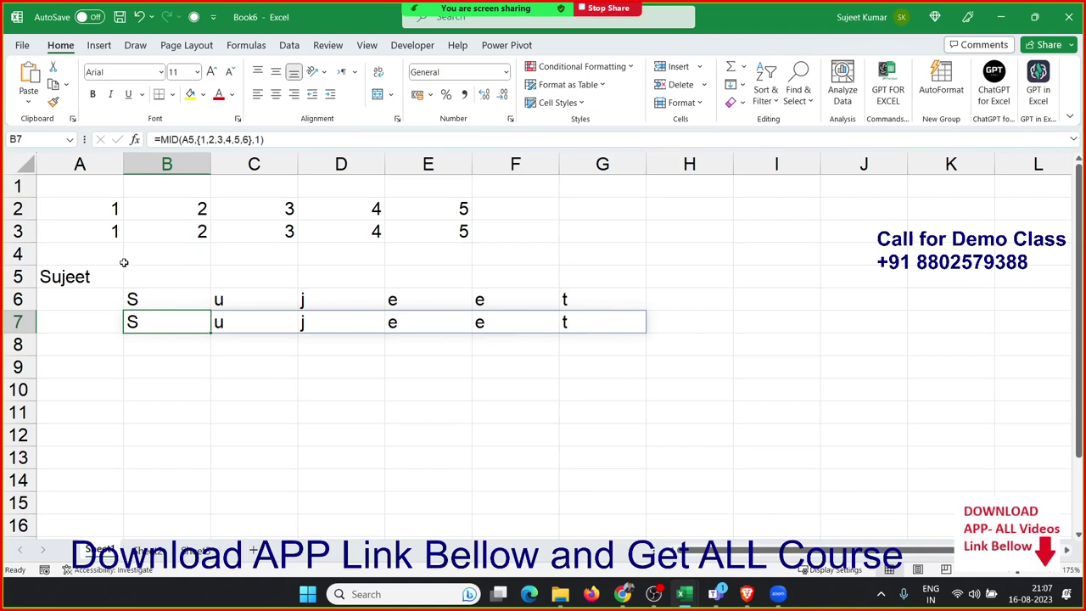
key(Return)
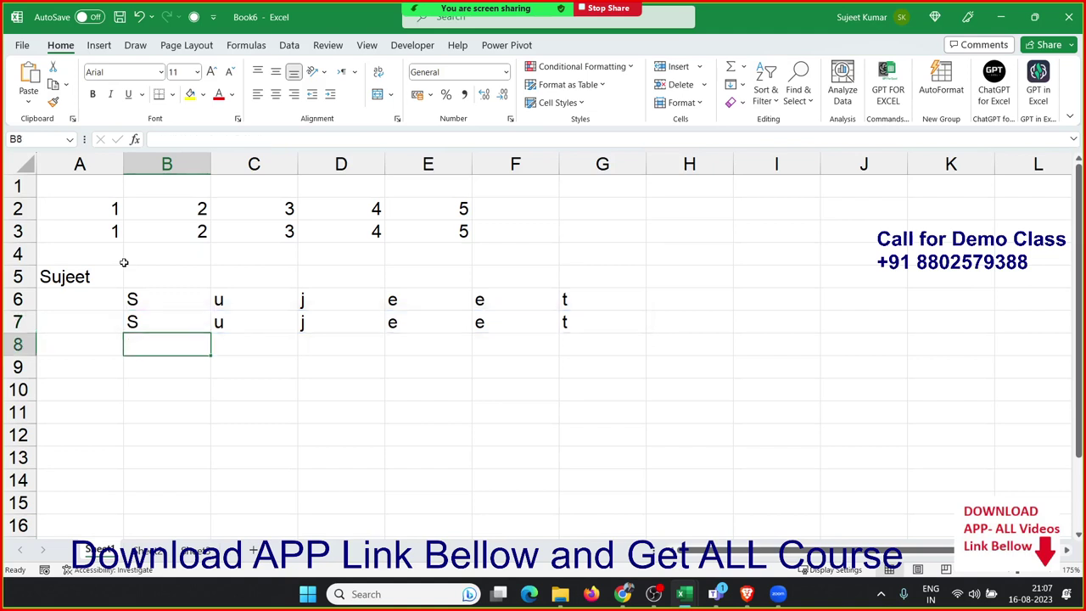
key(Up)
key(Up)
key(Up)
key(Down)
key(Down)
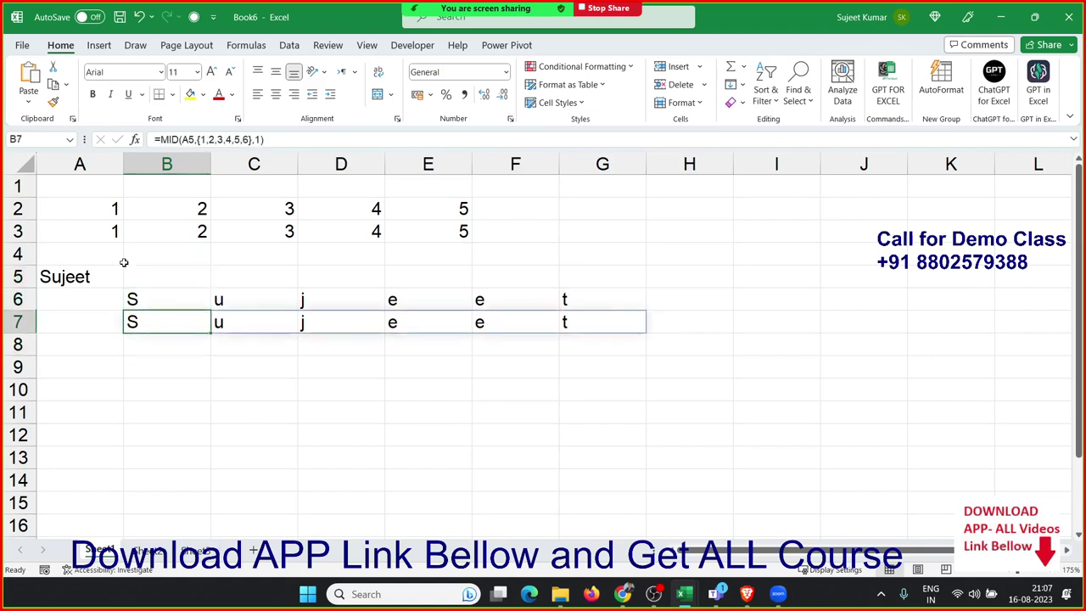
key(shift+Right)
key(shift+Right)
key(shift+Right)
key(shift+Right)
key(Right)
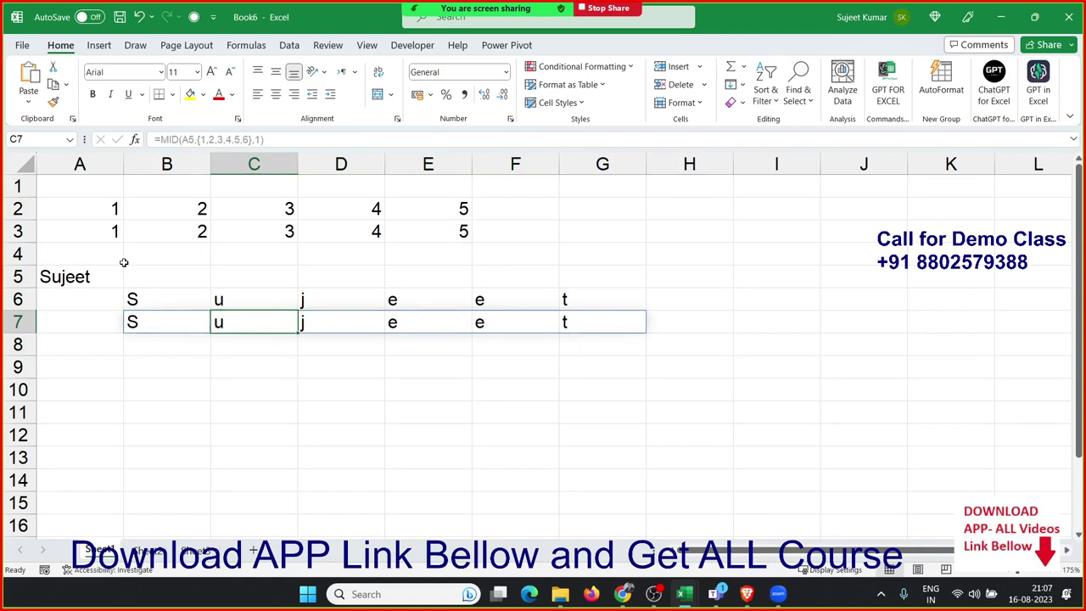
key(Down)
key(Down)
key(Down)
key(Left)
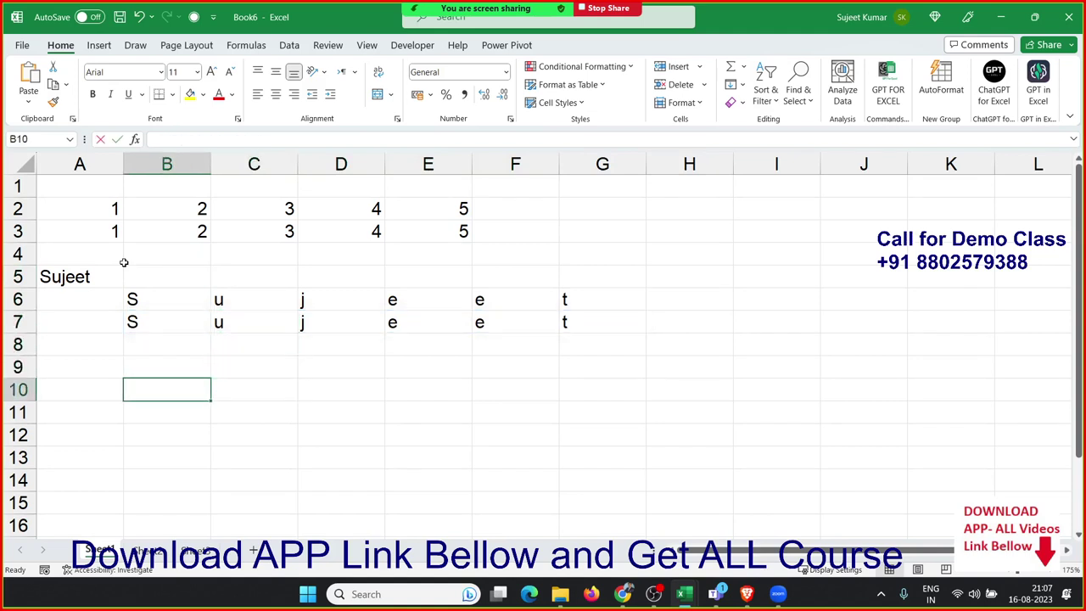
Step: Enter 56, 98, 65, 25 and 62 into B10:F10
text(56)
key(Tab)
text(98)
key(Tab)
text(65)
key(Tab)
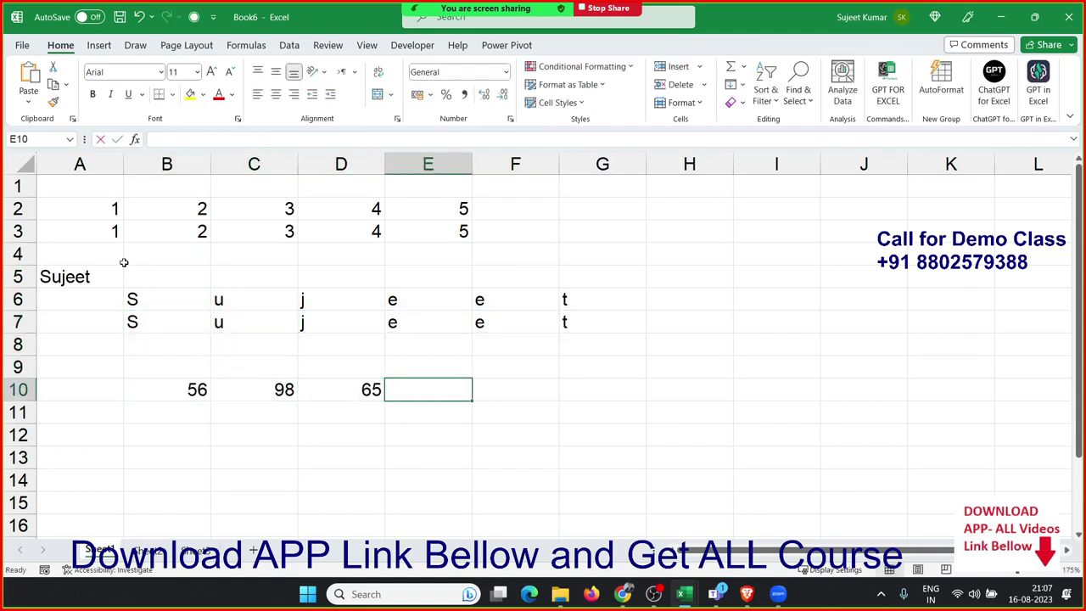
text(25)
key(Tab)
text(62)
key(Return)
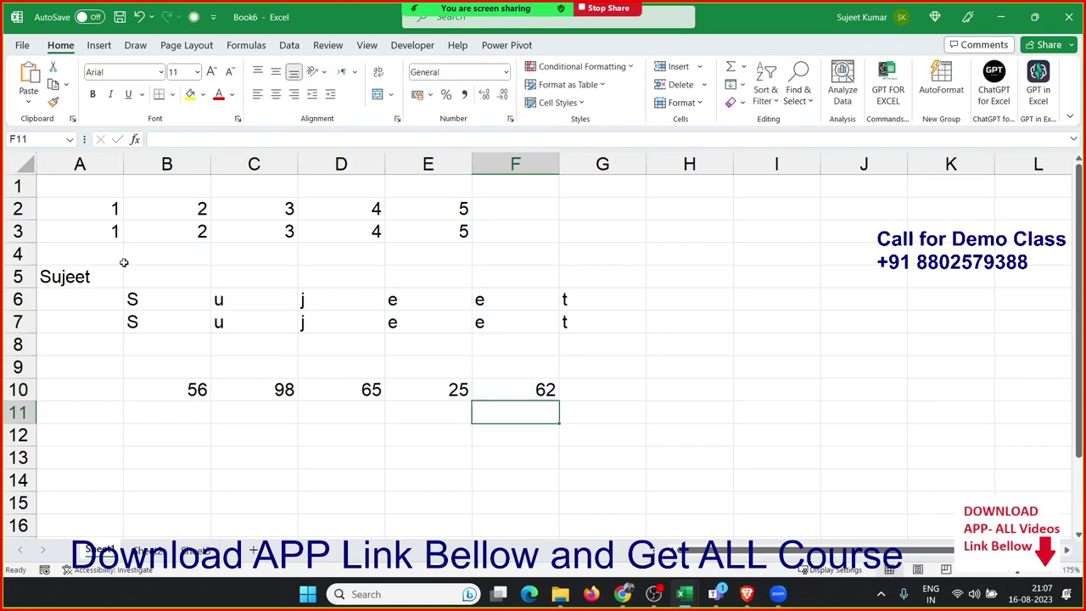
Step: Put the label 'Add 100' in G11, replacing an initial +100 entry
key(Left)
key(Left)
key(Left)
key(Left)
key(Right)
key(Right)
key(Right)
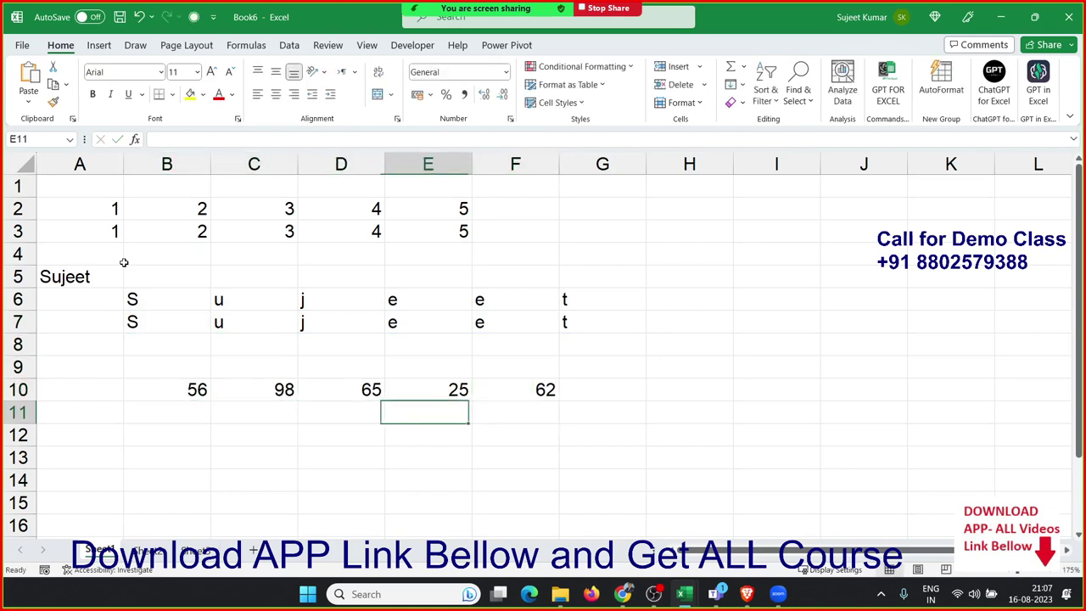
key(Left)
key(Left)
key(Left)
key(Left)
key(Right)
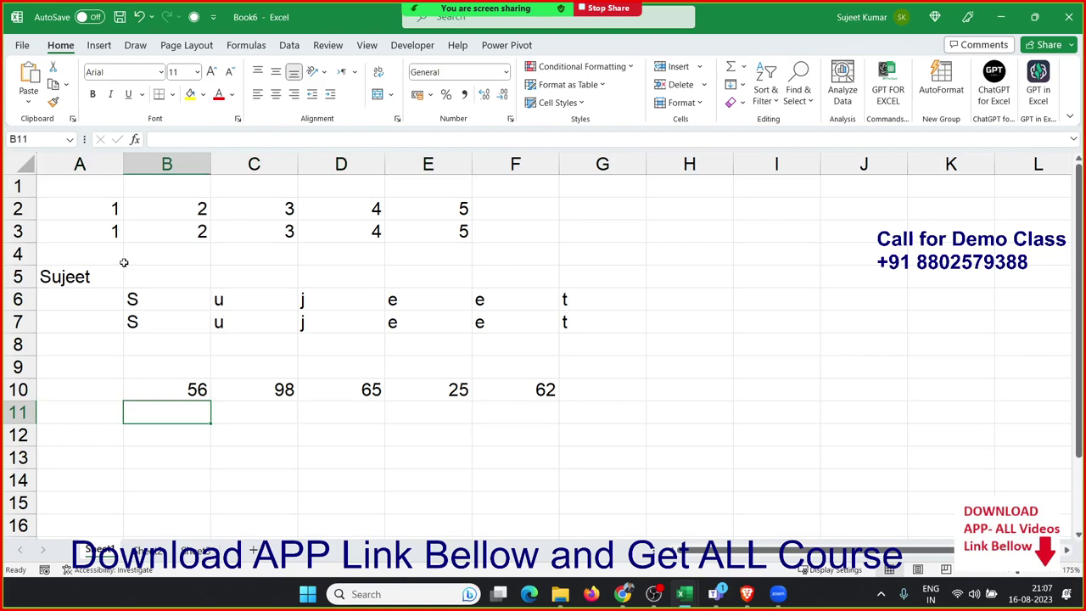
key(Right)
key(Right)
key(Right)
key(Right)
key(Right)
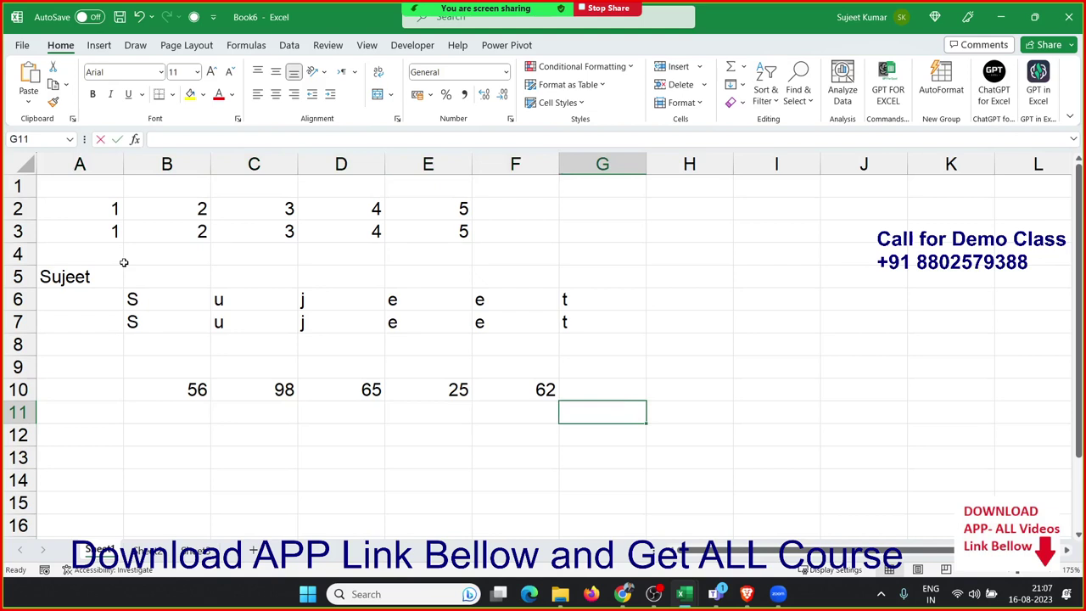
text(+100)
key(Return)
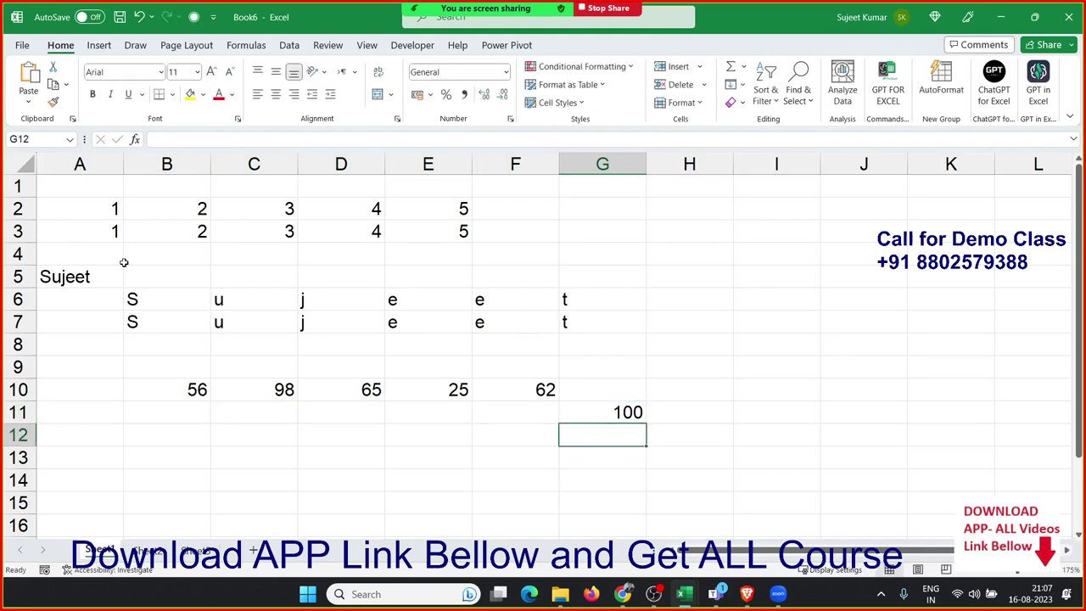
key(Up)
text(Add )
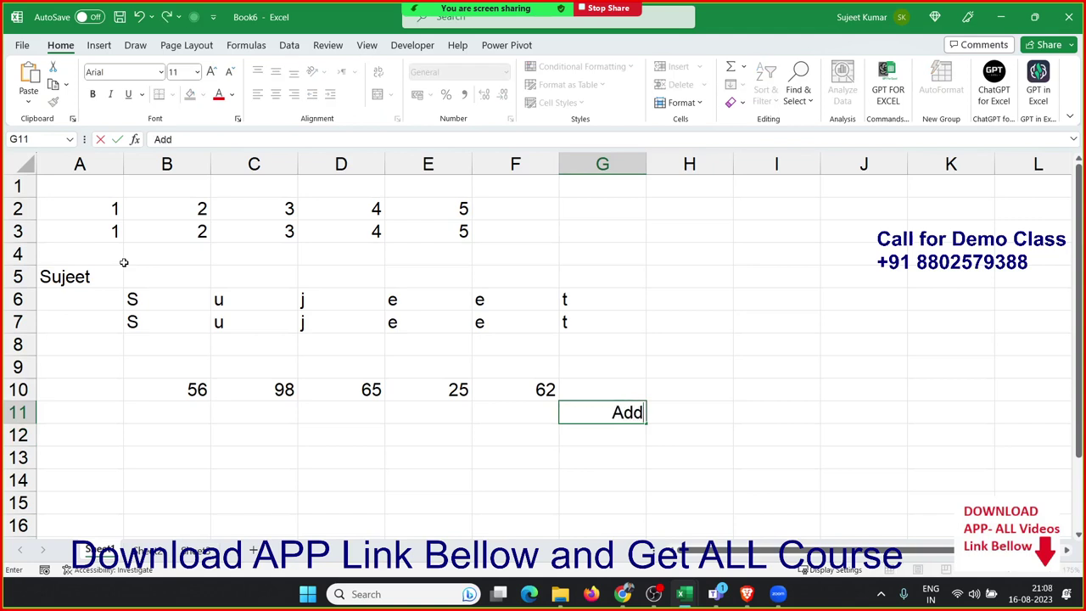
text(100)
key(Return)
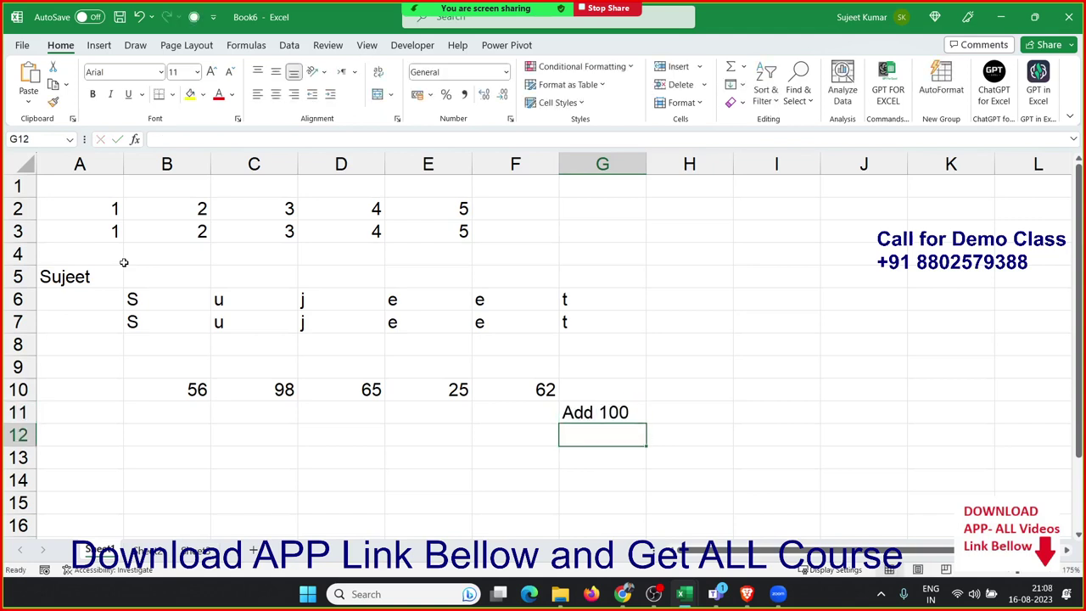
Step: Dismiss the accidental Ctrl+S save prompt with Cancel
key(ctrl+s)
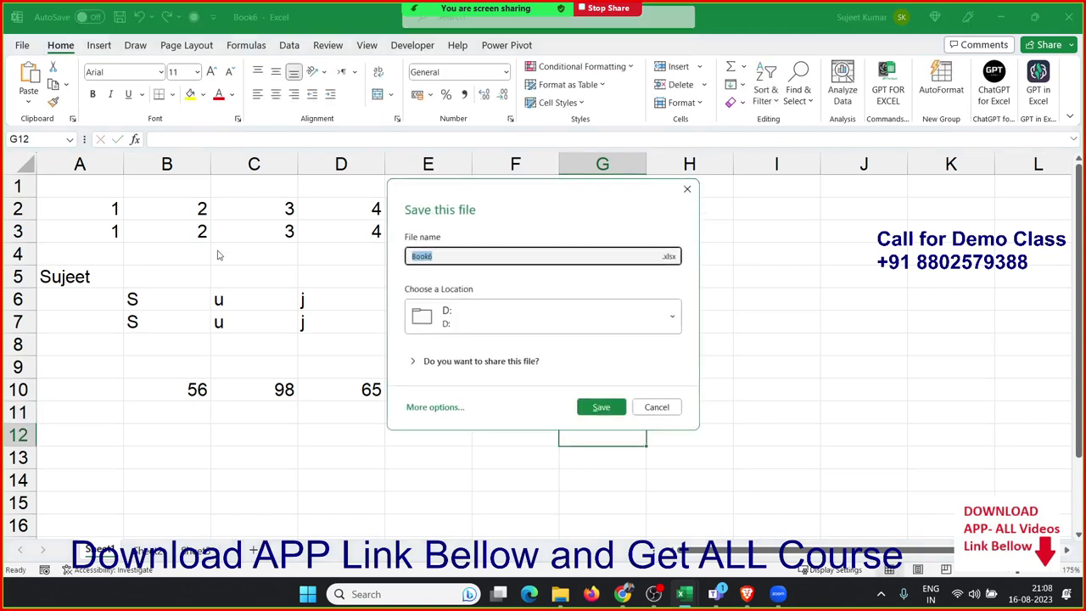
click(661, 408)
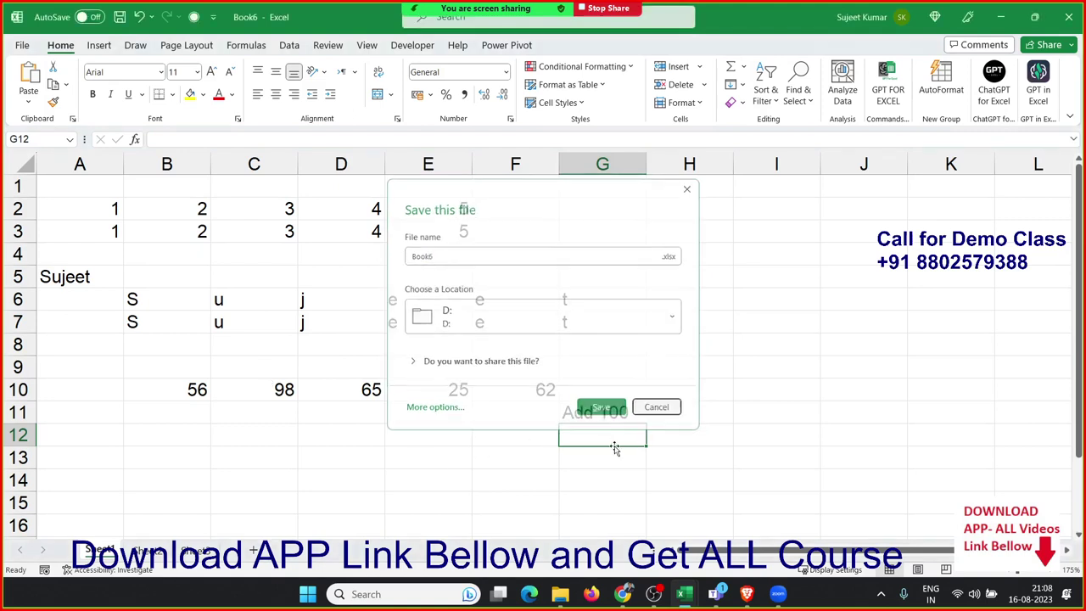
double_click(616, 432)
Step: Enter the step notes /2 in G12 and *3 in G13
text(/)
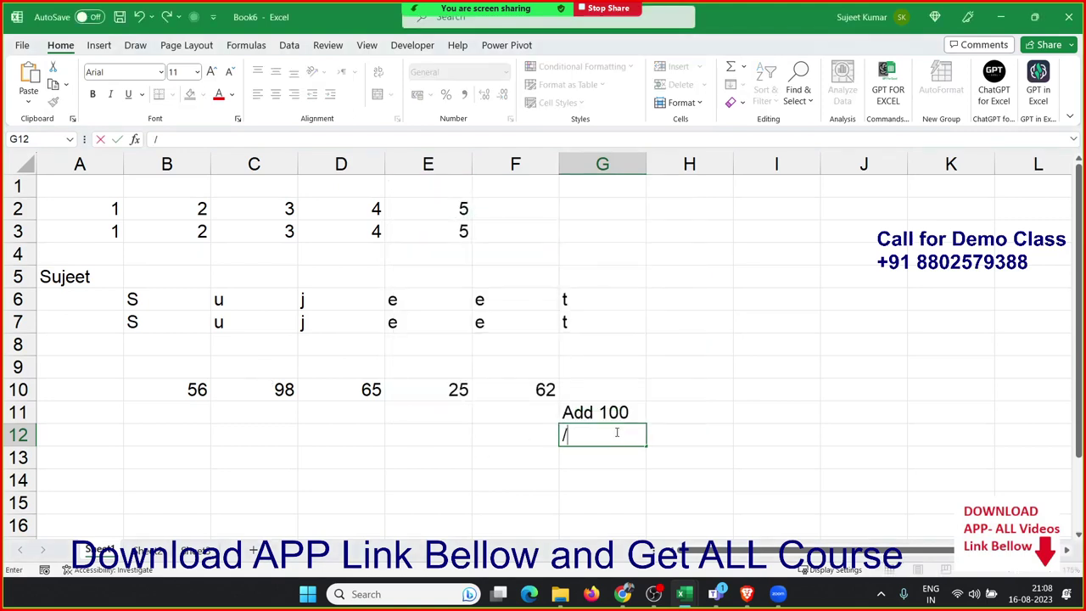
text(2)
key(Return)
text(*)
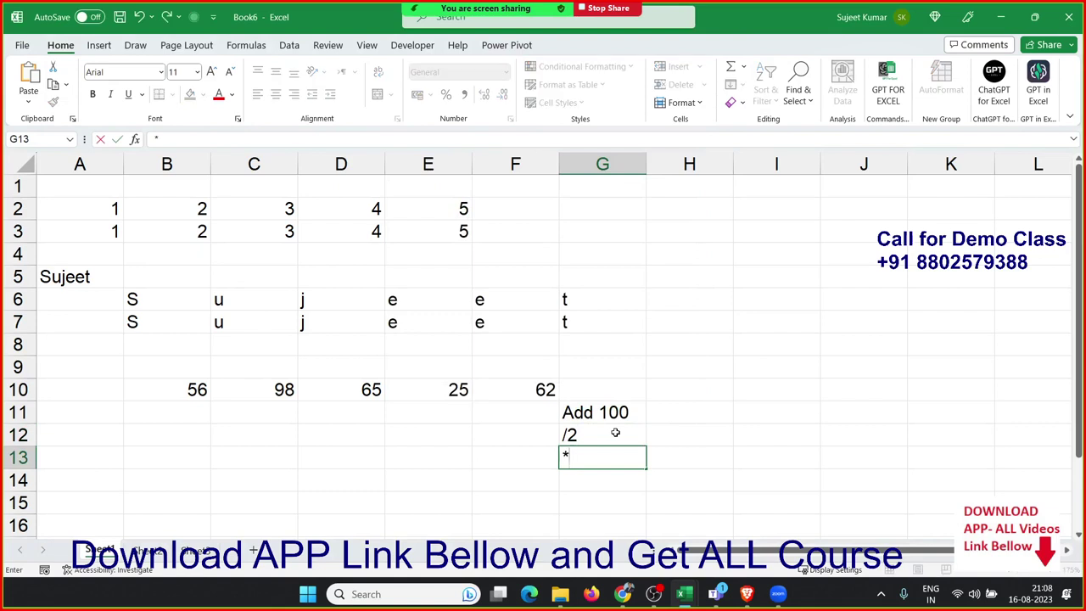
text(3)
key(Return)
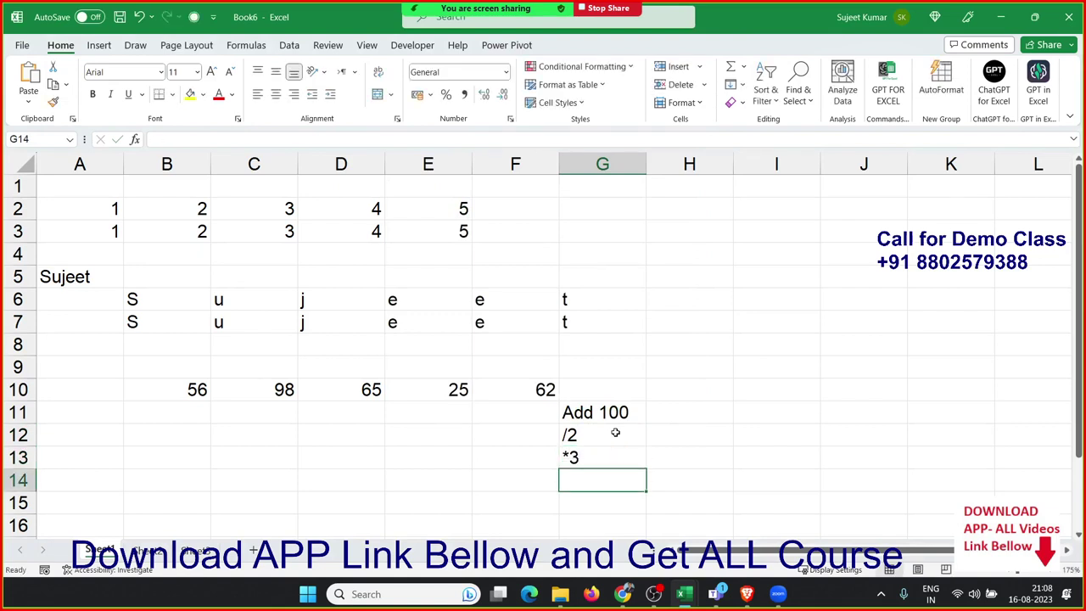
Step: Put -50 in G14, discarding a mistaken +600 entry, then return to B11
text(+60)
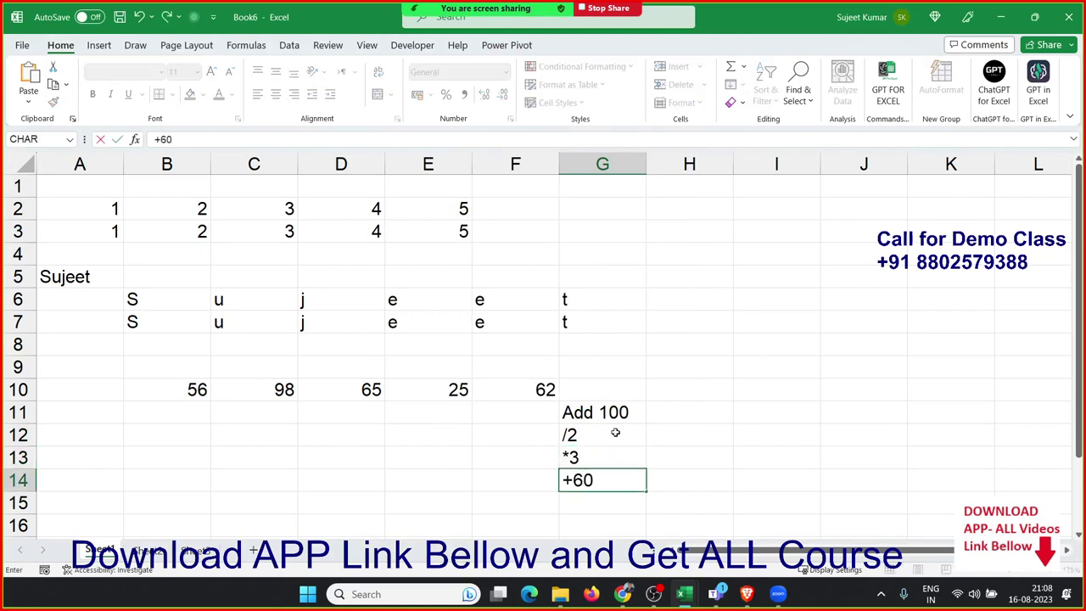
text(0)
key(Escape)
text(-)
text(1)
key(BackSpace)
text(50)
key(Return)
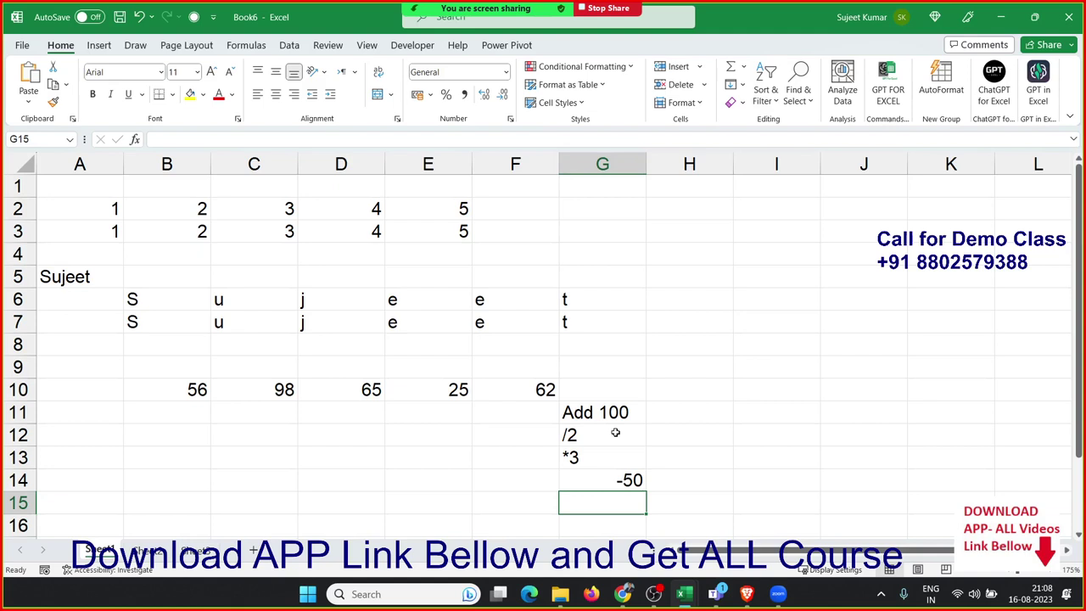
key(Up)
key(Up)
key(Up)
key(Up)
key(Left)
key(Left)
key(Left)
key(Left)
key(Left)
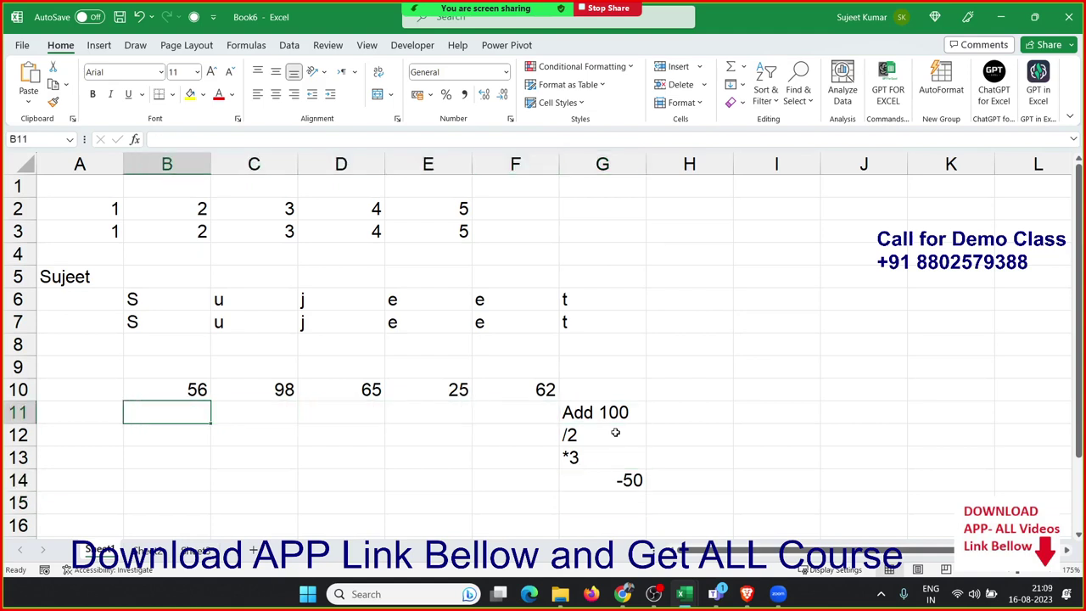
Step: Enter =B10+100 in B11 and fill it across row 11 to F11
text(=)
key(Up)
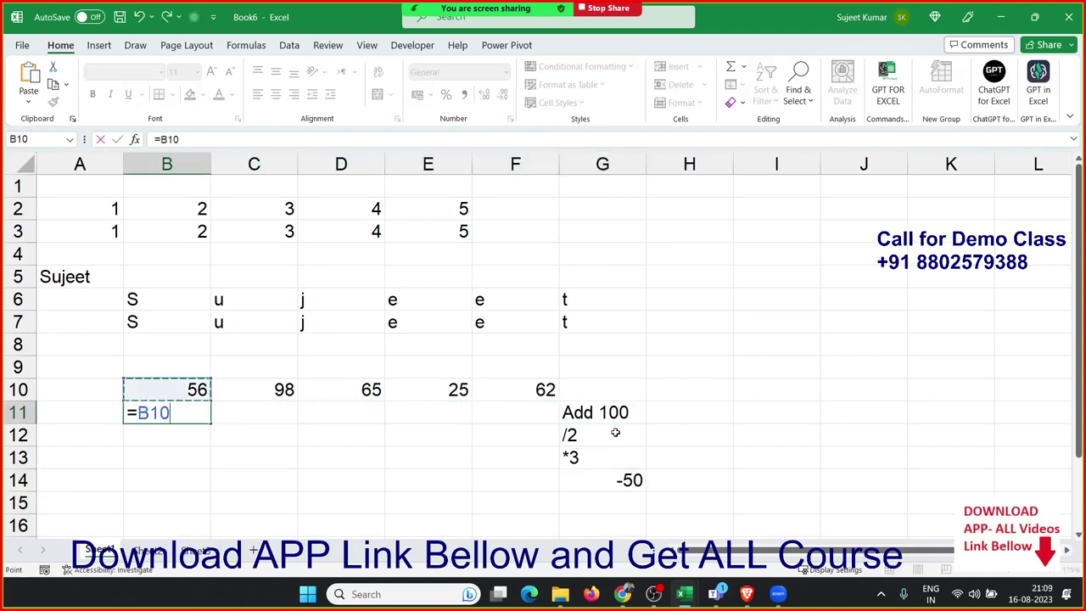
text(+)
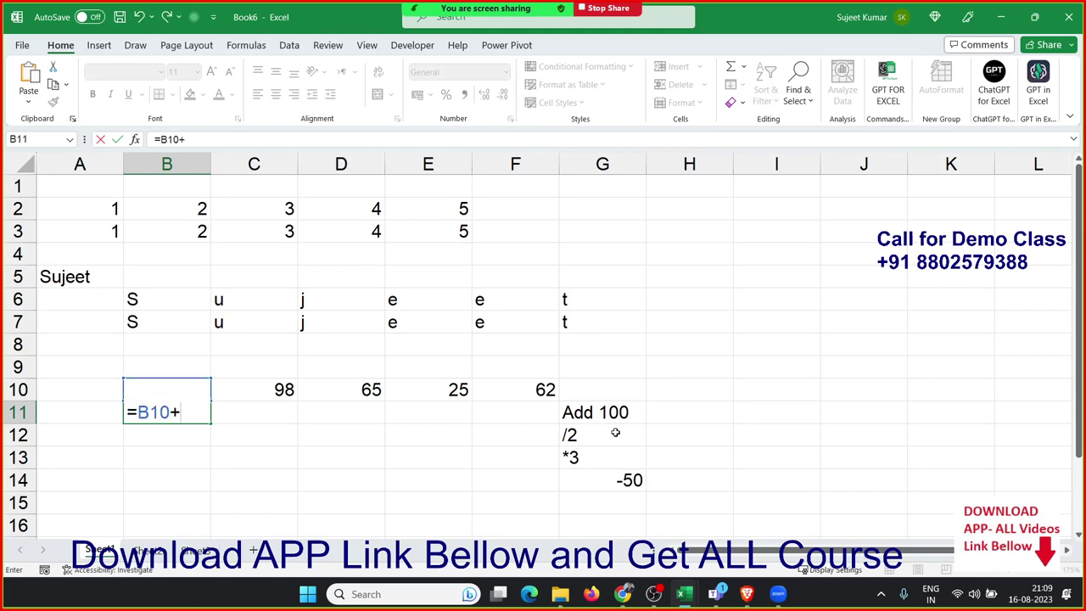
text(100)
key(Return)
key(Up)
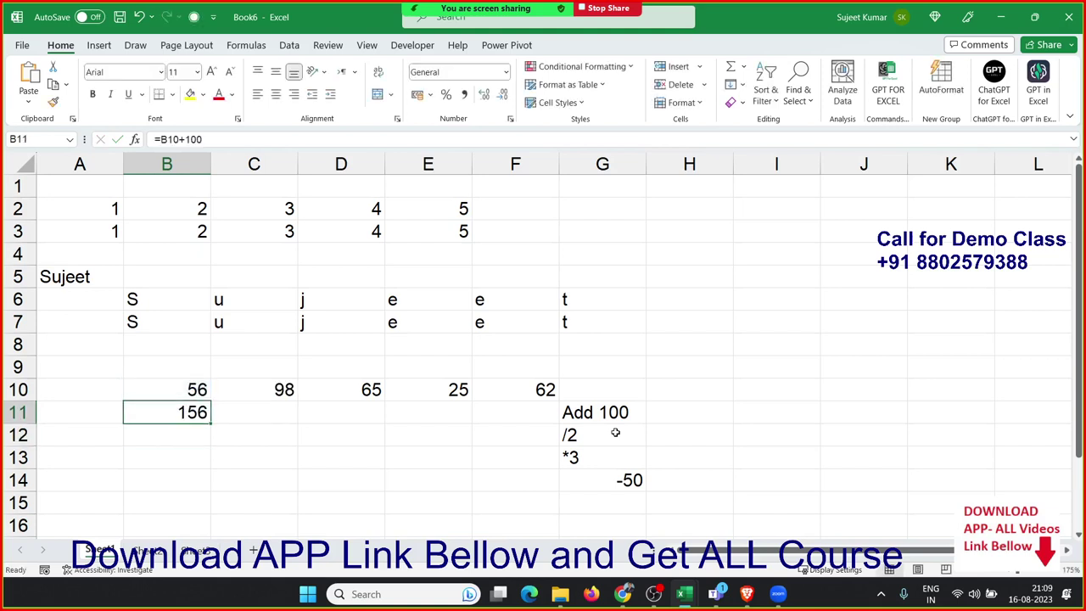
key(shift+Right)
key(shift+Right)
key(shift+Right)
key(shift+Right)
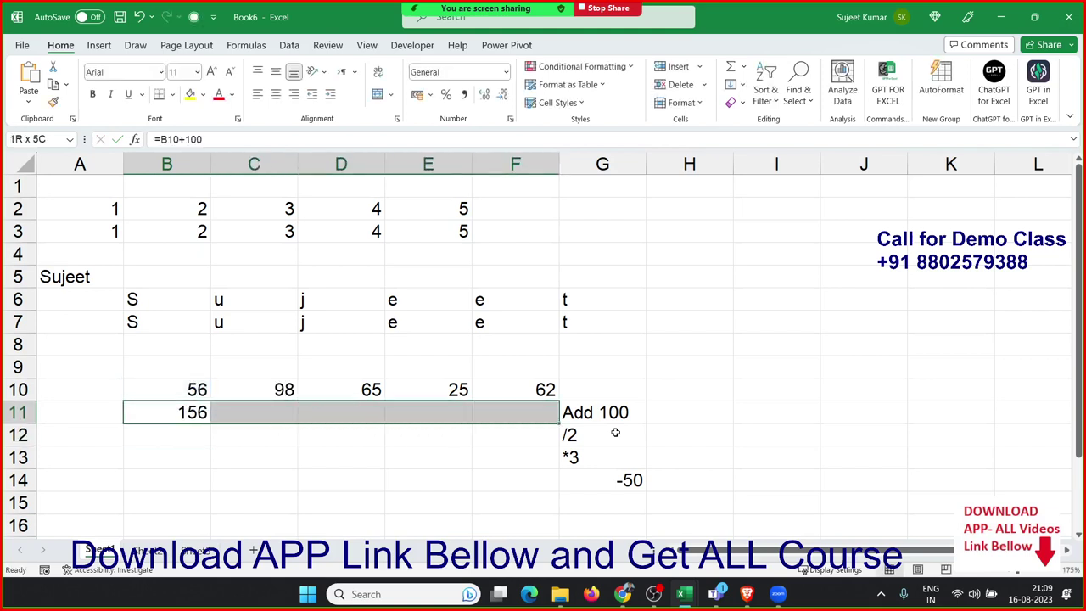
key(ctrl+r)
Step: Enter =B11/2 in B12 and fill it across row 12 to F12
key(Down)
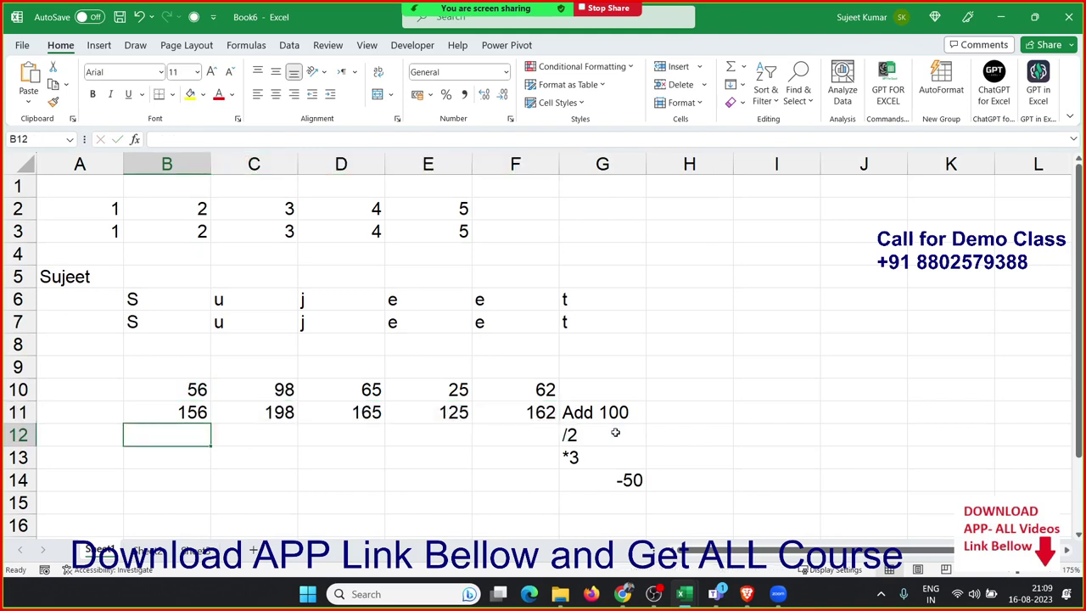
text(=)
key(Up)
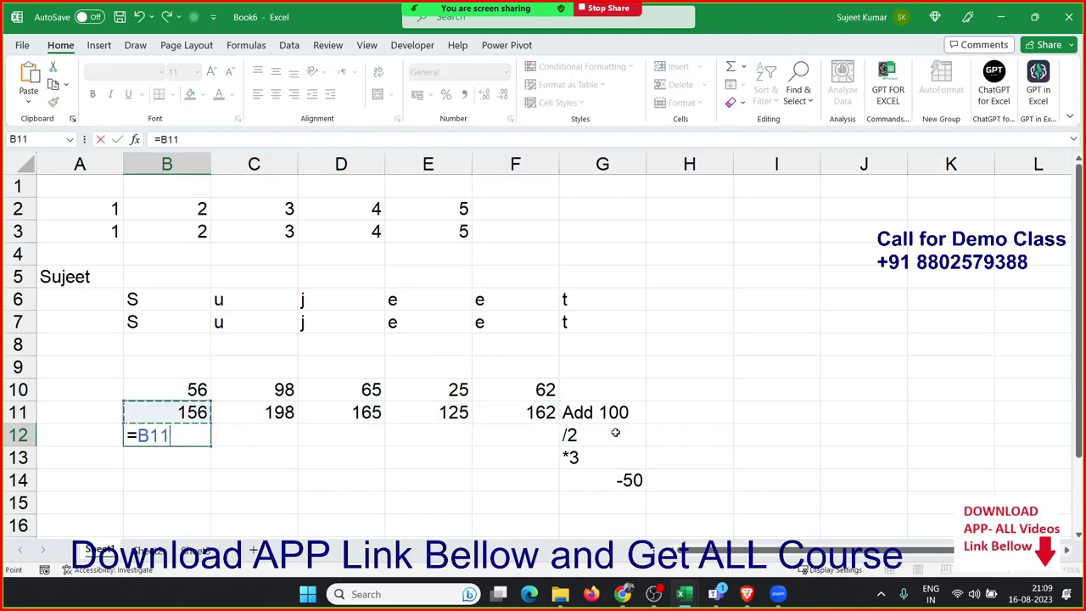
text(/2)
key(Return)
key(Up)
key(shift+Right)
key(shift+Right)
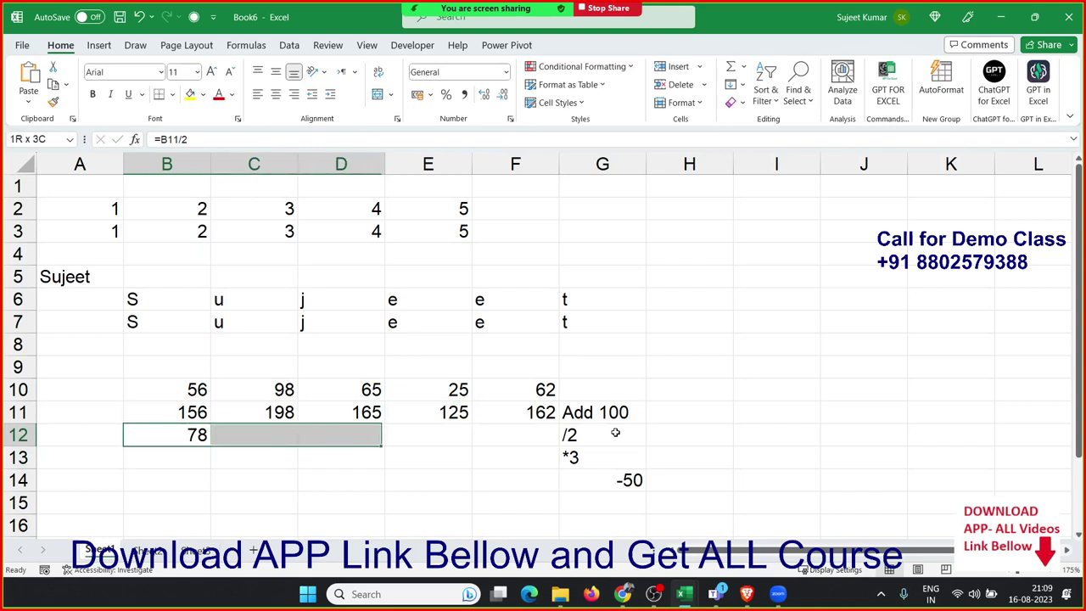
key(shift+Right)
key(shift+Right)
key(ctrl+r)
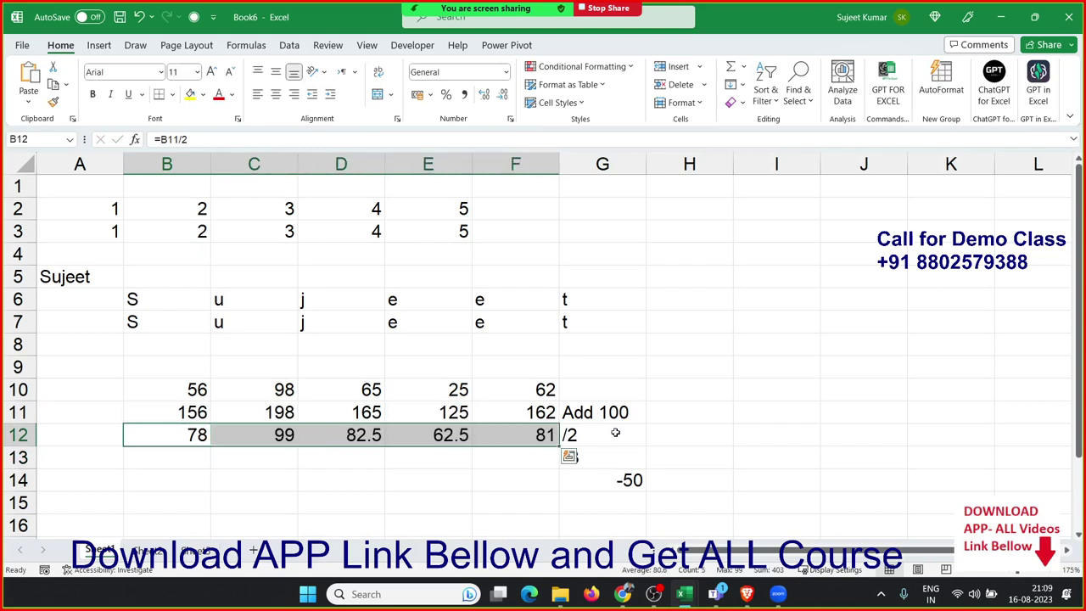
Step: Enter =B12*3 in B13 and fill it across row 13 to F13
key(Down)
text(=)
key(Up)
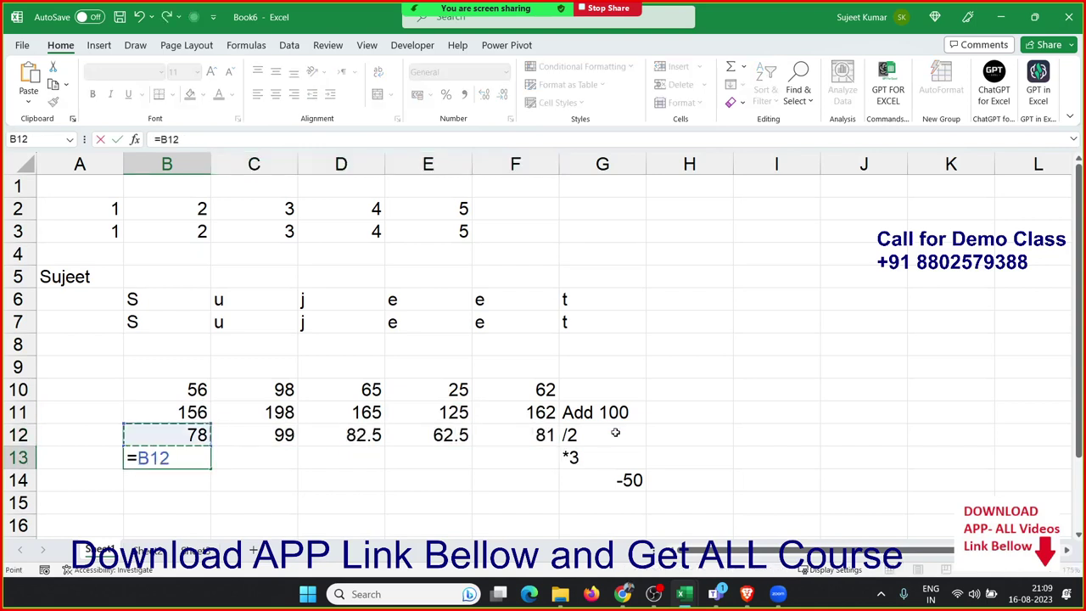
text(*3)
key(Return)
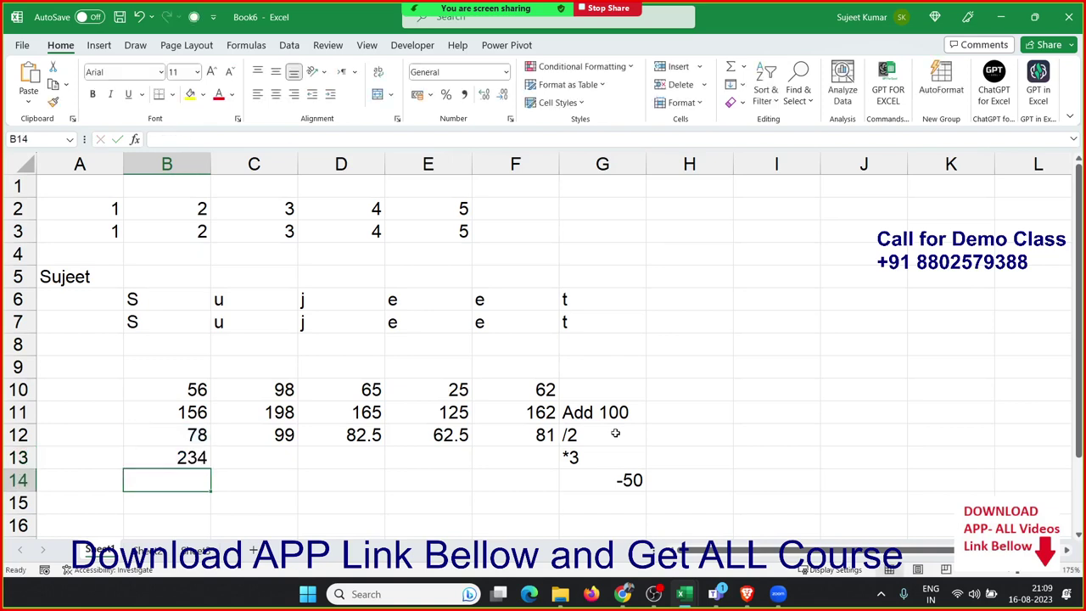
key(Up)
key(shift+Right)
key(shift+Right)
key(shift+Right)
key(shift+Right)
key(ctrl+r)
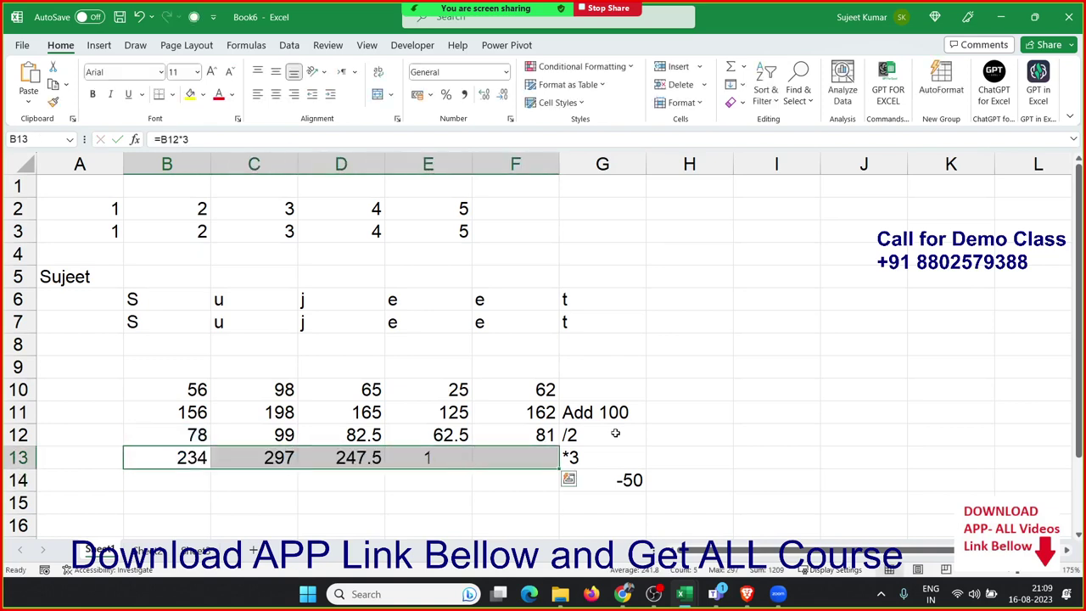
Step: Enter =B13-50 in B14 and fill it across row 14 to F14
key(Down)
text(=)
key(Up)
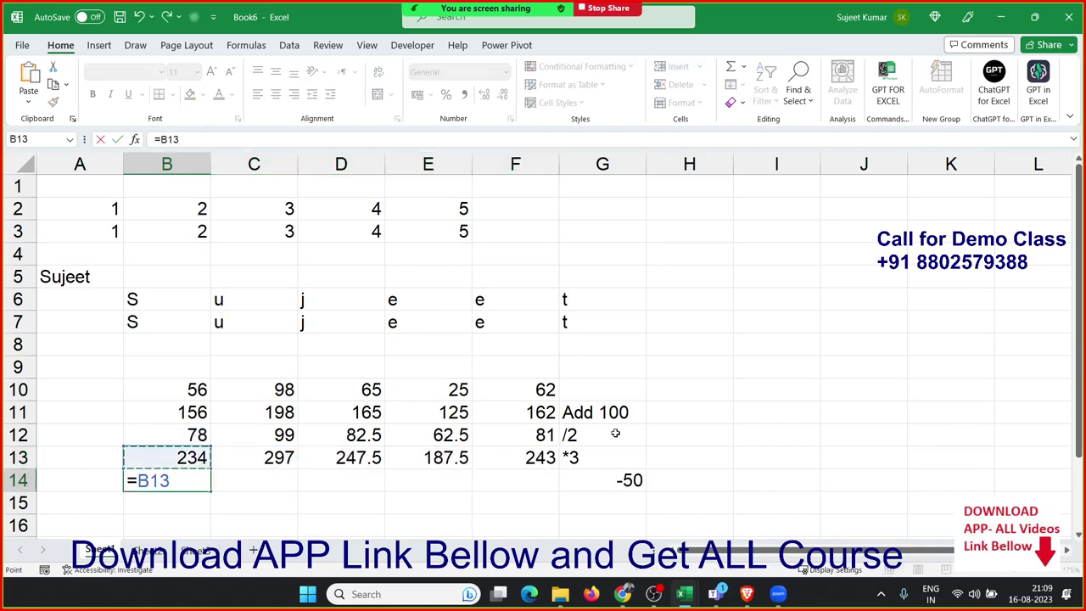
text(-50)
key(Return)
key(Up)
key(shift+Right)
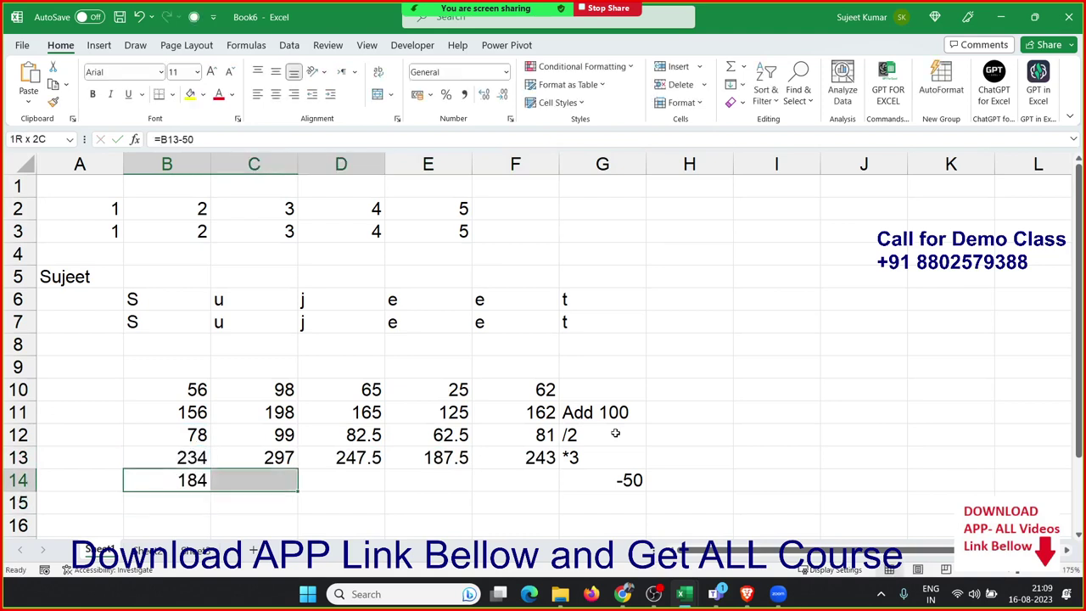
key(shift+Right)
key(shift+Right)
key(shift+Right)
key(shift+Left)
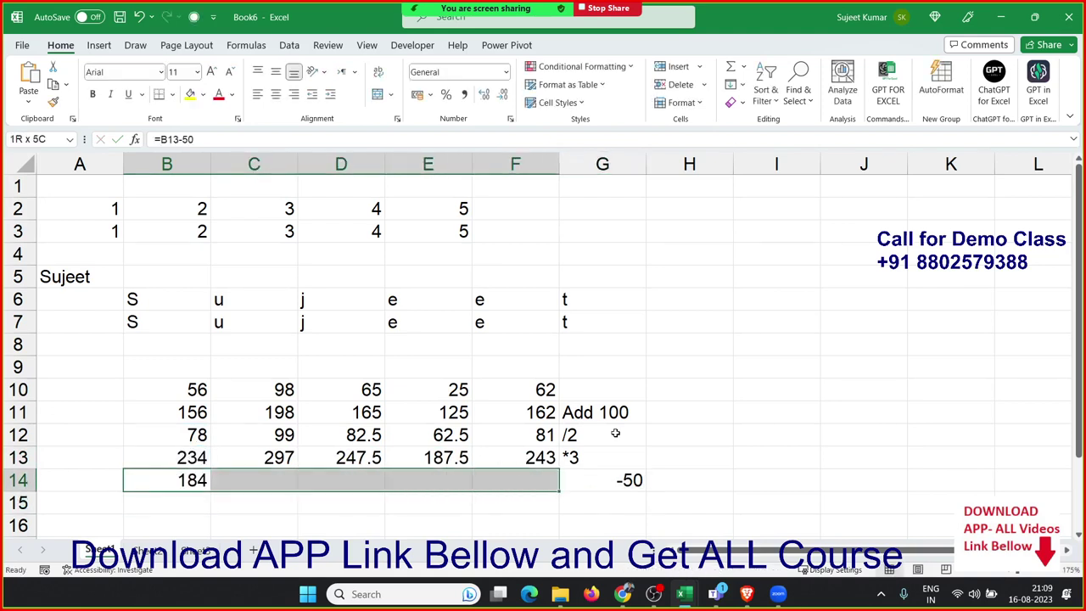
key(ctrl+r)
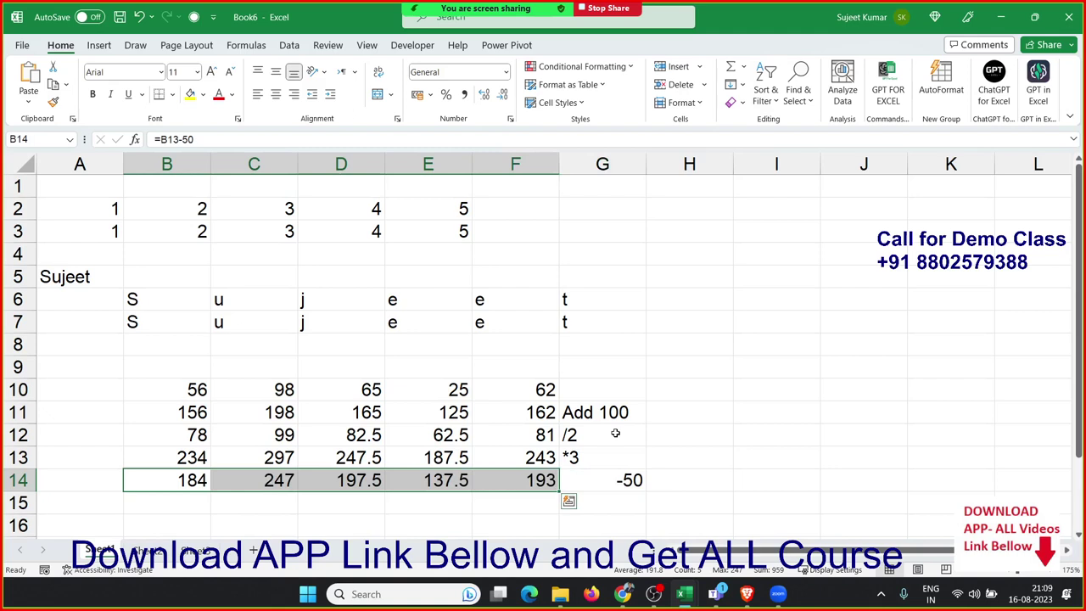
key(Right)
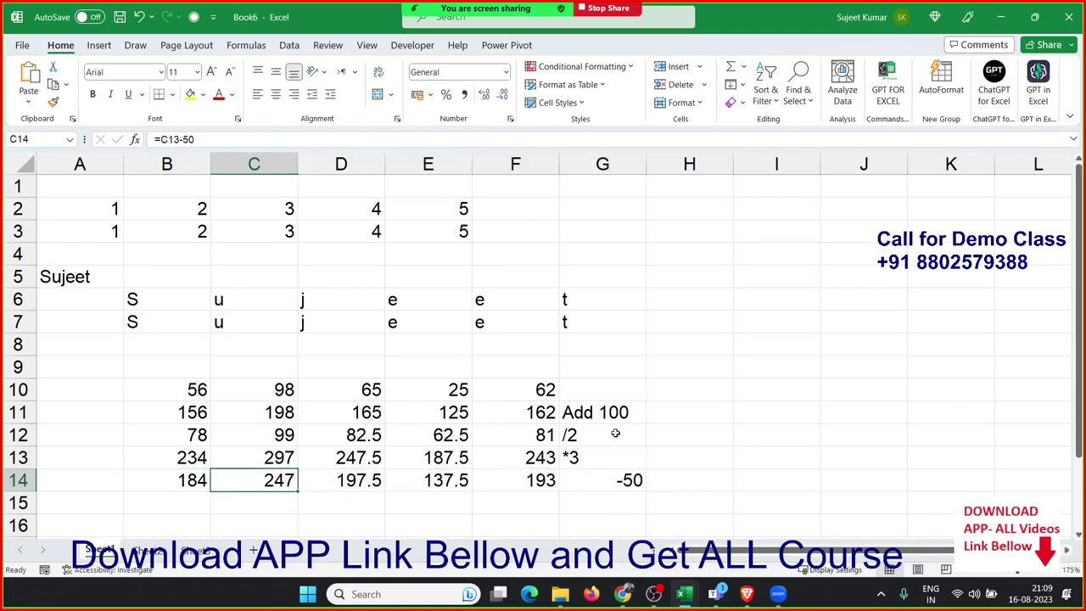
key(Down)
key(Right)
key(Right)
key(Right)
key(Right)
Step: Enter =SUM(B14:F14) in G15 to get 959, admitting a waiting Zoom participant
text(=)
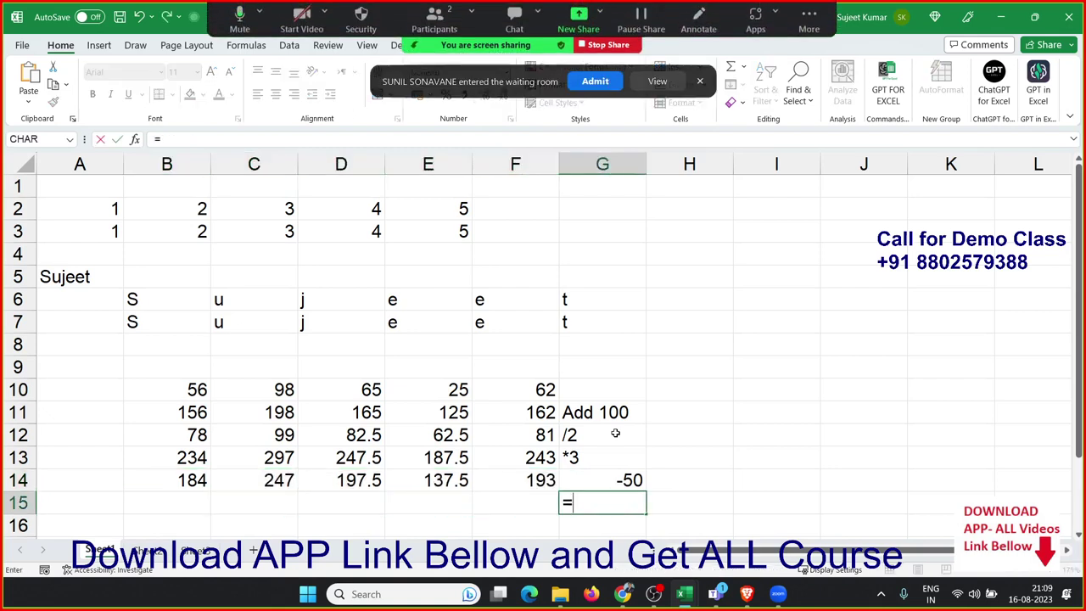
click(587, 81)
text(sum()
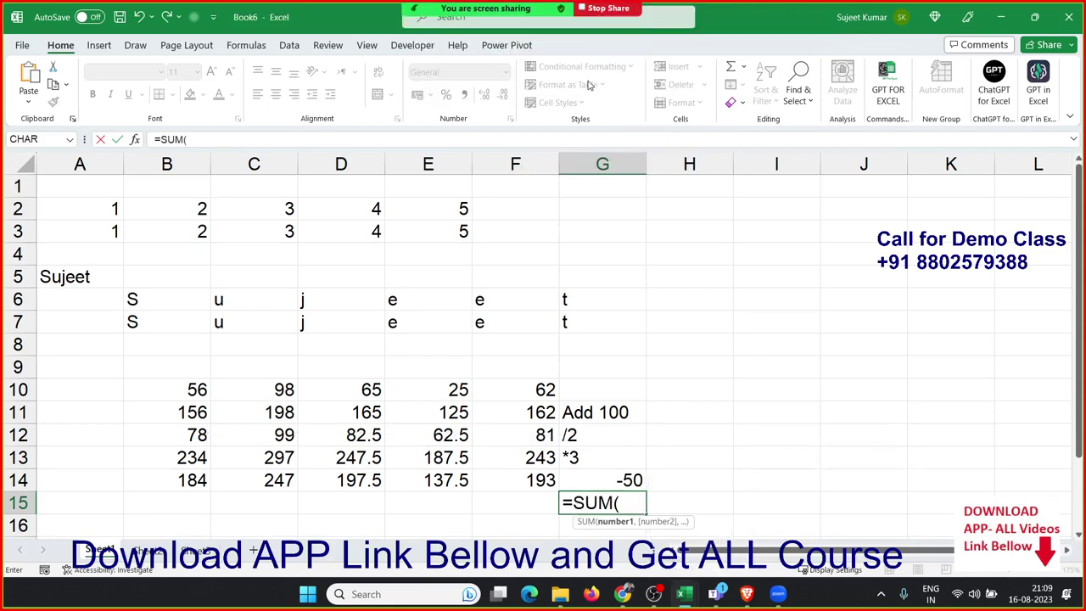
key(Up)
key(Left)
key(shift+Left)
key(shift+Left)
key(shift+Left)
key(shift+Left)
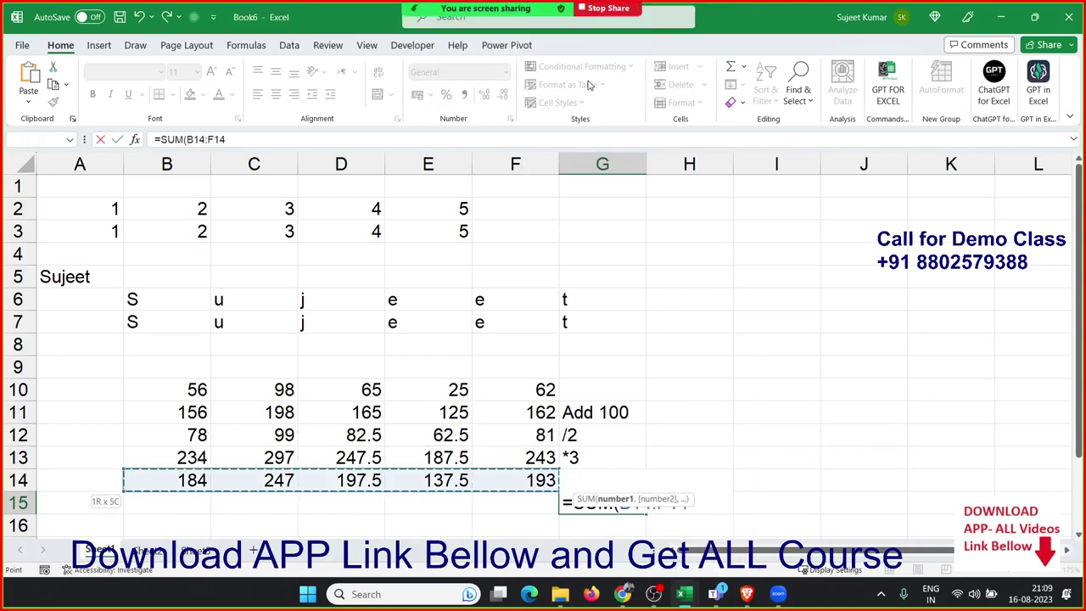
text())
key(Return)
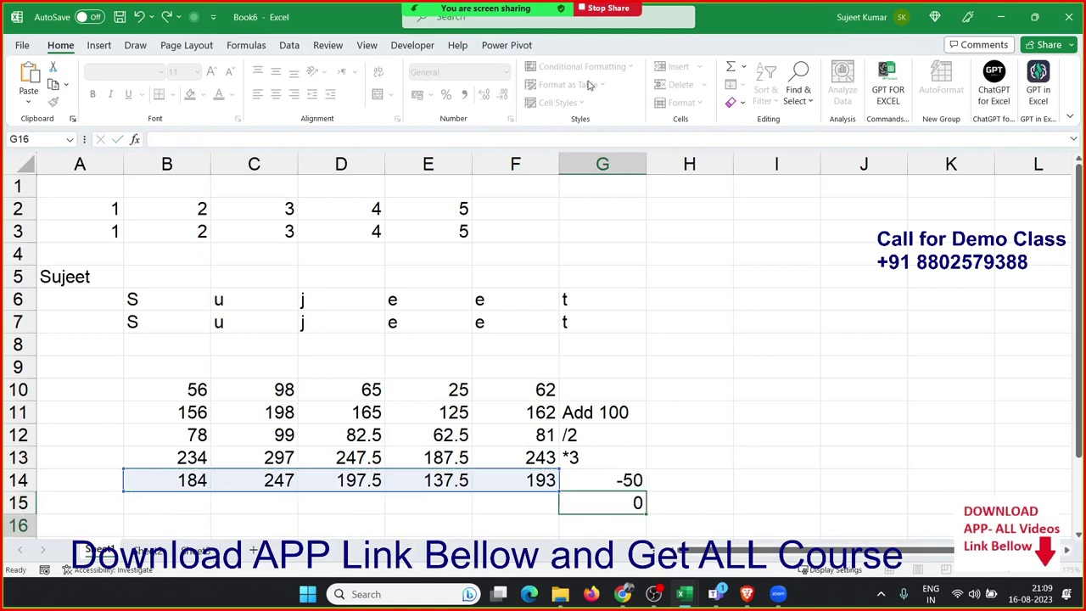
key(Up)
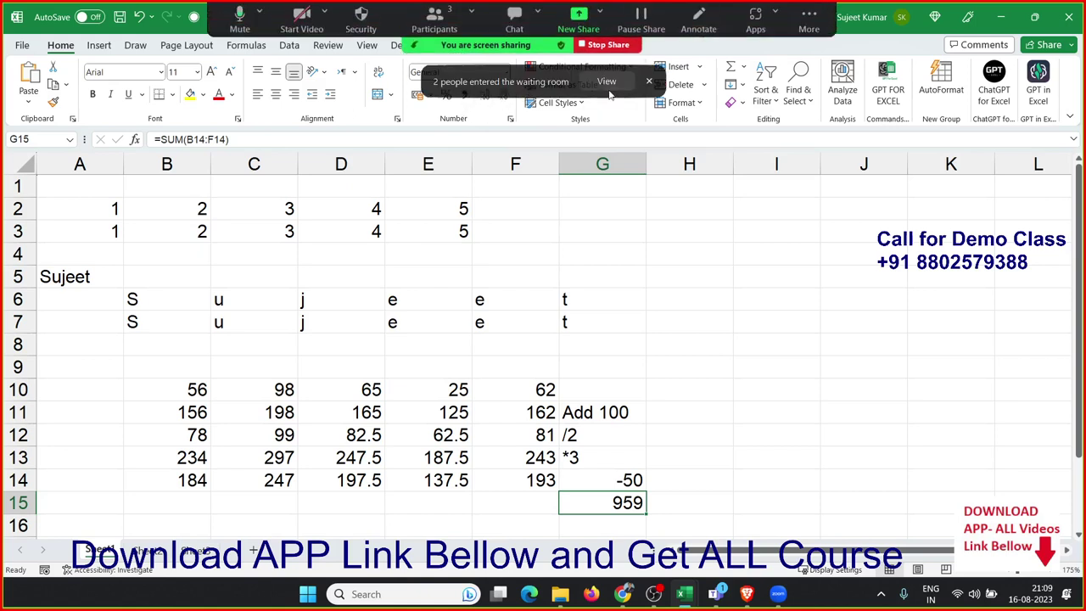
Step: Admit a waiting participant from the Zoom participants list and close the list
click(606, 82)
mouse_move(508, 256)
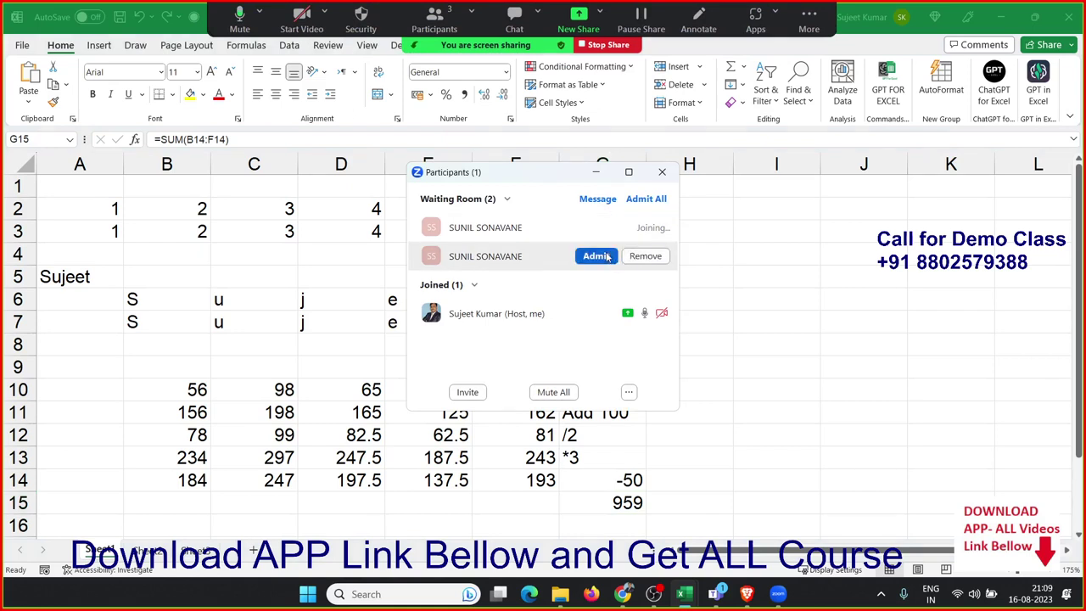
click(599, 256)
click(662, 171)
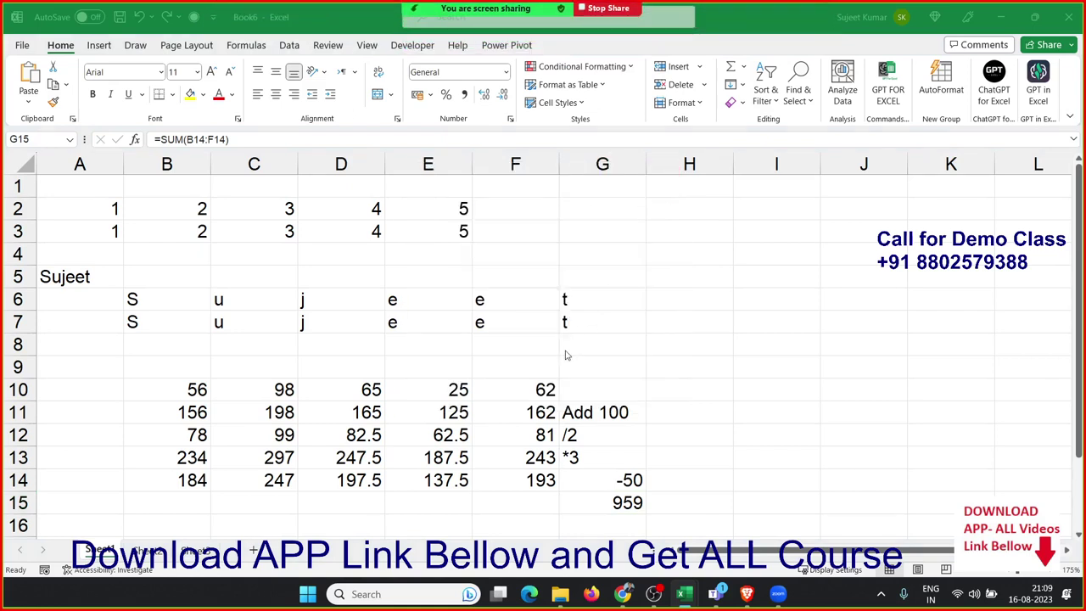
Step: Try moving the row 11 results, cancel the overwrite, and review the B13 and B14 formulas
drag(199, 414, 452, 409)
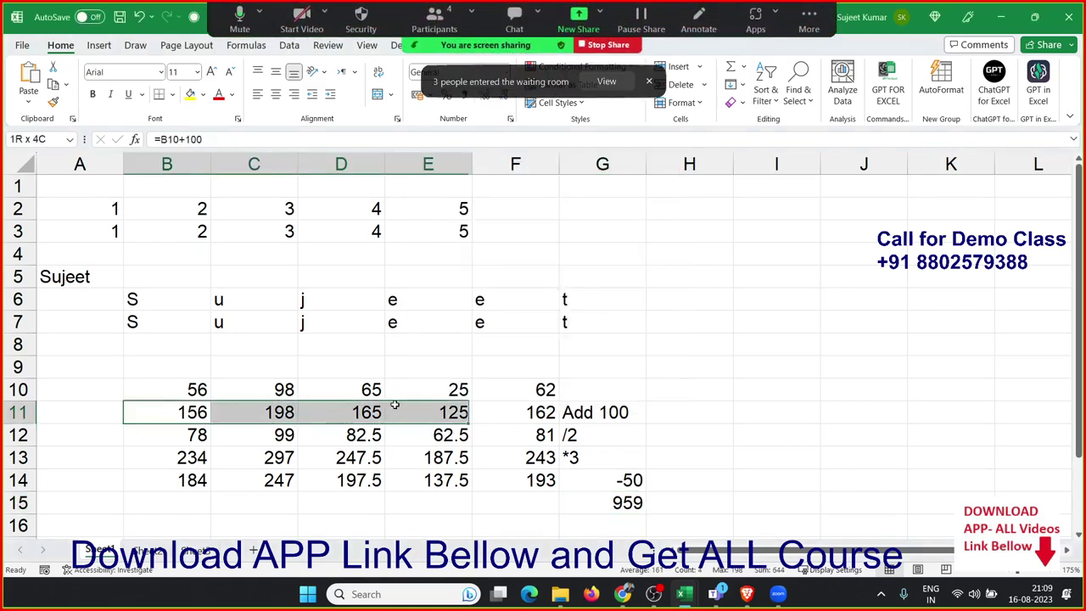
mouse_move(174, 423)
mouse_down()
mouse_move(219, 426)
mouse_move(178, 446)
mouse_up()
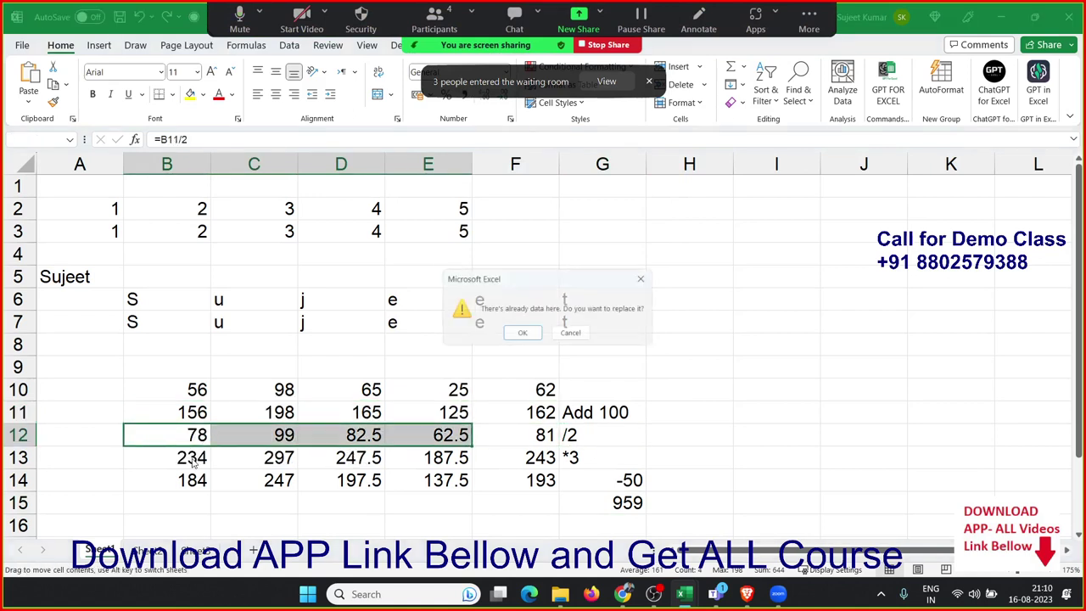
key(Escape)
click(182, 458)
click(181, 478)
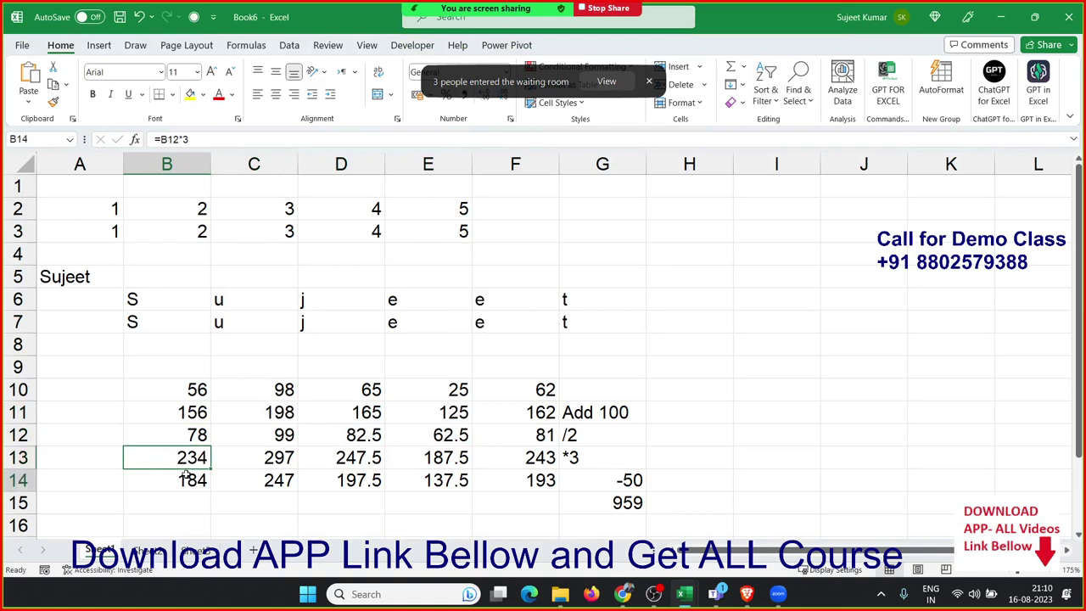
Step: Admit the next waiting participant, close the list, and select G10
click(604, 83)
mouse_move(525, 256)
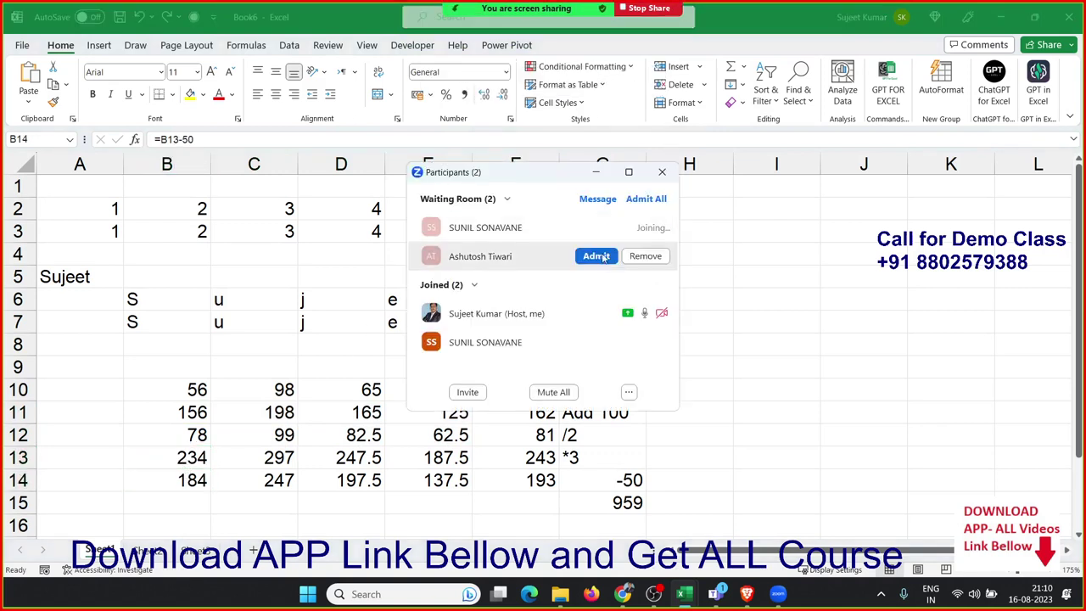
click(599, 257)
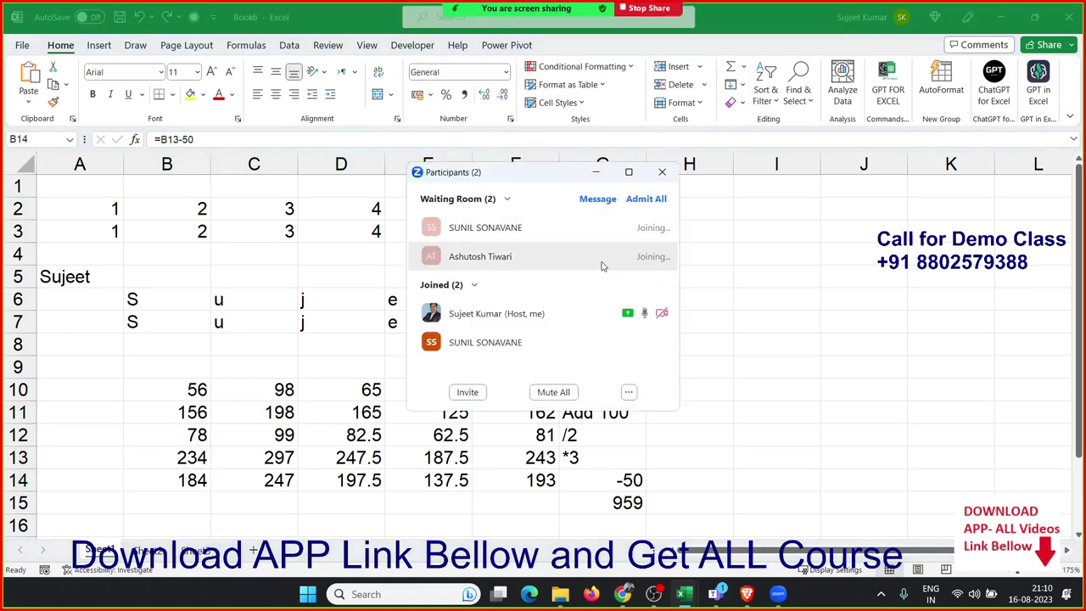
click(662, 172)
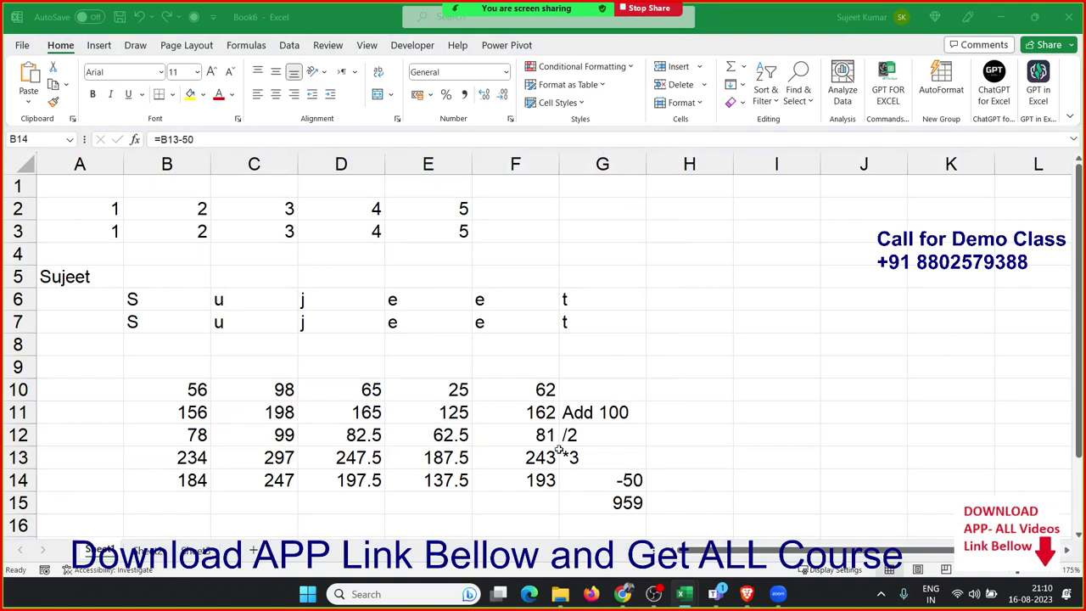
click(590, 489)
click(603, 392)
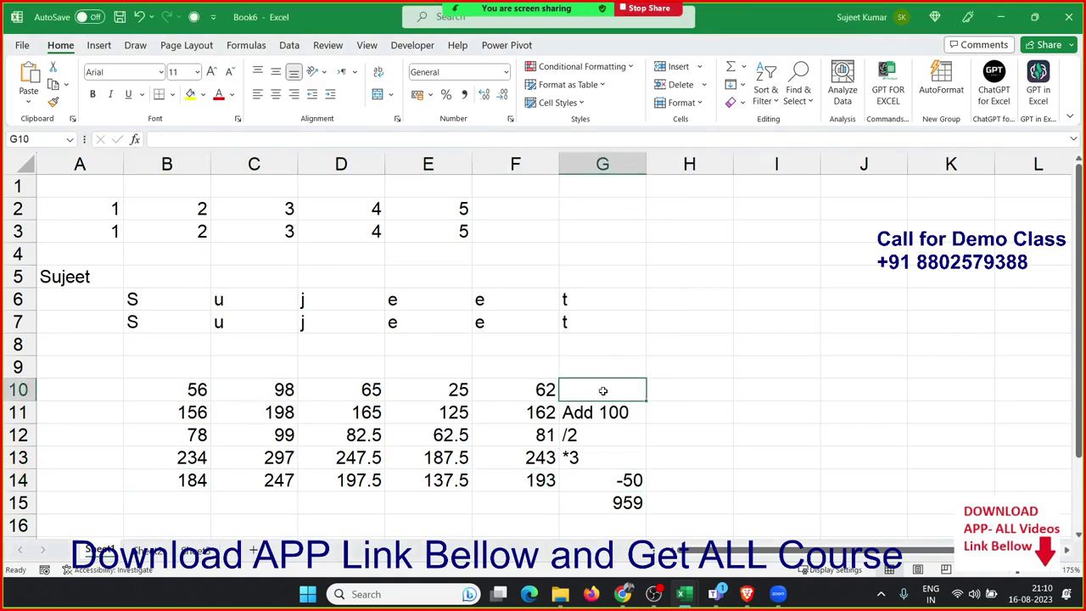
Step: Enter =SUM(B10:F10+100/2*3-50) in G10 and check the result
text(=sum)
key(Tab)
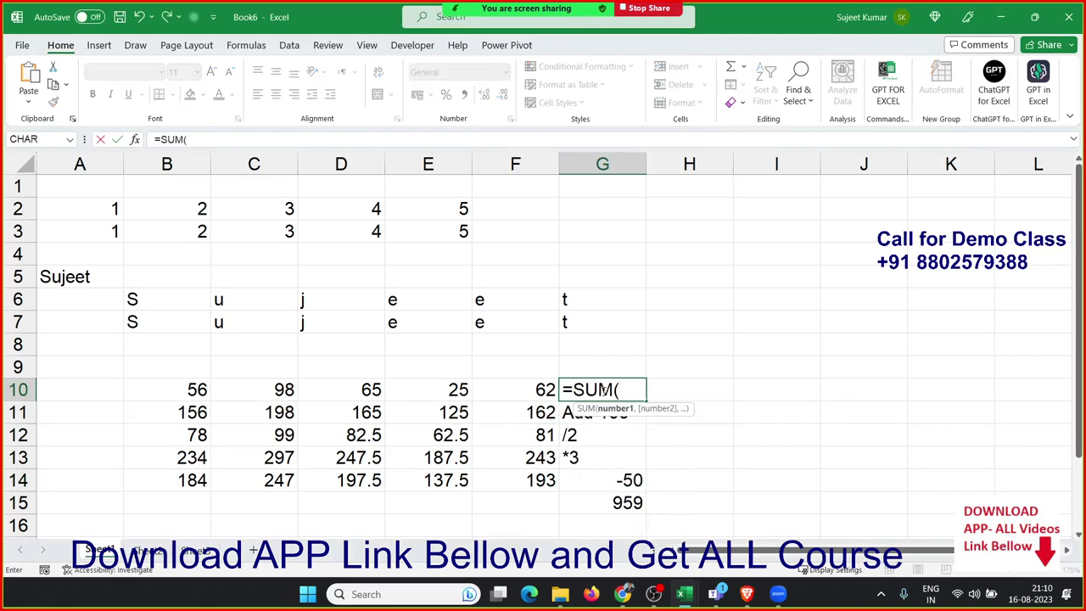
key(Left)
key(shift+Left)
key(shift+Left)
key(shift+Left)
key(shift+Left)
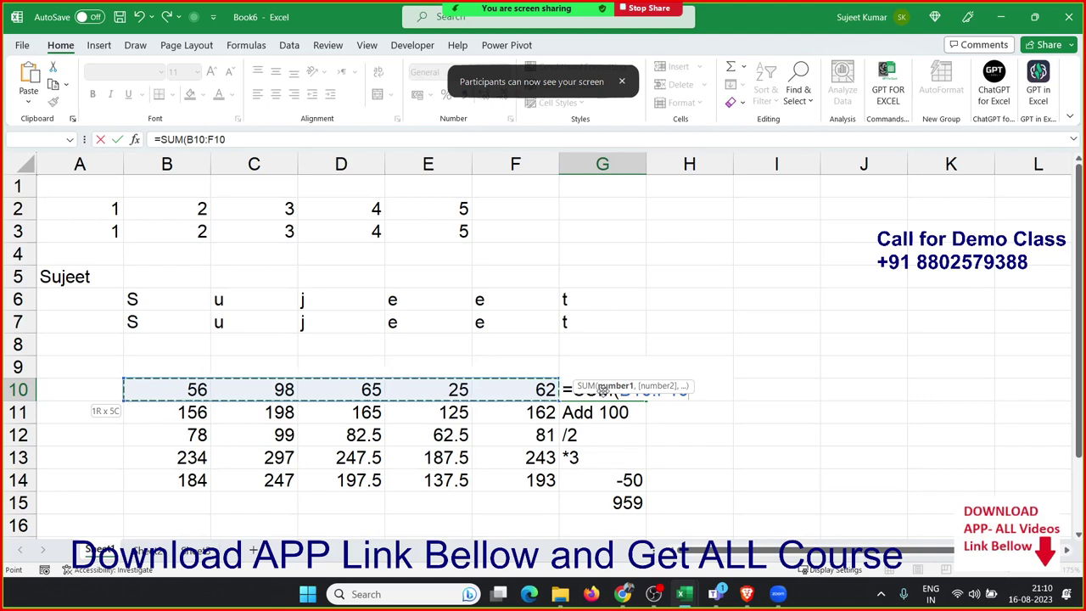
text(+100)
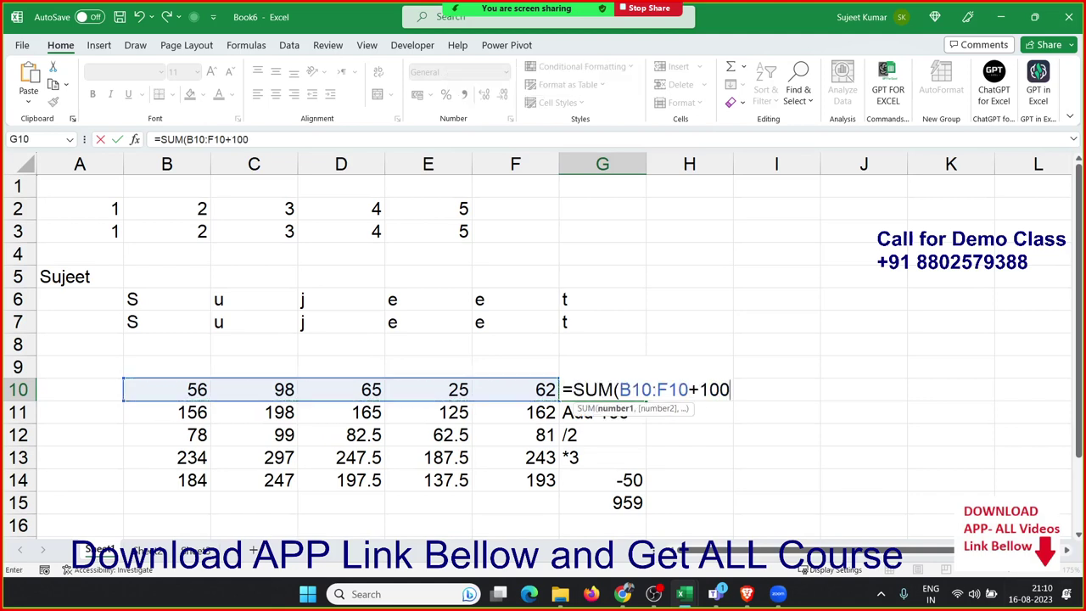
text(/2)
text(*3)
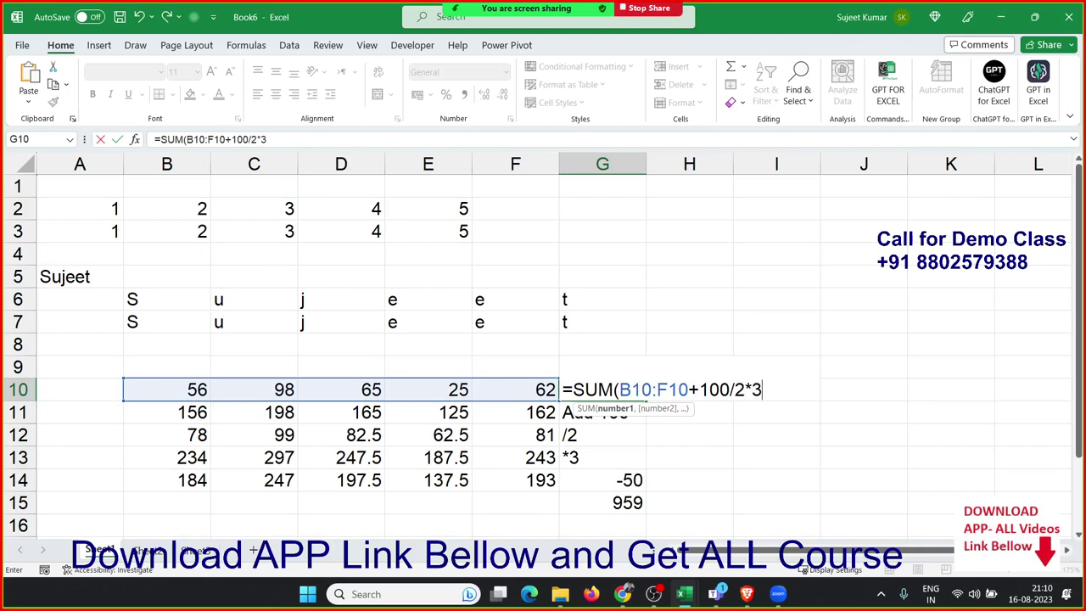
text(-50)
key(Return)
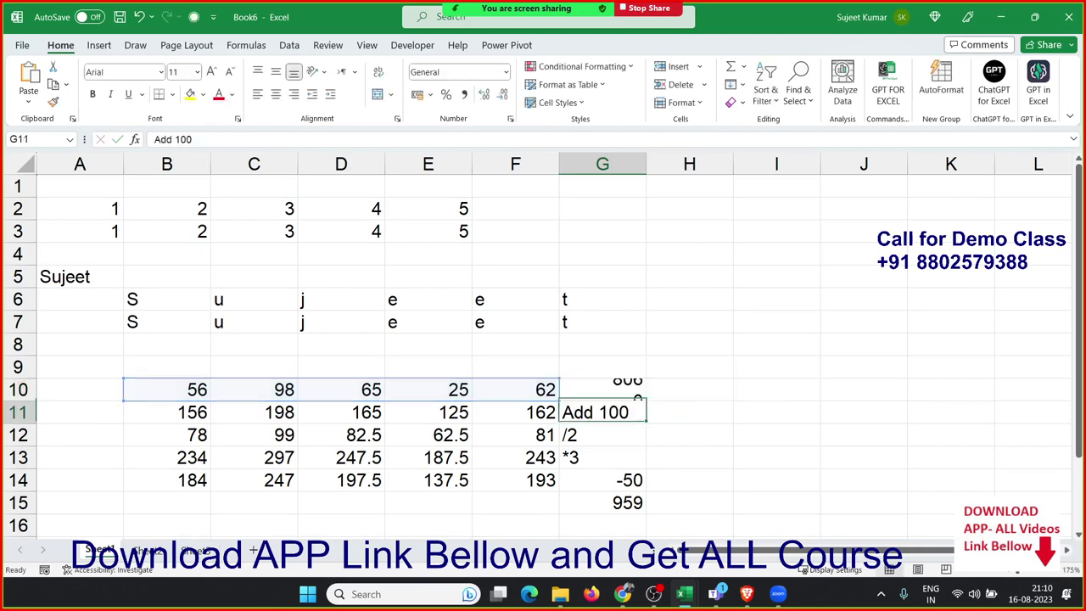
click(603, 389)
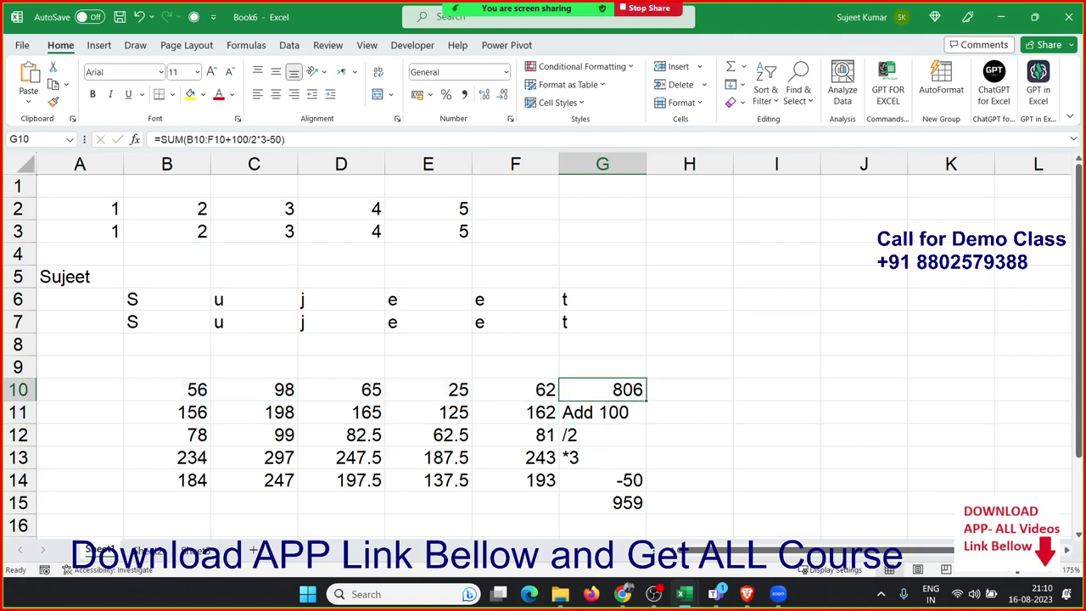
click(601, 405)
Step: Add nested parentheses so G10 reads =SUM((((B10:F10+100)/2)*3)-50), returning 959
double_click(600, 390)
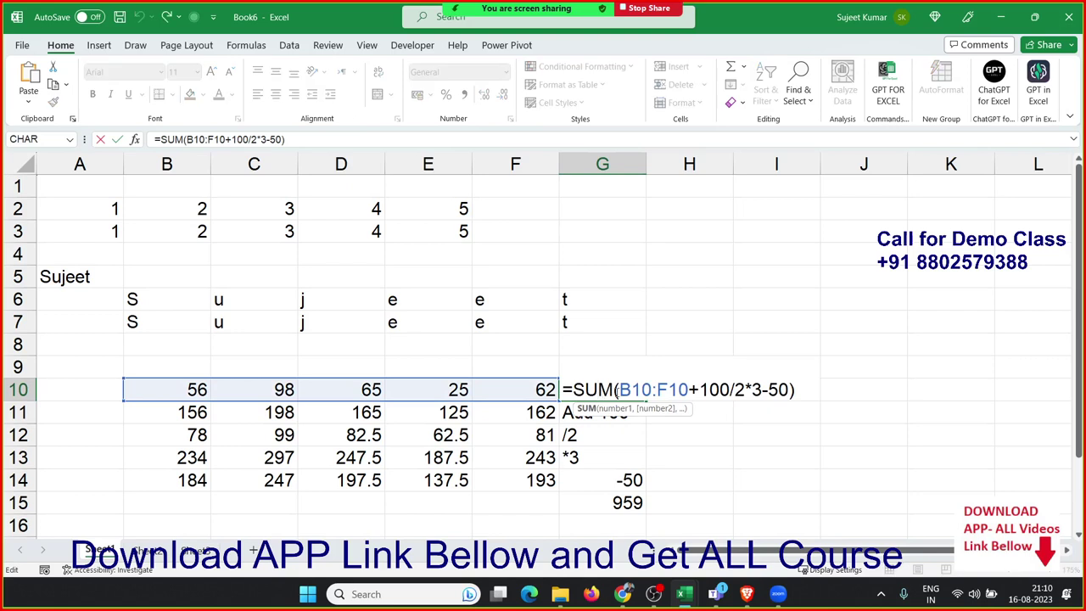
click(617, 389)
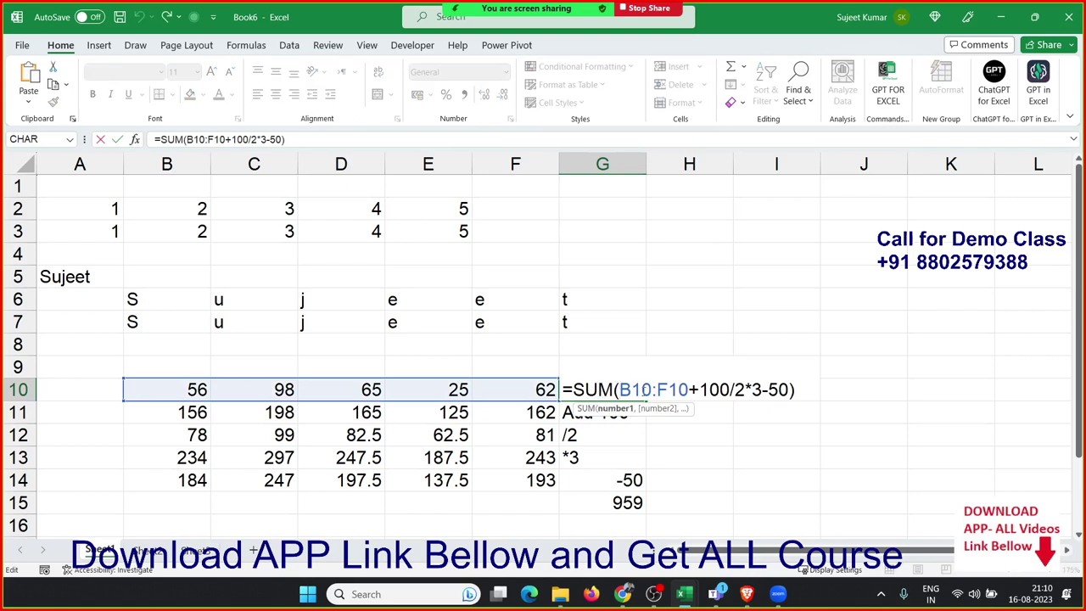
text(()
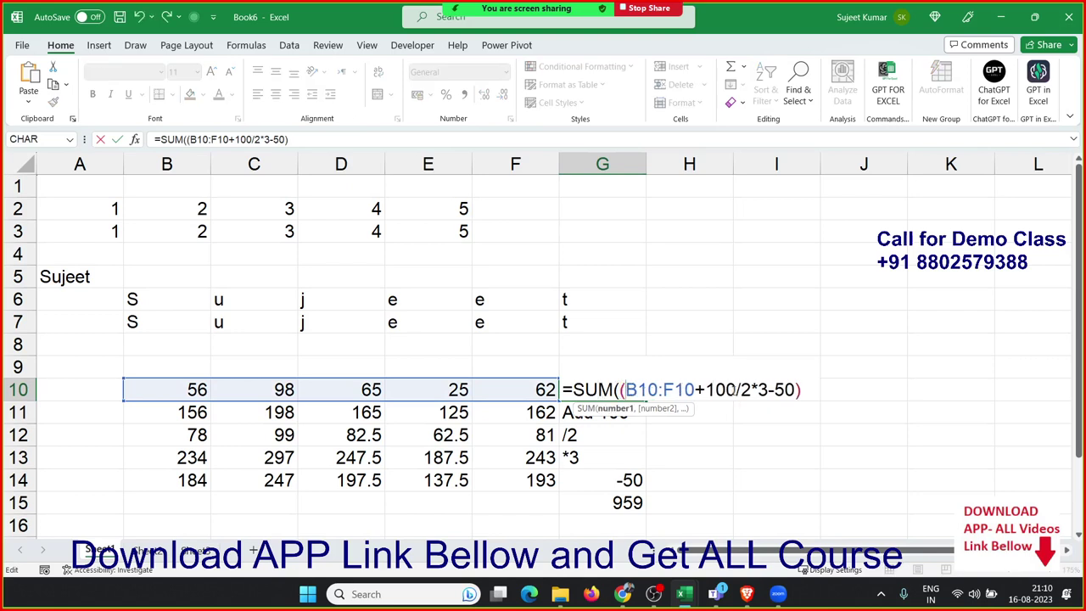
click(734, 389)
text())
click(627, 389)
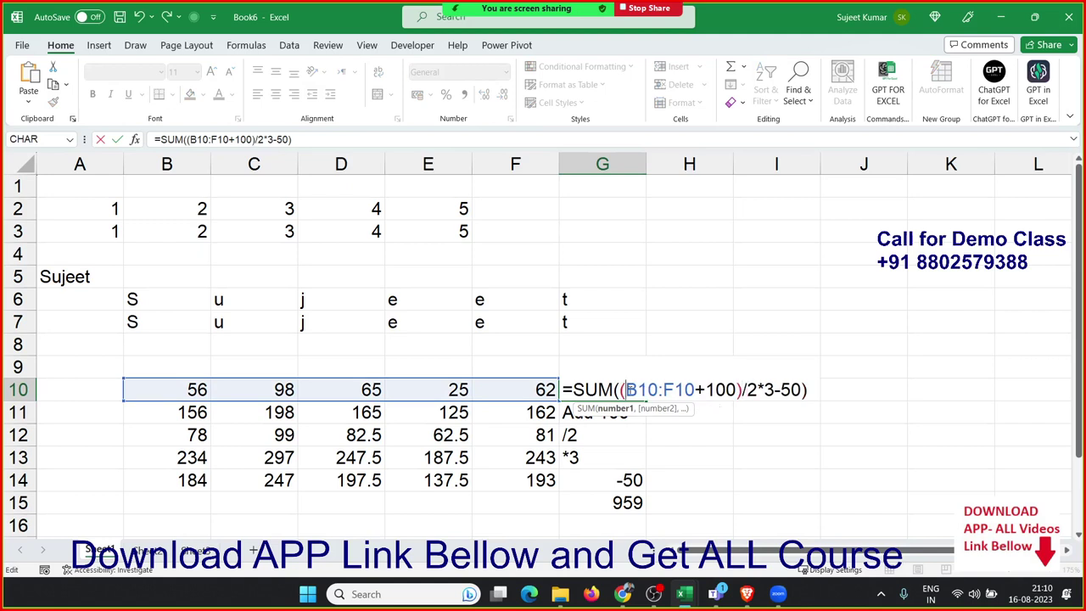
text(()
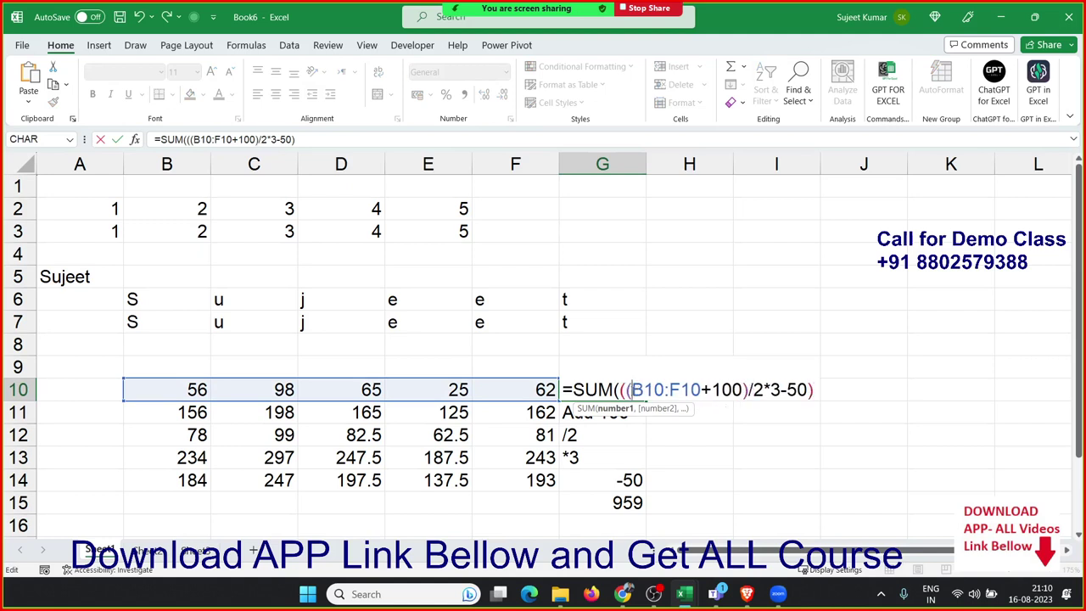
click(765, 389)
text())
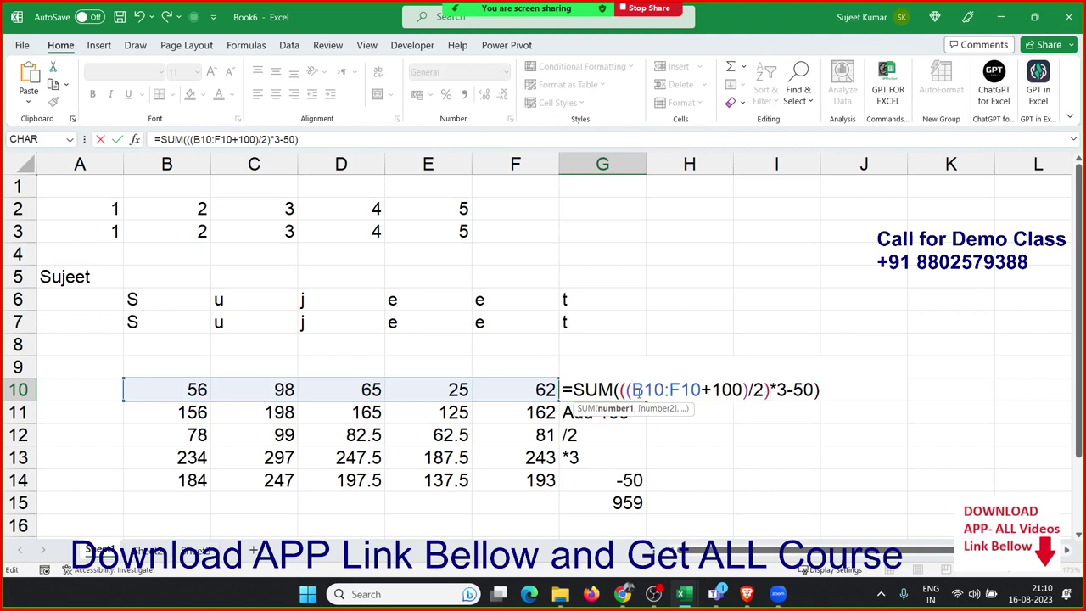
text(()
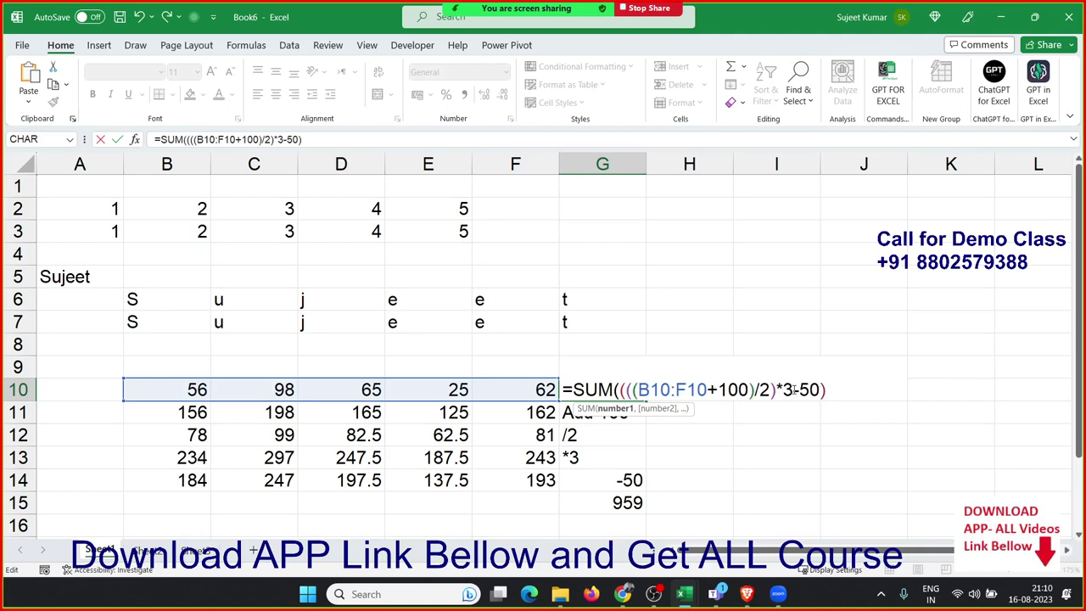
text())
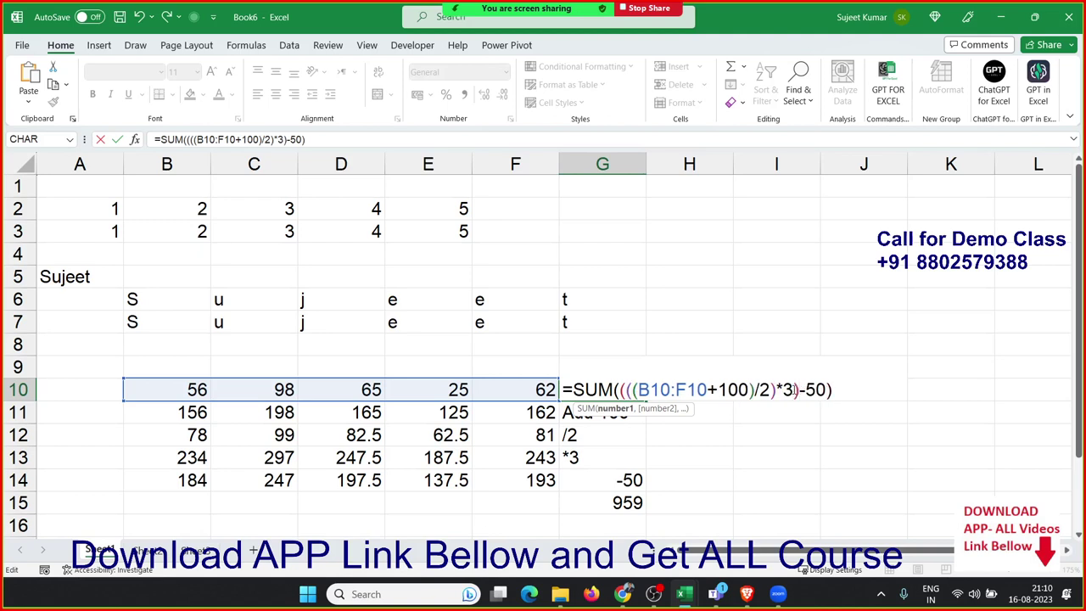
key(Return)
key(Up)
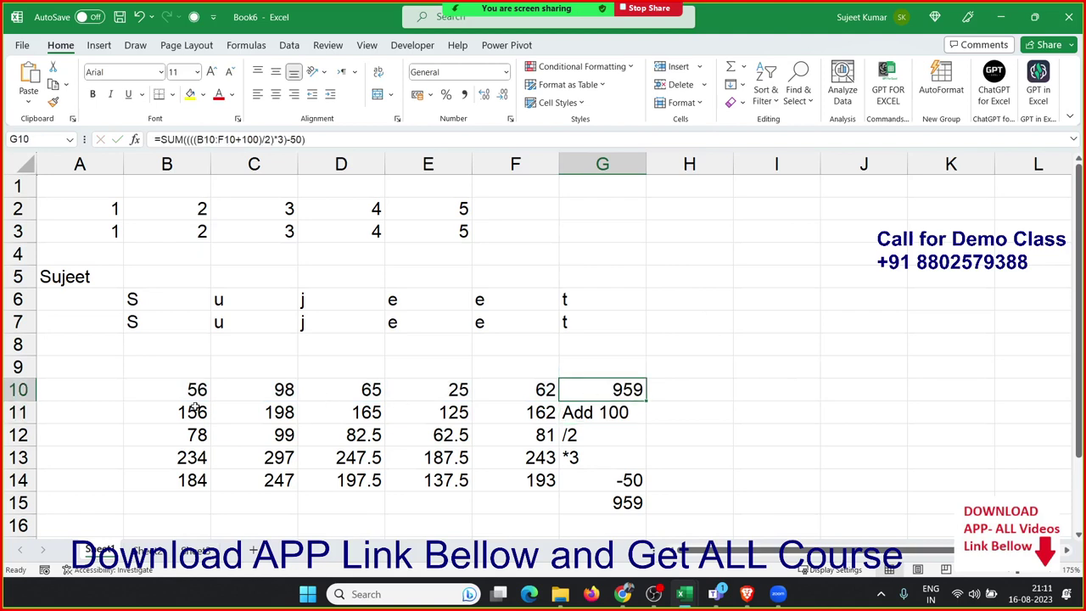
drag(194, 408, 456, 481)
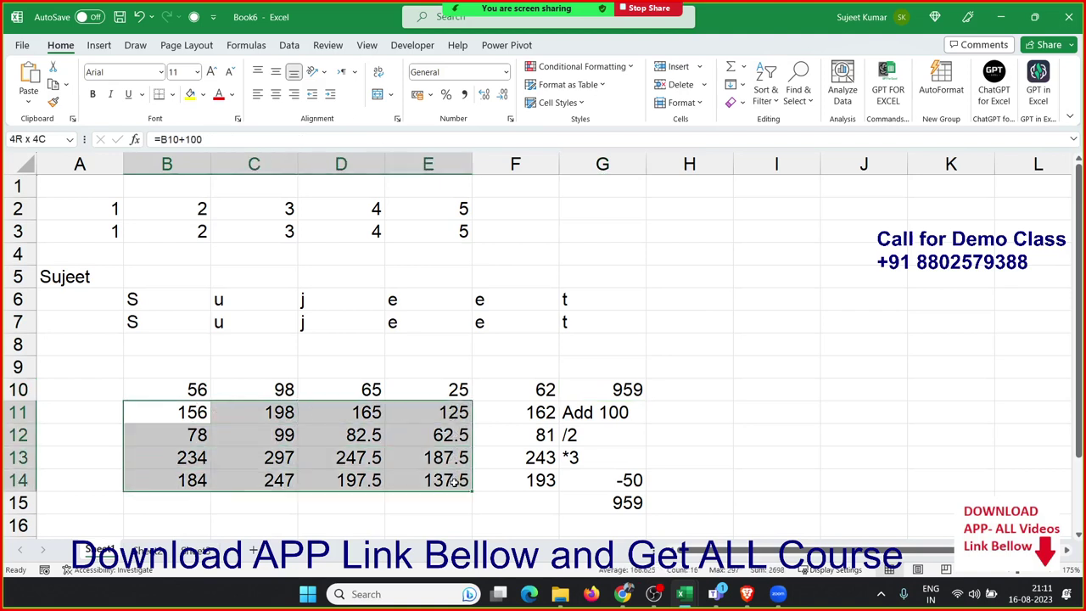
click(510, 474)
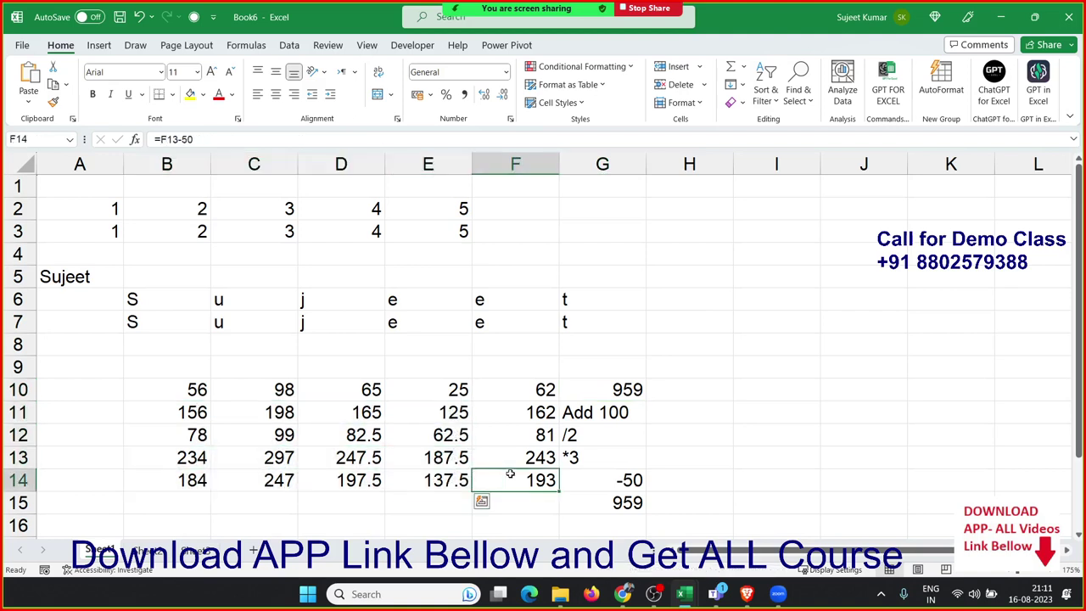
drag(510, 473, 247, 441)
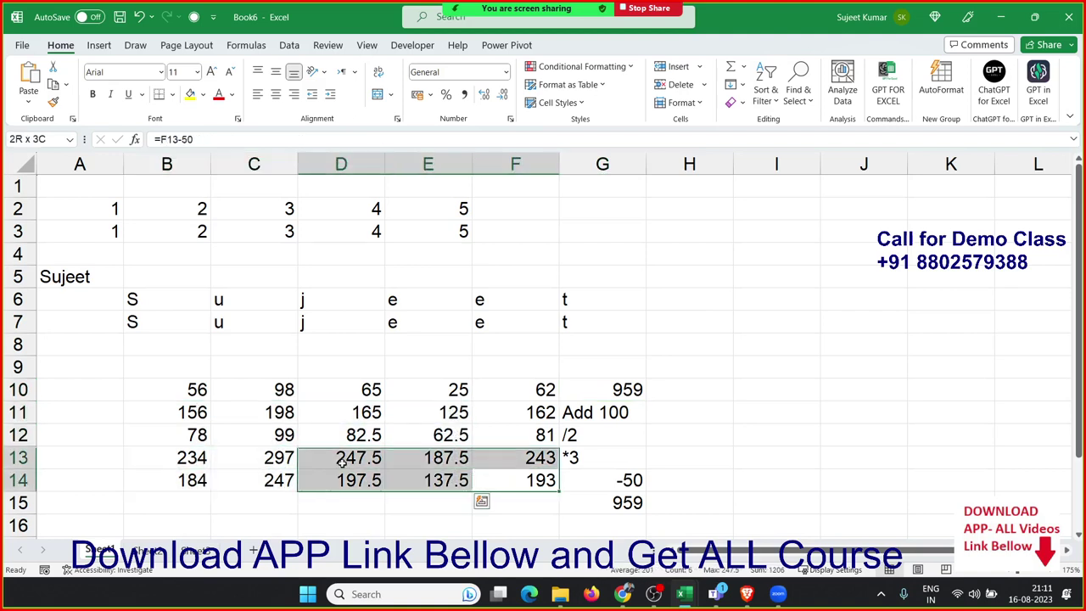
click(595, 505)
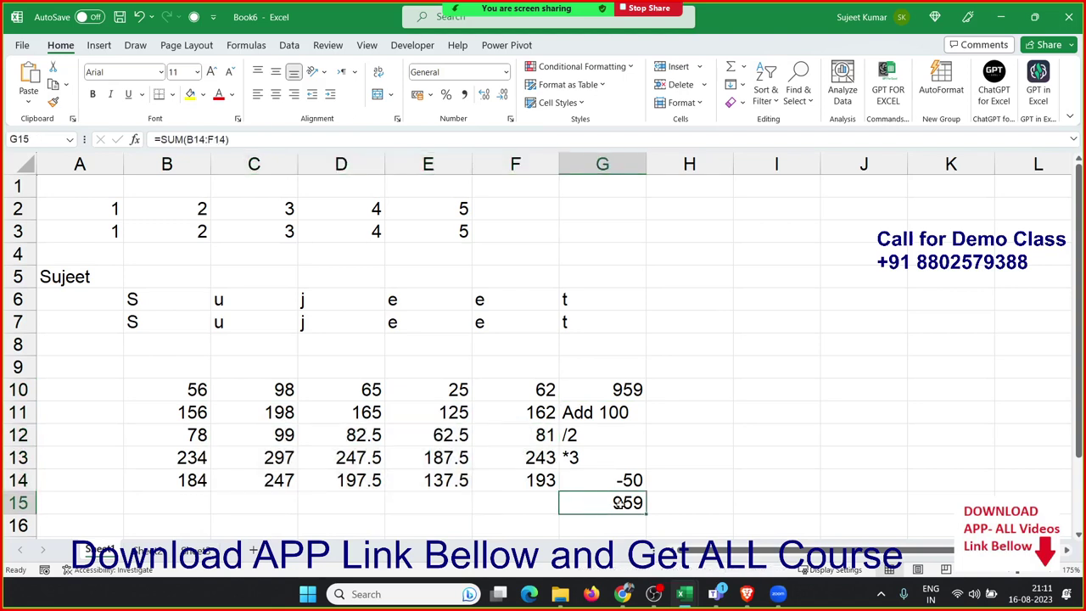
mouse_move(598, 503)
mouse_down()
mouse_move(241, 405)
mouse_move(195, 410)
mouse_up()
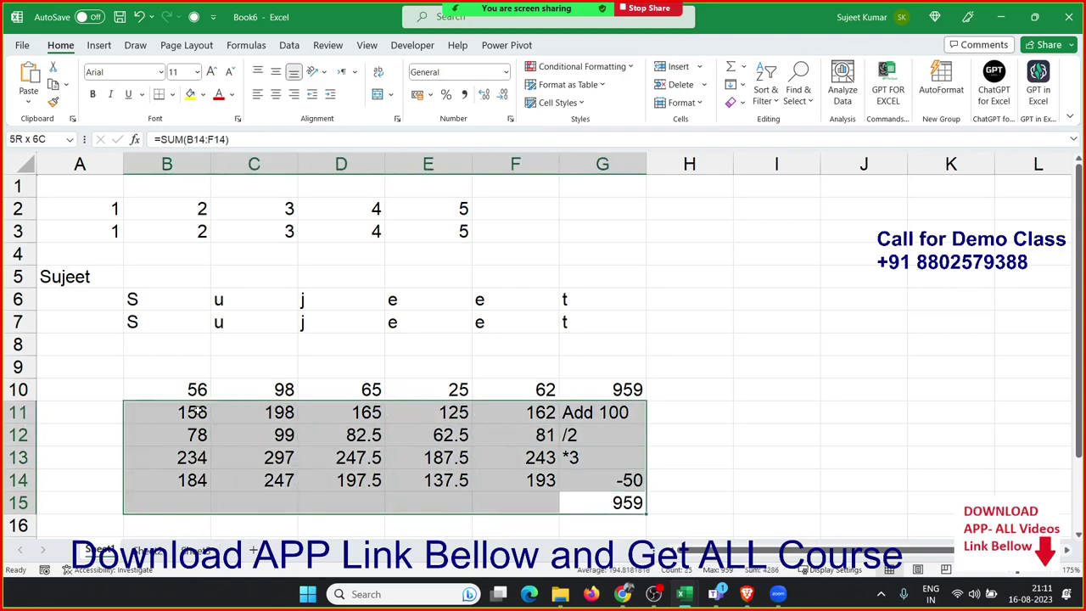
double_click(629, 386)
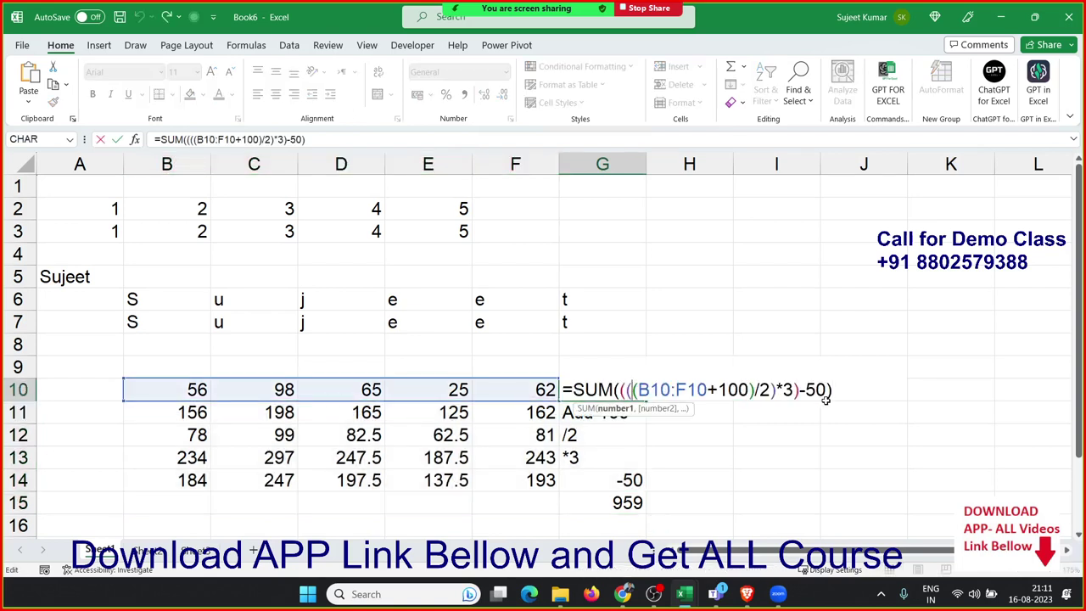
key(Return)
key(Up)
key(Up)
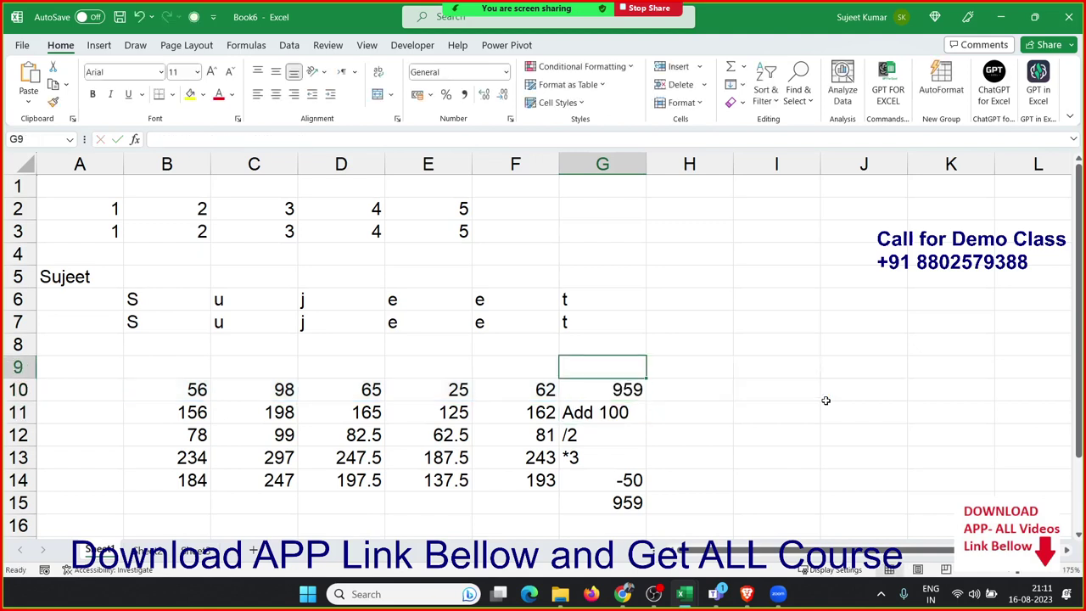
key(Down)
key(Down)
key(Down)
key(Down)
key(Down)
key(Down)
key(Down)
key(Down)
key(Down)
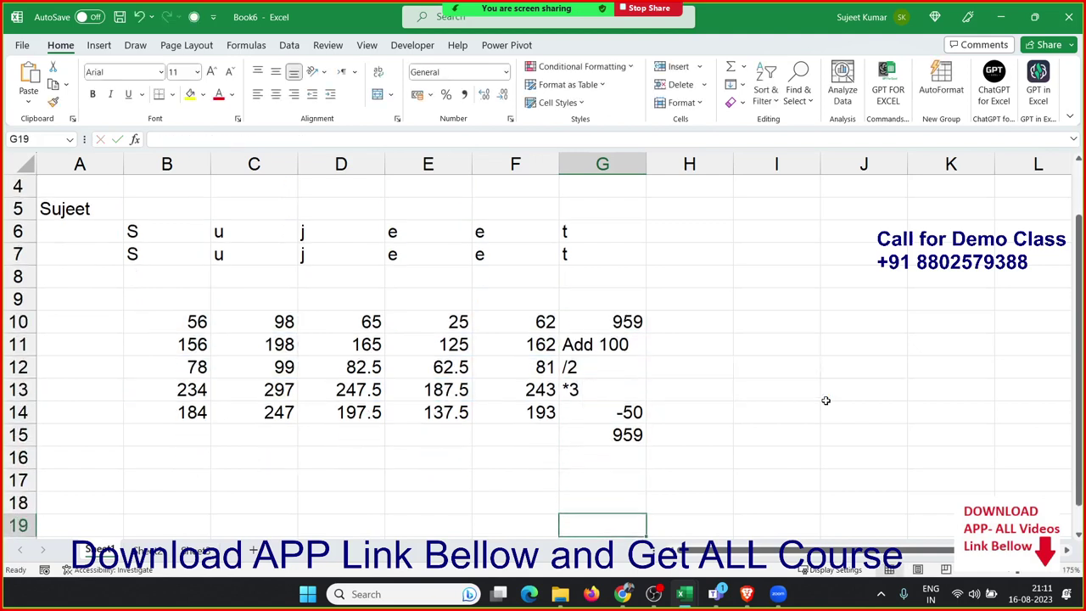
key(Down)
key(Down)
key(Down)
key(Down)
key(Down)
key(Down)
key(Down)
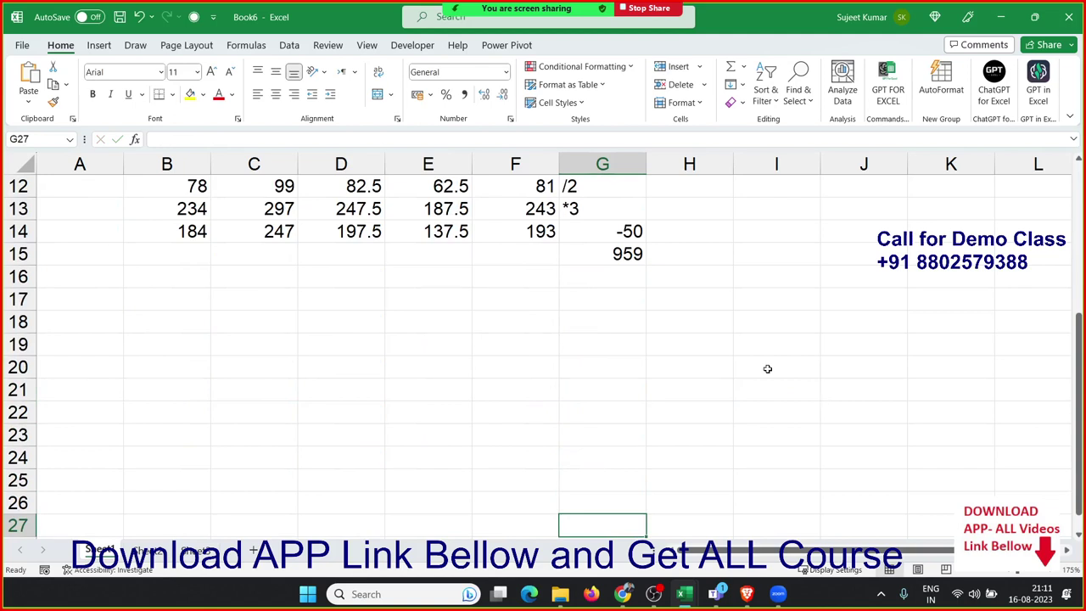
click(88, 258)
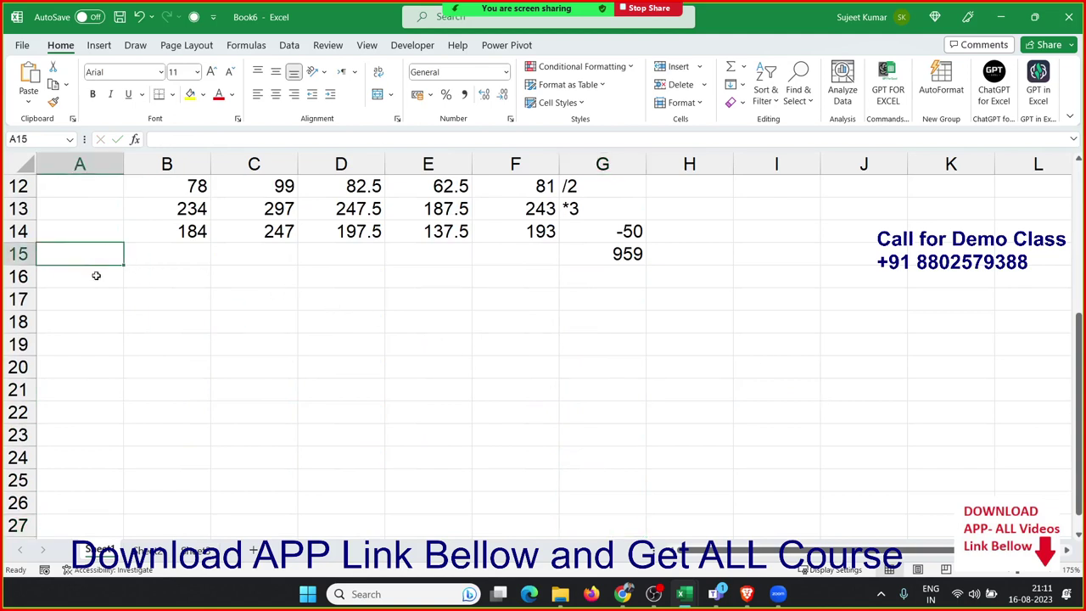
click(94, 275)
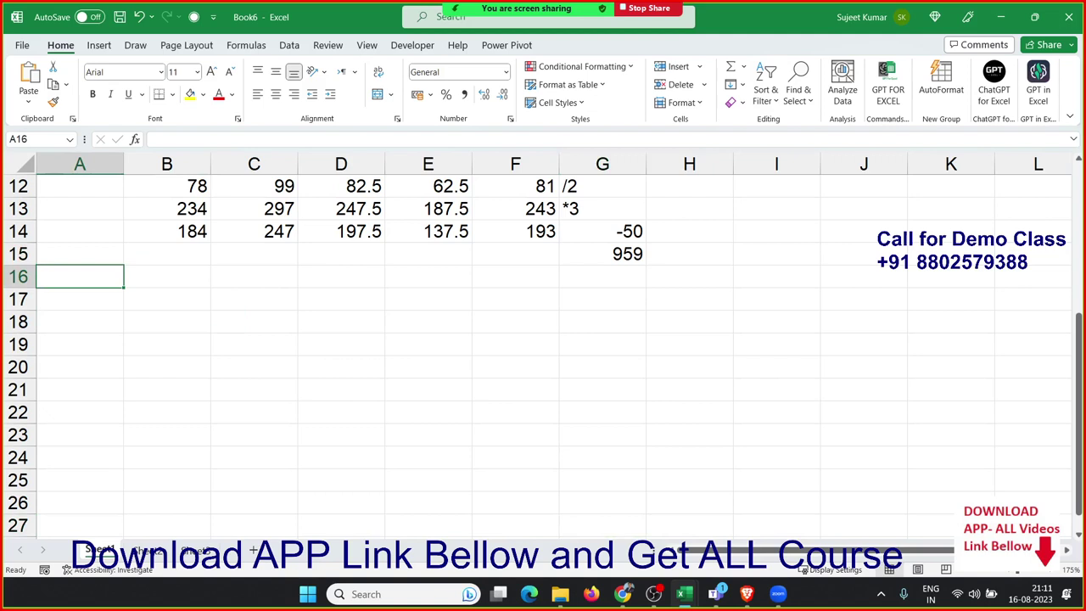
click(746, 593)
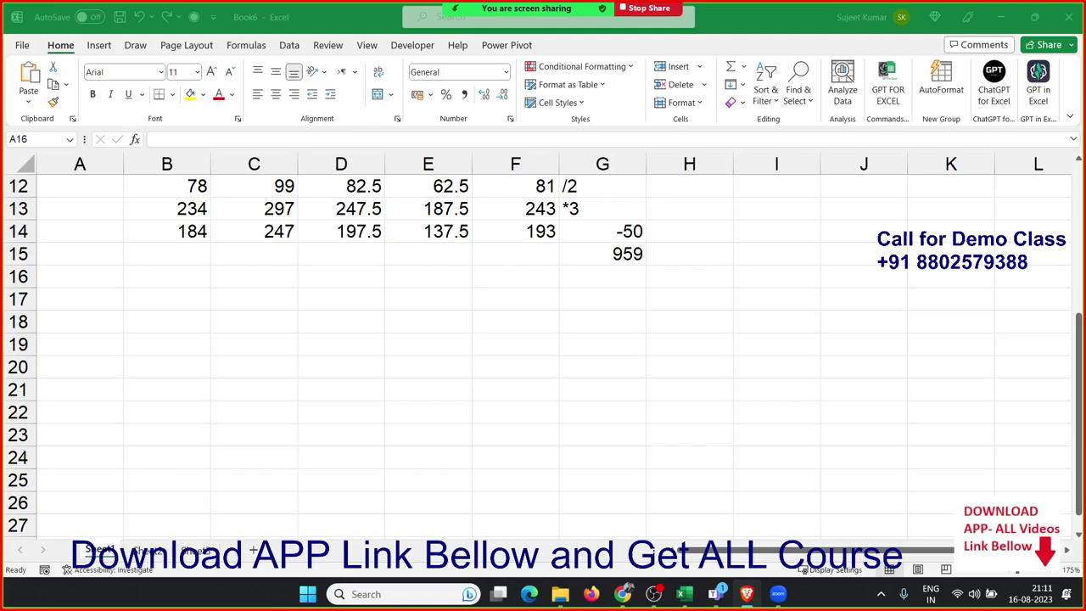
Step: Type the headings Code and City side by side above the list
click(68, 271)
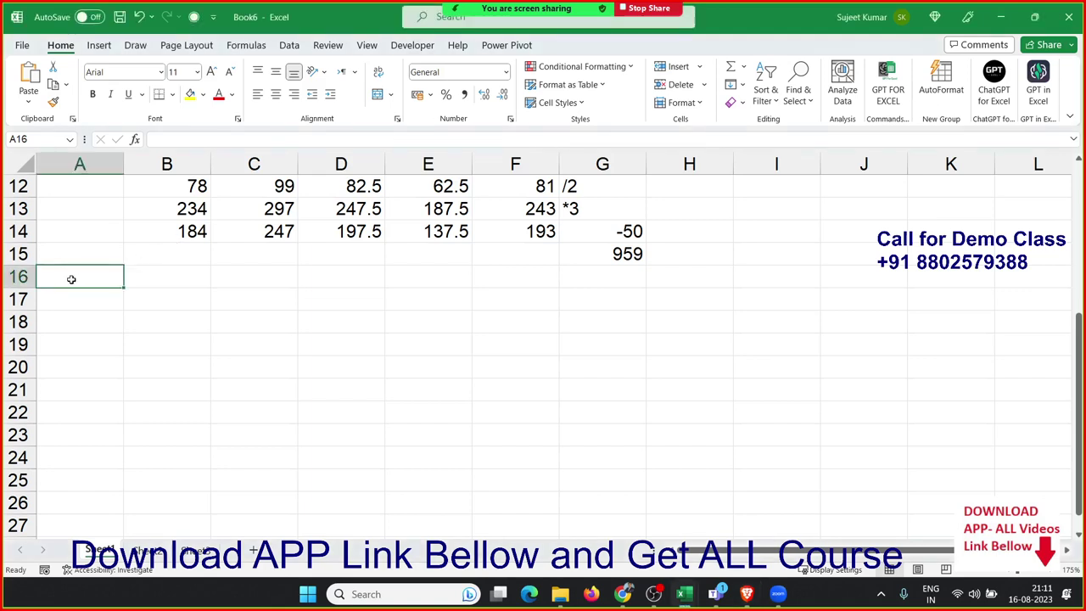
text(Cide)
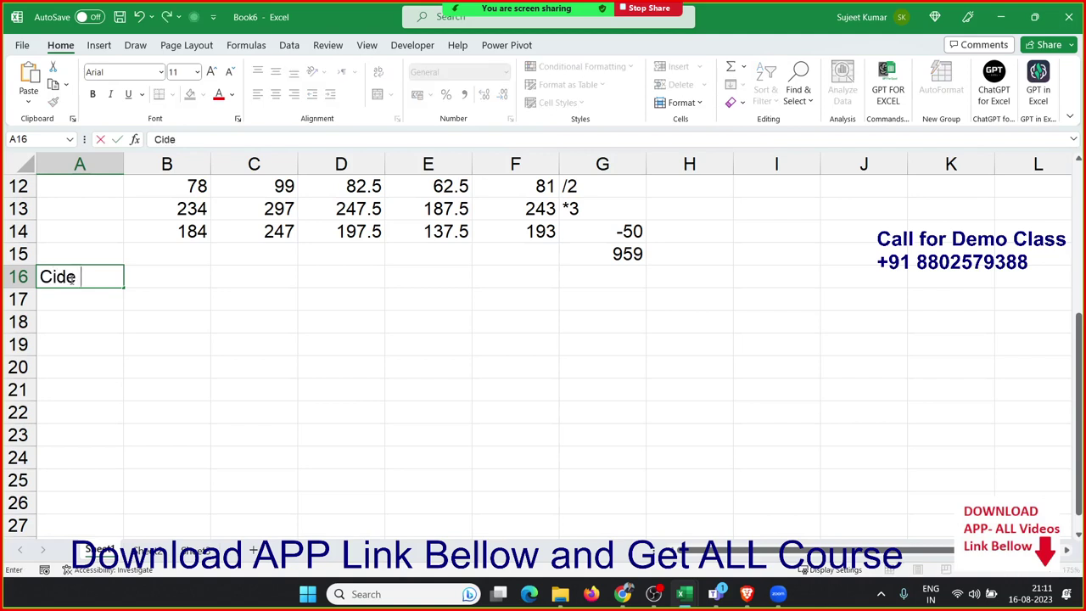
key(BackSpace)
key(BackSpace)
key(BackSpace)
text(o)
text(de)
key(Tab)
text(Ci)
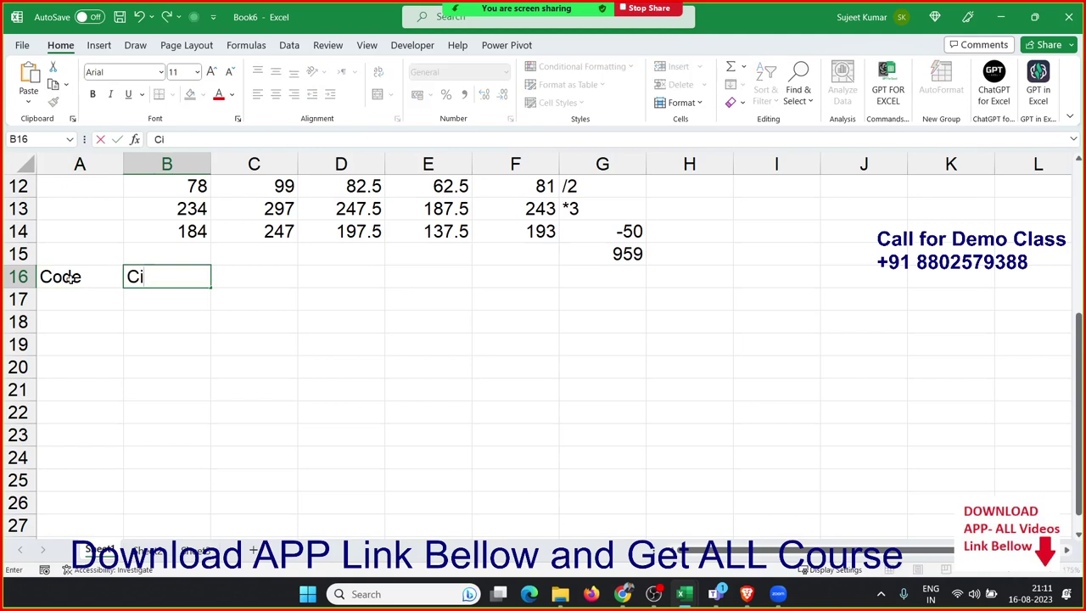
text(ty)
key(Tab)
key(Tab)
key(Tab)
key(Tab)
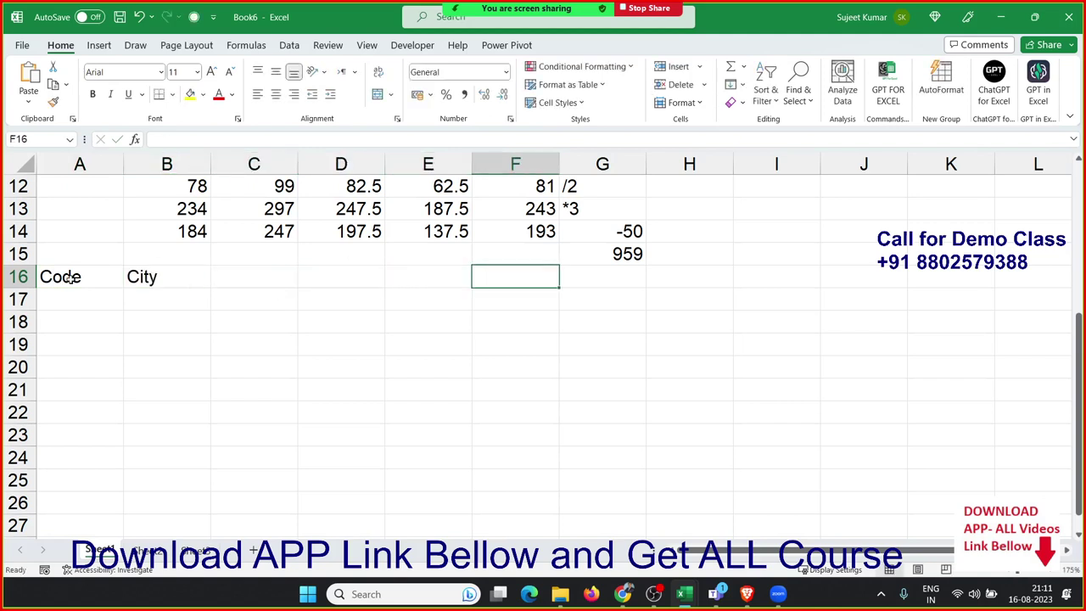
Step: Enter code 1 with Delhi and code 2 with Noida
key(Down)
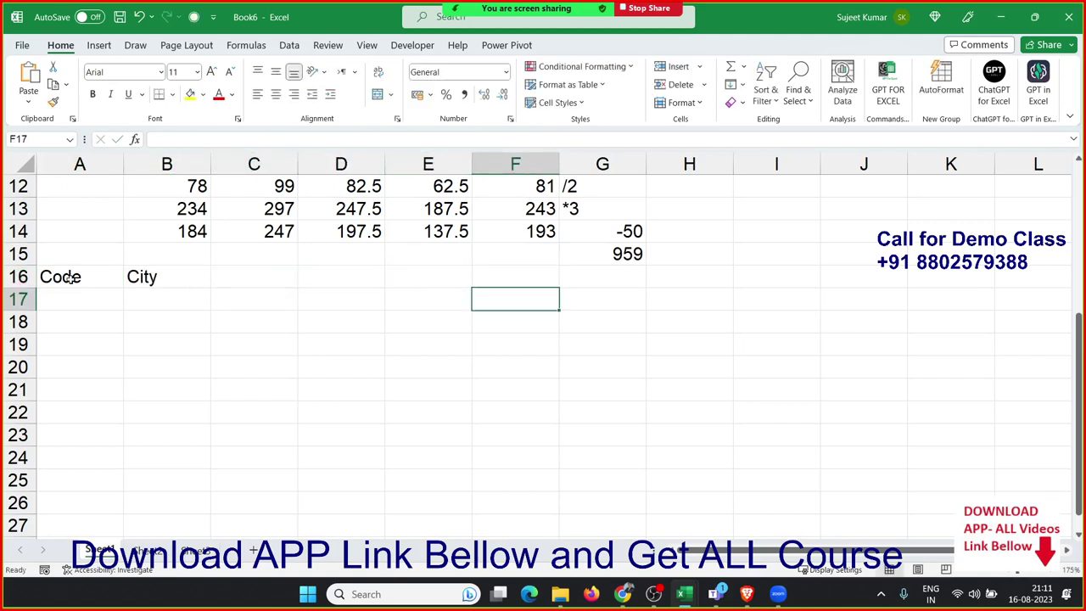
key(Left)
text(1)
key(Tab)
text(Delhi)
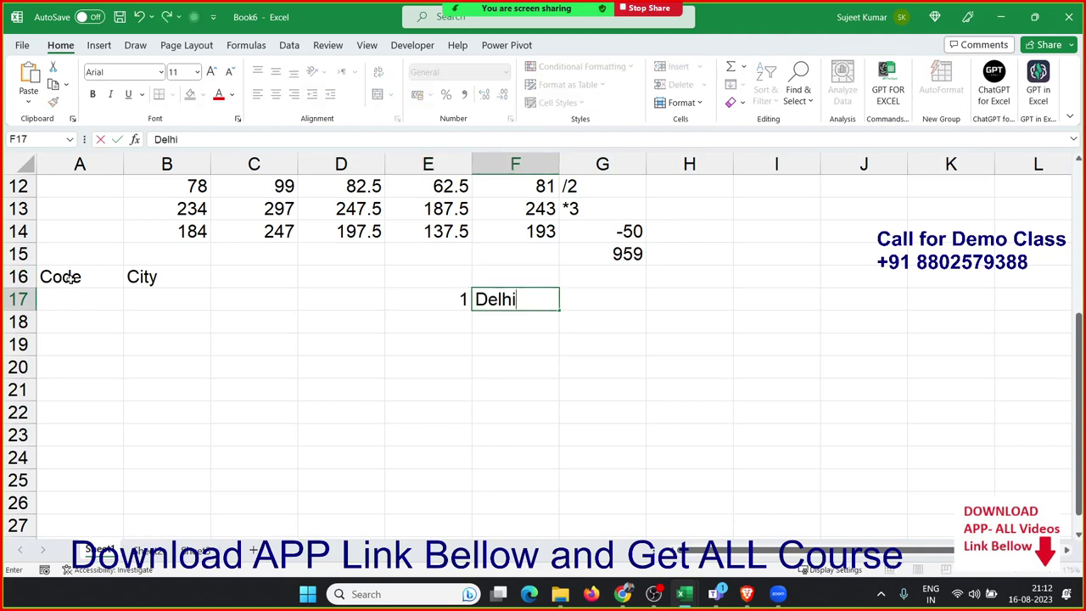
key(shift+Tab)
key(Down)
text(2)
key(Tab)
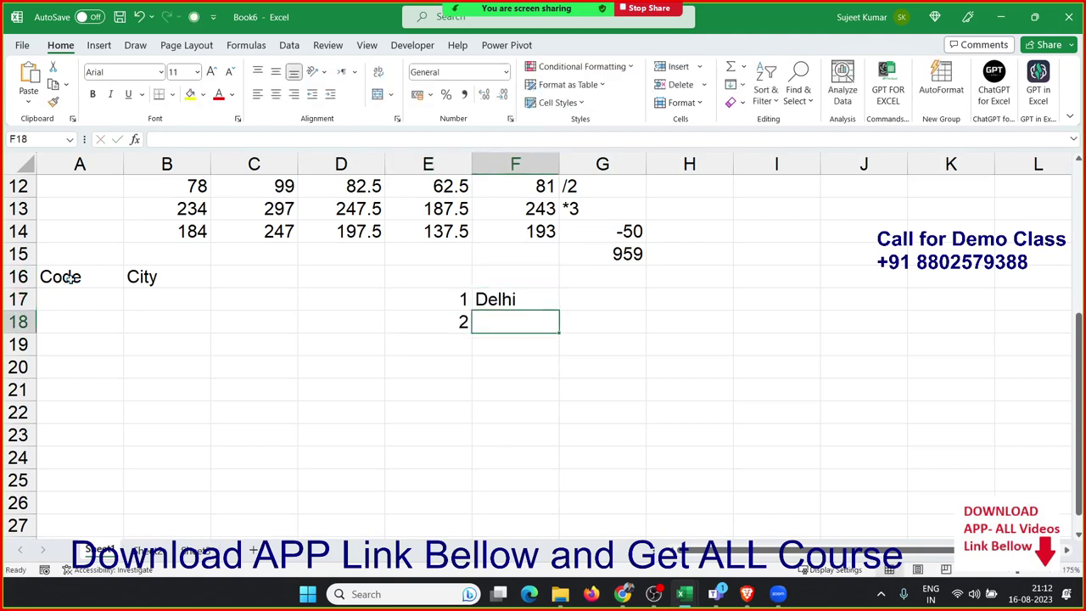
text(Noida)
key(Return)
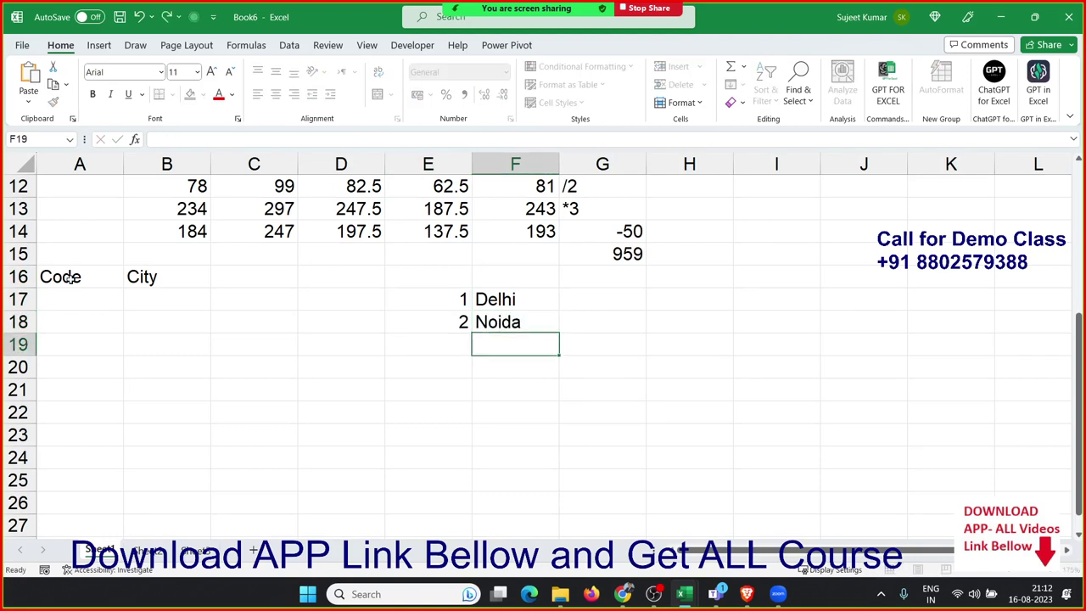
Step: Enter code 3 with Grugram and code 4 with Pune
key(Left)
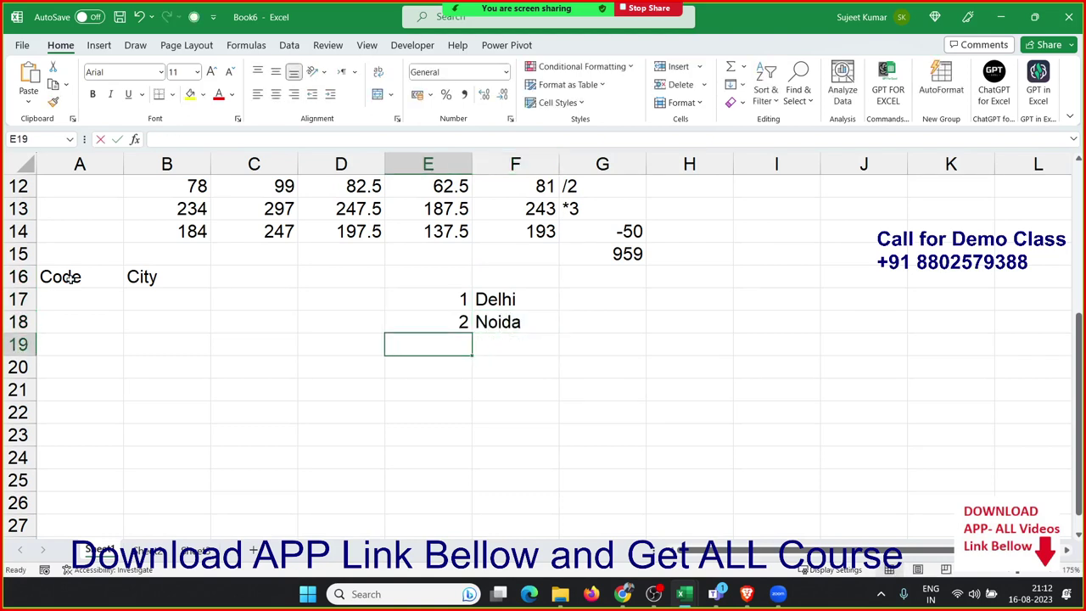
text(3)
key(Tab)
text(Gr)
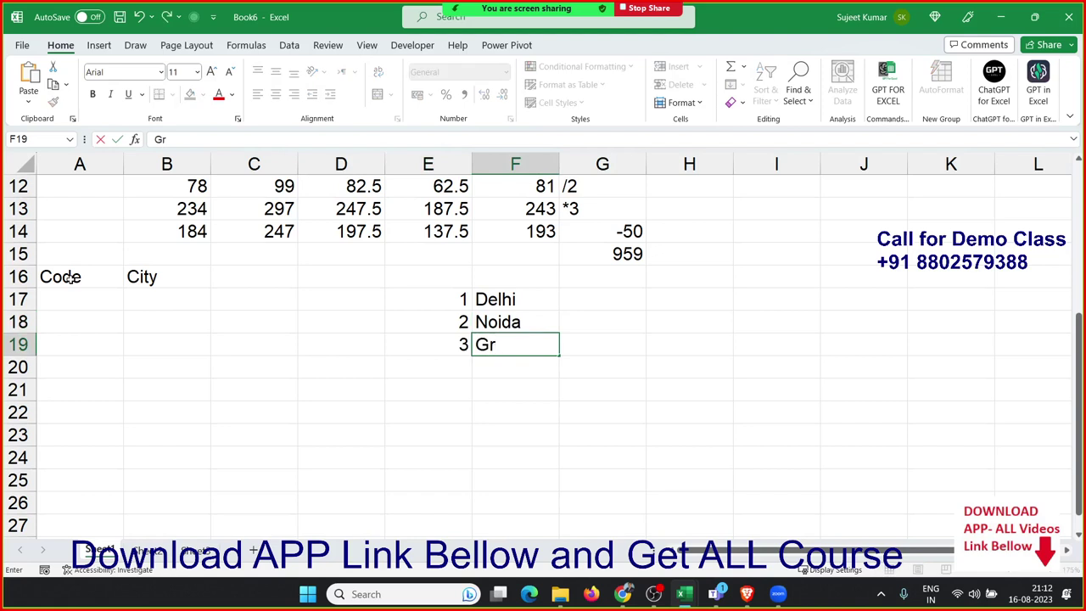
text(ugram)
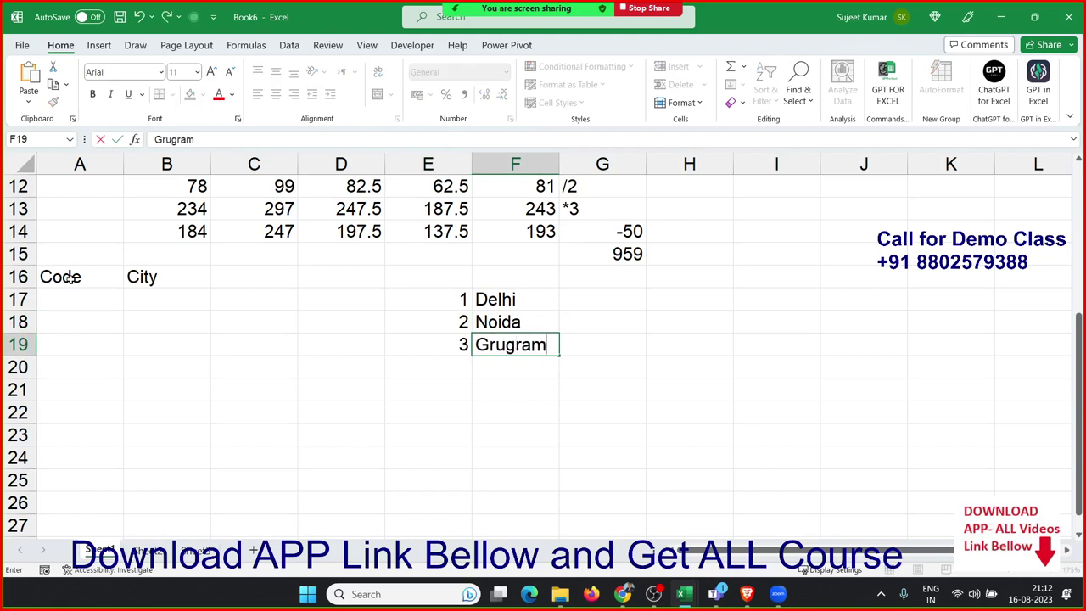
key(Return)
key(Left)
text(4)
key(Tab)
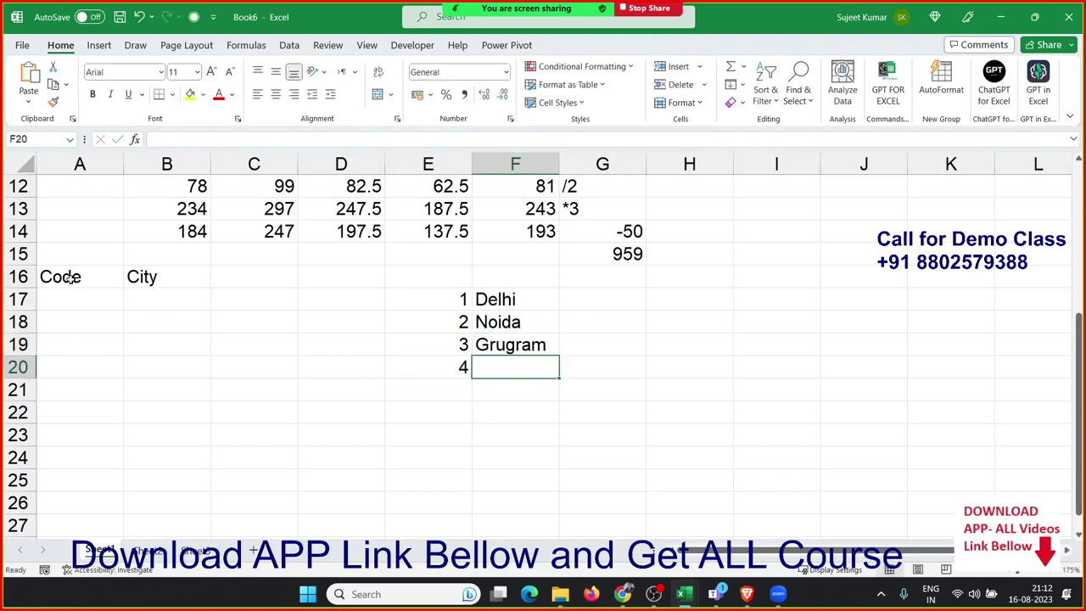
text(Fa)
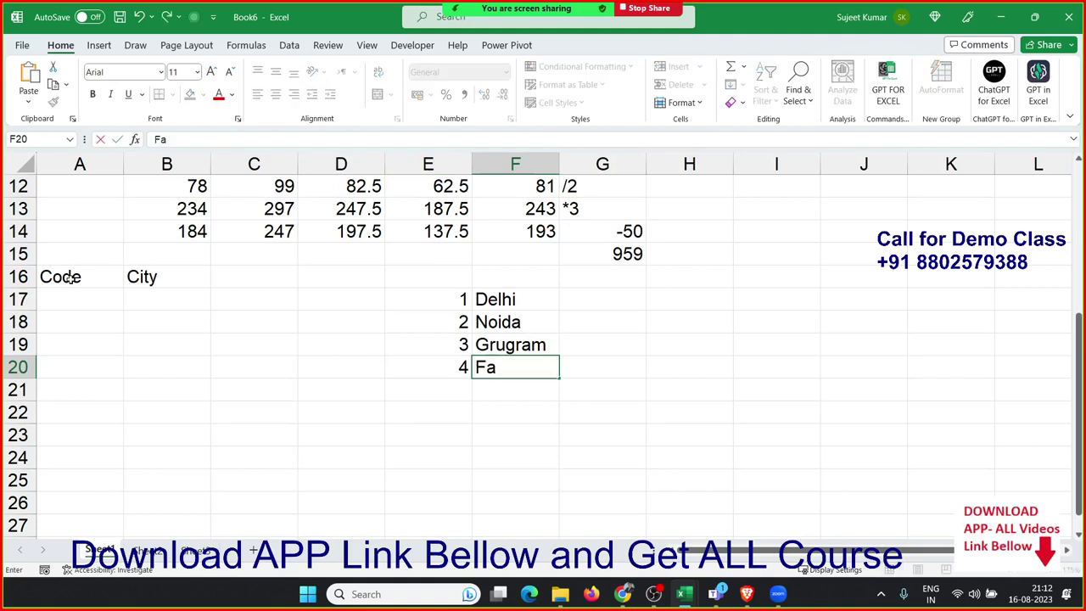
key(BackSpace)
key(BackSpace)
text(Pune)
key(Return)
Step: Enter code 5 with Patna to finish the list
key(Left)
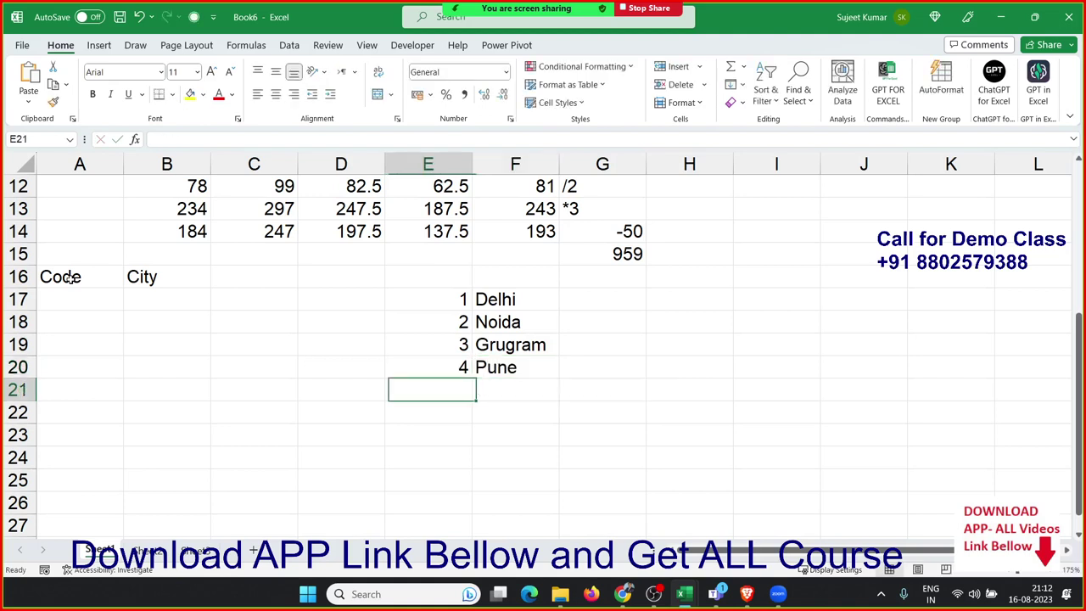
text(5)
key(Tab)
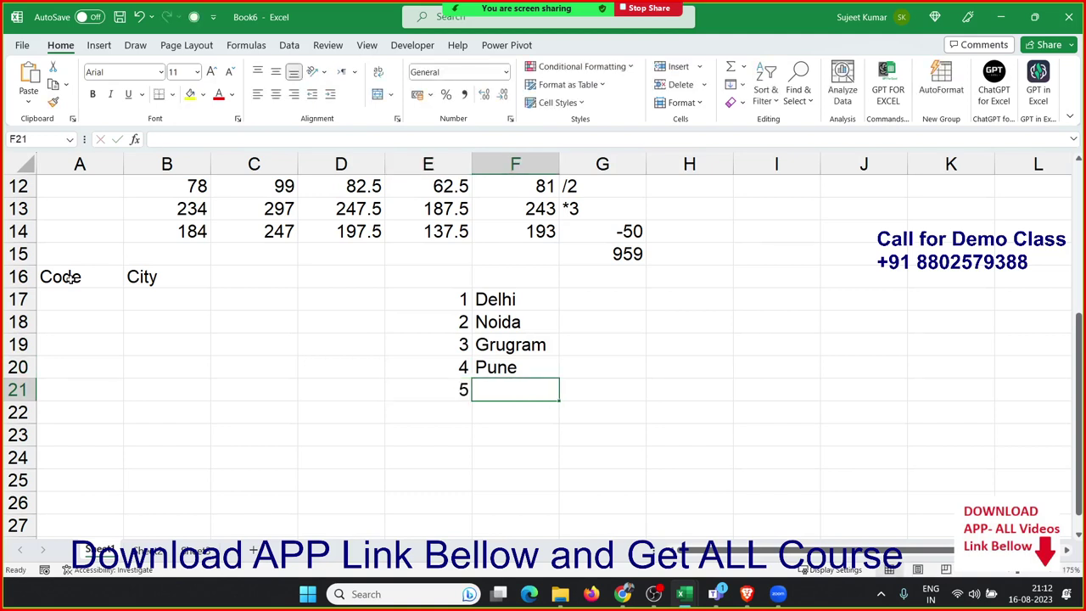
text(Patna)
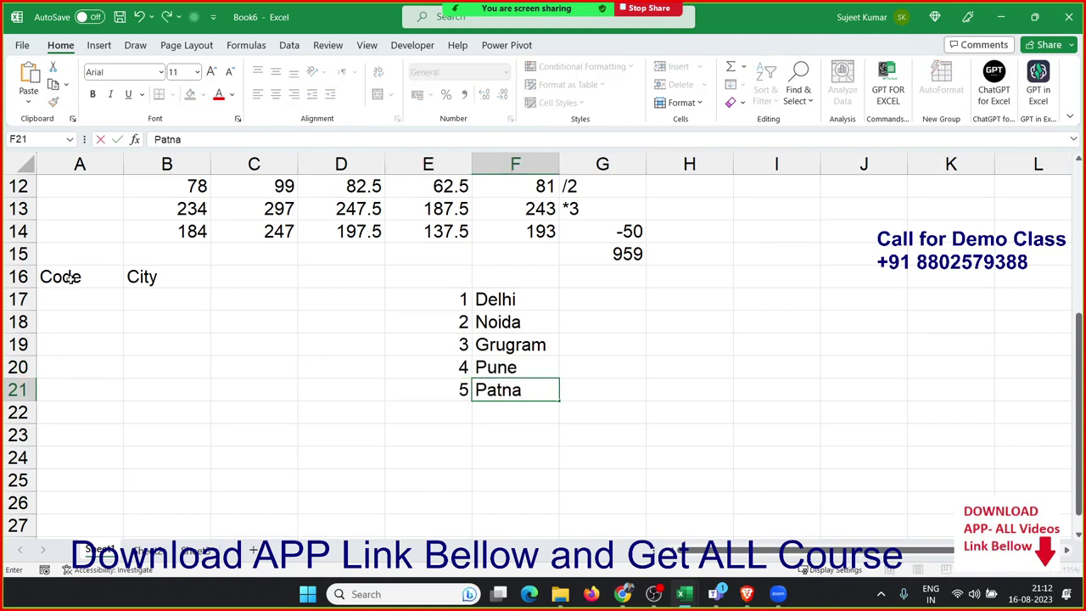
key(Return)
key(Left)
key(Left)
key(Left)
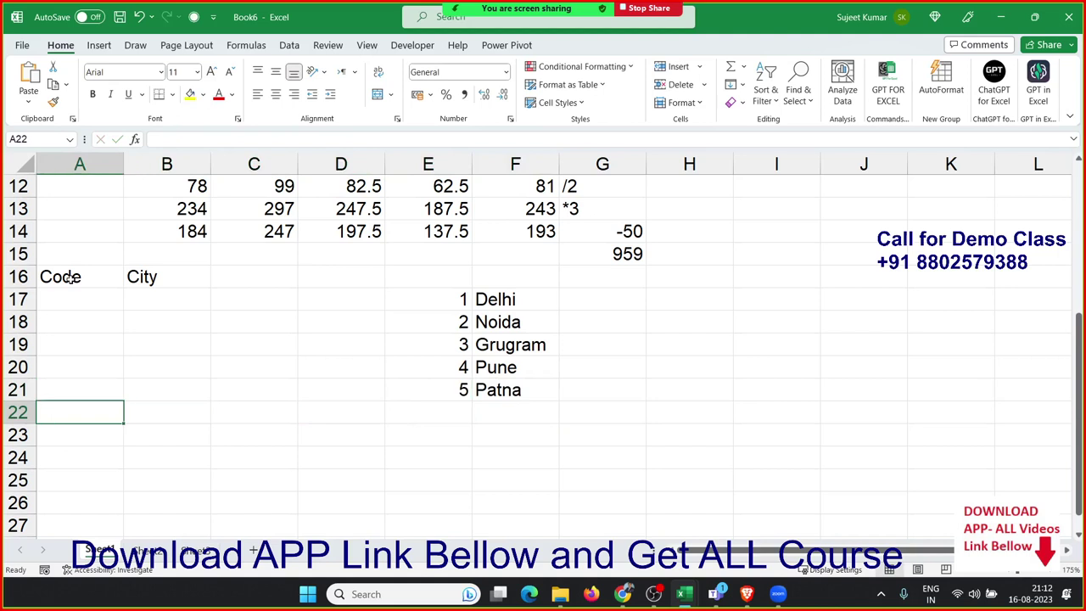
Step: Select the codes in E17:E21, then return toward the Code column at row 17
key(Right)
key(Right)
key(Right)
key(Right)
key(Right)
key(Up)
key(Left)
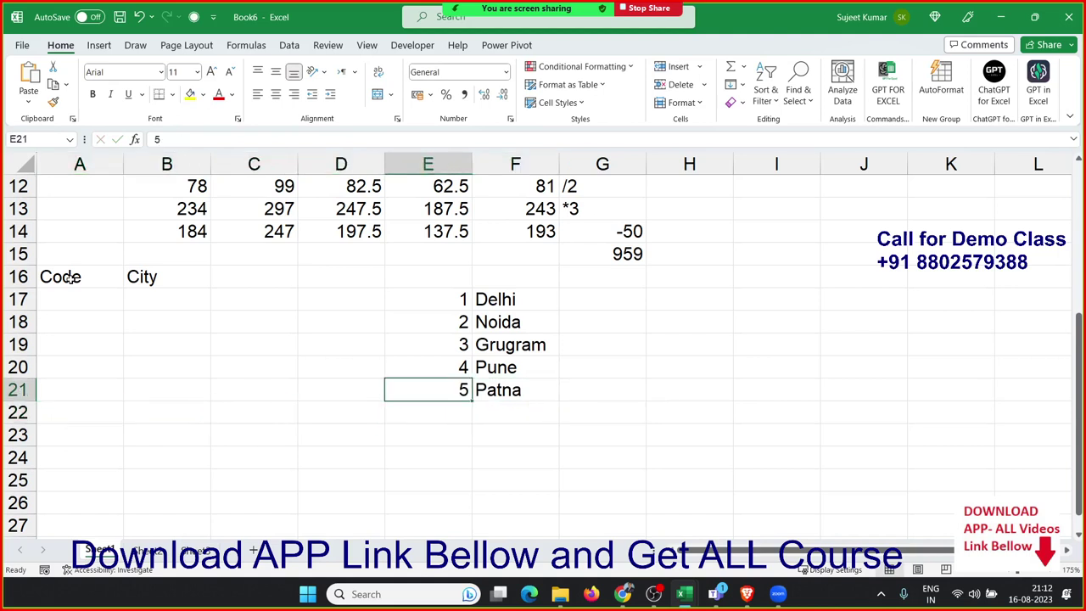
key(ctrl+shift+Up)
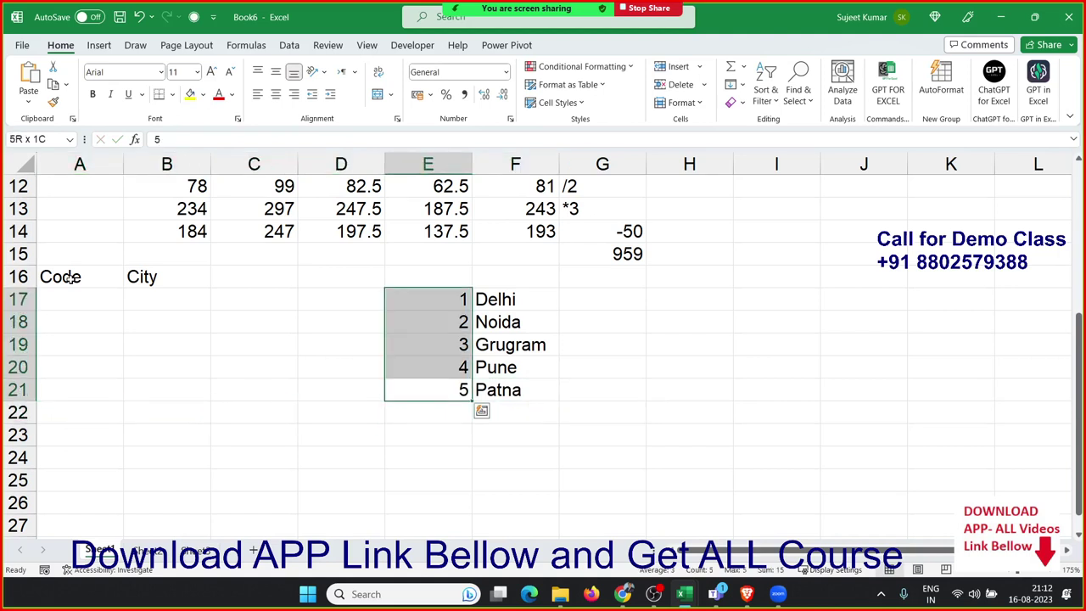
key(Left)
key(Left)
key(Left)
key(Left)
key(Up)
key(Up)
key(Up)
key(Up)
key(Right)
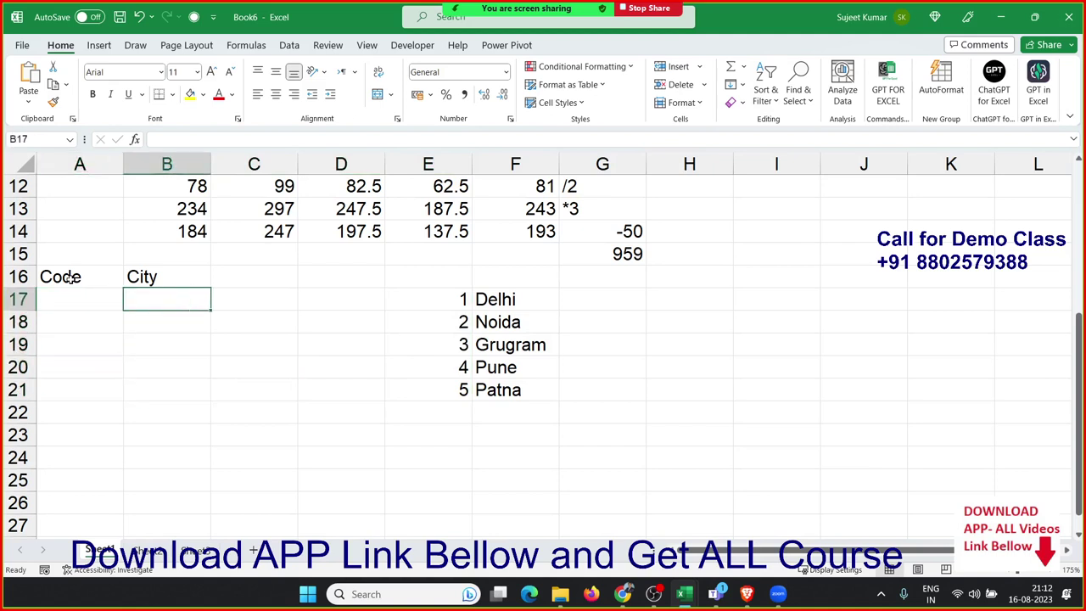
key(Left)
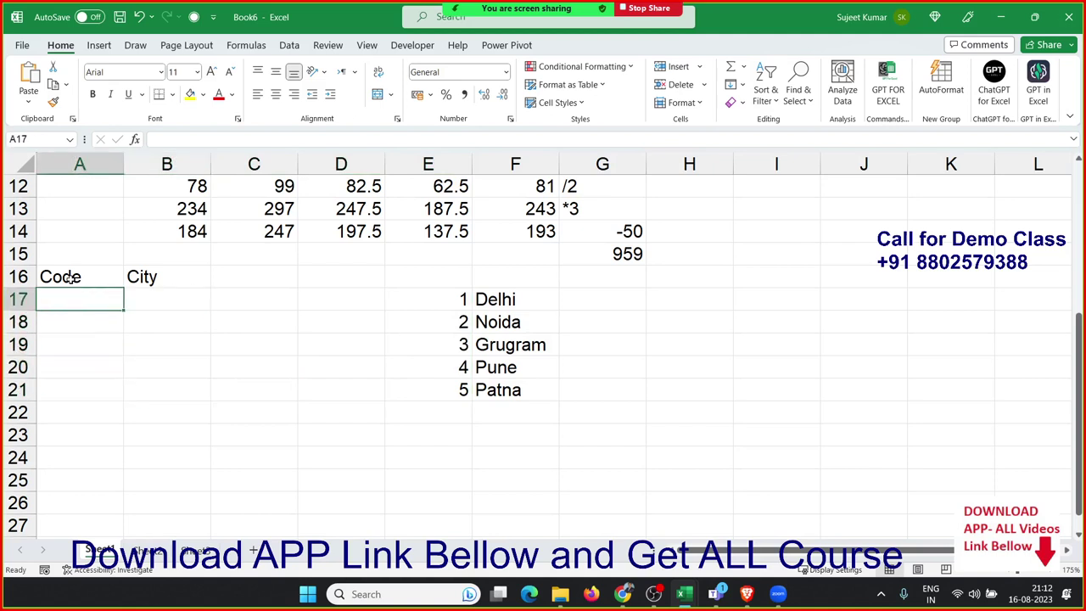
Step: Enter code 1 in A17 and =VLOOKUP(A17,E17:F21,2,0) in B17
text(1)
key(Right)
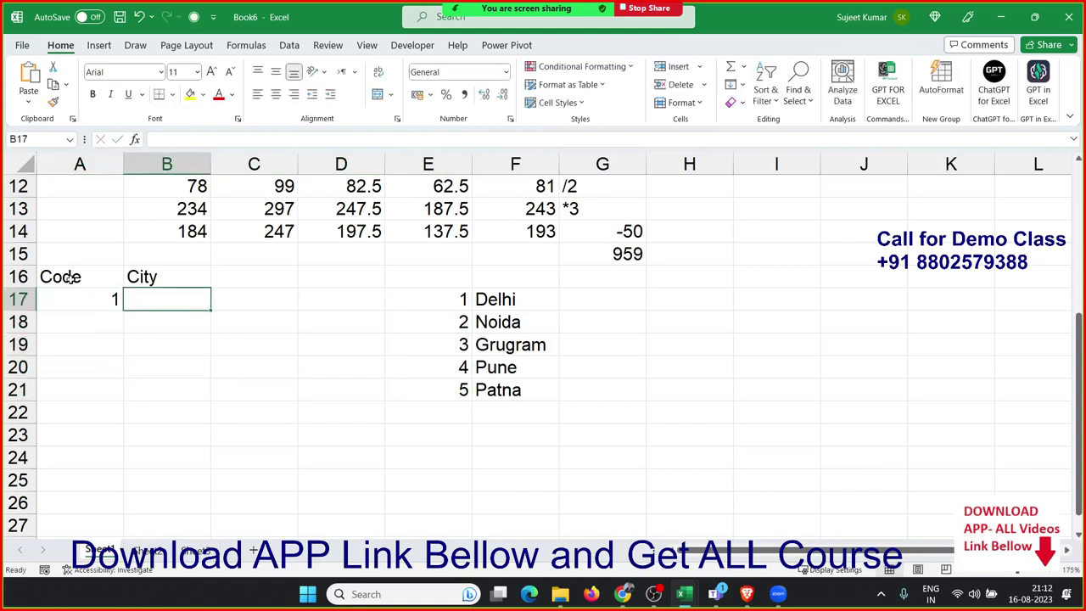
text(=if()
key(Left)
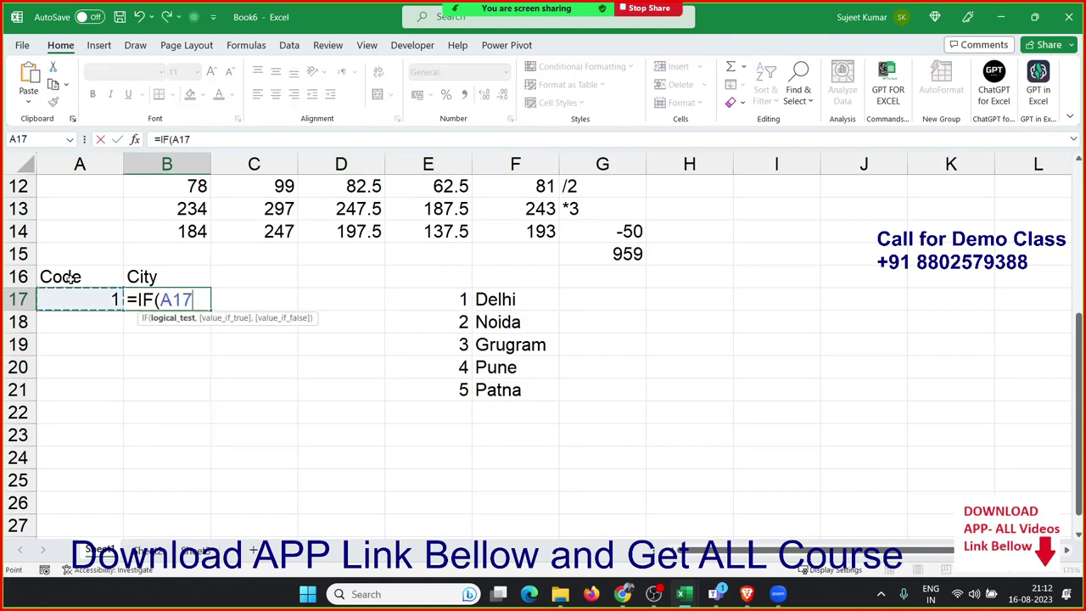
text(=1,)
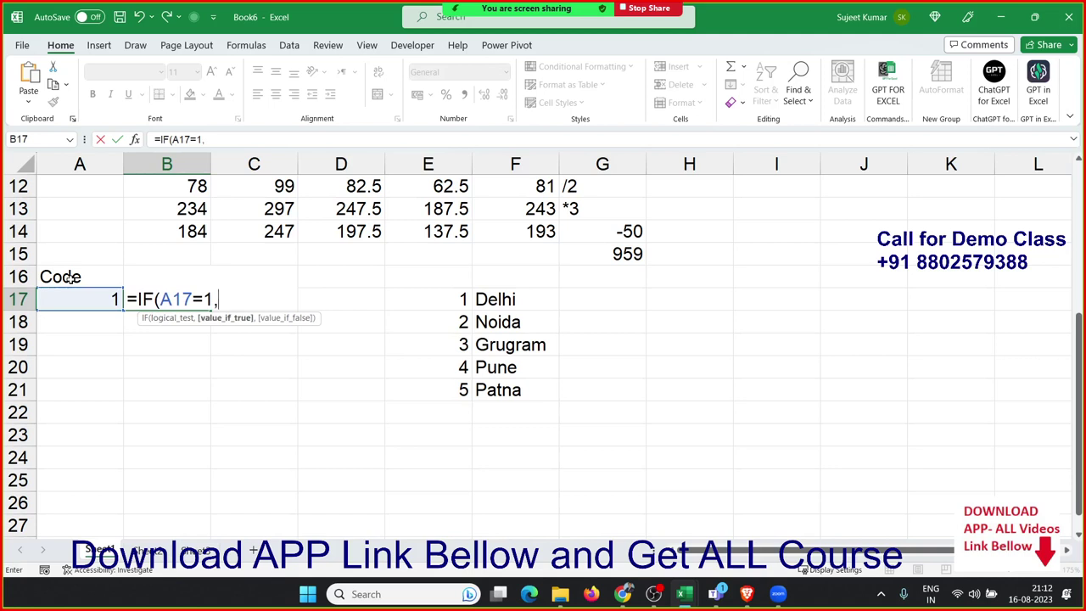
text("Delhio)
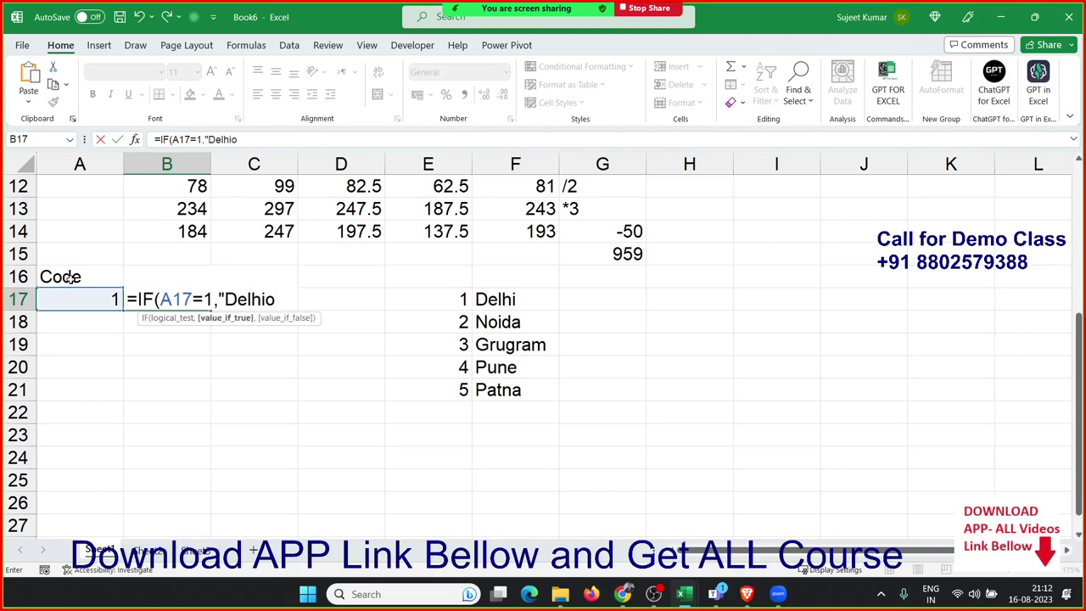
text(")
text(=)
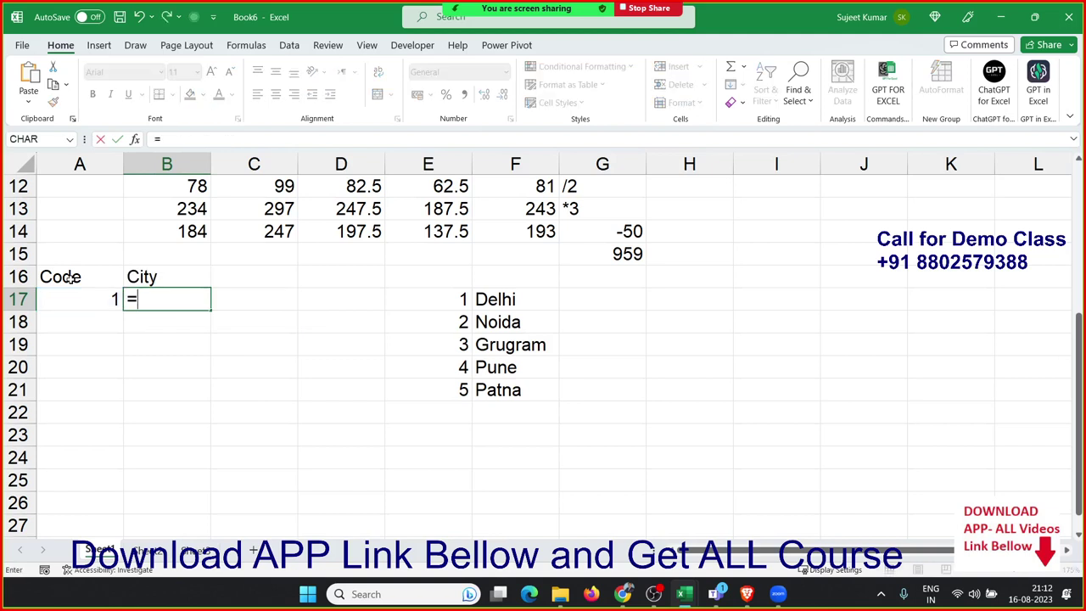
text(vl)
key(Tab)
key(Left)
text(,)
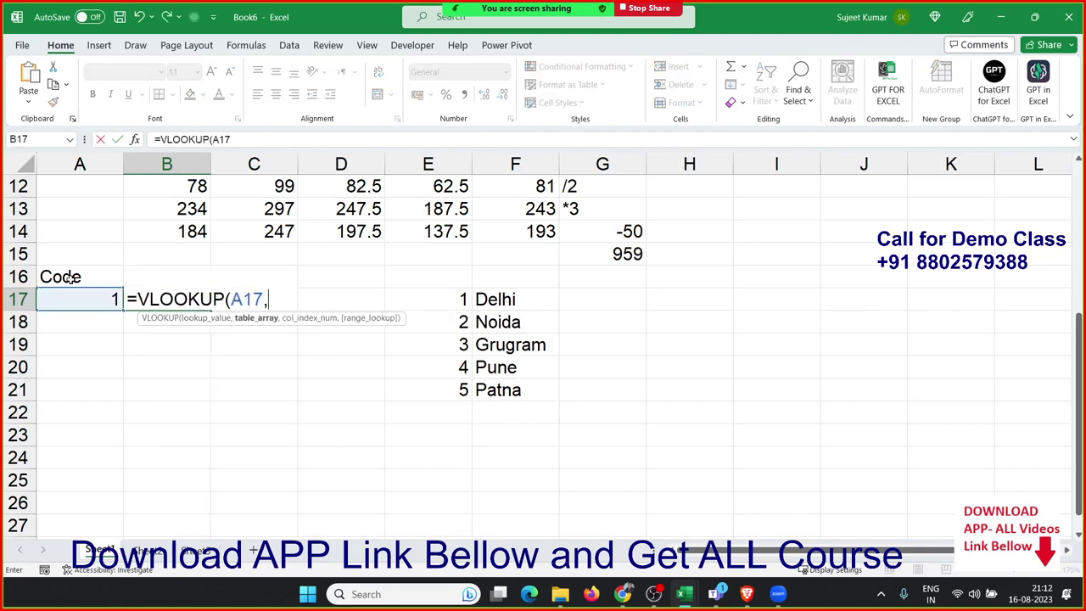
key(Right)
key(Right)
key(Right)
key(shift+Right)
key(shift+Down)
key(shift+Down)
key(shift+Down)
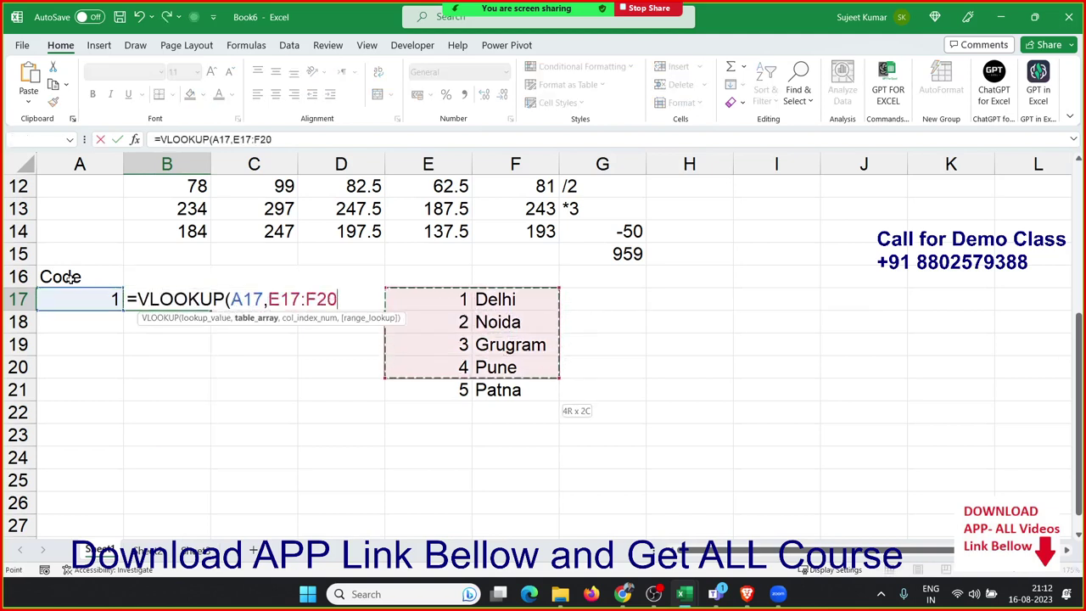
key(shift+Down)
text(1,2,0)
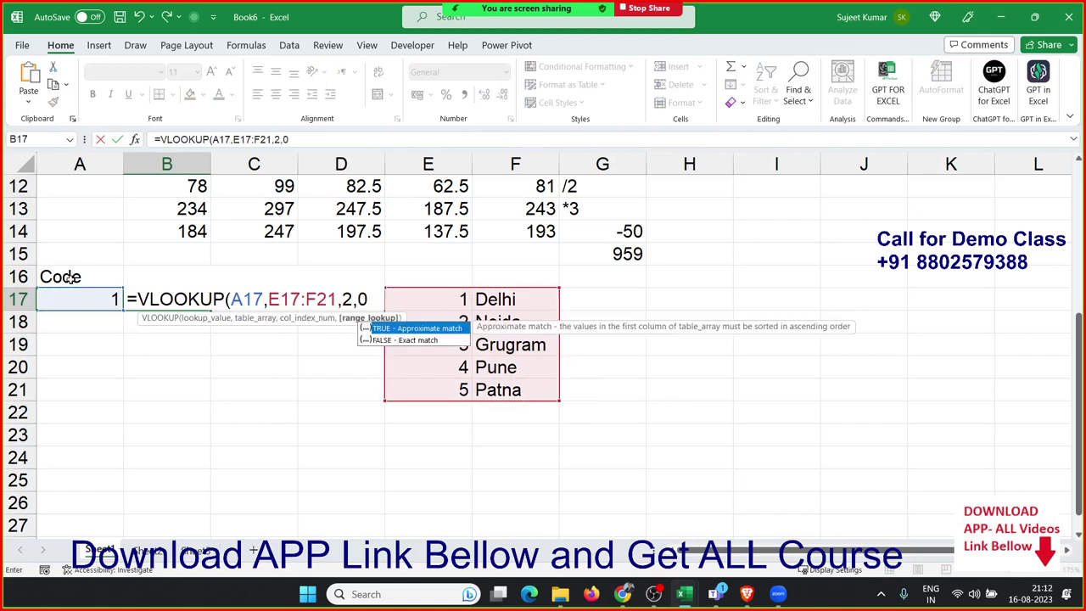
key(Return)
Step: Check B17's Delhi result against the lookup table E17:F21, then move to B18
key(Up)
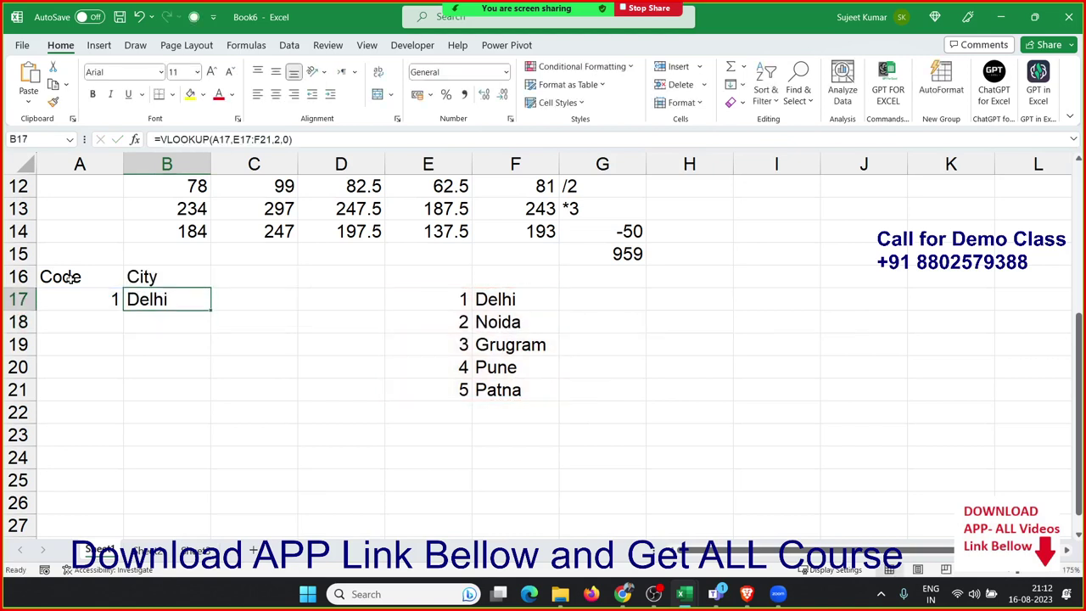
key(Right)
key(Right)
key(Right)
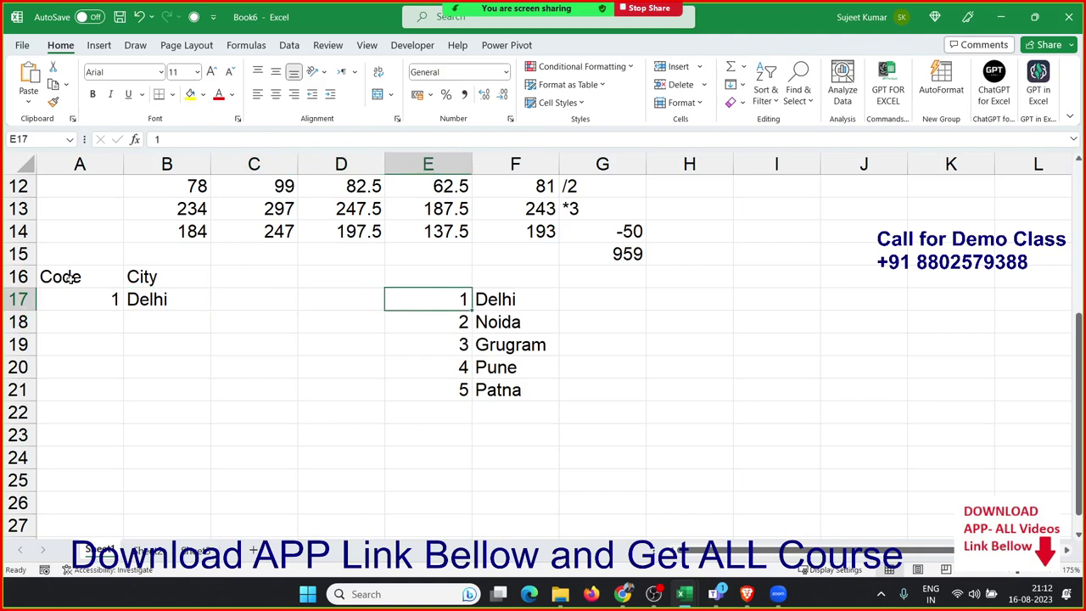
key(shift+Right)
key(shift+Down)
key(shift+Down)
key(shift+Down)
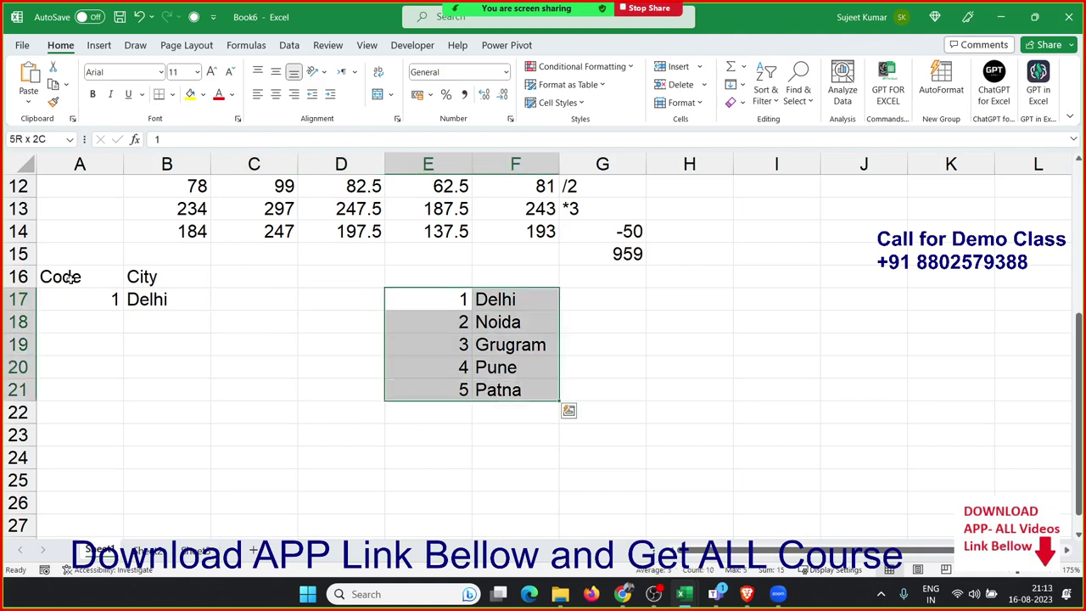
key(Left)
key(Left)
key(Left)
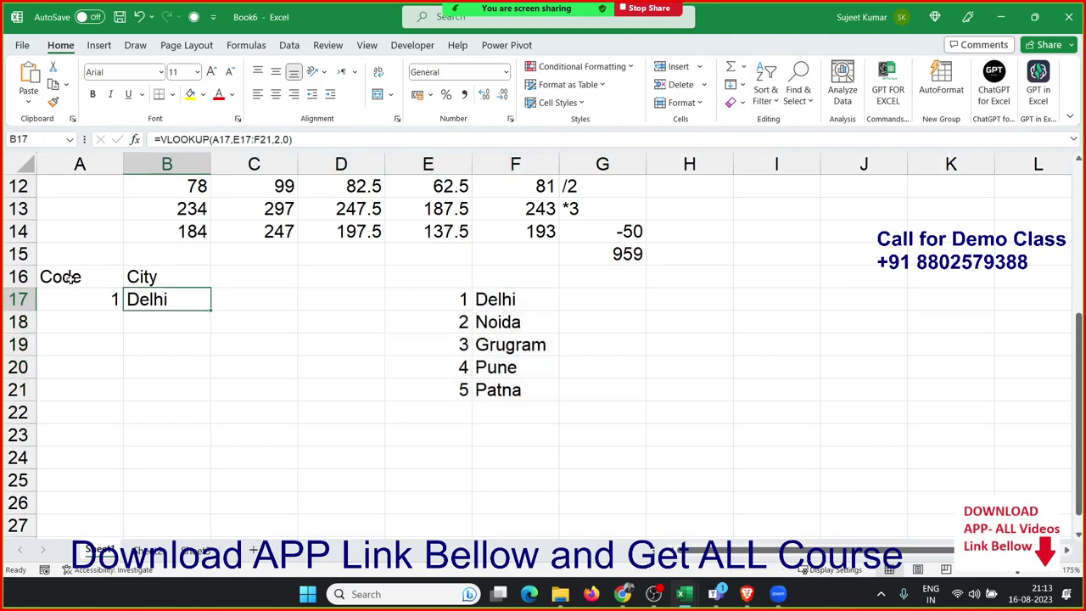
key(Return)
Step: Enter code 2 in A18 and start a VLOOKUP on A18 in B18
key(Left)
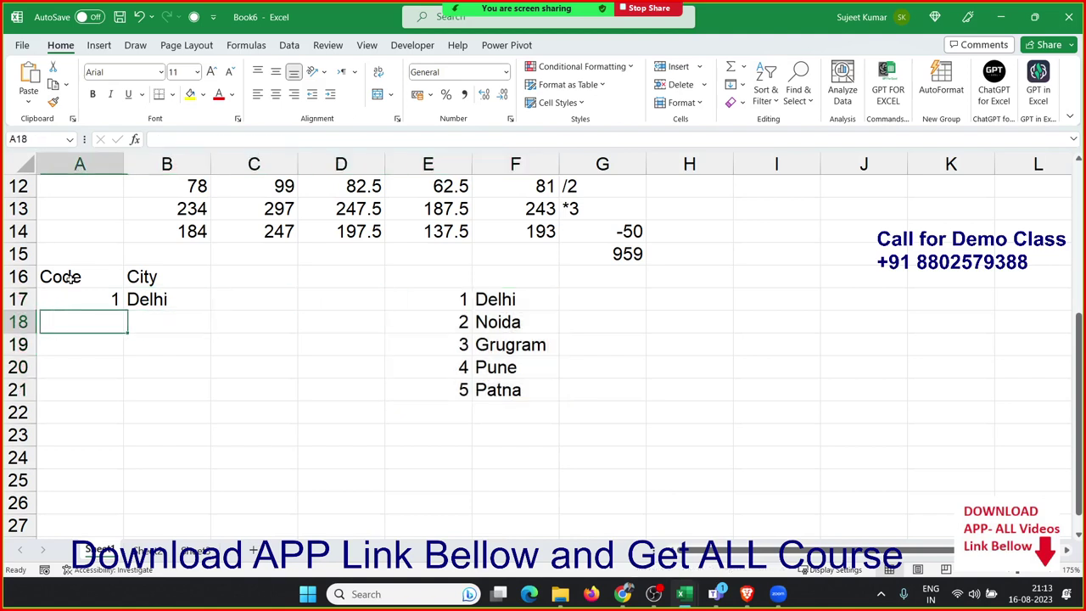
text(2)
key(Right)
text(=)
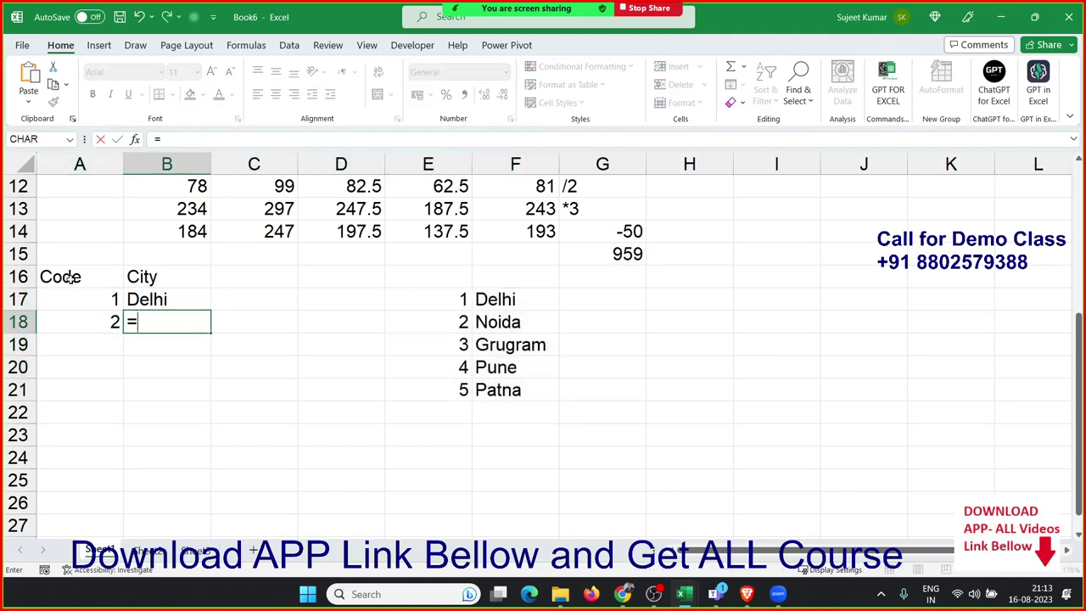
text(vl)
key(Tab)
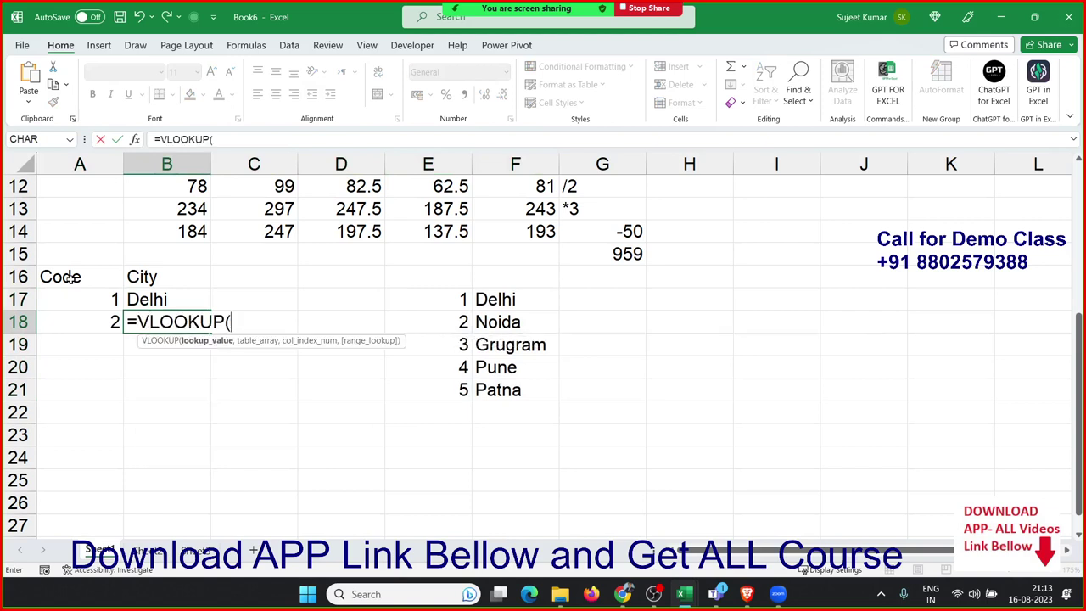
key(Left)
text(,)
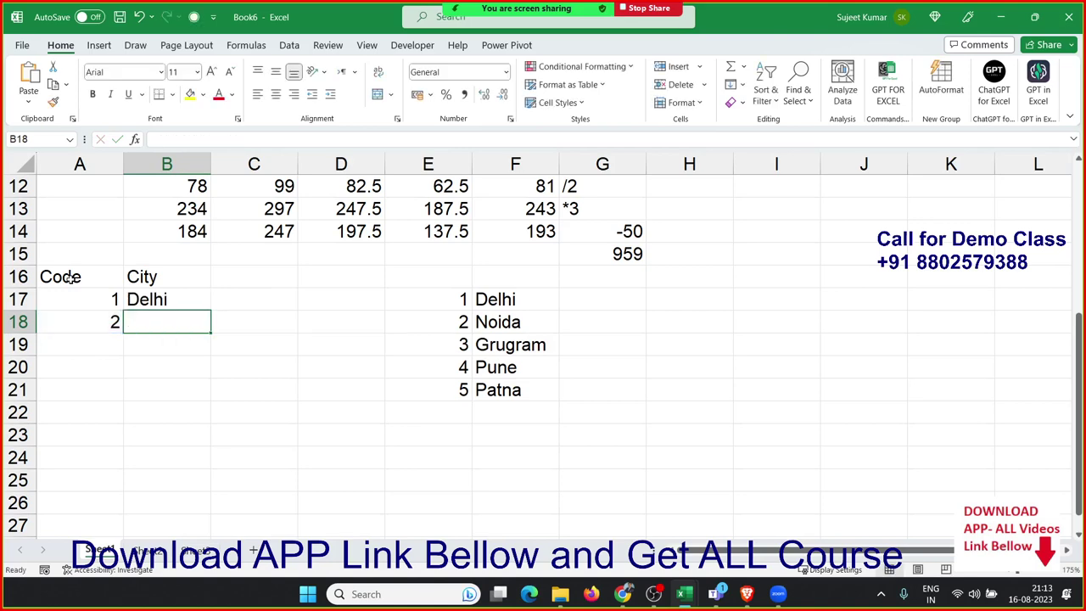
Step: Enter ={1,2,3,4;6,7,8,9} in G2, check the spilled values, then return to B18
scroll(174, 233, up, 3)
scroll(274, 308, up, 1)
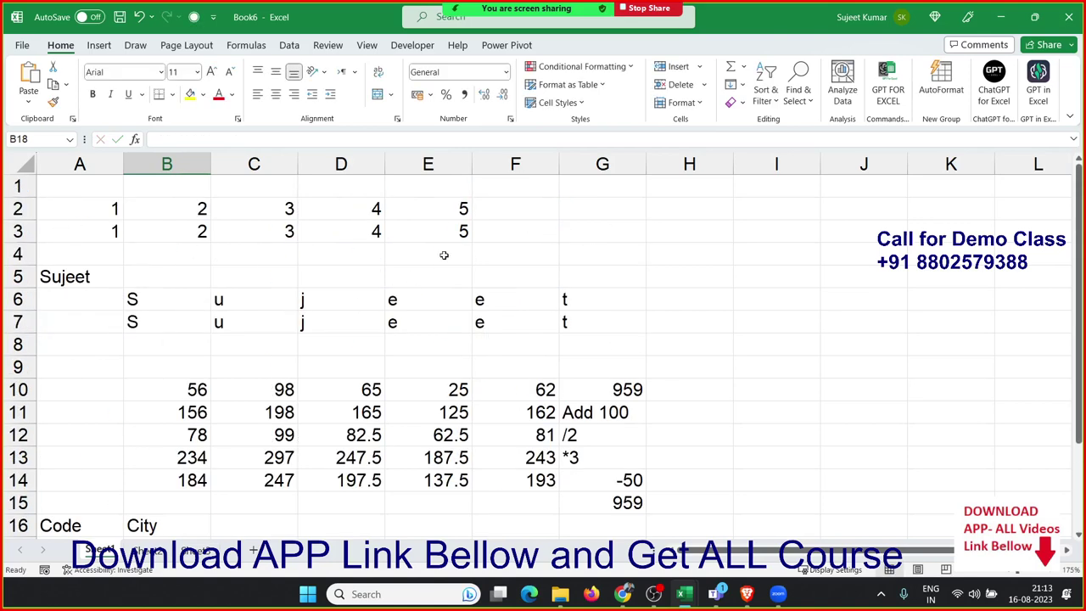
click(606, 204)
text(=)
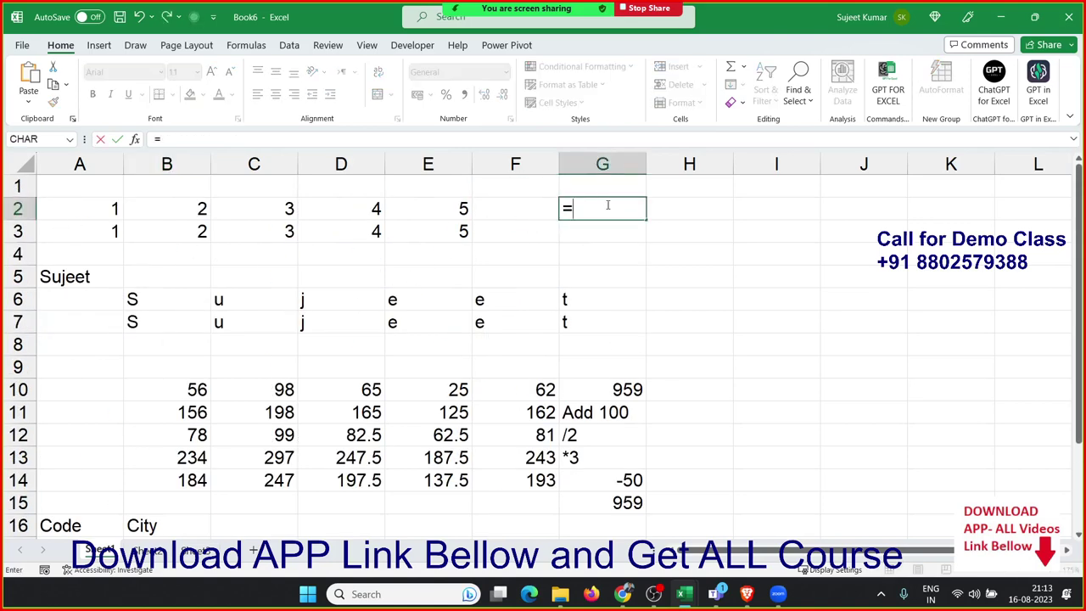
text({1,)
text(2,3,)
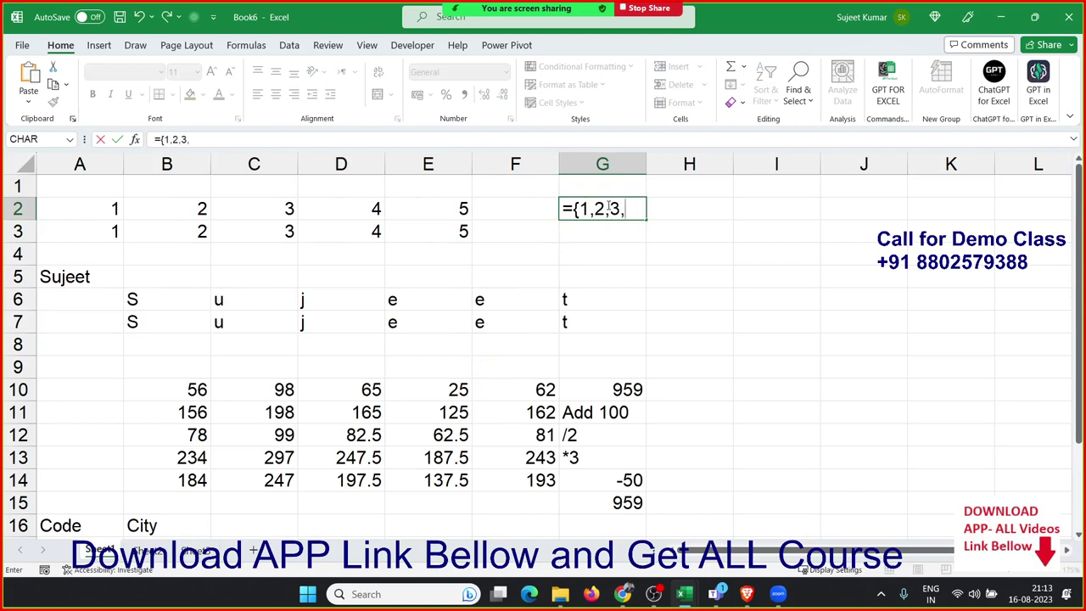
text(4)
text(;)
text(6)
text(,7,)
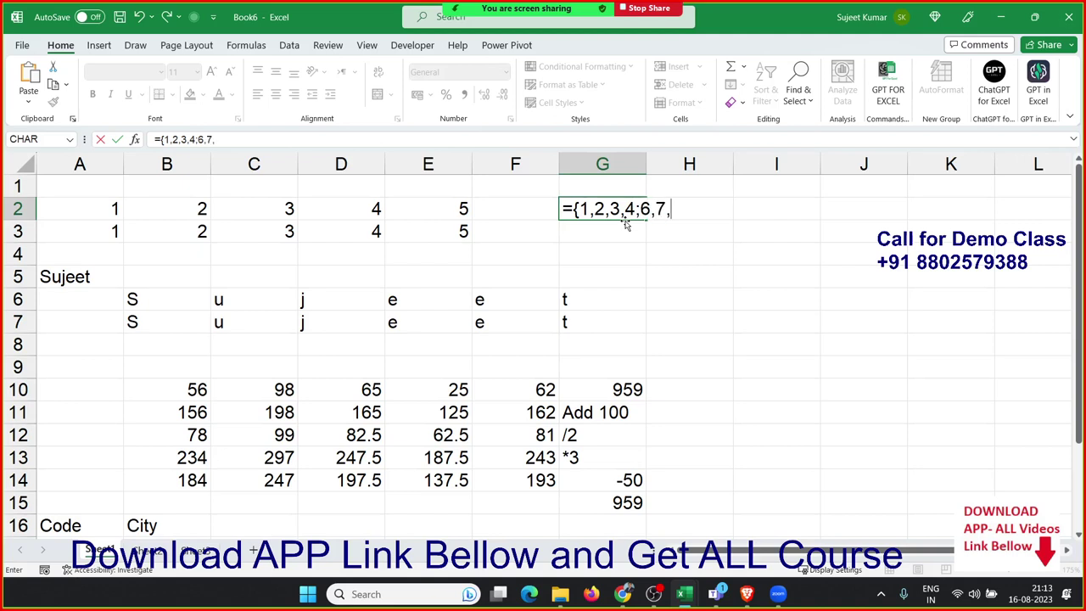
text(8,9)
text(})
key(ctrl+Return)
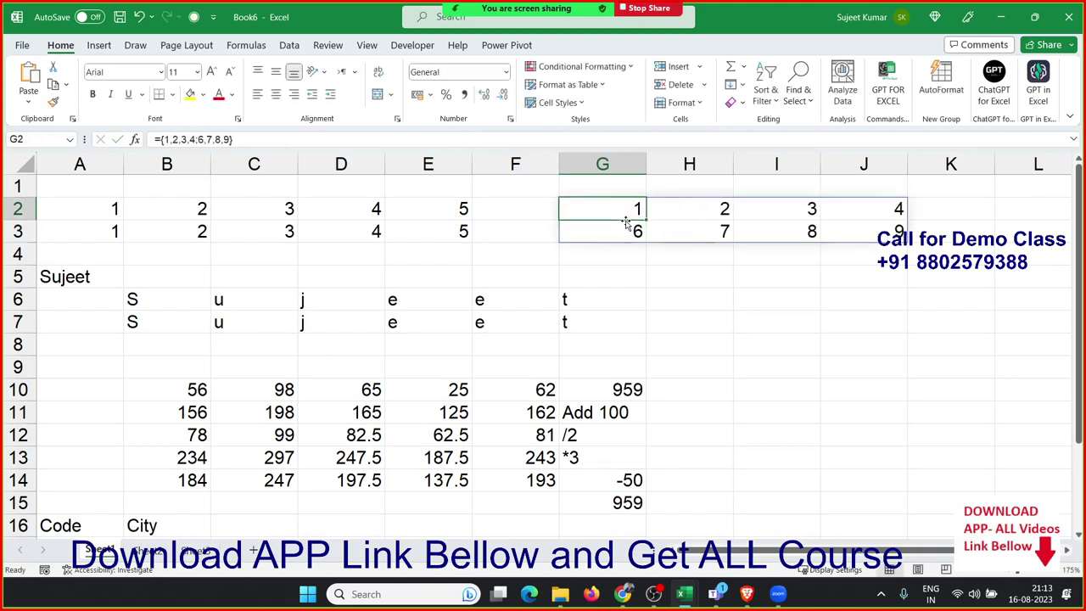
key(Right)
key(Right)
key(Right)
key(Right)
key(Left)
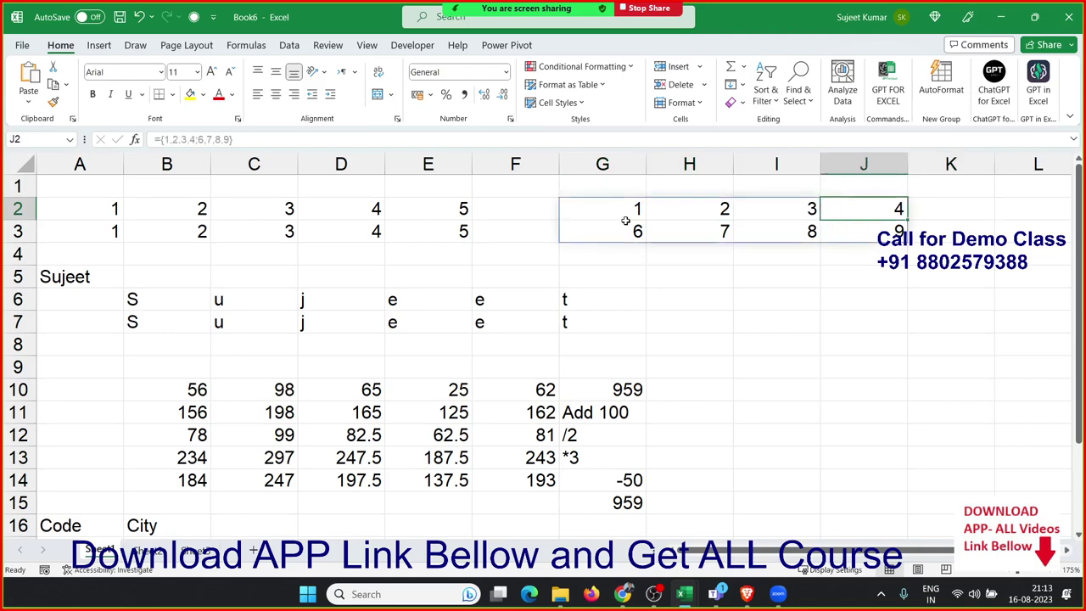
key(Left)
key(Left)
key(Left)
key(Down)
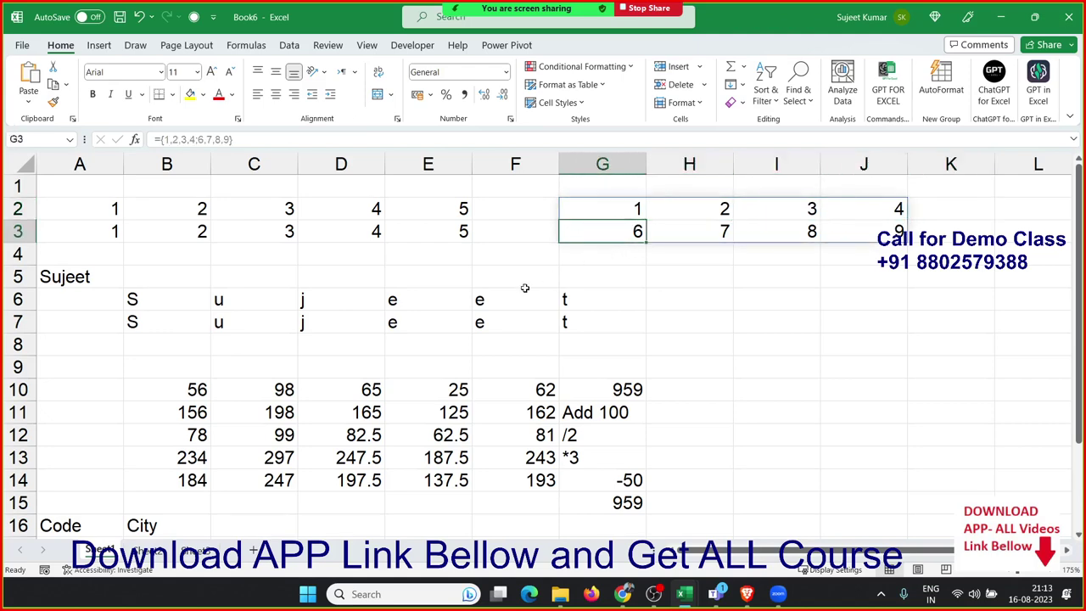
scroll(526, 286, down, 2)
click(182, 483)
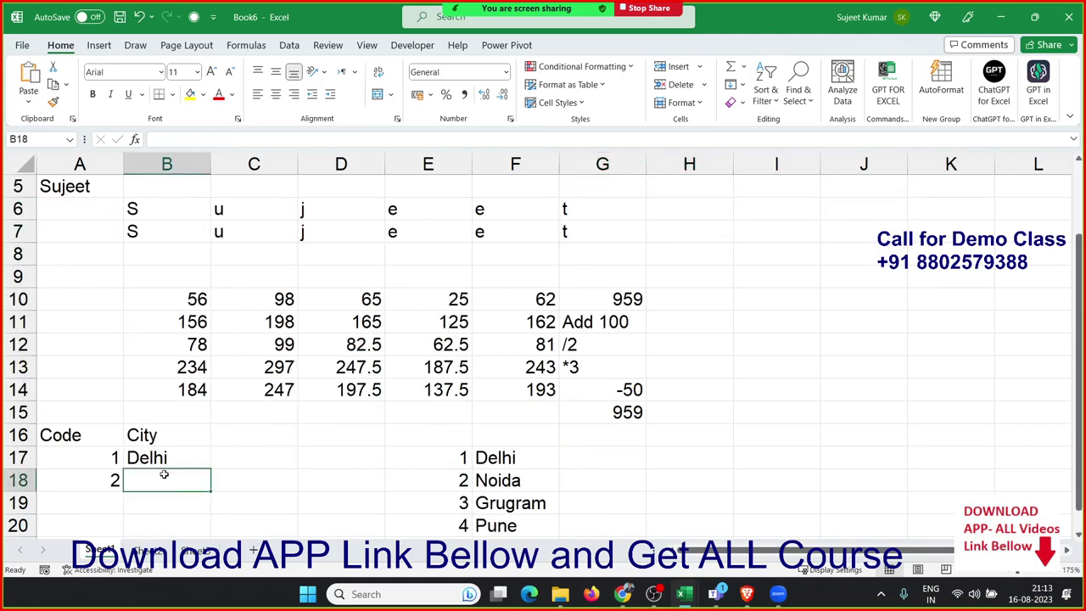
Step: In B18, type a VLOOKUP on A18 with the inline array of codes 1–3 and their cities
scroll(165, 463, down, 3)
text(=)
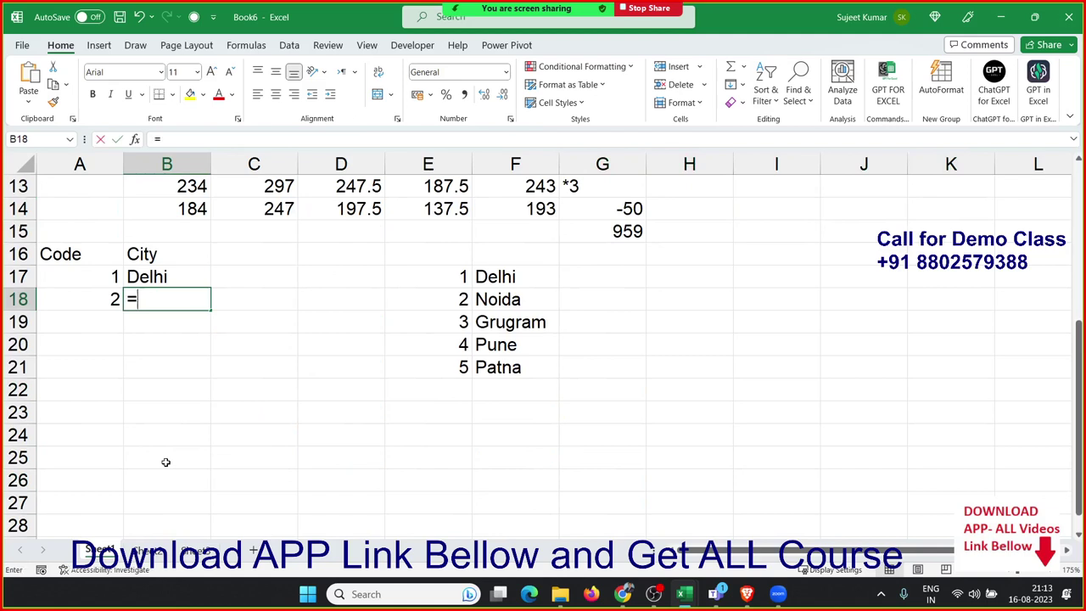
text(vl)
key(Tab)
key(Left)
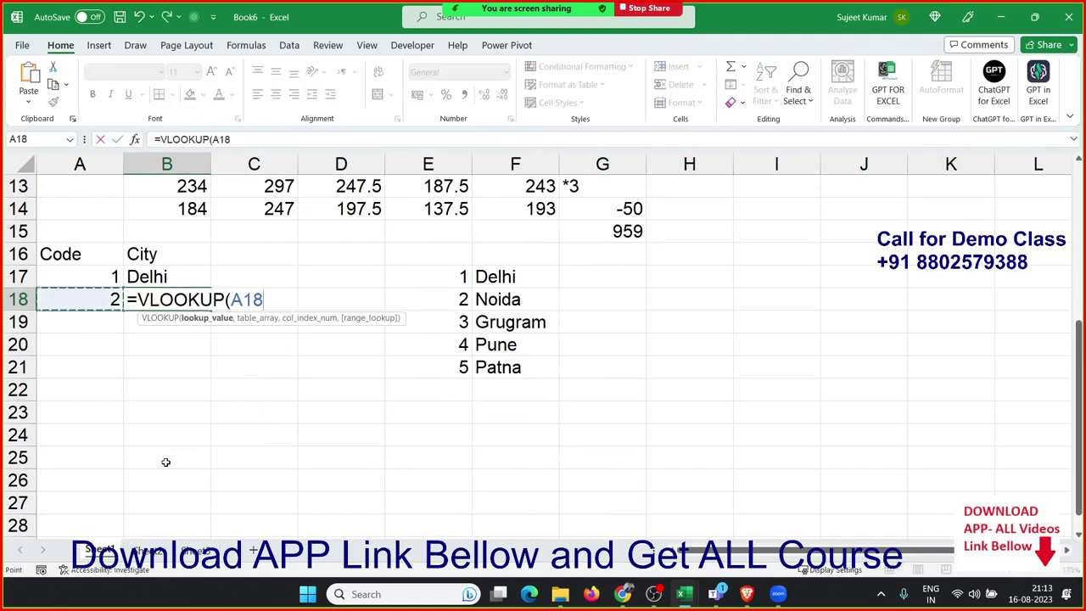
text(,)
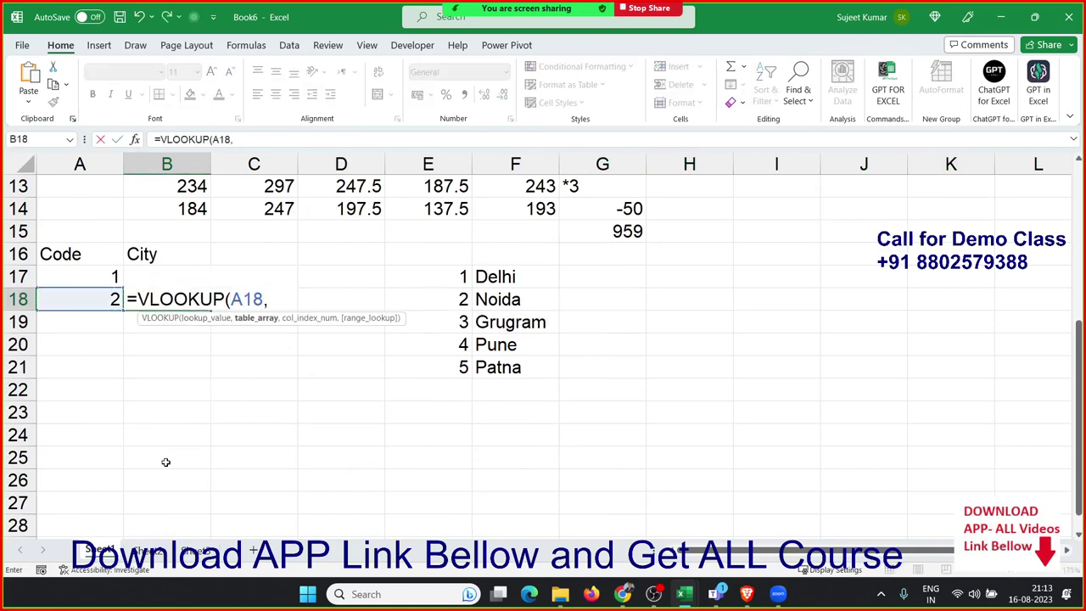
text({)
text(1,)
text("Delhi)
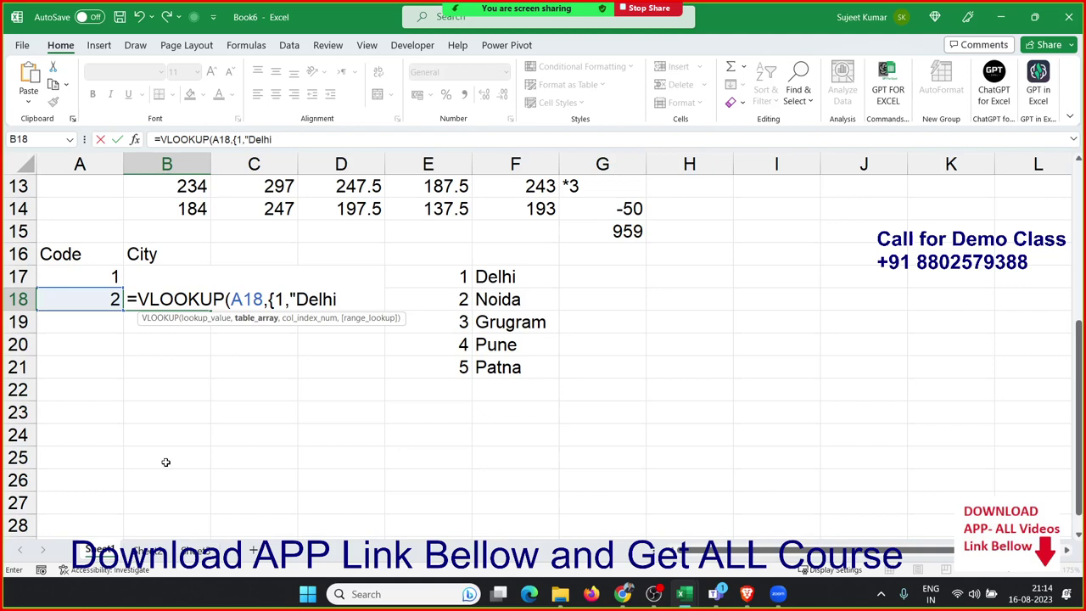
text(";)
text(2,)
text("Noida)
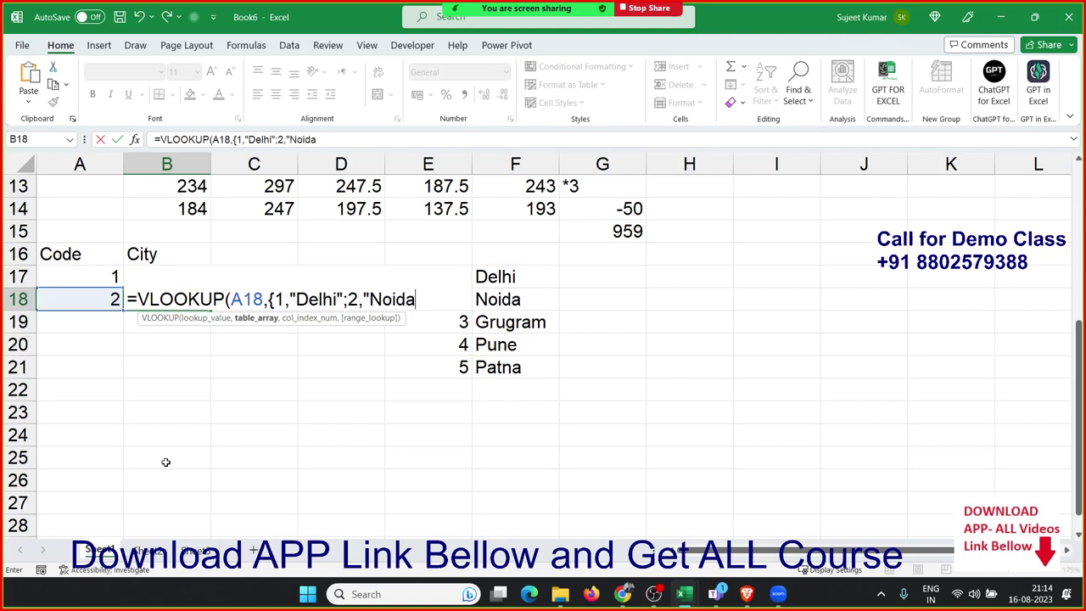
text(",)
text(3,)
key(Return)
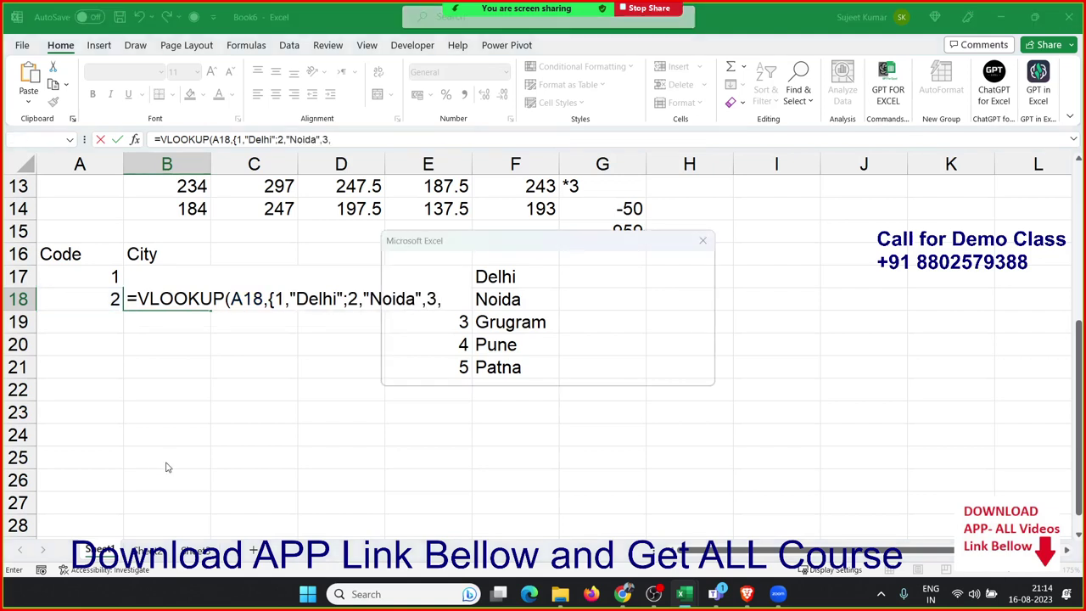
text(")
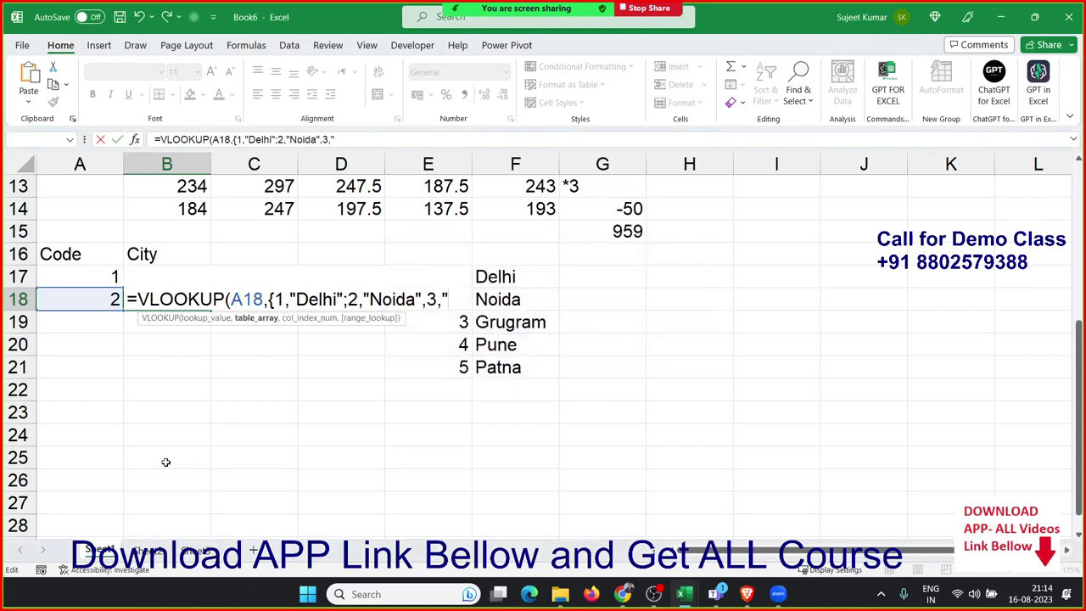
text(Gr)
text(u)
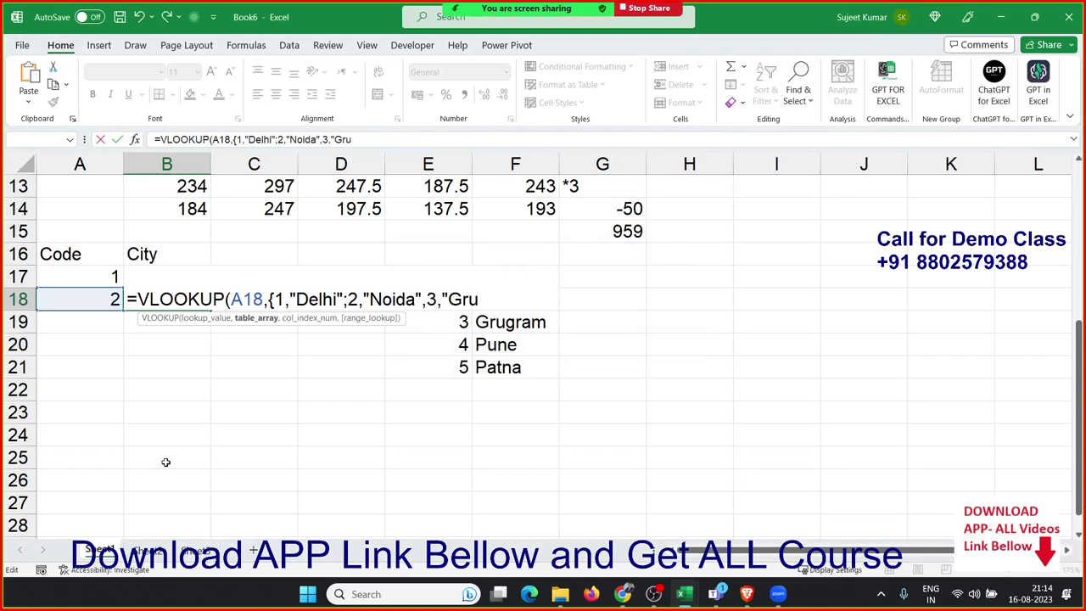
text(gram")
text(})
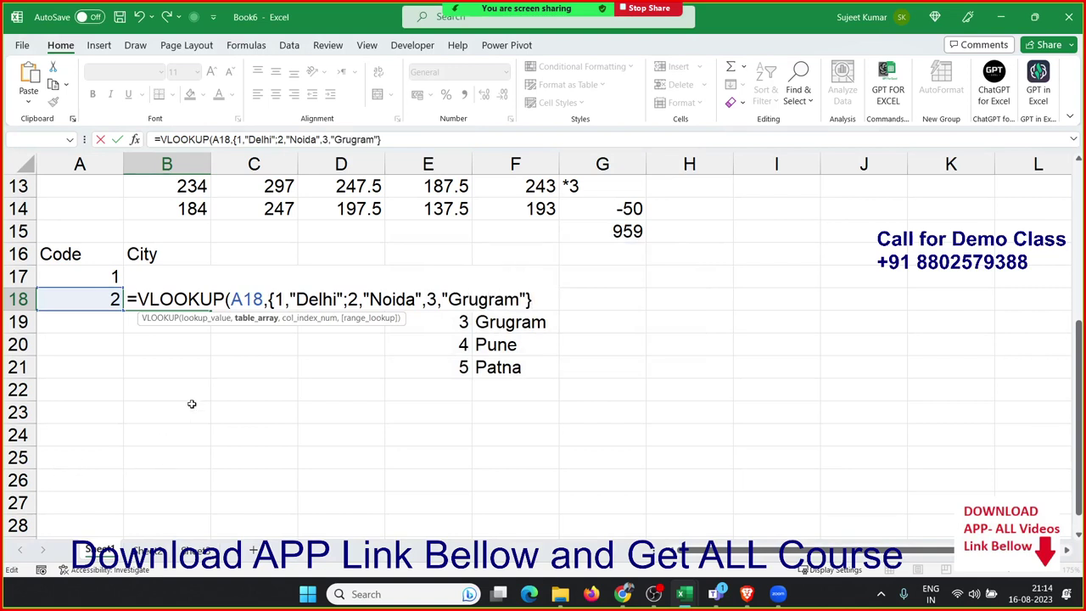
Step: Change the comma after "Noida" to a semicolon, add 2,0, commit, and select E17:F22
click(423, 303)
key(Delete)
text(;)
text(,)
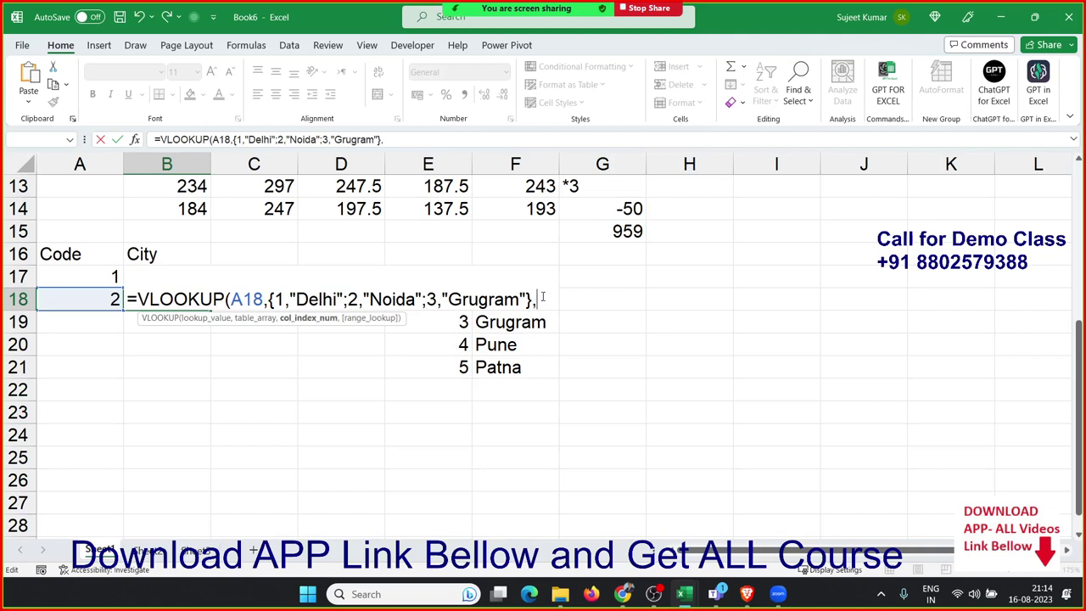
text(2,0)
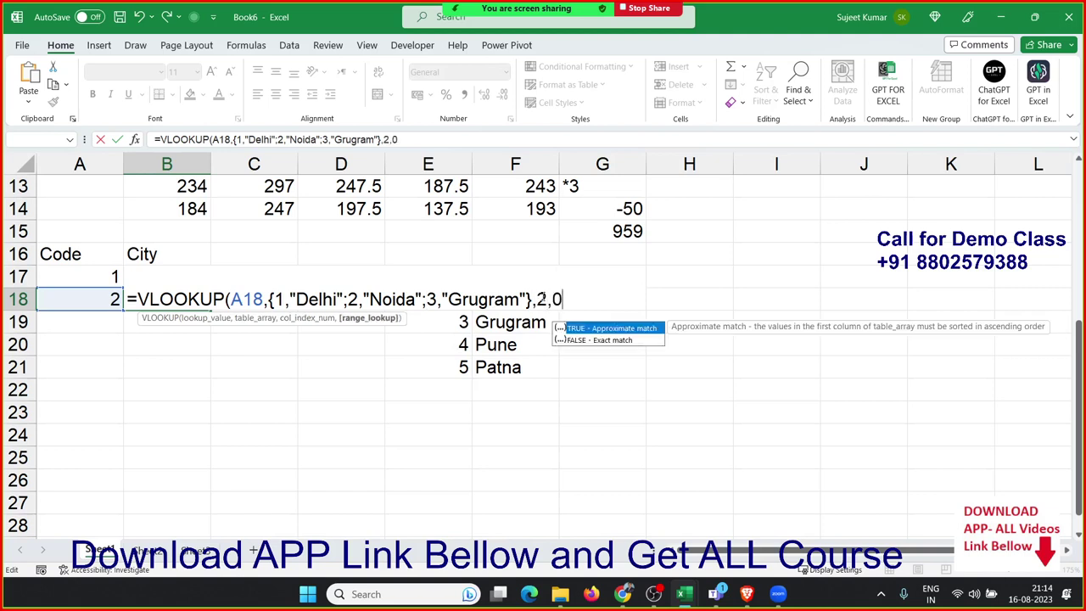
key(Return)
key(Up)
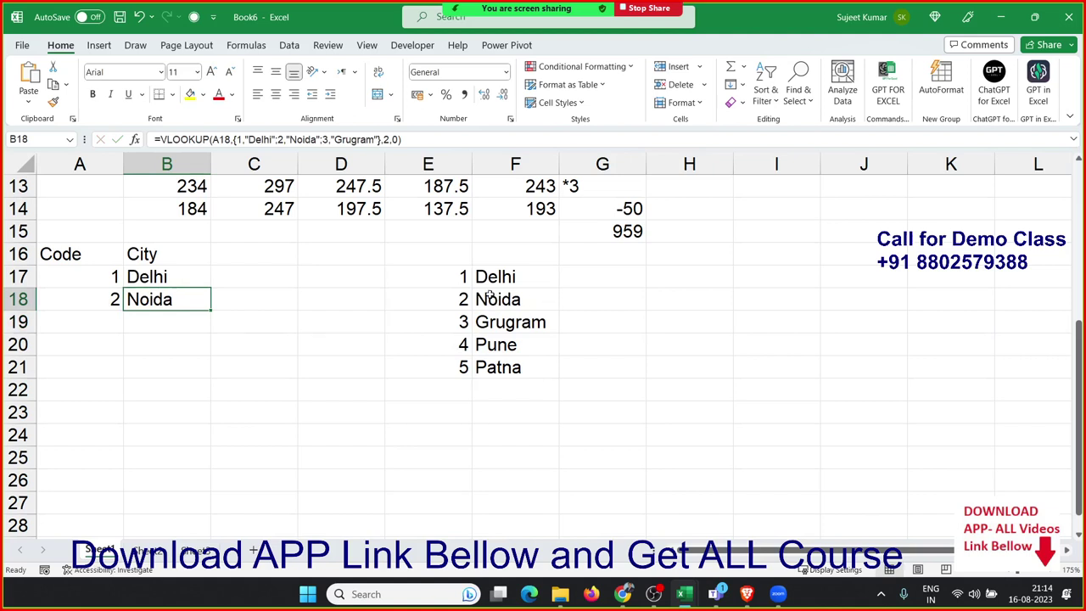
drag(461, 279, 509, 386)
Step: Enter an ARRAYTOTEXT formula with strict format 1 in G17
click(193, 324)
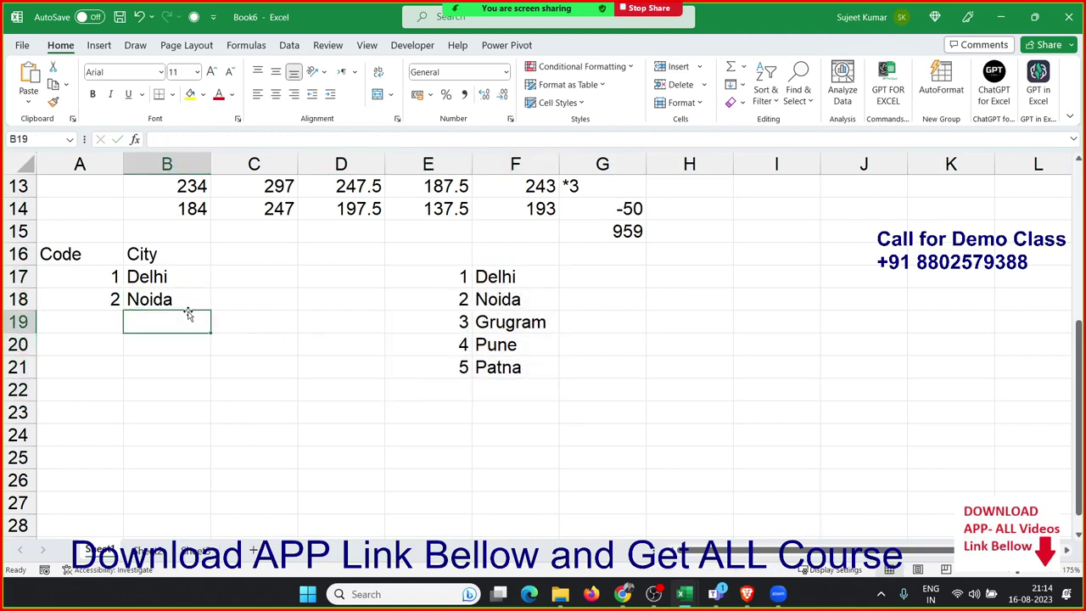
click(606, 284)
text(=)
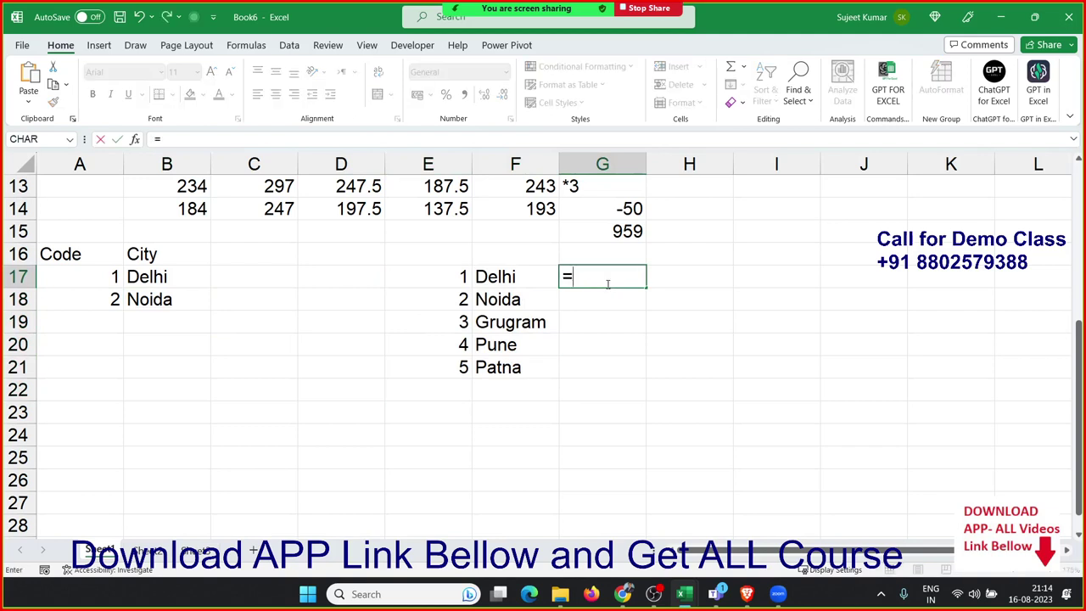
text(arr)
key(Tab)
key(Left)
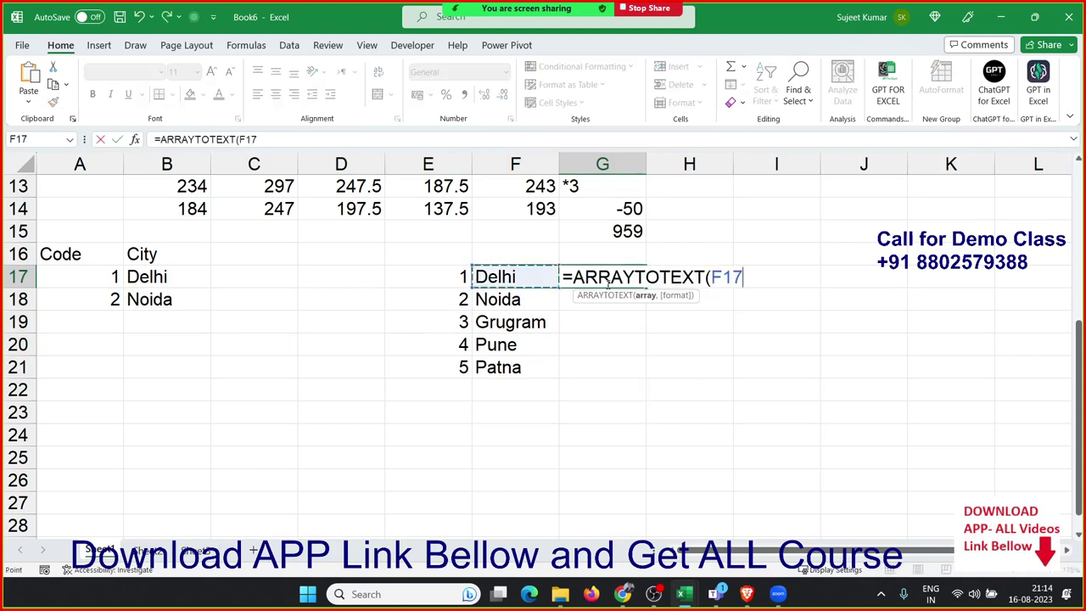
text(,)
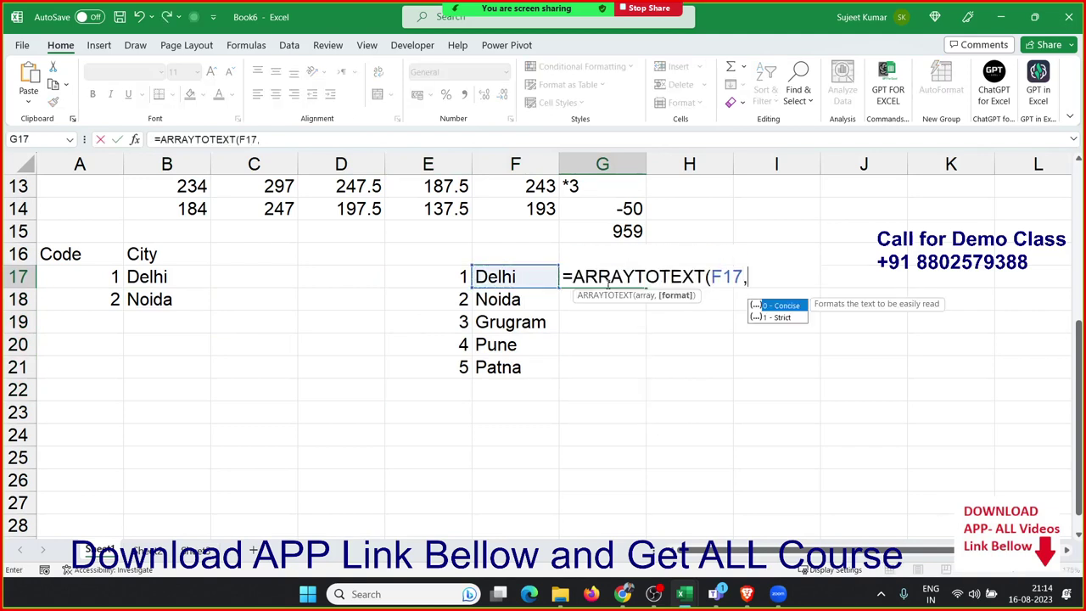
key(Down)
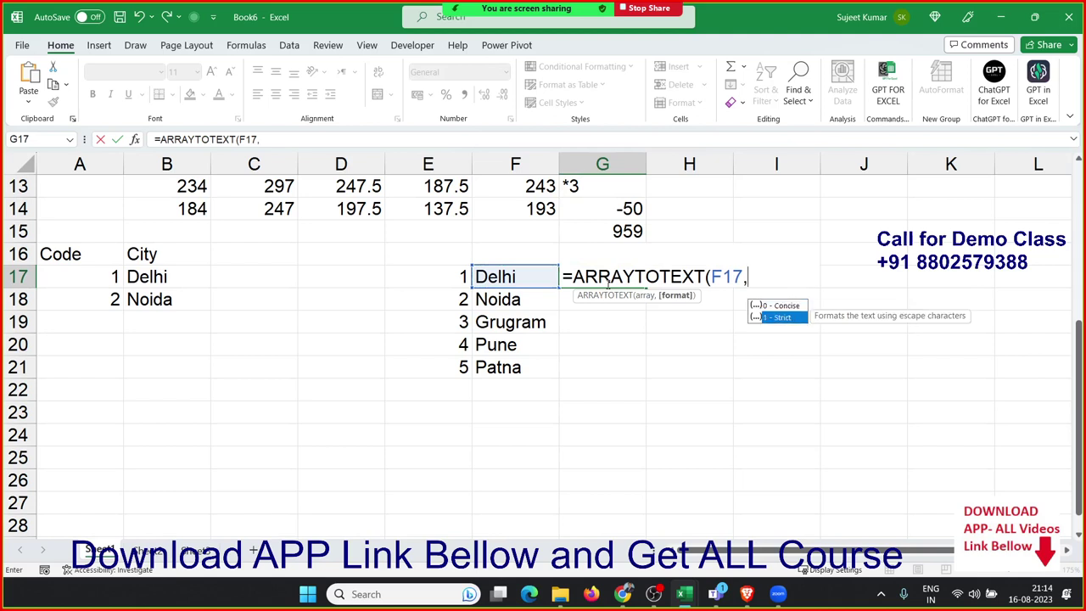
key(Tab)
key(Return)
click(607, 283)
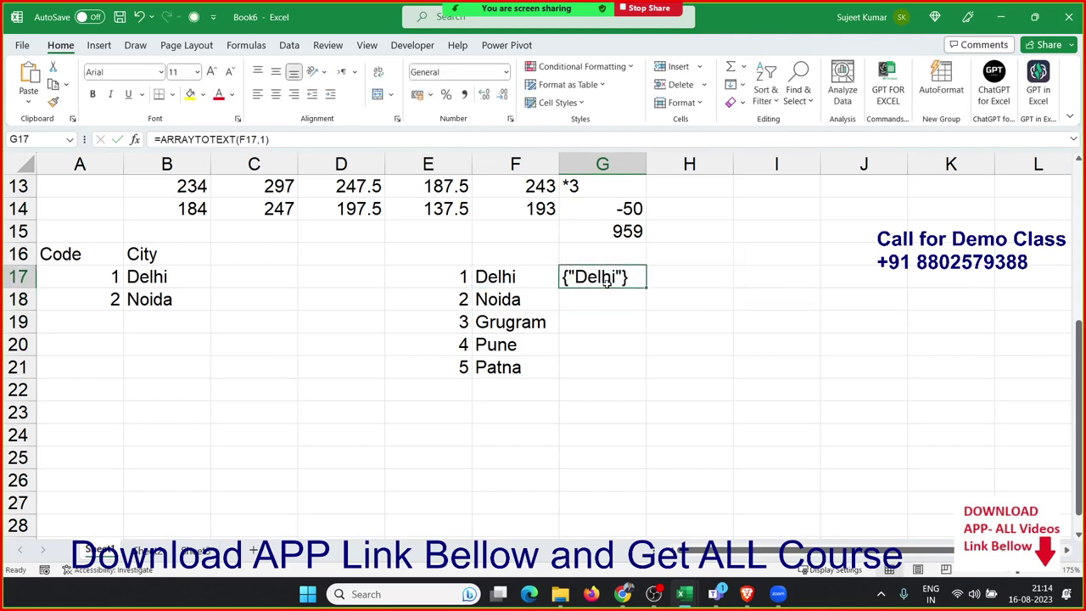
double_click(608, 282)
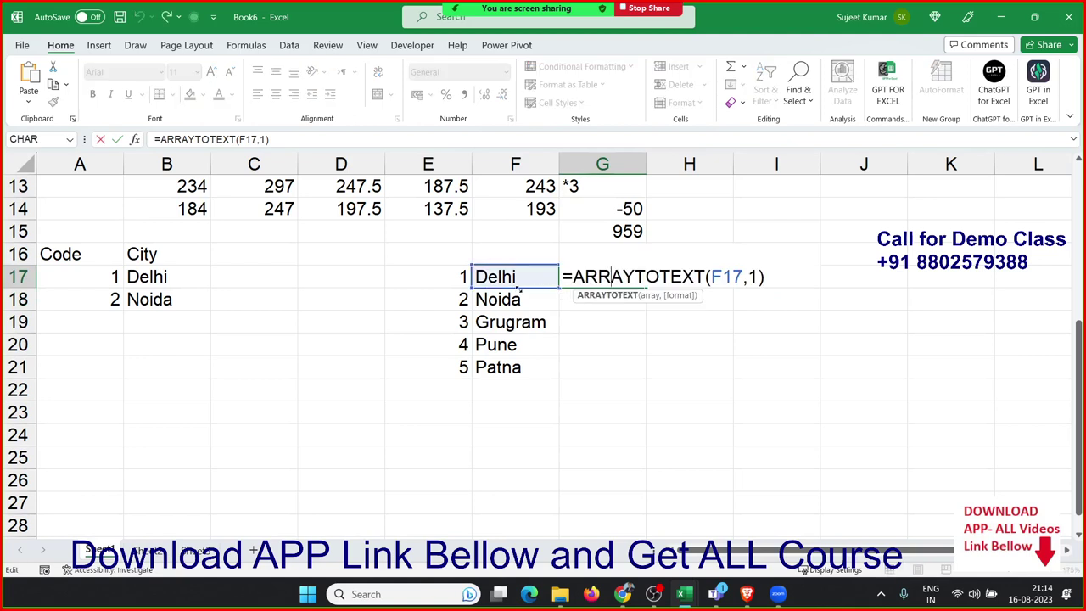
key(ctrl+Return)
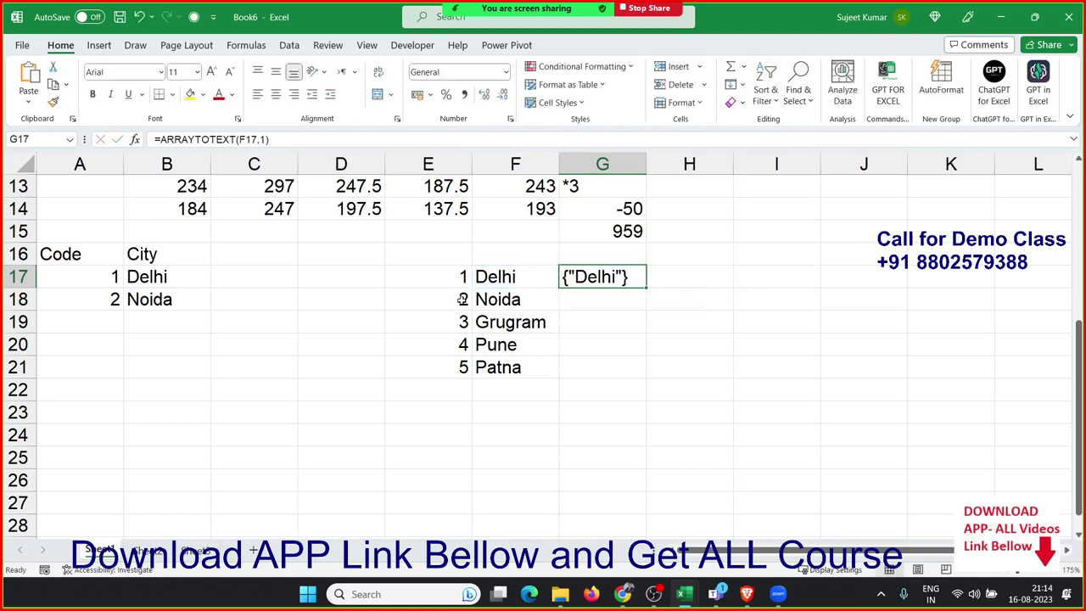
Step: Re-enter =ARRAYTOTEXT(E17:F21,1) in G17, fixing the range after a circular-reference warning
text(=ac)
key(BackSpace)
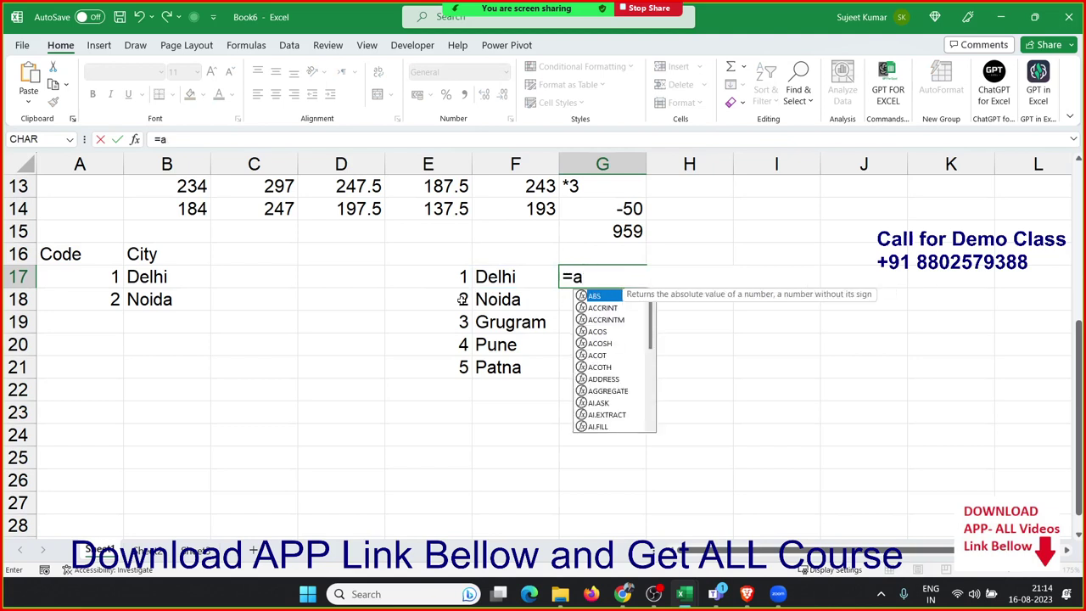
text(rr)
key(Tab)
key(Left)
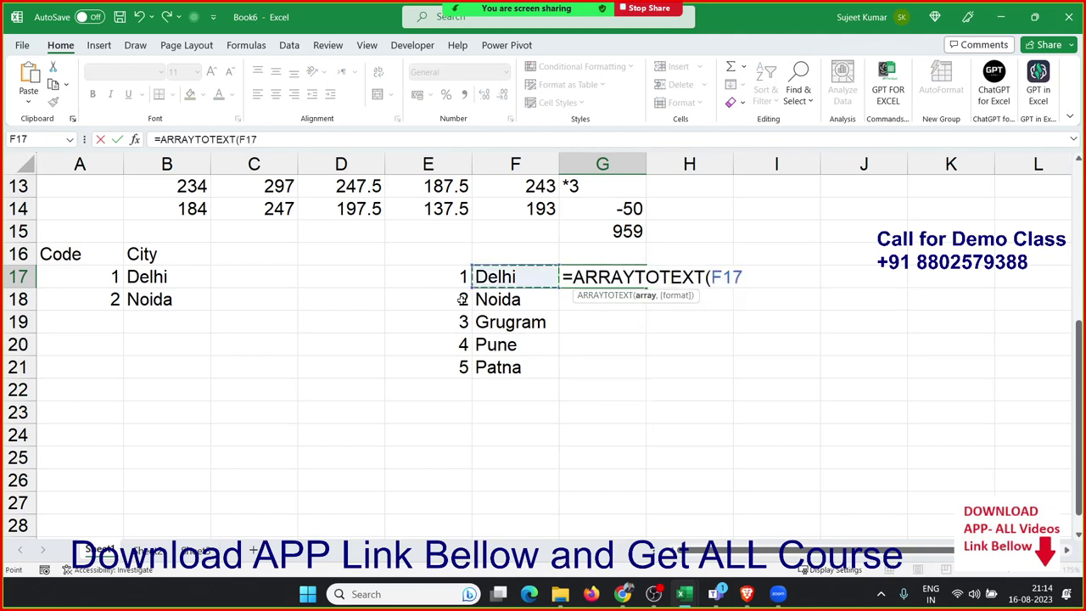
key(Left)
key(shift+Right)
key(shift+Right)
key(shift+Down)
key(shift+Down)
key(shift+Down)
text(,)
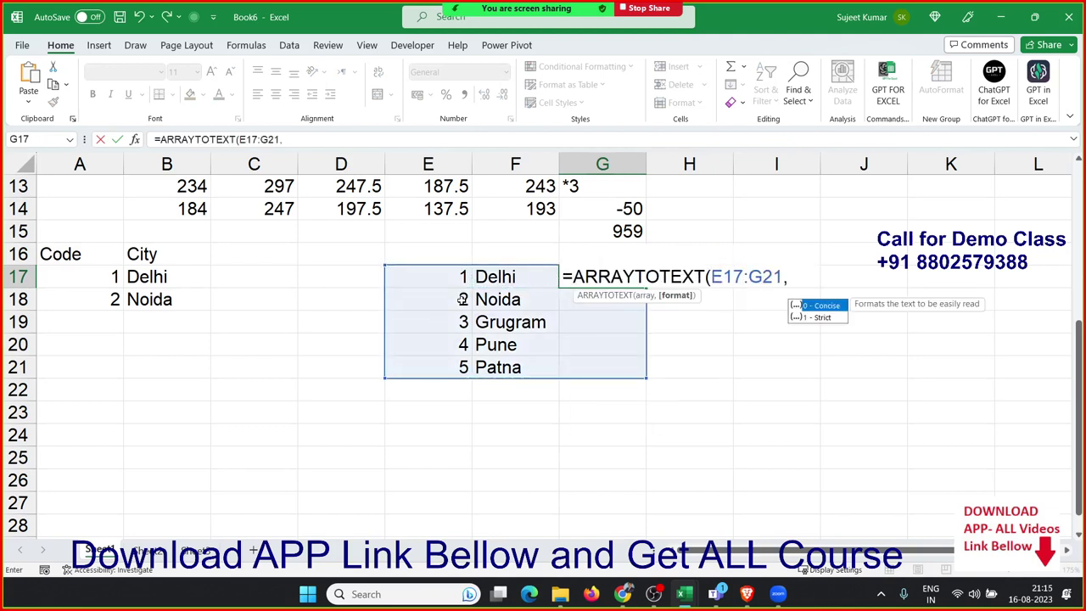
key(Return)
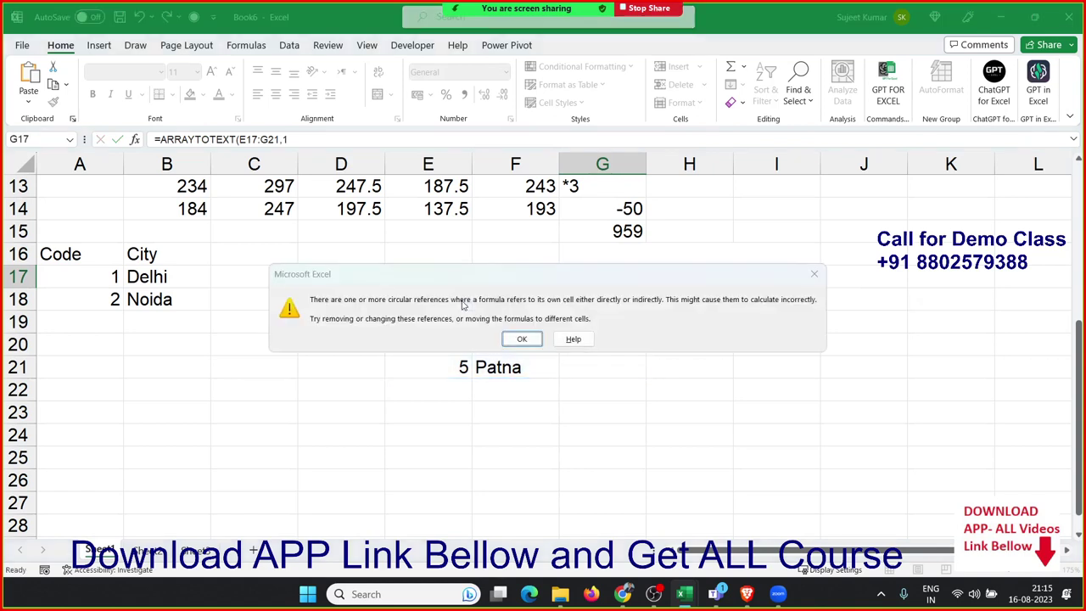
key(Return)
double_click(586, 284)
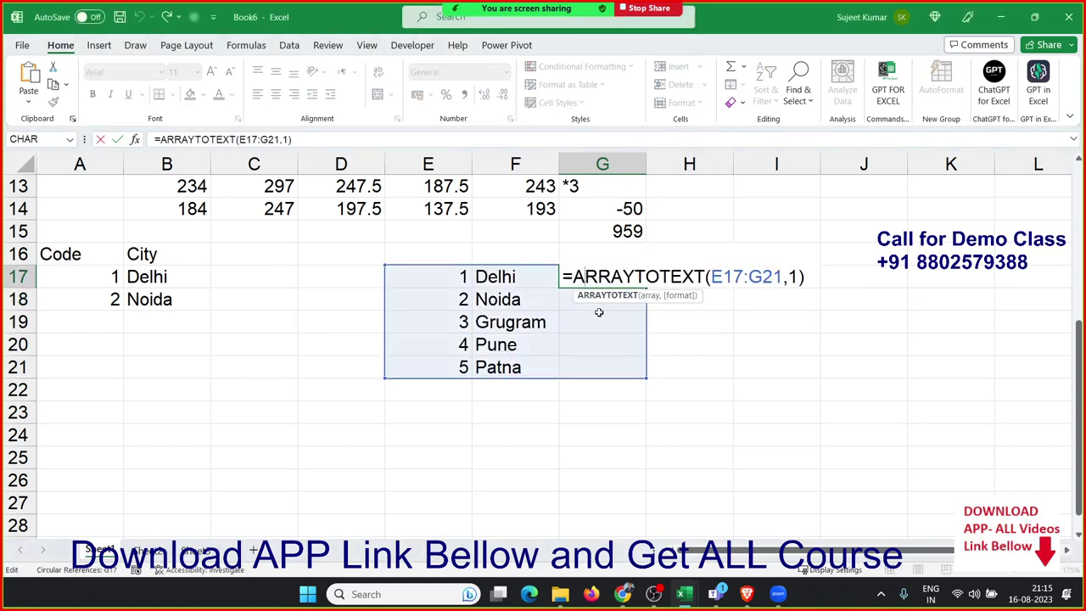
drag(645, 378, 559, 369)
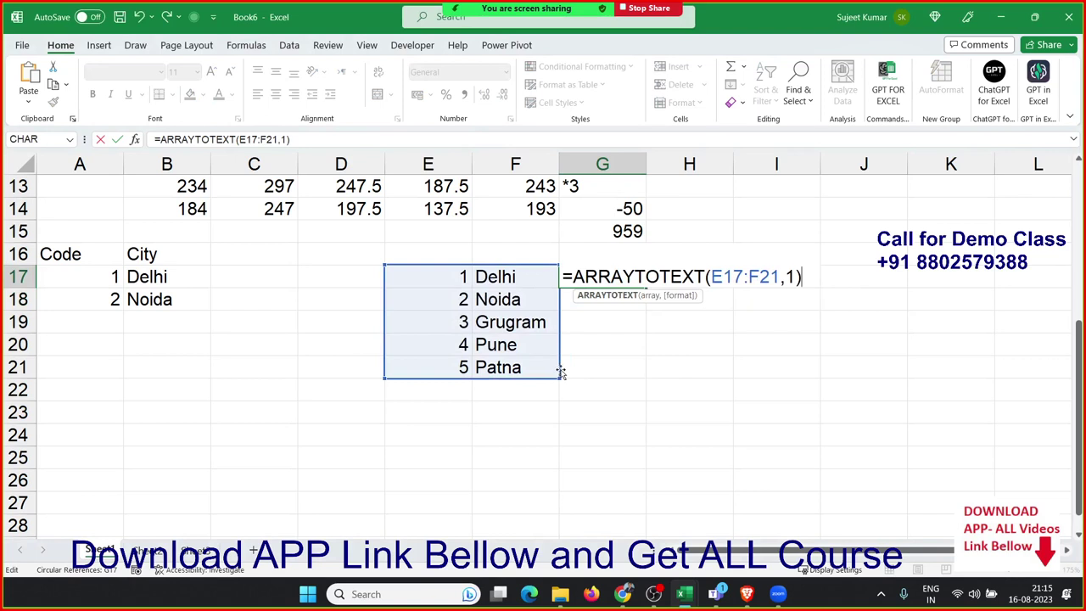
key(Return)
Step: Paste G17 over itself as values, then copy its array-constant text from the formula bar
click(585, 280)
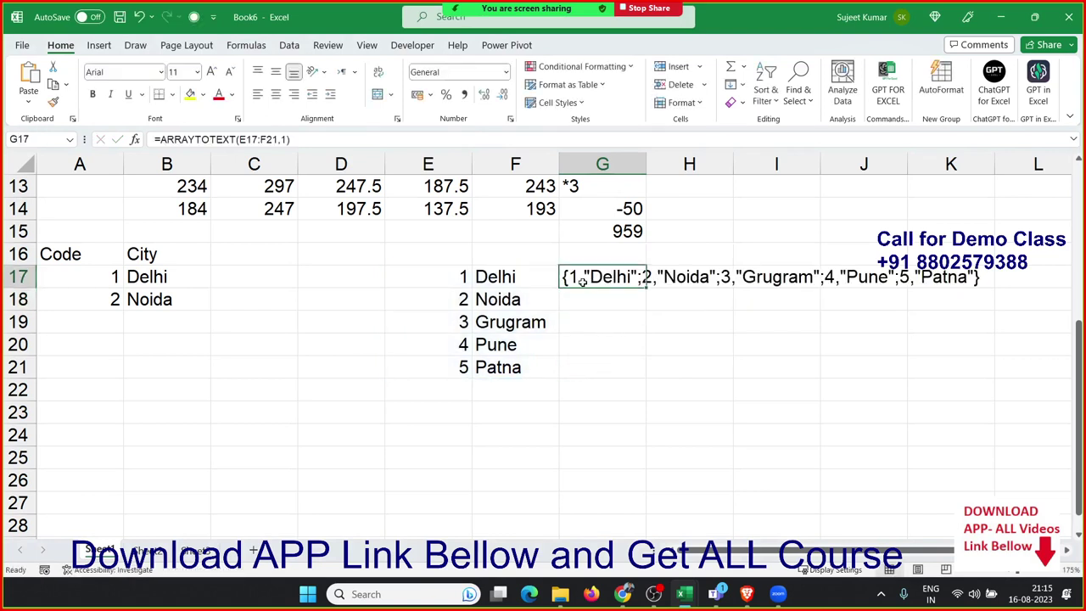
key(ctrl+c)
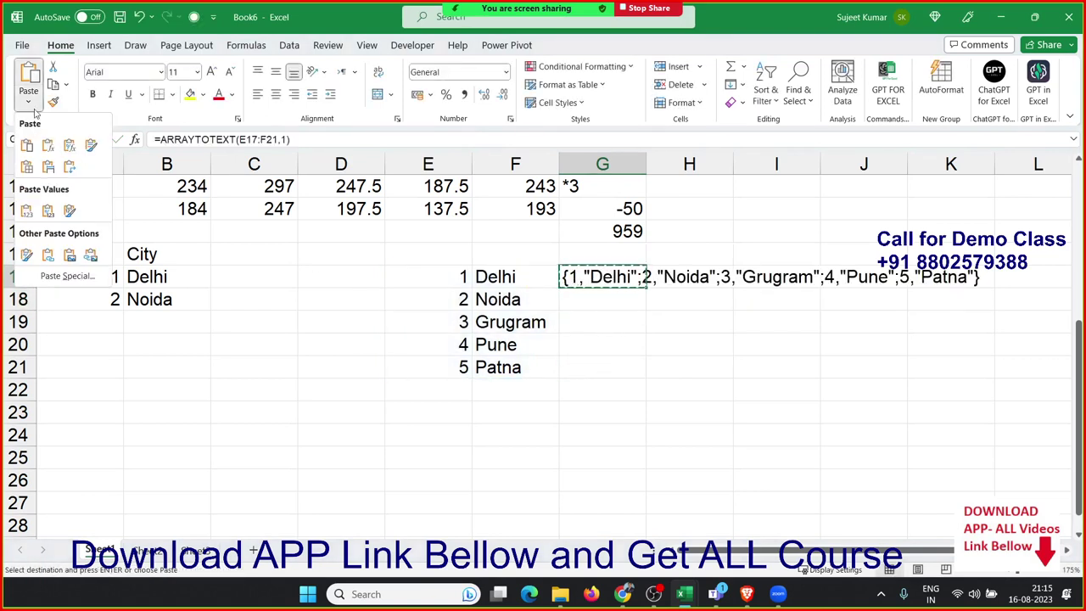
click(28, 97)
click(27, 212)
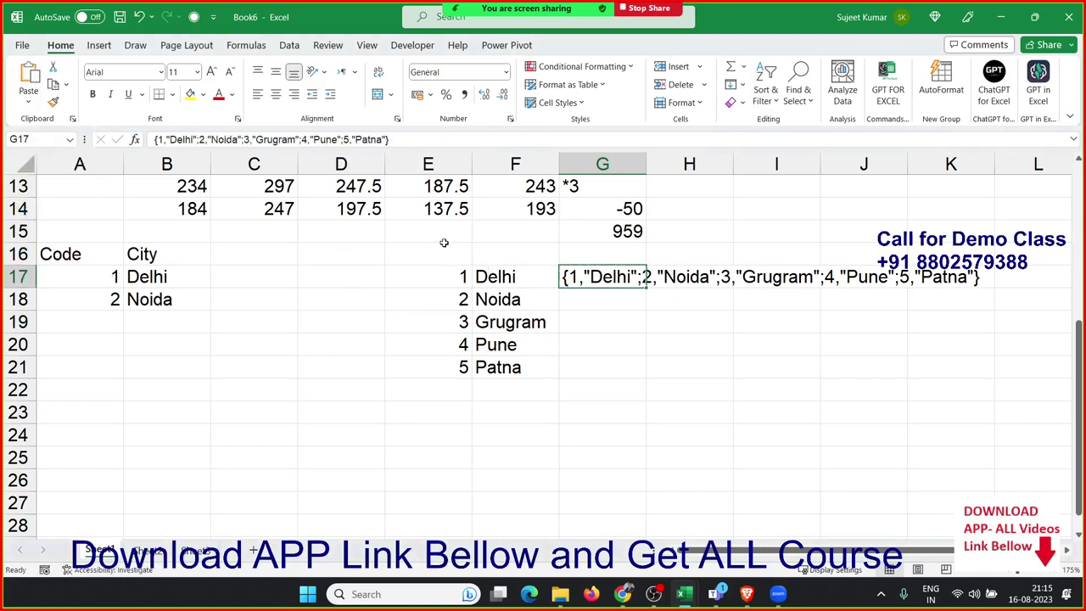
drag(392, 140, 155, 140)
key(ctrl+c)
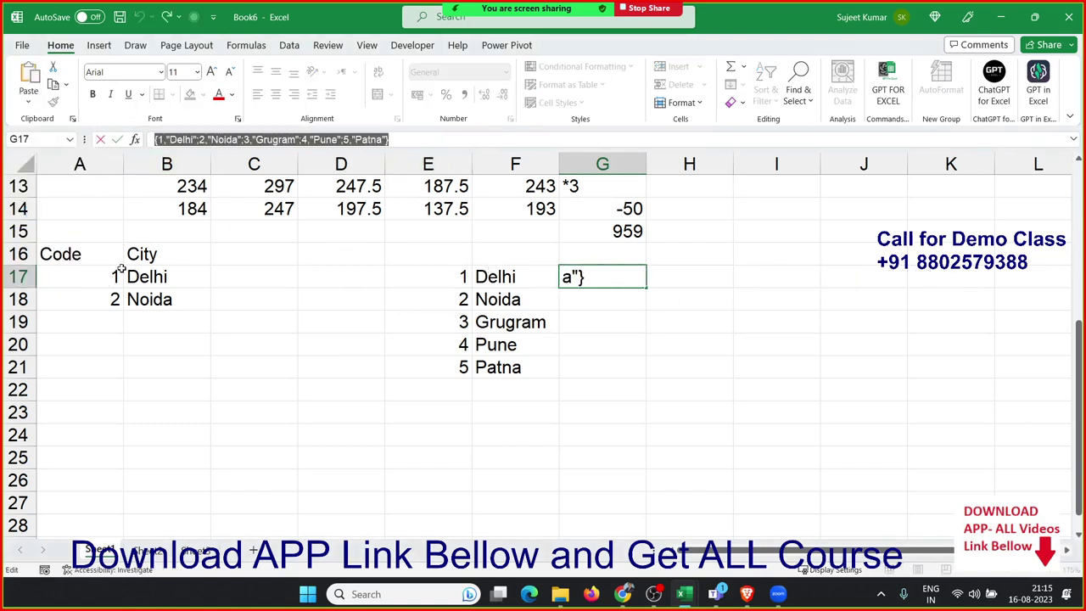
key(Escape)
click(143, 328)
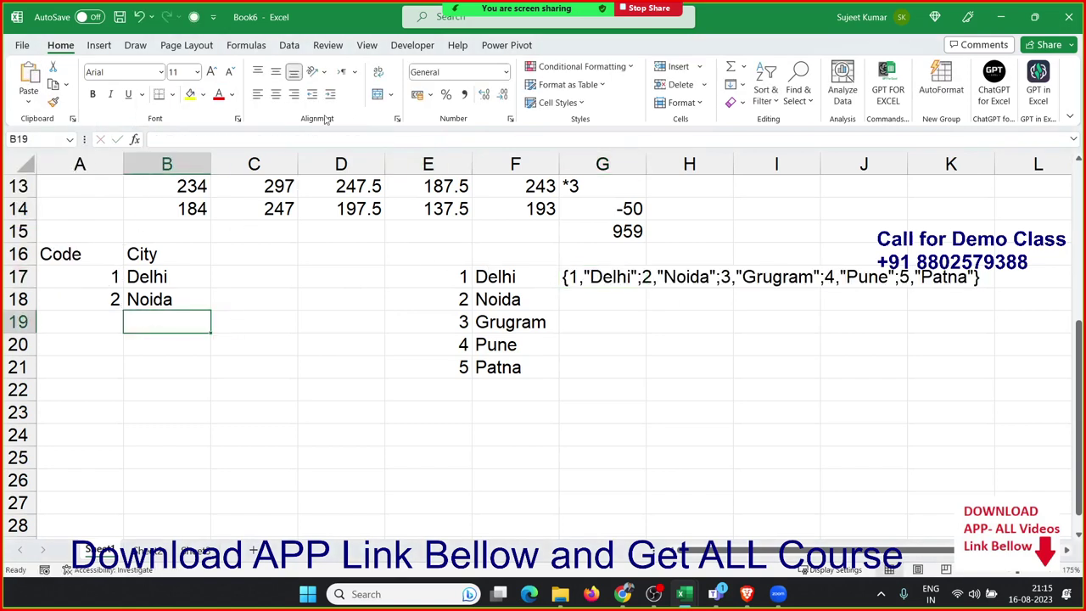
Step: Define the name DT referring to {1,"Delhi";2,"Noida";3,"Grugram";4,"Pune";5,"Patna"}
click(249, 48)
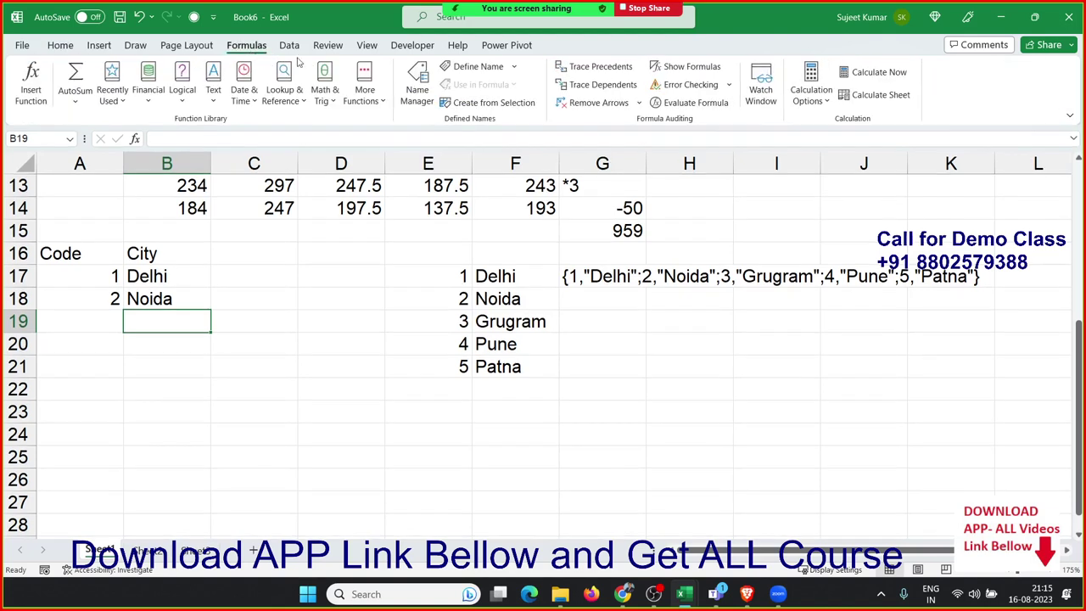
click(456, 68)
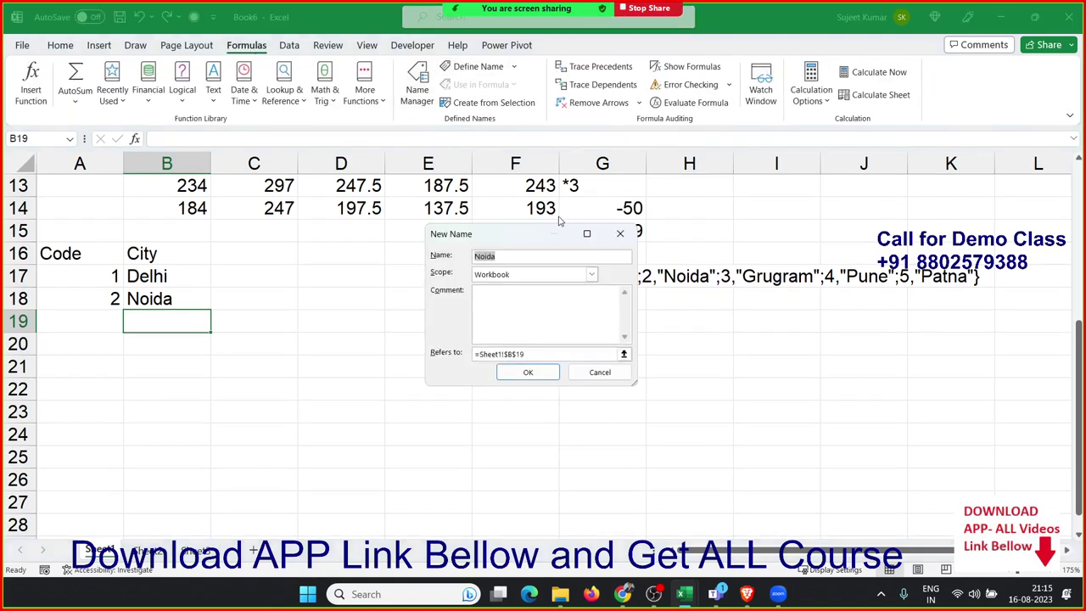
text(DT)
drag(617, 353, 415, 331)
key(ctrl+v)
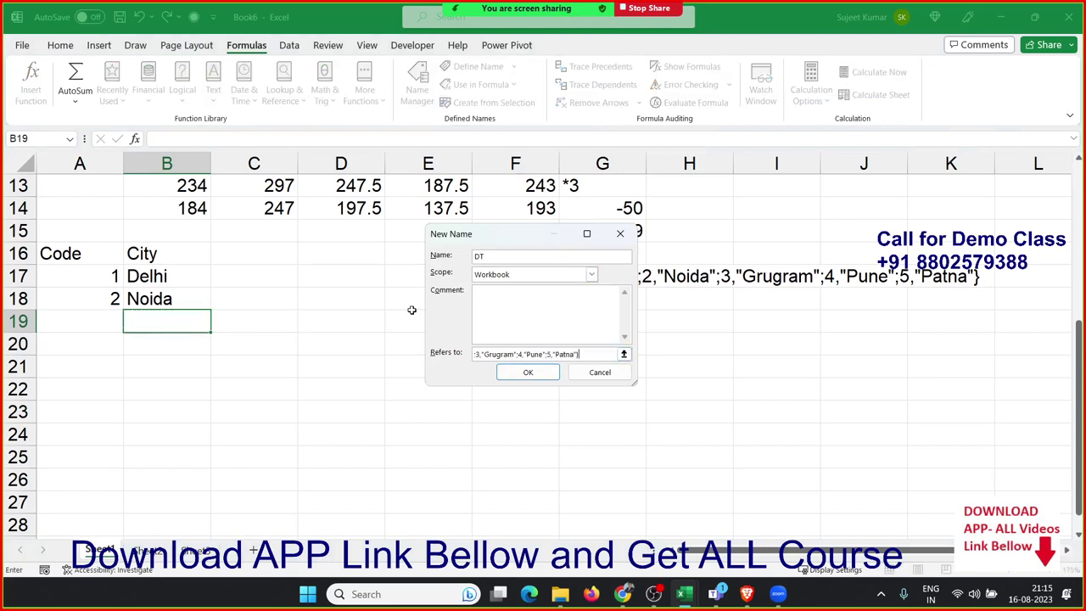
click(528, 372)
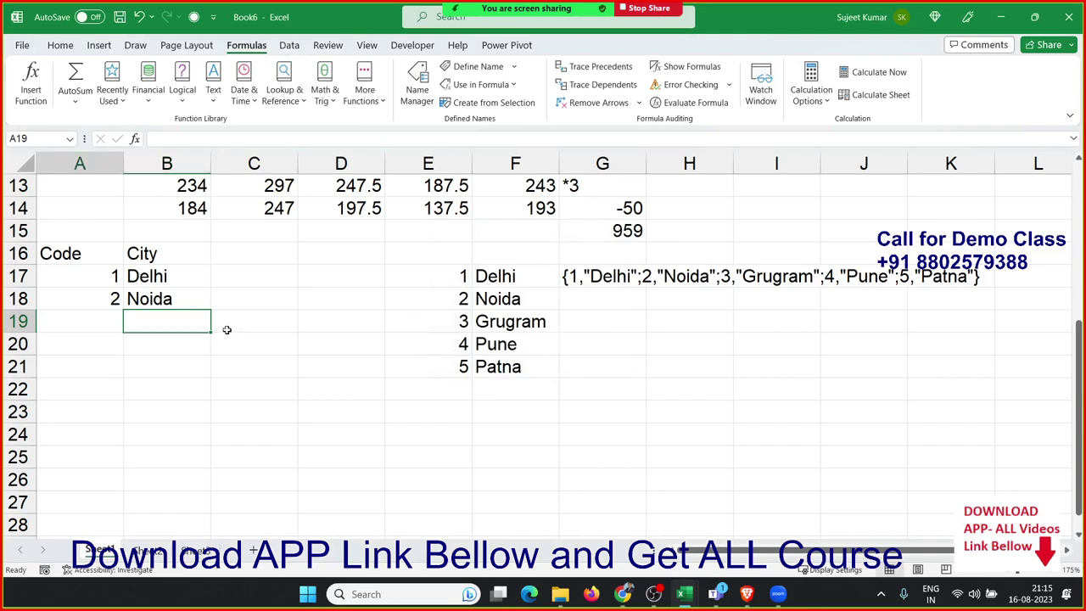
Step: Enter code 3 in A19
key(Left)
text(3)
key(Tab)
Step: Enter =VLOOKUP(A19,DT,2,0) in B19 so it returns Grugram
text(=)
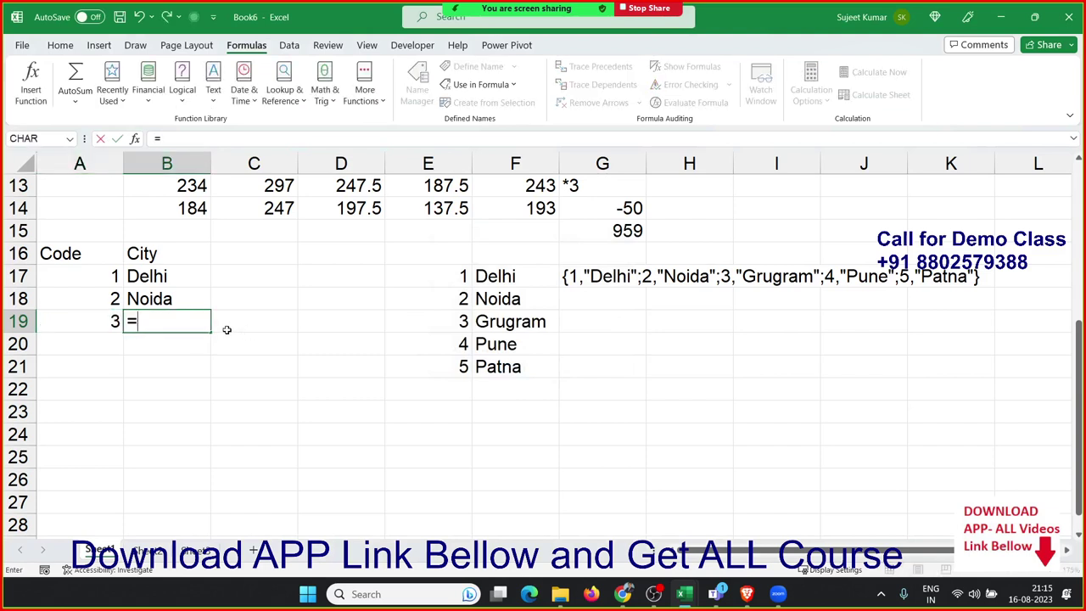
text(vl)
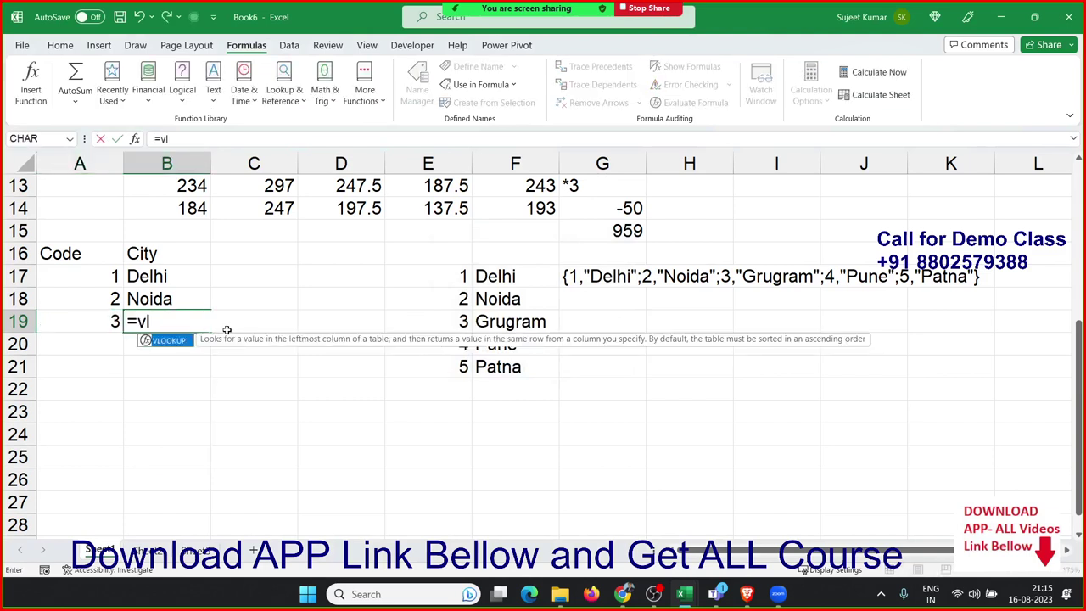
key(Tab)
key(Left)
text(,dat)
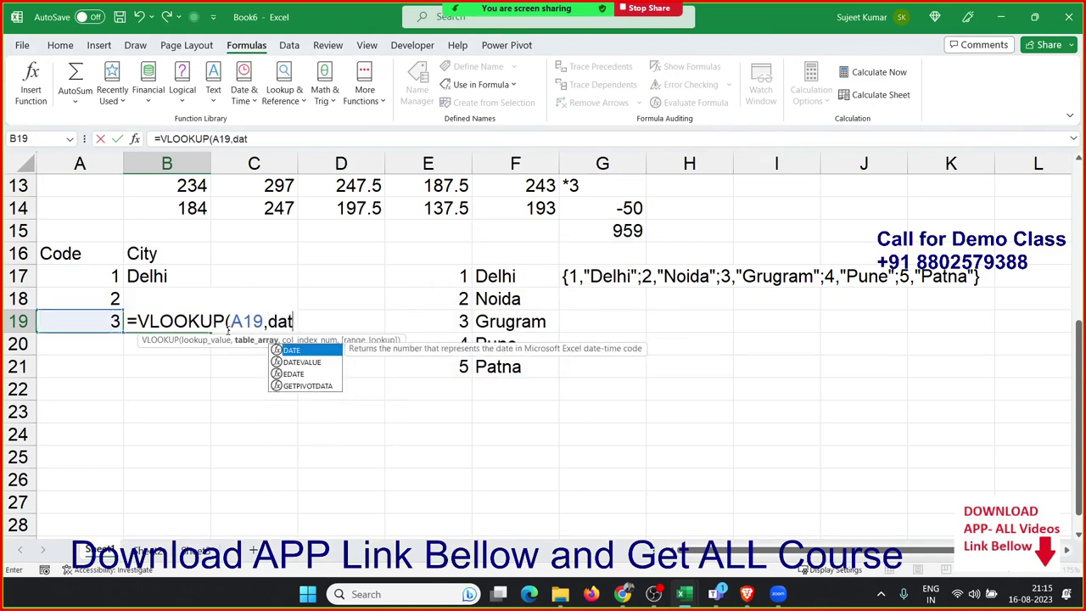
key(Tab)
key(BackSpace)
key(BackSpace)
key(BackSpace)
key(BackSpace)
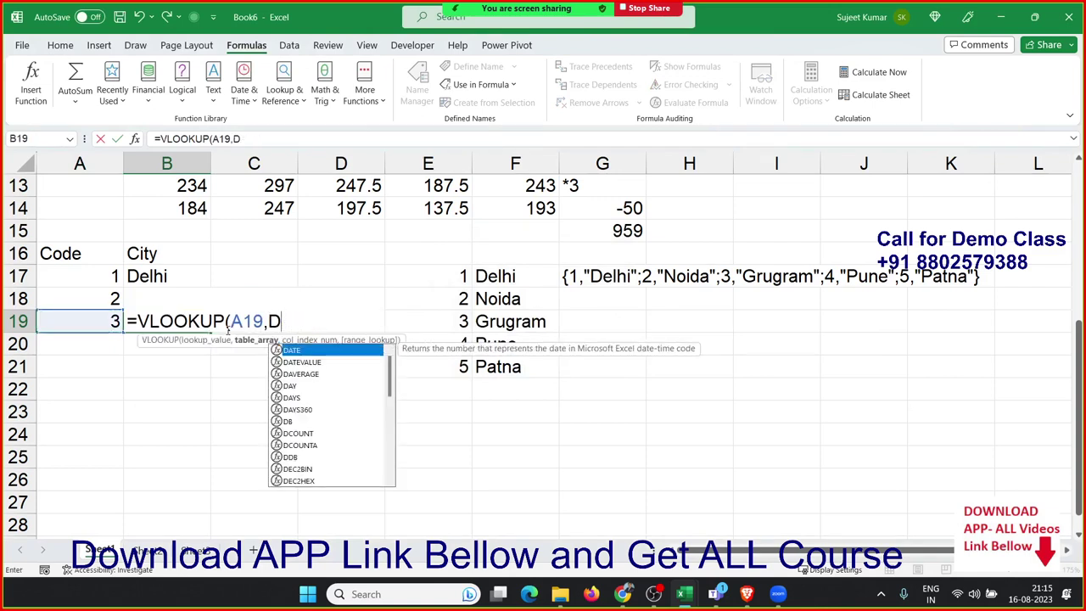
text(t)
key(Tab)
text(,)
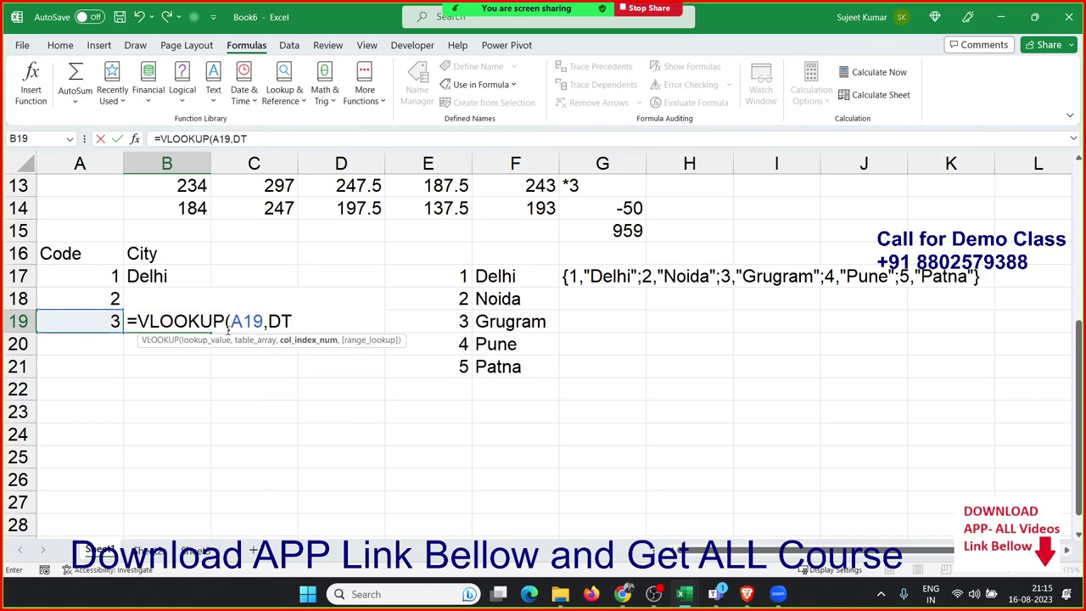
text(2,0)
key(Return)
key(Up)
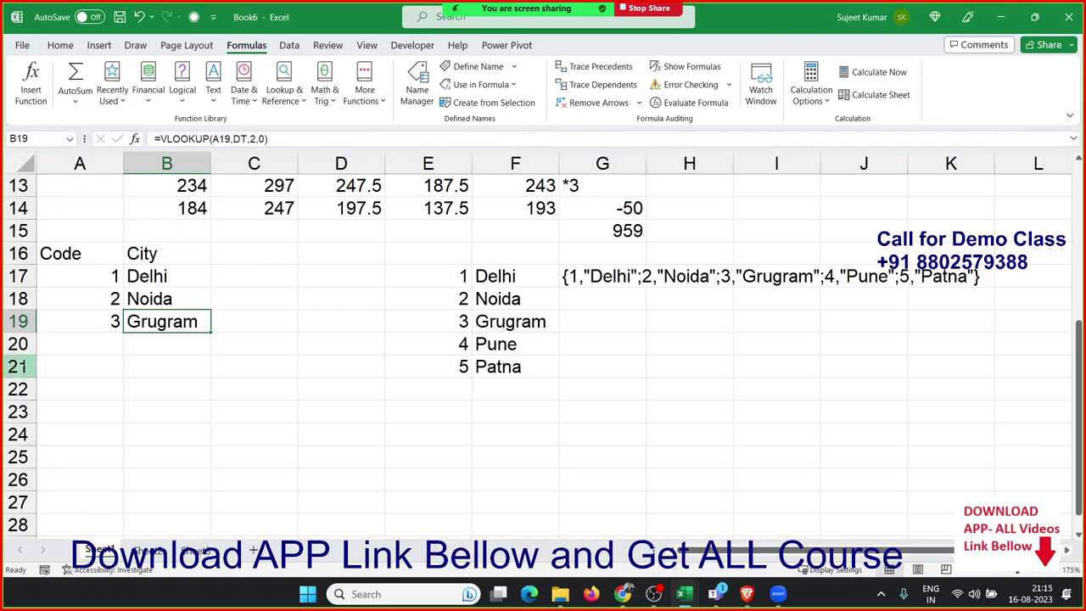
Step: Review the inline array and lookup examples on Sheet1, then switch to Sheet2
scroll(145, 293, up, 4)
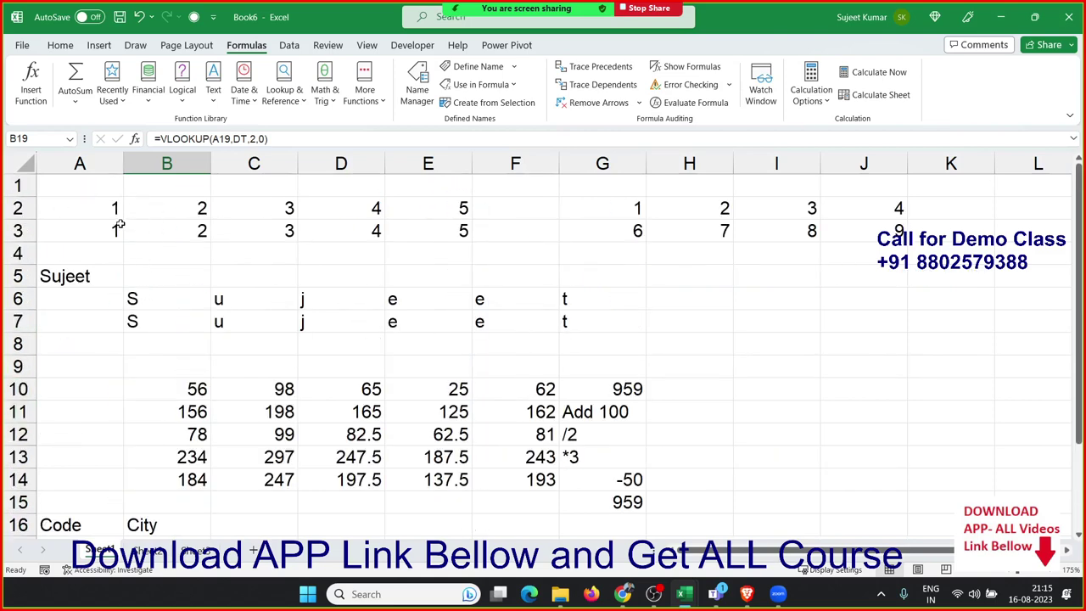
drag(121, 228, 255, 231)
scroll(214, 296, down, 4)
scroll(214, 296, up, 3)
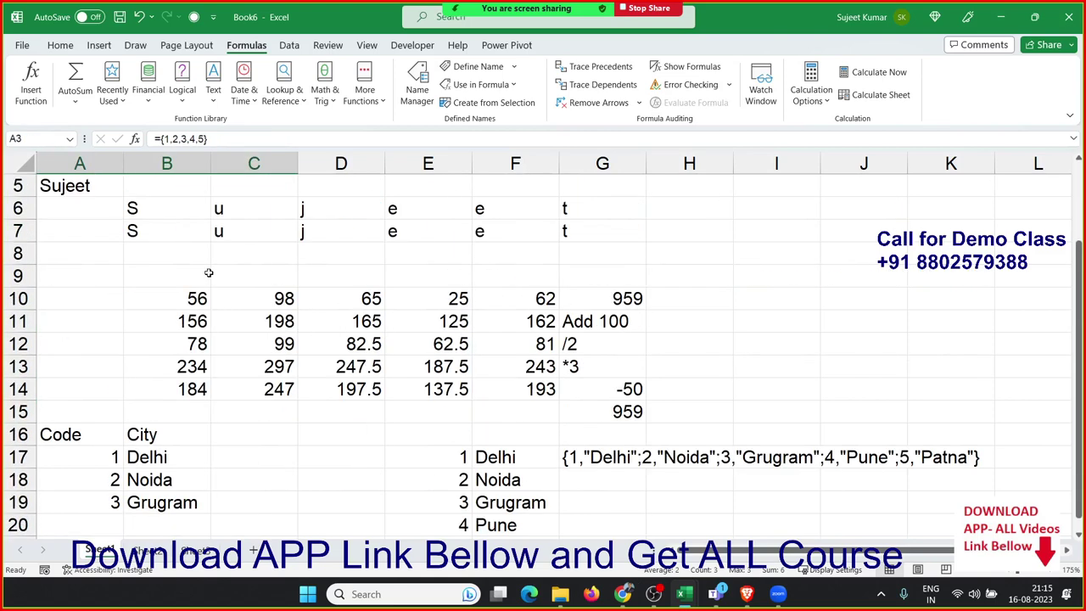
mouse_move(254, 298)
mouse_down()
mouse_move(254, 322)
mouse_move(373, 347)
mouse_up()
scroll(373, 355, down, 1)
scroll(373, 355, down, 1)
click(526, 369)
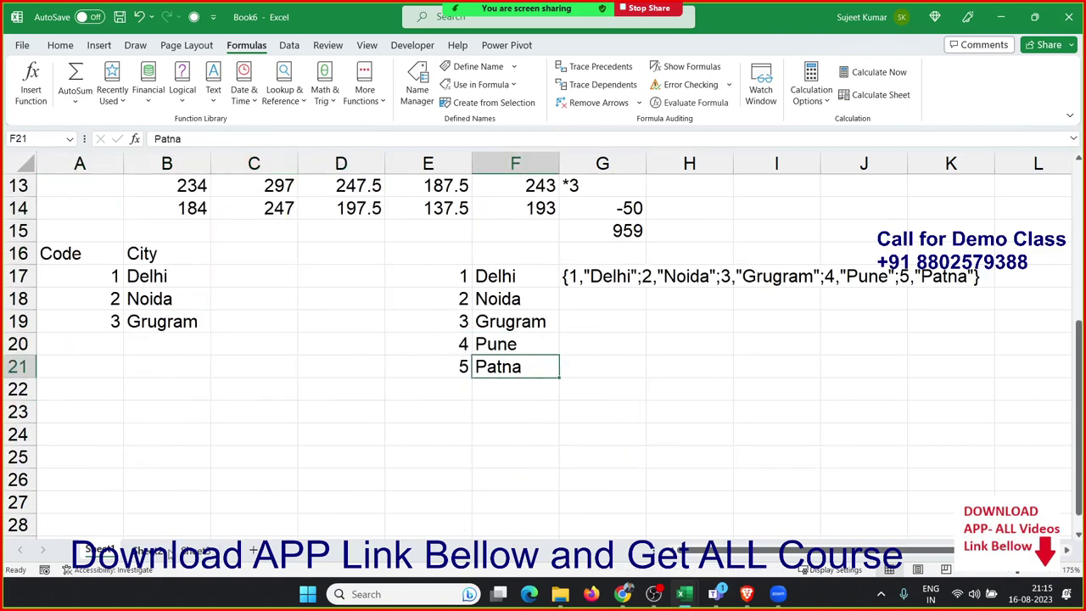
click(166, 551)
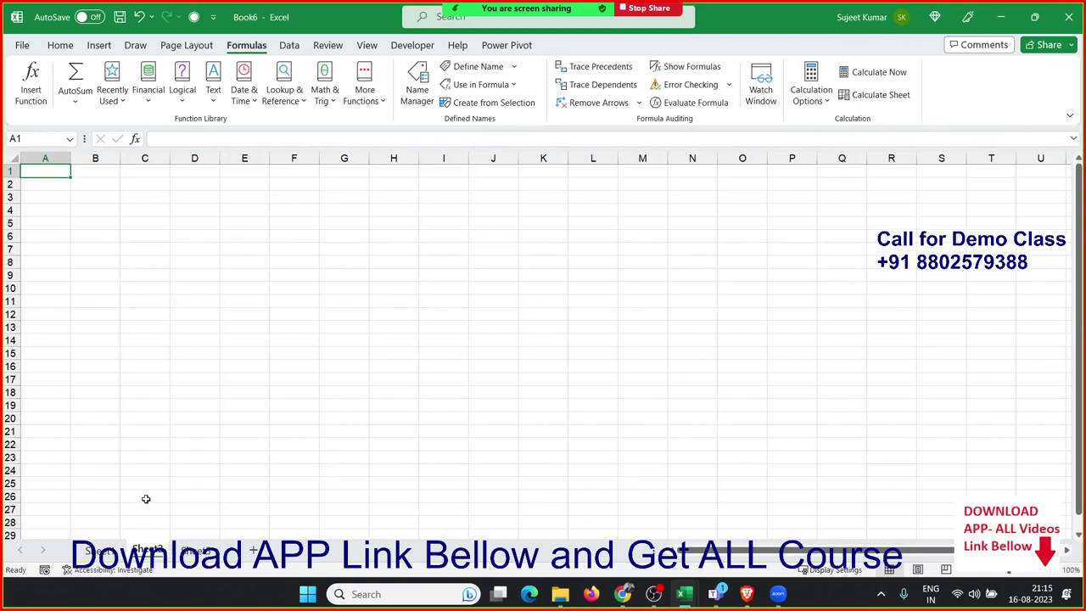
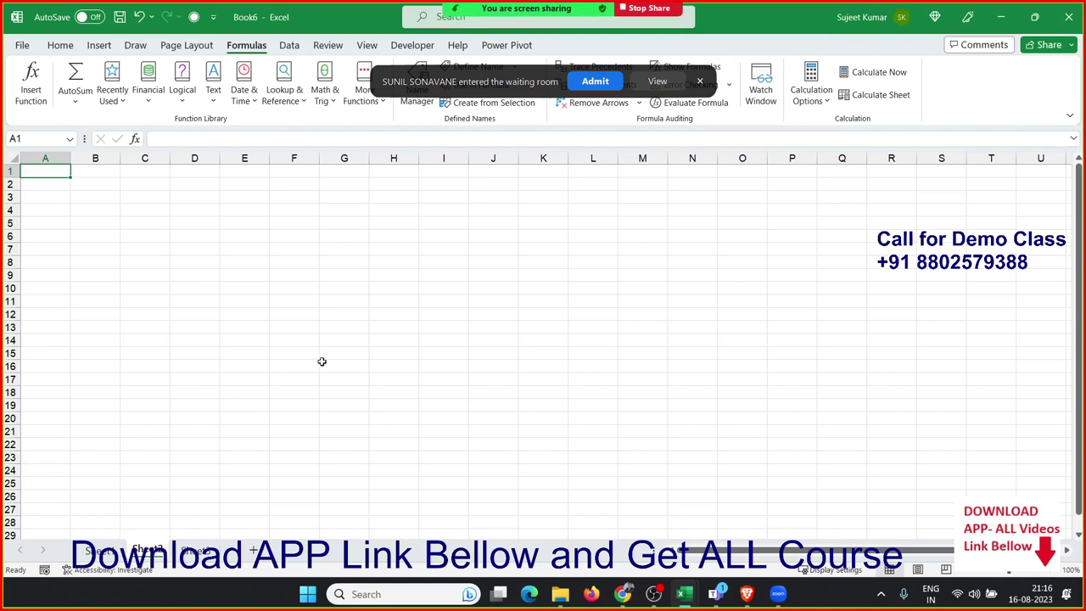
Step: Enter 85, 36, 25, 52, 25, 63 into A1:A6
click(591, 88)
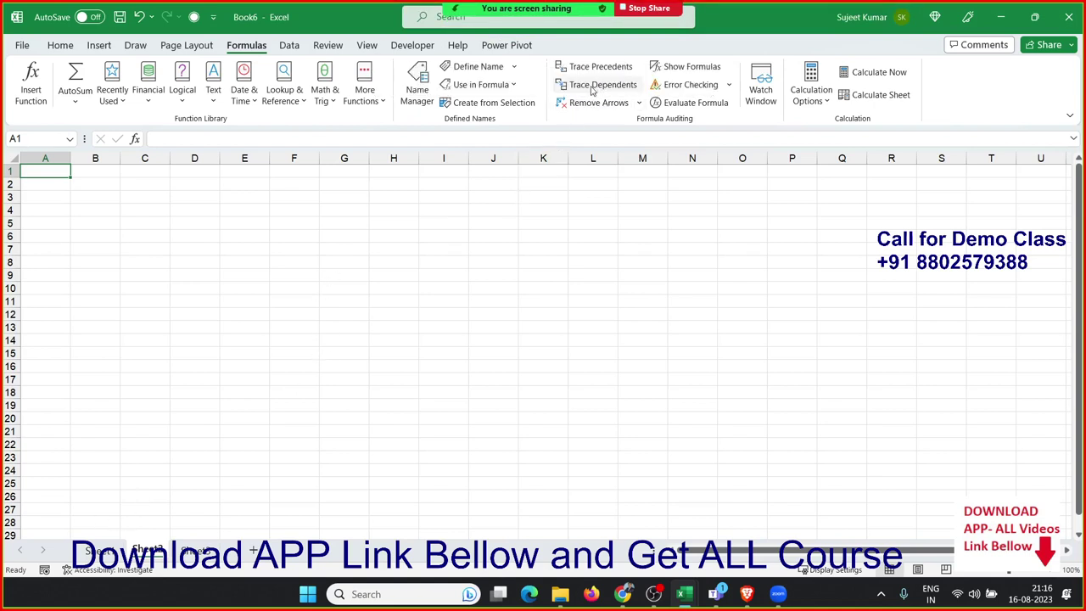
click(171, 299)
click(50, 173)
text(85)
key(Return)
text(36)
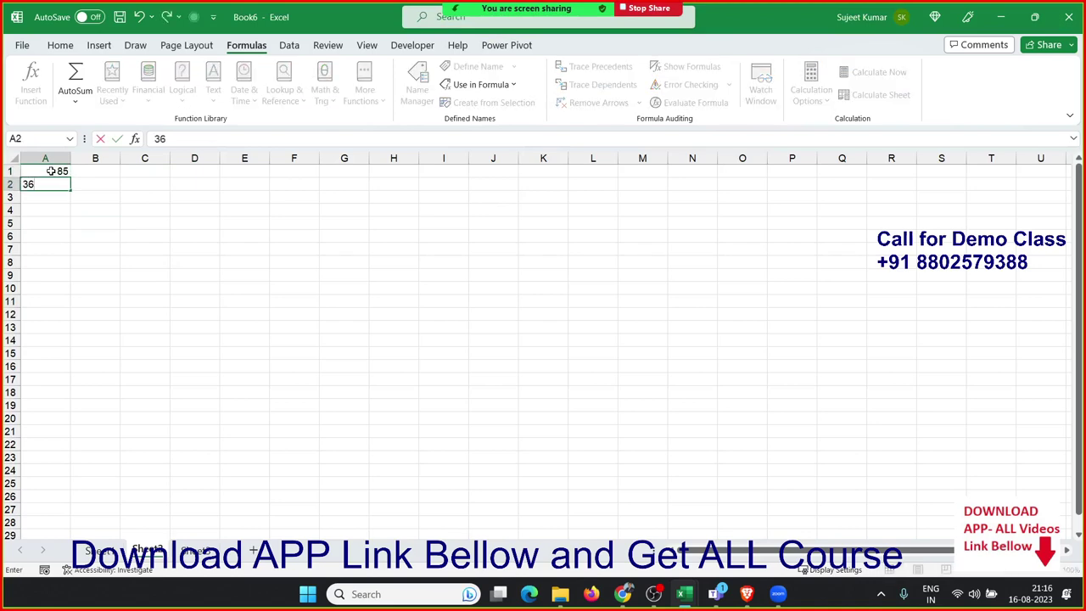
key(Return)
text(25)
key(Return)
text(52 25)
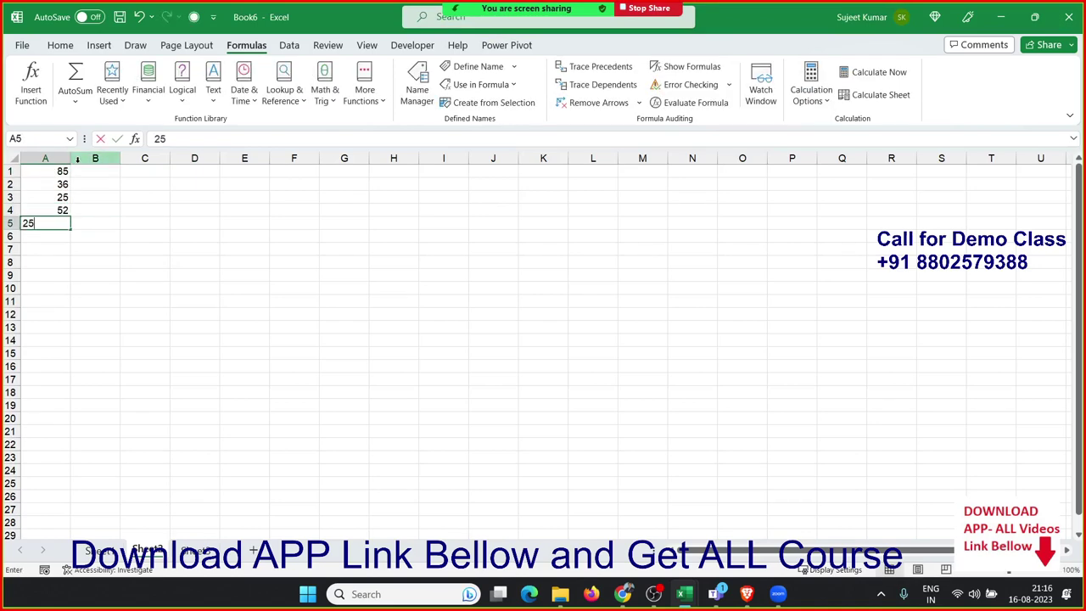
key(Return)
text(63)
key(Return)
key(Up)
key(Up)
key(Up)
key(Up)
key(Up)
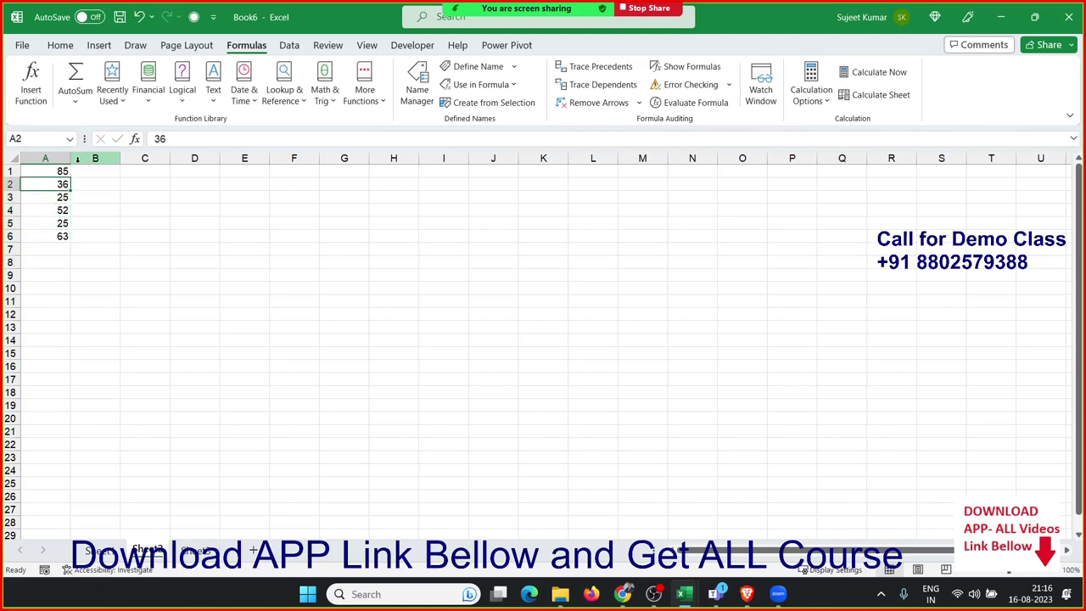
key(Up)
Step: Enter 6, 3, 52, 3 into B1, B2, B4 and B5, leaving B3 empty
key(Right)
text(6)
key(Return)
text(3)
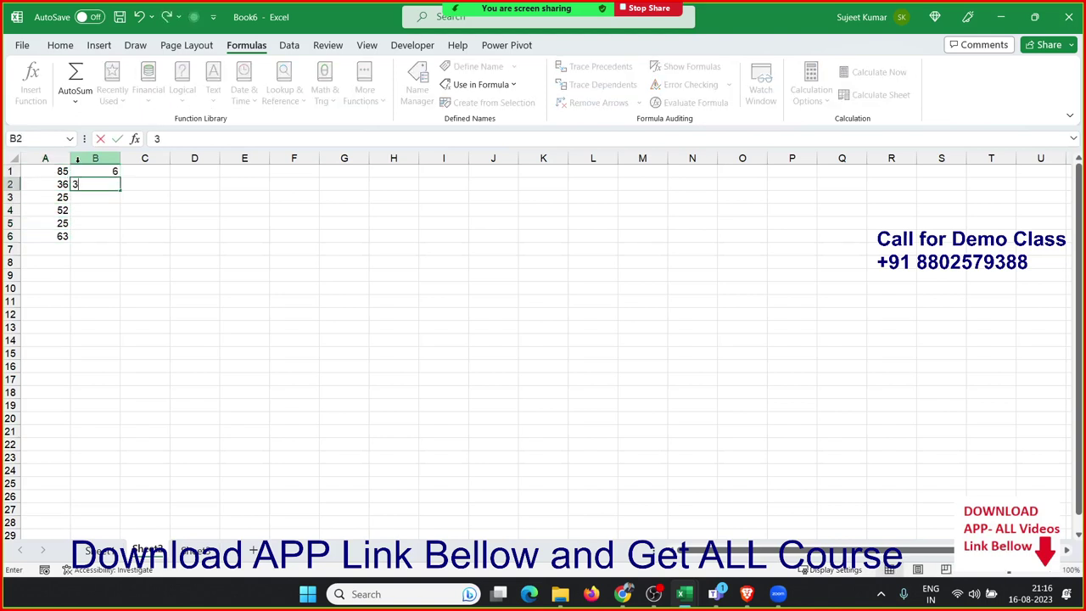
key(Return)
key(Down)
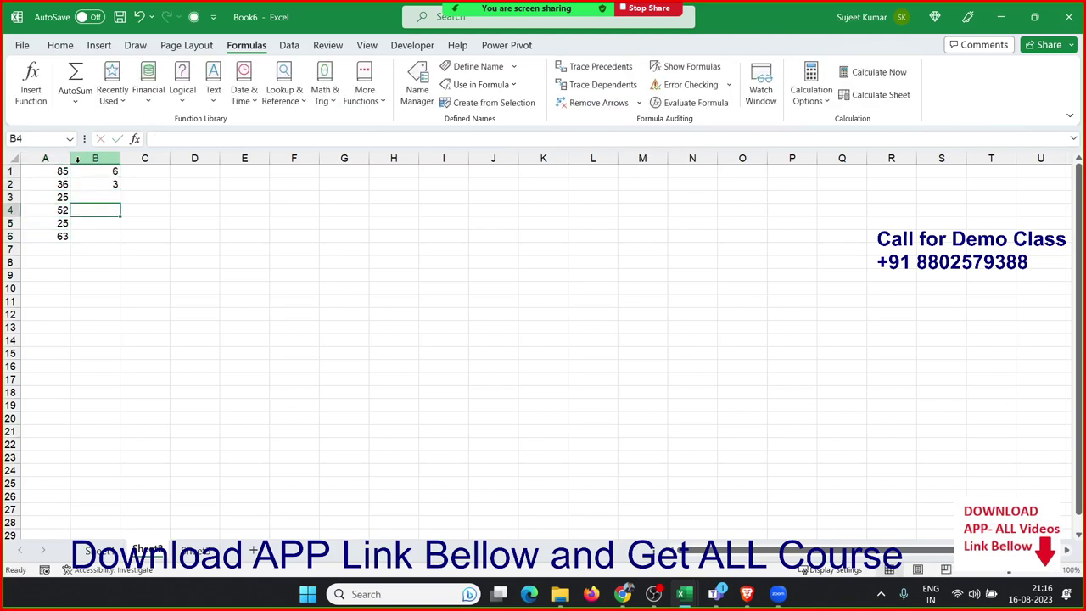
text(52)
key(Return)
text(3)
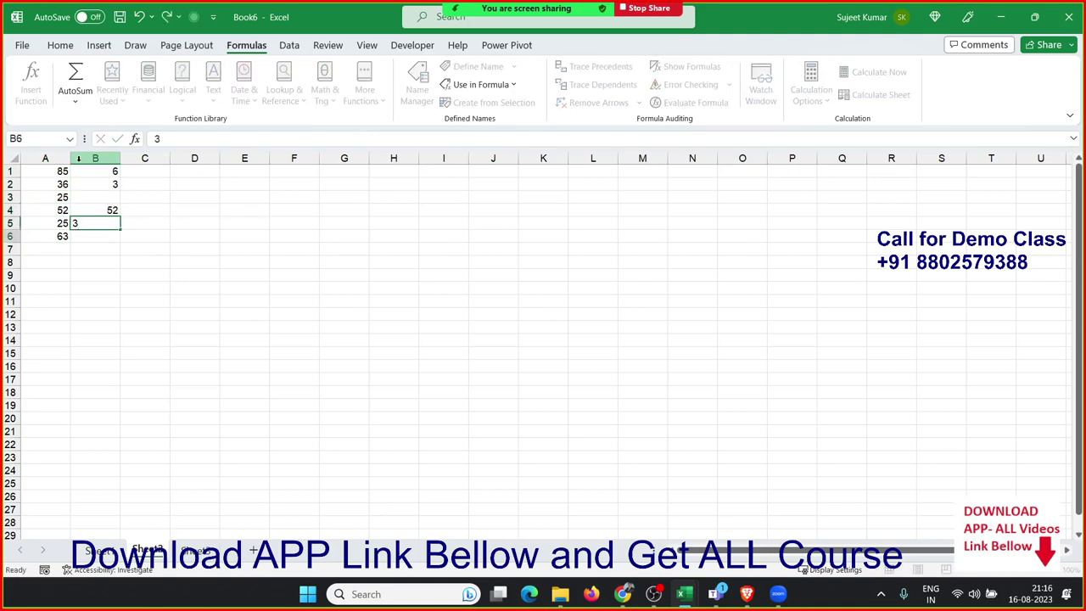
key(Return)
key(Right)
key(Right)
key(Up)
key(Up)
key(Up)
Step: Put =A1/B1 in C1 and fill it down to C6
click(144, 171)
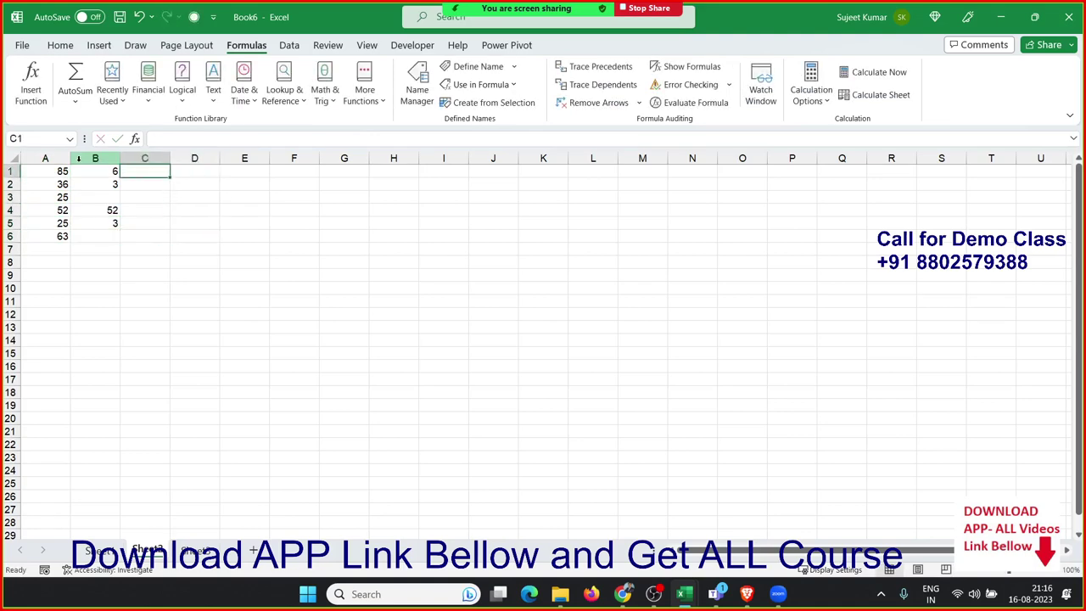
text(=)
click(45, 171)
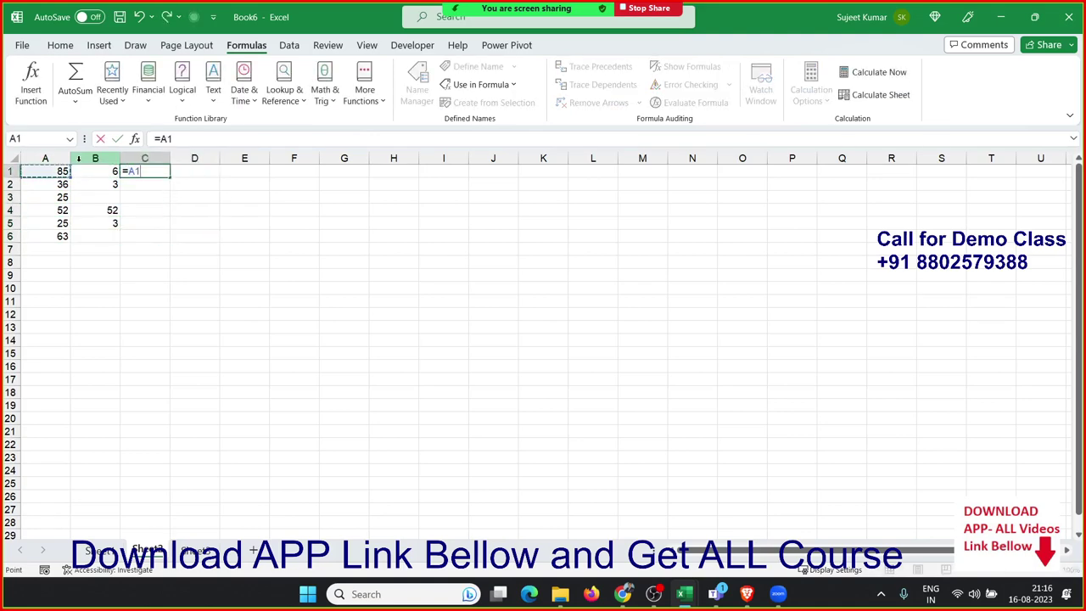
text(/)
click(95, 170)
key(Return)
click(95, 210)
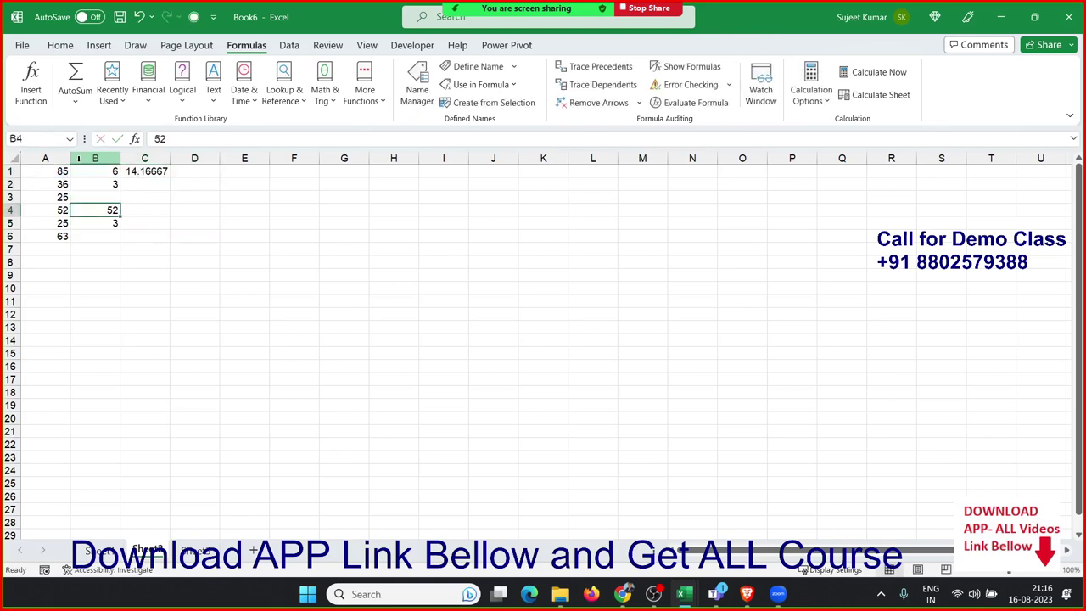
key(Down)
key(Down)
key(Right)
drag(144, 236, 144, 170)
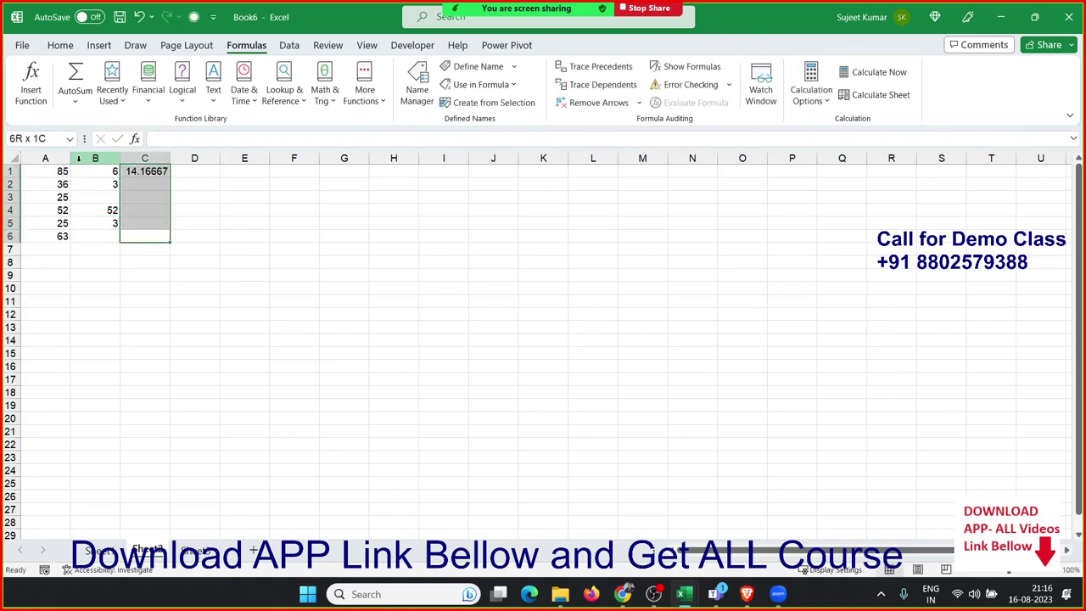
key(ctrl+d)
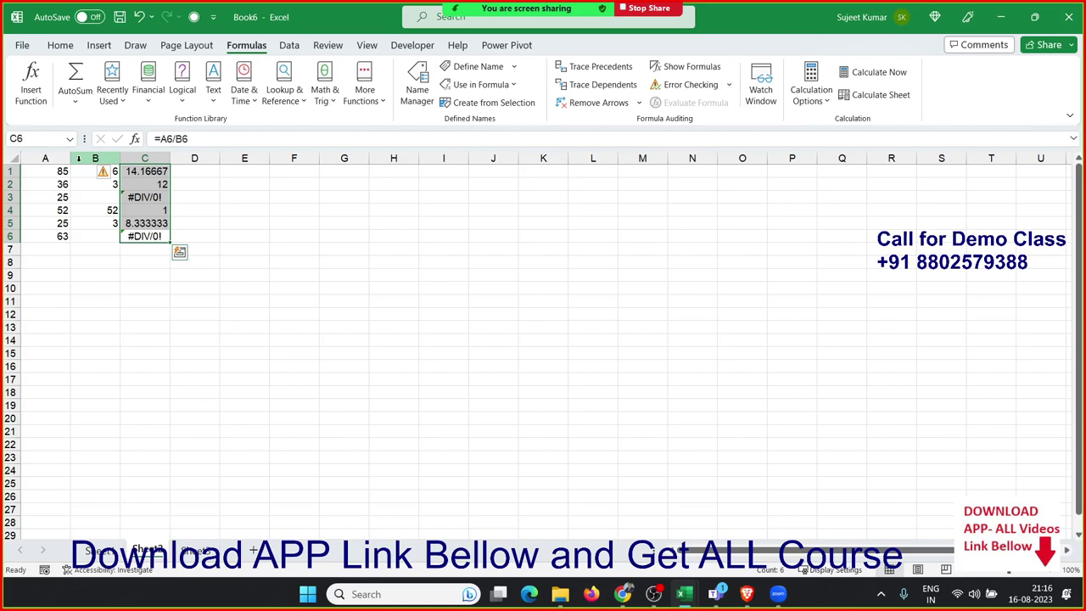
Step: Clear the division results from C1:C6
click(144, 261)
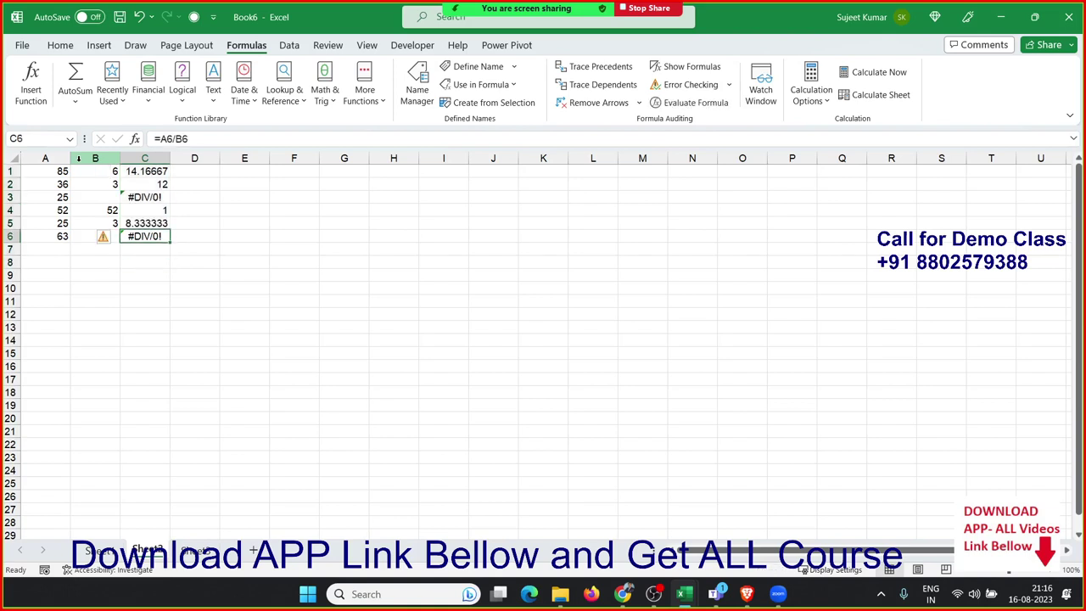
drag(145, 235, 145, 170)
key(Delete)
key(Down)
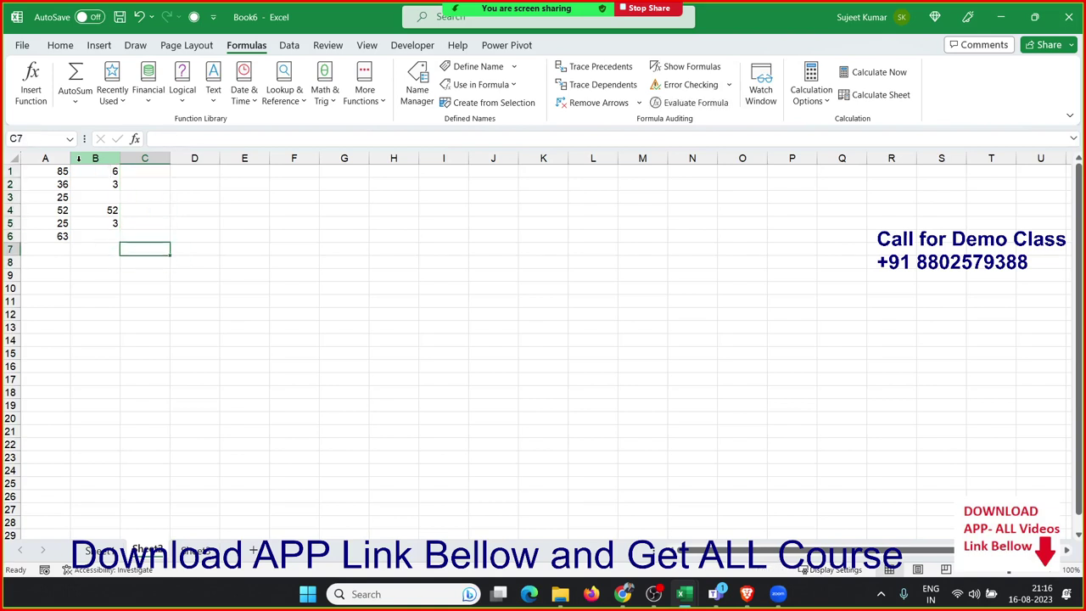
key(Down)
key(Left)
Step: Enter 85 in B6 and 52 in B3
key(Up)
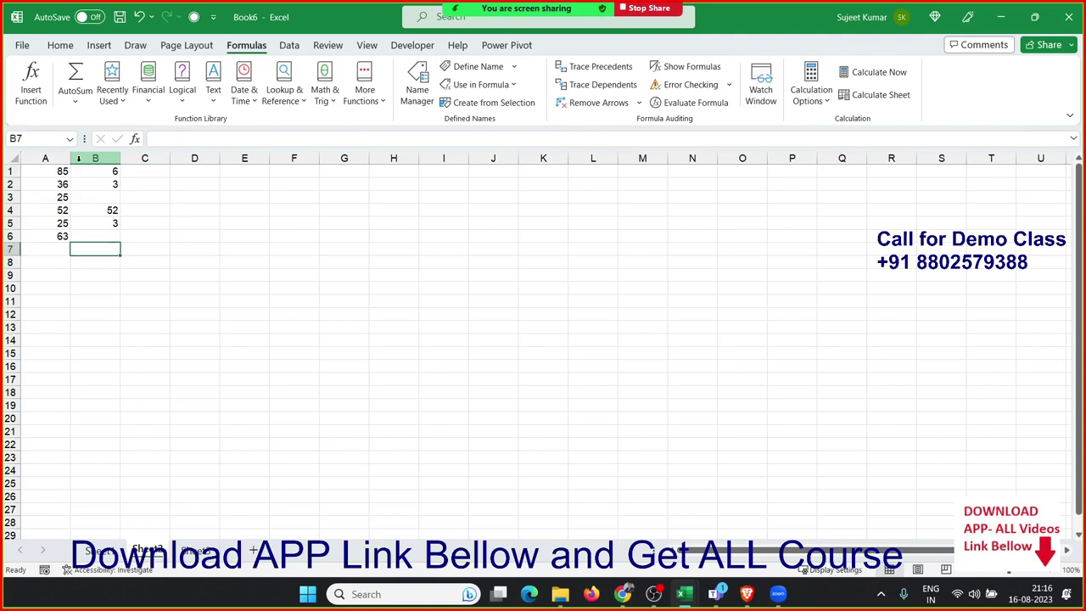
key(Up)
text(85)
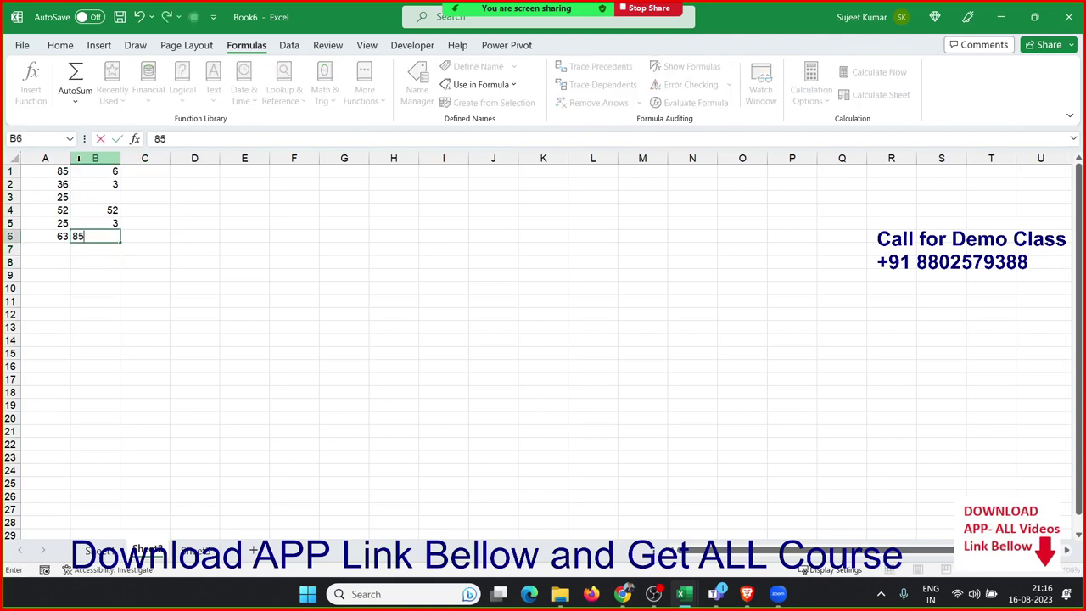
key(Up)
key(Up)
key(Up)
key(Up)
key(Down)
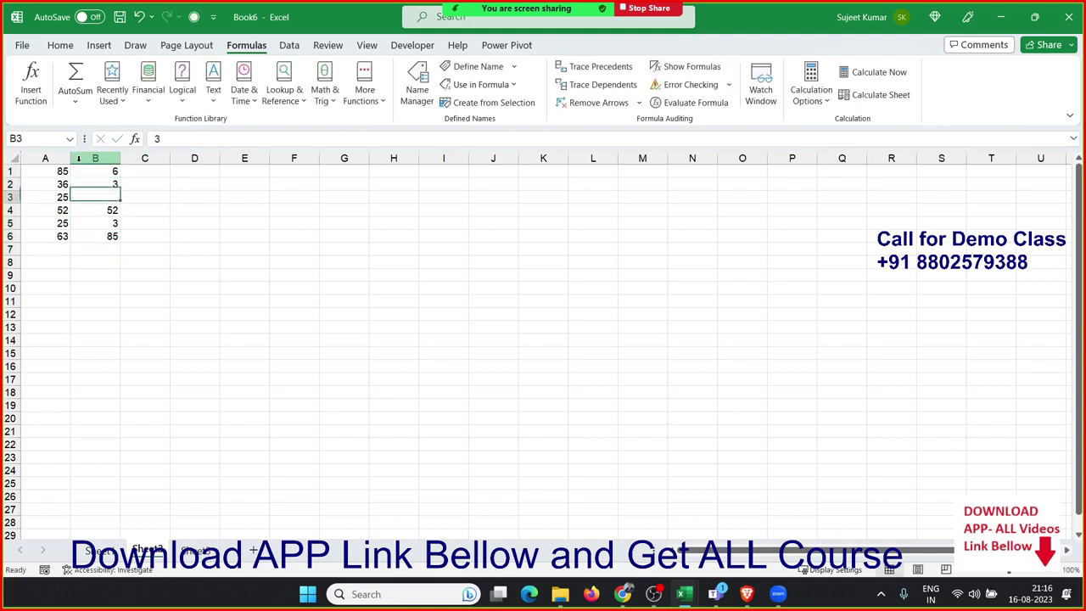
text(525)
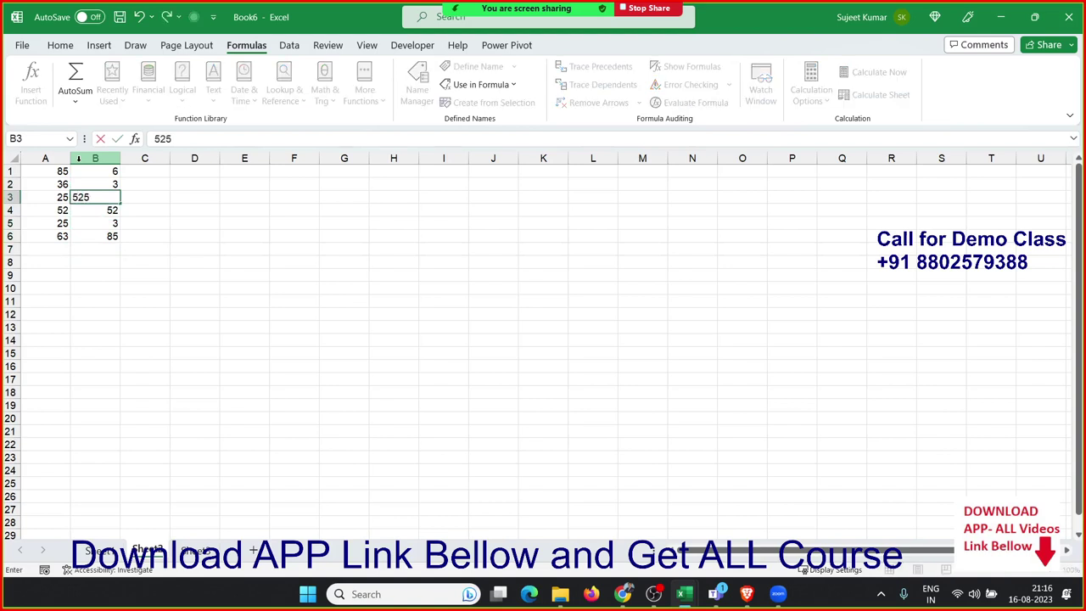
key(BackSpace)
key(Return)
Step: Enter =SUM(A1:A6/B1:B6) in B8, returning 36.72195
key(Down)
key(Down)
key(Down)
key(Down)
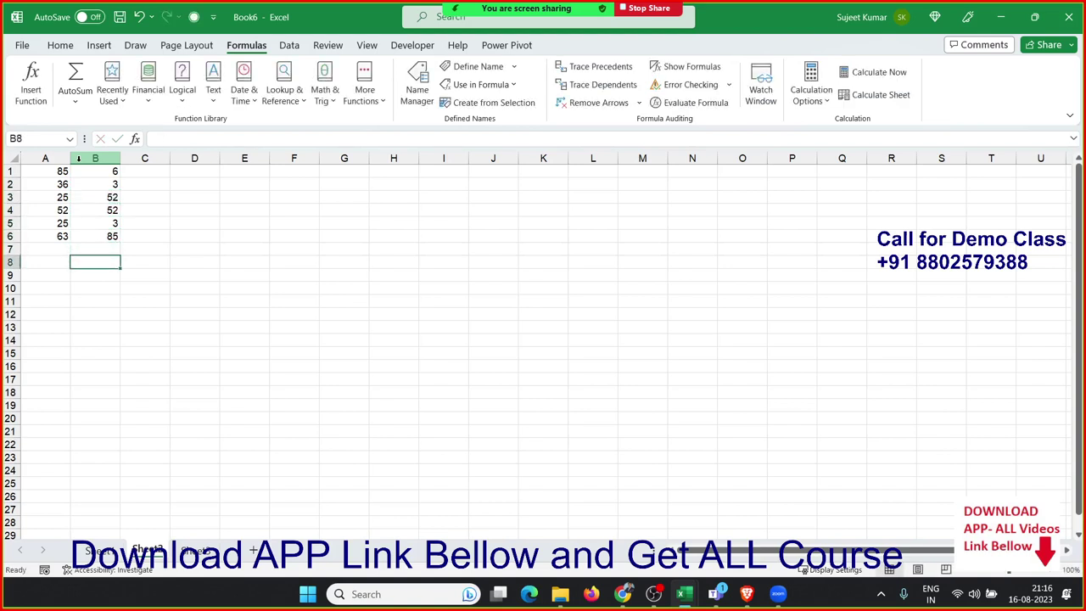
text(=sum)
key(Tab)
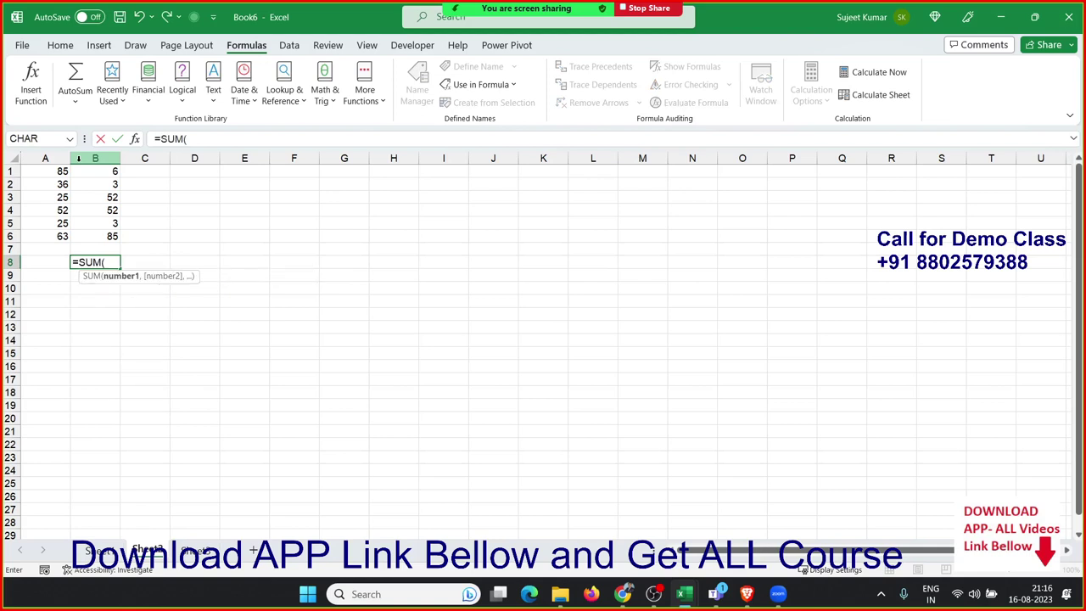
key(Left)
key(Up)
key(Up)
key(ctrl+shift+Up)
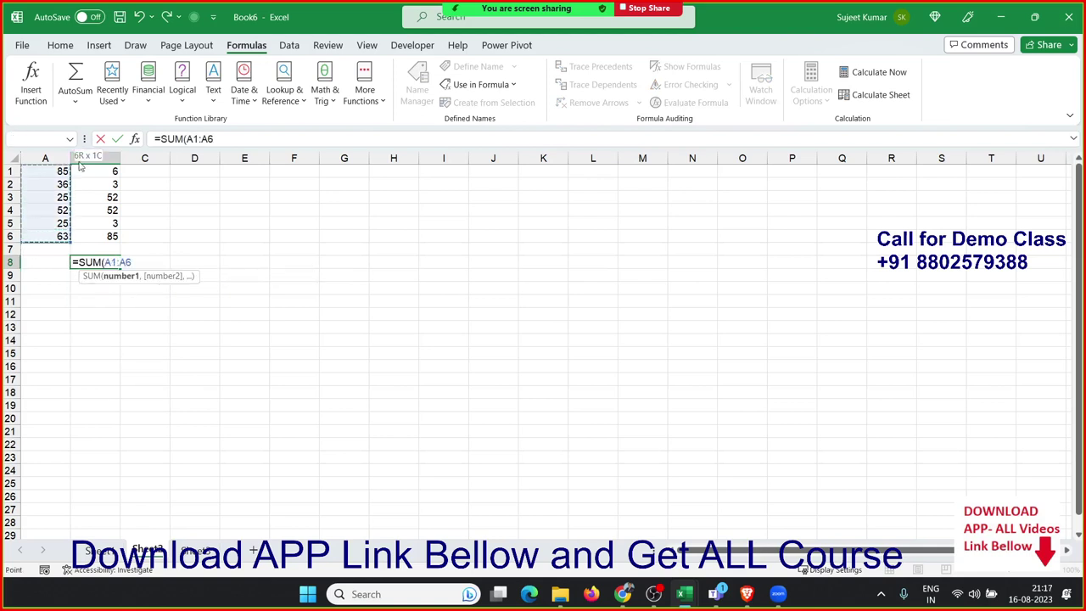
text(/)
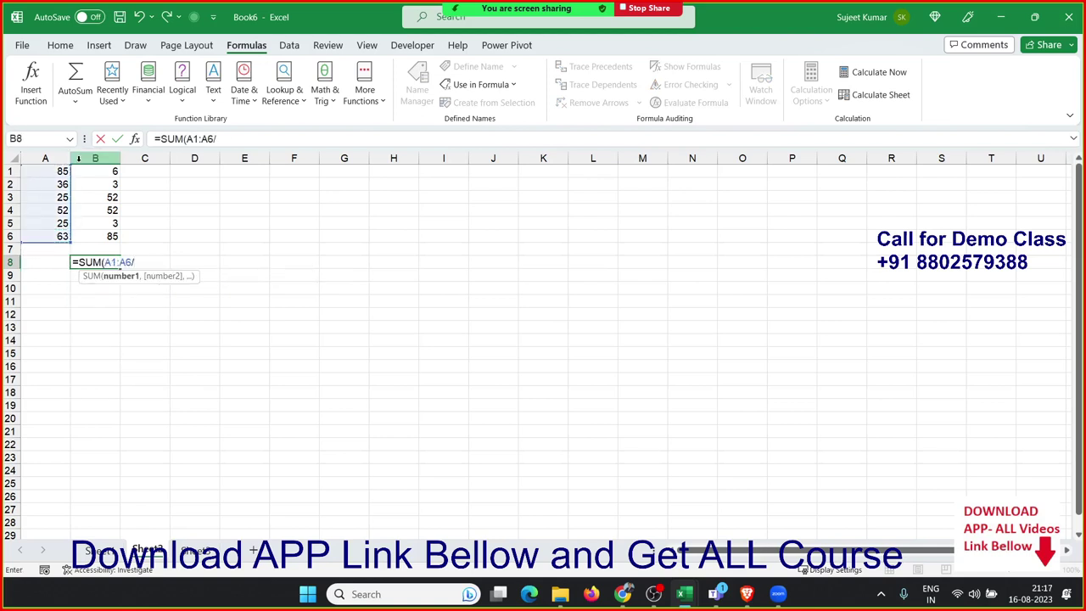
key(Right)
key(Left)
key(Up)
key(Up)
key(ctrl+shift+Up)
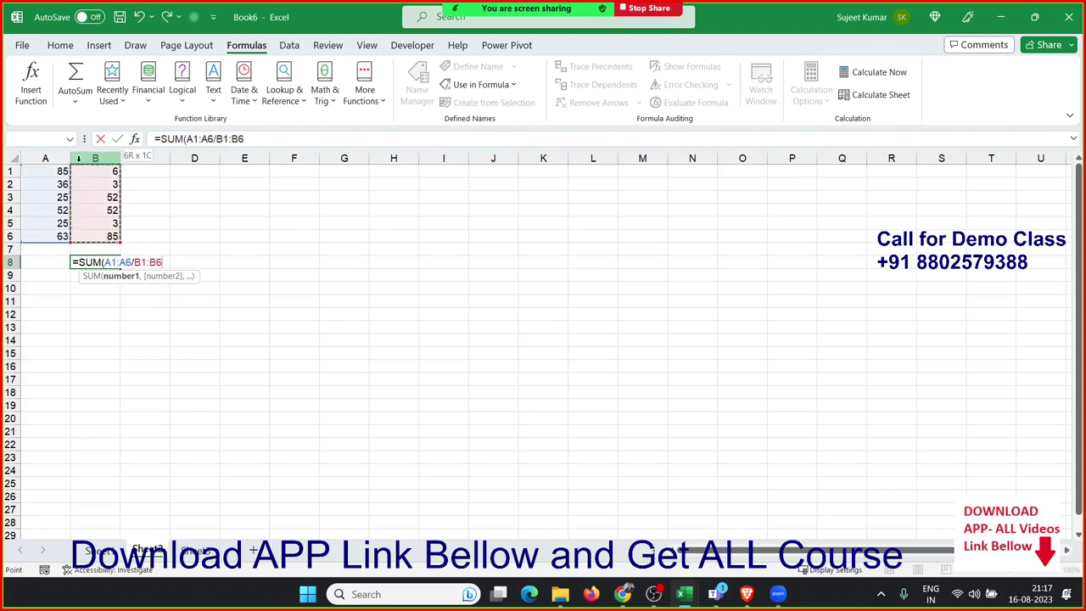
key(ctrl+Return)
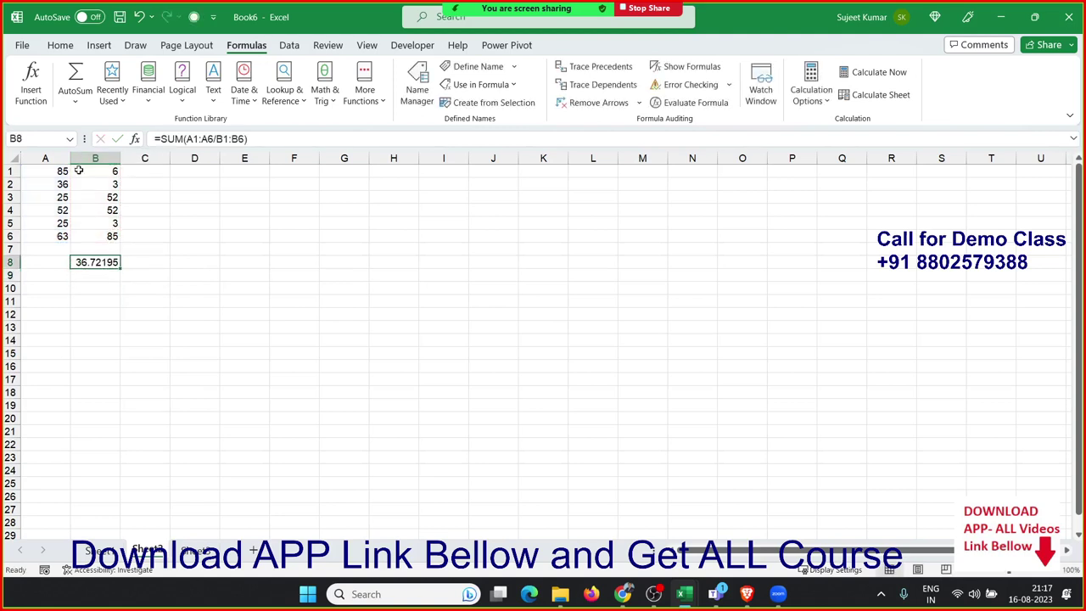
Step: Change B5 to 0
click(107, 221)
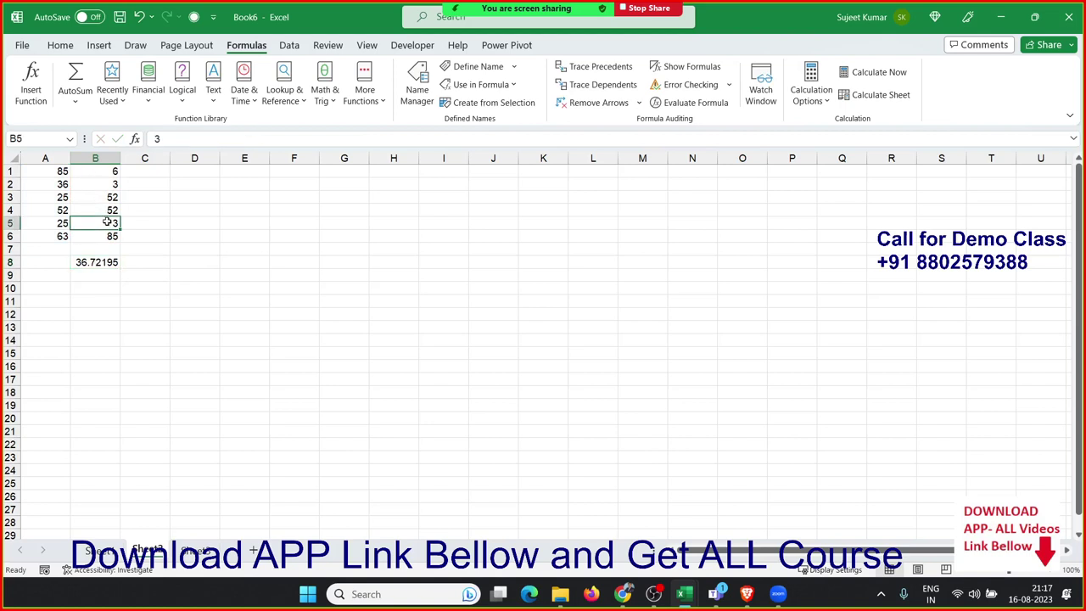
text(0)
key(Up)
key(Up)
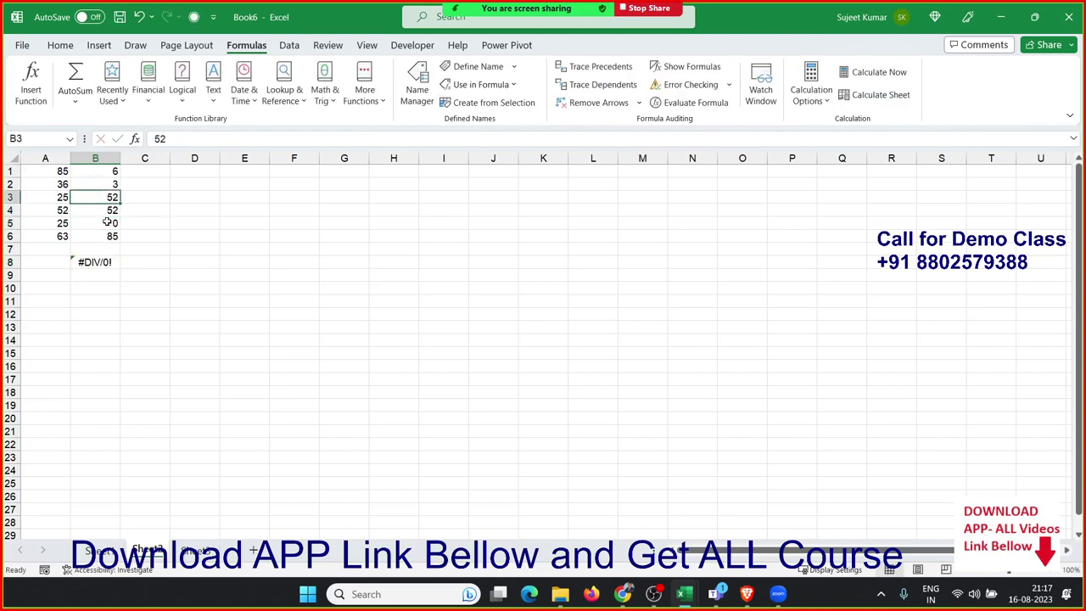
Step: Edit B8 to =SUM(IFERROR(A1:A6/B1:B6,0)), giving 28.38861
double_click(109, 264)
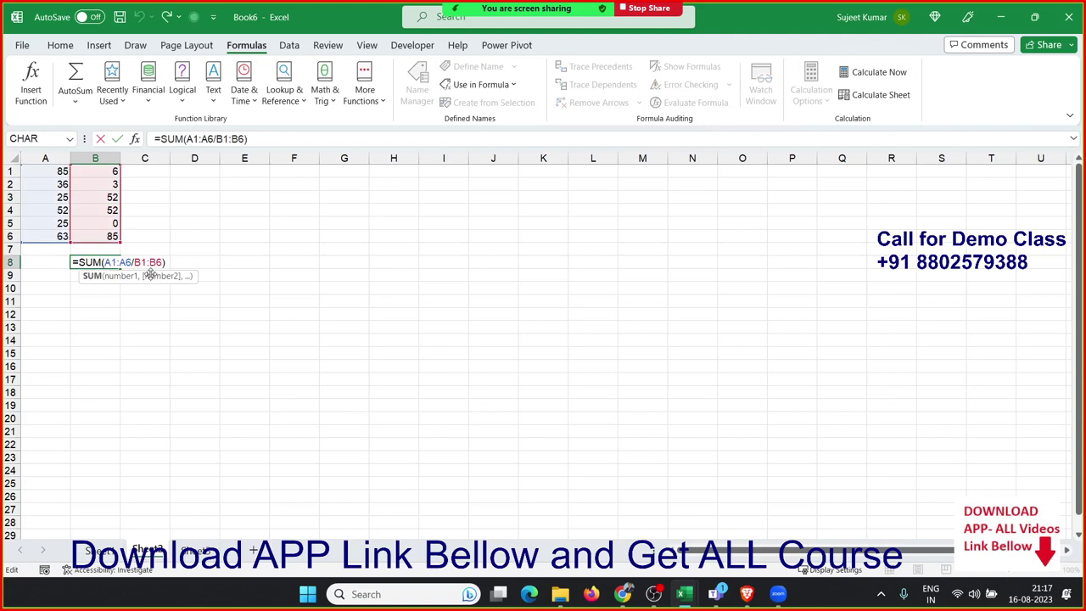
click(150, 275)
text(IF)
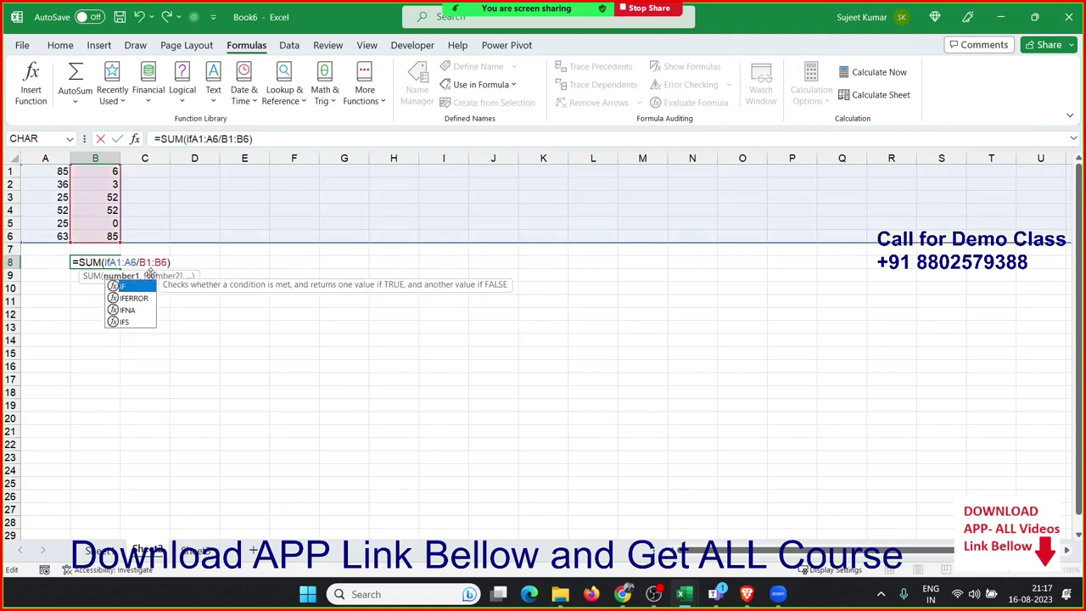
text(E)
key(Tab)
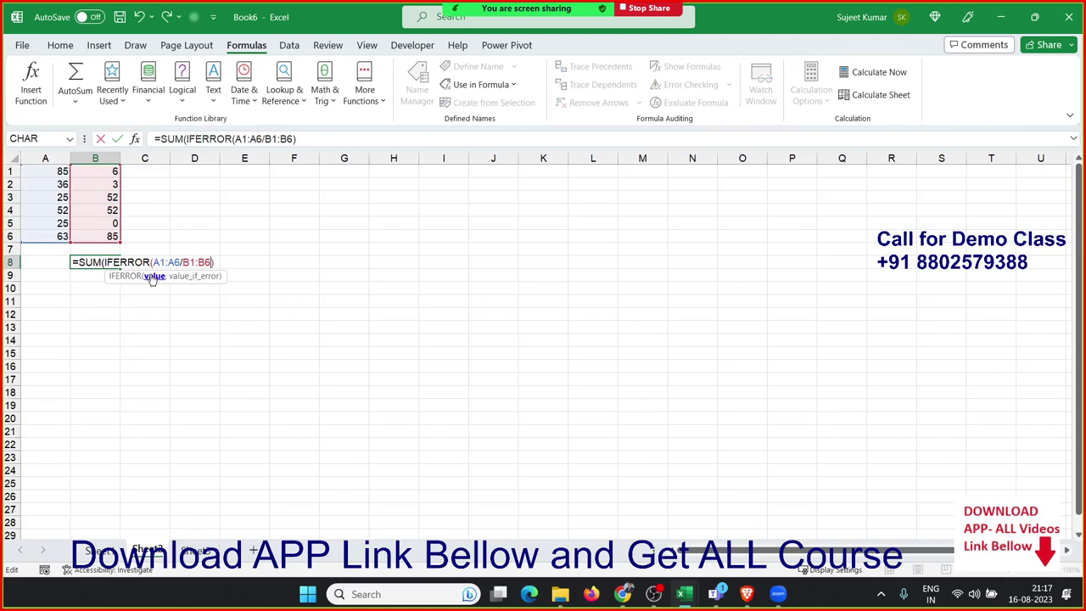
text(,)
text())
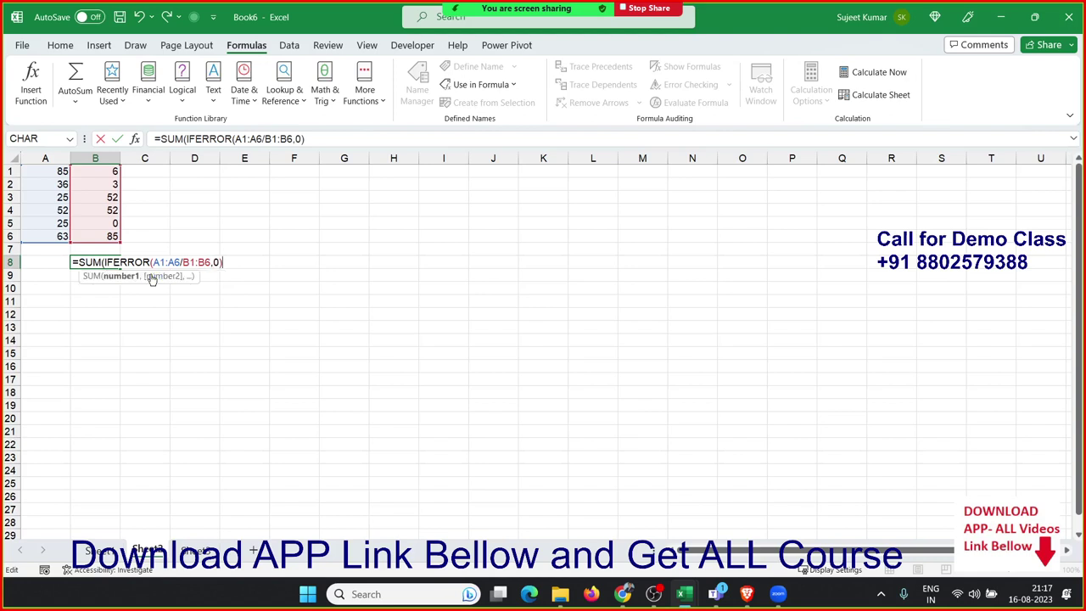
key(Return)
key(Up)
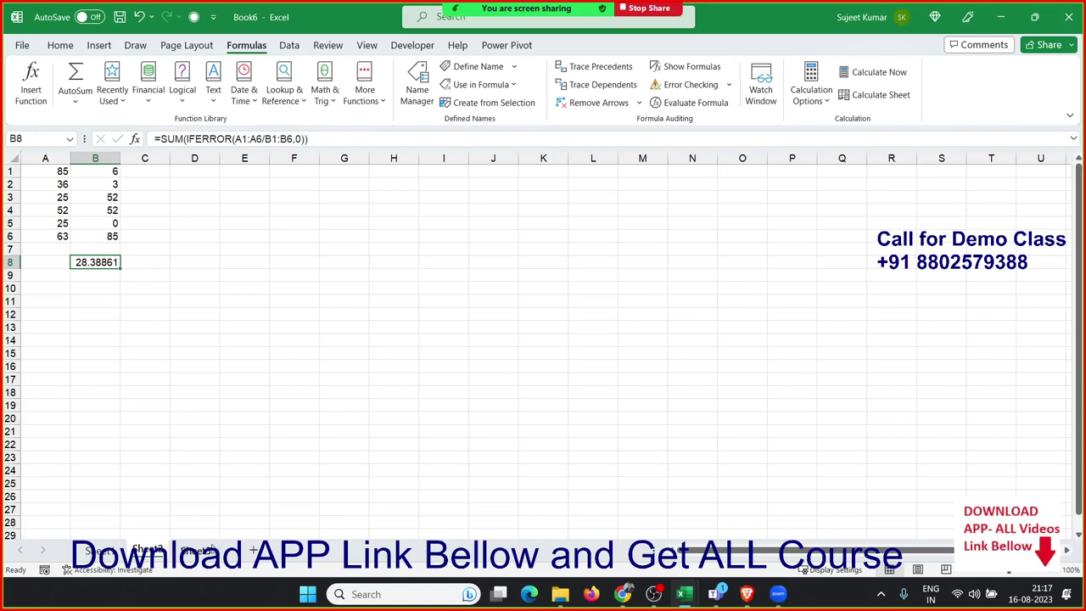
click(200, 551)
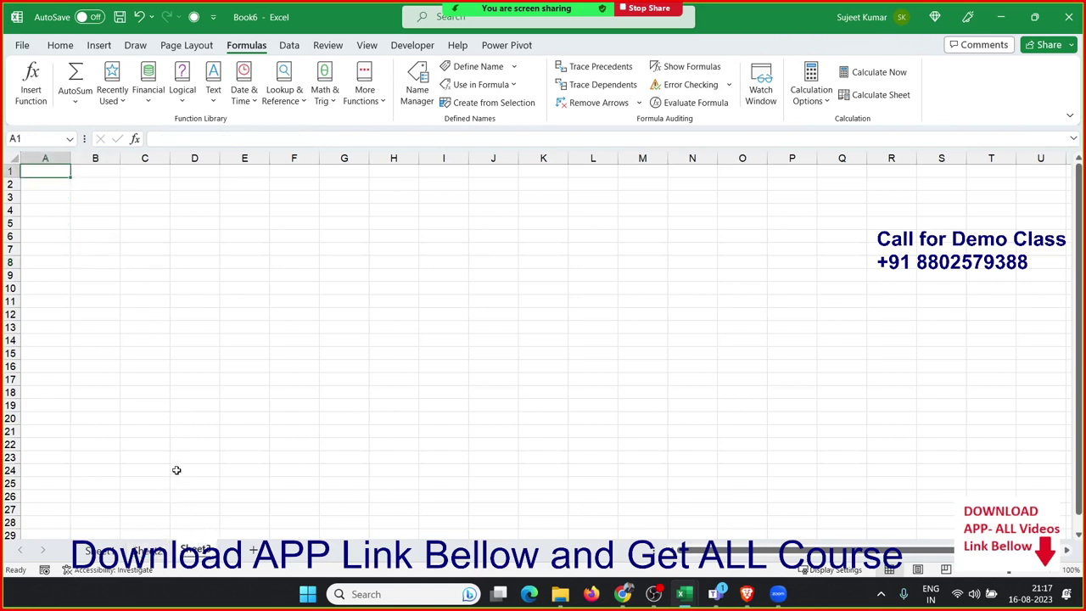
Step: Add a Name header in A1 and fill column A with a repeating list of names
text(Name)
key(Return)
text(Pu)
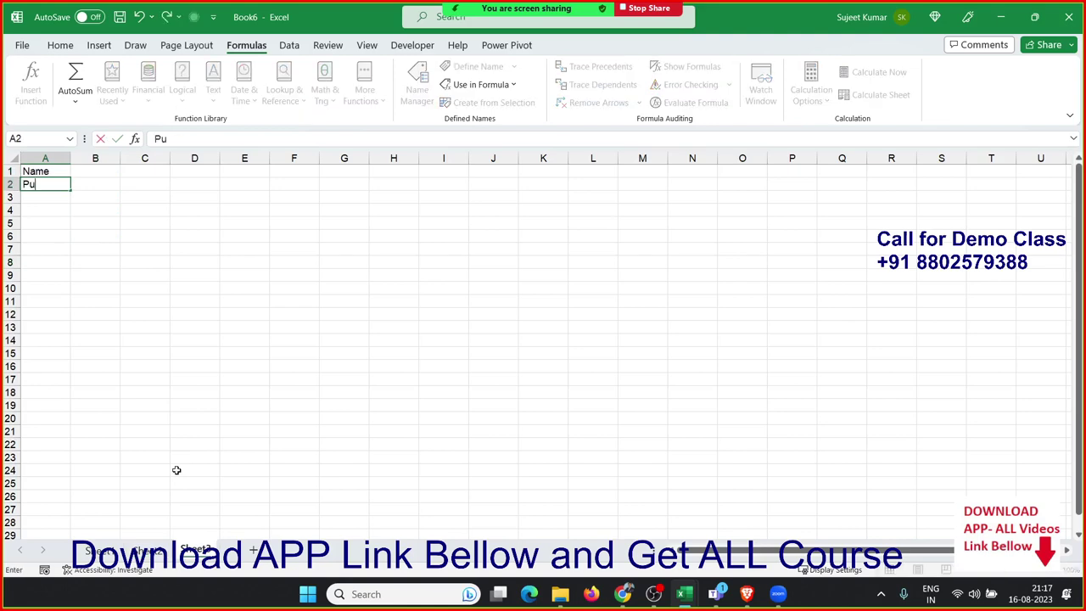
text(ja)
click(124, 340)
mouse_move(57, 197)
mouse_down()
mouse_move(80, 250)
mouse_move(112, 581)
mouse_move(137, 536)
mouse_up()
click(56, 189)
key(ctrl+Home)
Step: Add a Sales header in B1 and fill =RANDBETWEEN(10,90) down the Sales column
key(Right)
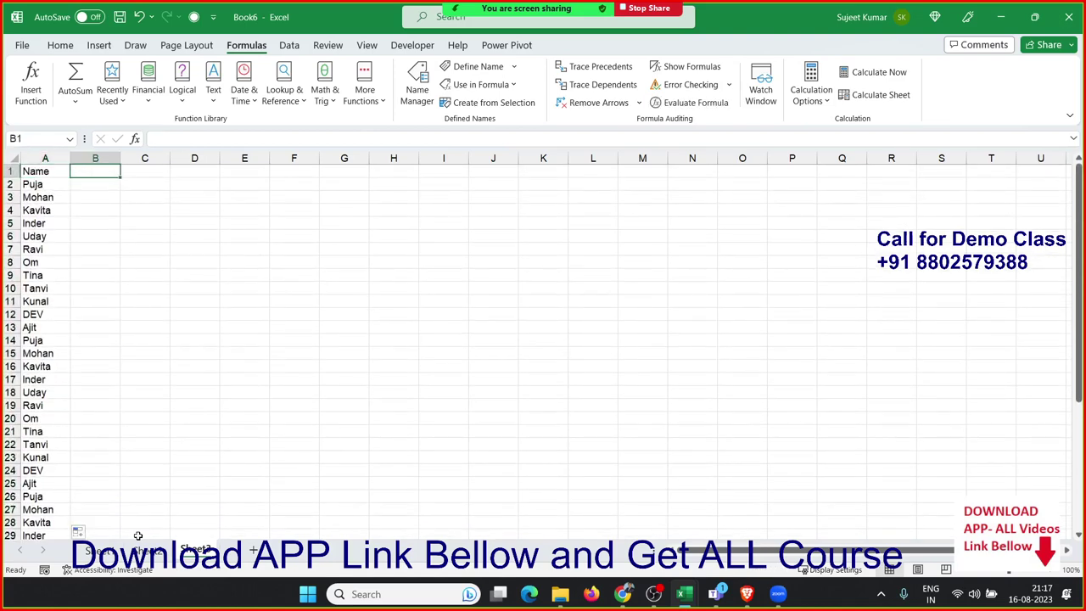
text(Sales)
key(Return)
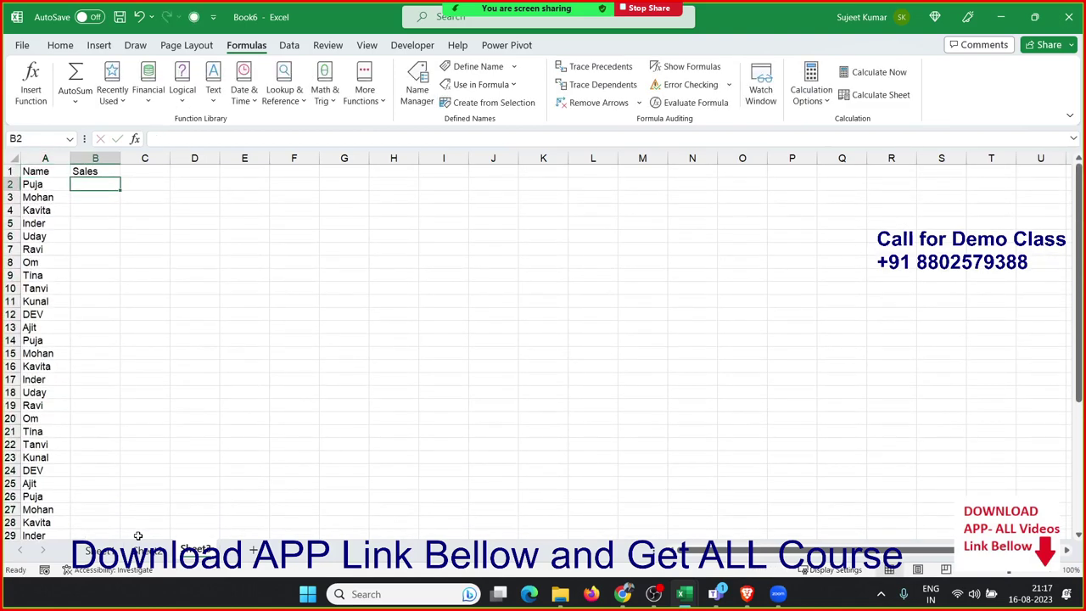
text(=rand)
key(Down)
key(Down)
key(Tab)
text(10)
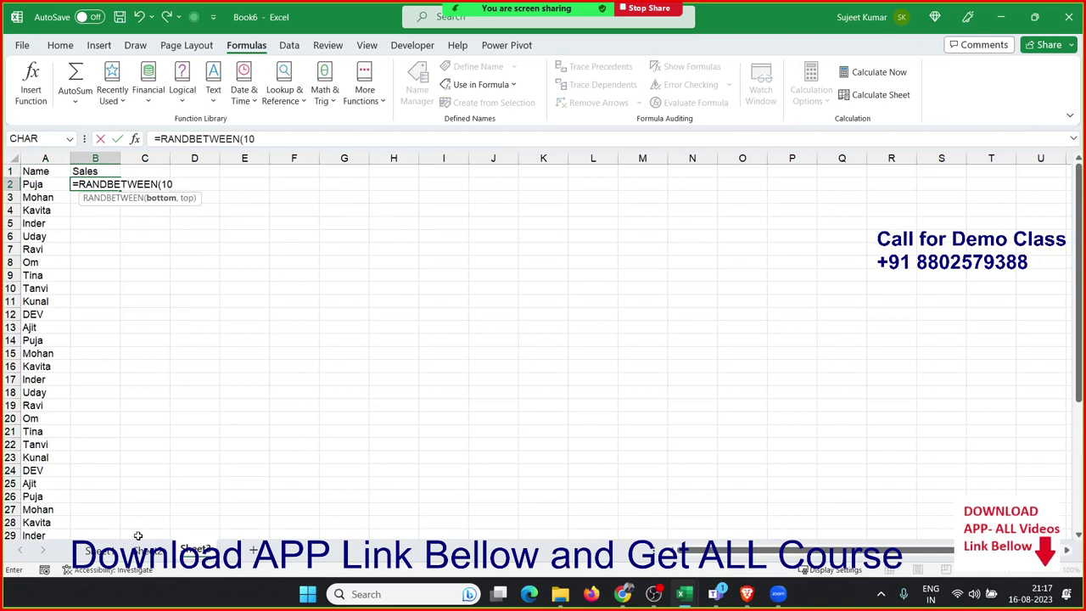
text(,90)
key(Return)
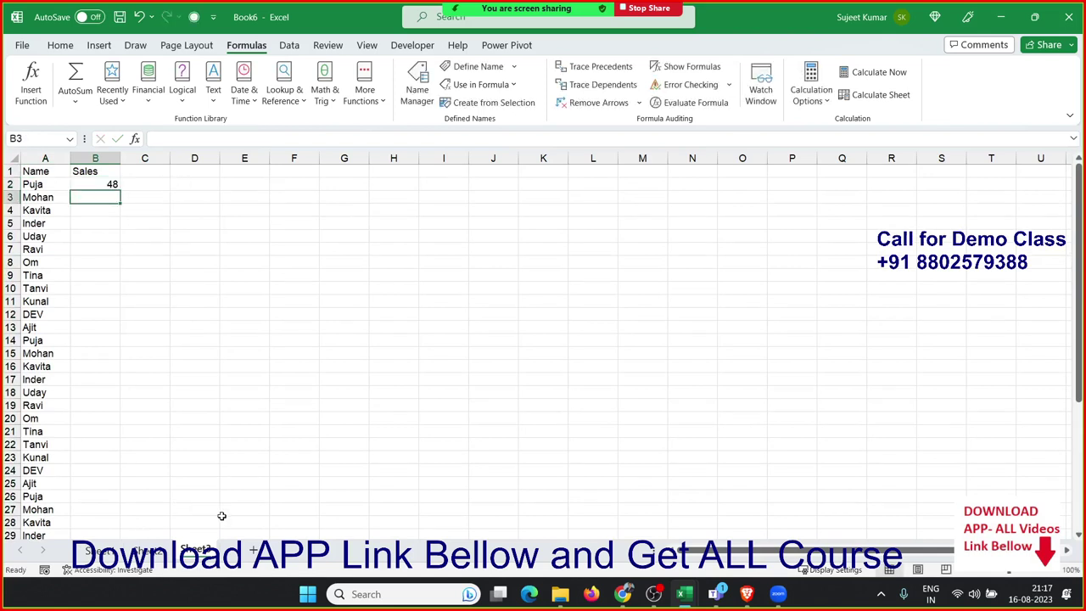
click(109, 186)
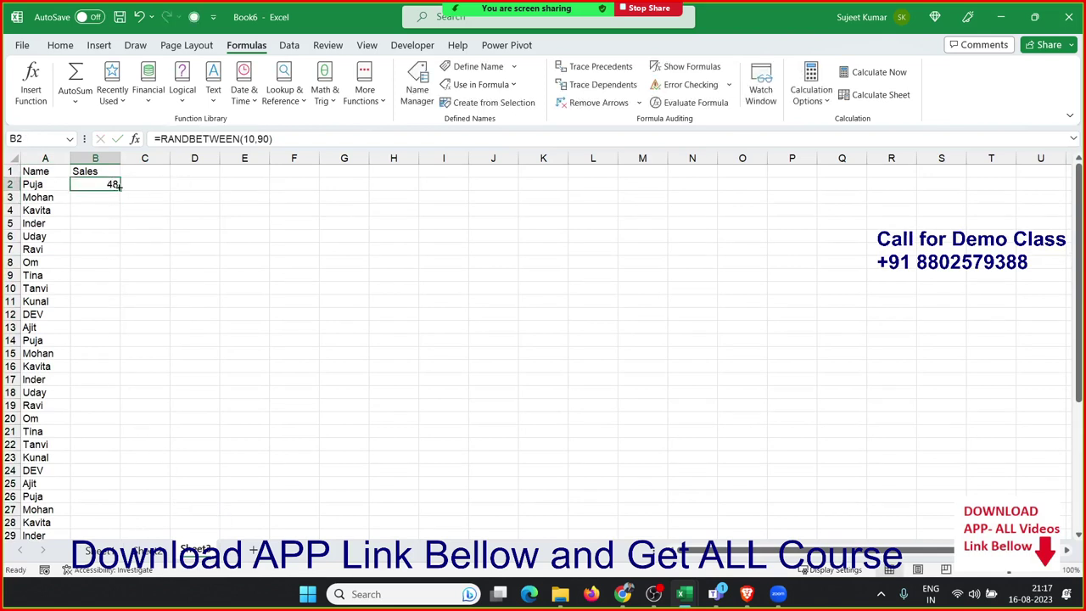
double_click(119, 186)
Step: Copy the Sales column and paste it back as fixed values
key(ctrl+c)
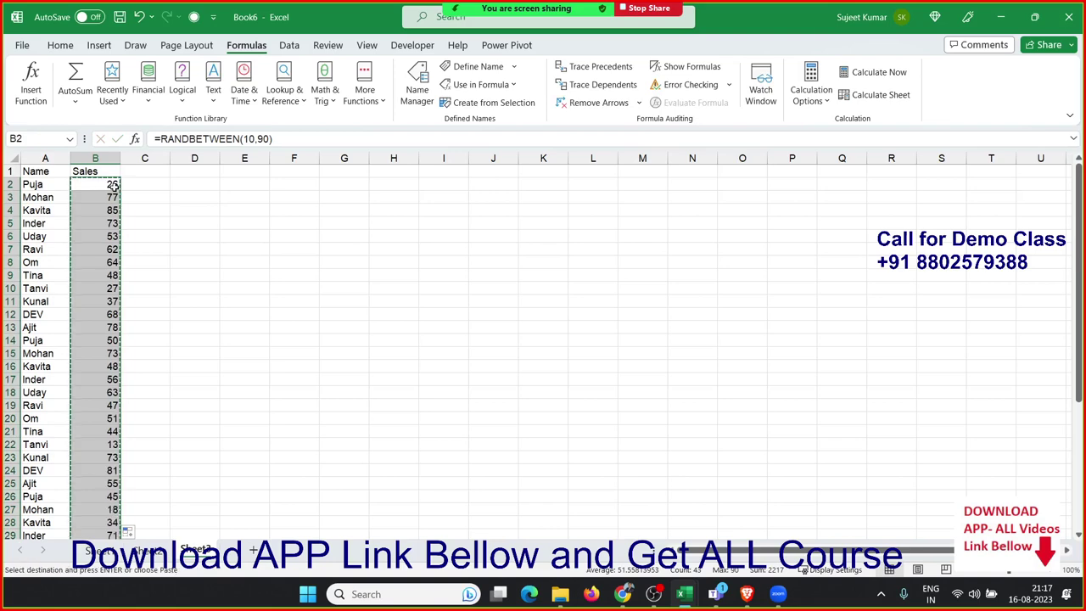
click(60, 46)
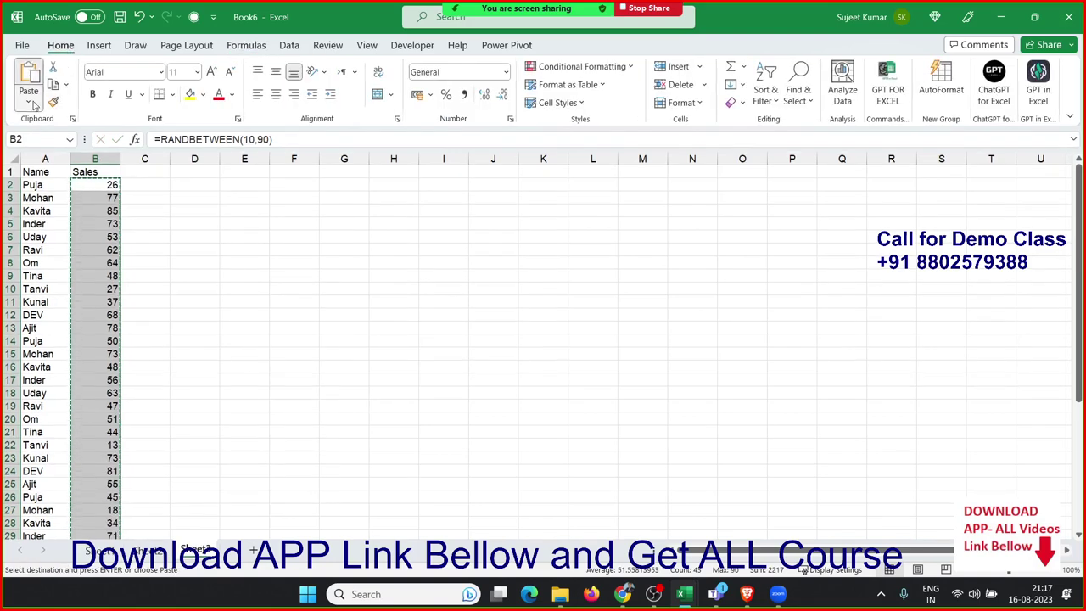
click(28, 101)
click(26, 211)
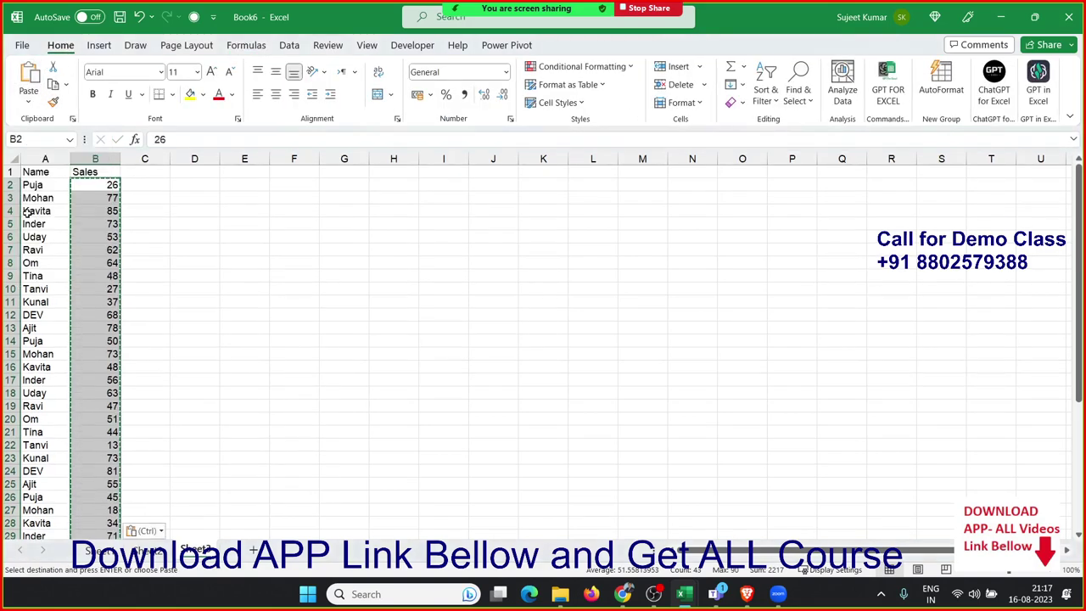
Step: Type one of the listed names into E3 as the lookup name
click(240, 197)
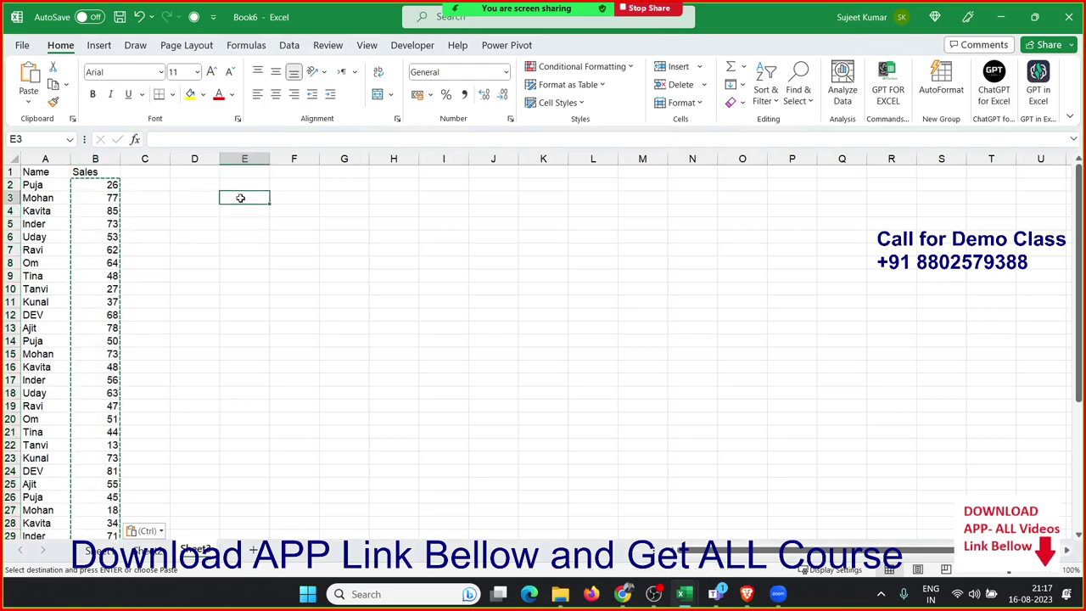
key(Escape)
text(Puja)
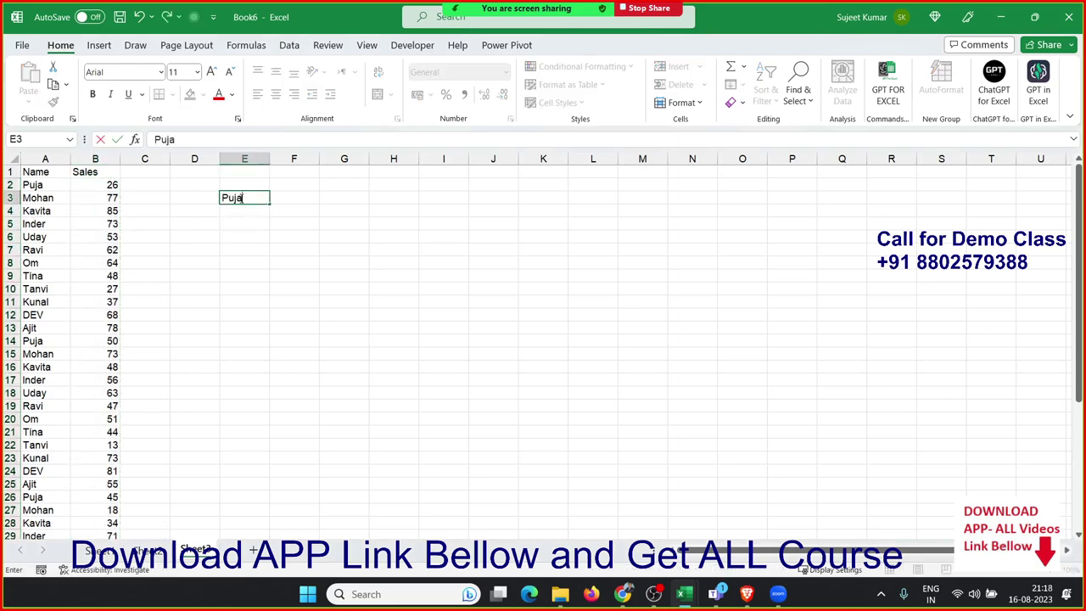
key(Tab)
Step: Start a SUMIF formula in F3 with all of column A as the range
text(=sum)
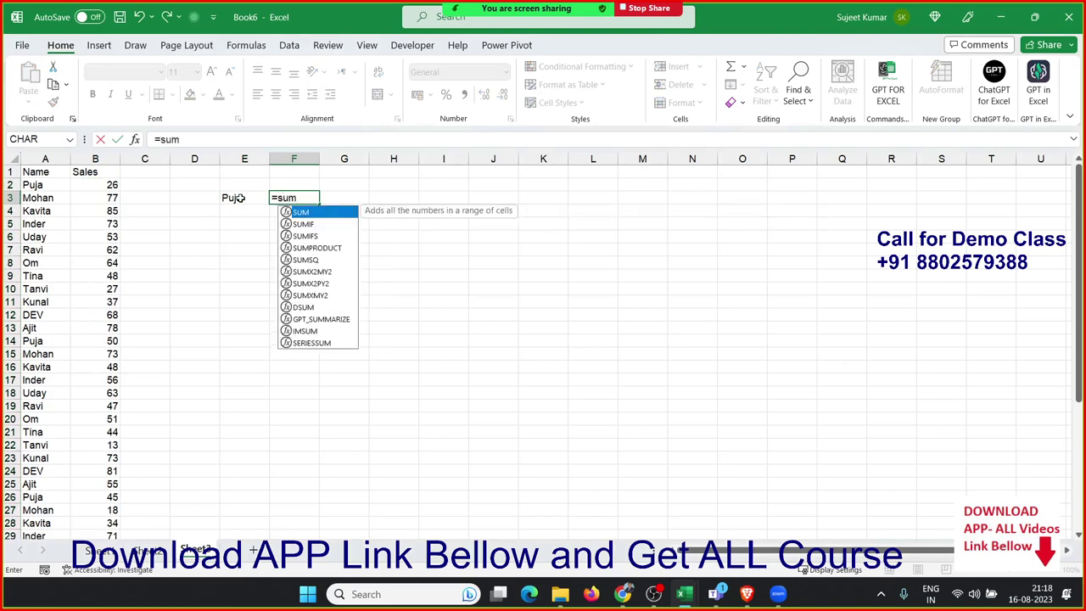
key(Tab)
key(BackSpace)
key(Down)
key(Tab)
key(Left)
key(Left)
key(Left)
Step: Complete F3 as =SUMIF(A:A,E3,B:B), totalling 174 for E3's name
key(Left)
key(Left)
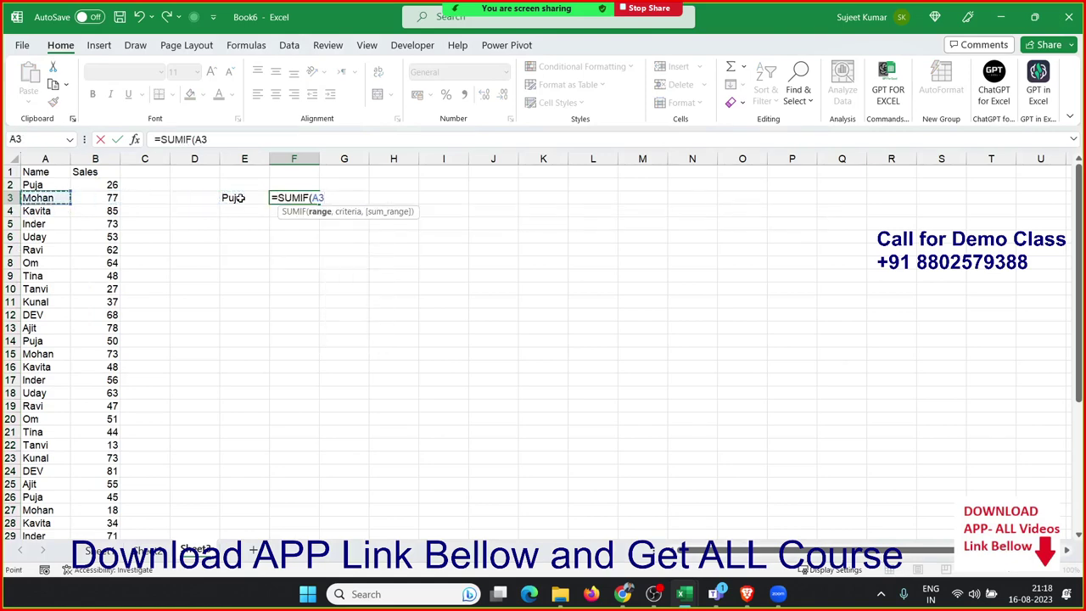
key(ctrl+space)
text(,)
key(Left)
text(,)
key(Left)
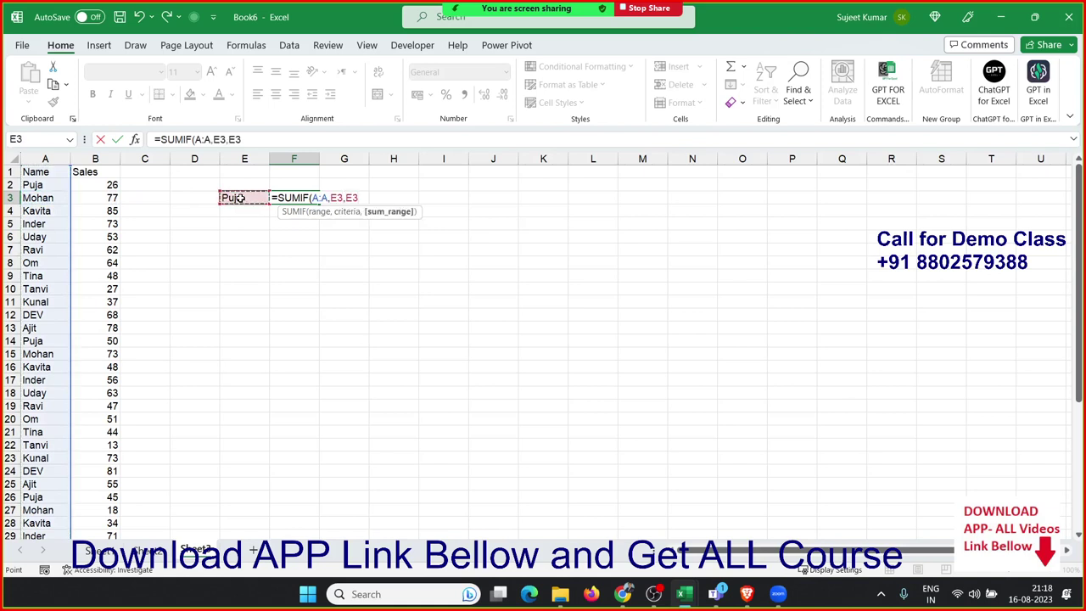
key(Left)
key(Left)
key(Left)
key(Left)
key(Right)
key(ctrl+space)
key(Return)
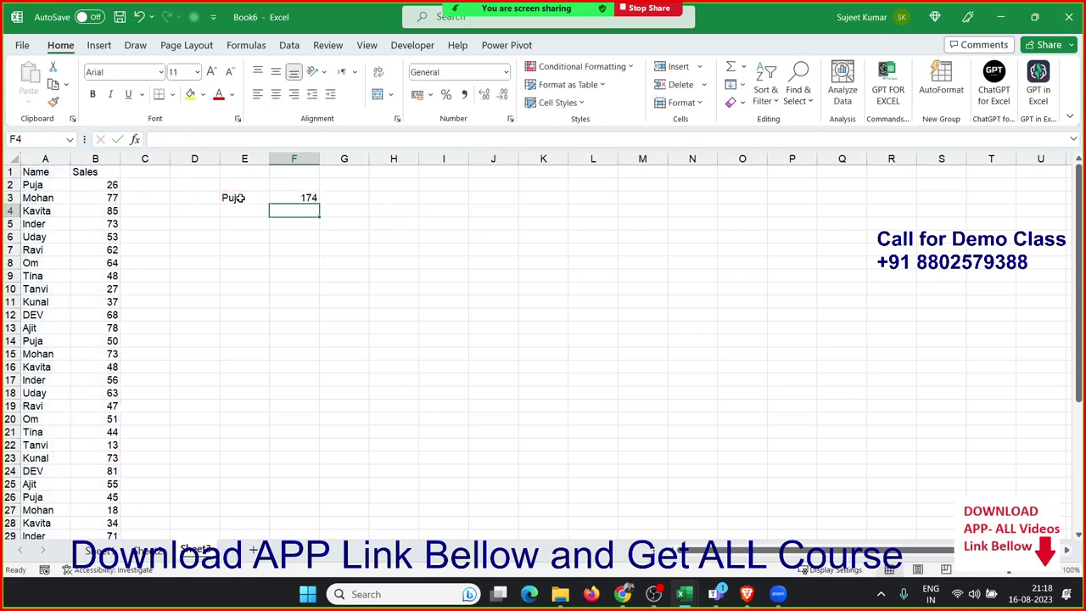
key(Up)
key(Down)
key(Down)
key(Left)
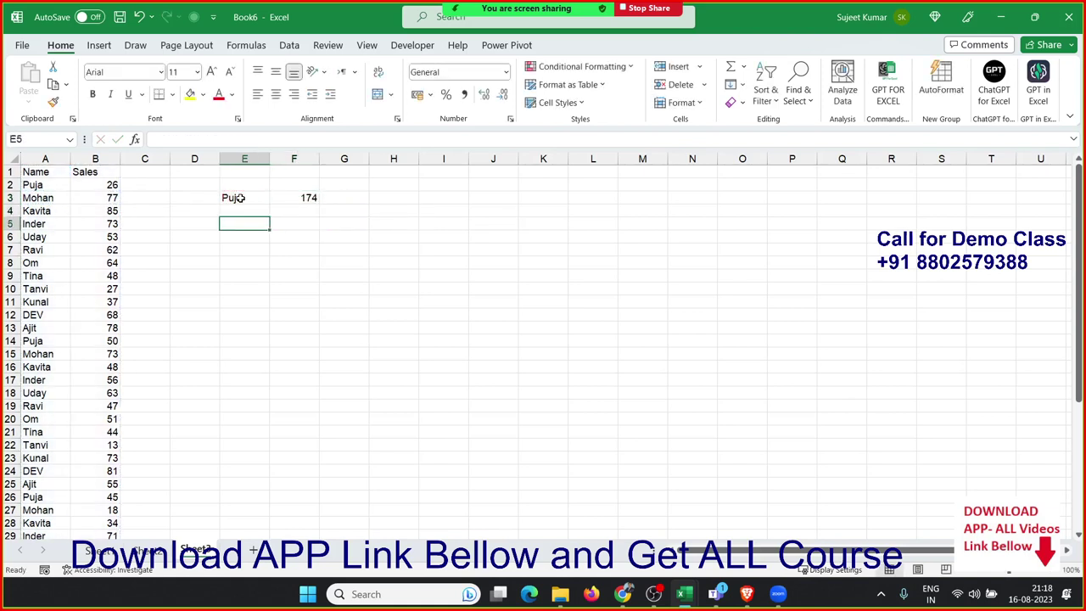
Step: Copy E3's name into E5 and autofill the following names across to G5
key(Up)
key(Up)
key(ctrl+c)
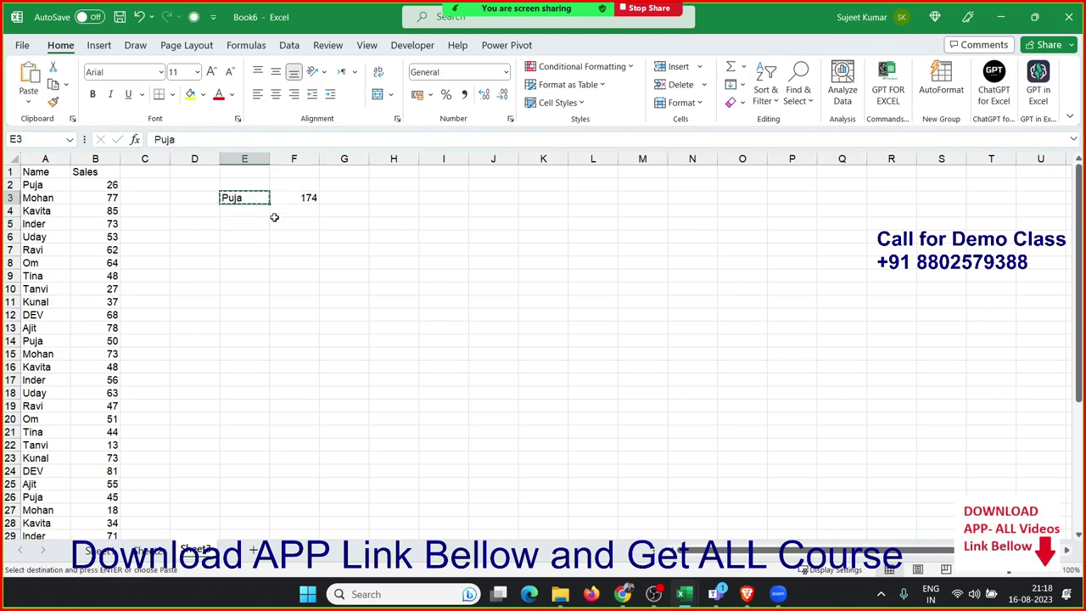
click(263, 222)
key(ctrl+v)
drag(269, 231, 356, 235)
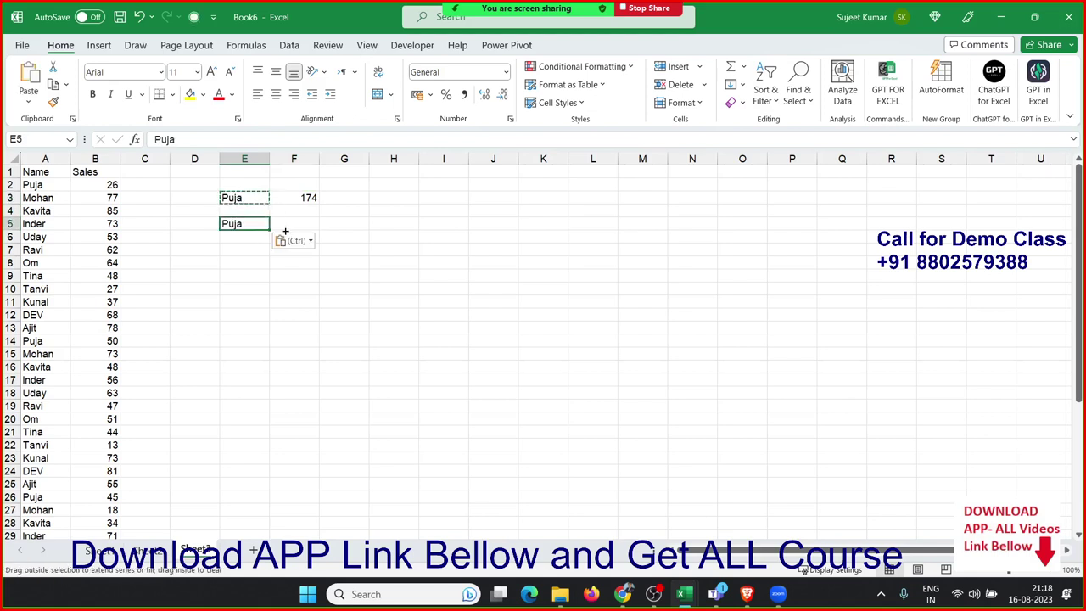
click(345, 277)
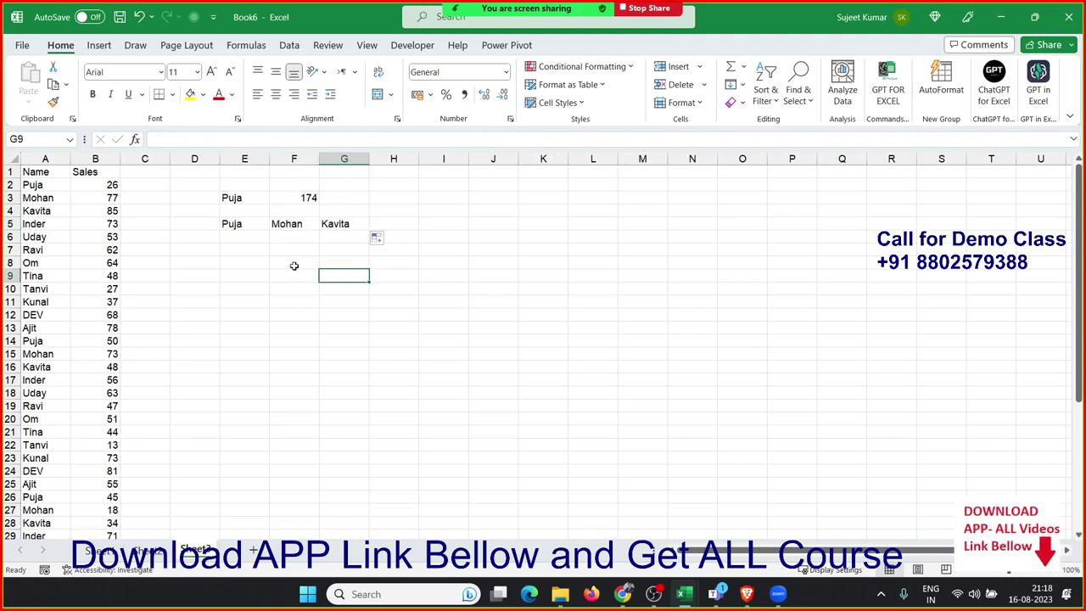
Step: Discard a stray SUM in H6 and begin a SUMIF in E6 over column A
click(412, 239)
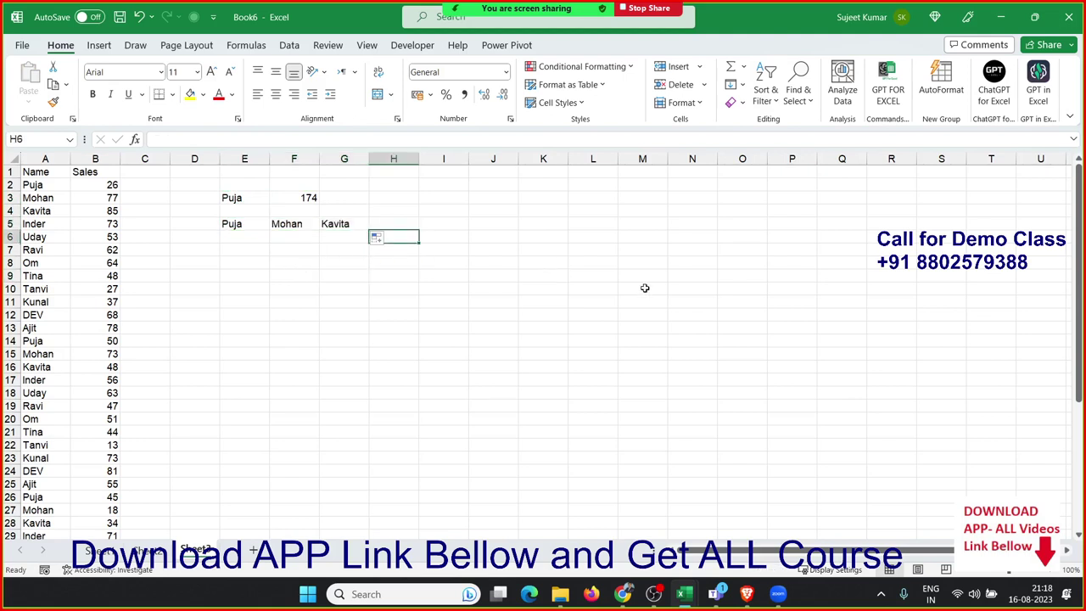
text(=)
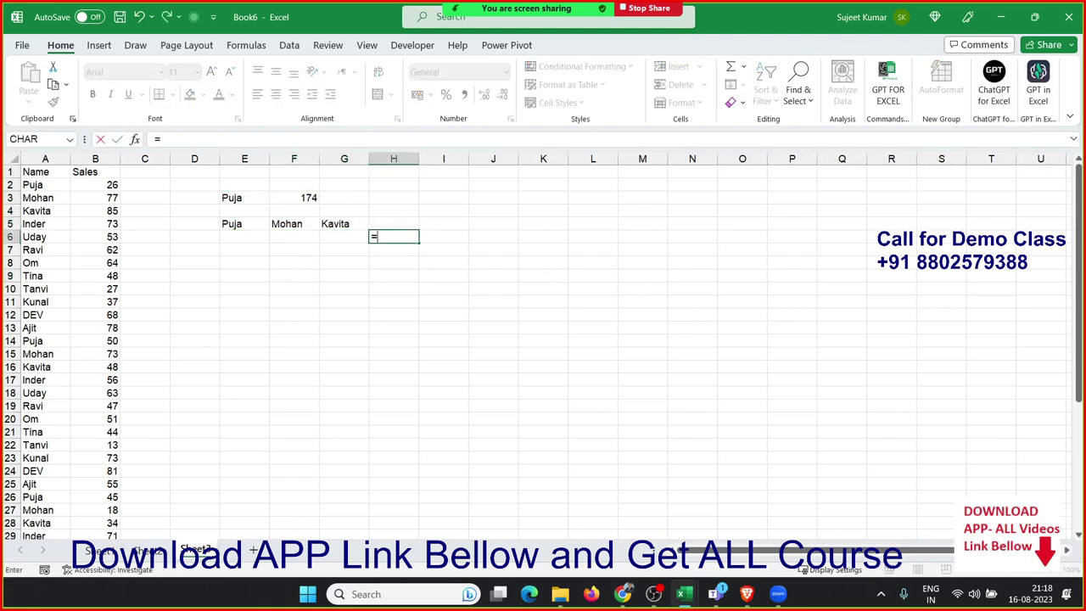
text(sum)
key(Tab)
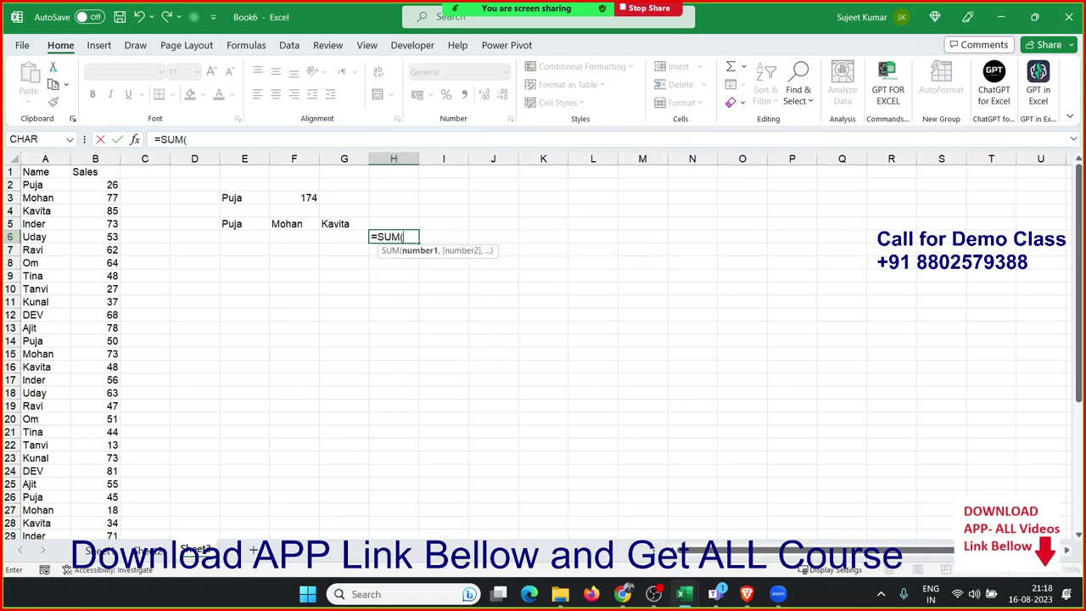
key(Escape)
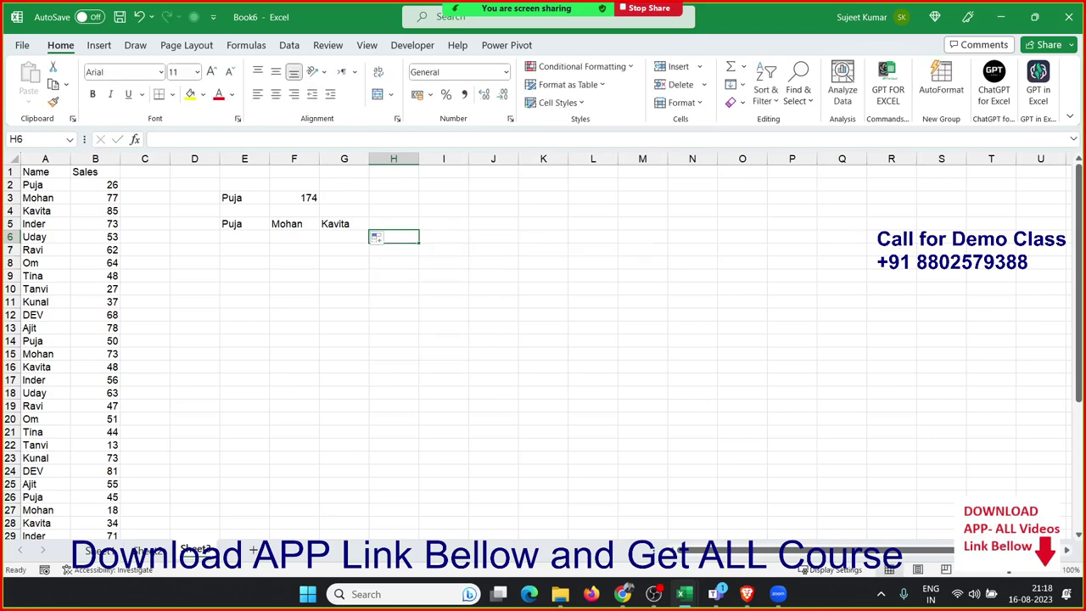
key(Left)
key(Left)
key(Left)
text(=)
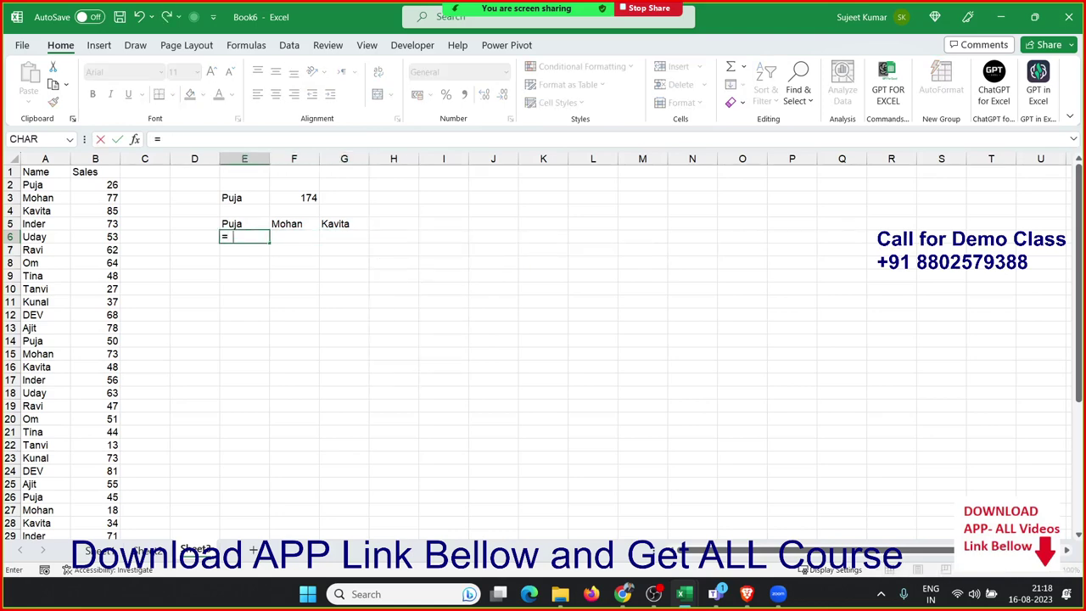
text(sum)
key(Down)
key(Down)
key(Up)
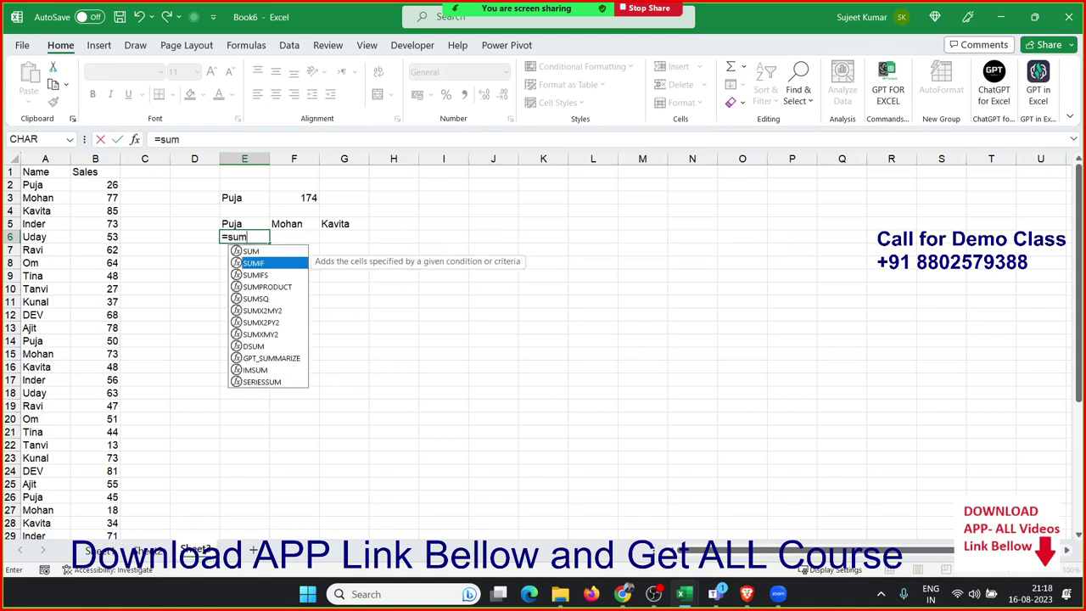
key(Tab)
key(Left)
key(Left)
key(Left)
key(Left)
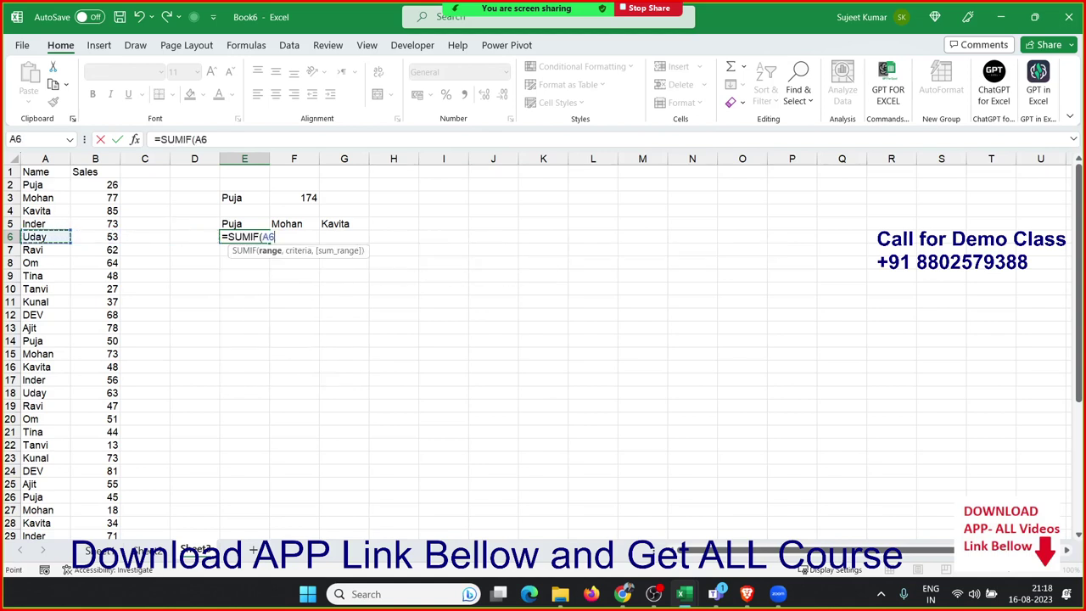
key(ctrl+space)
Step: Finish E6 as =SUMIF(A:A,E5:G5,B:B), spilling totals 174, 198 and 201
text(,)
key(Up)
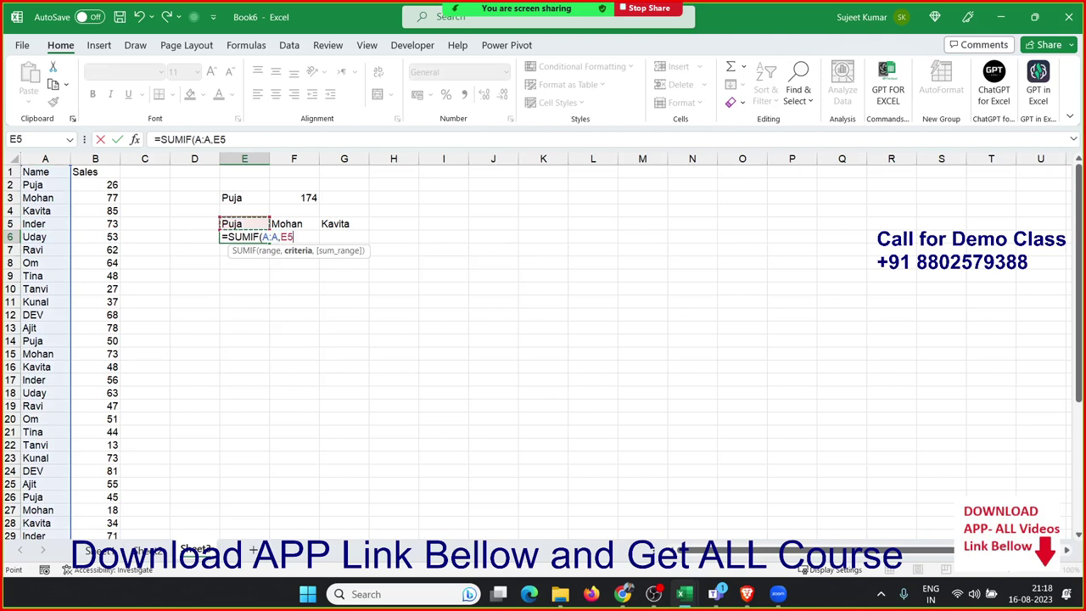
key(shift+Right)
key(shift+Right)
text(,)
key(Left)
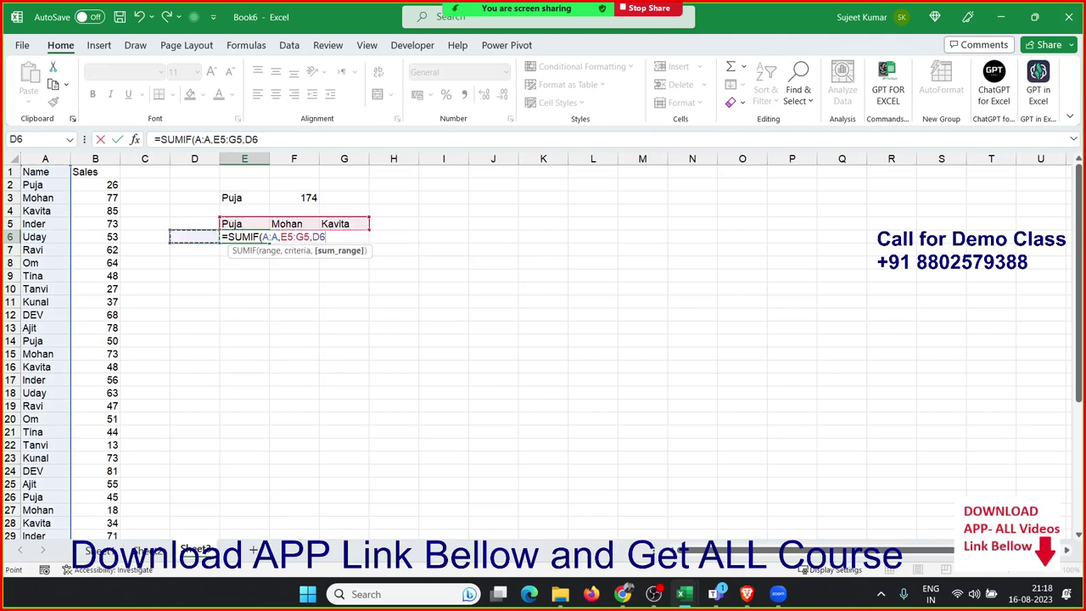
key(Left)
key(Left)
key(ctrl+space)
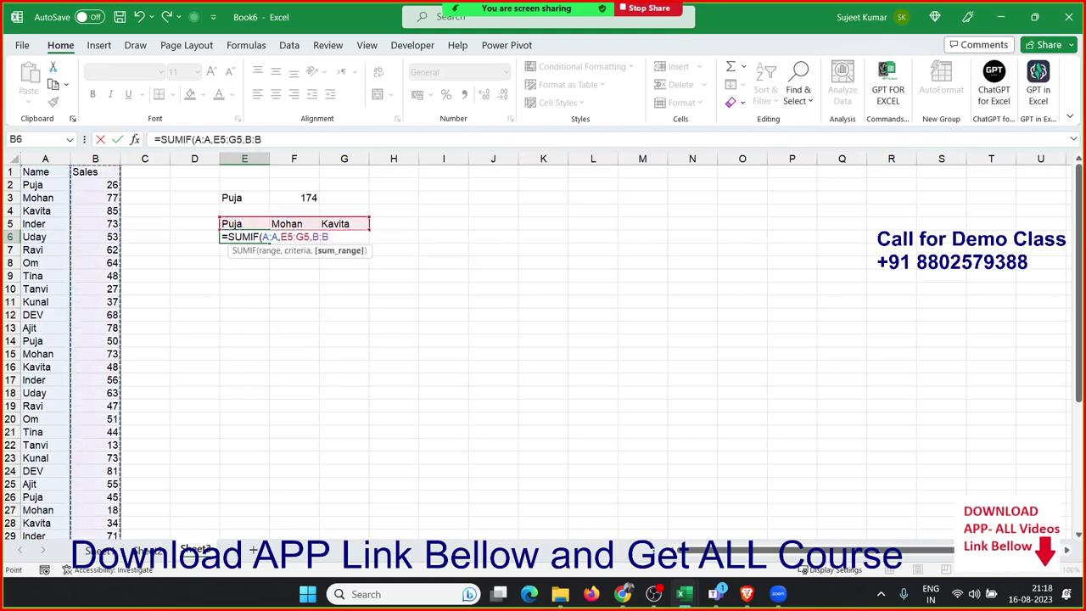
key(Return)
key(Up)
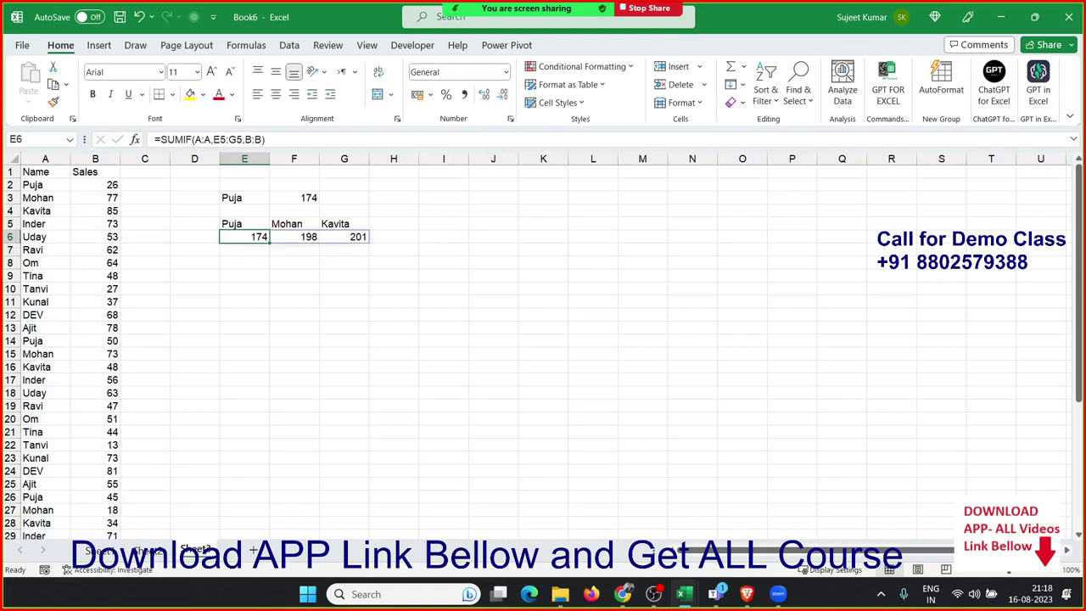
key(Right)
key(Right)
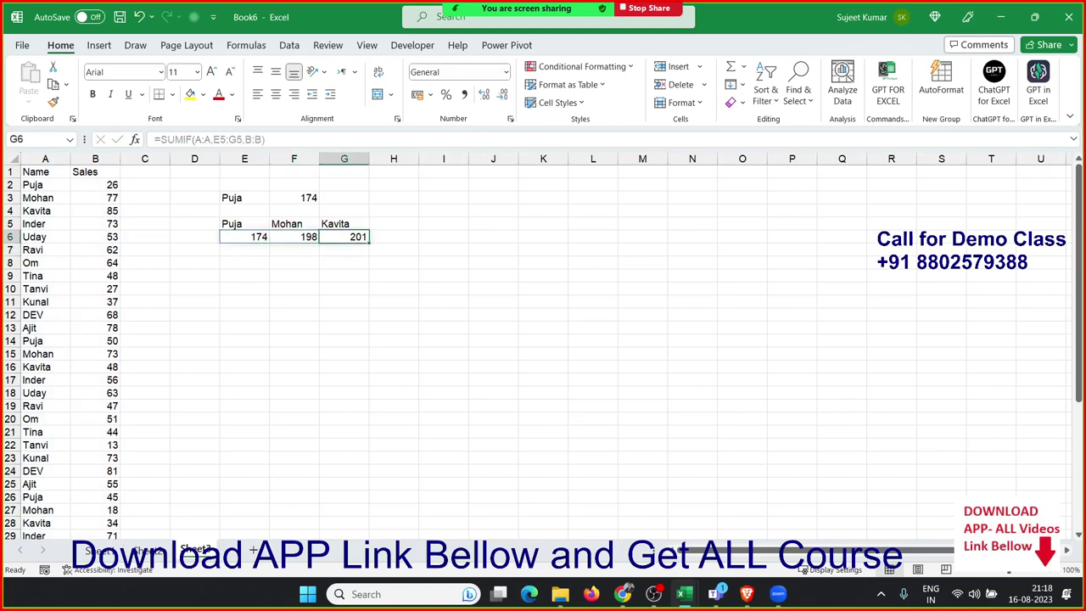
key(Left)
key(Left)
key(Left)
Step: Enter the label Total in E8
key(Down)
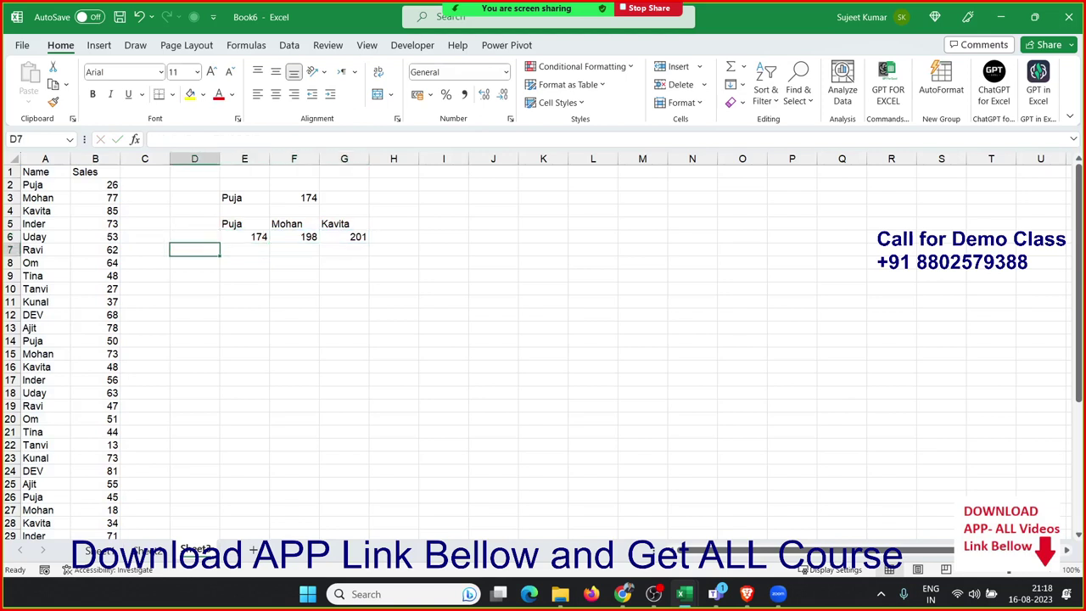
key(Down)
key(Right)
text(Total)
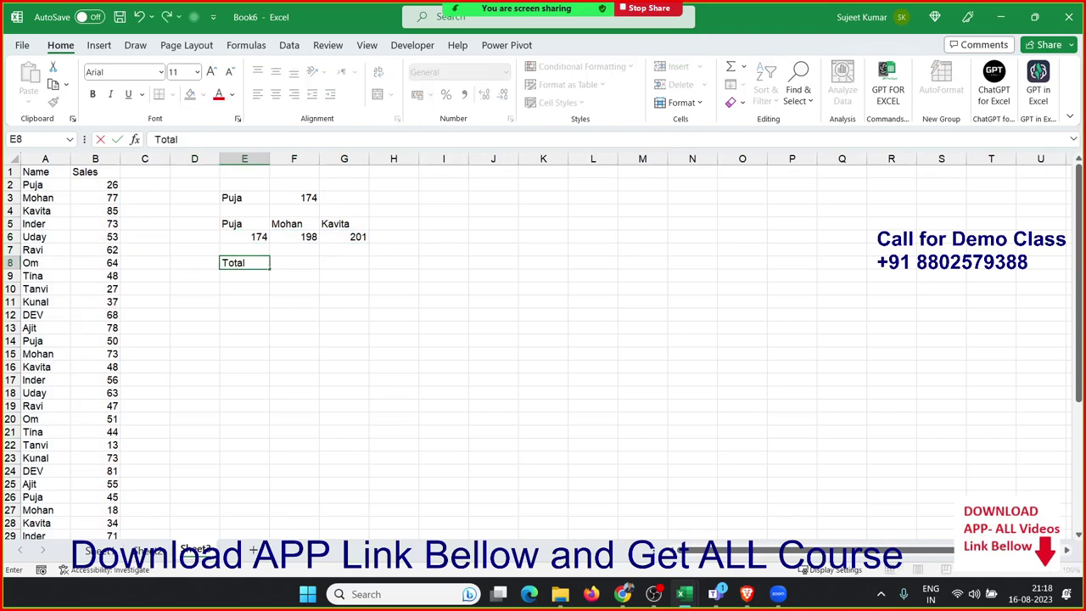
key(Tab)
Step: Start F8's formula as SUM wrapping SUMIF, with column A as the range
text(=sum)
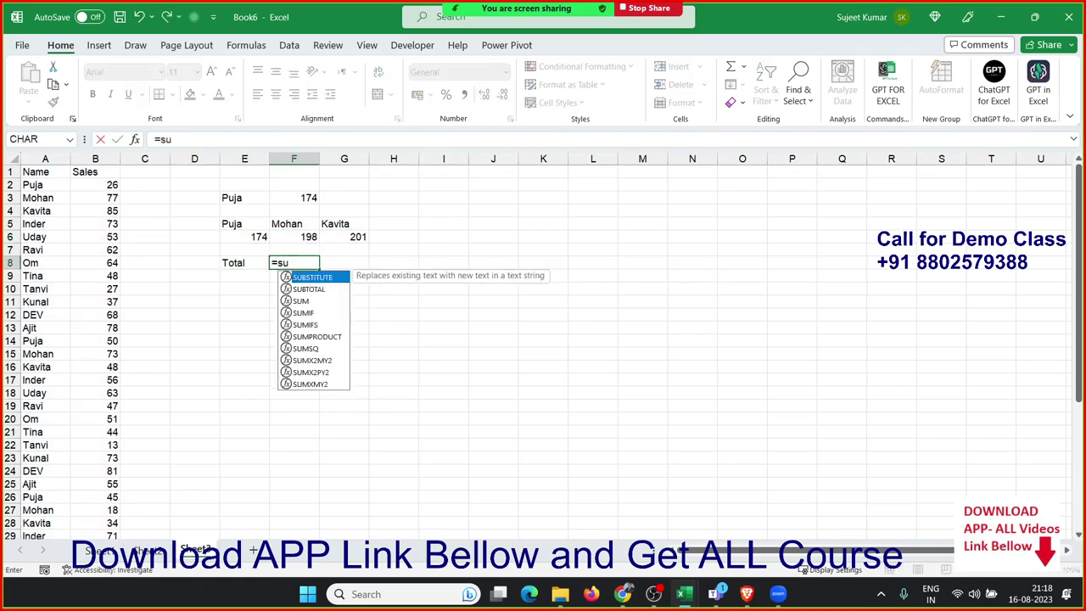
key(Tab)
text(su)
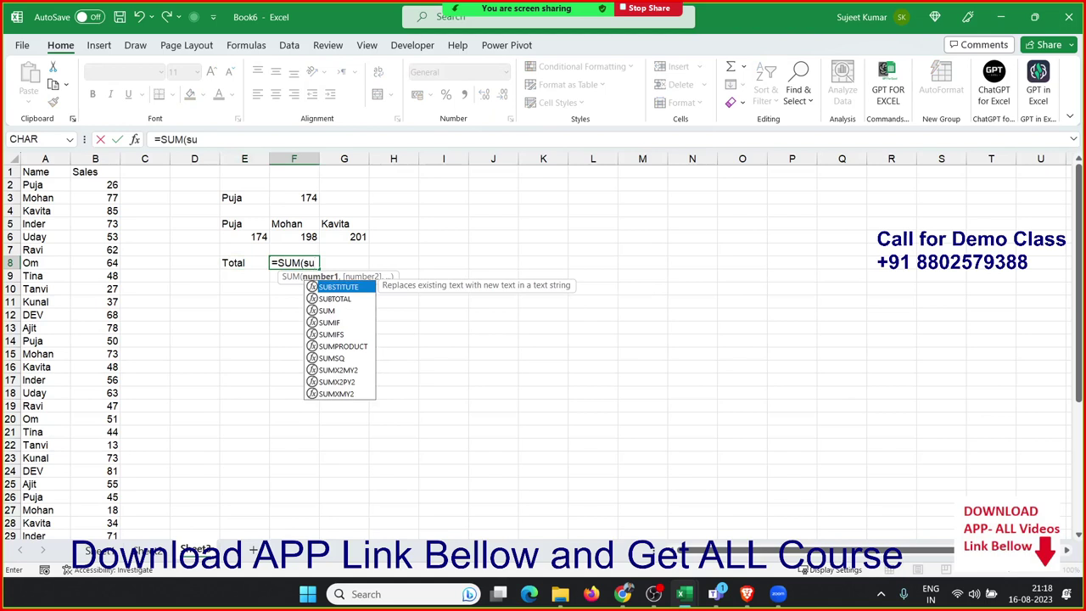
key(Down)
key(Down)
key(Down)
key(Tab)
key(Left)
key(Left)
key(Left)
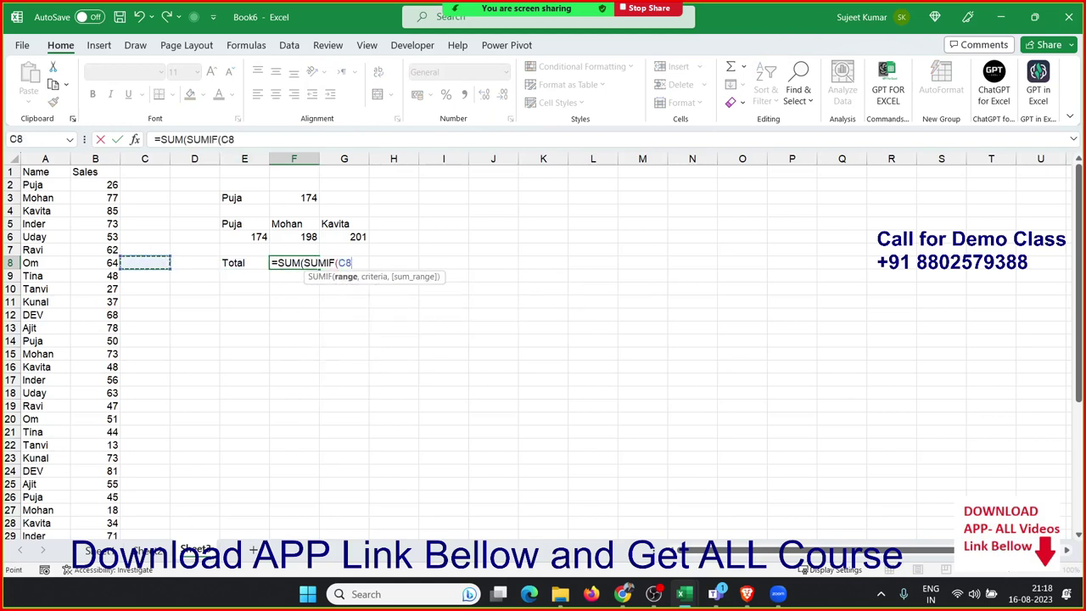
key(Left)
key(Left)
key(ctrl+space)
Step: Finish F8 as =SUM(SUMIF(A:A,E5:G5,B:B)), giving a combined 573
text(,)
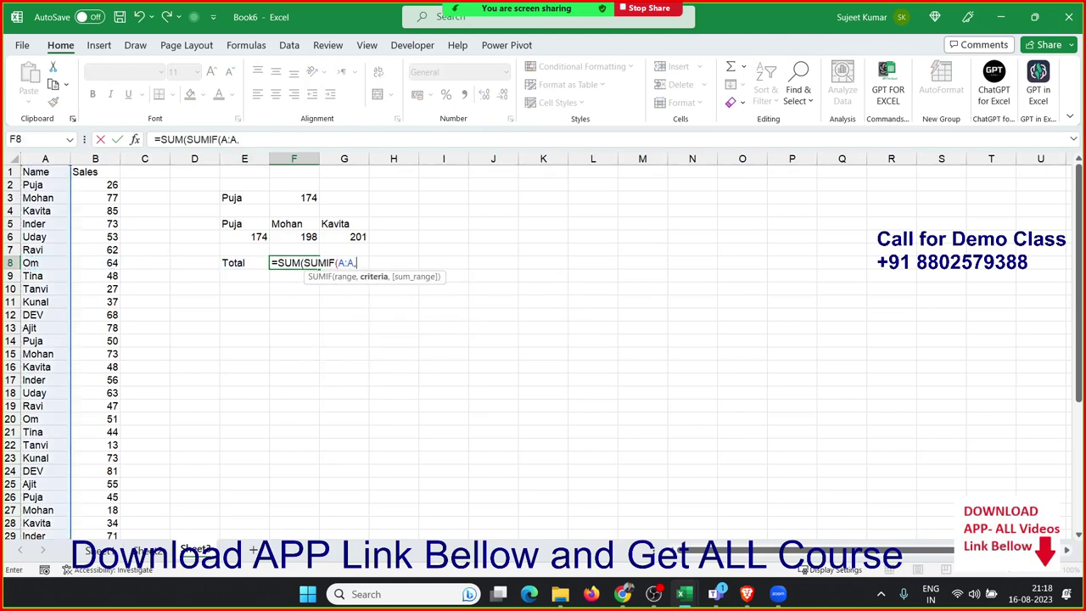
key(Up)
key(Up)
key(Up)
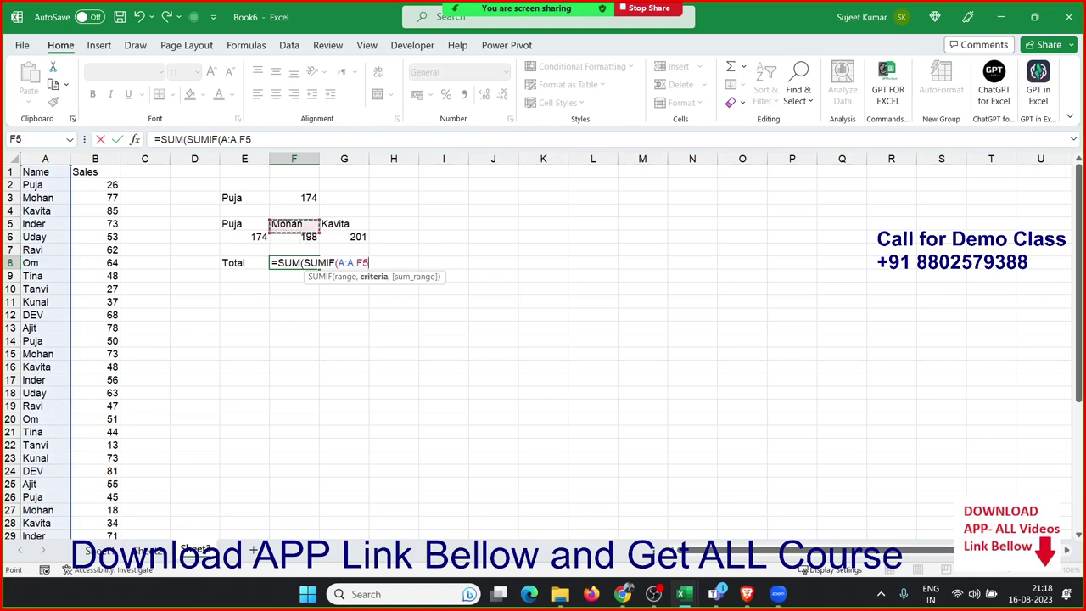
key(Left)
key(shift+Right)
key(shift+Right)
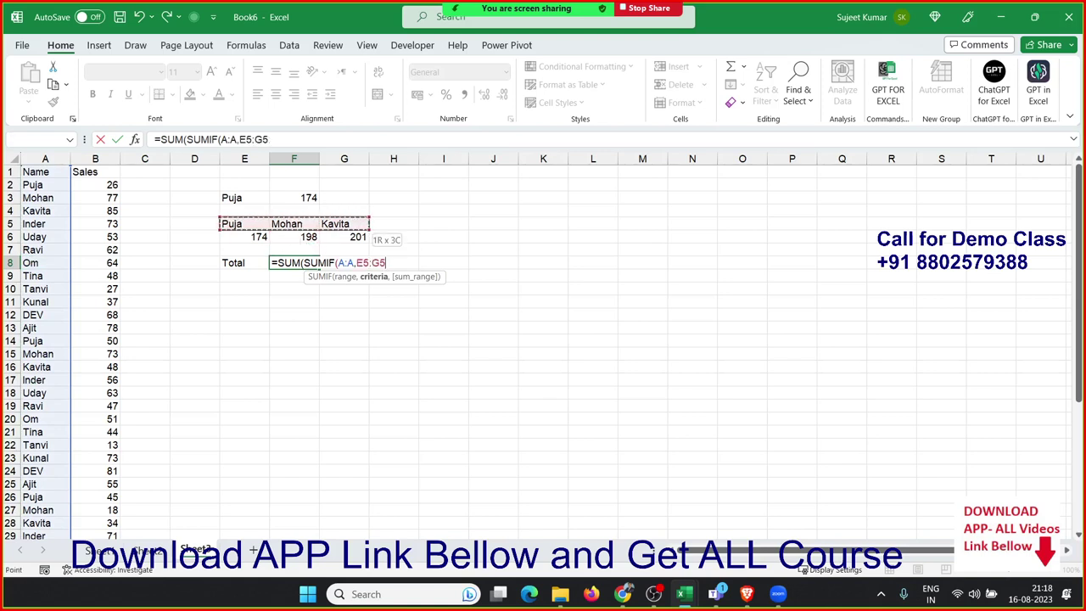
text(,)
key(Left)
key(Left)
key(Left)
key(Left)
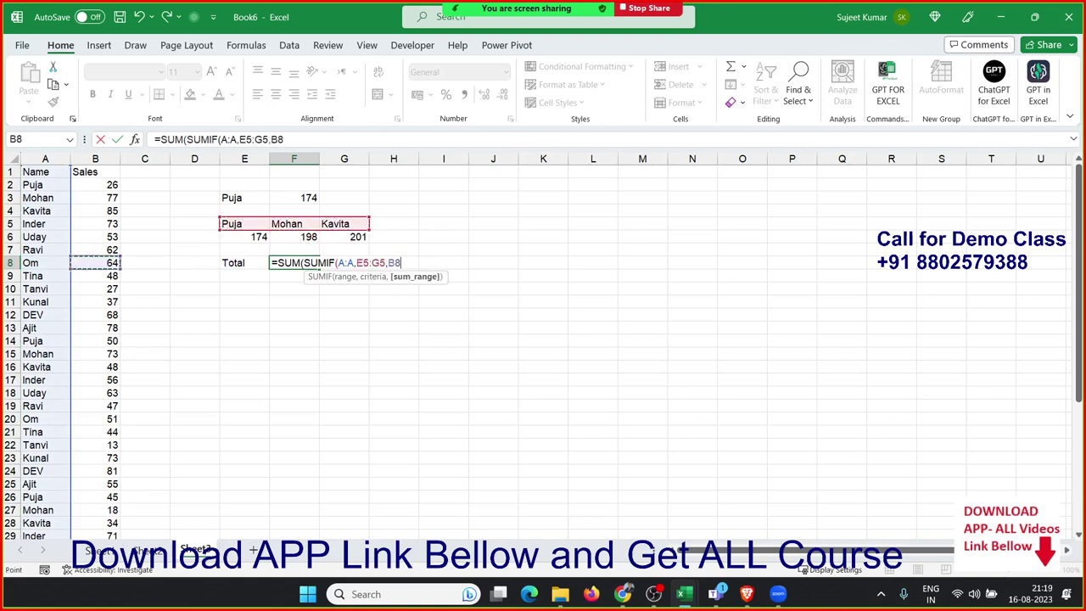
key(ctrl+space)
text())
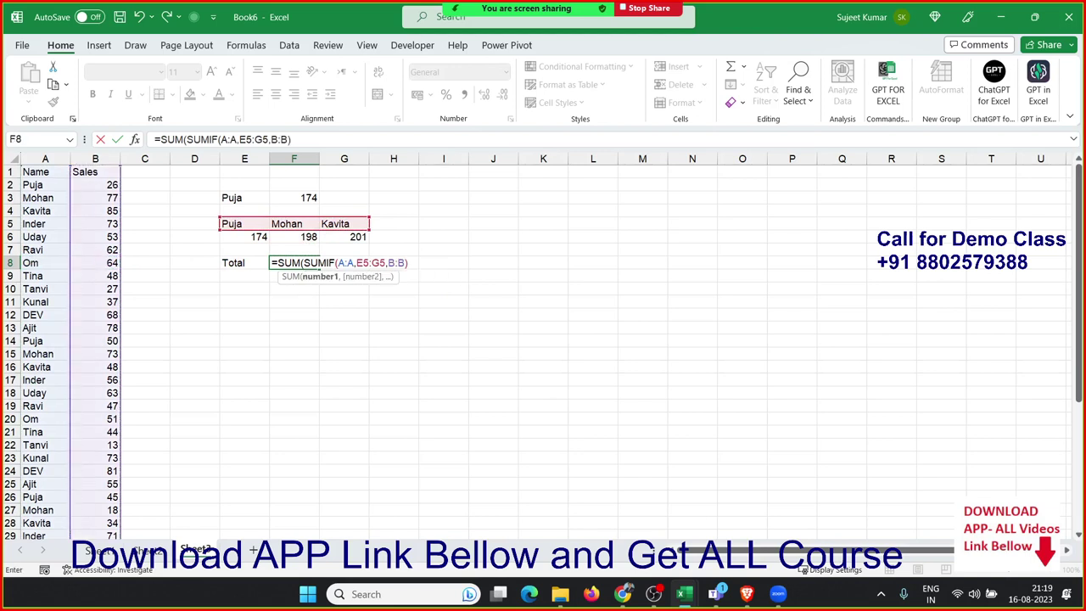
key(Return)
key(Return)
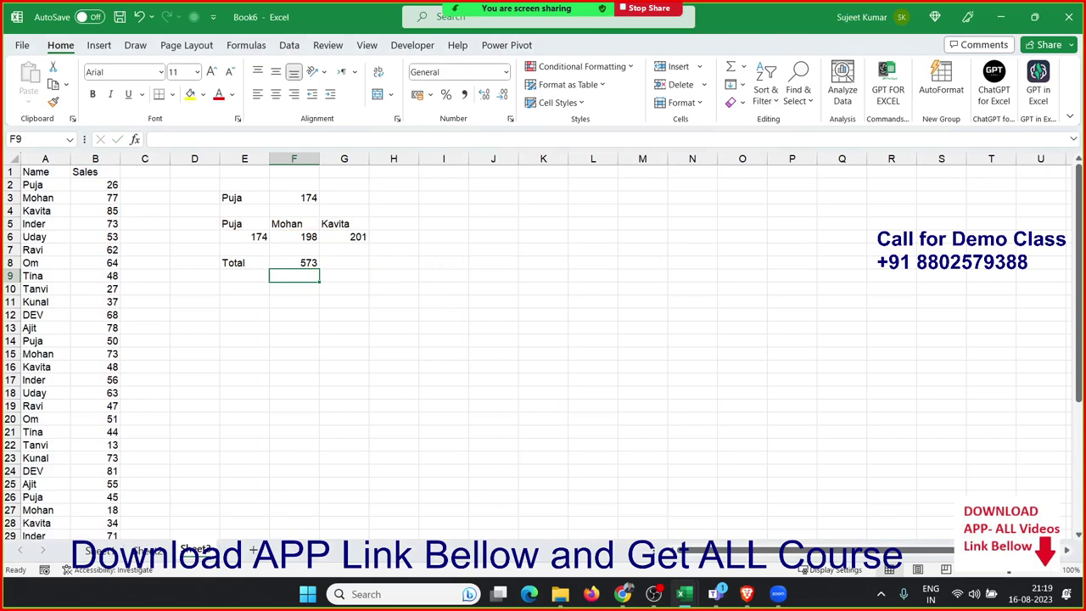
click(293, 262)
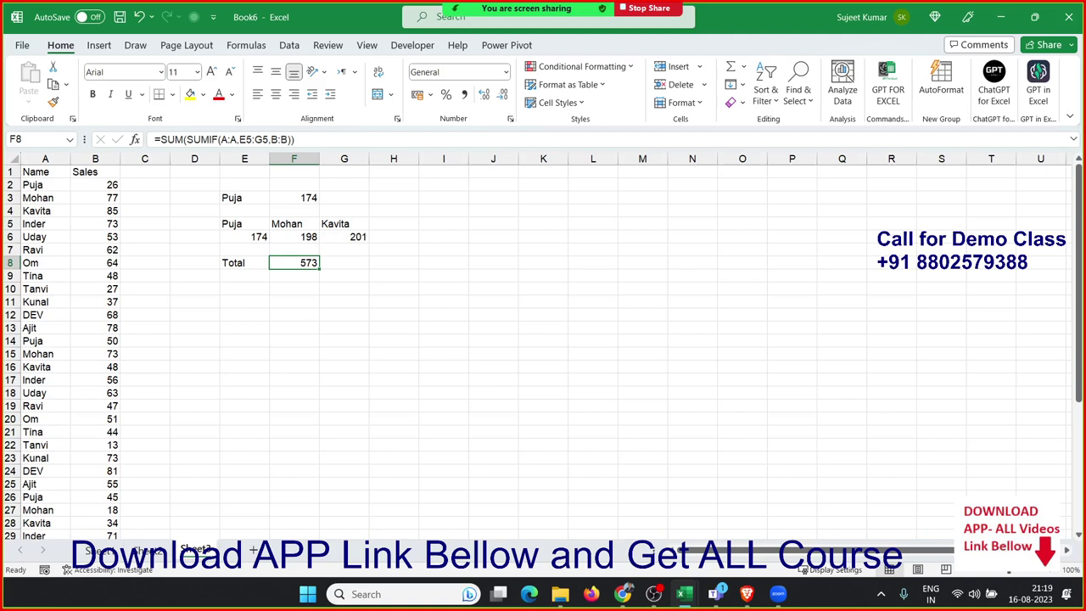
Step: Enter the heading Top in H11 with ranks 1 to 5 in H12:H16
click(380, 300)
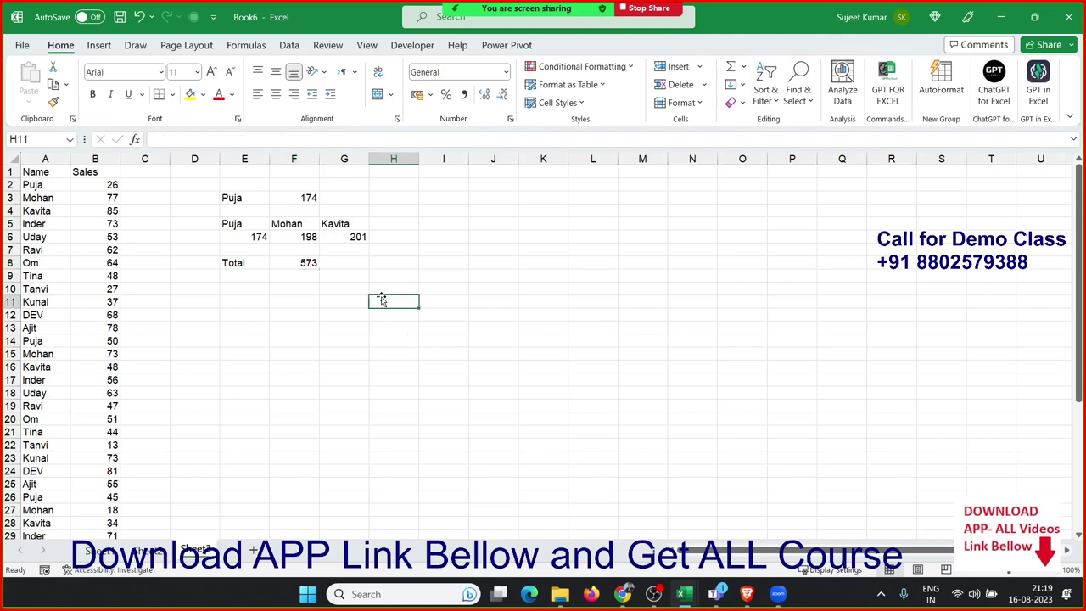
text(To)
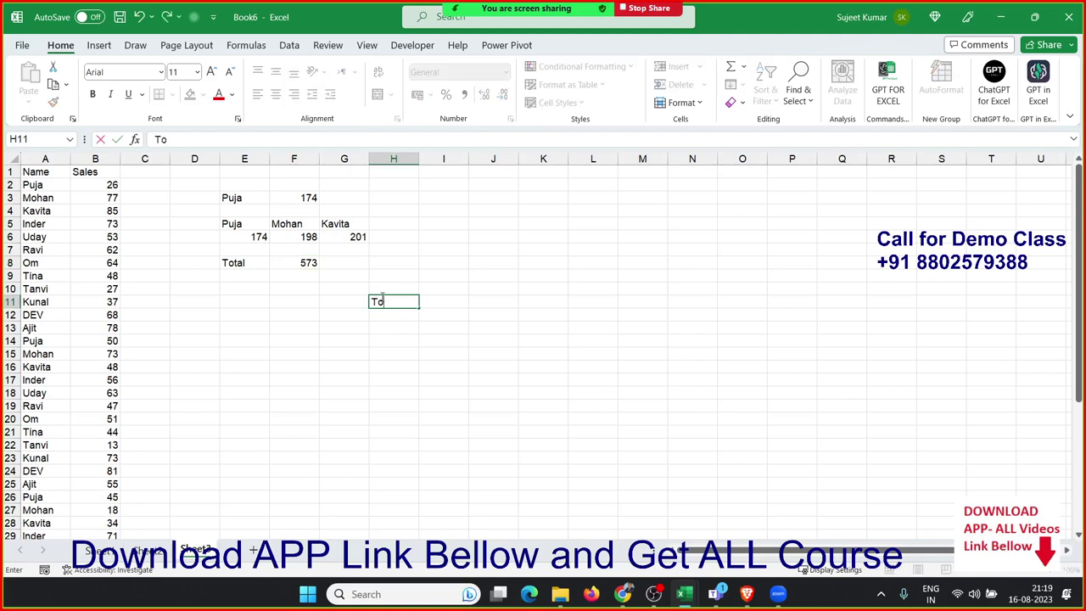
text(p)
key(Return)
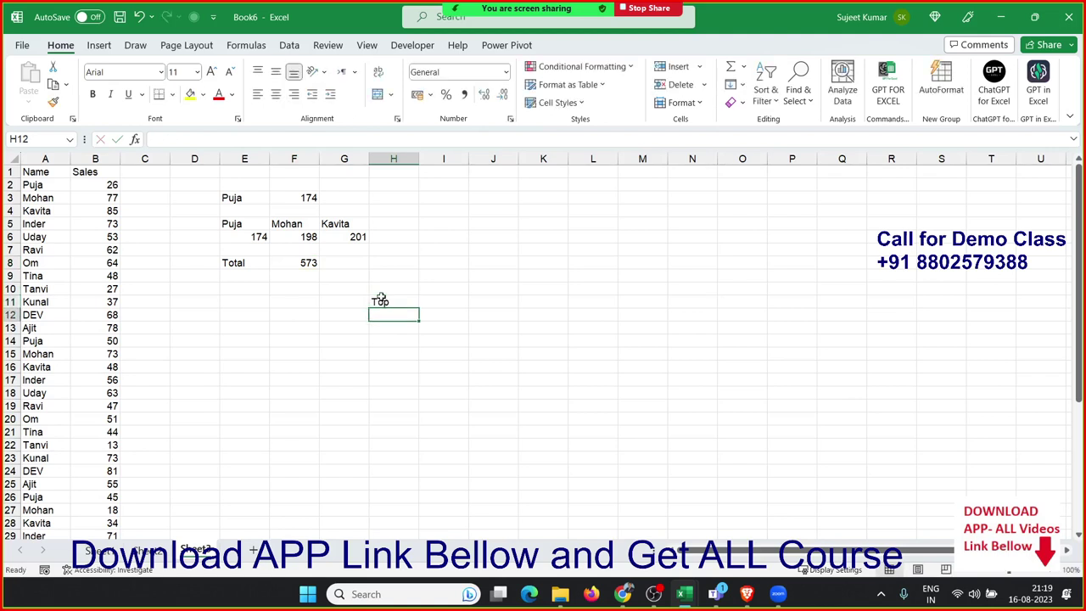
text(1)
key(Return)
text(2)
key(Return)
text(3)
key(Return)
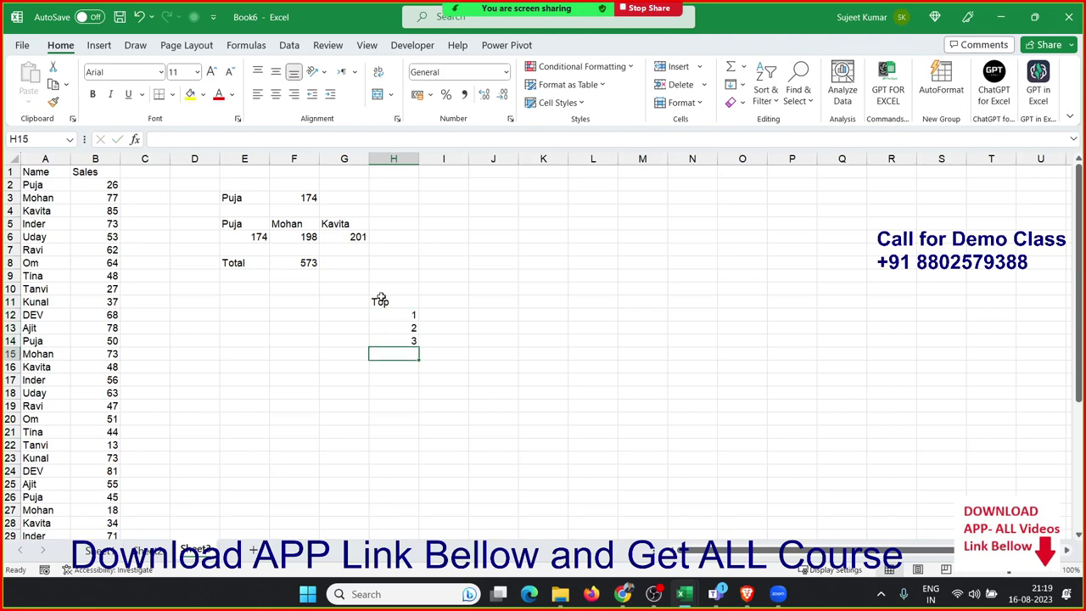
text(4)
key(Return)
text(5)
key(Return)
Step: Enter =LARGE(B:B,H12) in I12, returning 90 as the largest sale
key(Up)
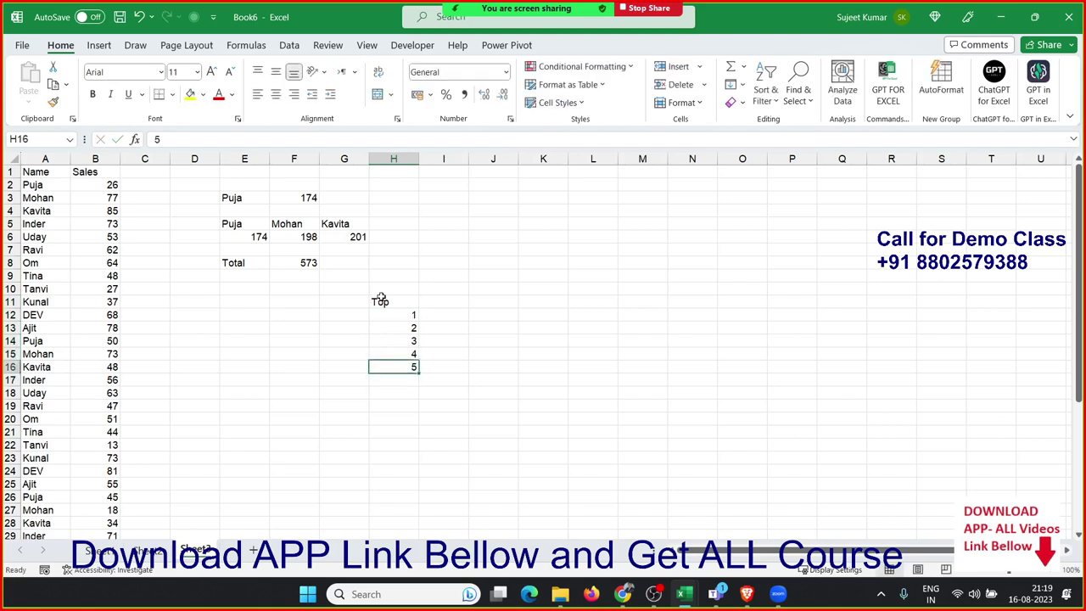
key(Up)
key(Up)
key(Up)
key(Right)
key(Up)
text(=)
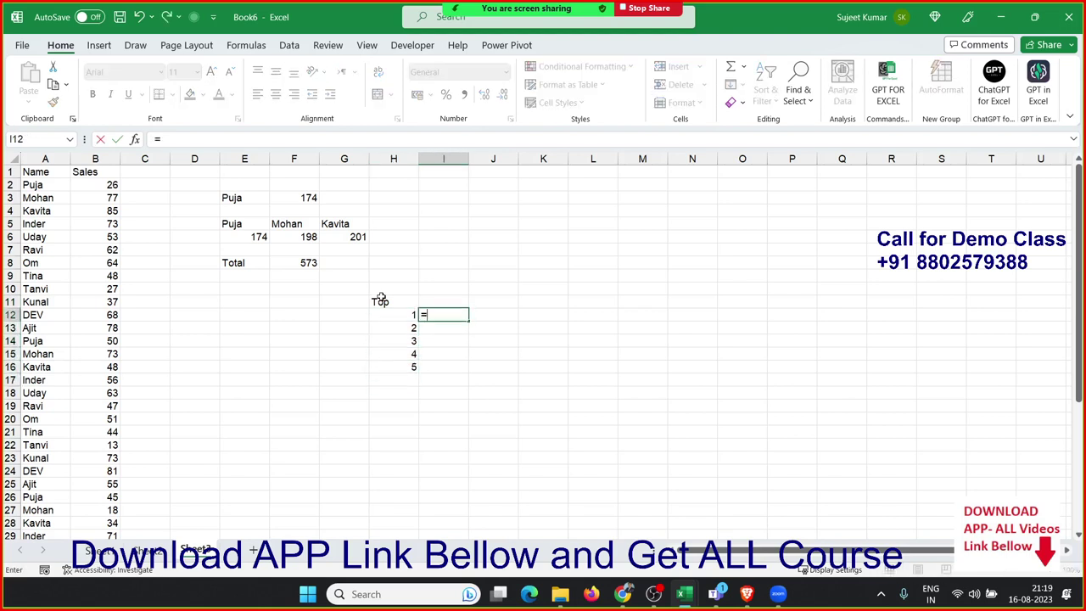
text(la)
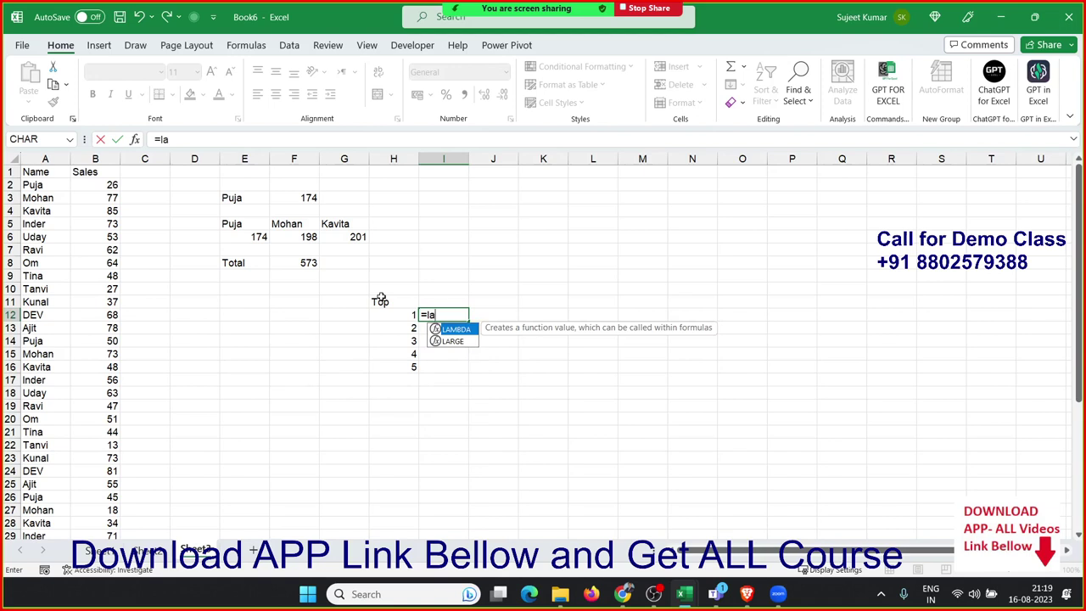
key(Down)
key(Tab)
key(Left)
key(Left)
key(Left)
key(Left)
key(Left)
key(Left)
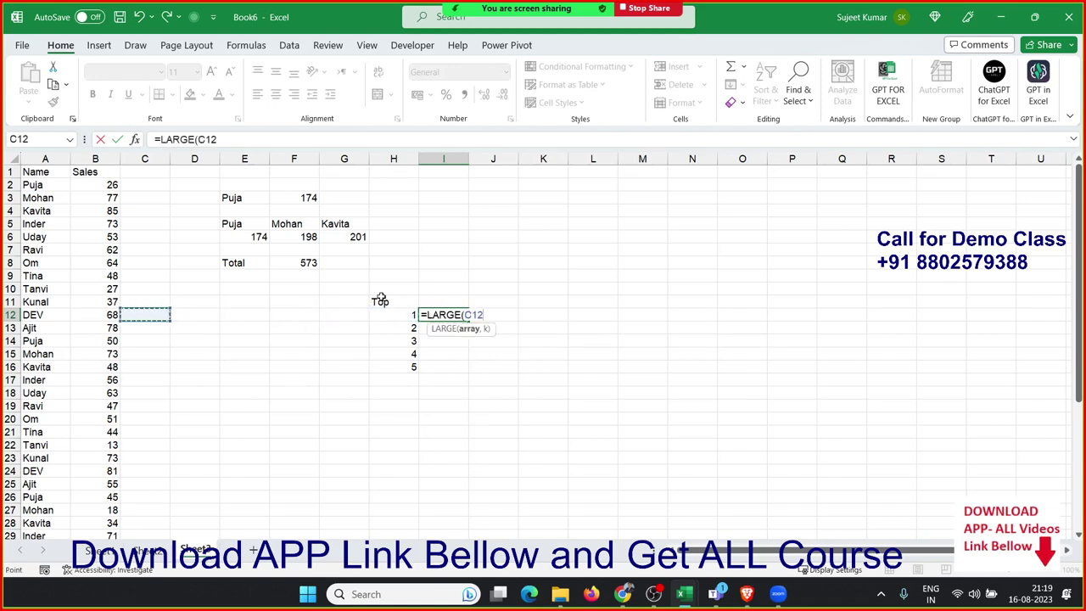
key(Left)
key(ctrl+space)
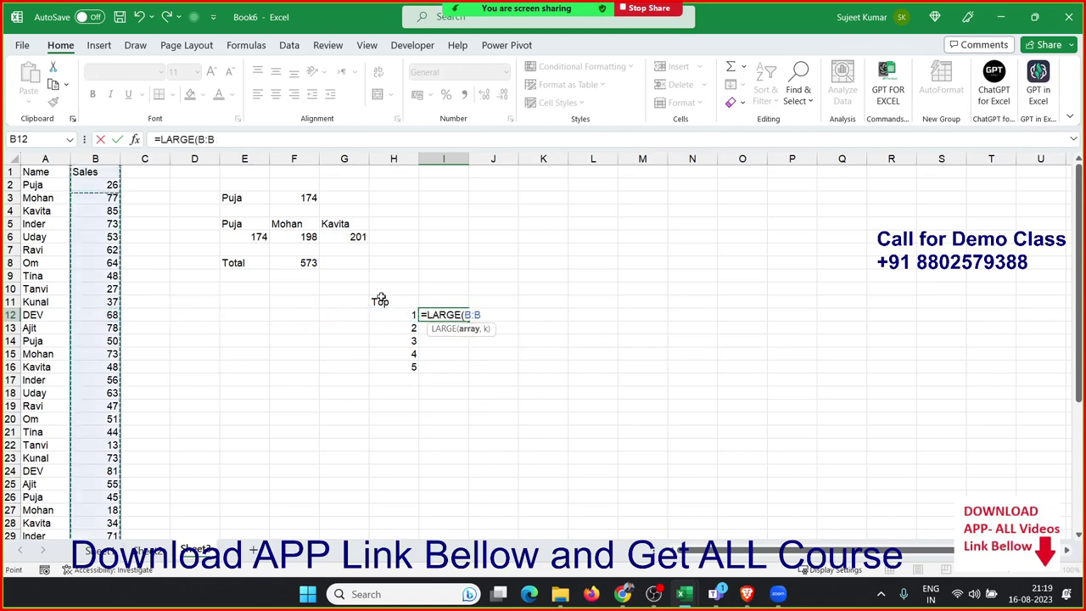
text(,)
key(Left)
key(ctrl+Return)
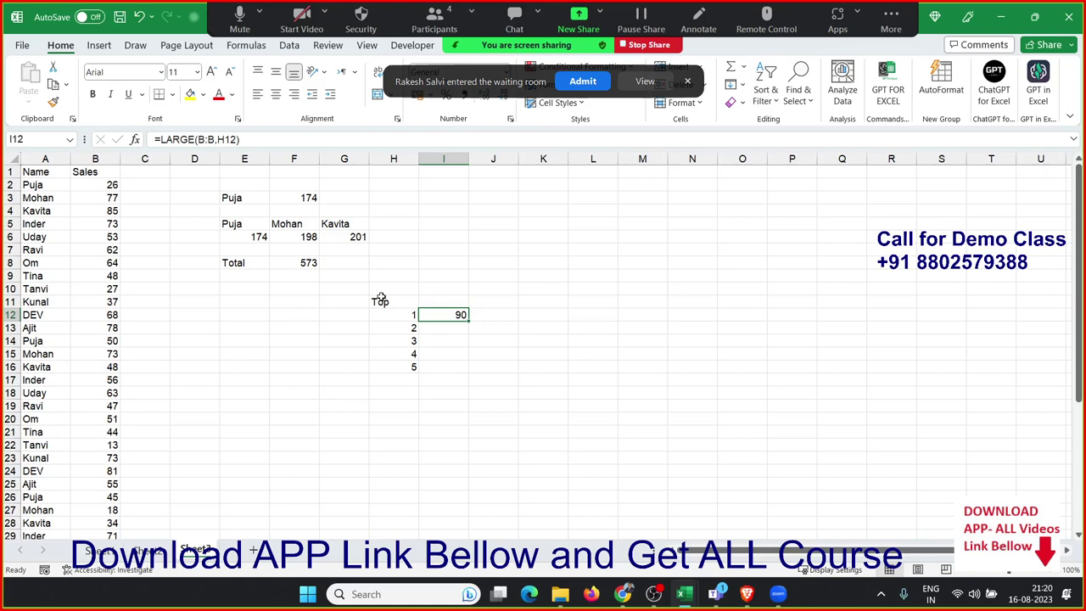
click(592, 83)
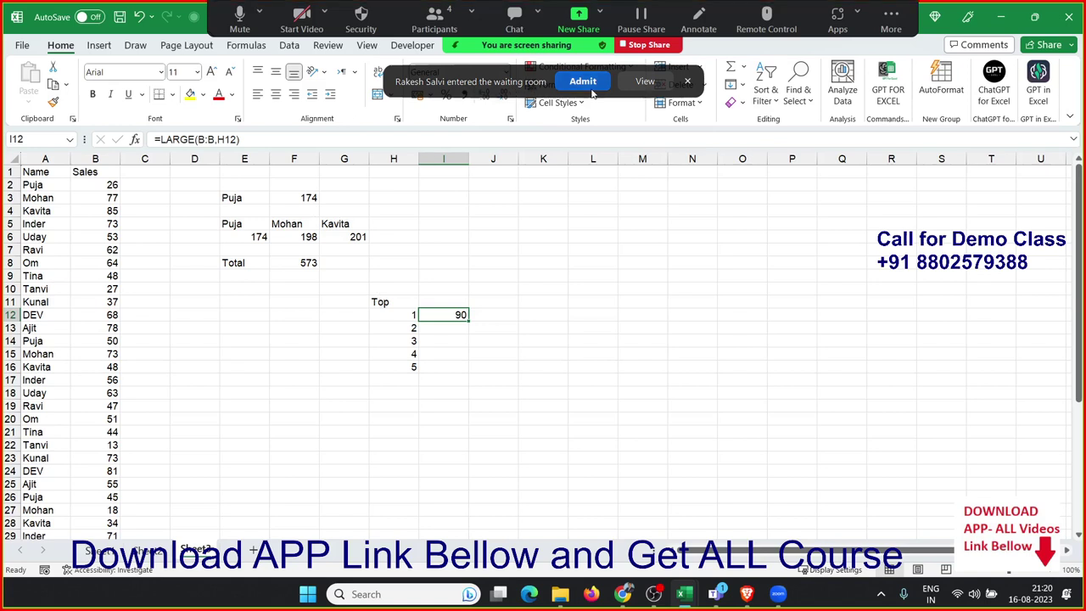
mouse_move(714, 594)
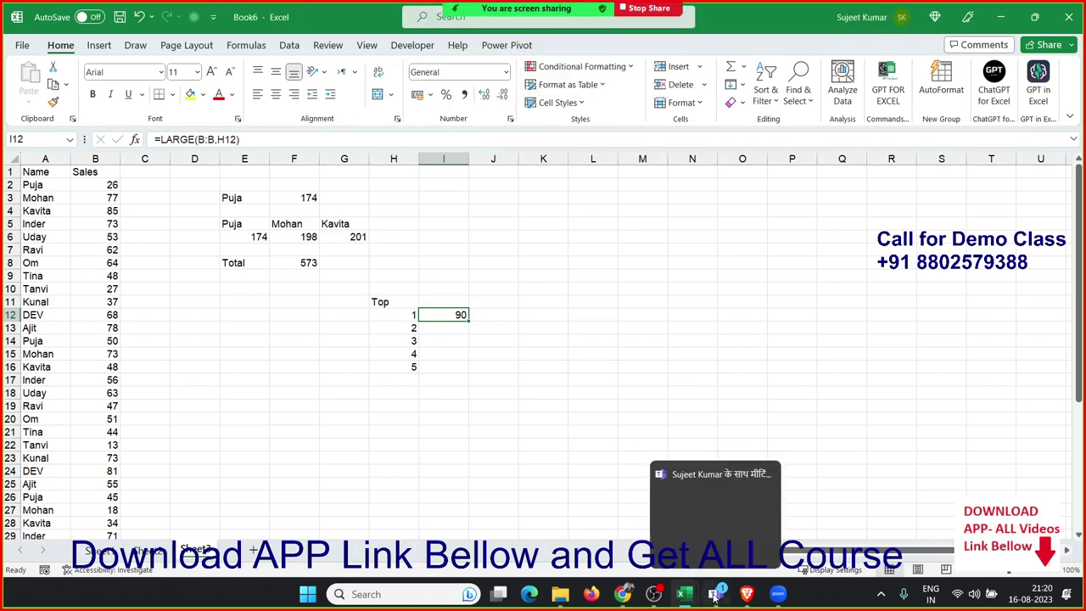
click(738, 558)
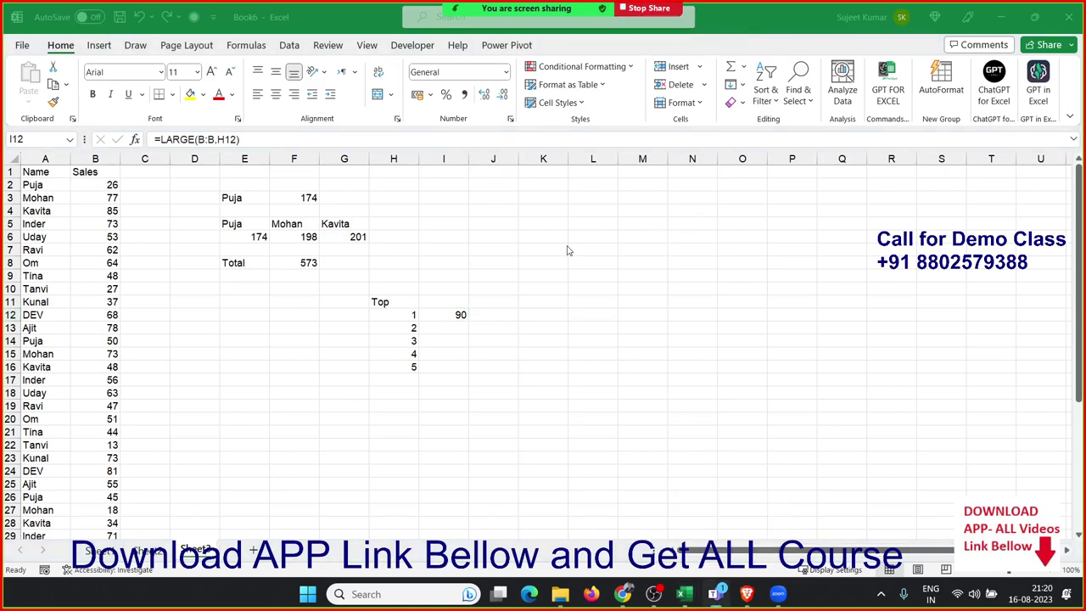
click(433, 287)
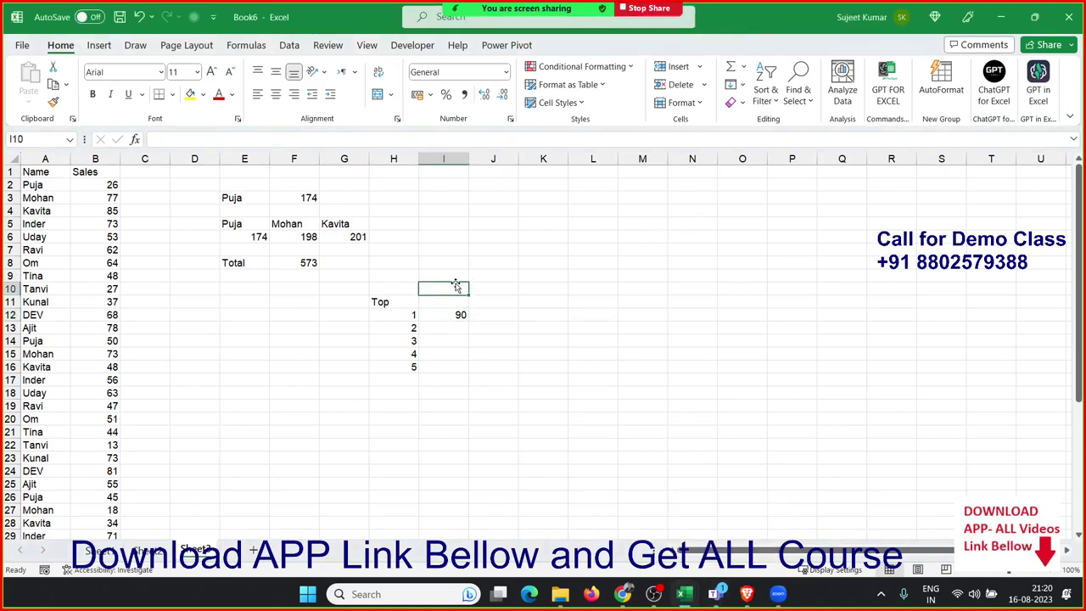
Step: Enter 5 as the top-N count in H10
key(Left)
text(5)
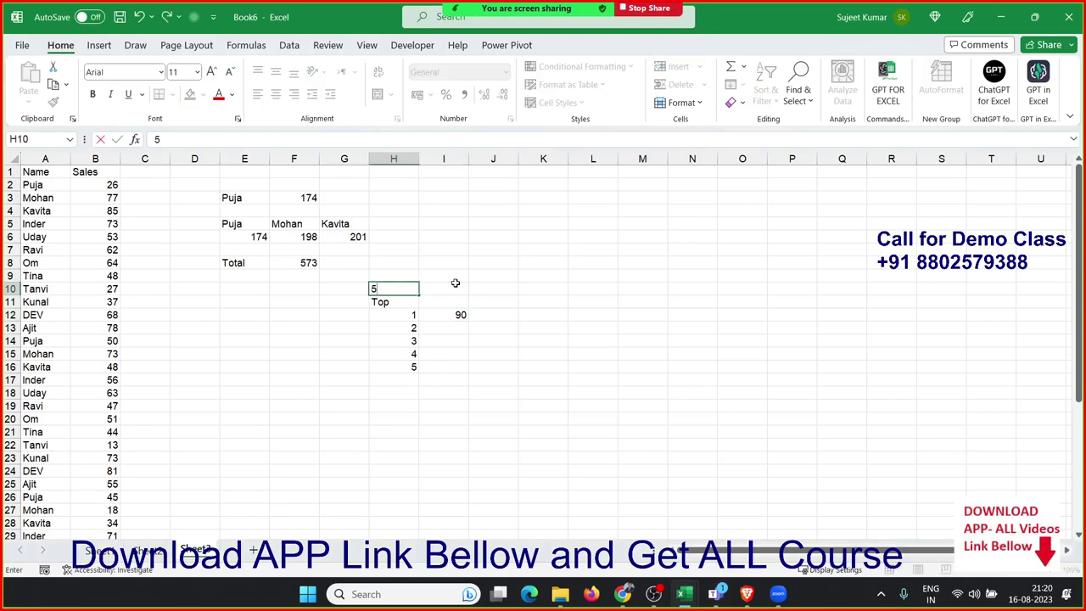
click(456, 283)
Step: Enter =SUM(LARGE(B:B,{1,2,3,4,5})) in I10, accepting Excel's correction, to get 418
text(=s)
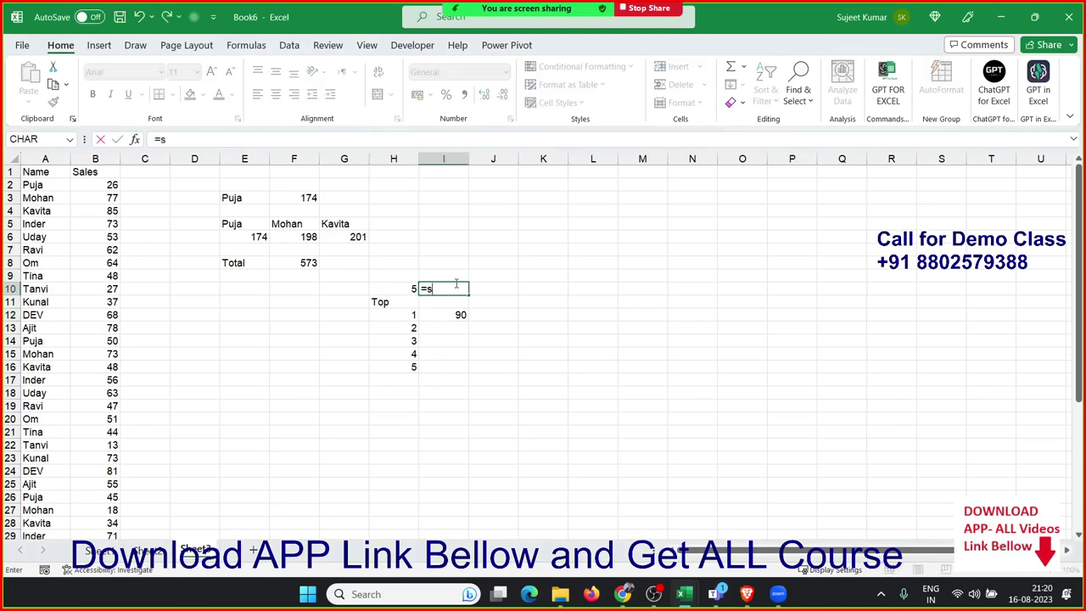
text(um()
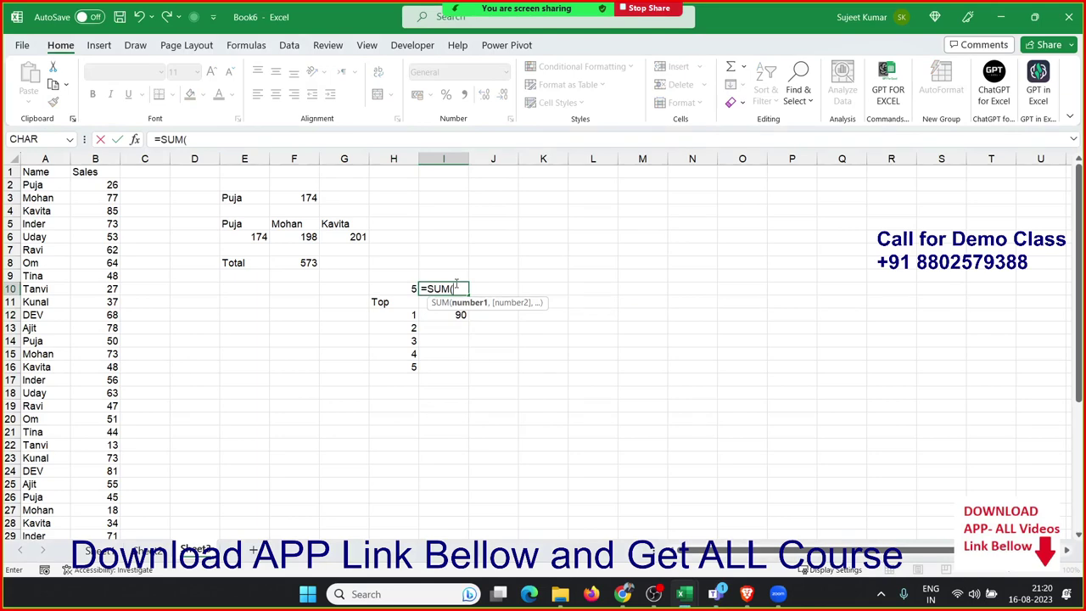
text(lag)
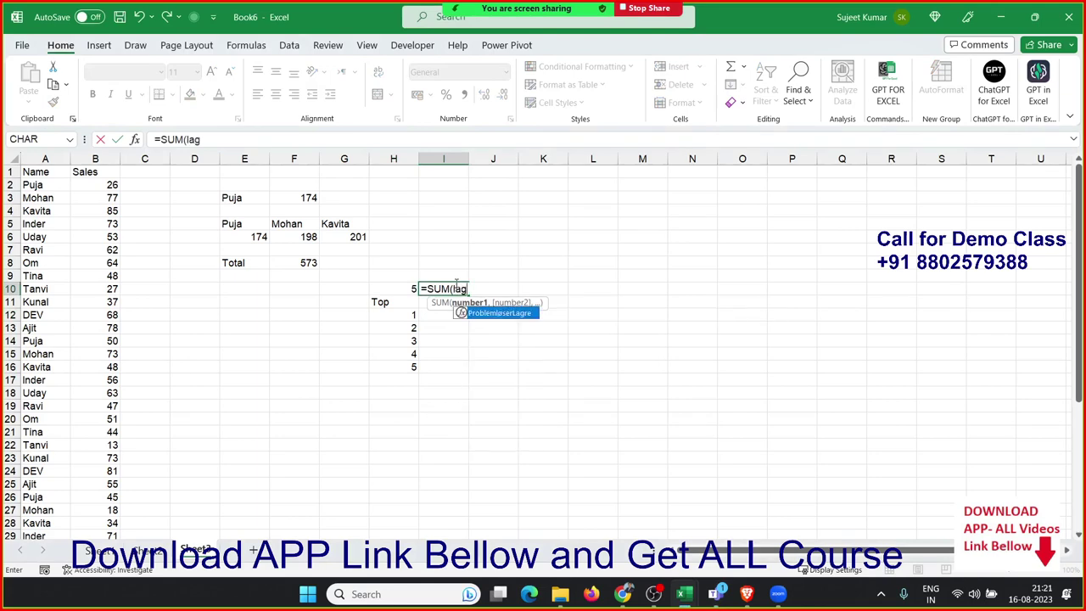
key(BackSpace)
key(Down)
key(Tab)
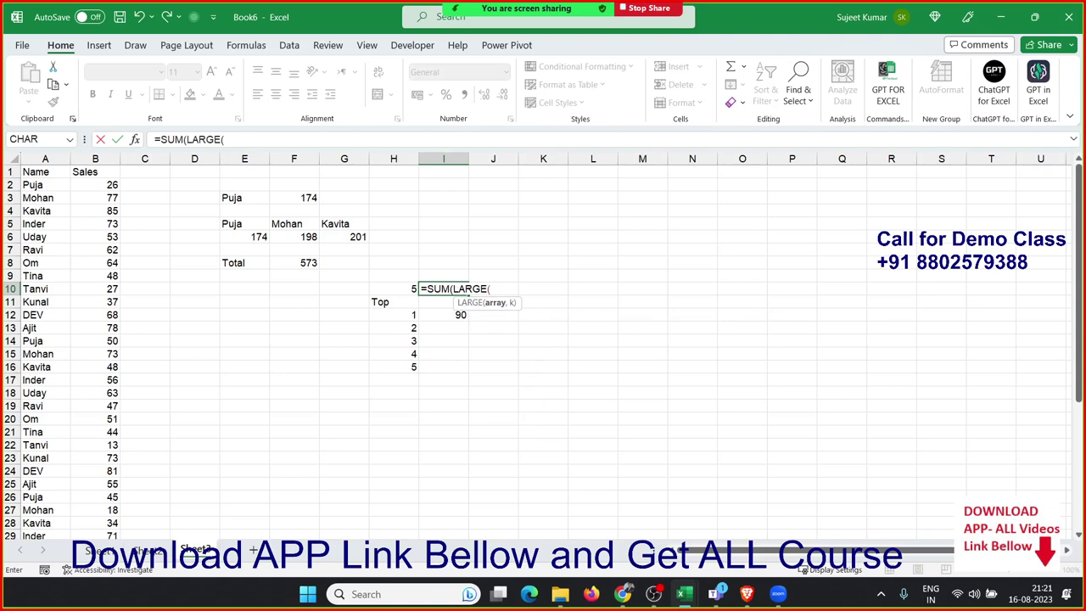
key(Left)
key(Left)
key(Left)
key(Left)
key(Left)
key(Left)
key(Left)
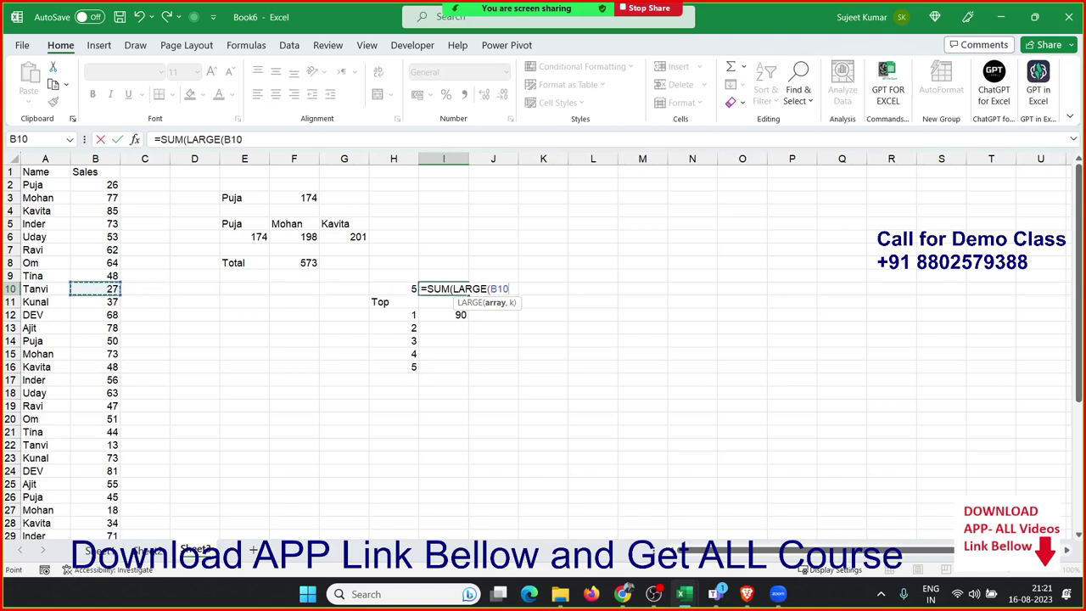
key(Left)
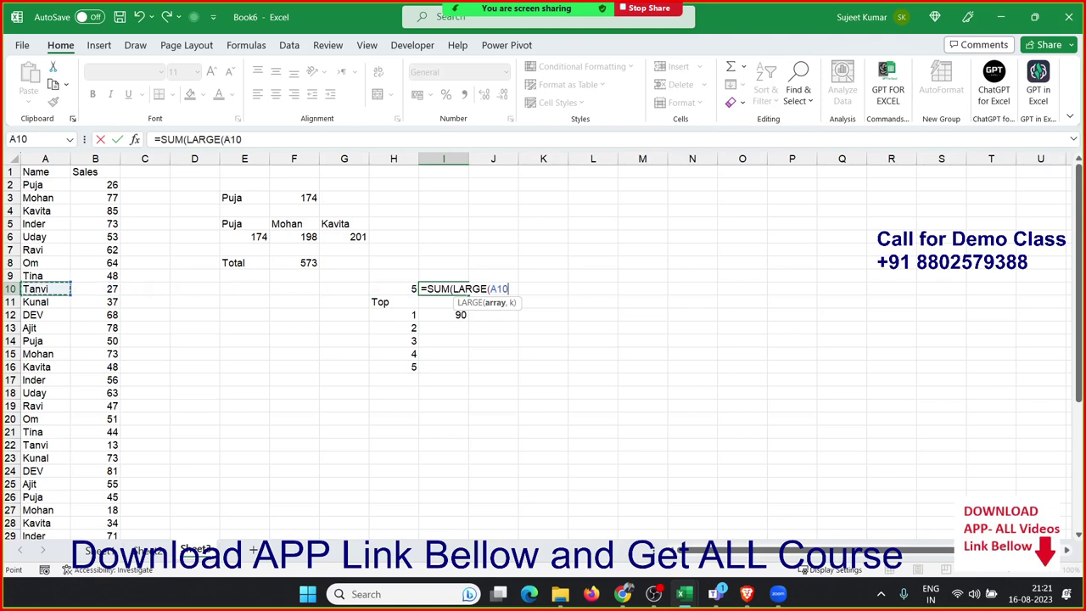
key(Right)
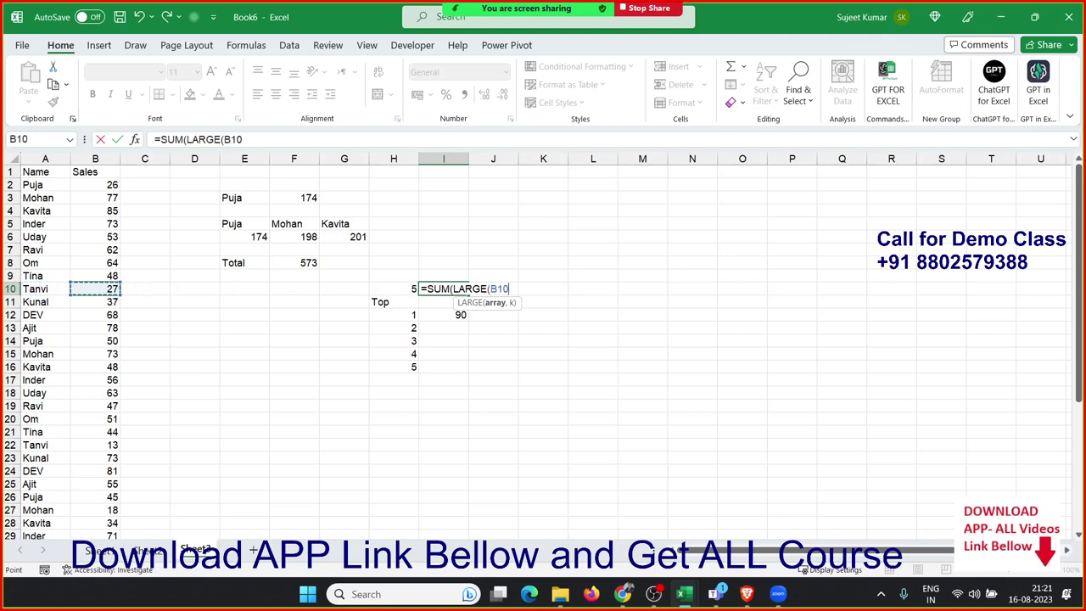
key(Left)
key(Right)
key(ctrl+space)
text(,)
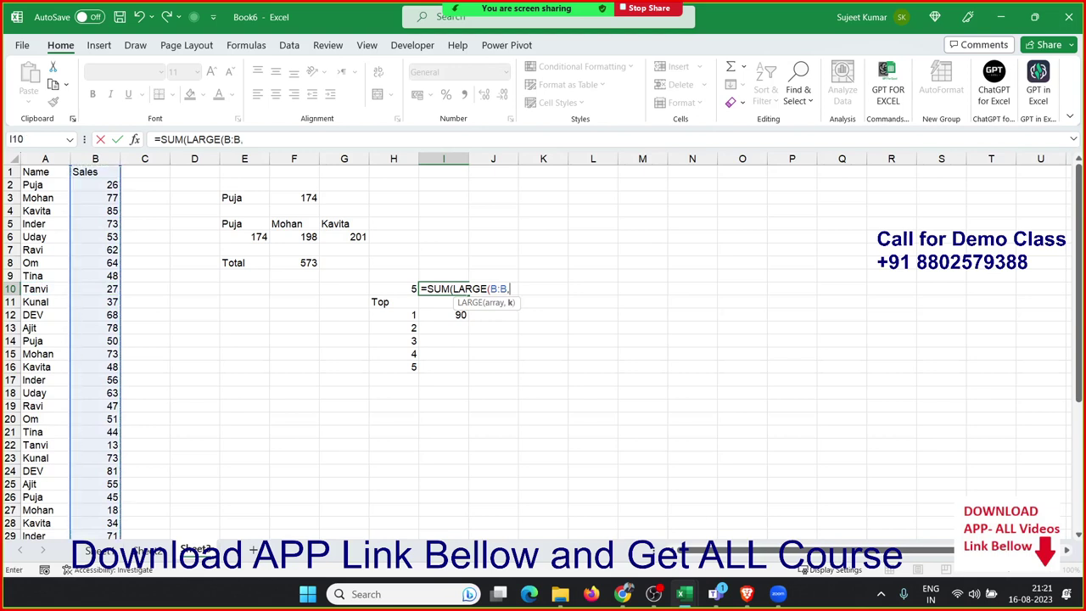
text({1,)
text(2,3,4,)
text(5})
text())
key(Return)
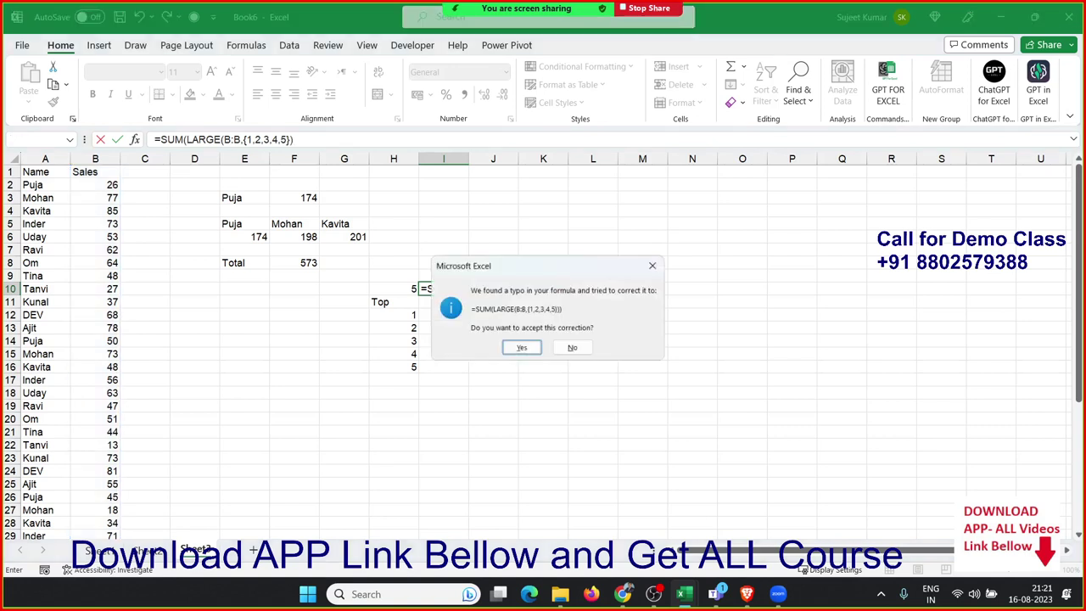
key(Return)
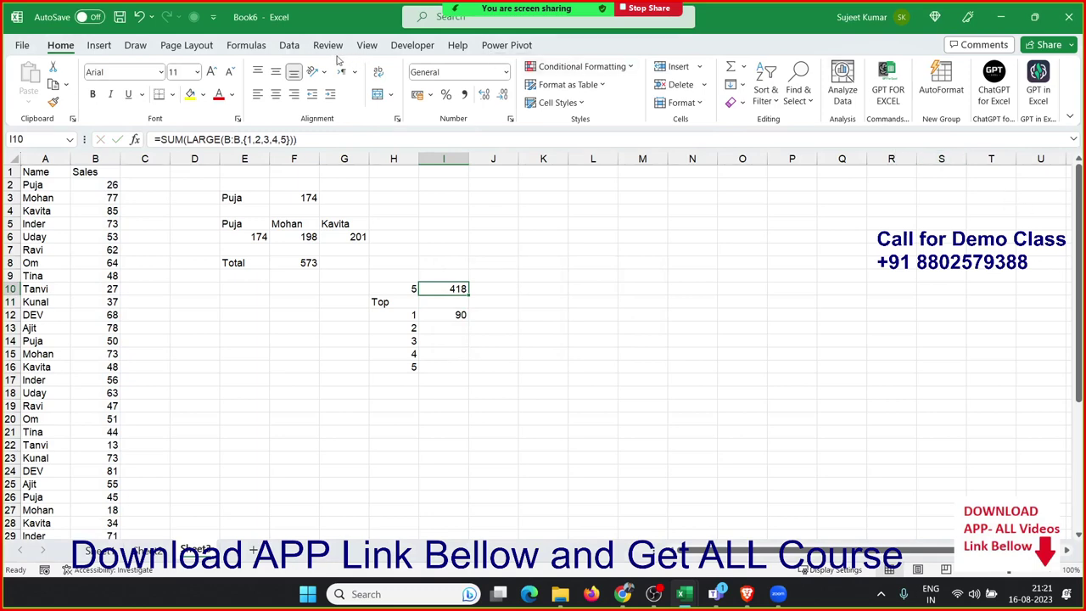
Step: Evaluate I10's formula stepwise, confirming SUM(90,85,83,81,79) equals 418, then close the evaluation
click(246, 45)
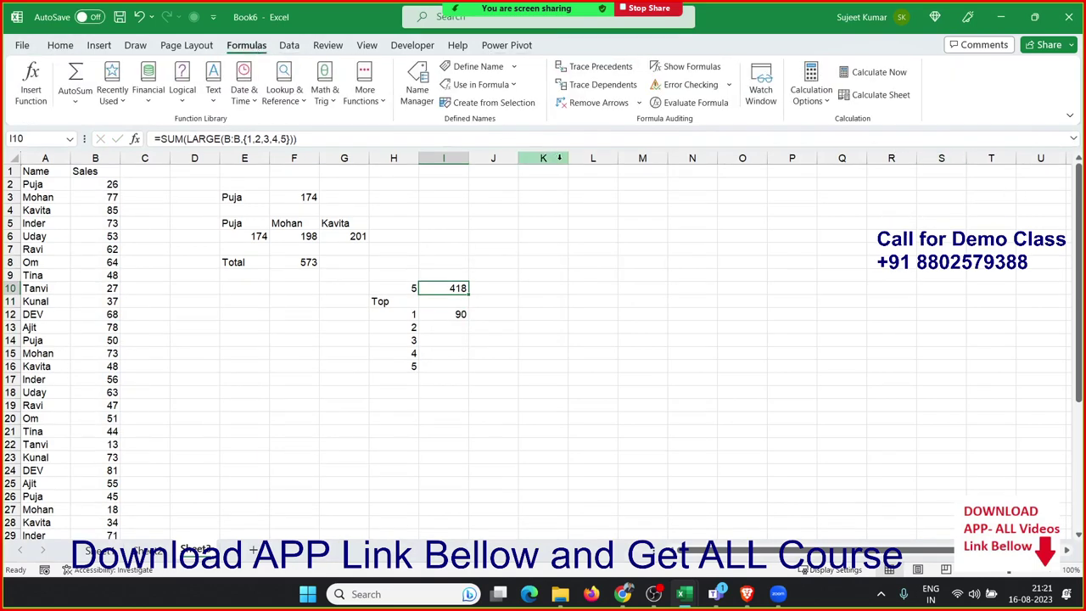
click(696, 102)
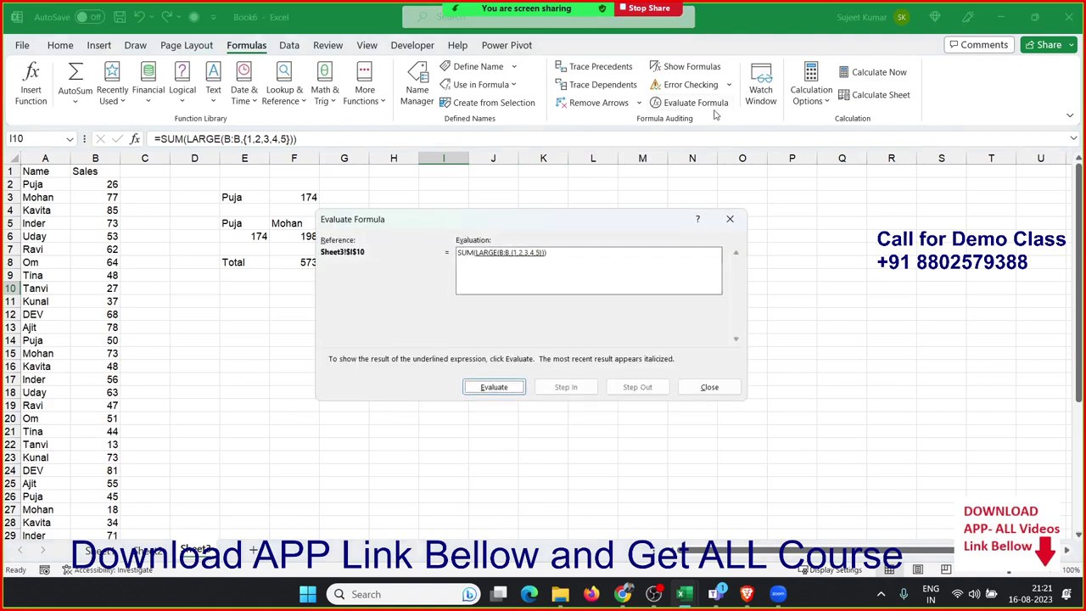
drag(595, 225, 834, 228)
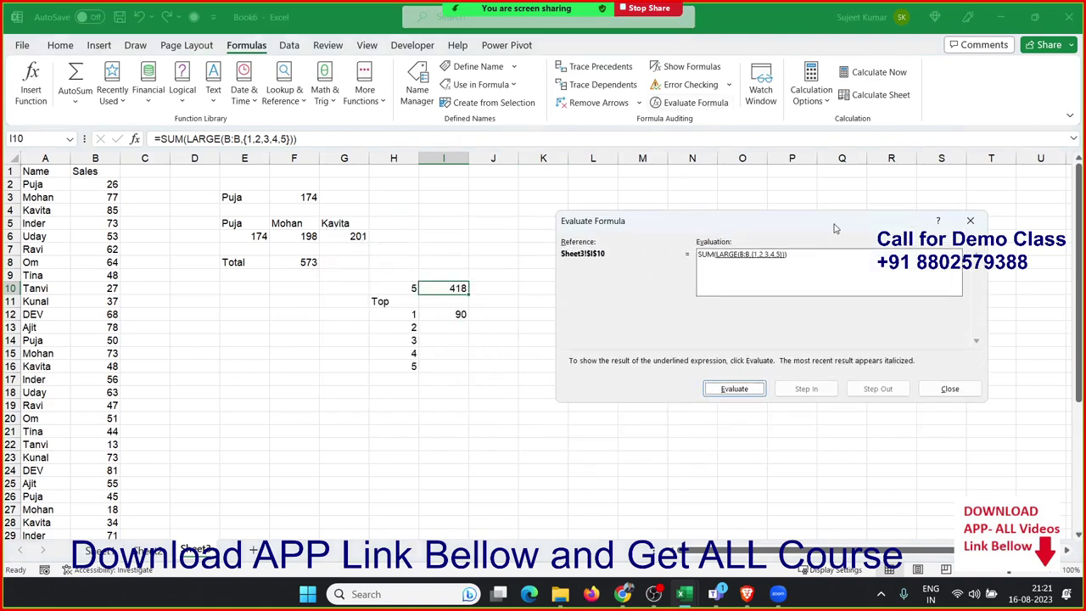
click(746, 390)
click(740, 392)
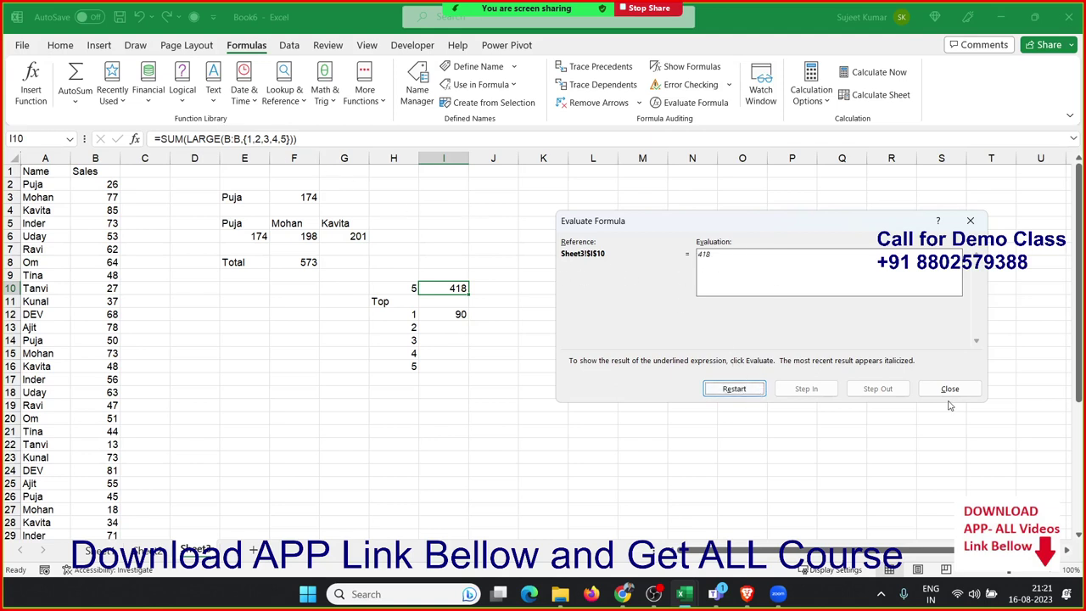
key(Escape)
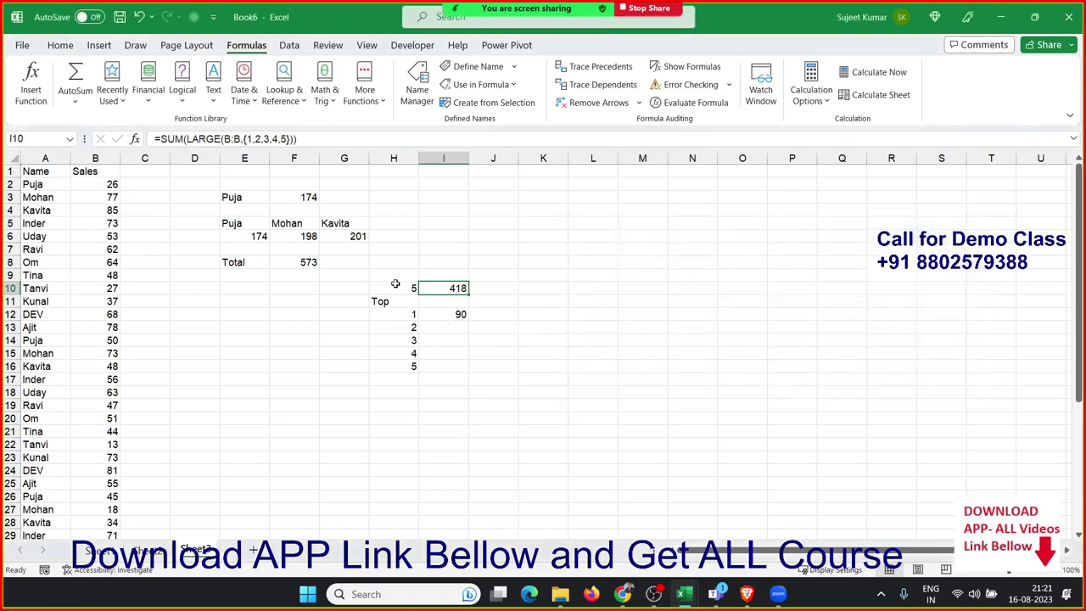
Step: Change the top-N count in H10 to 50
click(399, 287)
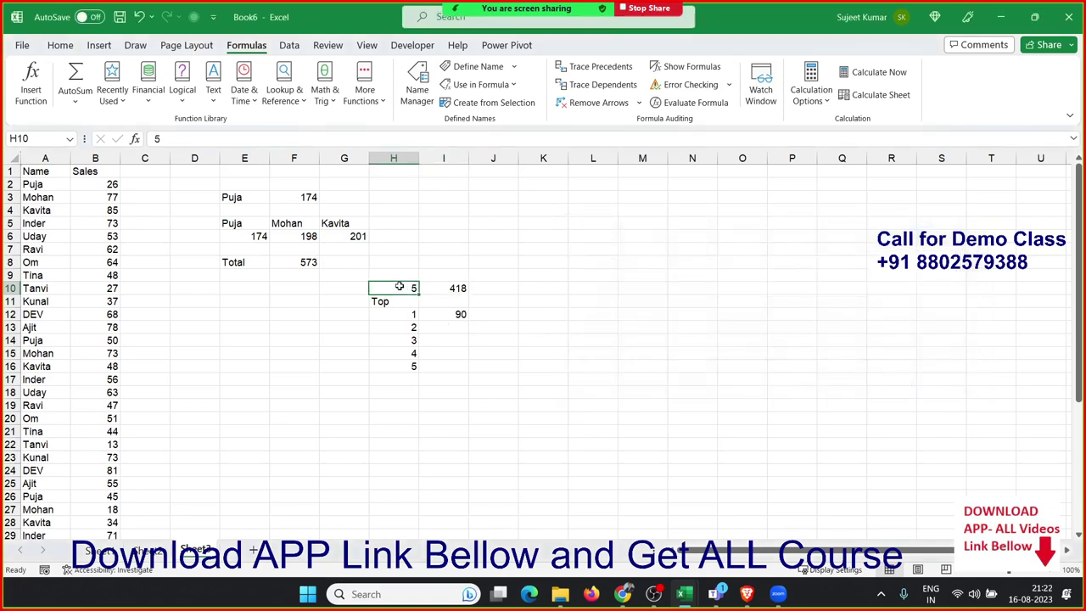
click(454, 288)
double_click(454, 288)
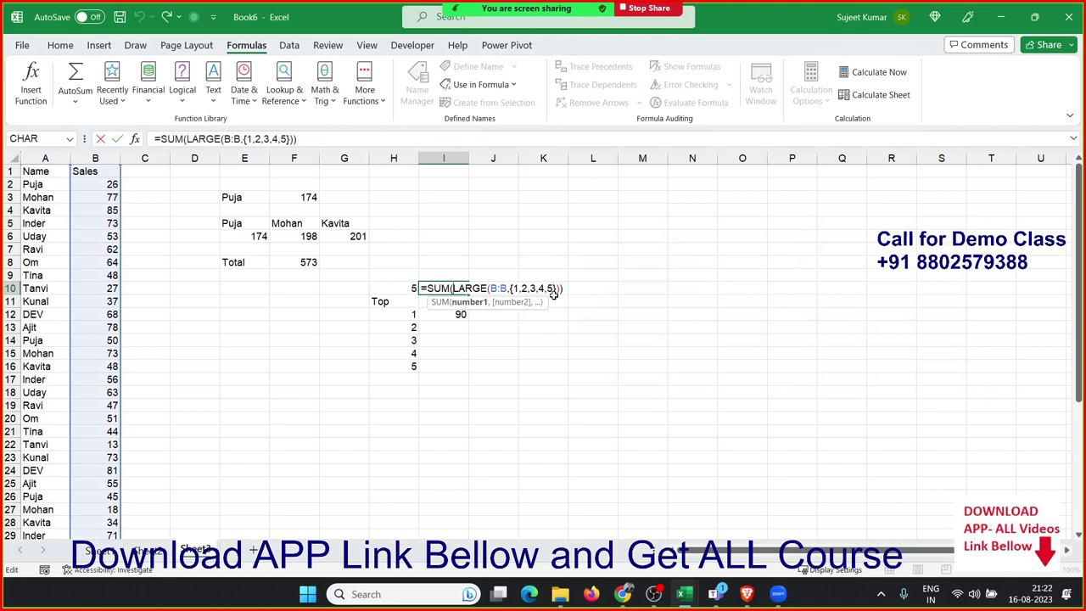
click(456, 289)
key(Escape)
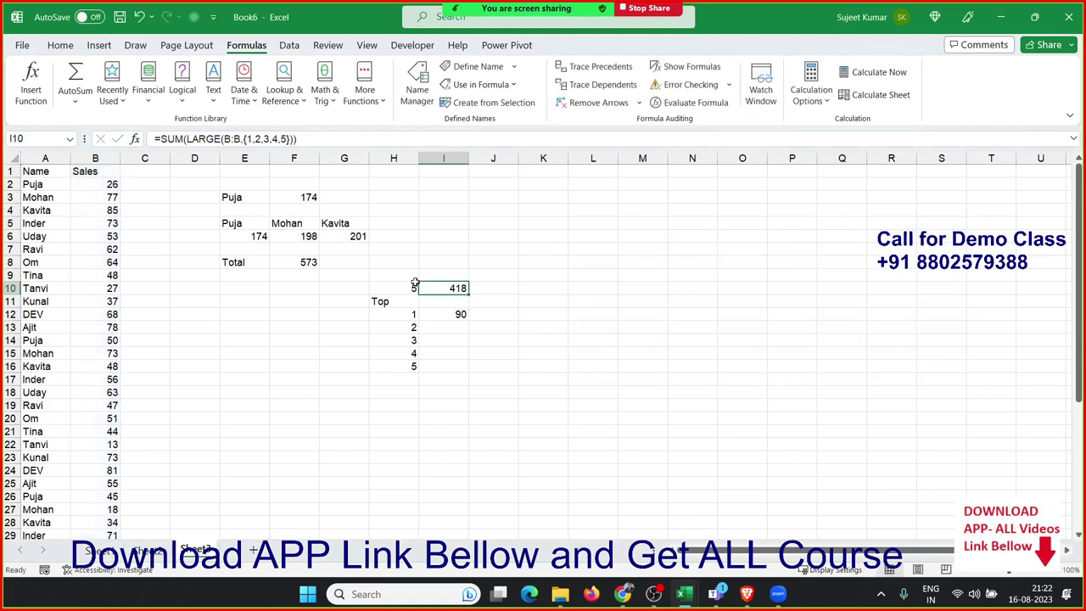
key(Up)
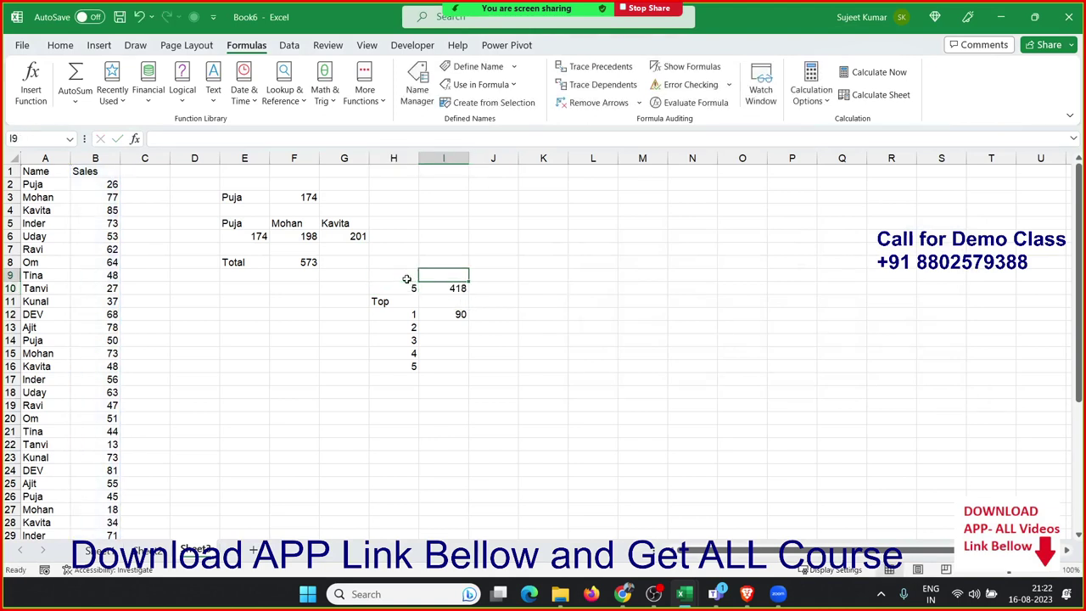
key(Down)
key(Left)
text(50)
key(Tab)
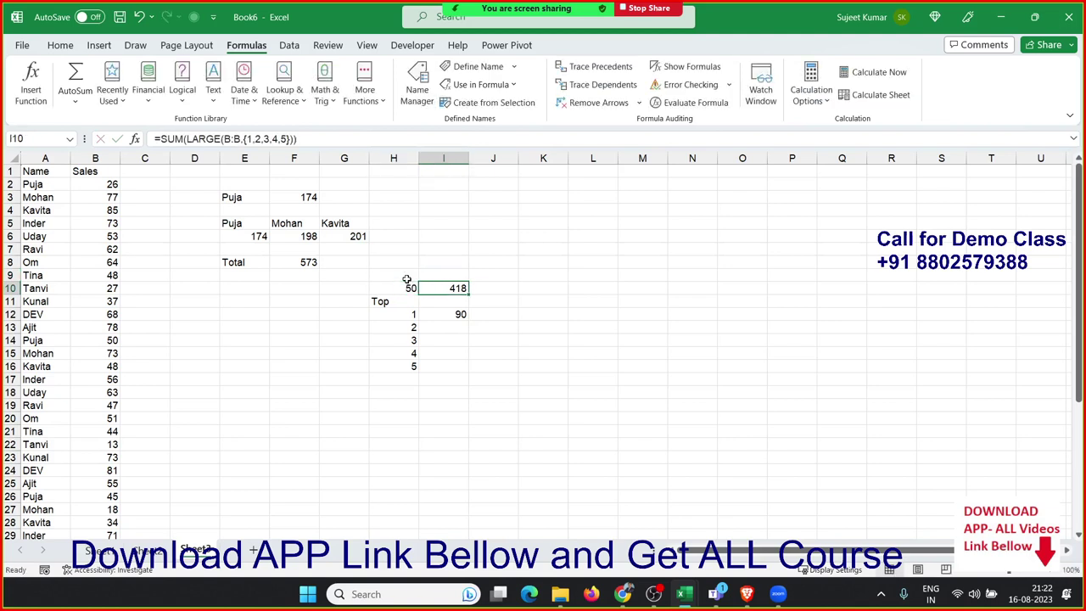
Step: Replace {1,2,3,4,5} in I10 with ROW(1:50), giving =SUM(LARGE(B:B,ROW(1:50)))
double_click(449, 292)
click(521, 288)
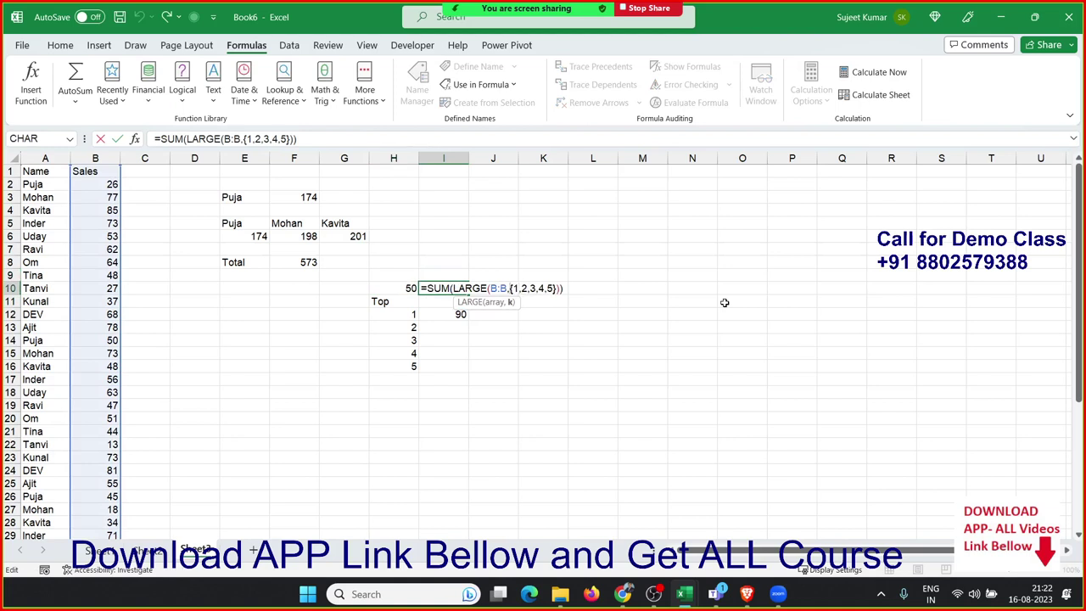
key(shift+Right)
key(shift+Right)
key(shift+Right)
key(shift+Right)
key(shift+Right)
key(shift+Right)
key(shift+Right)
key(shift+Right)
key(shift+Right)
key(shift+Right)
key(shift+Right)
text(R)
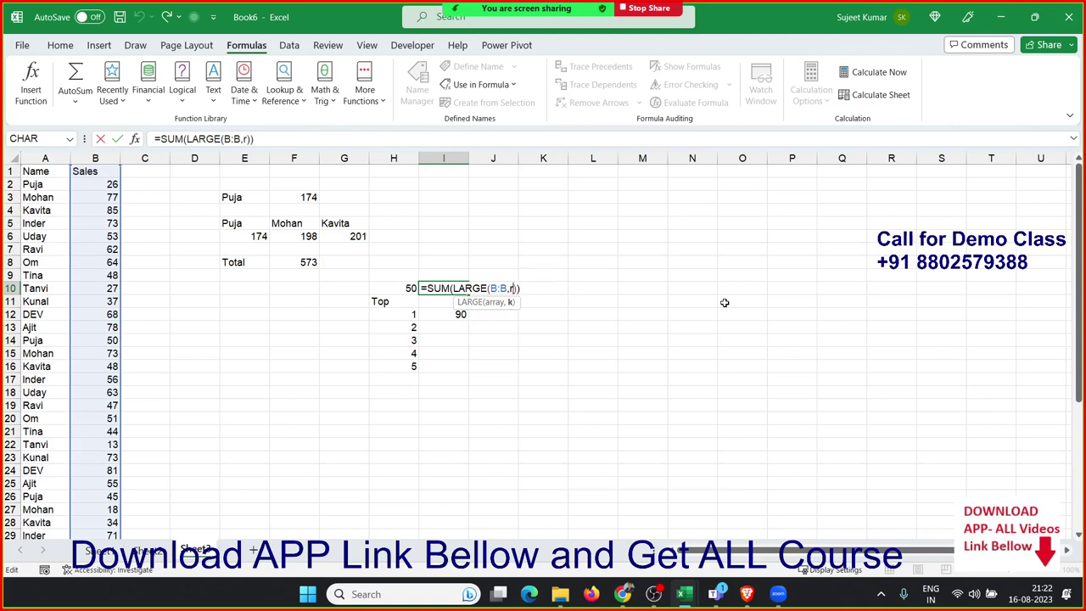
text(OW(1)
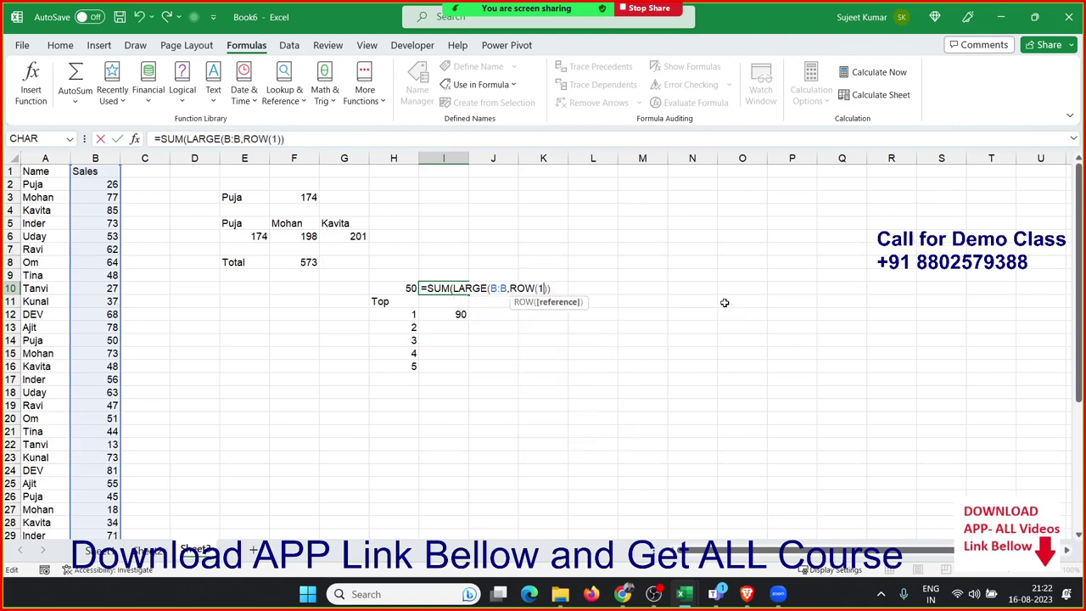
text(:5)
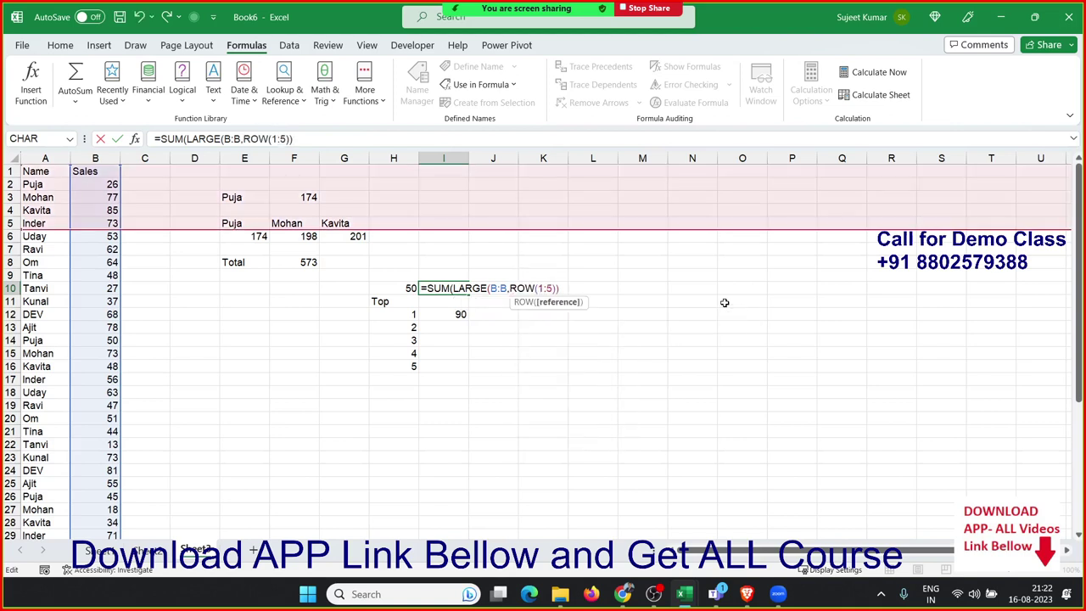
text(0)
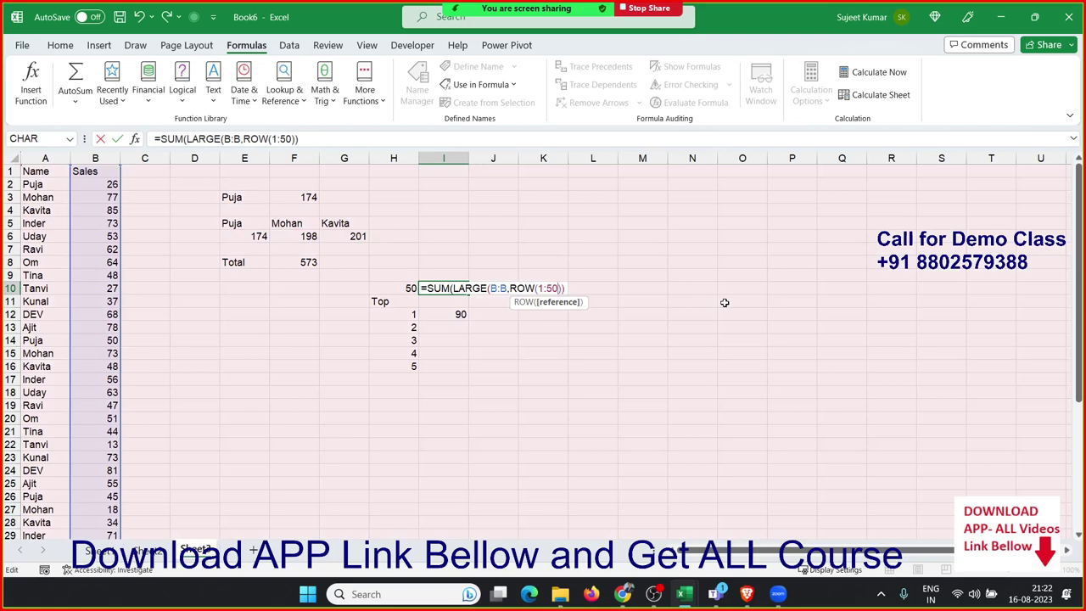
key(Return)
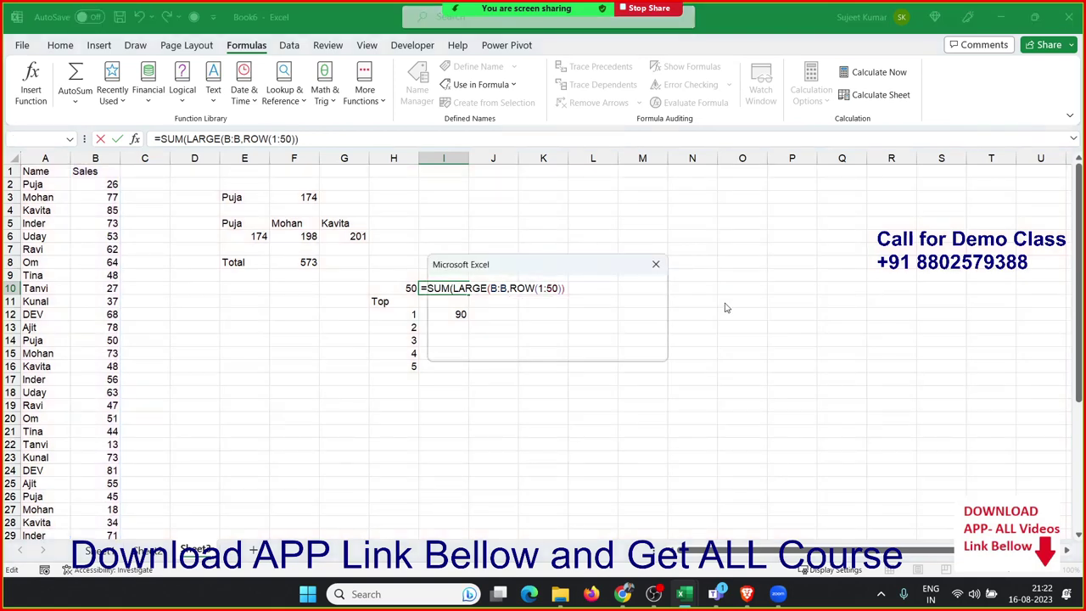
key(Return)
key(Up)
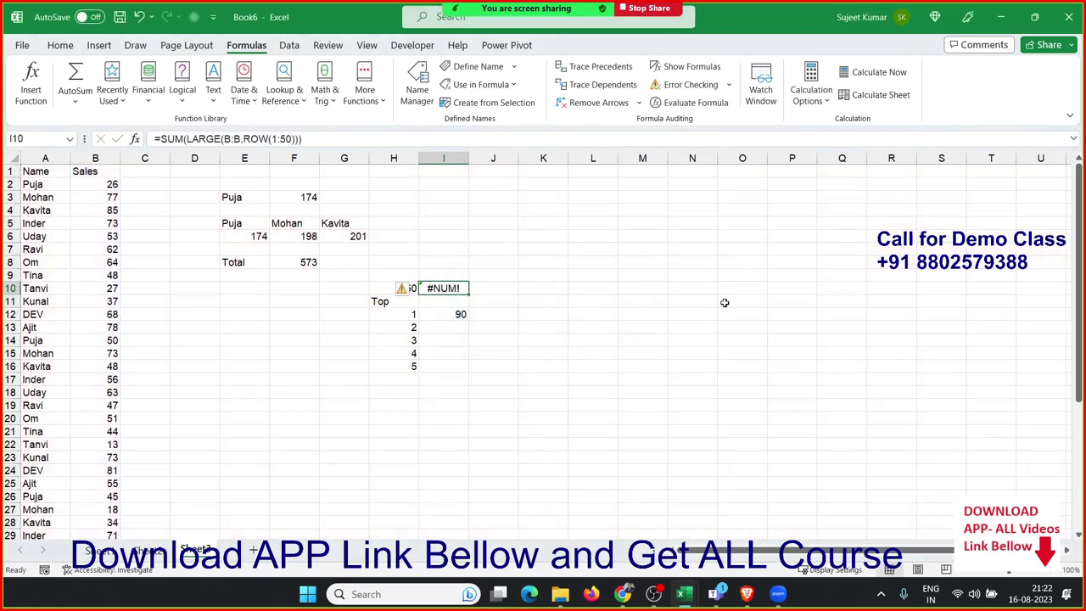
Step: Re-edit and recommit I10's ROW(1:50) formula, which still returns #NUM!
double_click(444, 288)
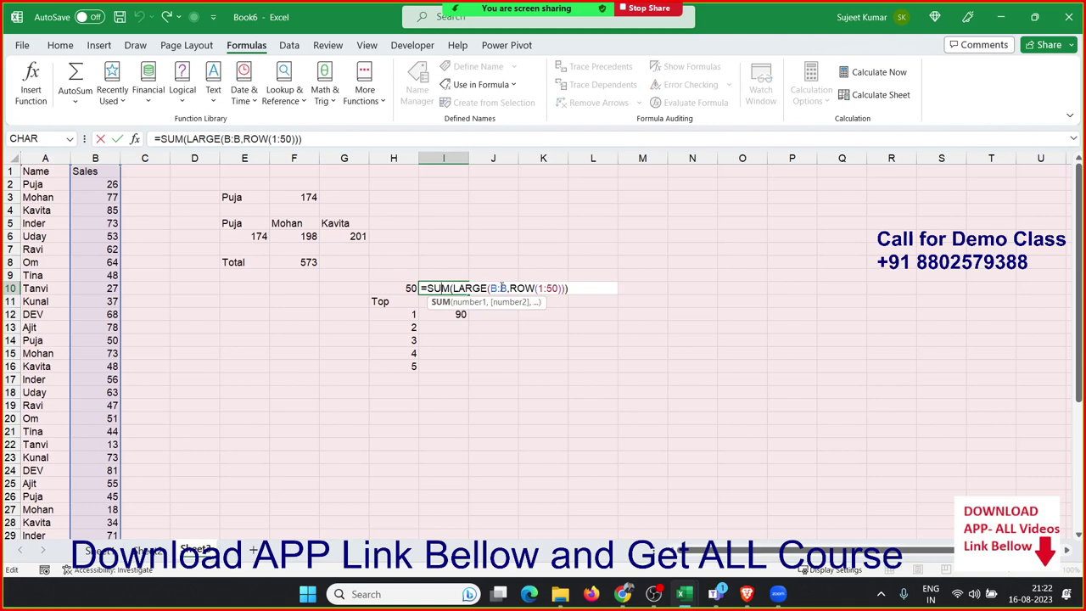
click(563, 288)
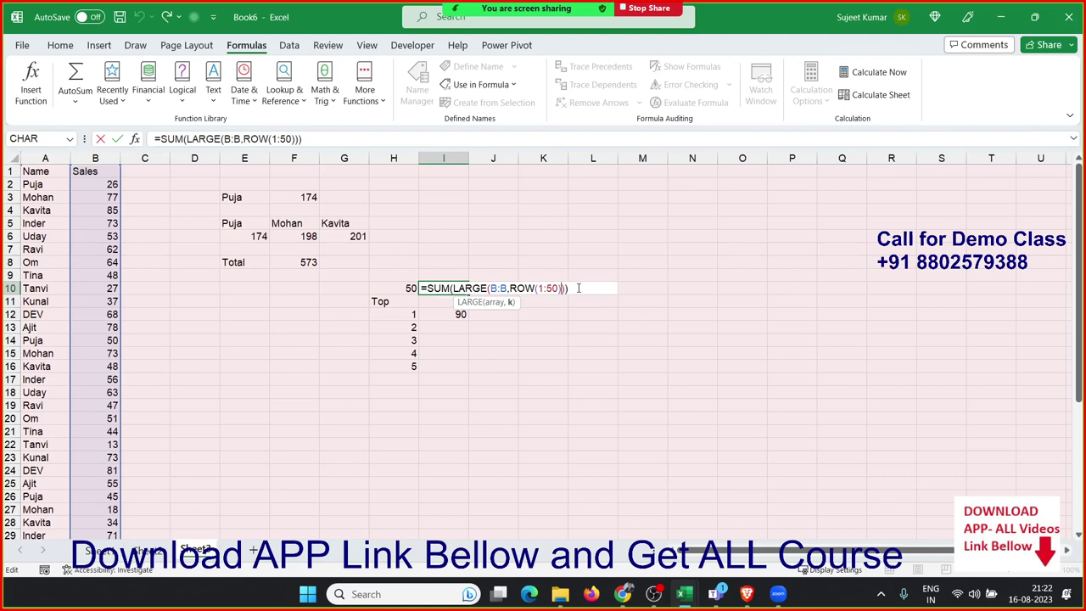
key(Right)
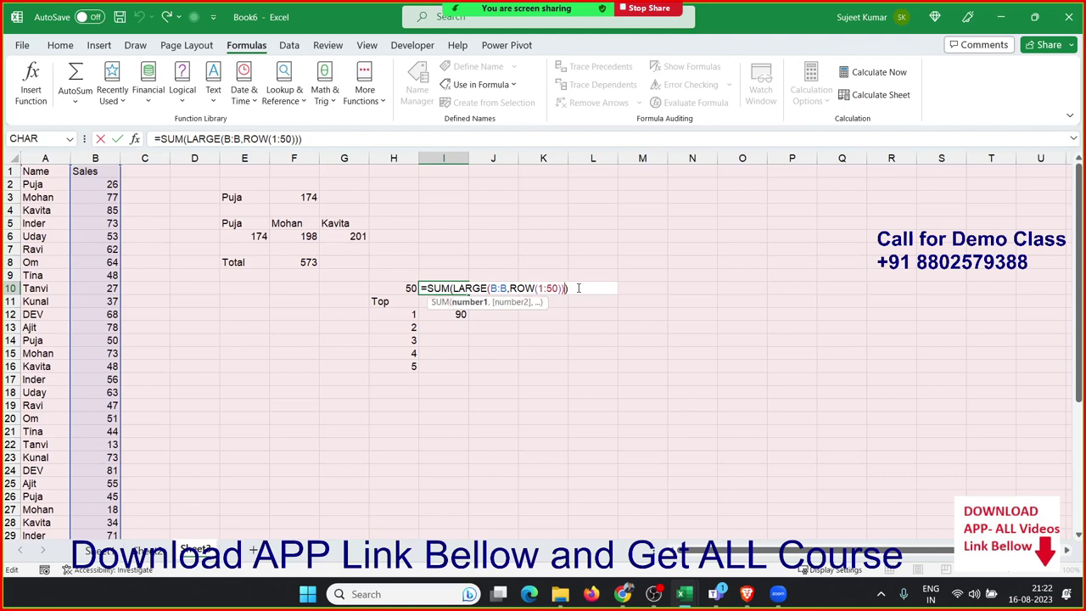
key(Left)
key(Left)
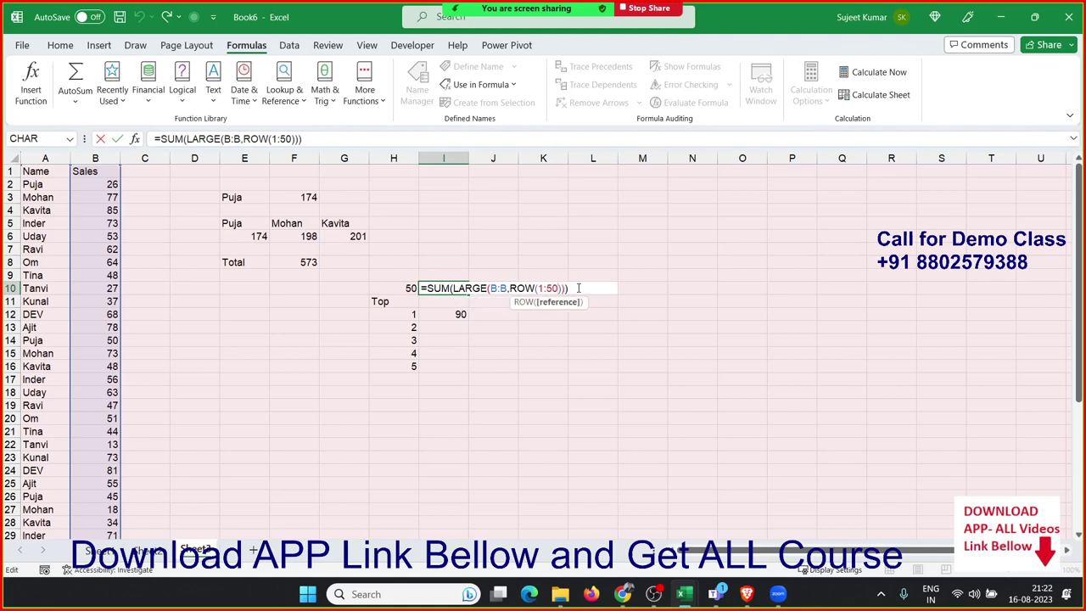
key(Return)
key(Up)
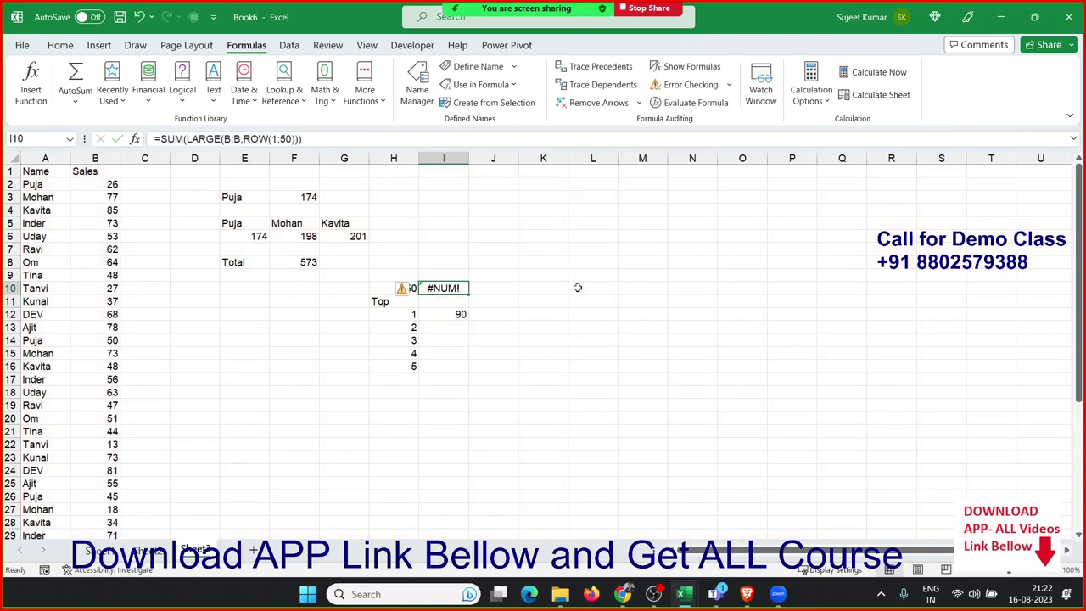
Step: Check where the Sales data in column B ends
click(104, 262)
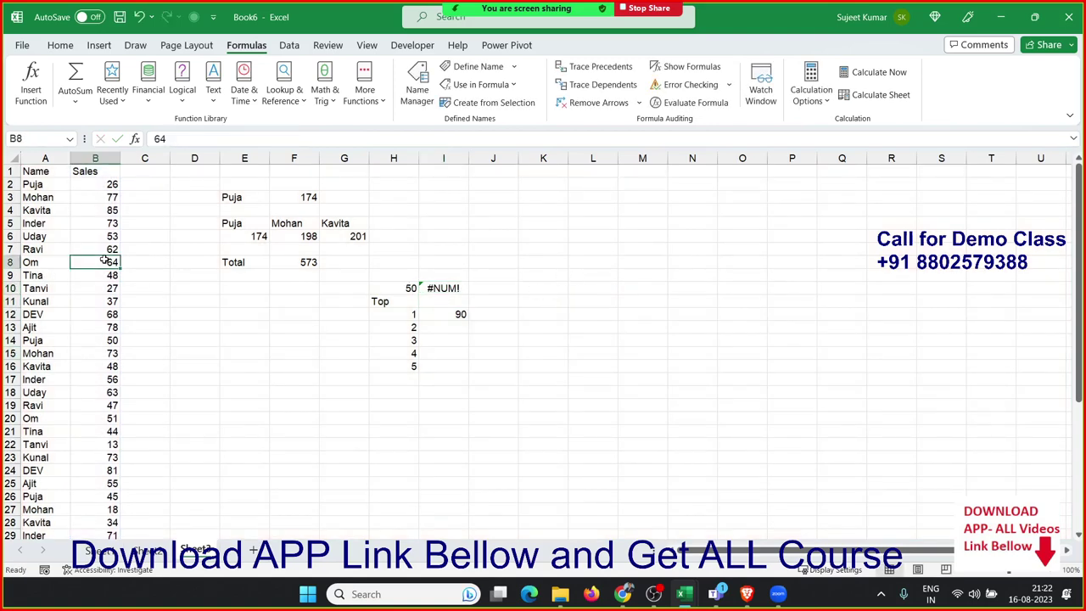
key(ctrl+Down)
key(ctrl+Up)
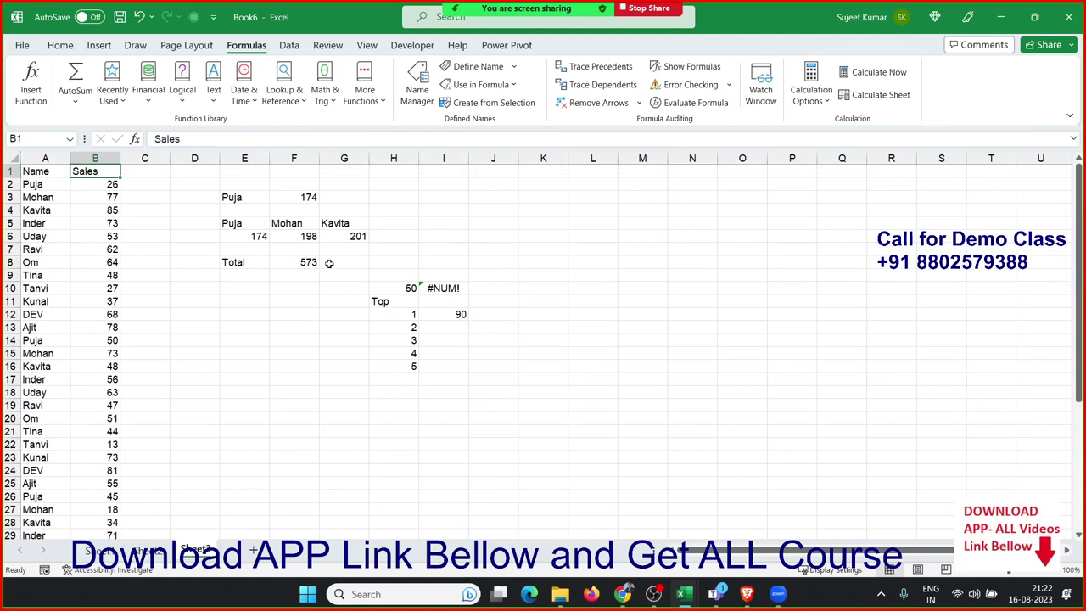
Step: Change I10's ROW(1:50) to ROW(1:15) so it sums the top 15 sales, 1134
double_click(428, 289)
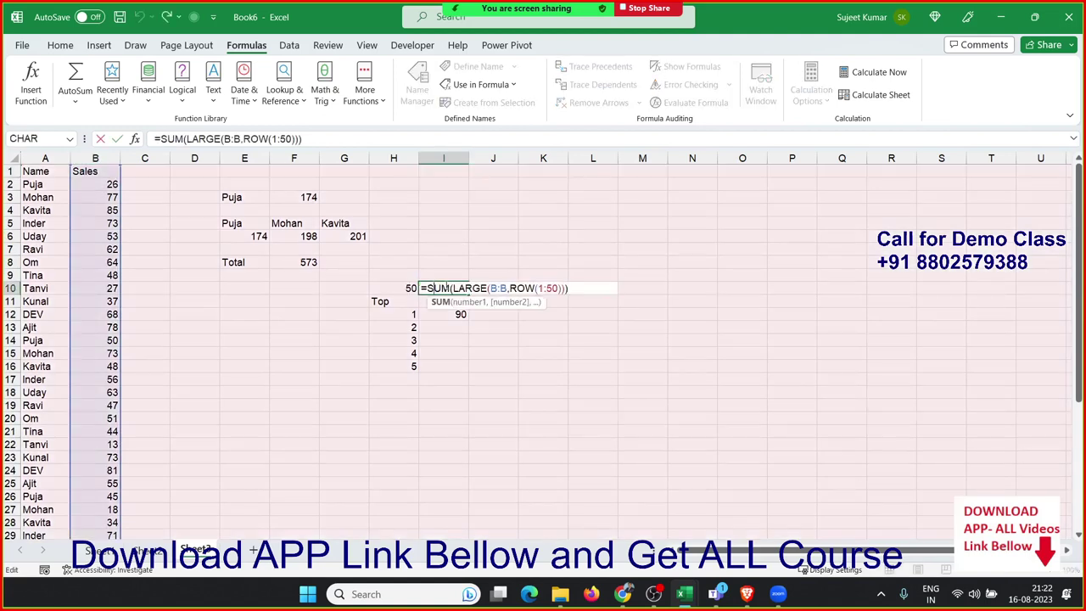
click(557, 288)
key(BackSpace)
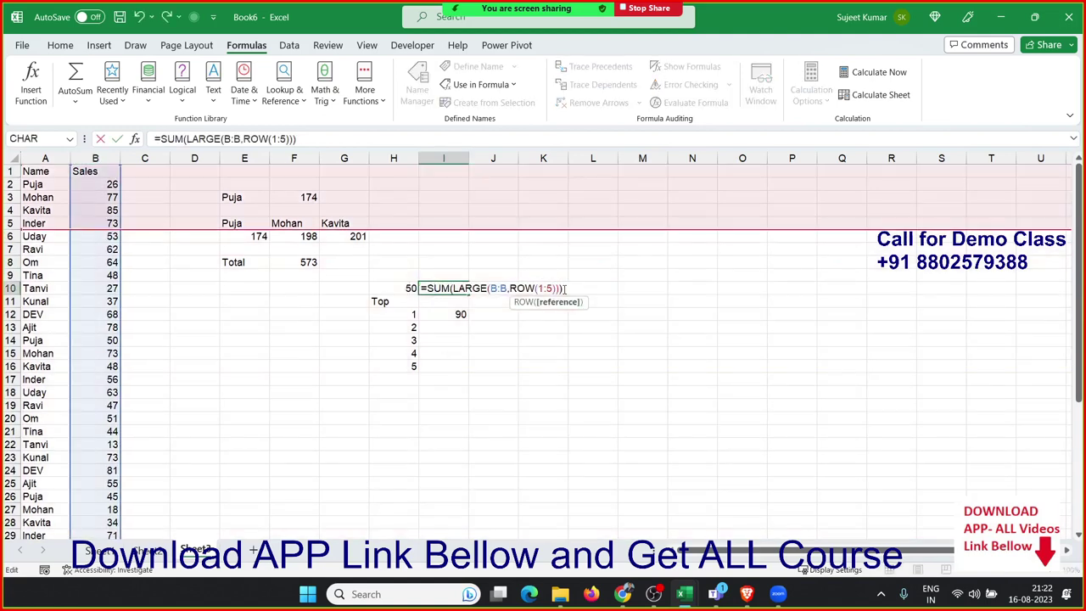
text(1)
key(ctrl+Return)
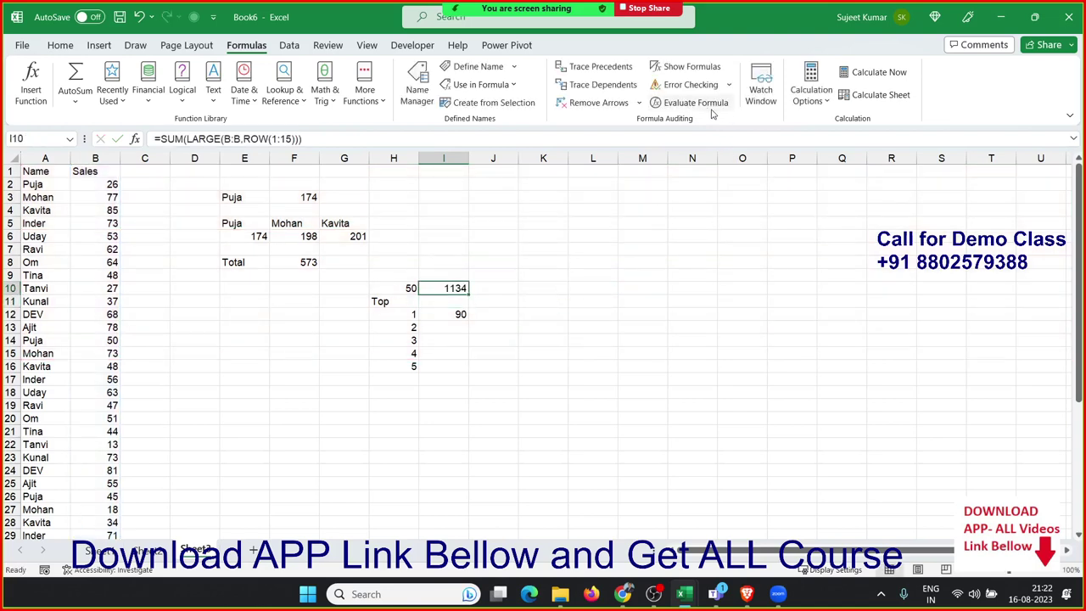
click(692, 102)
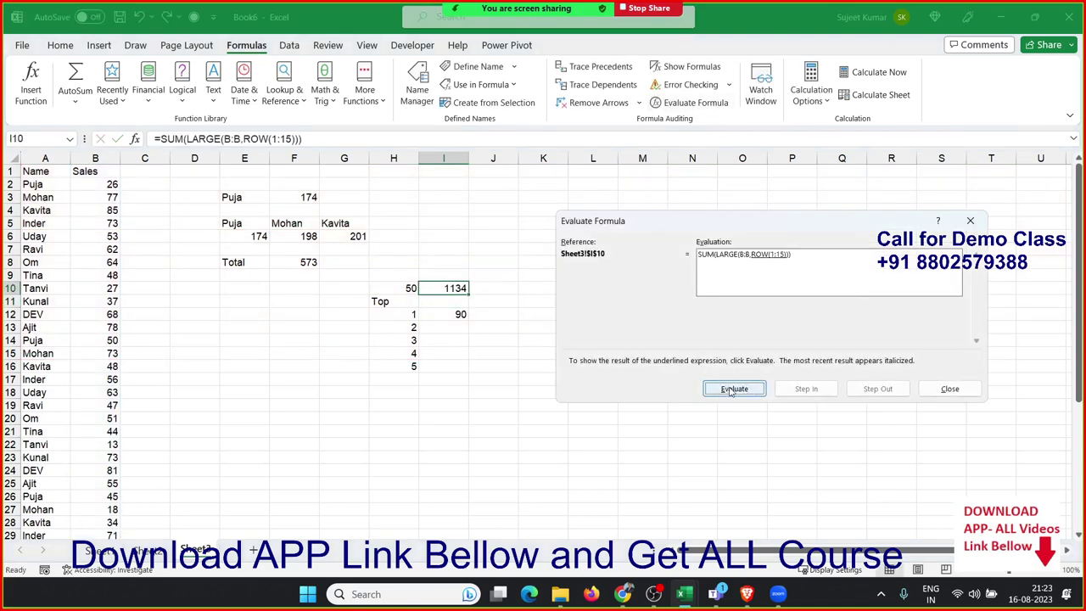
Step: Evaluate ROW(1:15) into the array 1 to 15, then close the evaluation window
click(732, 388)
drag(750, 218, 362, 309)
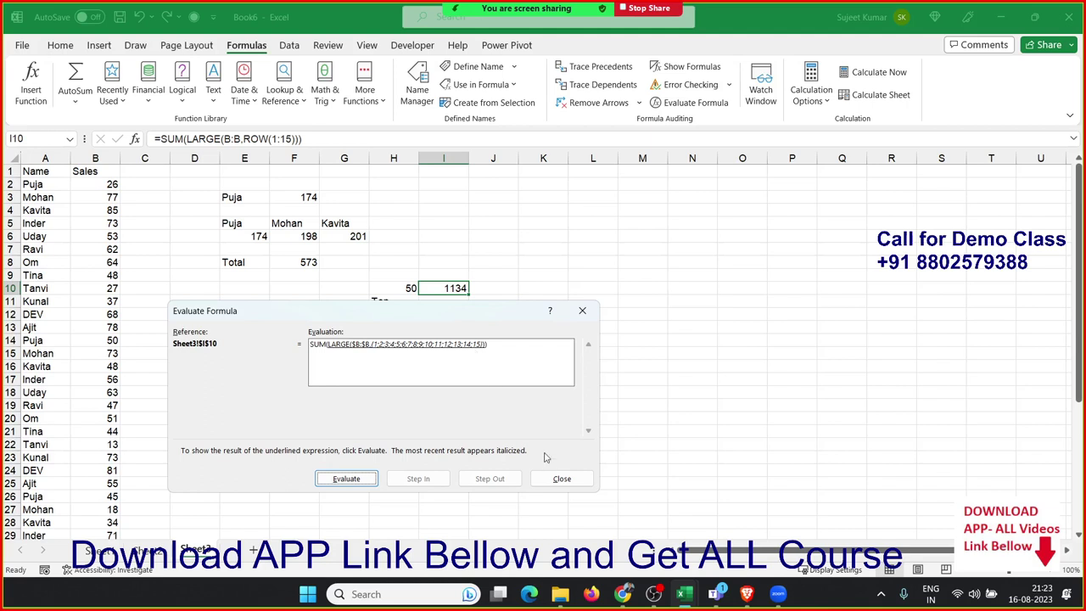
click(562, 480)
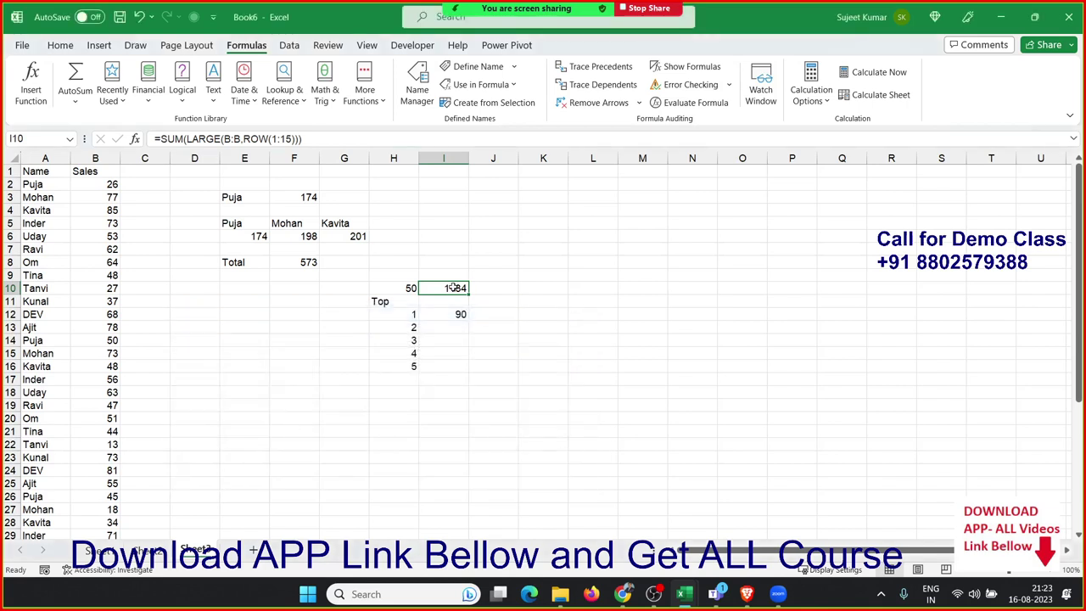
Step: Replace I10's fixed row range with "1:"&H10 and dismiss the resulting formula error
double_click(447, 288)
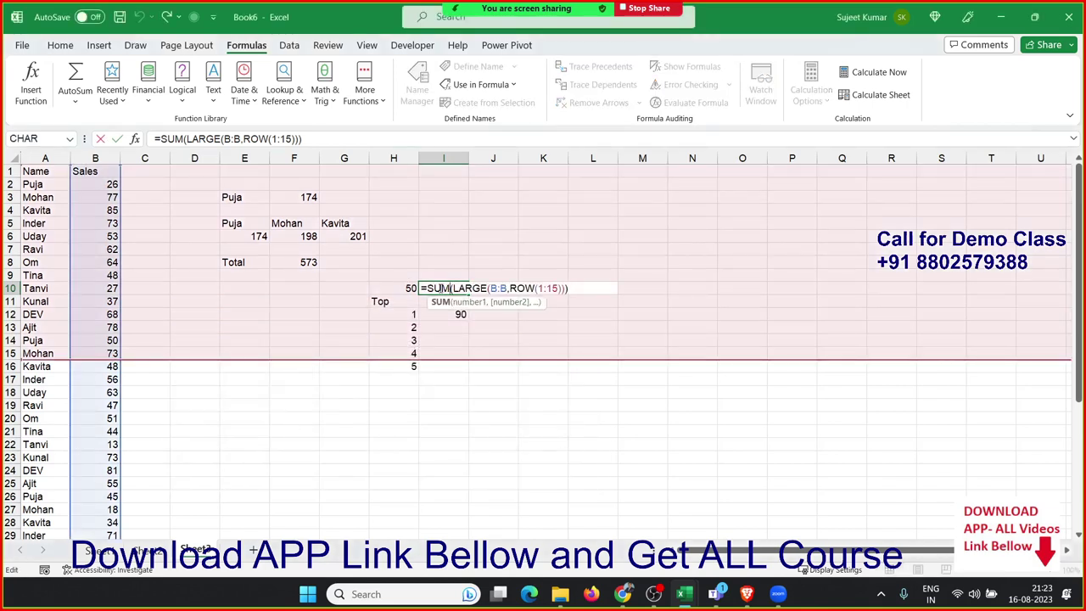
click(538, 288)
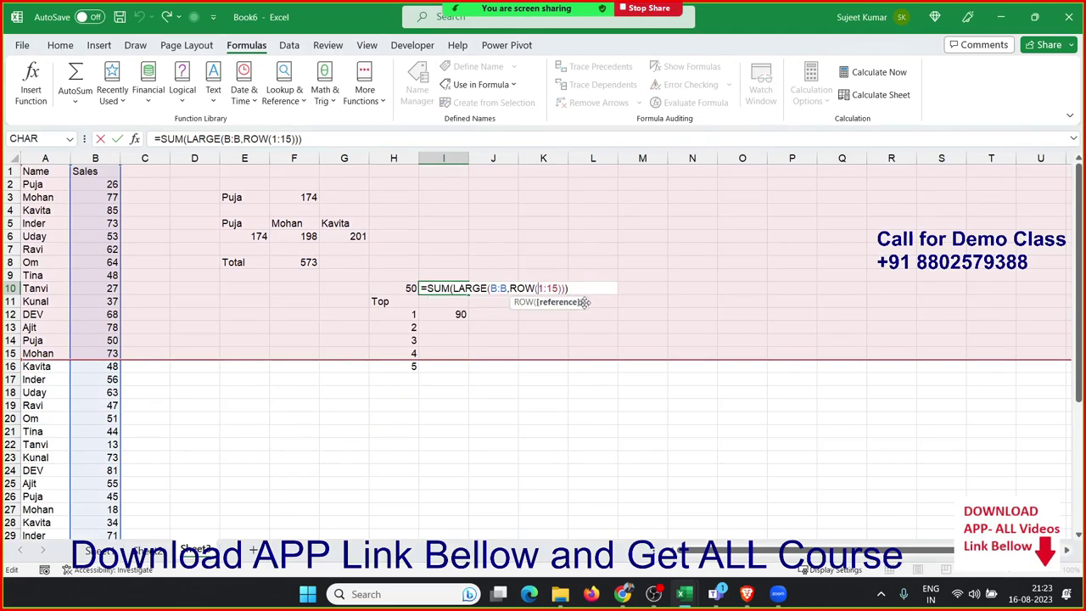
text("1:)
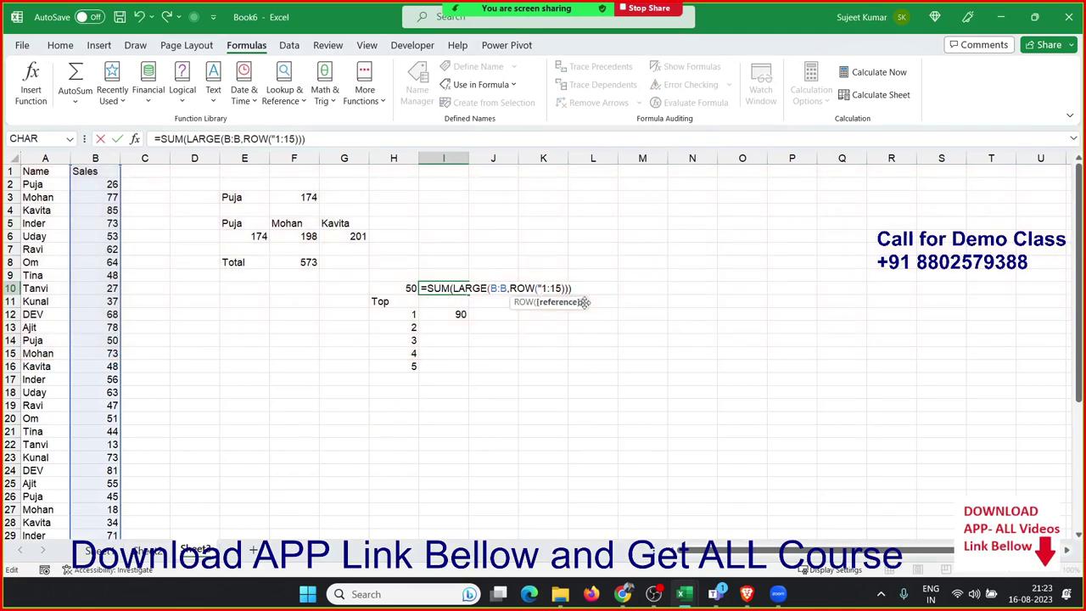
text("&)
key(Delete)
key(Delete)
click(408, 288)
key(Return)
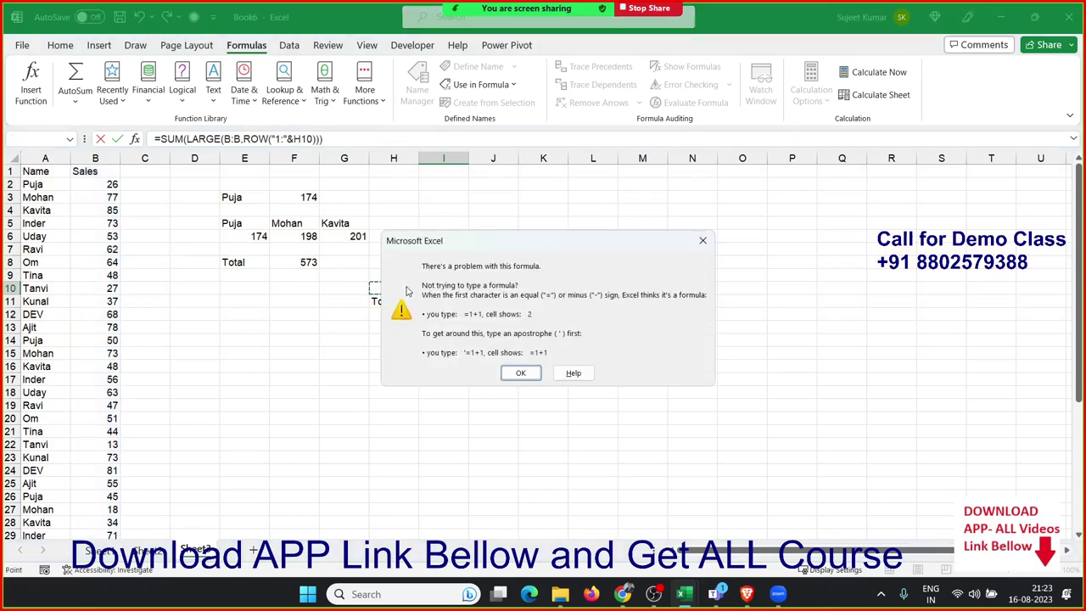
key(Return)
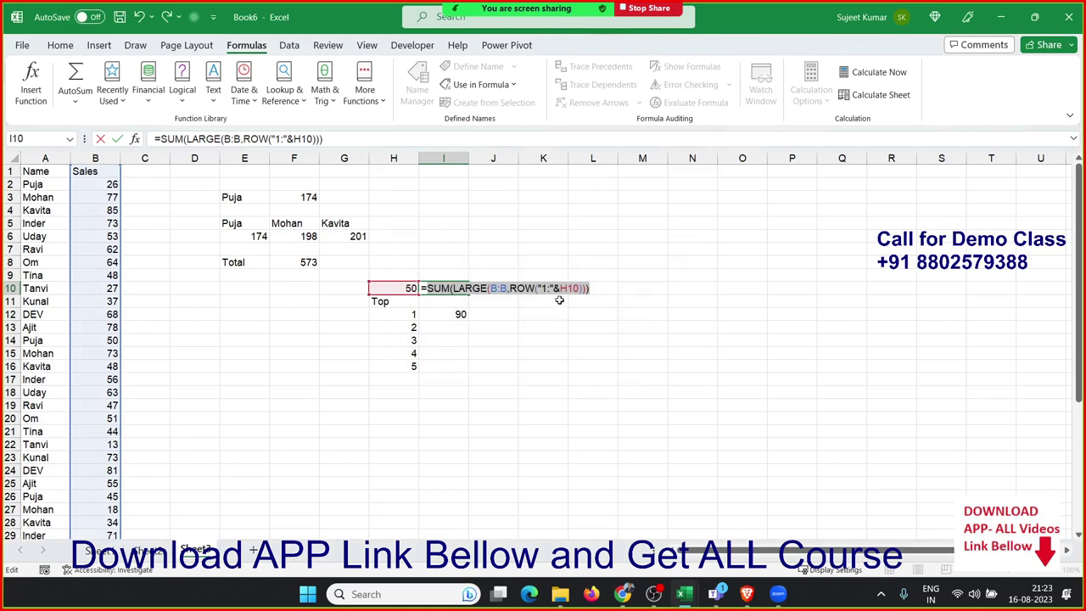
Step: Wrap the row range in INDIRECT: =SUM(LARGE(B:B,ROW(INDIRECT("1:"&H10))))
click(549, 288)
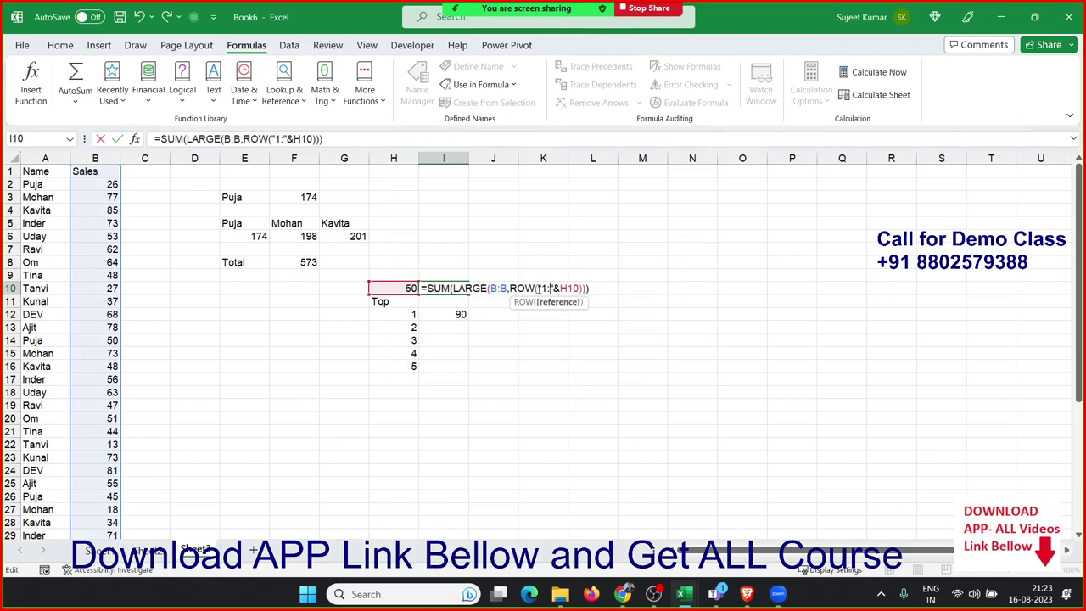
drag(537, 289, 578, 292)
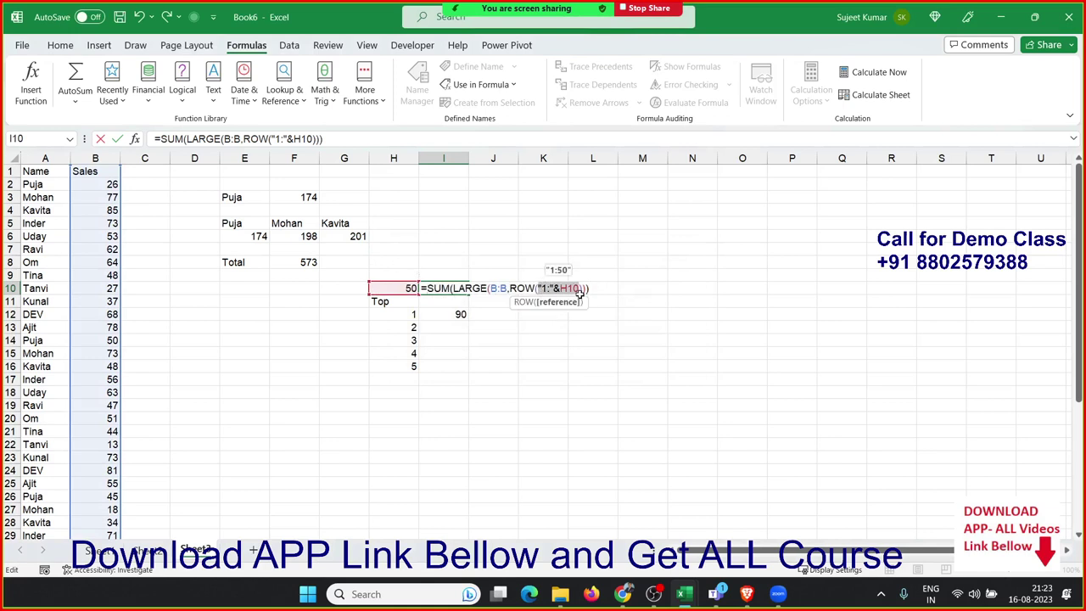
click(579, 292)
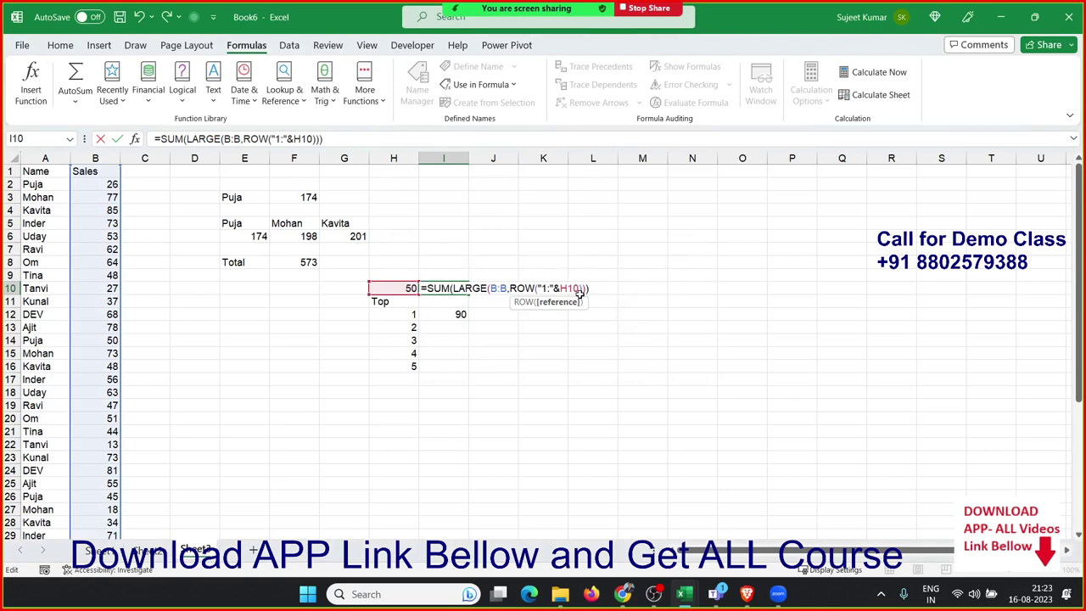
text(ind)
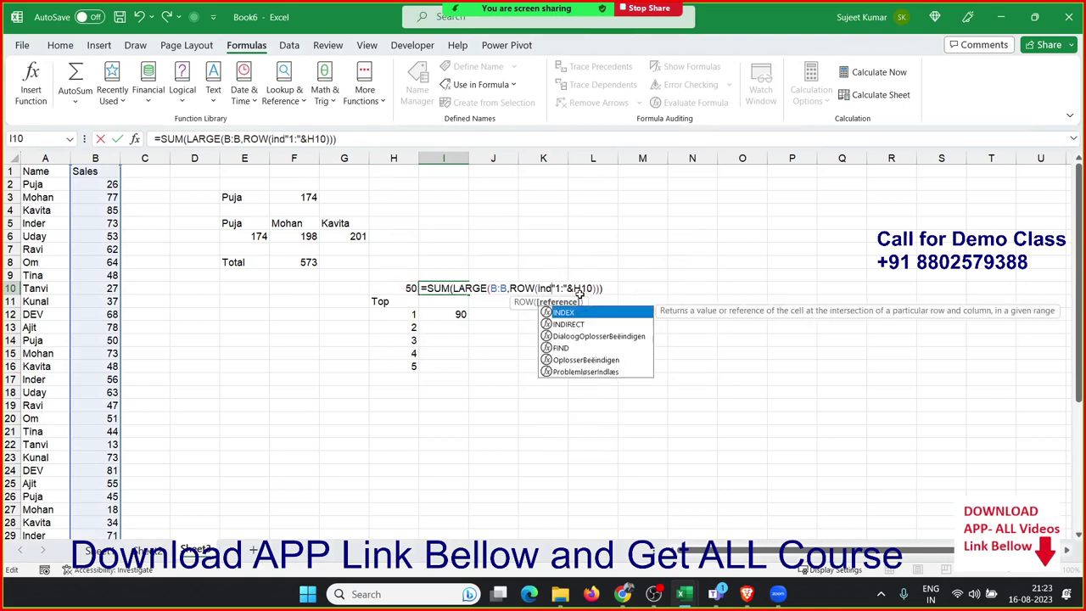
key(Down)
key(Tab)
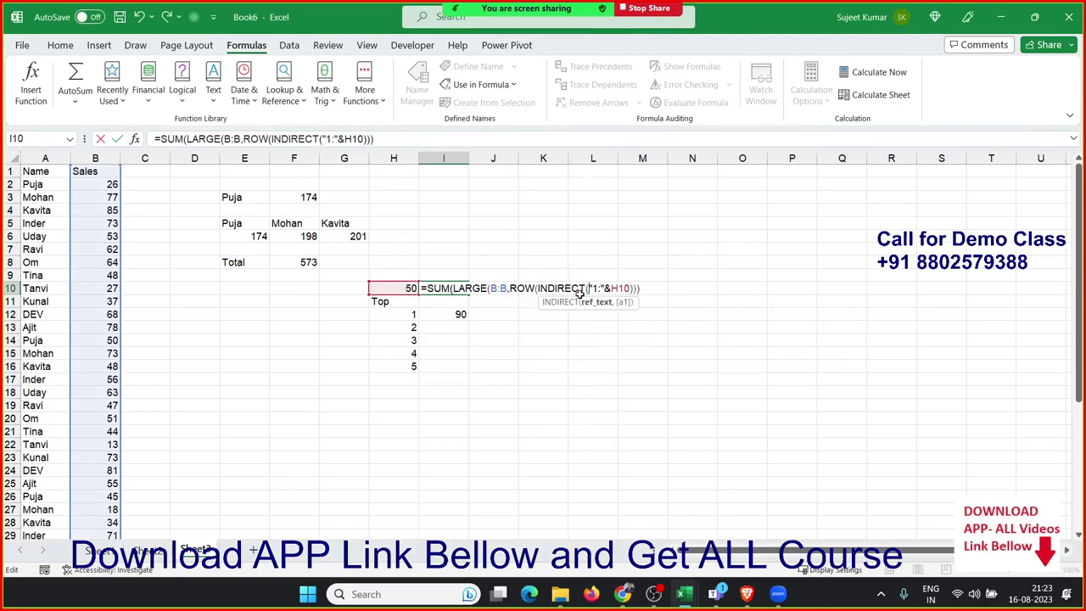
key(Return)
key(Return)
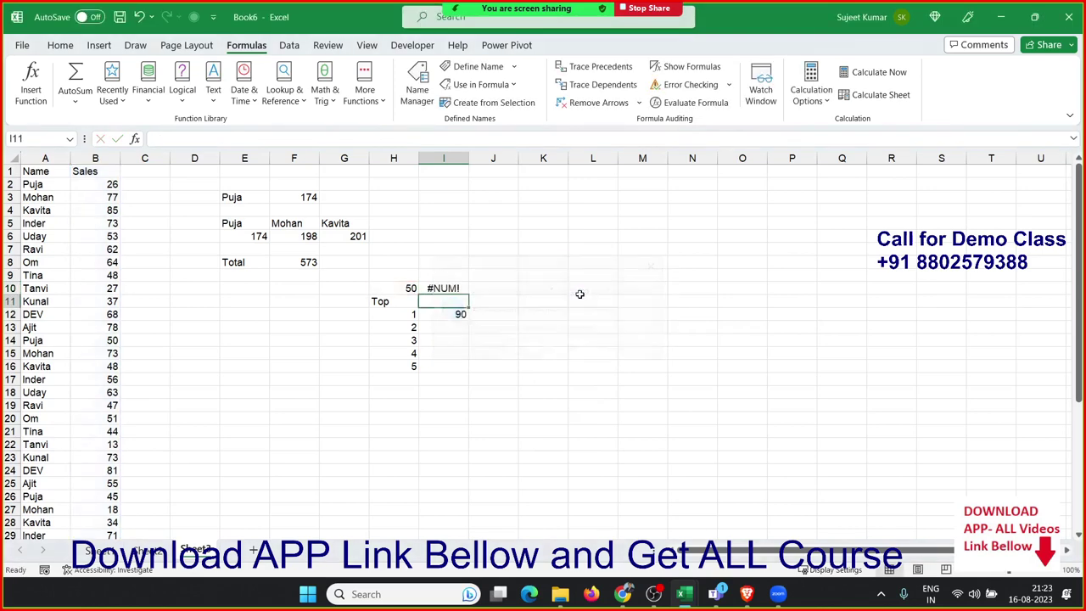
Step: Set the top count in H10 to 15, then 10, giving a total of 795
click(399, 284)
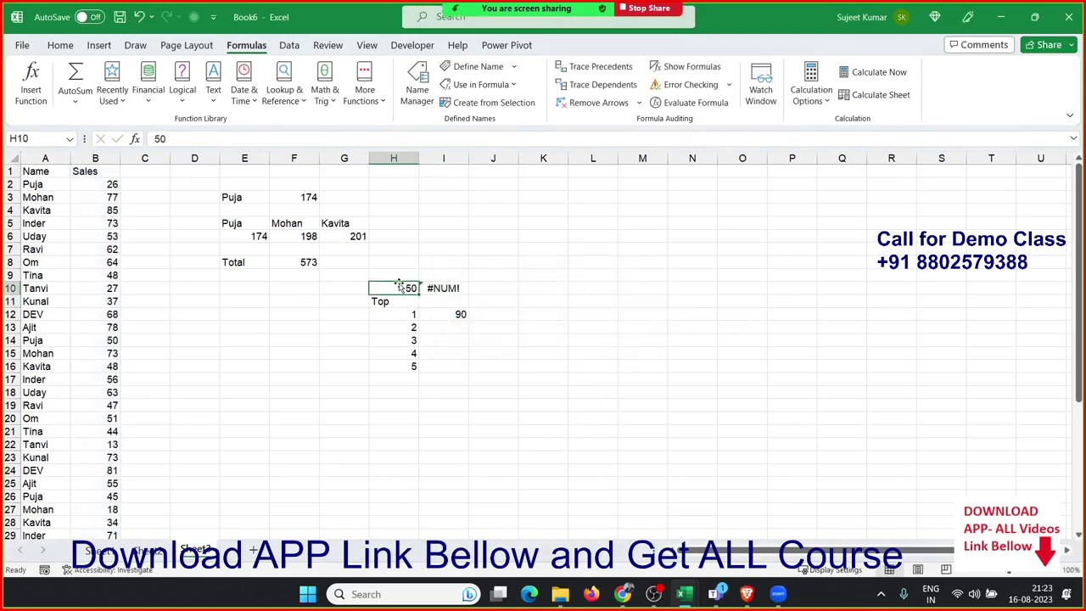
text(15)
key(Return)
click(398, 284)
text(10)
key(Return)
click(443, 288)
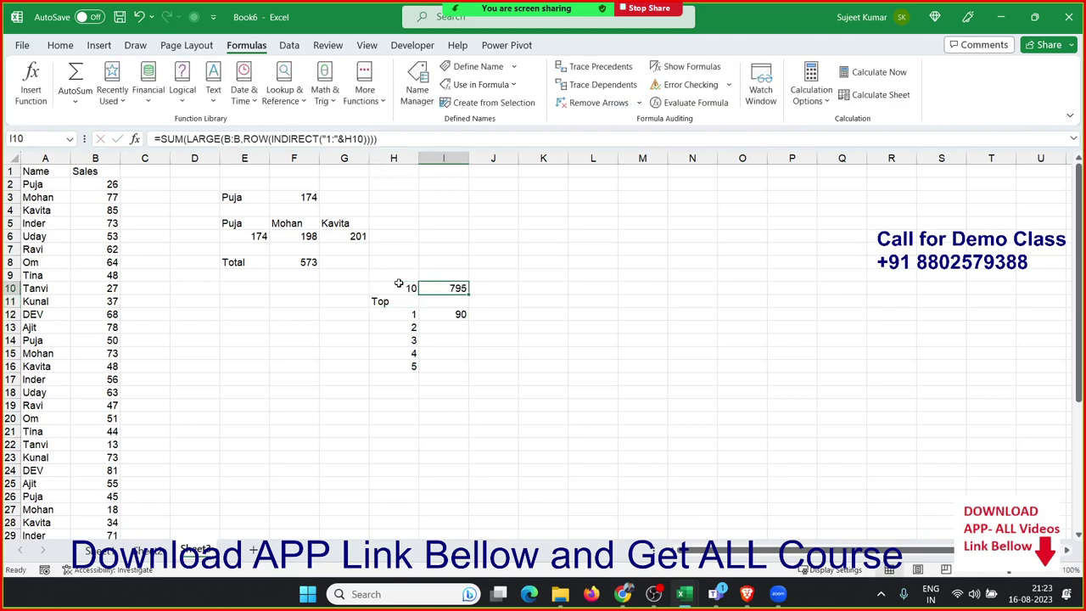
click(693, 101)
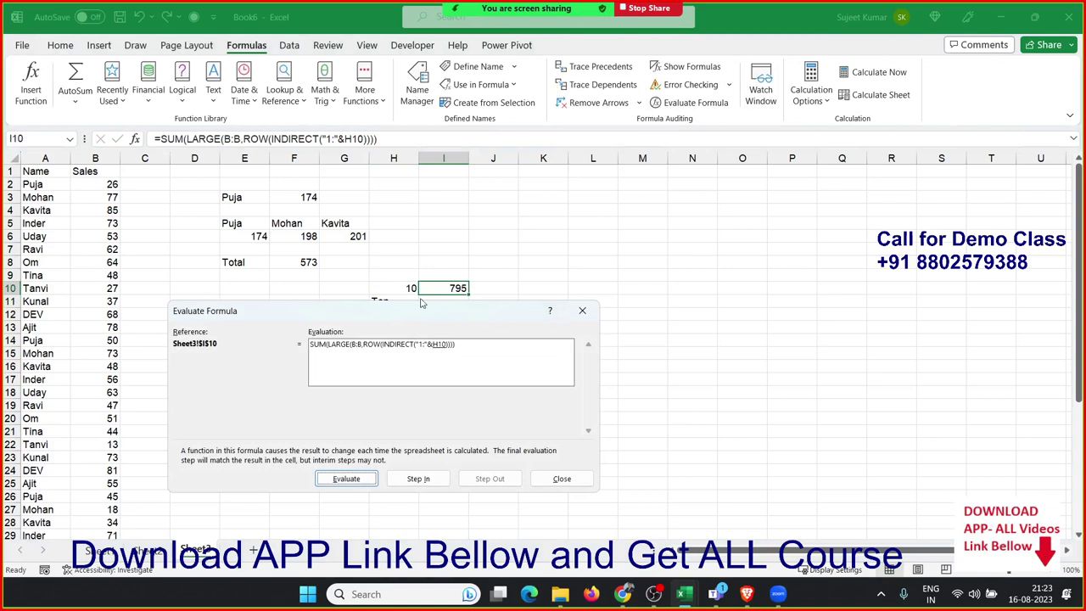
drag(416, 312, 759, 205)
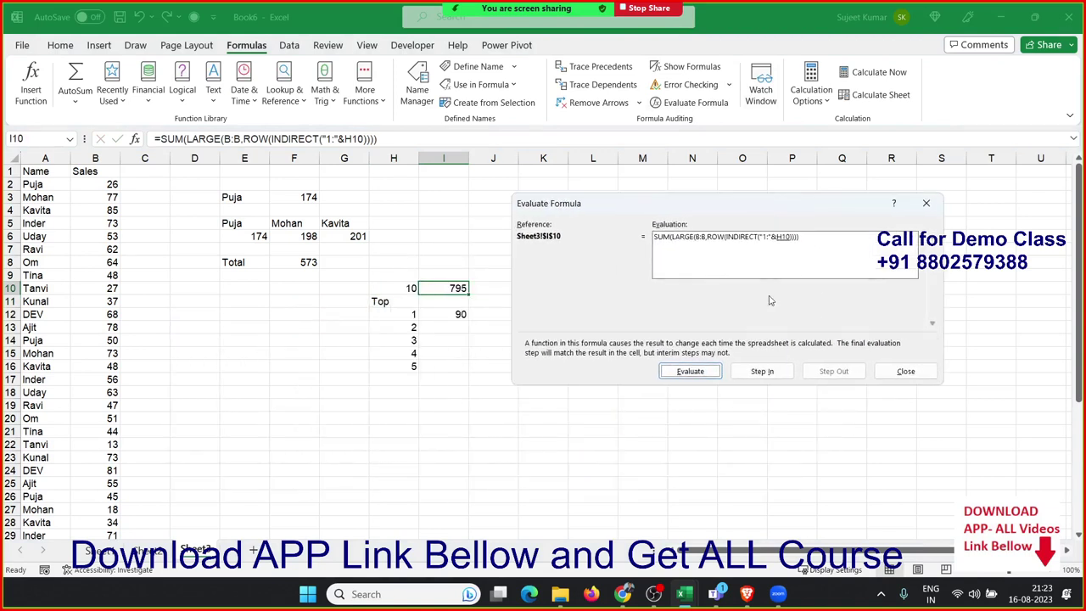
click(703, 373)
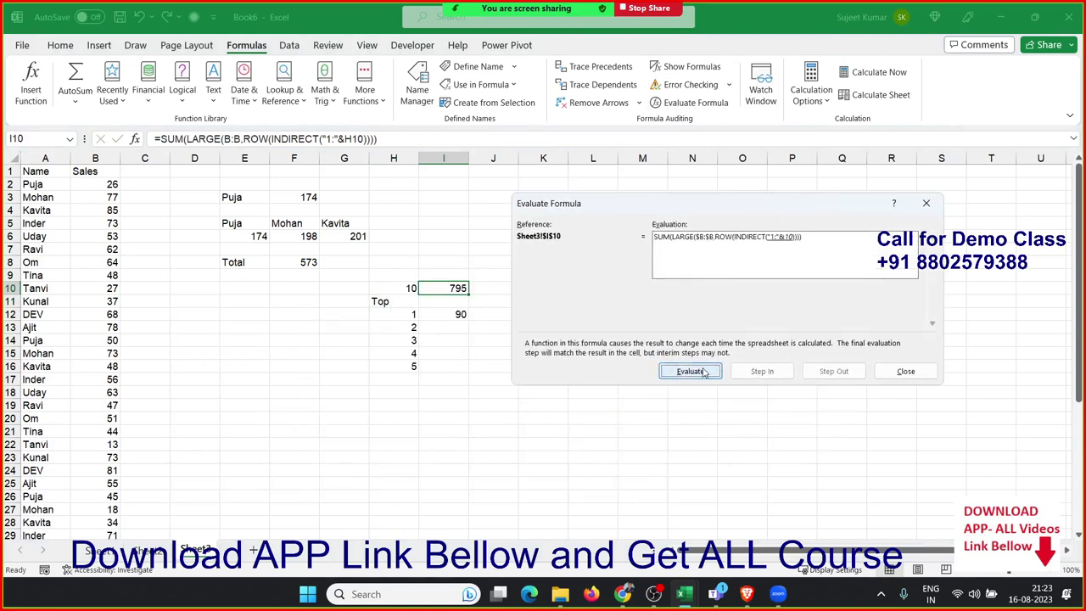
click(703, 372)
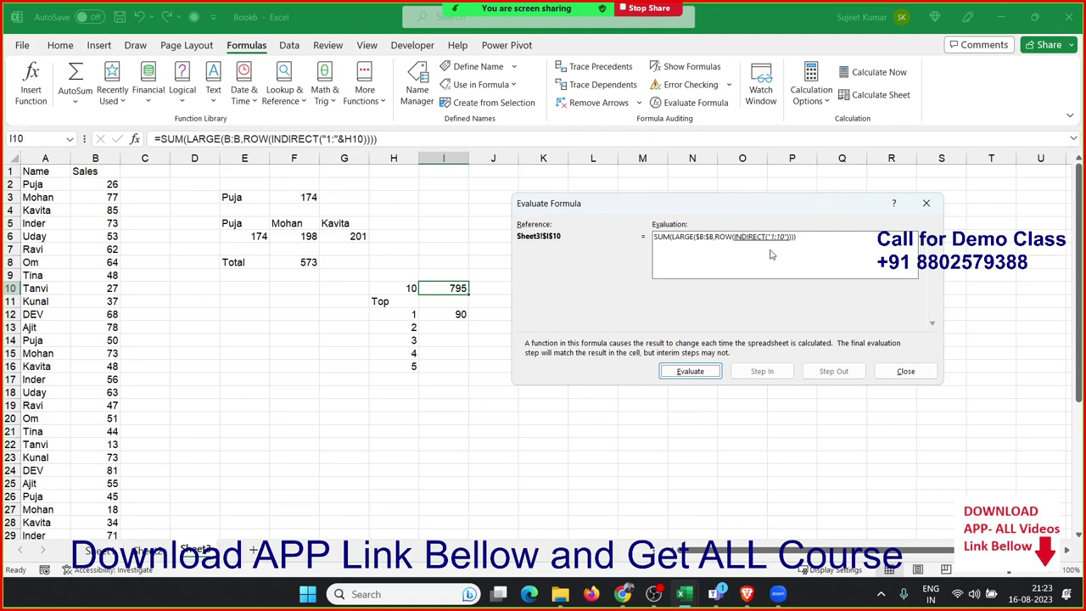
click(687, 372)
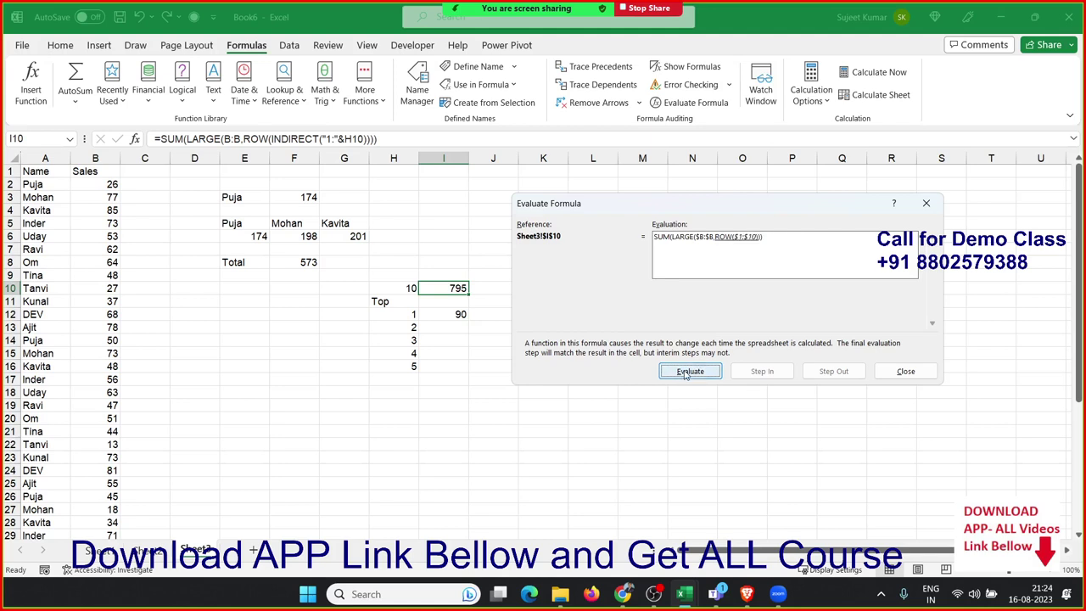
click(694, 373)
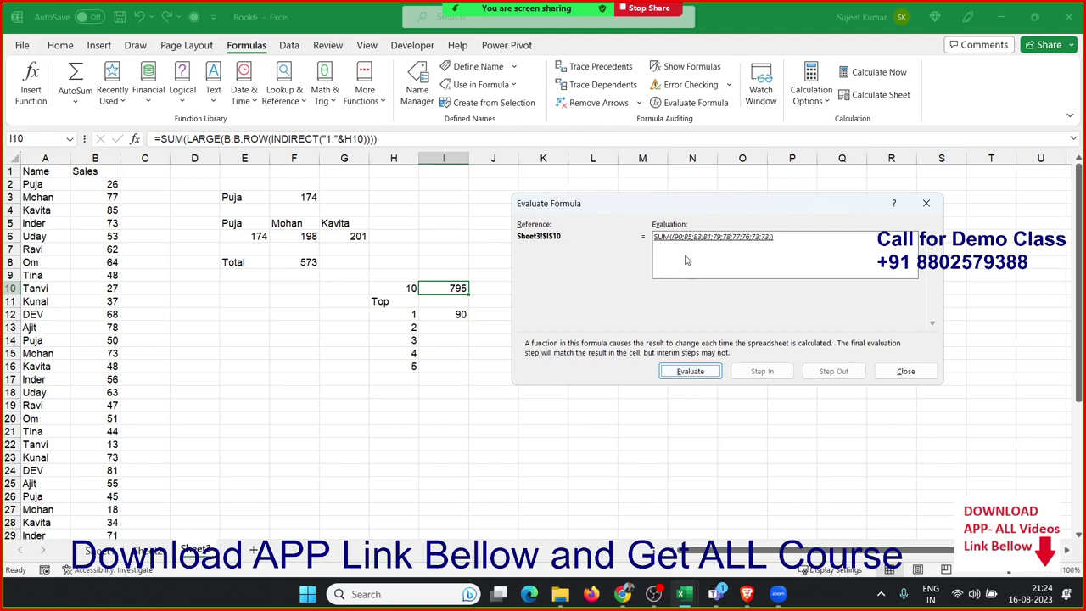
click(671, 376)
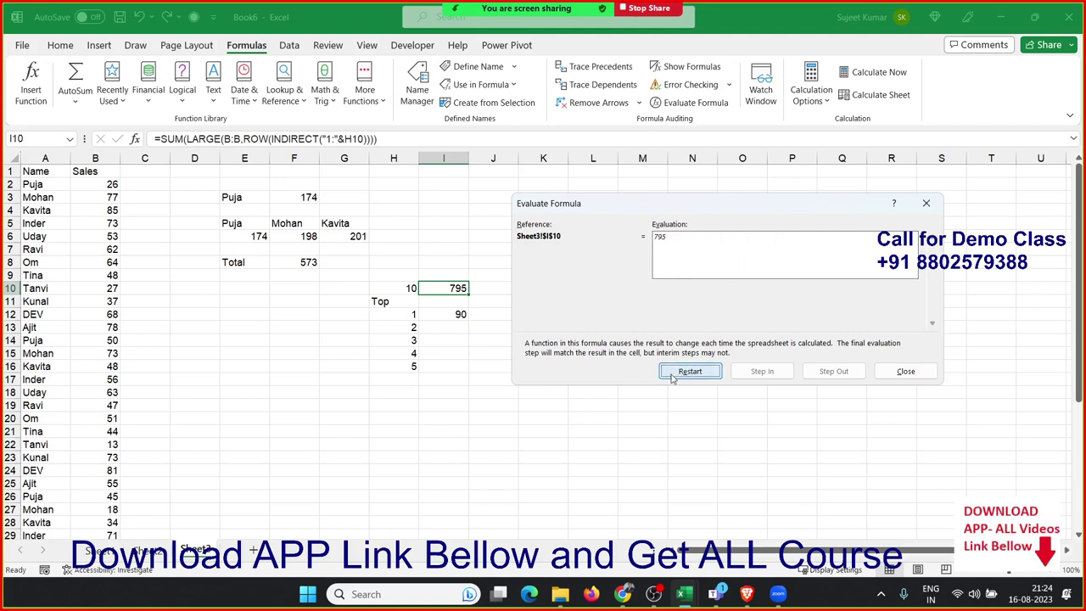
click(905, 371)
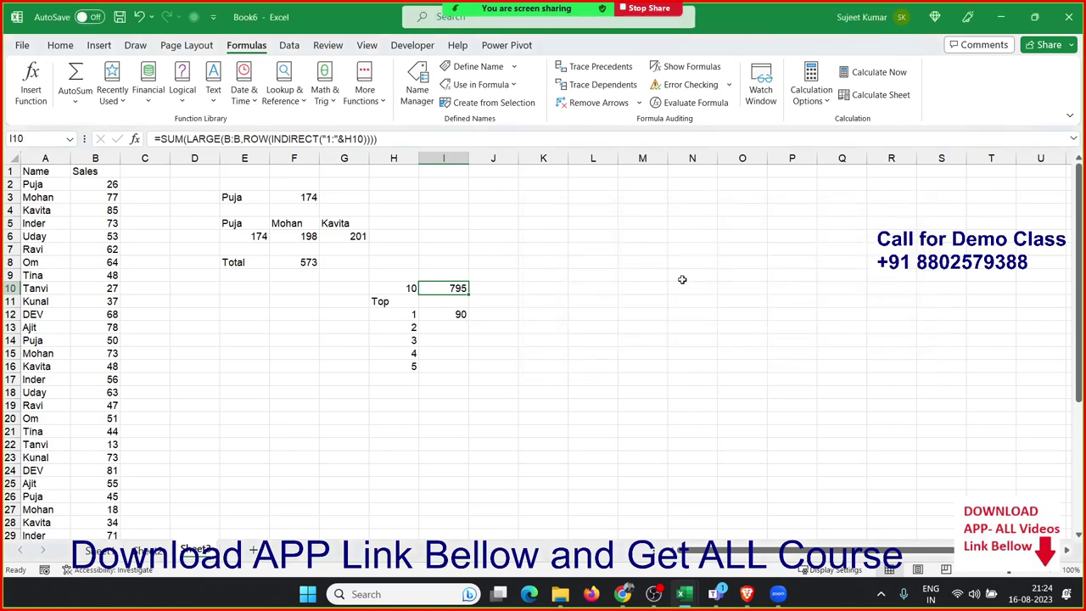
Step: Enter =LARGE(B:B,SEQUENCE(H10,1,1,1)) in J10, accepting Excel's correction
click(512, 291)
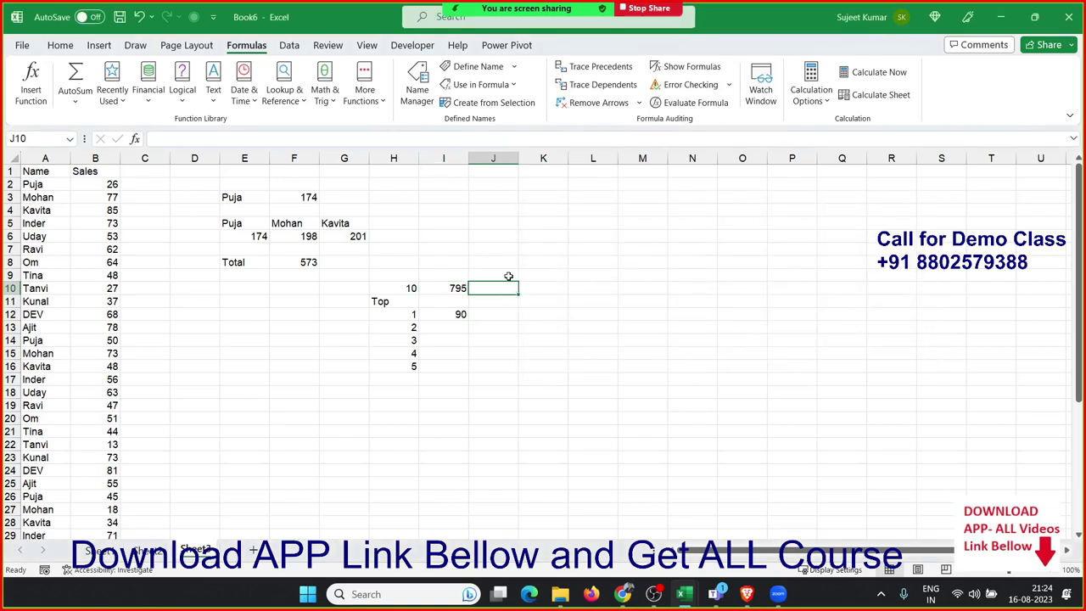
text(=la)
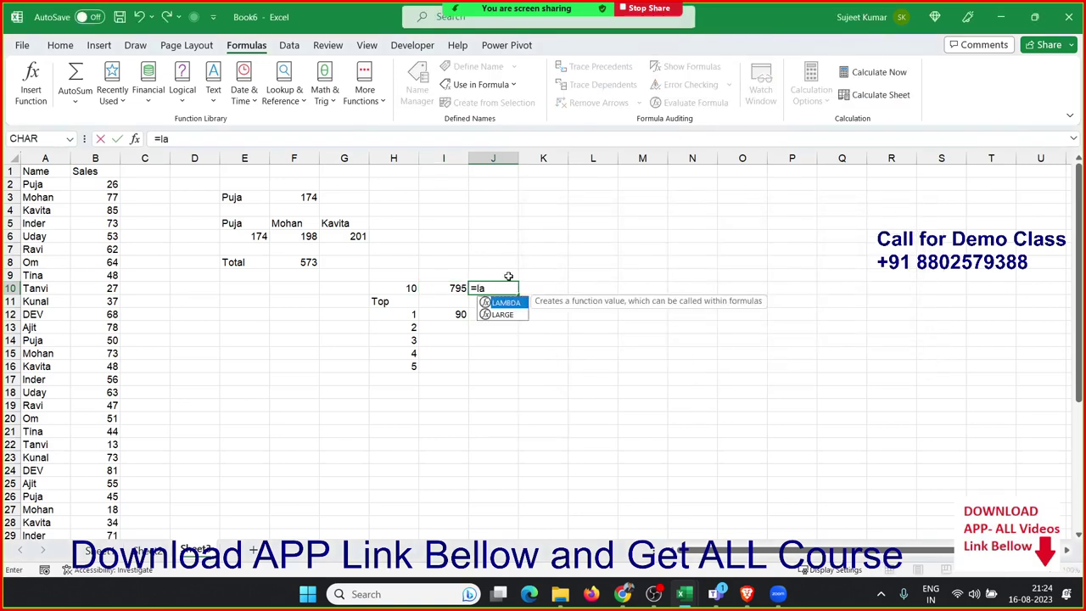
text(r)
key(Tab)
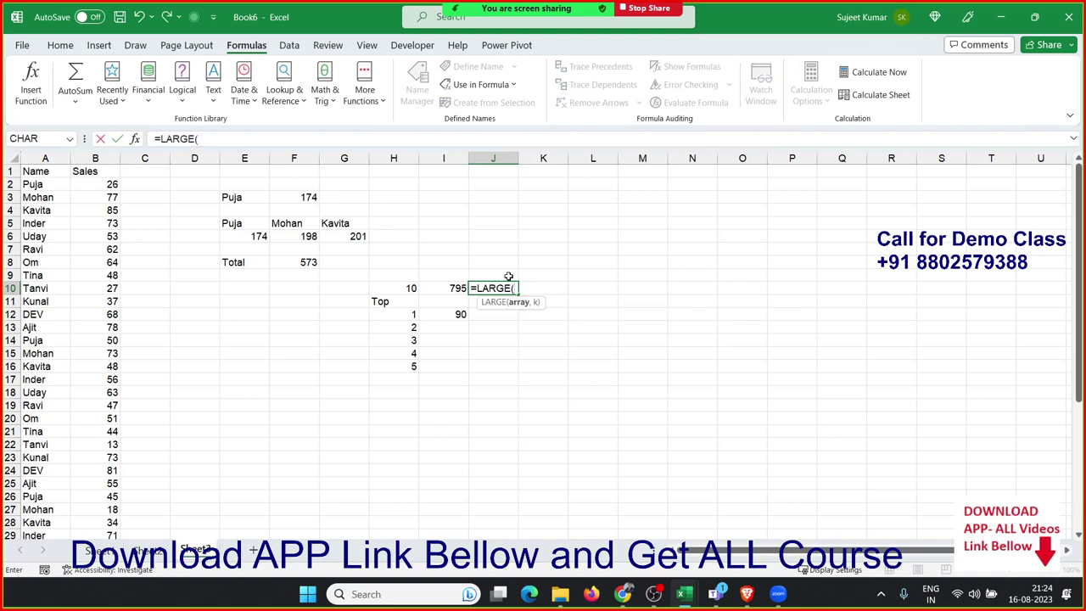
key(Left)
key(Left)
key(Left)
key(Left)
key(Left)
key(Left)
key(Left)
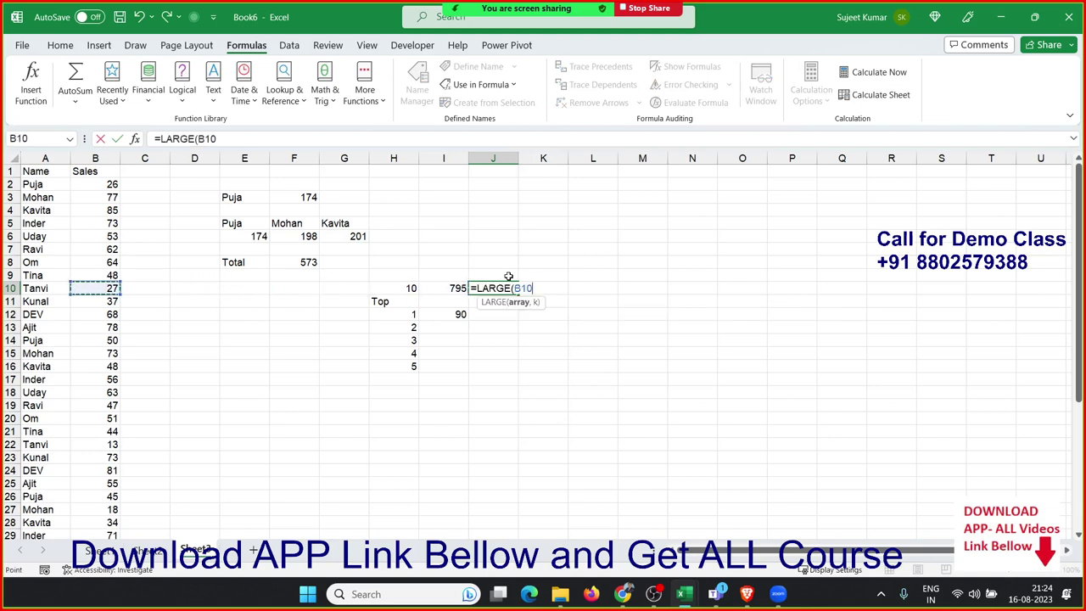
key(ctrl+space)
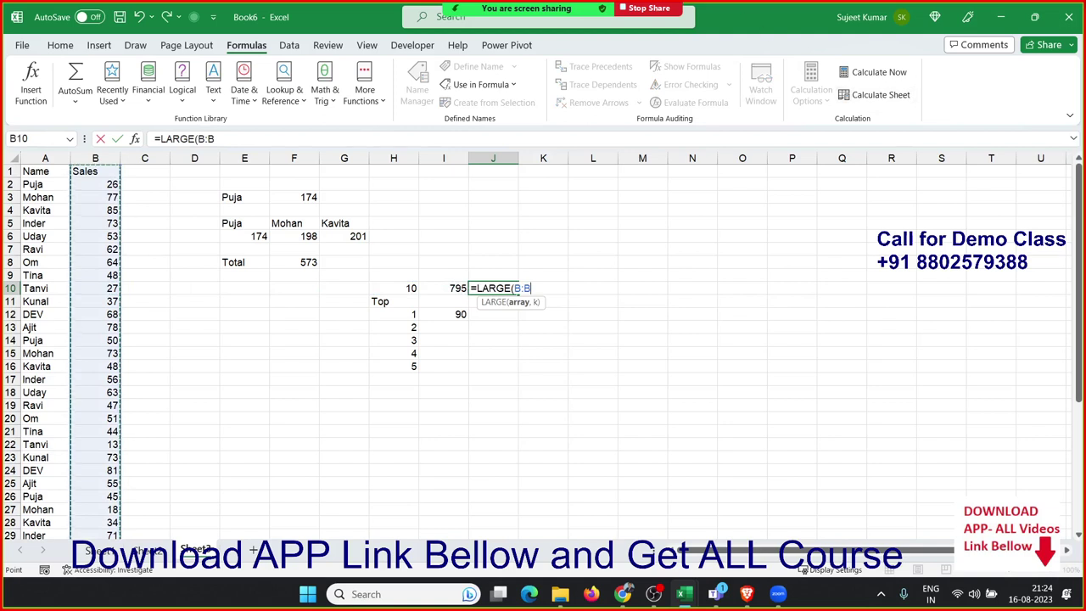
key(alt+Tab)
text(,s)
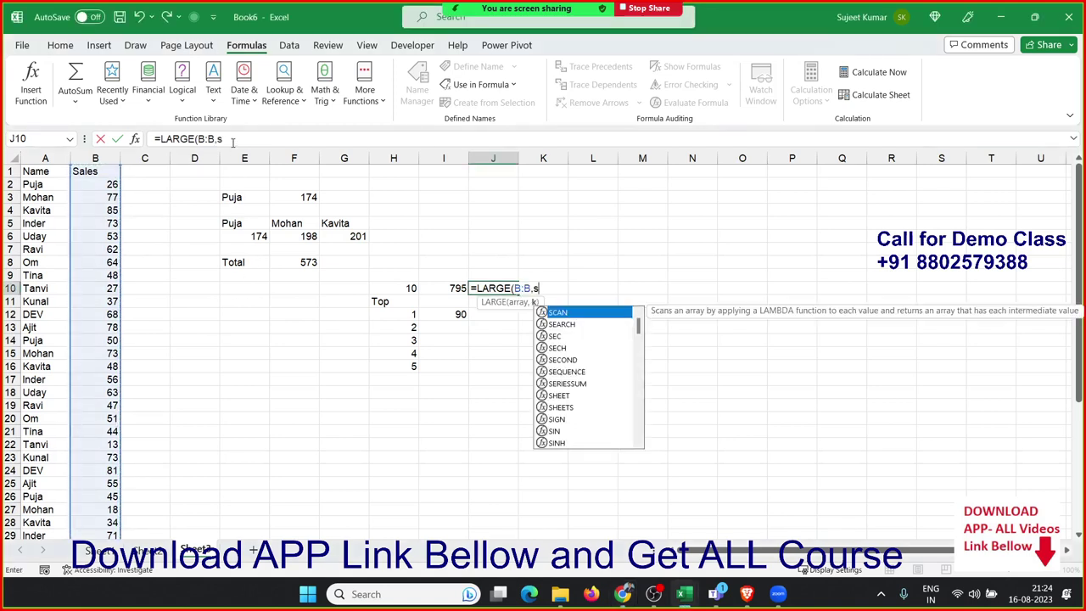
text(eq)
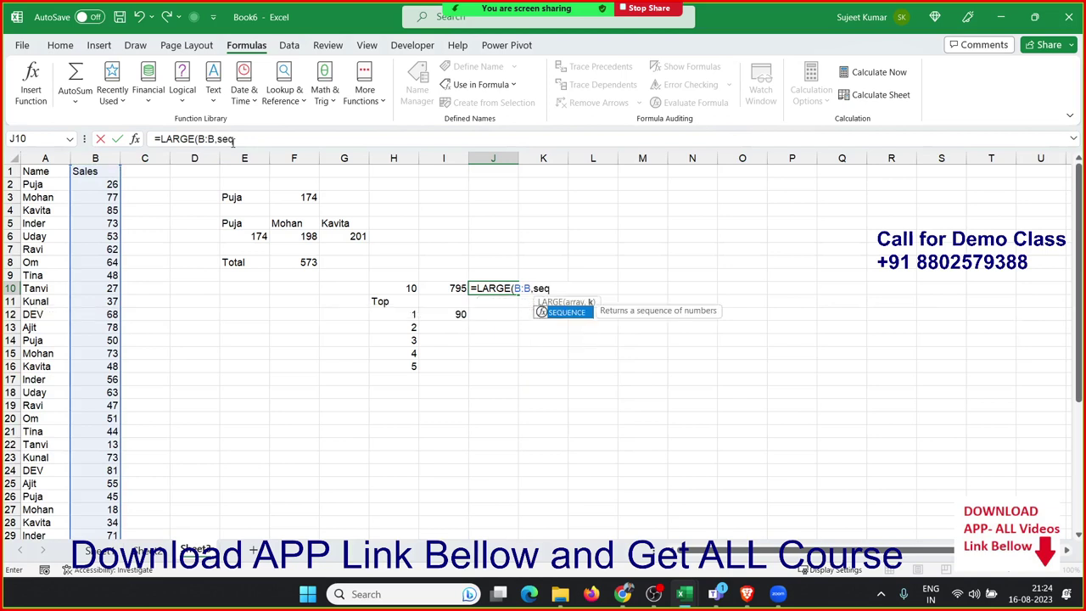
key(Tab)
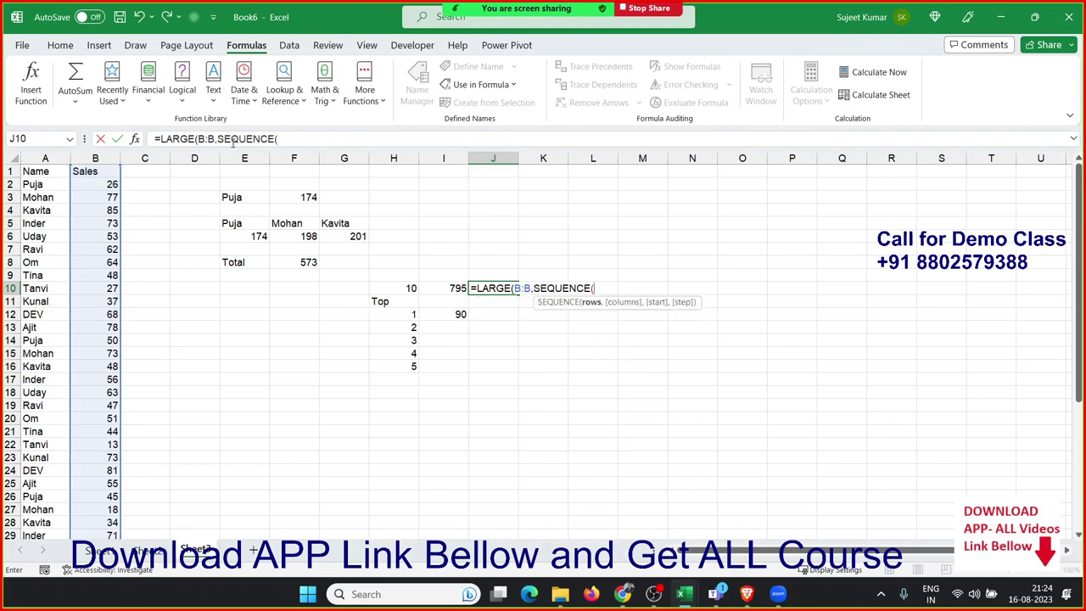
click(377, 288)
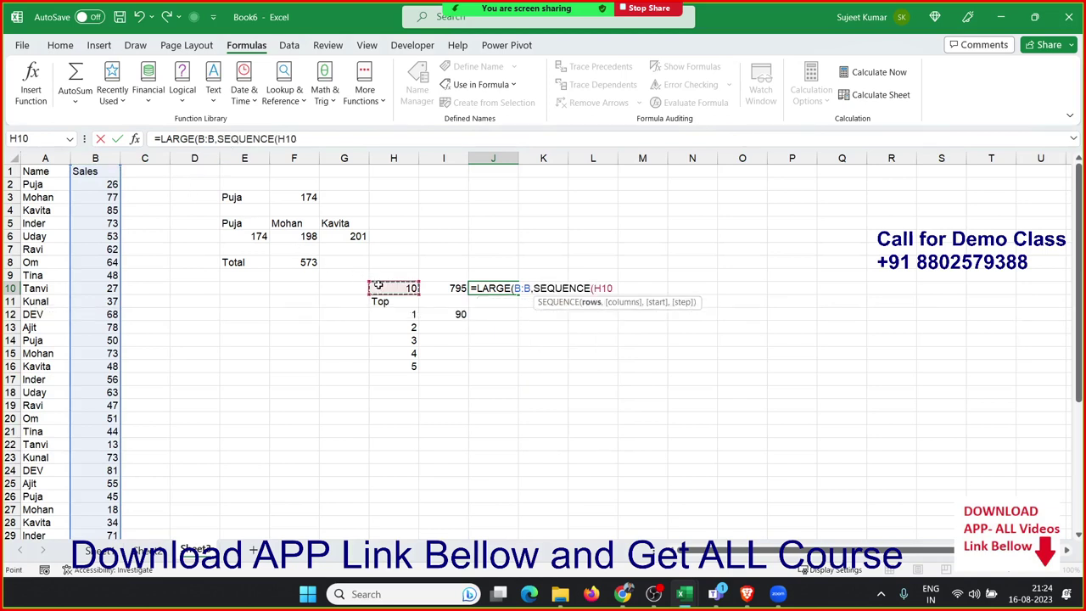
text(,1)
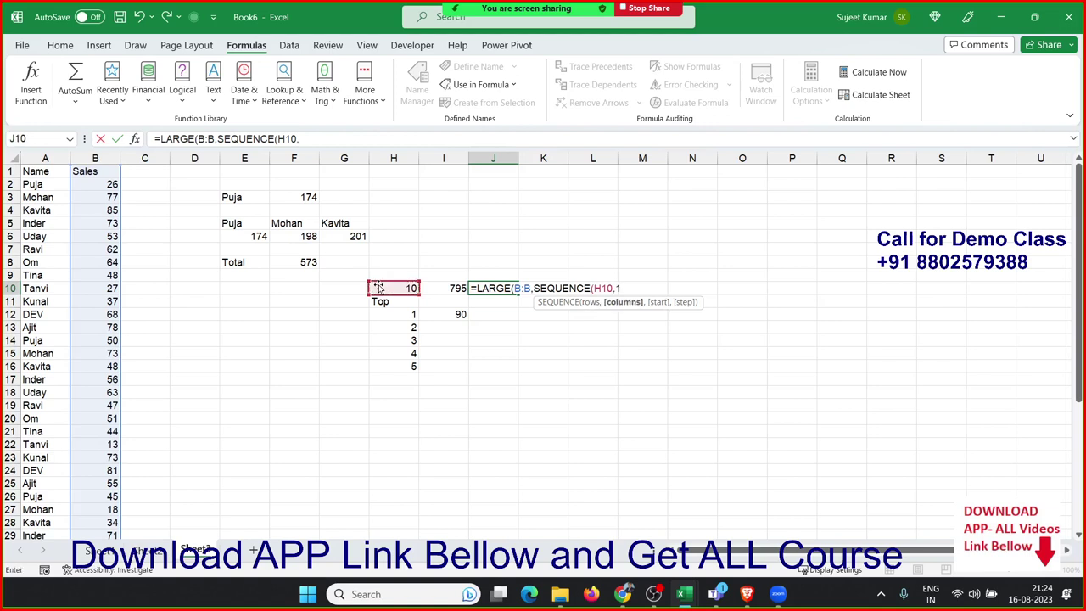
text(,1,1)
text())
key(Return)
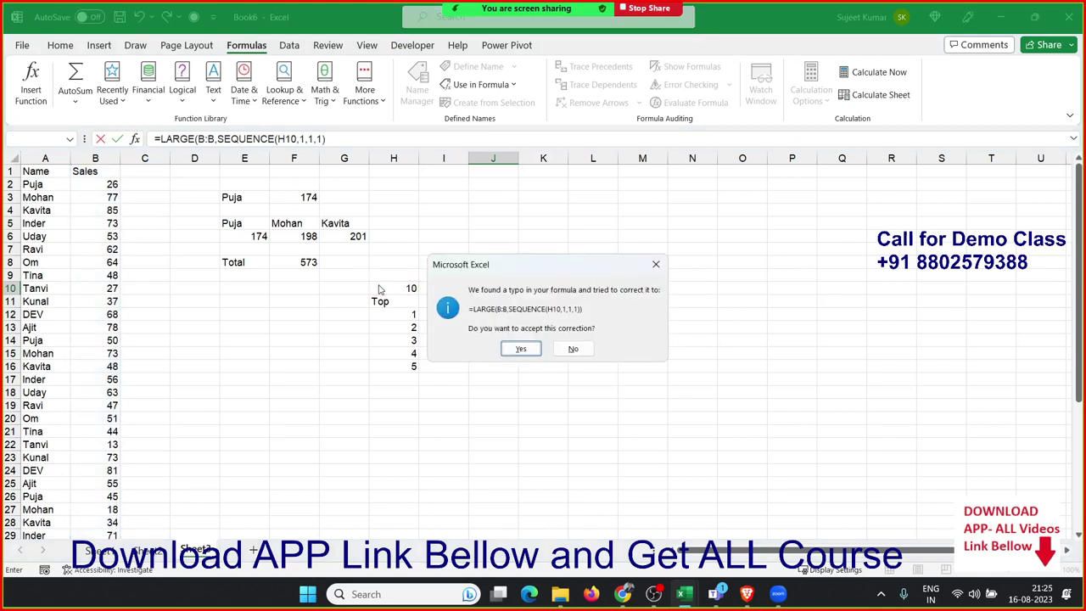
key(Return)
key(Up)
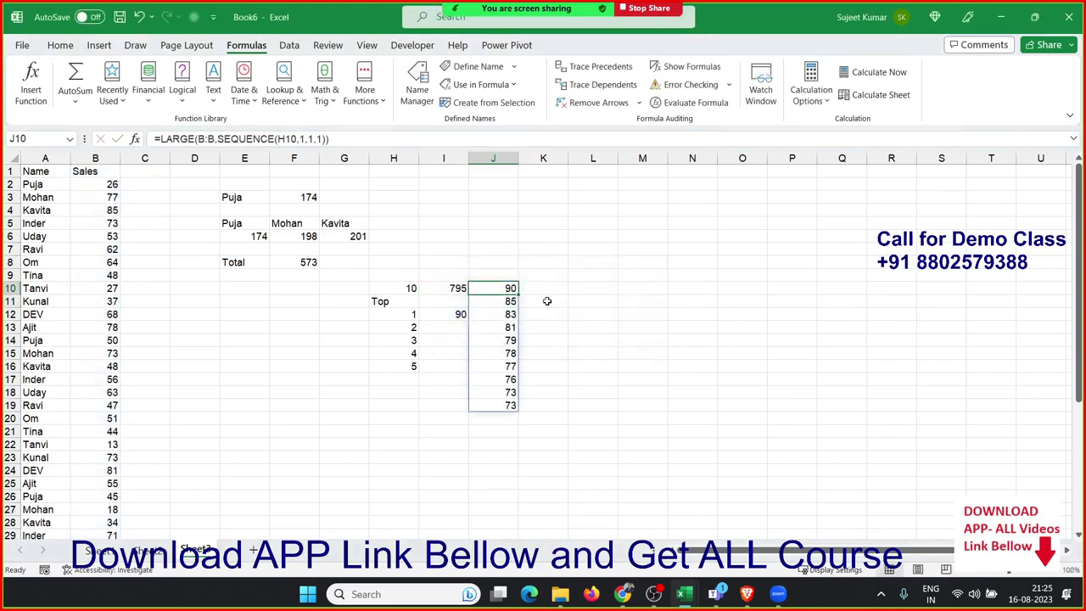
Step: Wrap J10's formula in SUM to return 795, accepting the correction
double_click(499, 286)
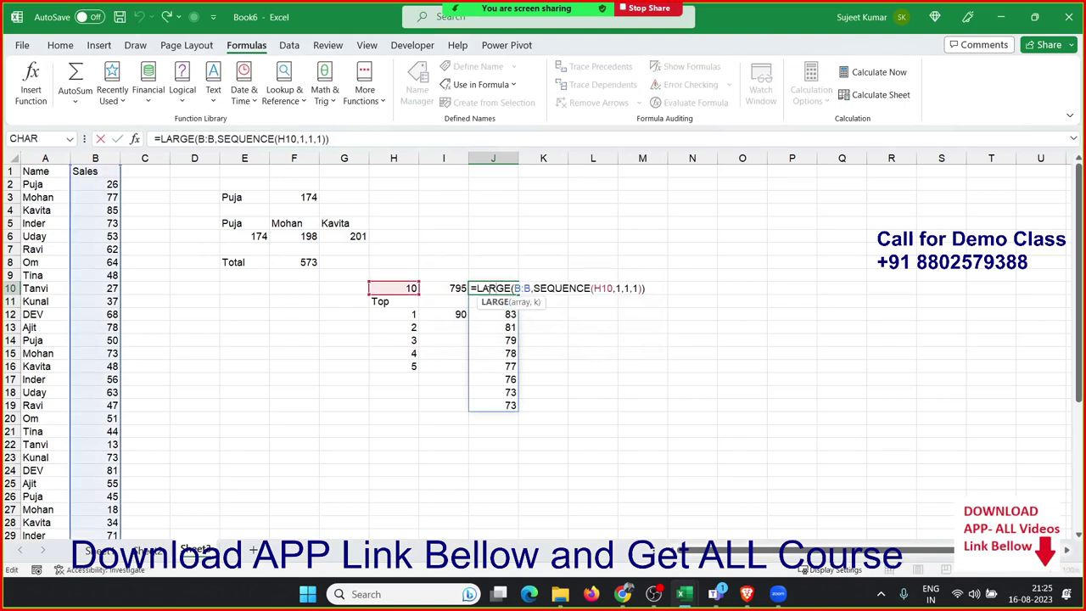
click(476, 288)
text(SUM()
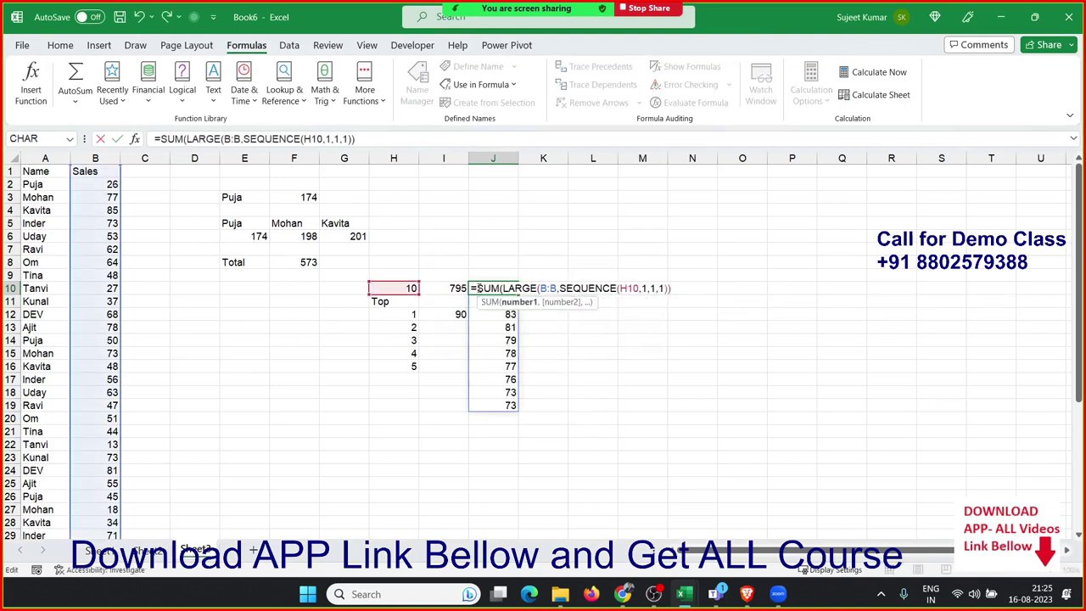
key(Return)
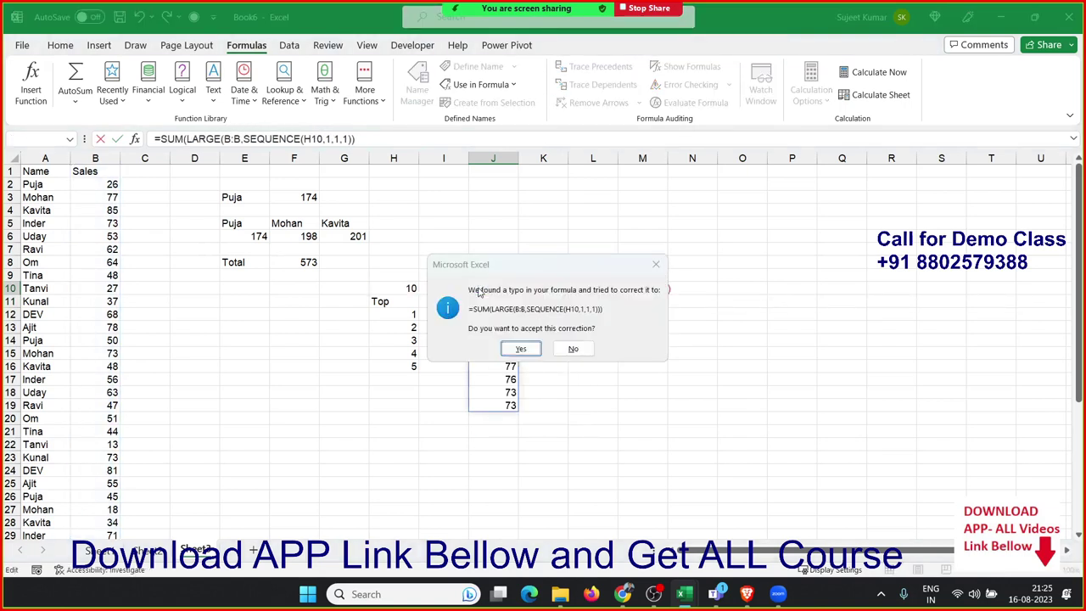
key(Return)
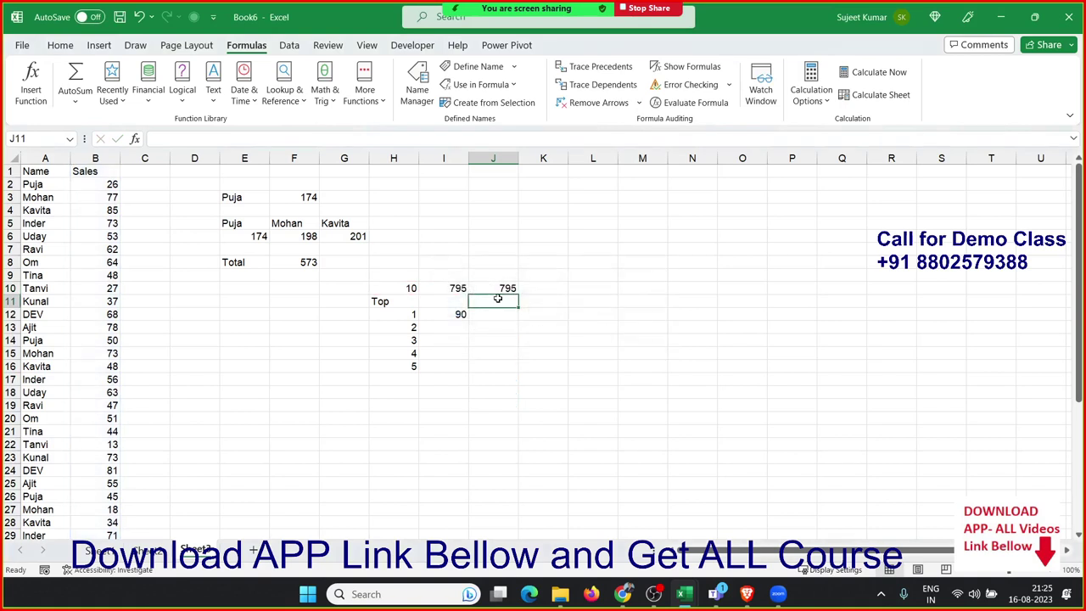
Step: Step through J10's evaluation: H10 to 10, SEQUENCE 1–10, top ten sales, sum 795
click(498, 287)
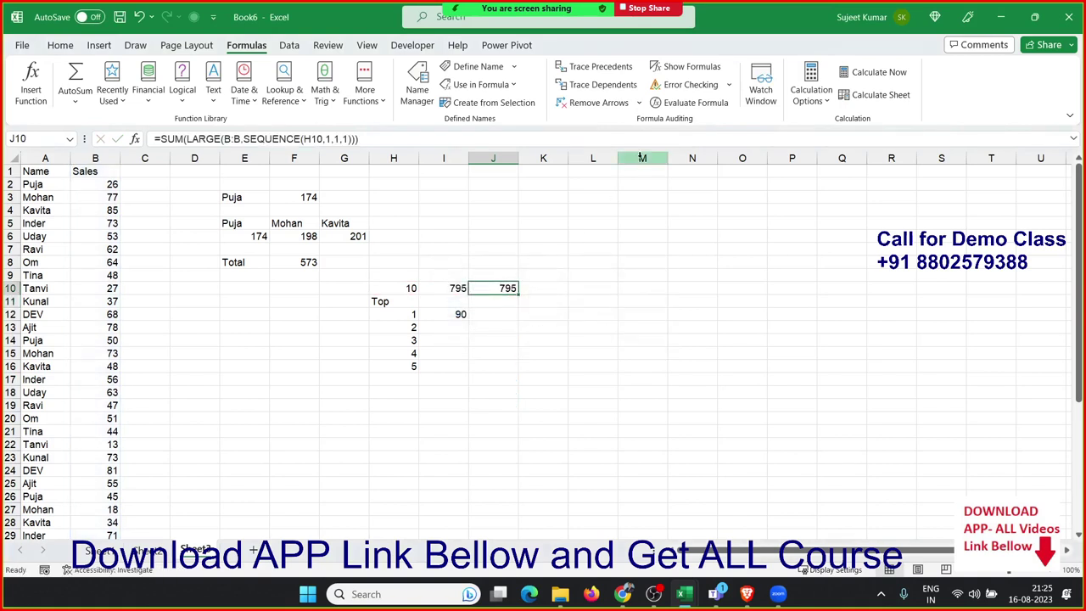
click(669, 105)
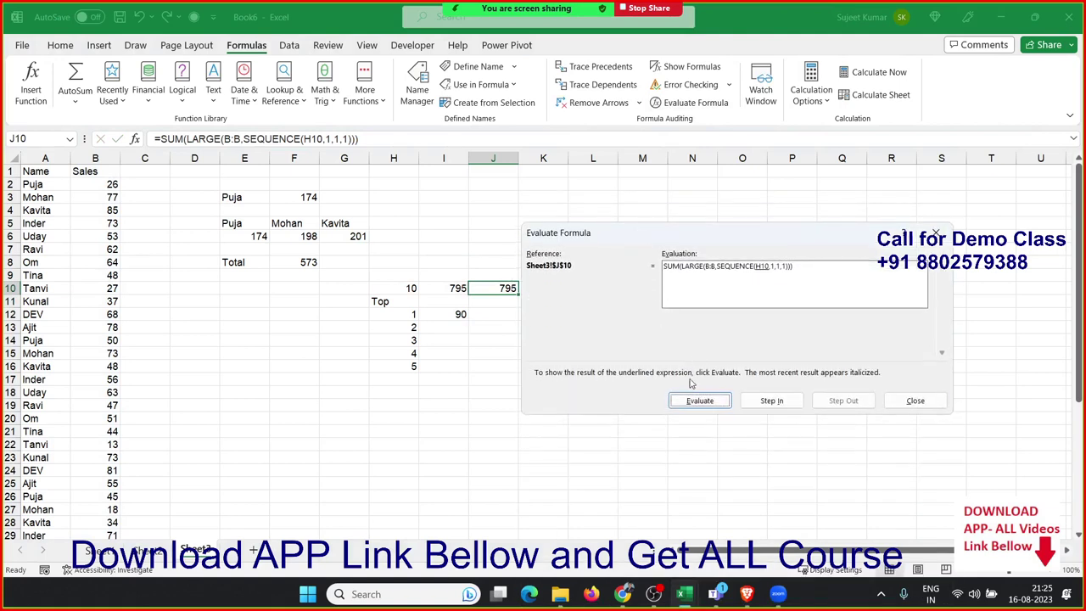
click(700, 400)
click(699, 401)
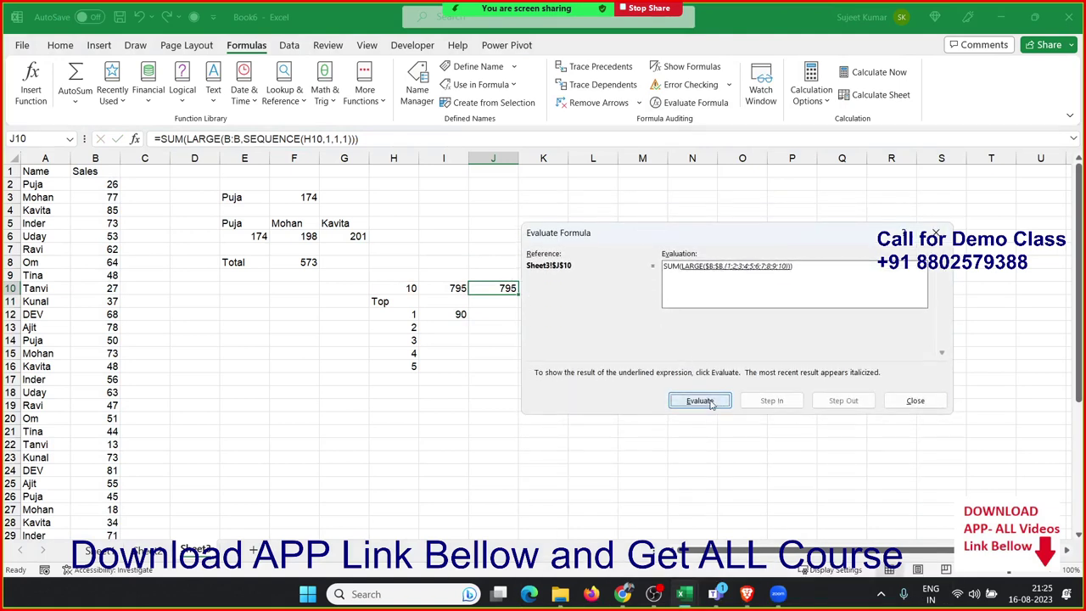
click(699, 400)
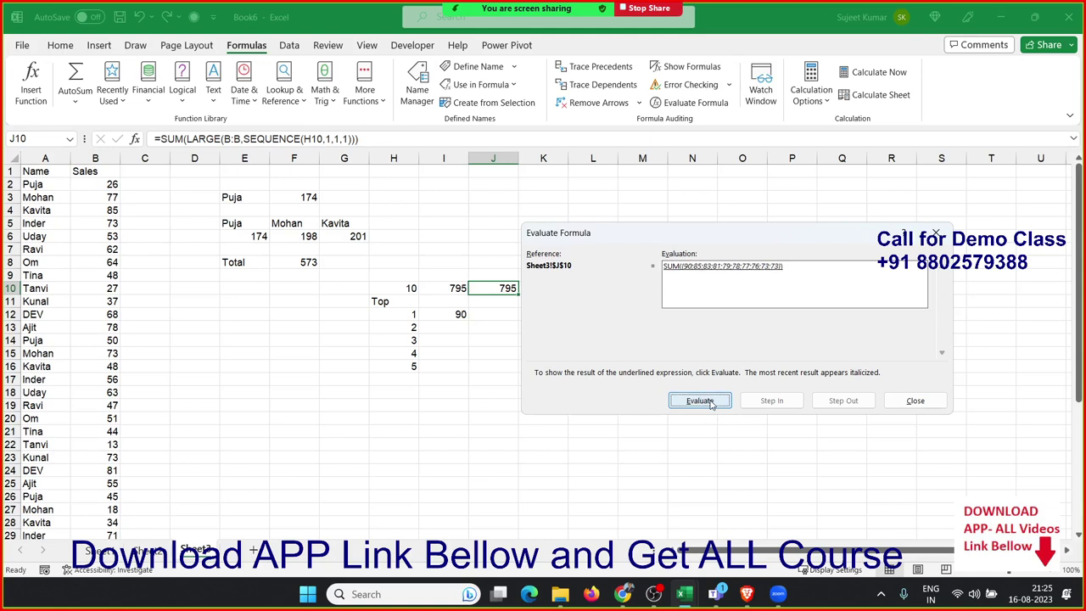
click(700, 400)
click(700, 401)
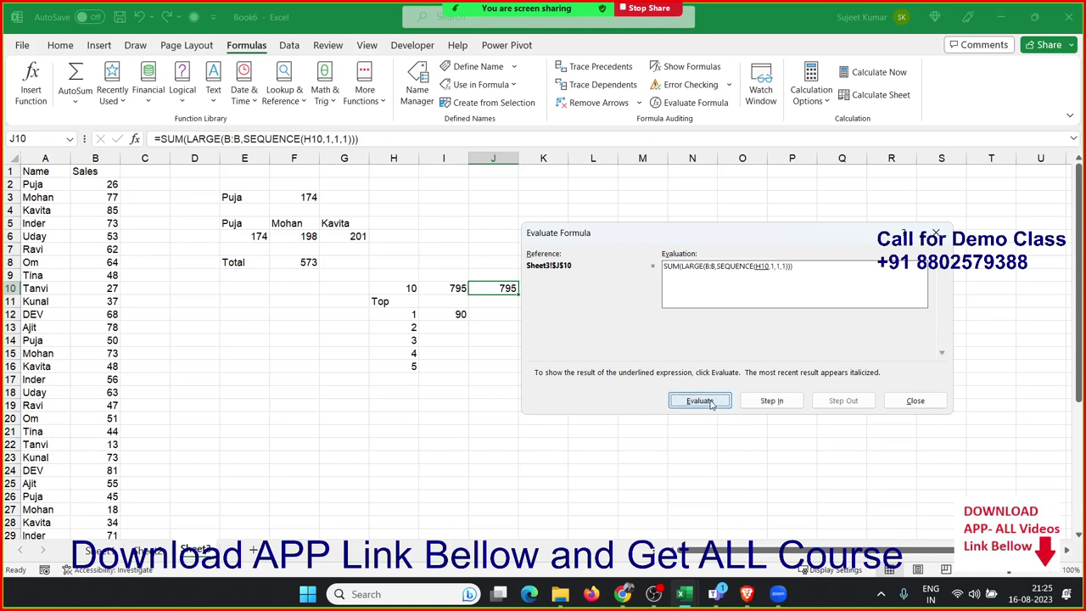
click(699, 400)
click(700, 400)
click(700, 401)
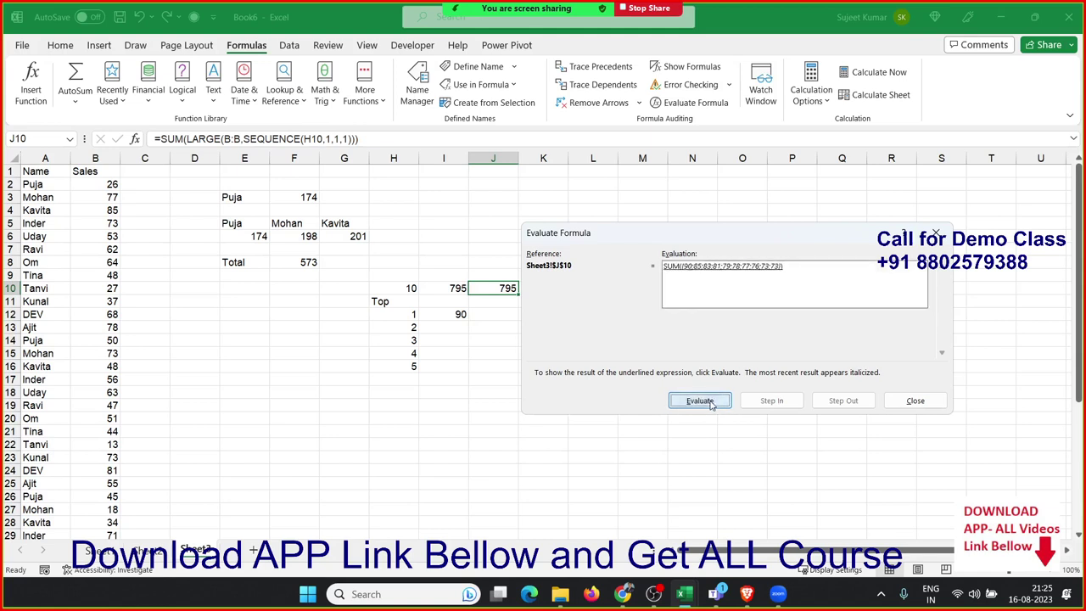
click(929, 405)
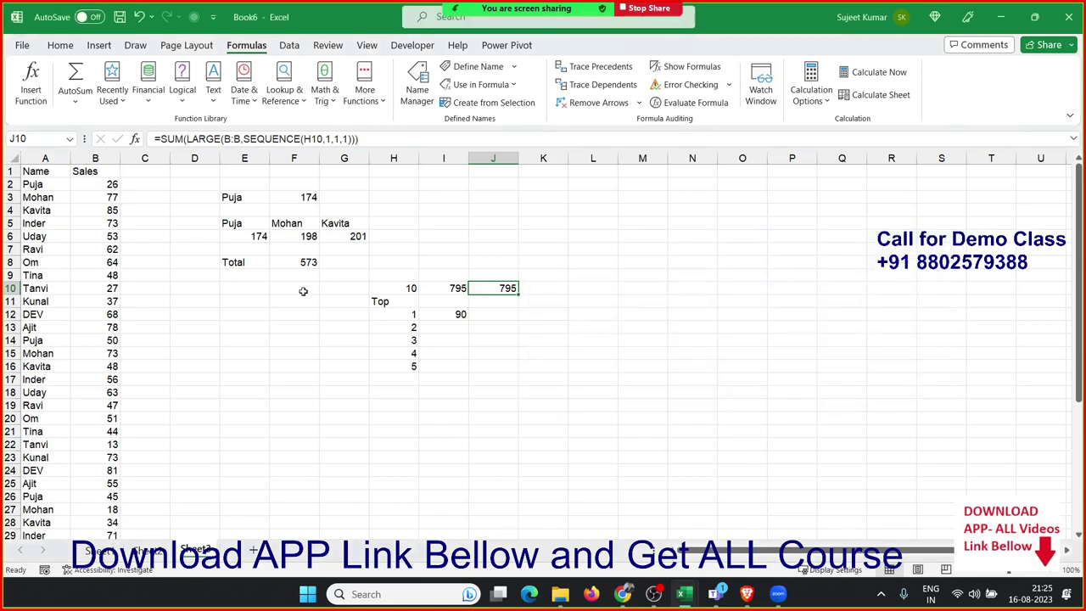
Step: Copy columns A:B and paste them into a new Sheet4
click(129, 214)
drag(45, 158, 95, 158)
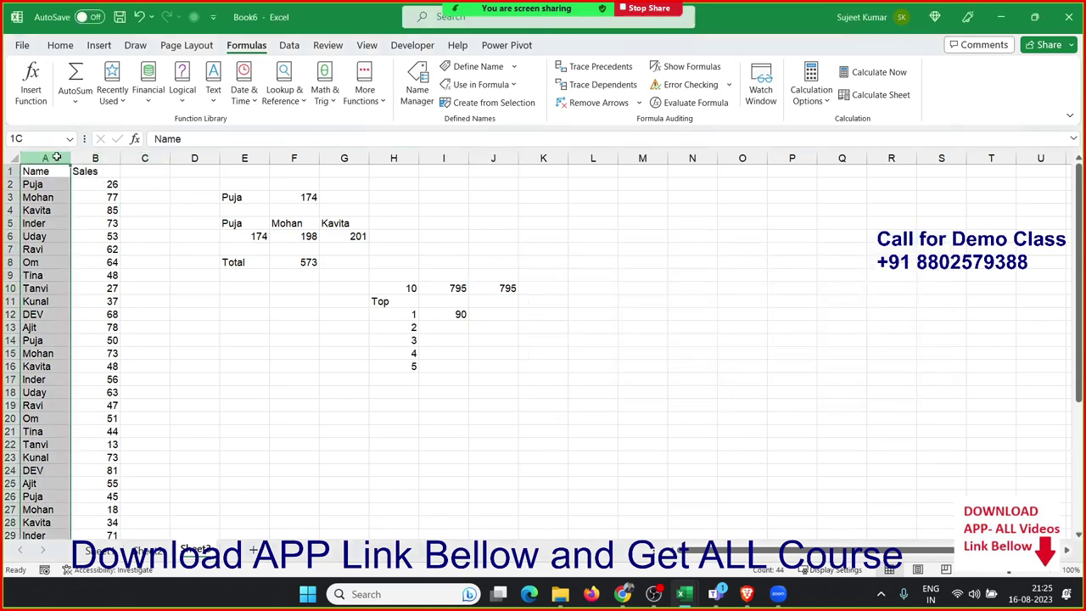
key(ctrl+c)
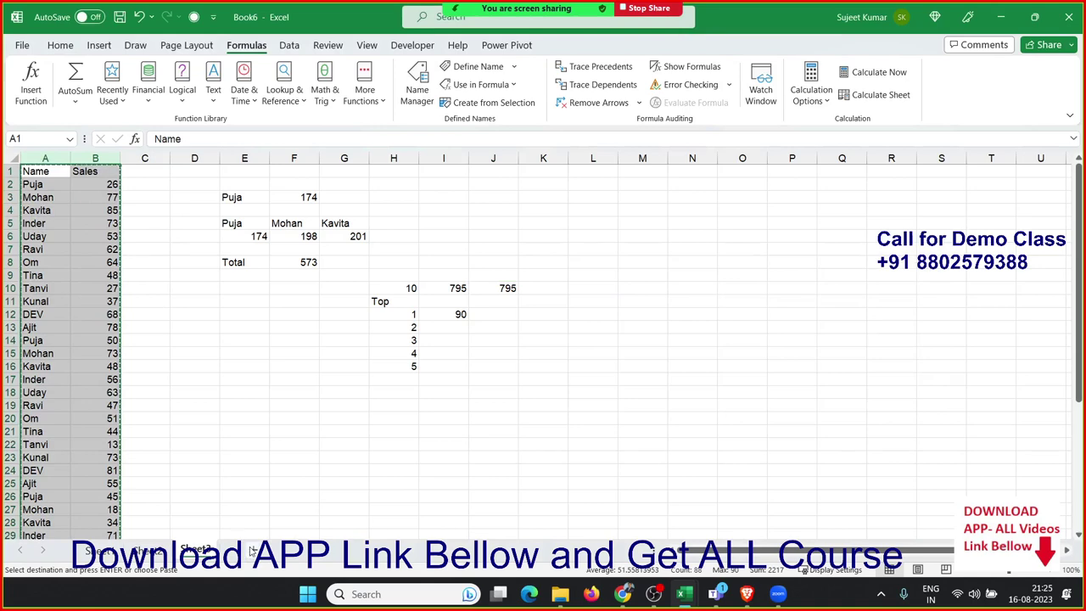
click(253, 550)
key(ctrl+v)
Step: Type the lookup name into F5
click(255, 239)
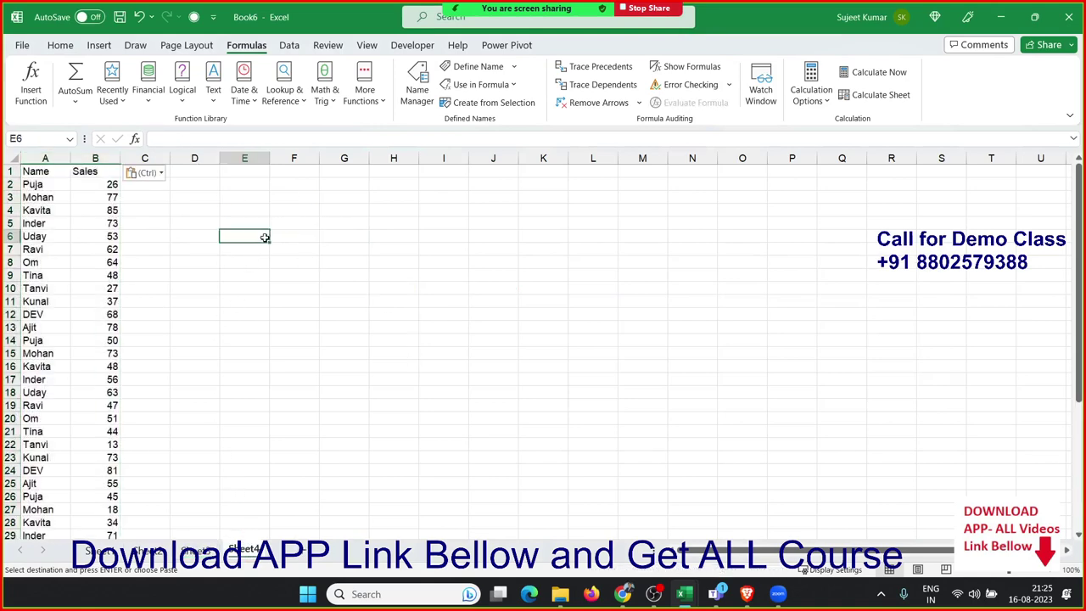
click(275, 222)
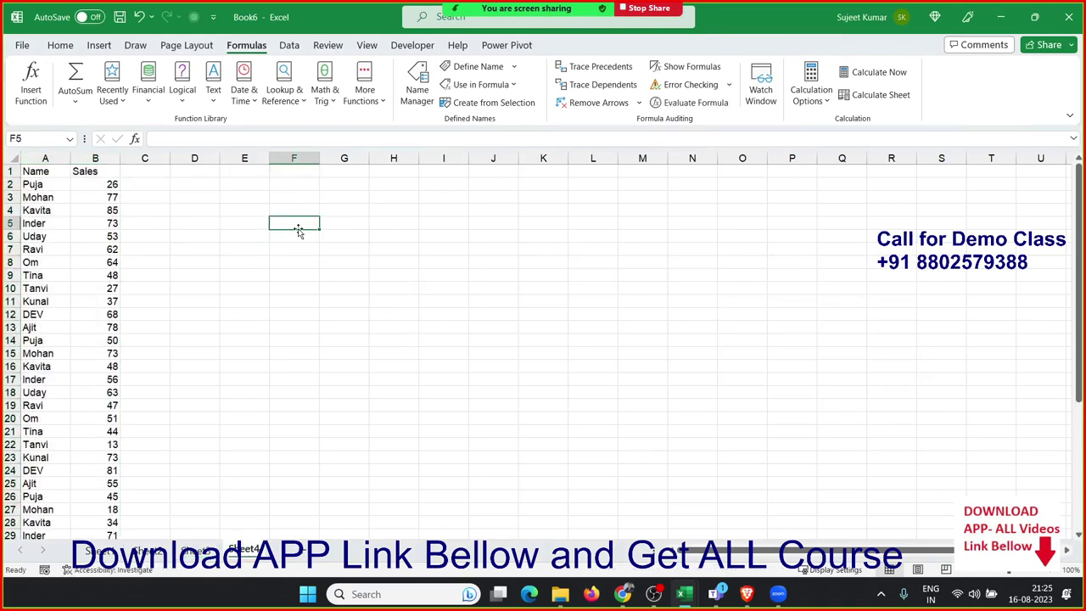
text(Puja)
key(Tab)
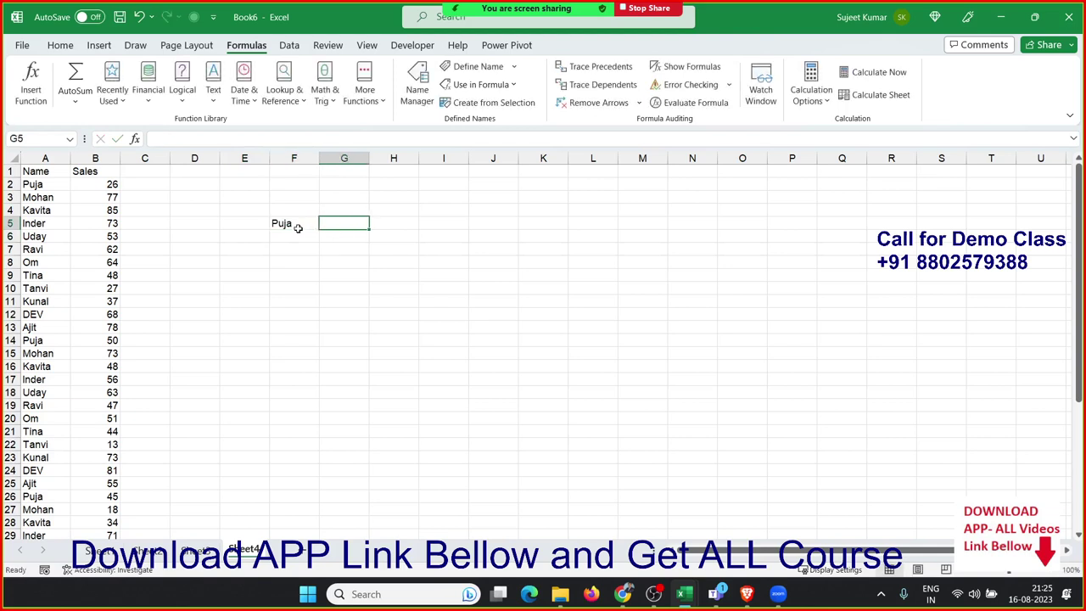
Step: Enter =VLOOKUP(F5,A:B,2,0) in G5, returning 26
text(=vl)
key(Tab)
click(297, 228)
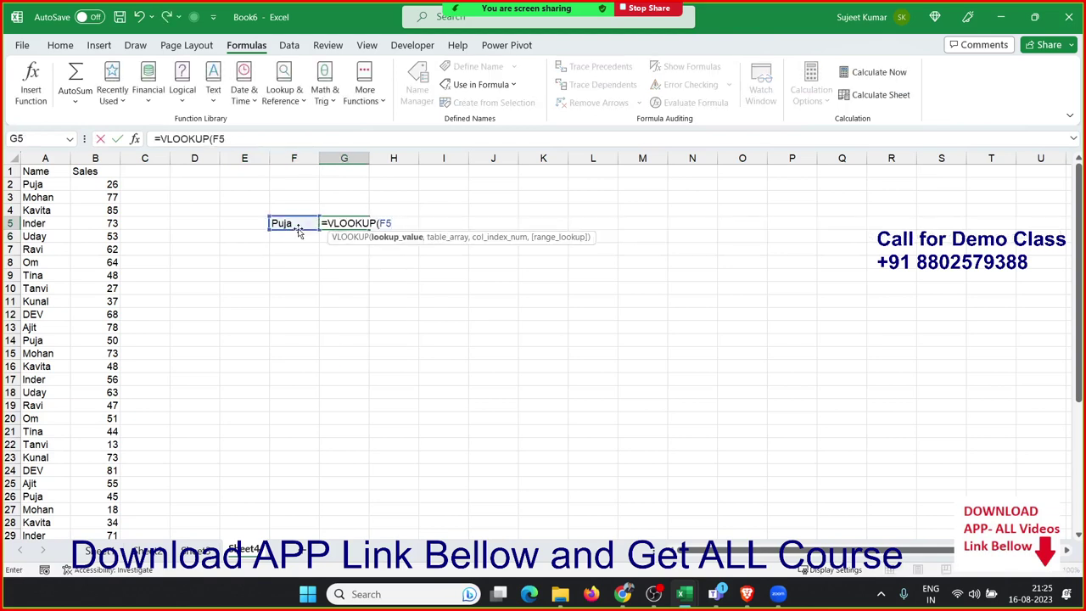
text(,)
key(Left)
key(Left)
key(Left)
key(Left)
key(Left)
key(Left)
key(ctrl+space)
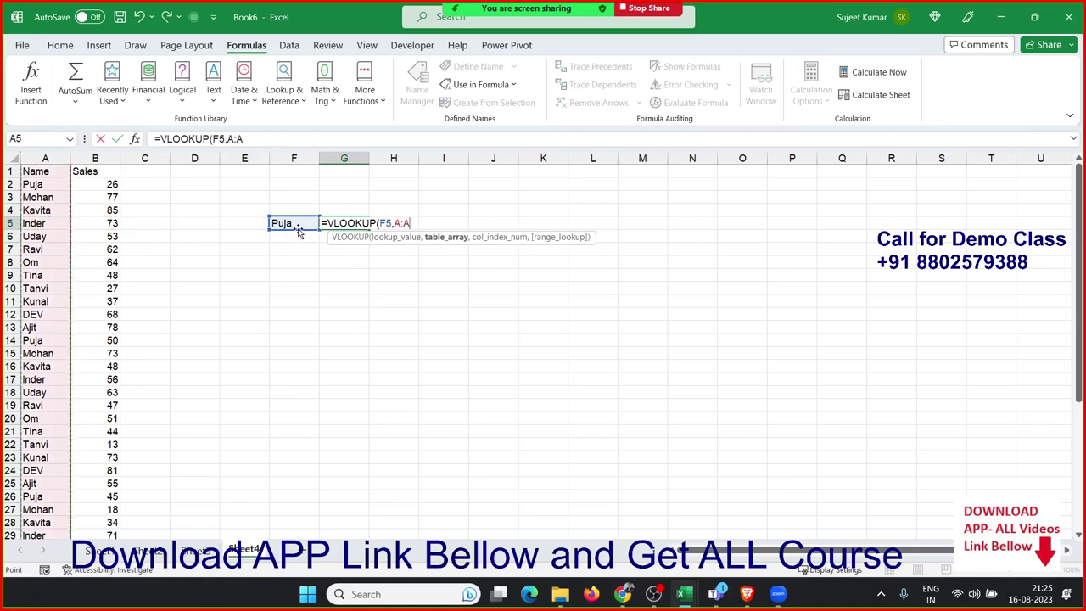
key(shift+Right)
text(,2,)
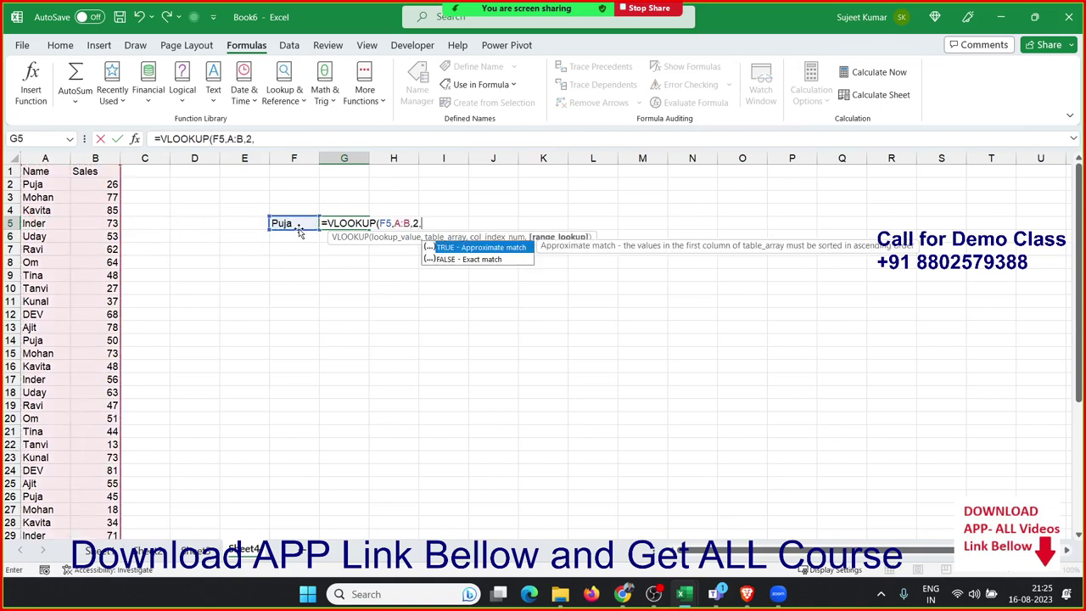
text(0)
key(Return)
key(Up)
key(Left)
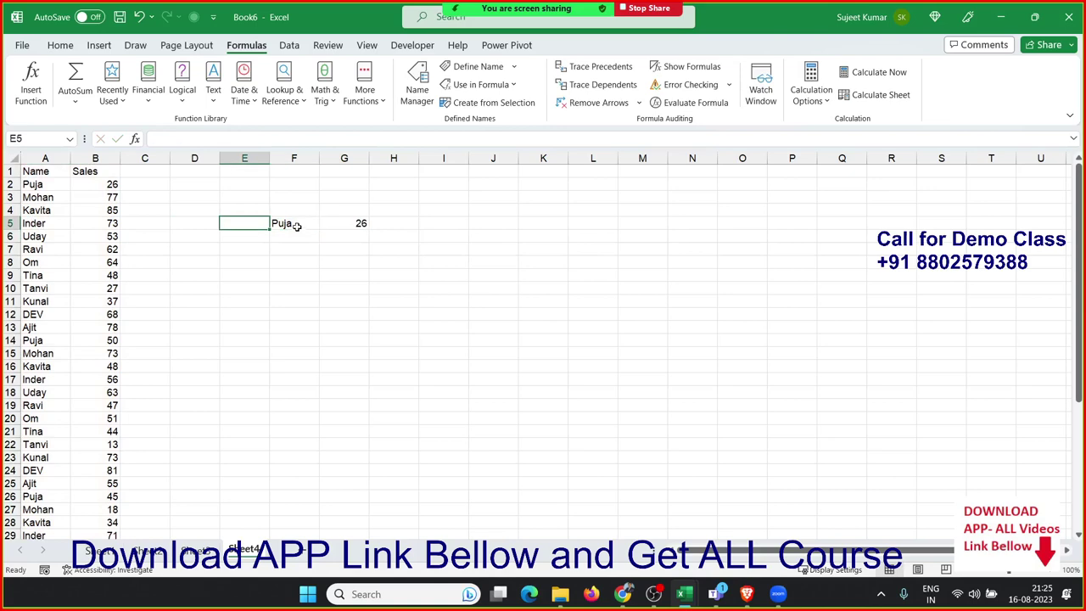
Step: Check the name's later Sales entries in the list, 45 and 53
click(119, 496)
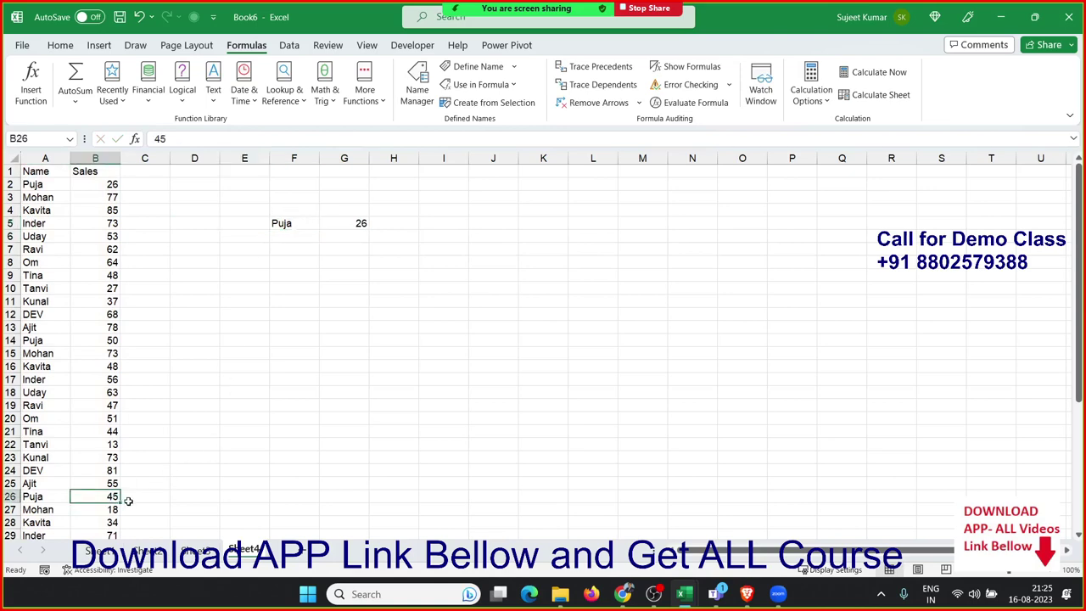
scroll(132, 500, down, 3)
scroll(132, 500, down, 3)
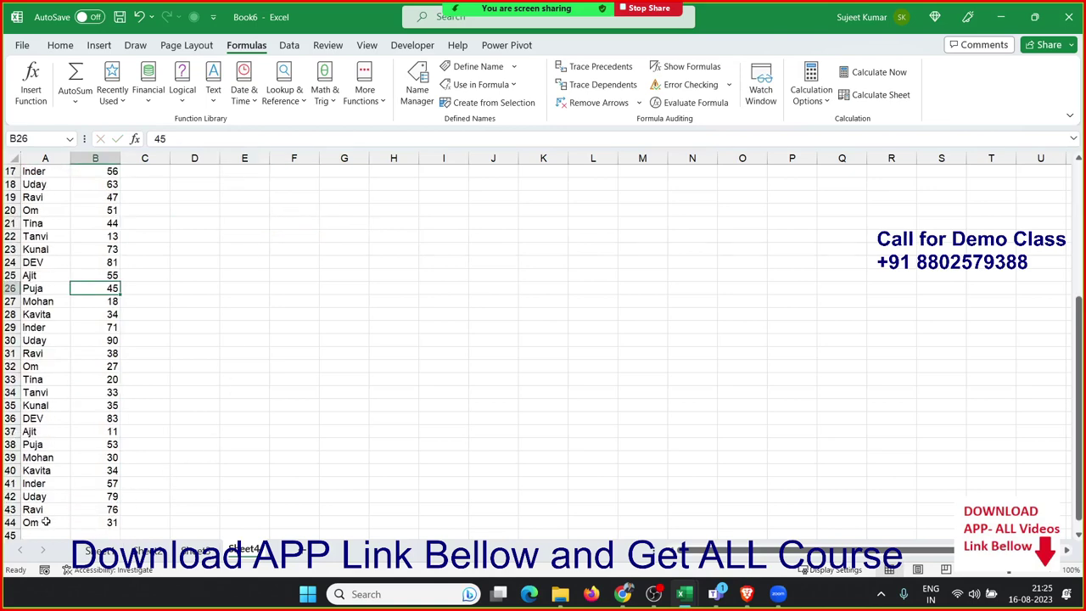
click(115, 445)
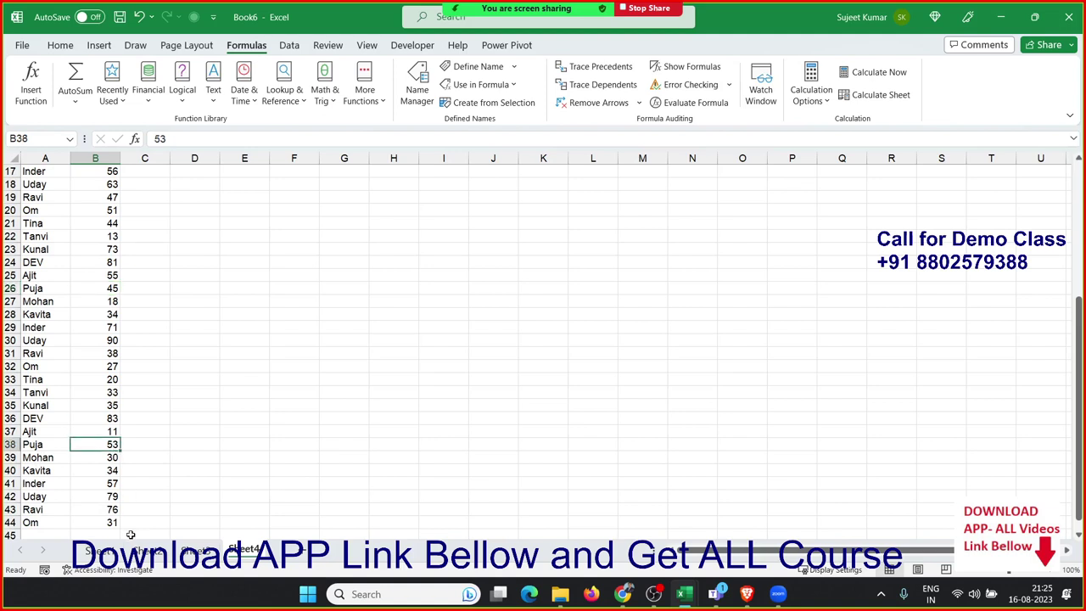
scroll(226, 378, up, 4)
scroll(242, 376, up, 2)
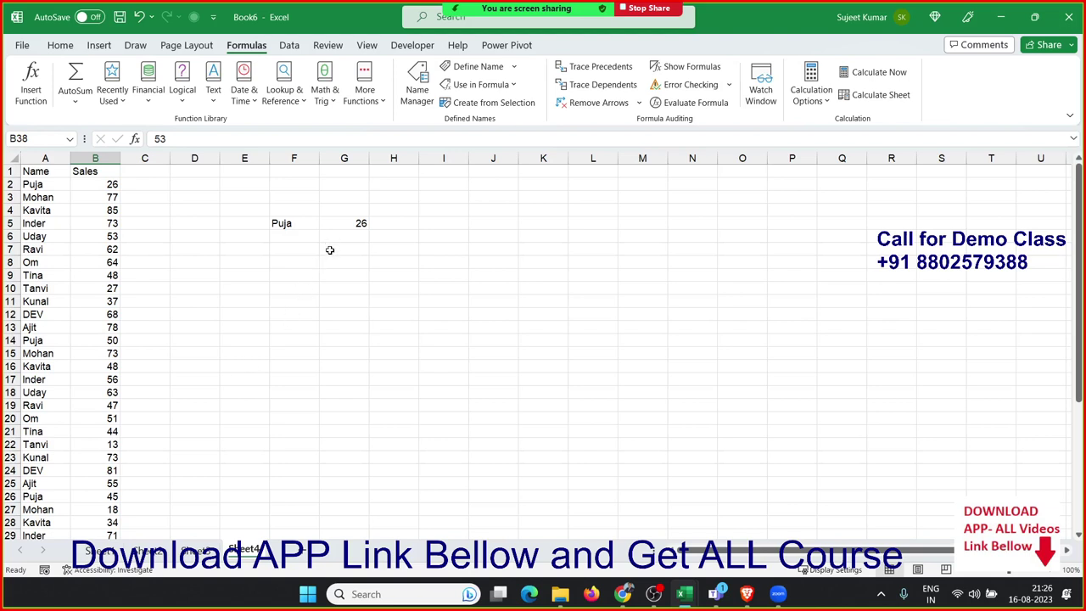
Step: Clear G5 and start an IF testing names A2:A44 against F5
click(343, 225)
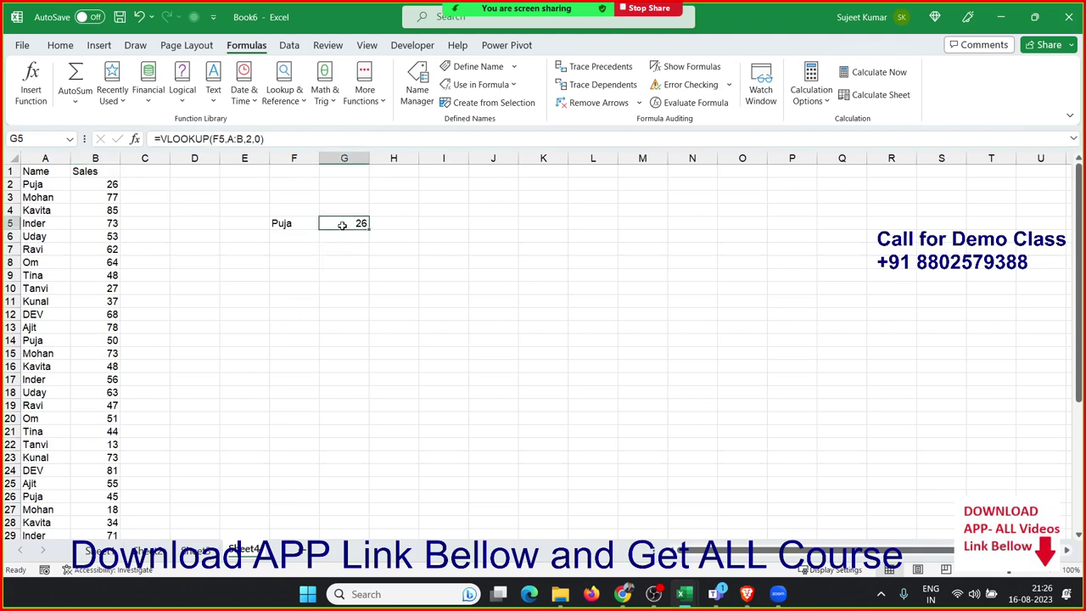
key(Delete)
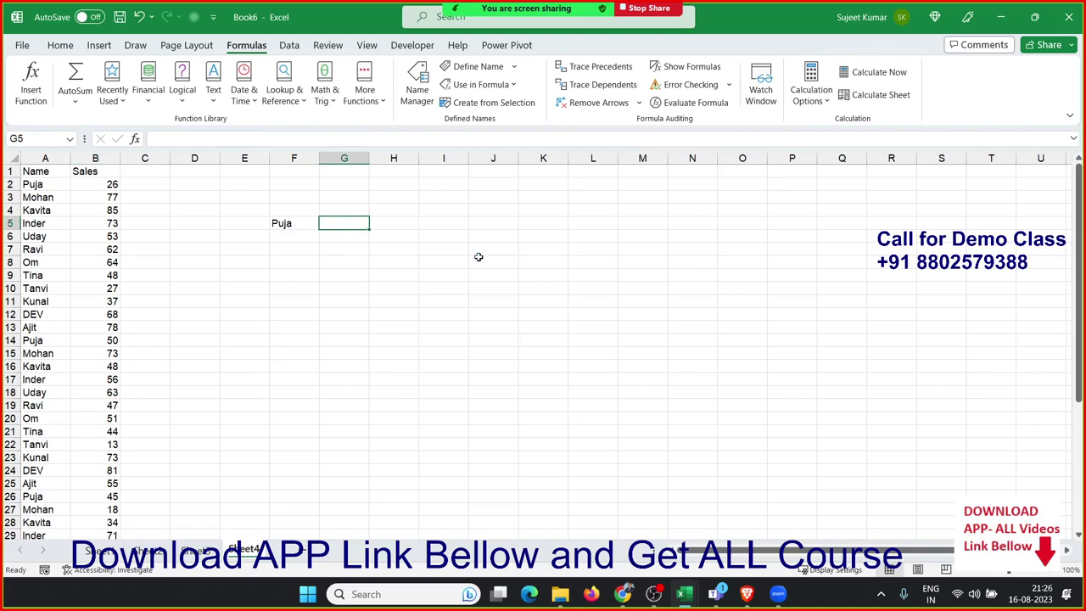
text(=ma)
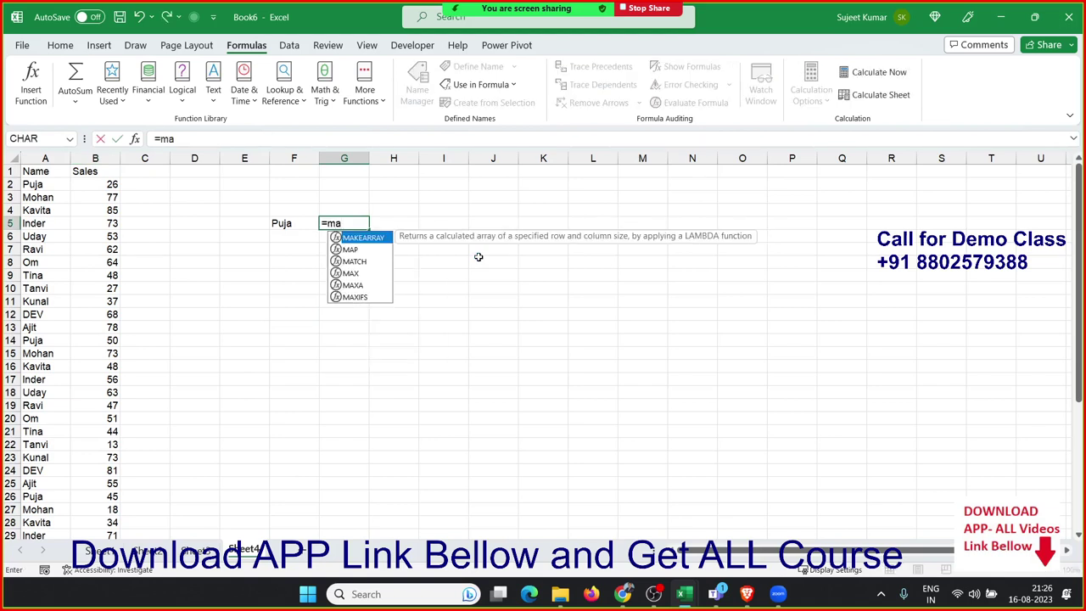
key(BackSpace)
key(BackSpace)
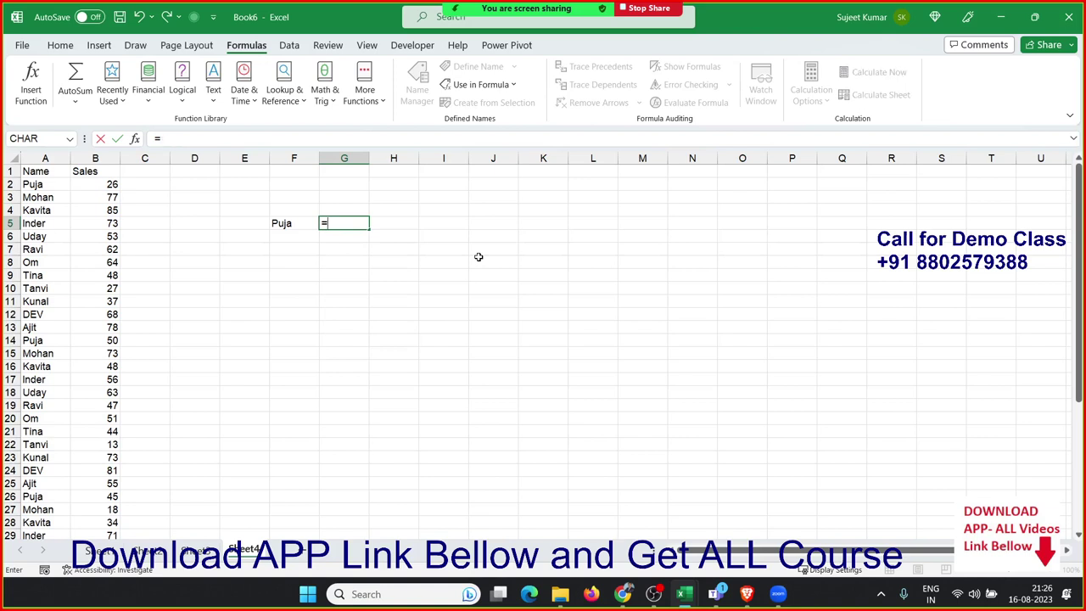
text(i)
key(BackSpace)
text(if()
key(Left)
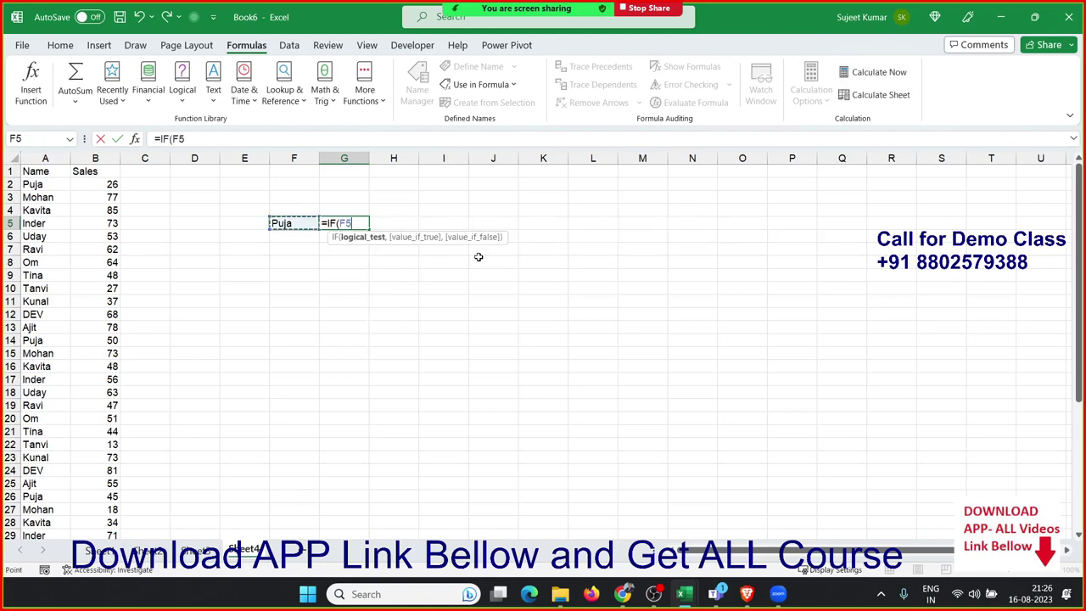
key(Left)
key(Left)
key(Left)
key(Left)
key(Left)
key(Up)
key(Up)
key(Up)
key(Down)
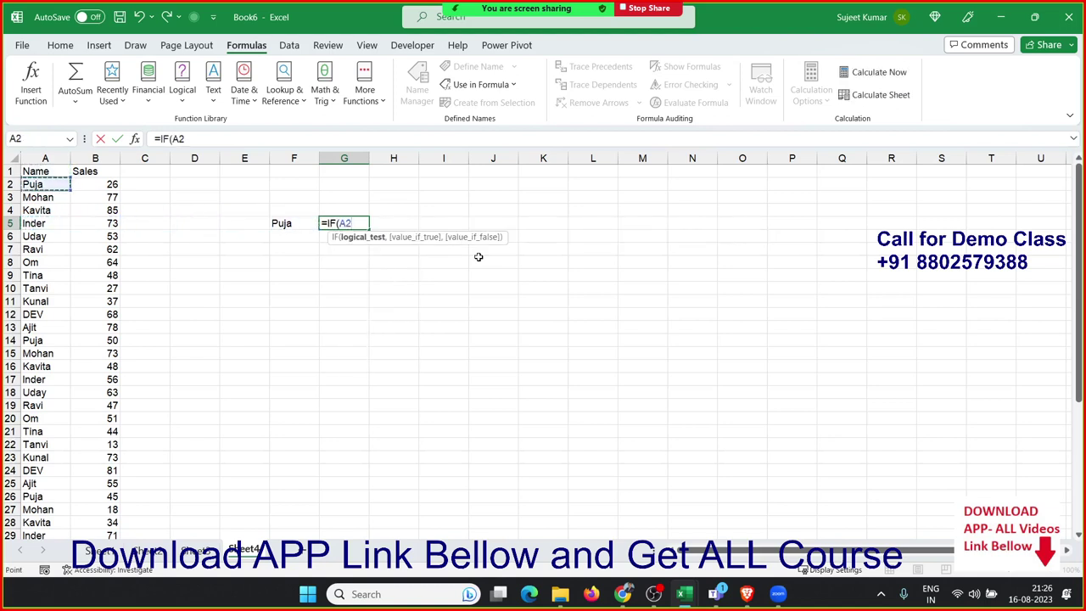
key(ctrl+shift+Down)
text(:A44=)
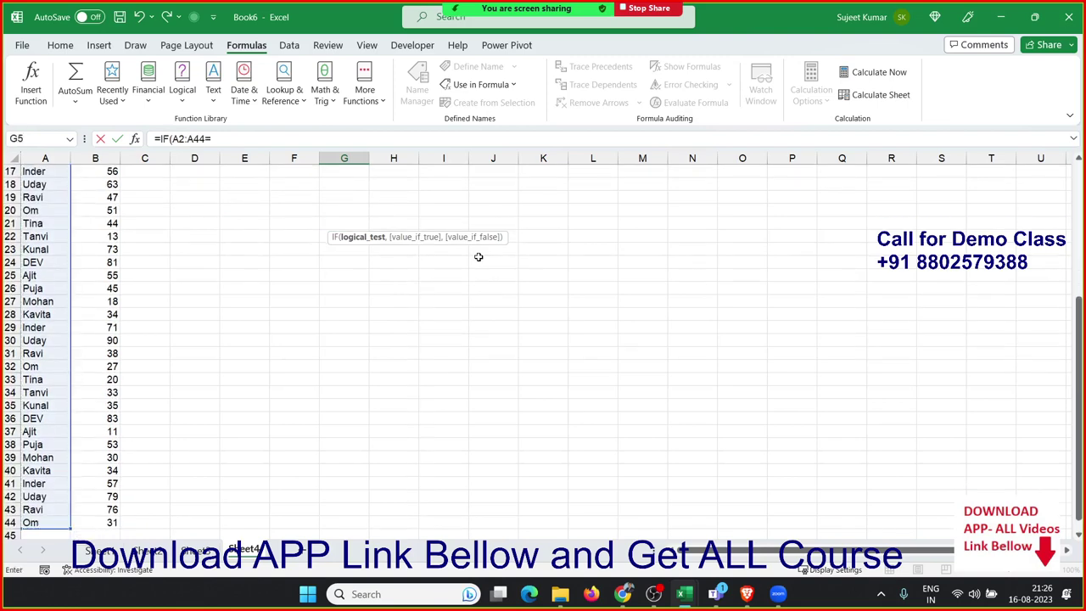
key(Left)
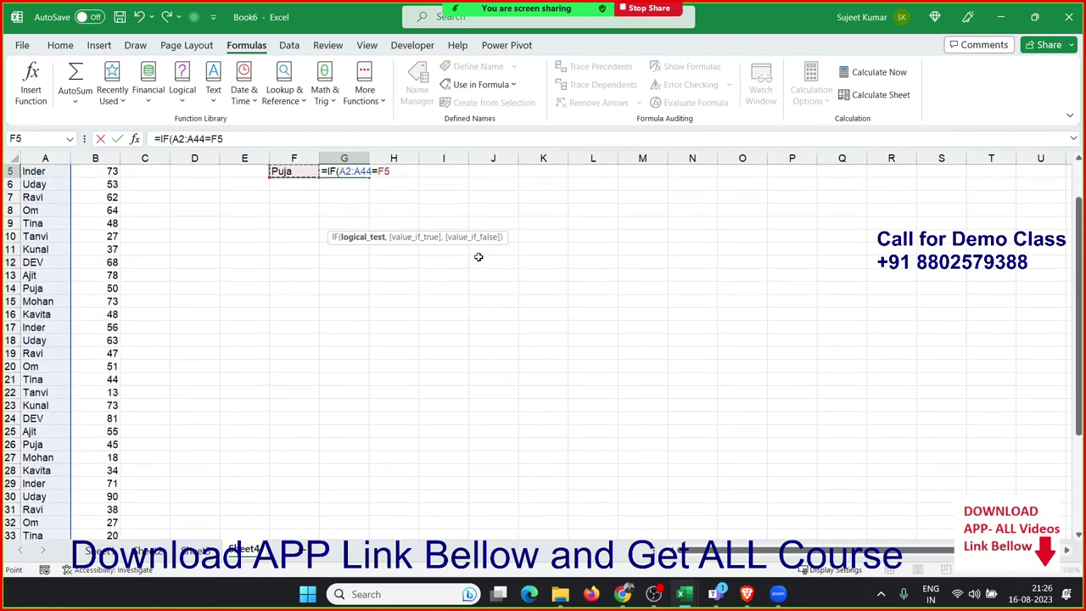
Step: Complete and enter =IF(A2:A44=F5,ROW(A2:A44)) in G5
text(,row)
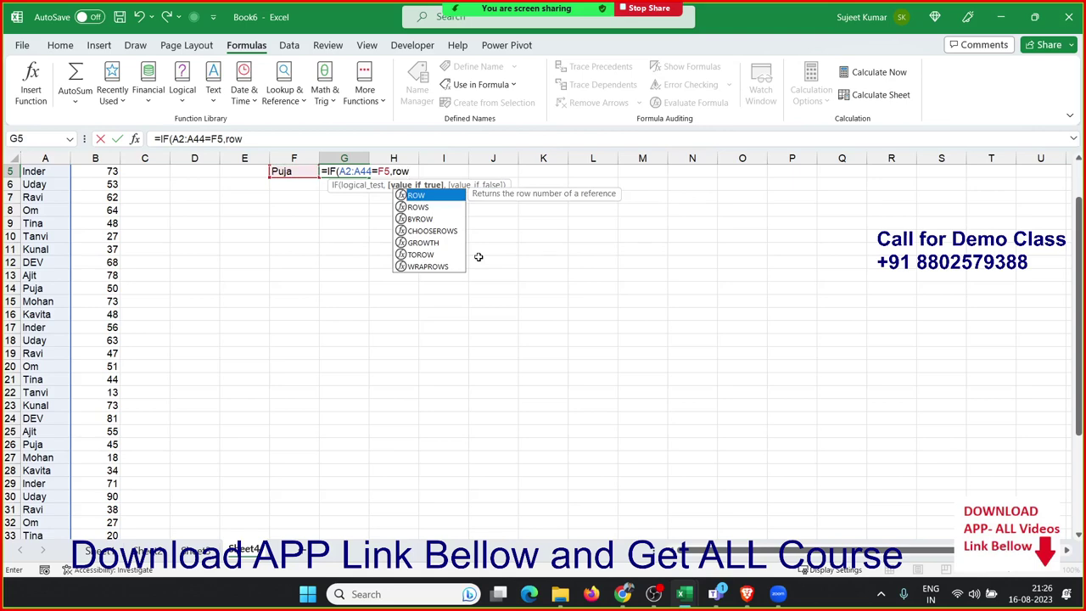
key(Tab)
key(Left)
key(Left)
key(Left)
key(Left)
key(Left)
key(Left)
key(ctrl+Up)
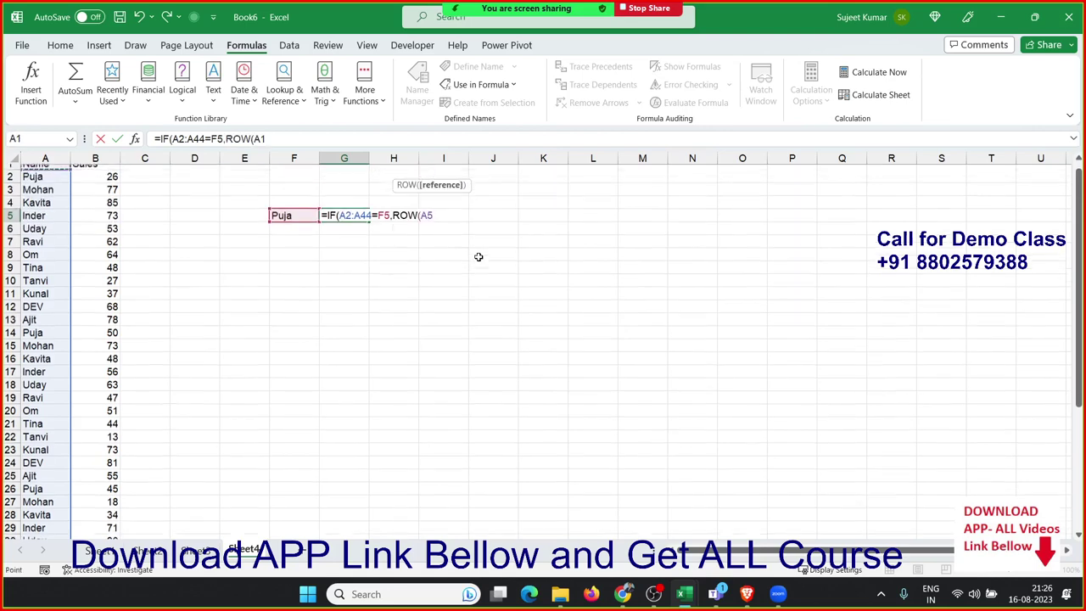
key(Down)
key(ctrl+shift+Down)
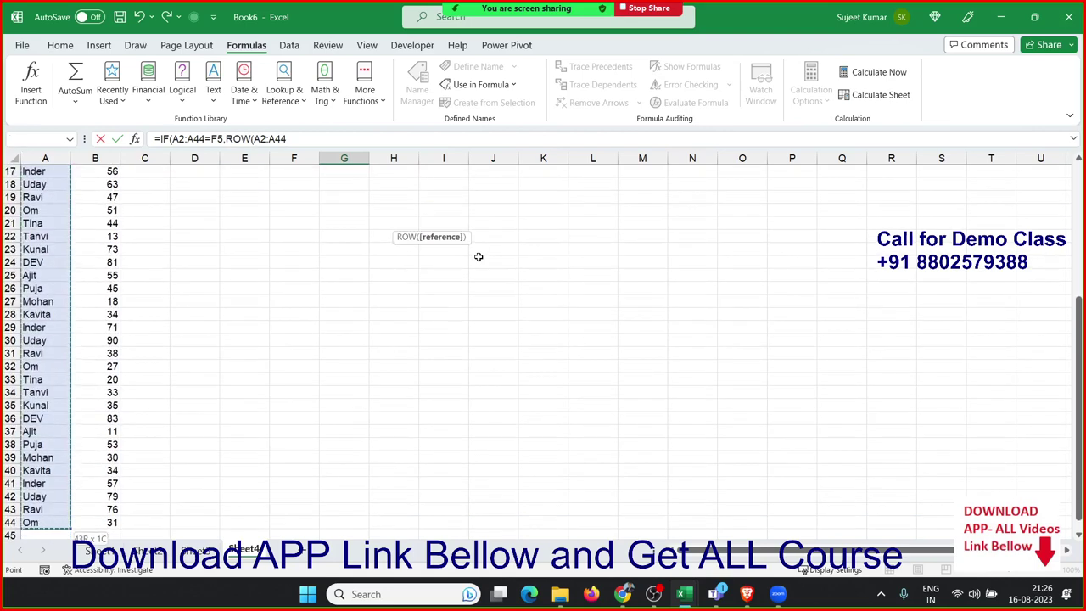
text()))
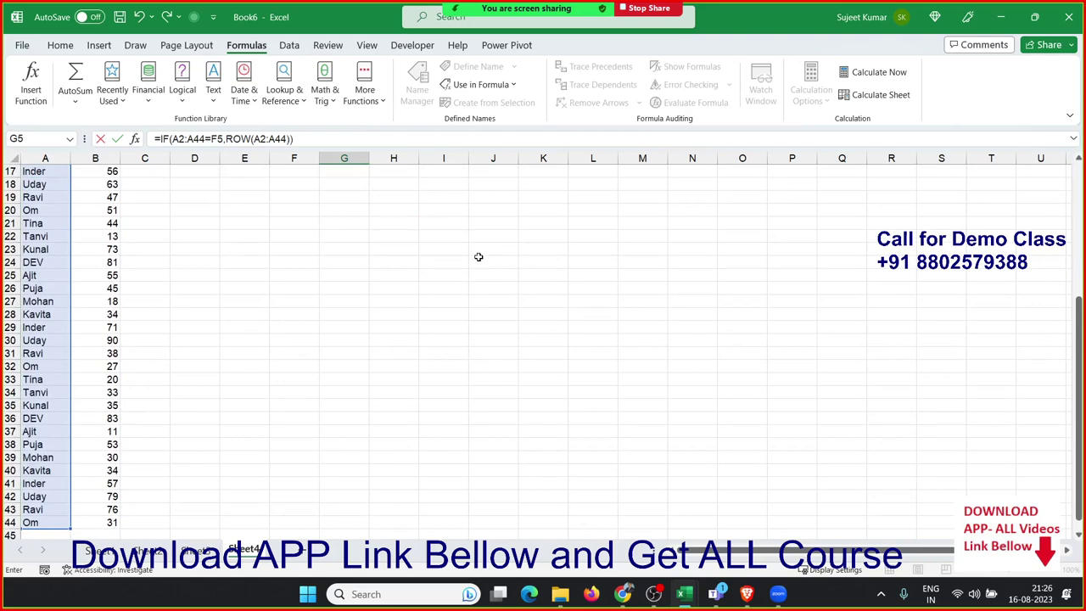
key(Return)
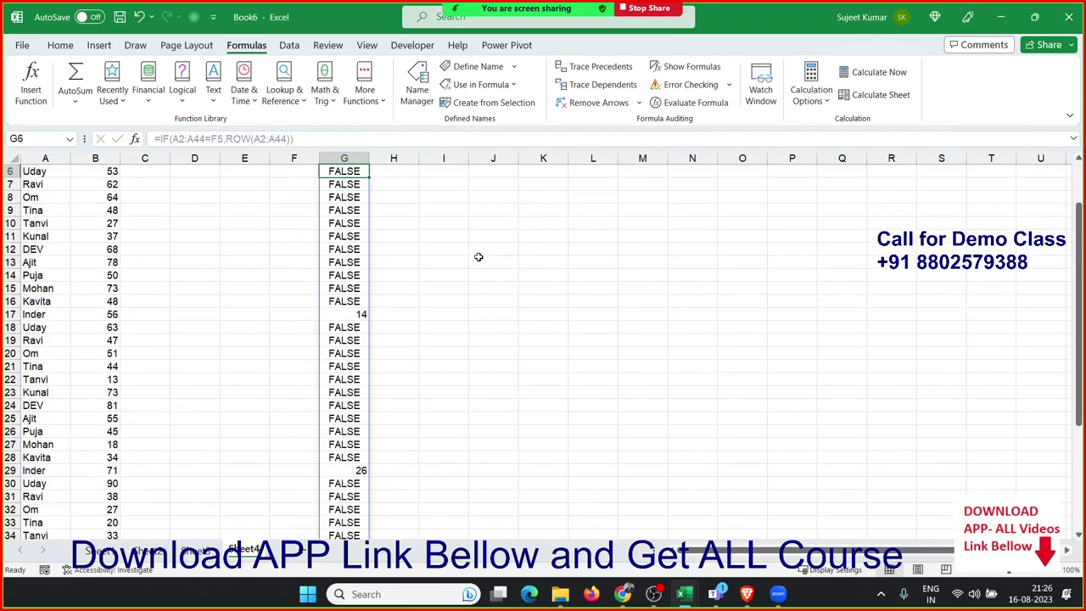
Step: Check the spilled results: rows 2, 14, 26 and 38, FALSE elsewhere
scroll(469, 292, up, 2)
click(344, 212)
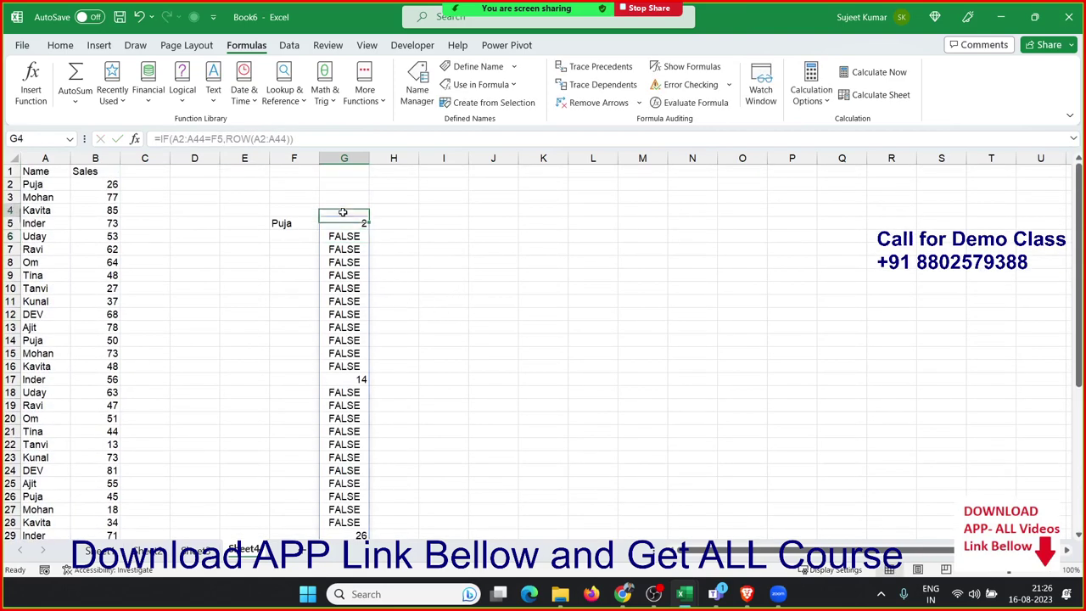
click(342, 222)
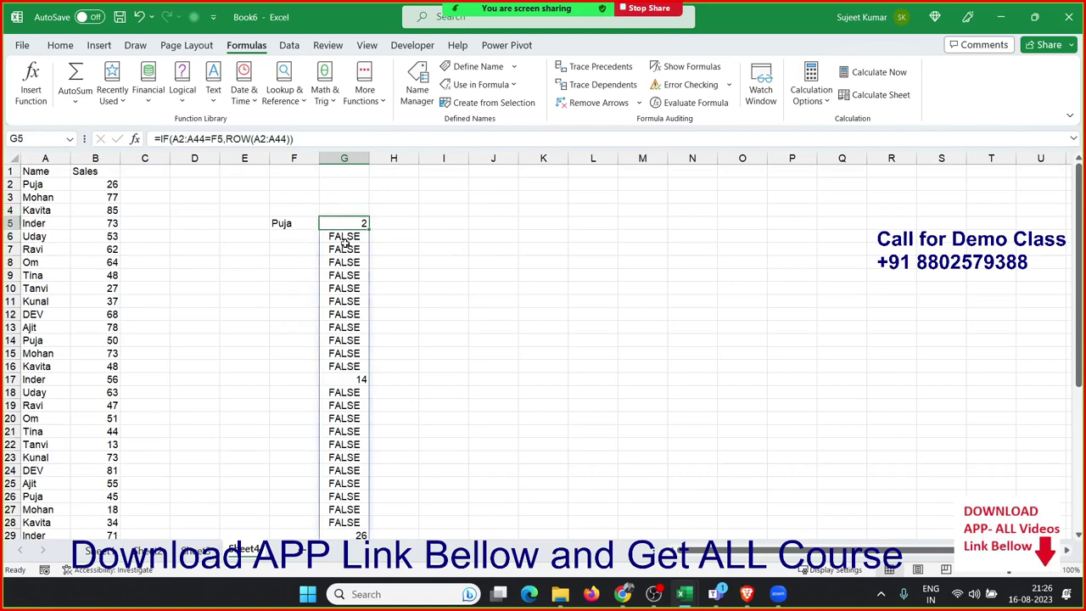
click(343, 392)
scroll(339, 407, down, 2)
scroll(339, 409, down, 4)
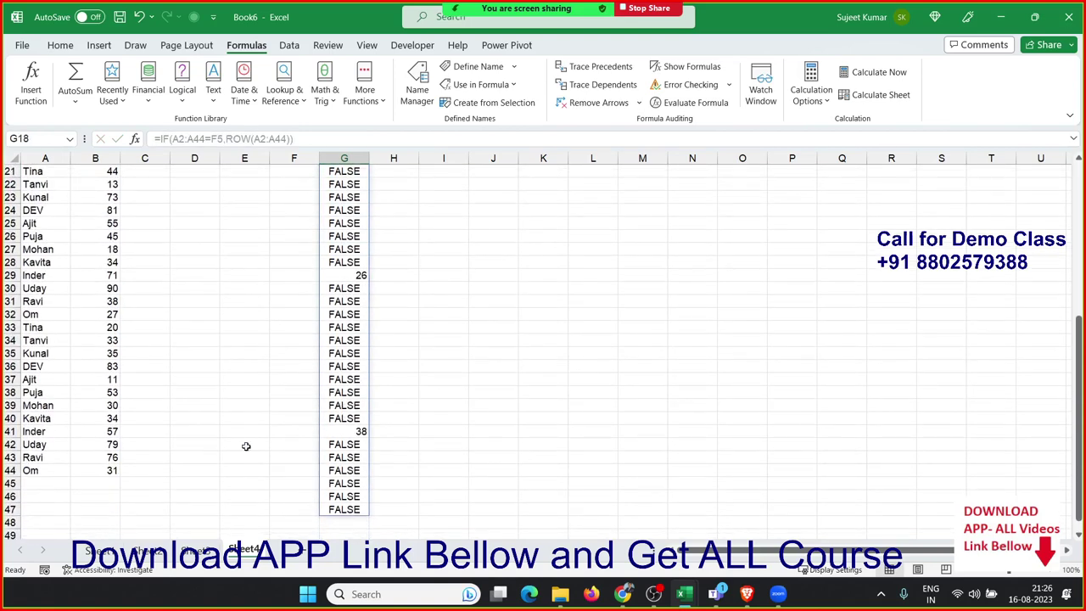
click(29, 392)
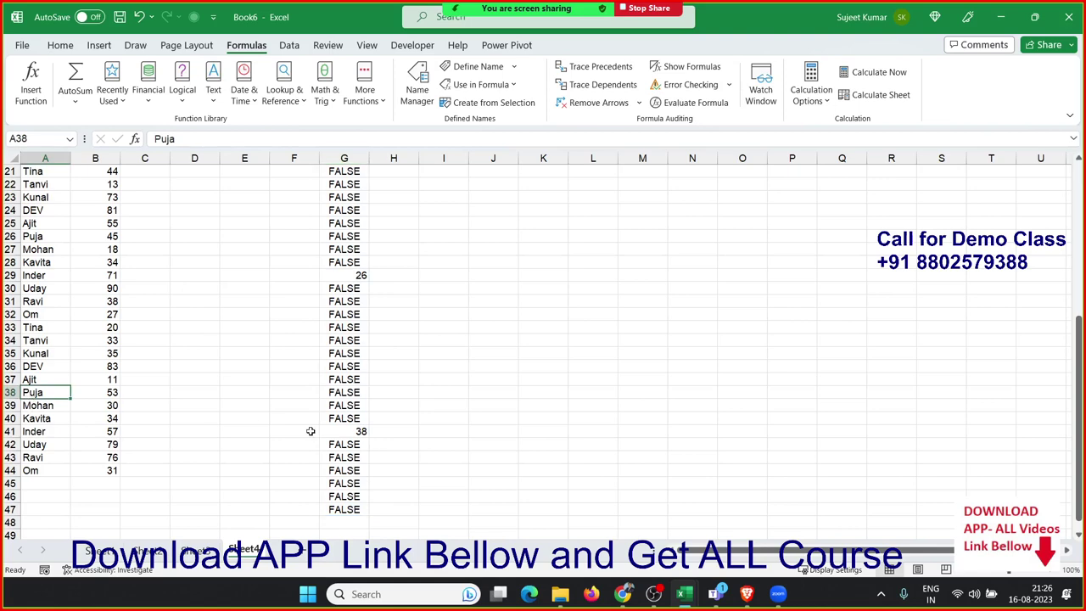
click(365, 433)
scroll(359, 427, up, 7)
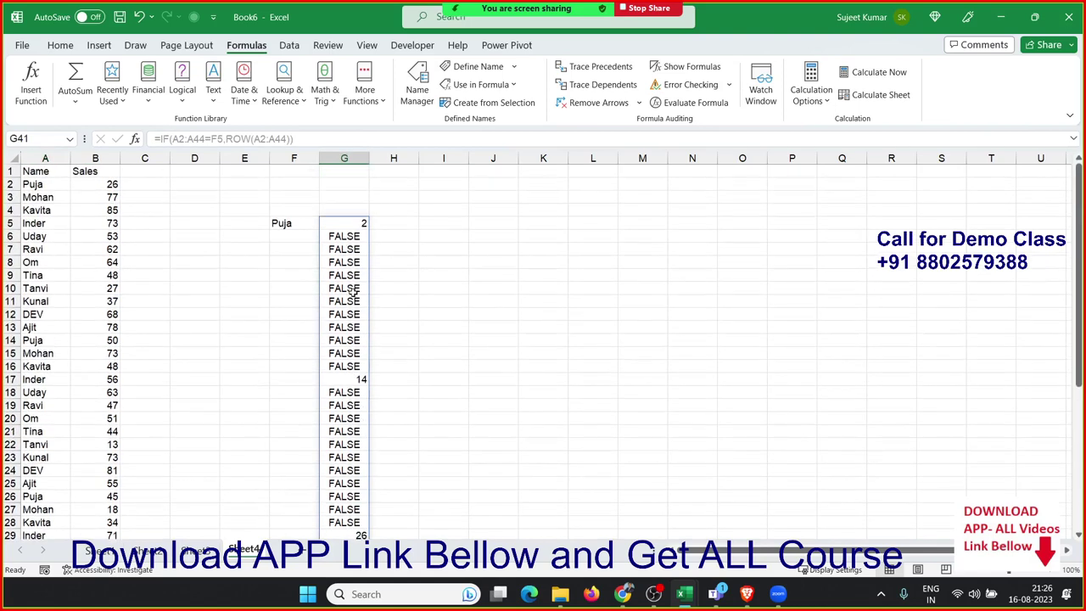
shift+click(343, 218)
click(343, 219)
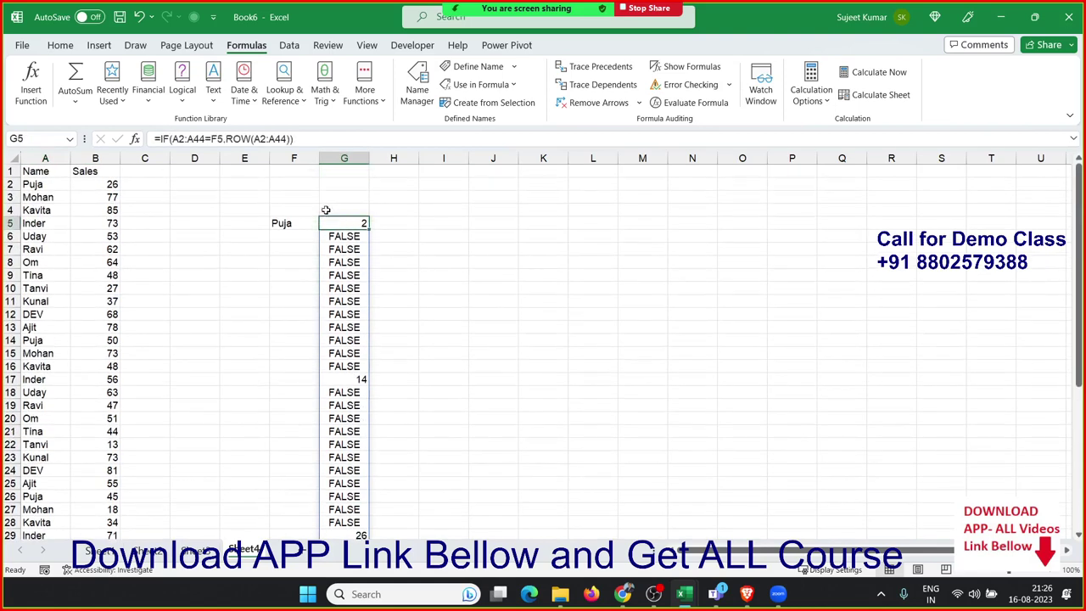
Step: Wrap G5's IF formula in MAX so it returns 38, Puja's last row
click(162, 138)
text(ma)
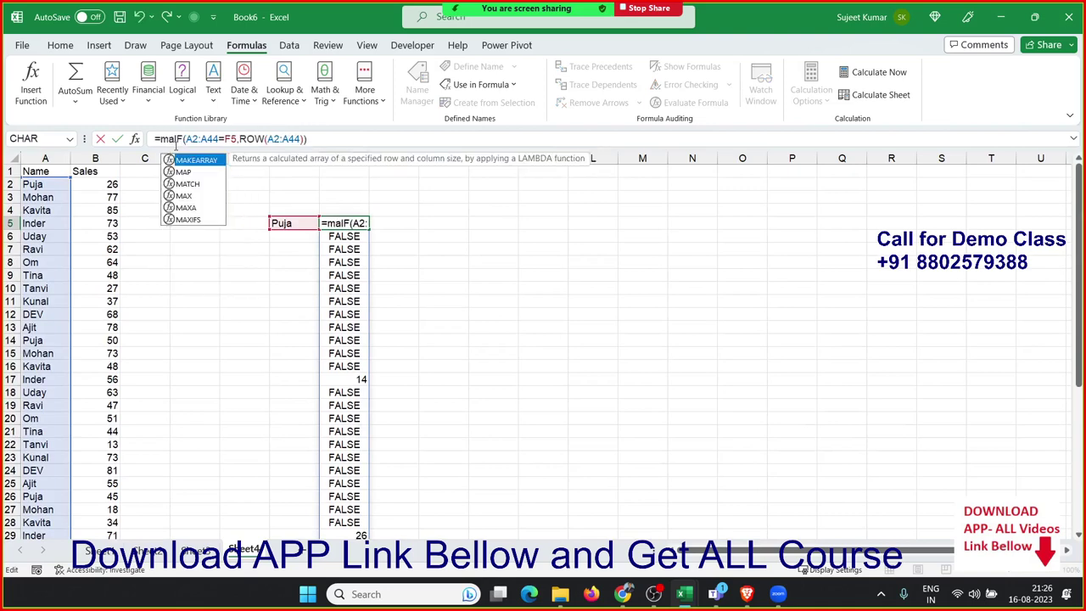
text(x)
key(Tab)
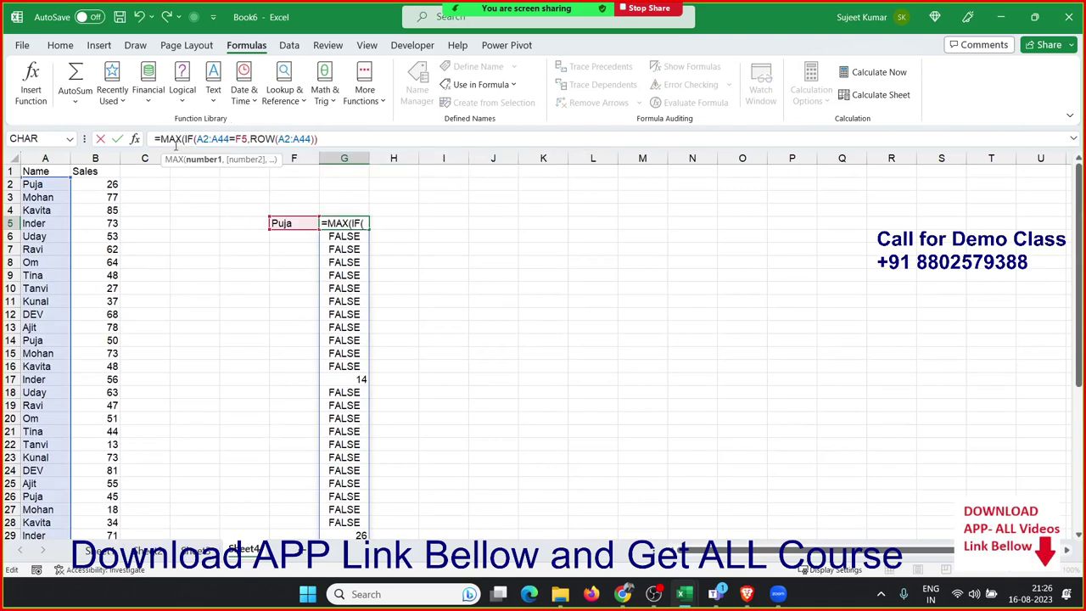
key(Return)
key(Return)
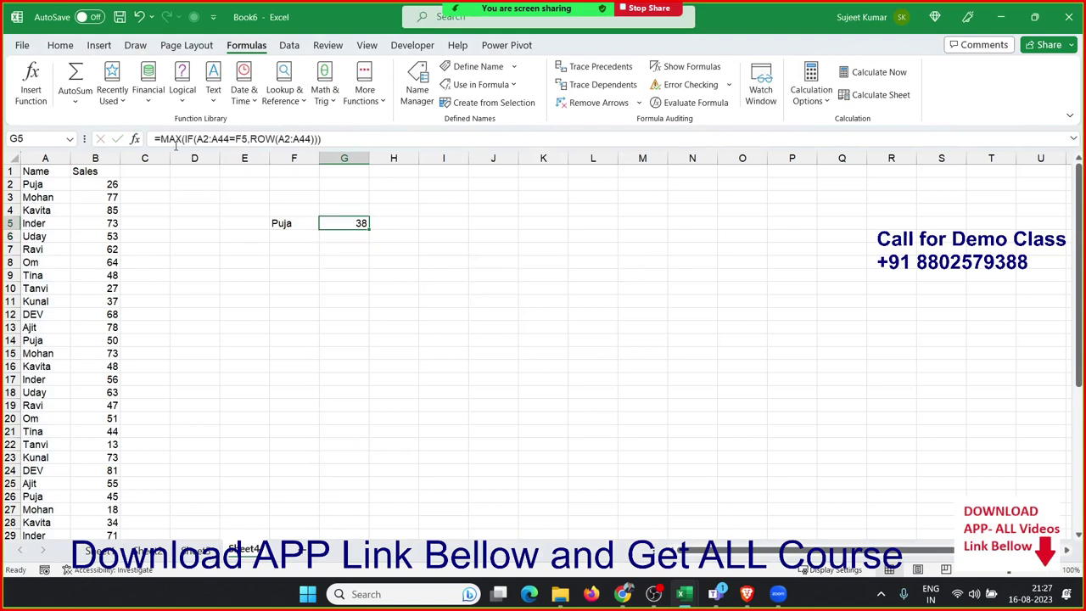
Step: Enter =INDEX(A:B,G5,2) in H5 to fetch her last sales value, 53
key(Right)
text(=)
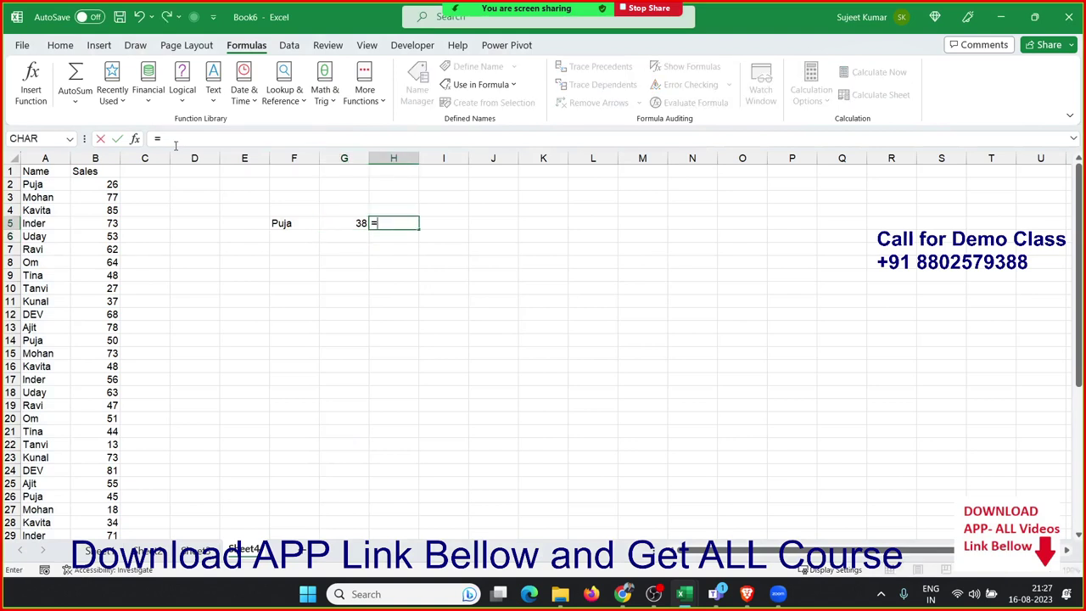
text(in)
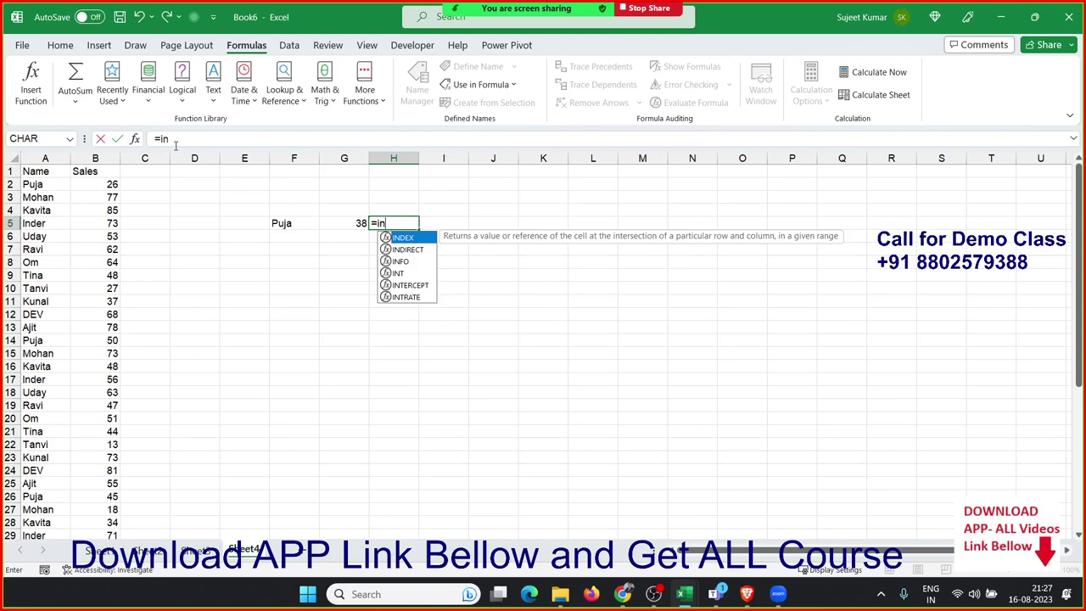
key(Tab)
key(Left)
key(Left)
key(Left)
key(Left)
key(Left)
key(Left)
key(Left)
key(ctrl+space)
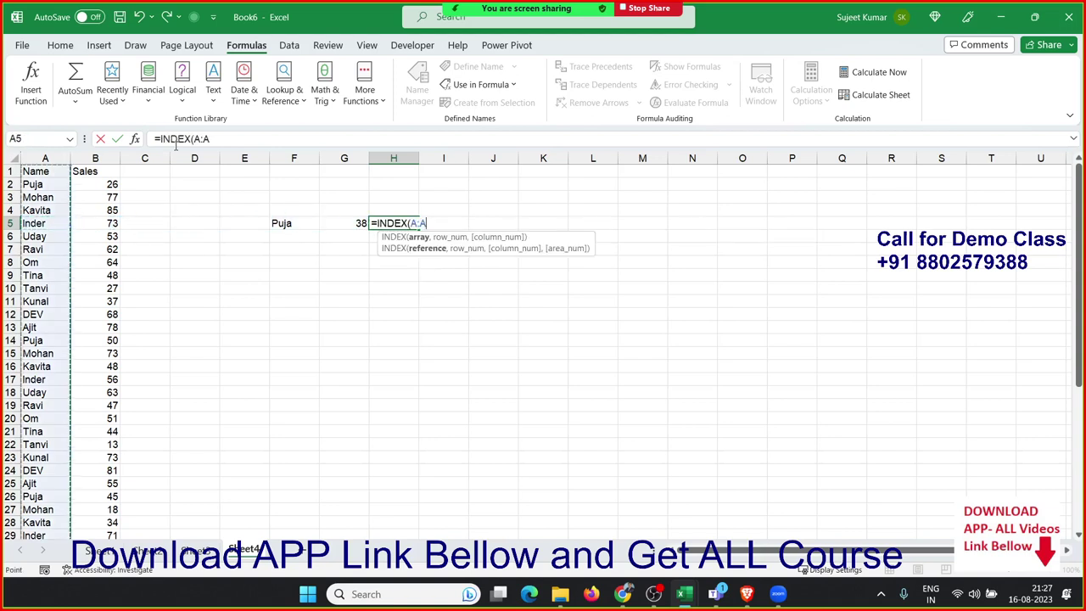
key(shift+Right)
text(,)
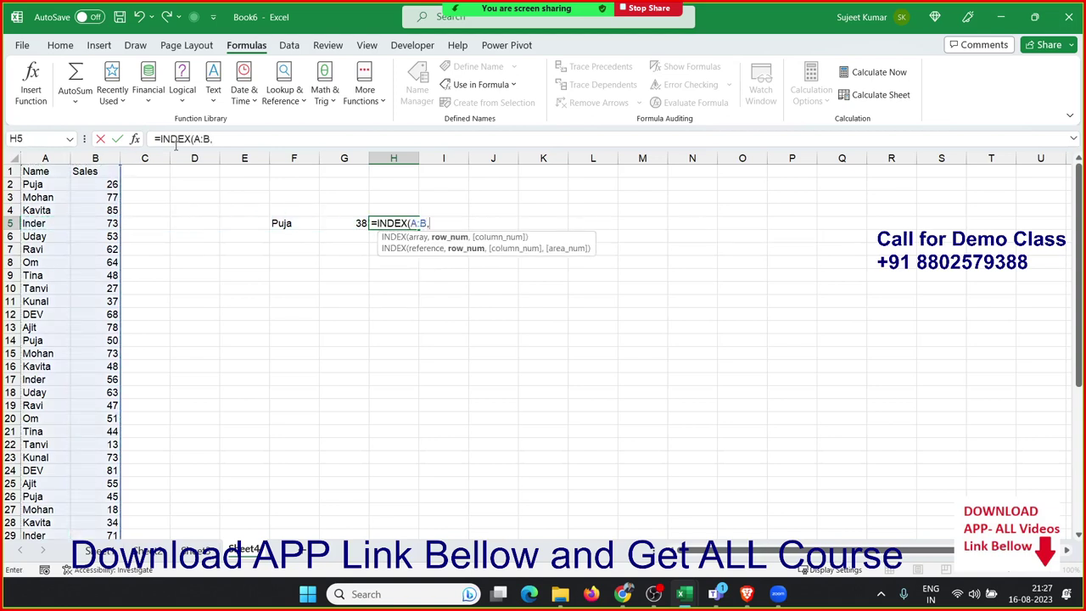
key(Left)
text(,2)
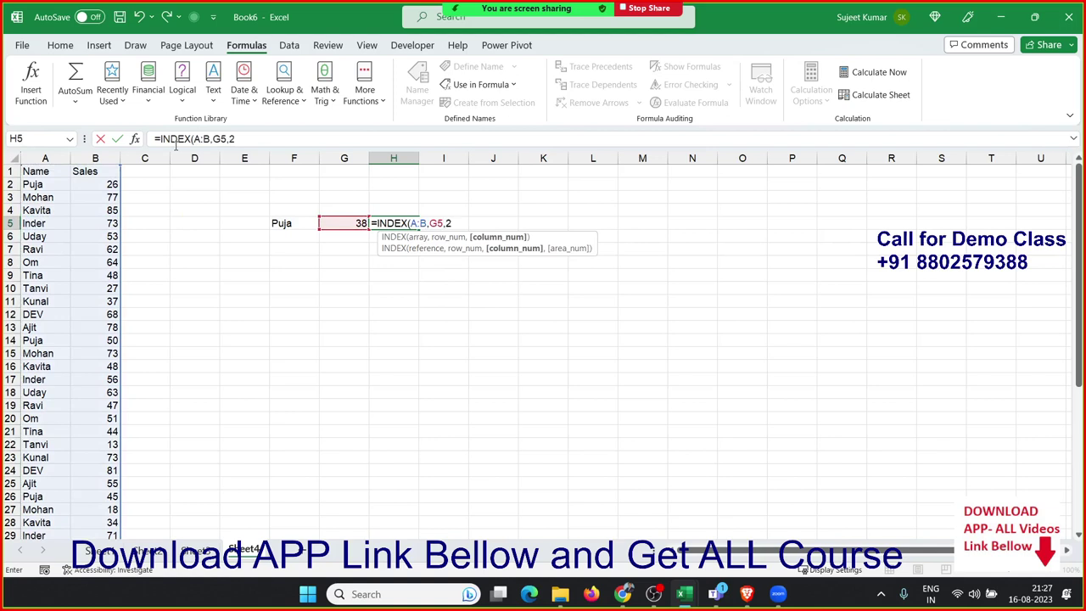
key(ctrl+Return)
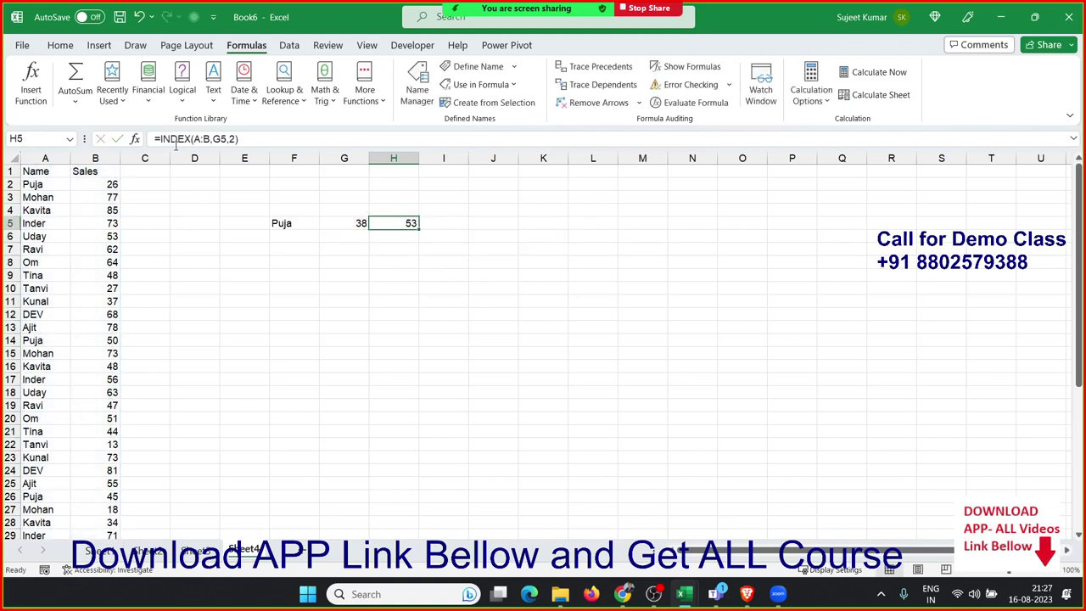
Step: Replace the G5 reference in H5's INDEX with the copied MAX formula for a single-cell lookup
double_click(322, 222)
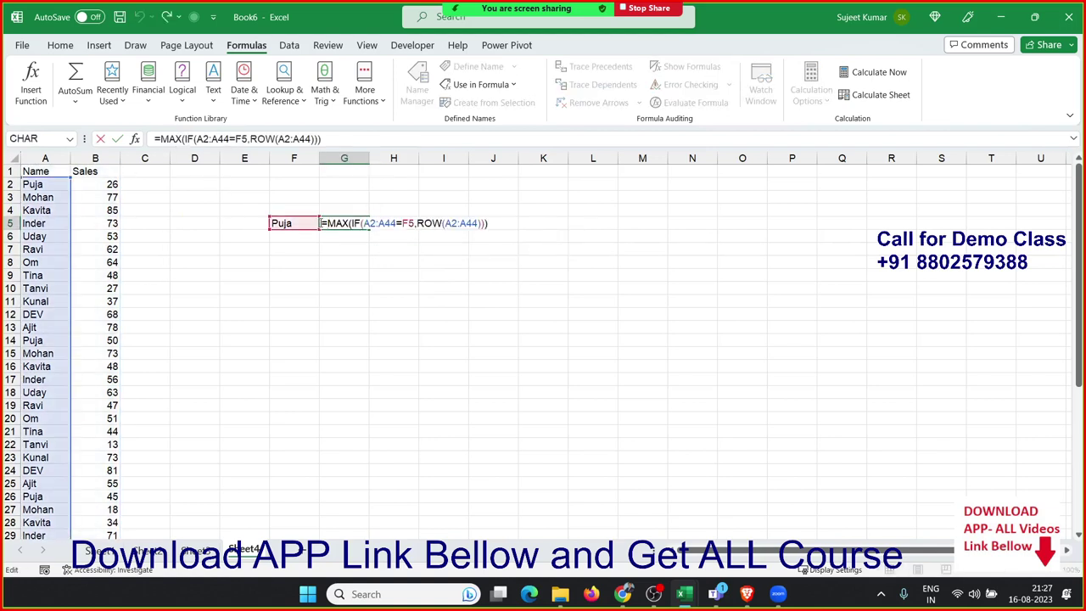
drag(327, 223, 531, 234)
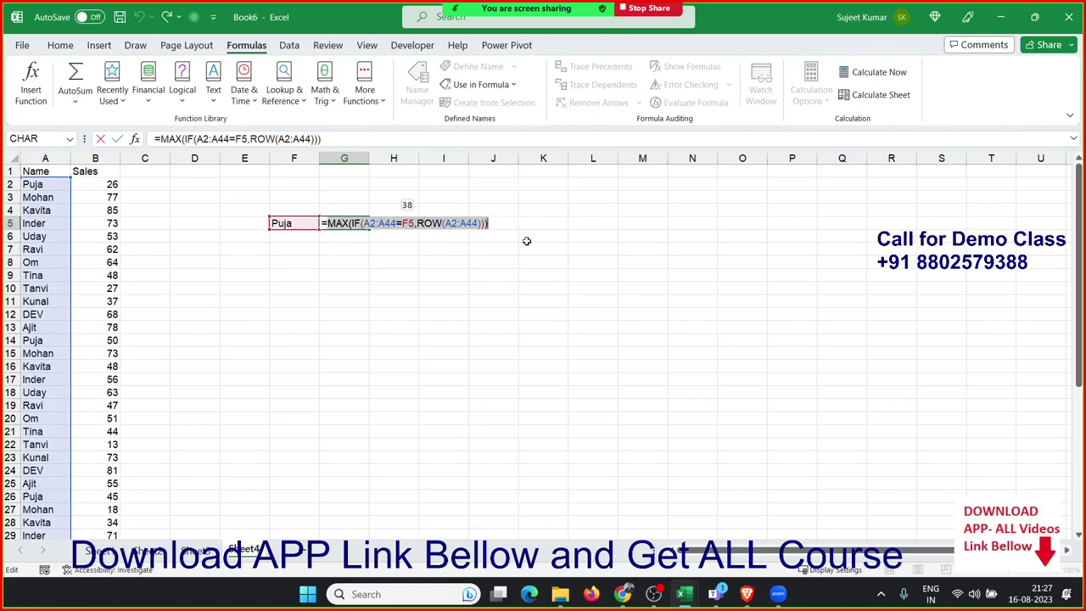
key(Escape)
click(403, 222)
double_click(404, 222)
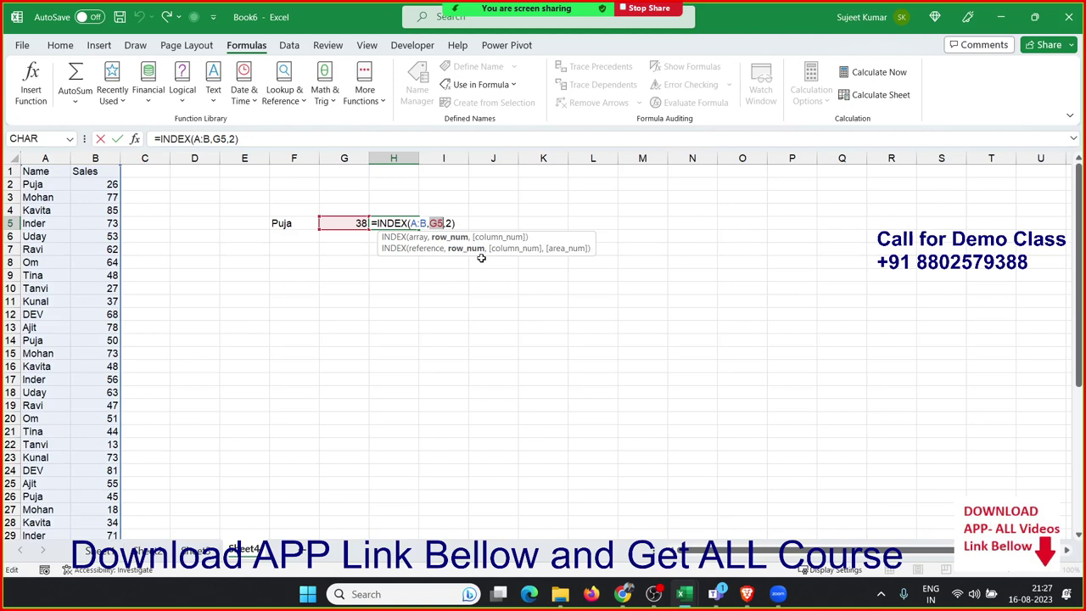
text(MAX(IF(A2:A44=F5,ROW(A2:A44))))
key(Return)
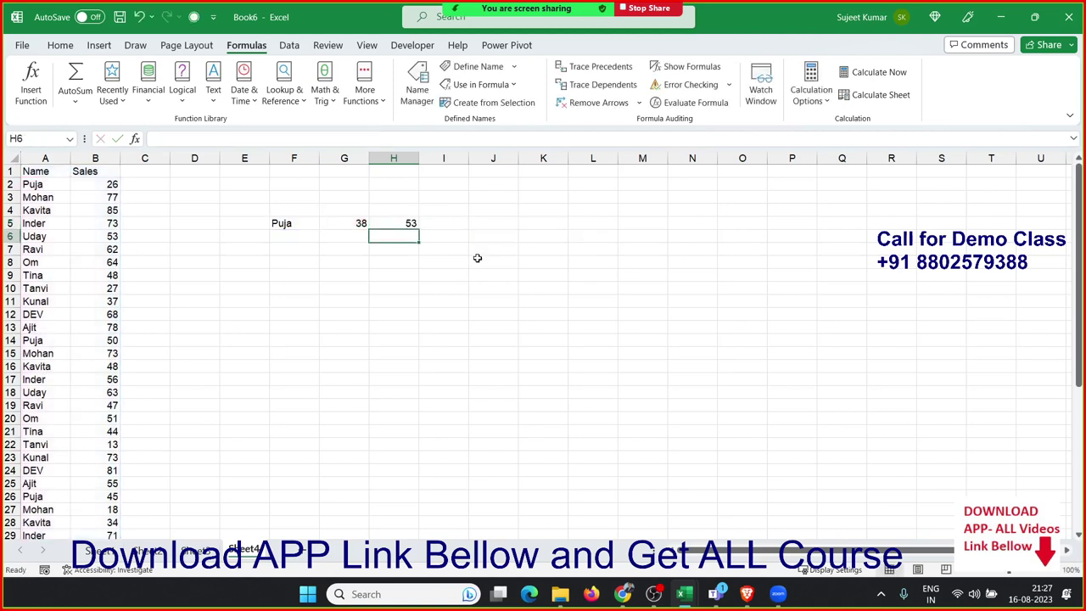
key(Up)
key(Left)
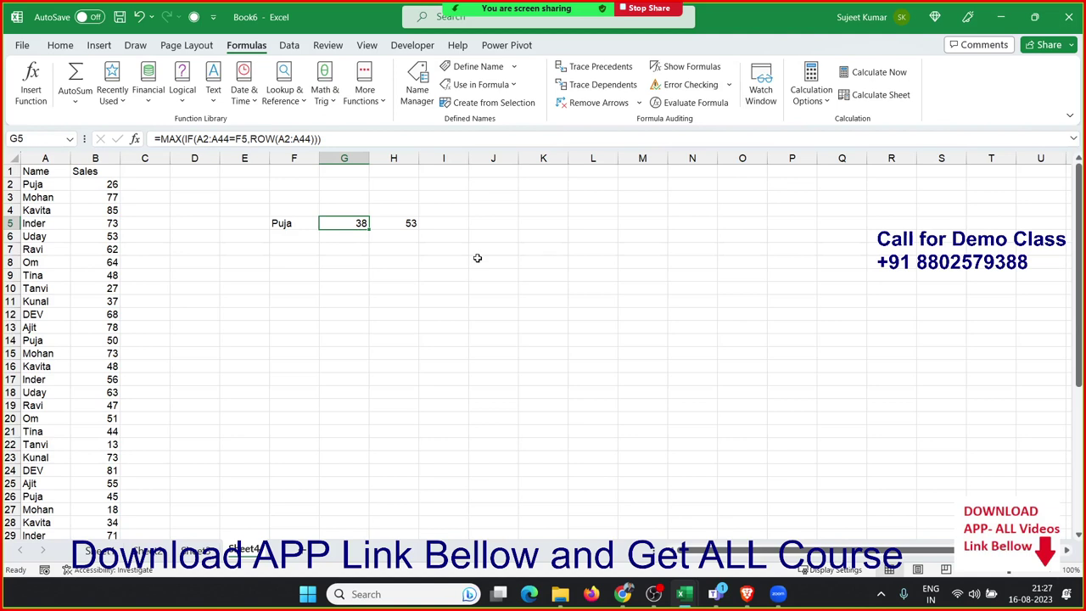
Step: Copy the Sales column and paste it into a new blank sheet
click(75, 172)
drag(76, 164, 76, 164)
key(ctrl+shift+Down)
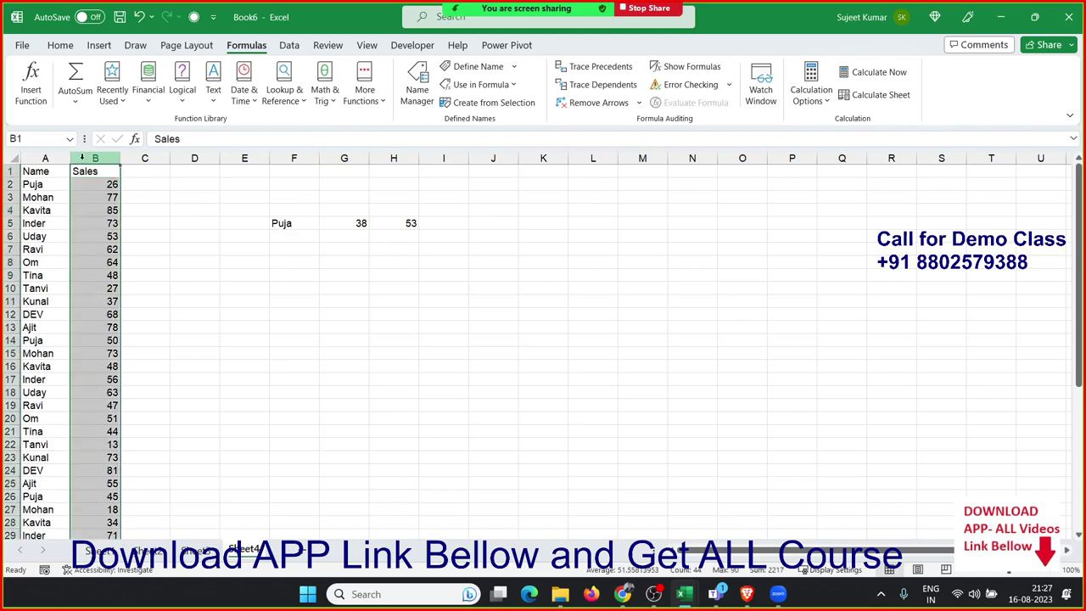
key(ctrl+c)
click(302, 551)
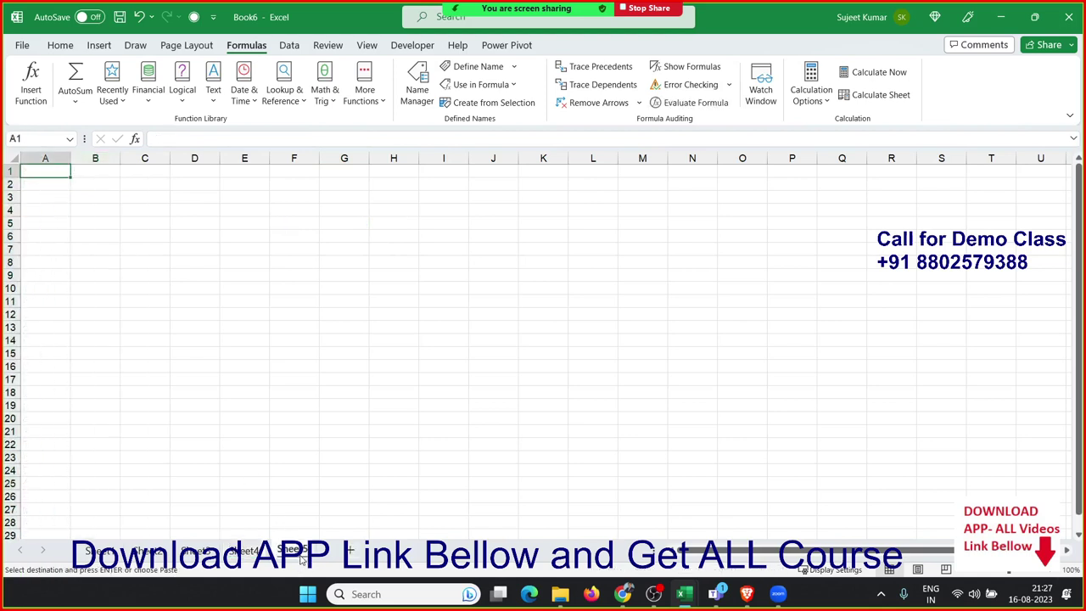
key(ctrl+v)
click(180, 338)
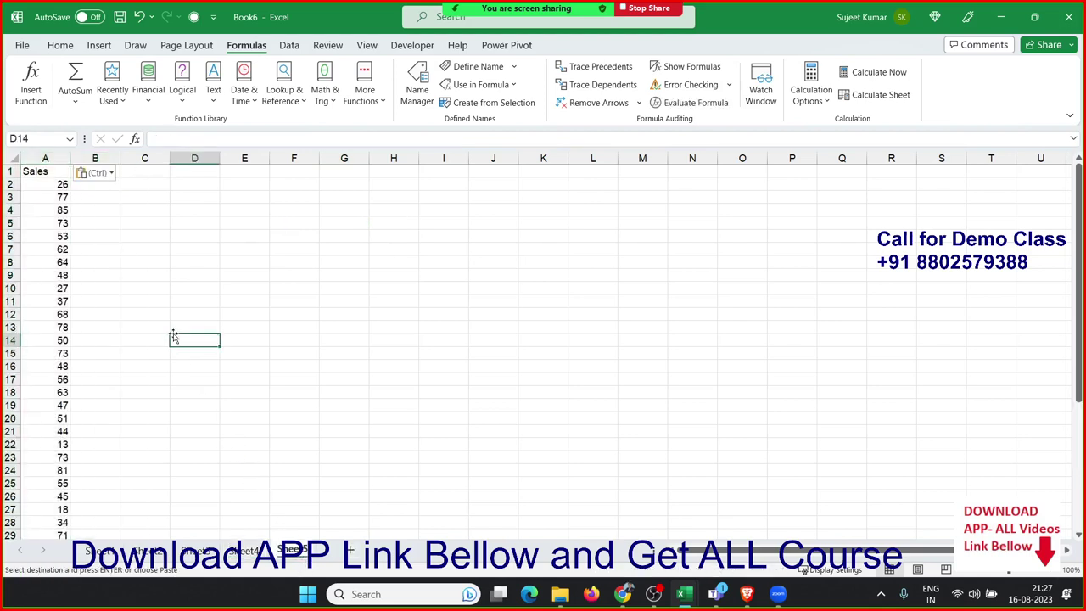
click(66, 232)
Step: Enter 47 as the lookup value in E5
click(221, 225)
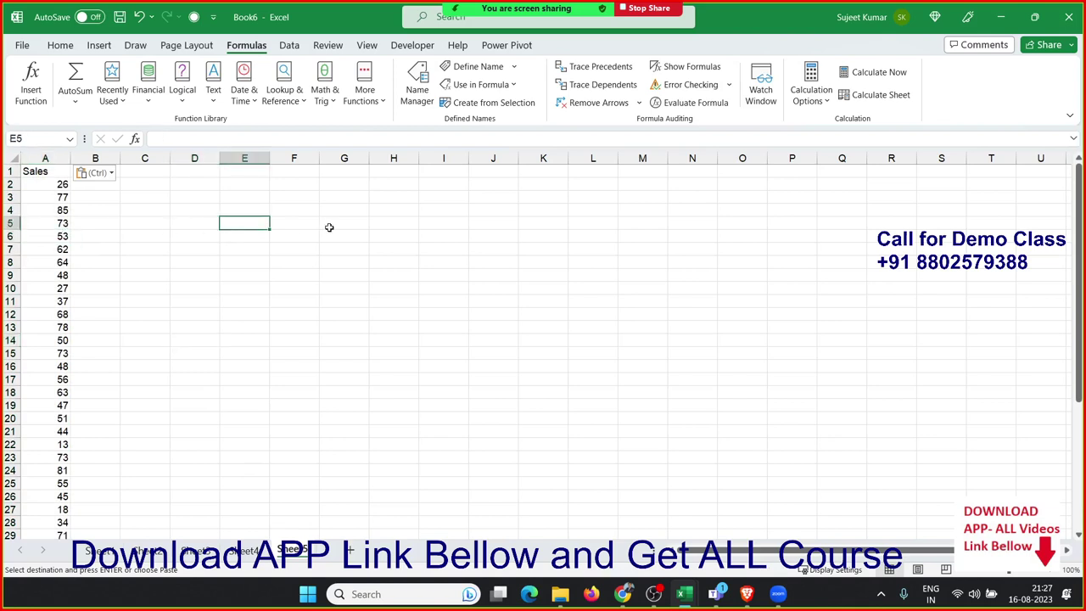
text(47)
key(Tab)
Step: Build =VLOOKUP(E5,A:A,1) in F5, using all of column A as the table
text(=)
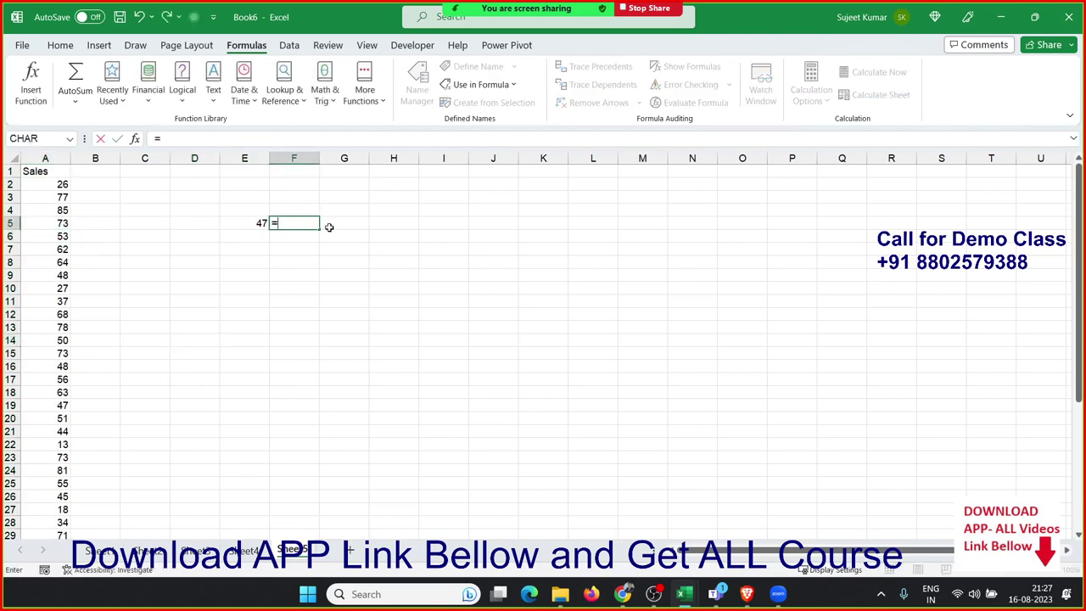
text(vll)
key(Tab)
key(Left)
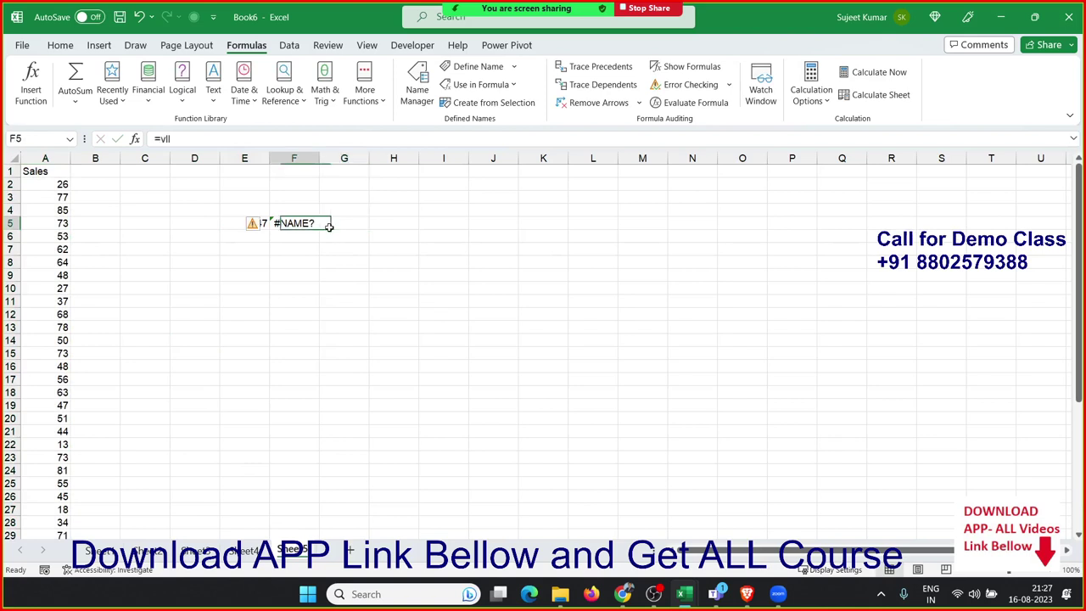
text(=vl)
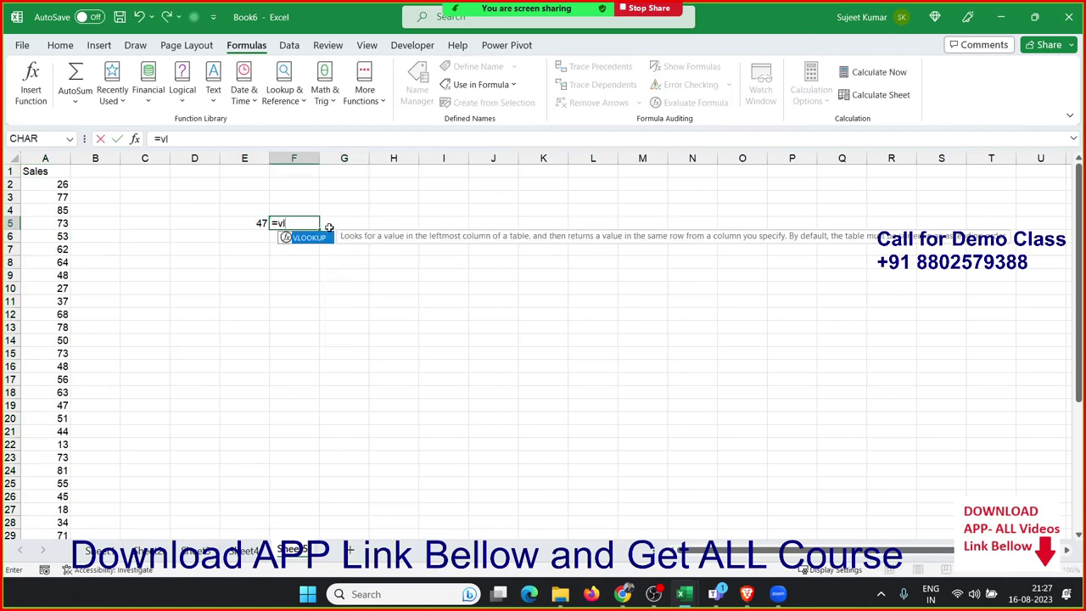
key(Tab)
key(Left)
text(,)
key(Left)
key(Left)
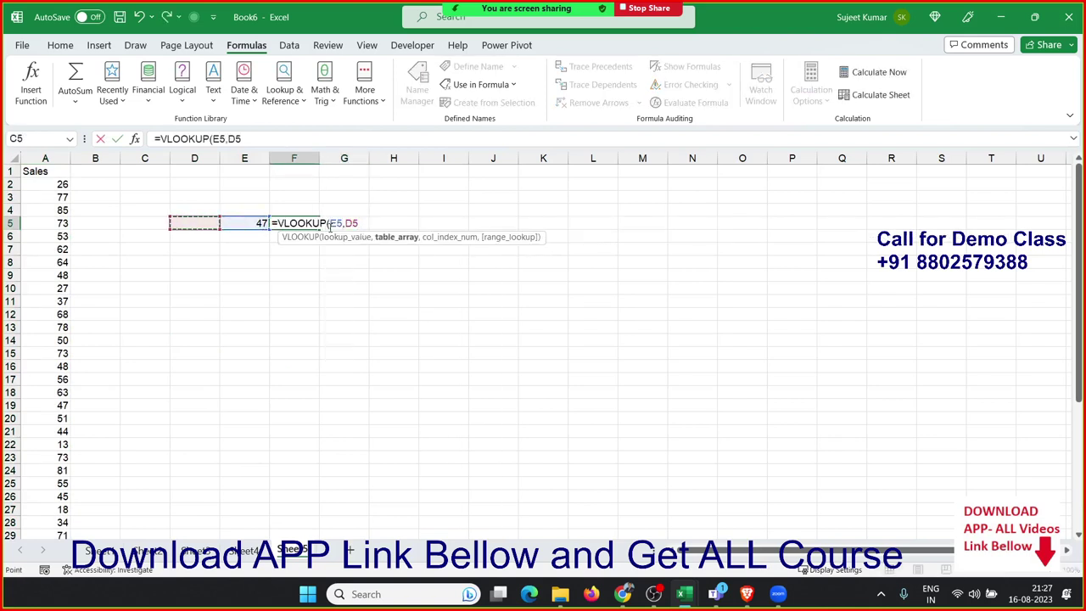
key(Left)
key(Left)
key(Left)
key(ctrl+space)
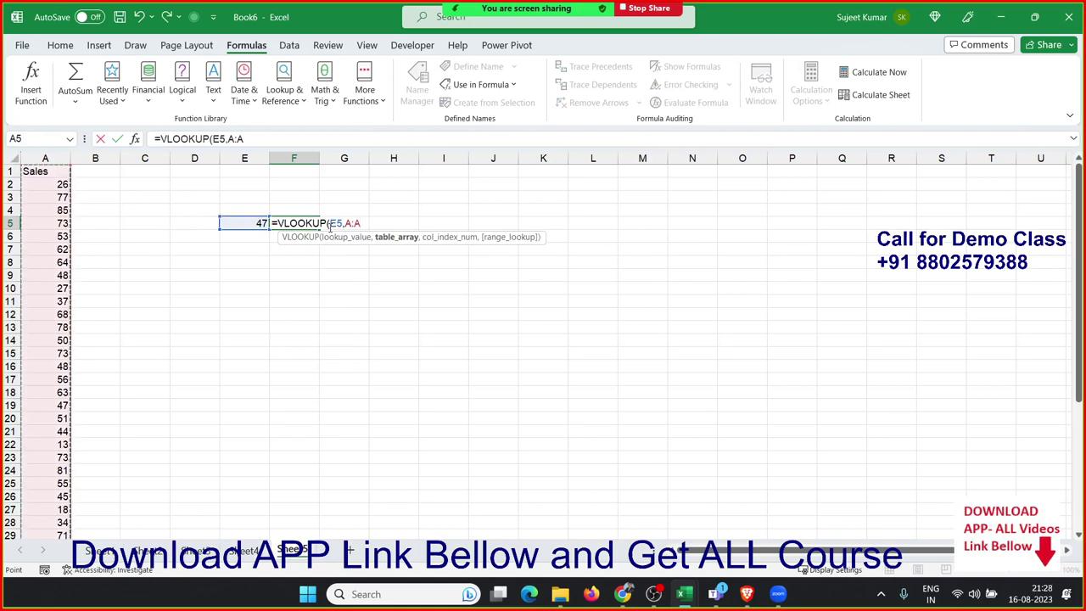
text(,1)
key(ctrl+Return)
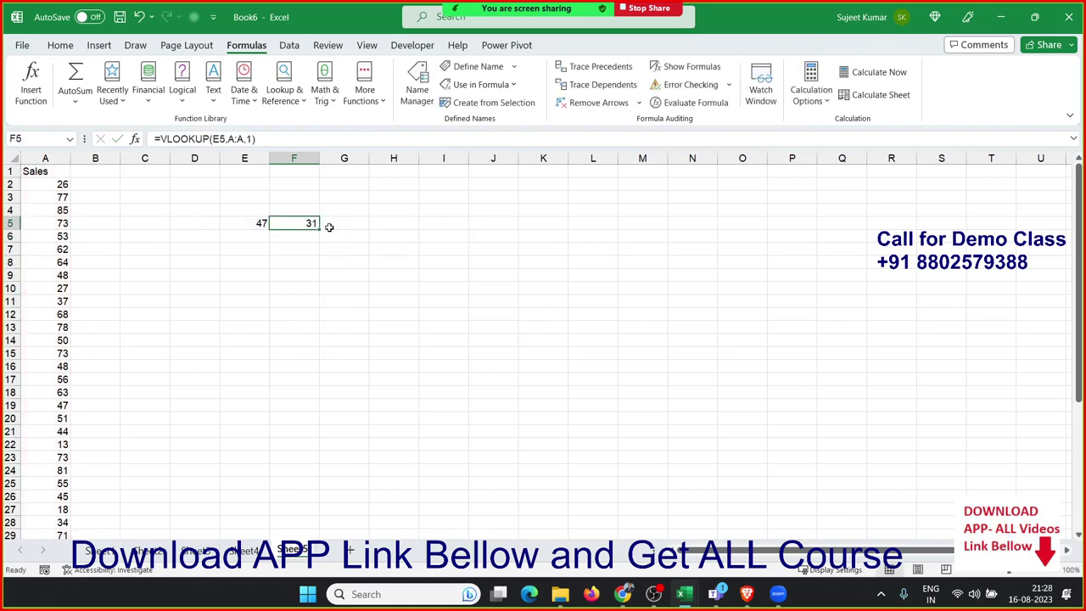
Step: Edit F5's formula into the exact-match =VLOOKUP(E5,A:A,1,0)
double_click(312, 225)
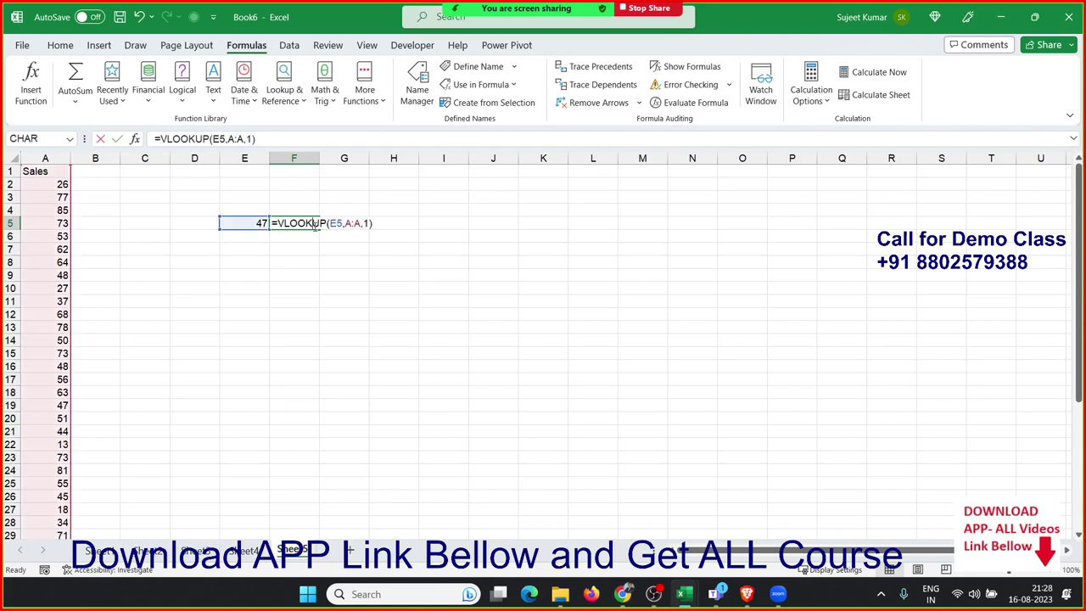
click(368, 223)
key(BackSpace)
text(0)
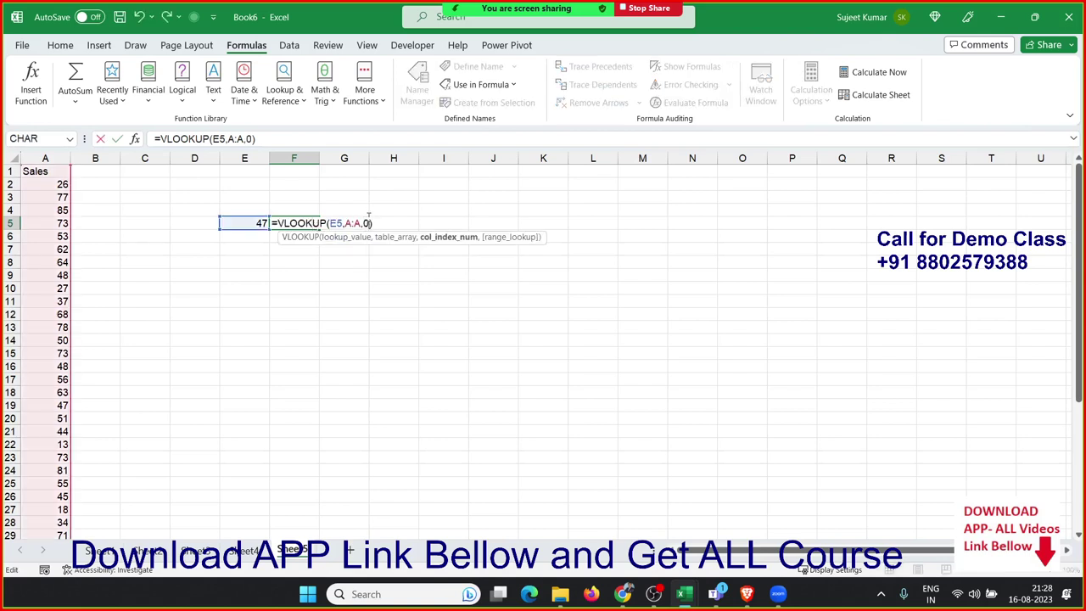
key(Return)
key(Up)
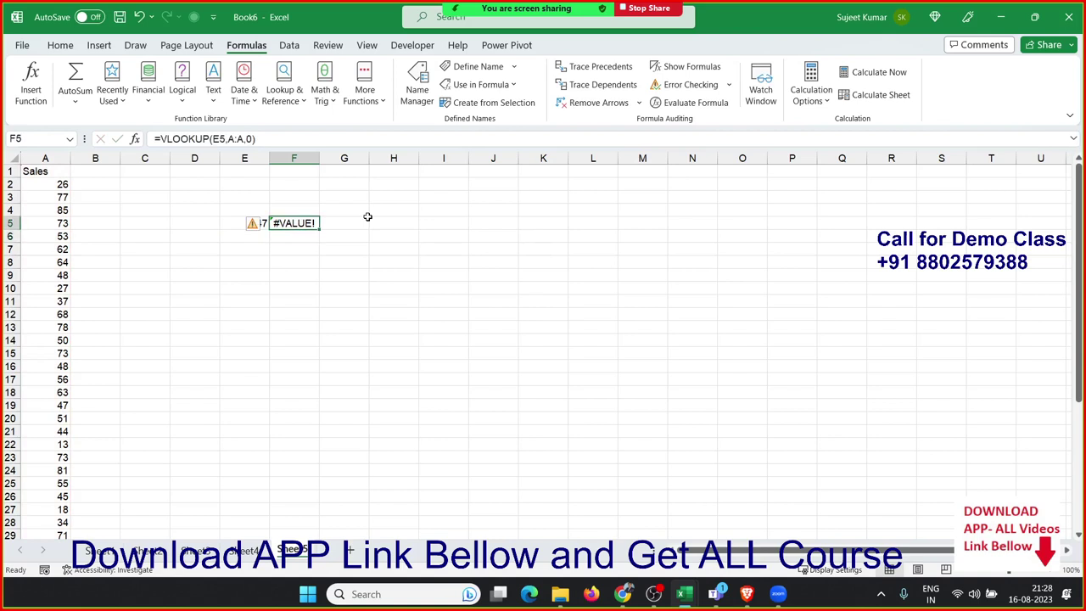
click(250, 138)
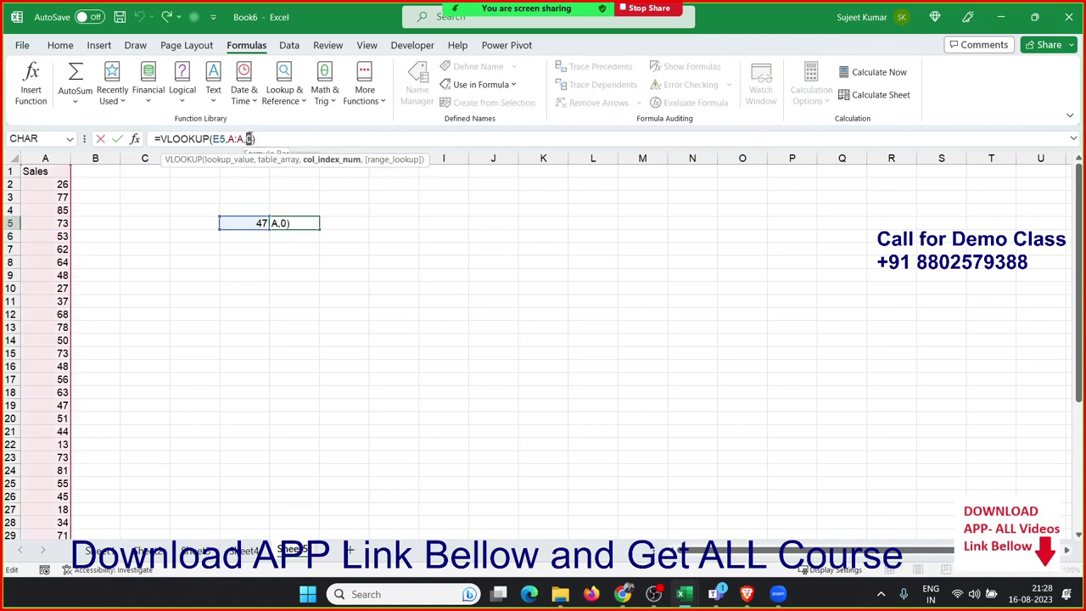
key(BackSpace)
text(1,)
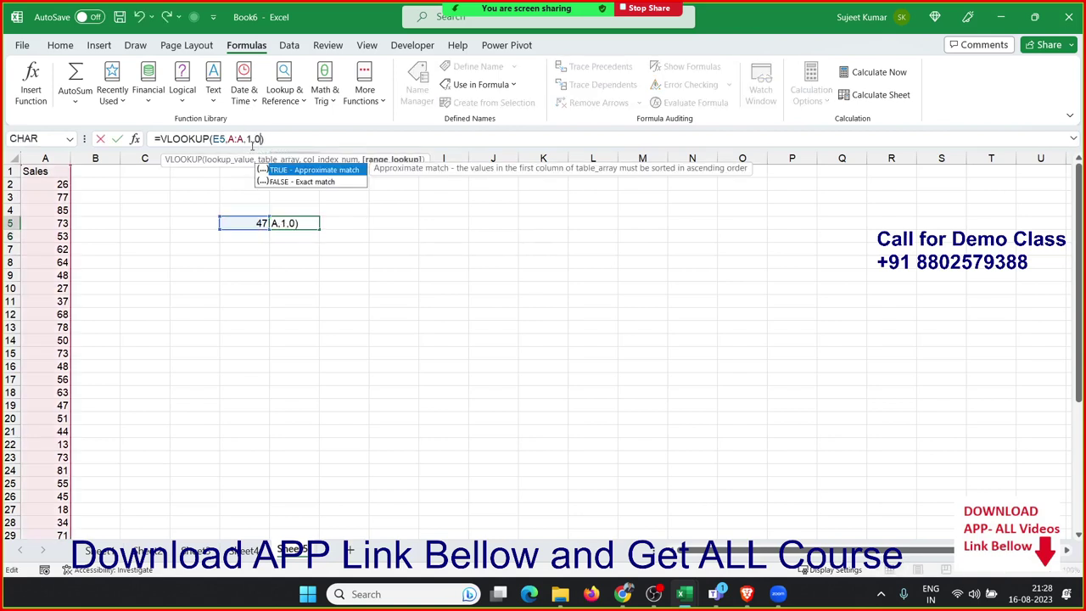
key(Return)
key(Up)
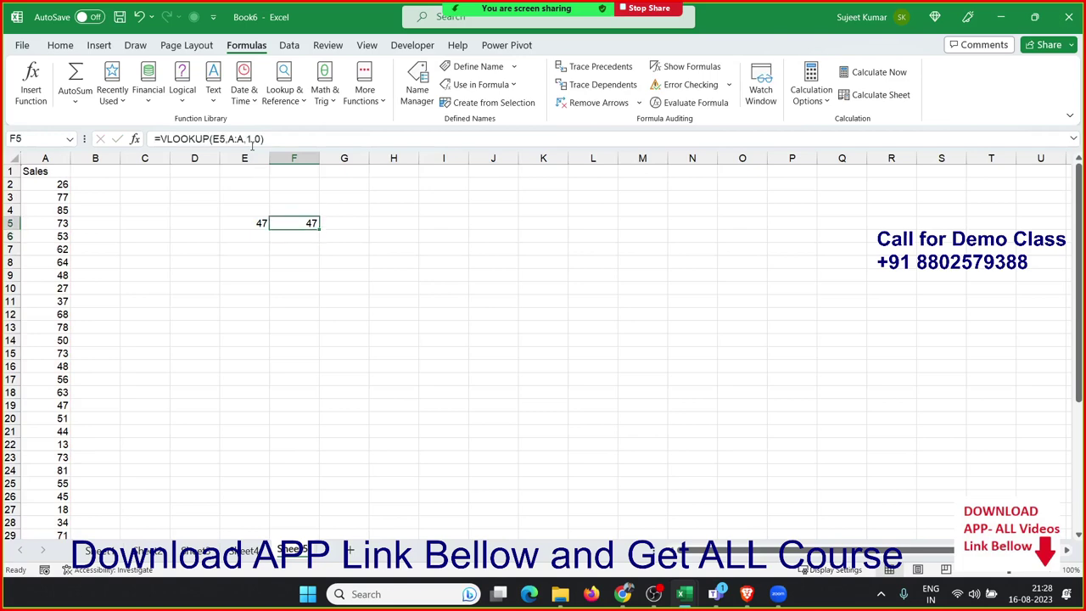
key(Left)
Step: Try 48, 49, 55, 57 and 59 in E5 in turn, watching F5's lookup result
text(48)
key(Return)
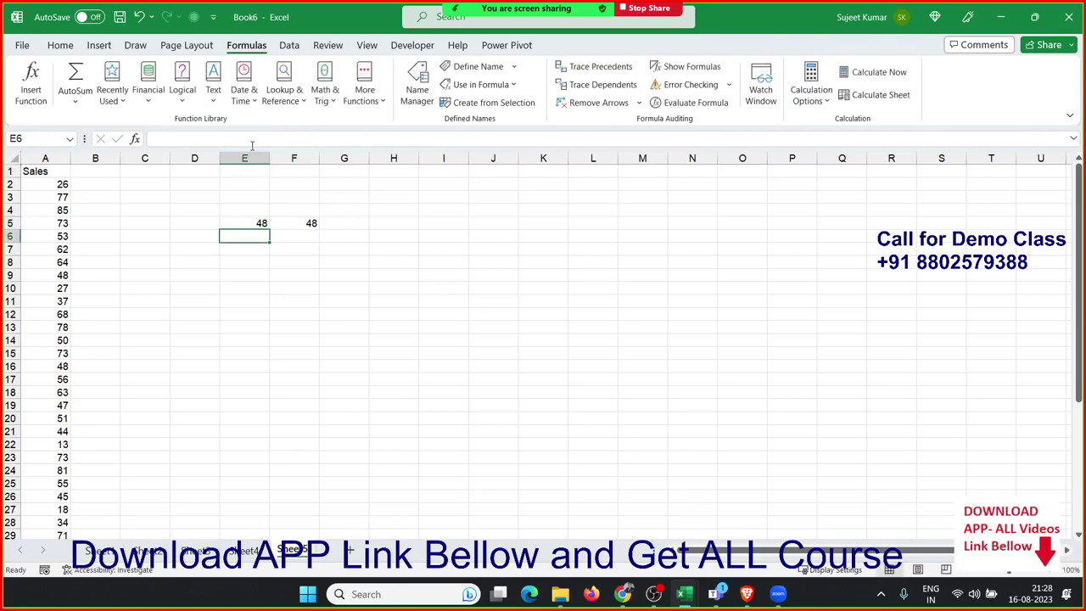
key(Up)
text(49)
key(Return)
key(Up)
text(55)
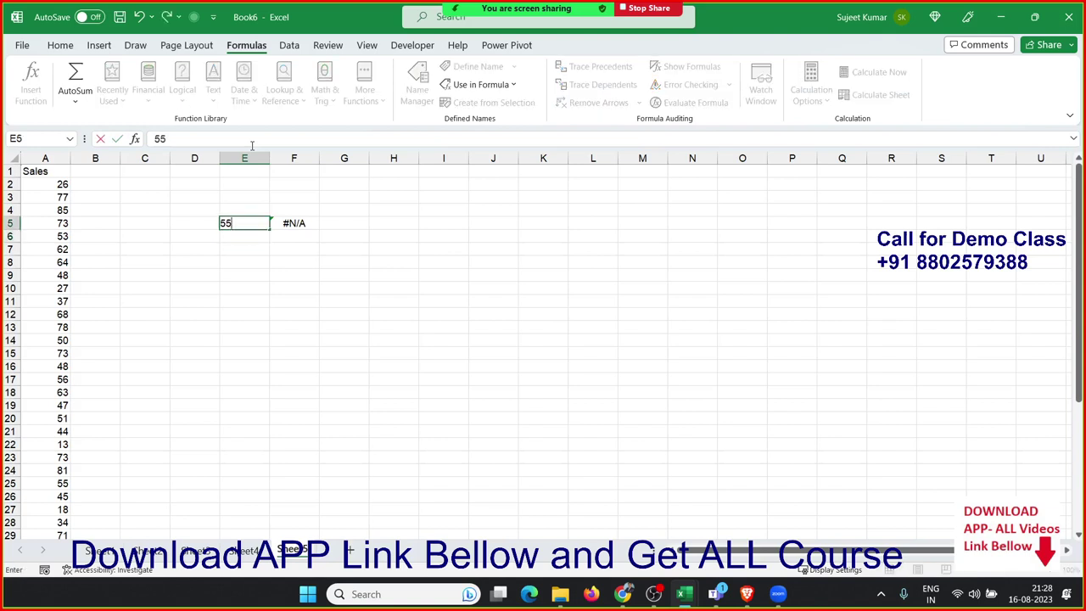
key(Return)
key(Up)
text(57)
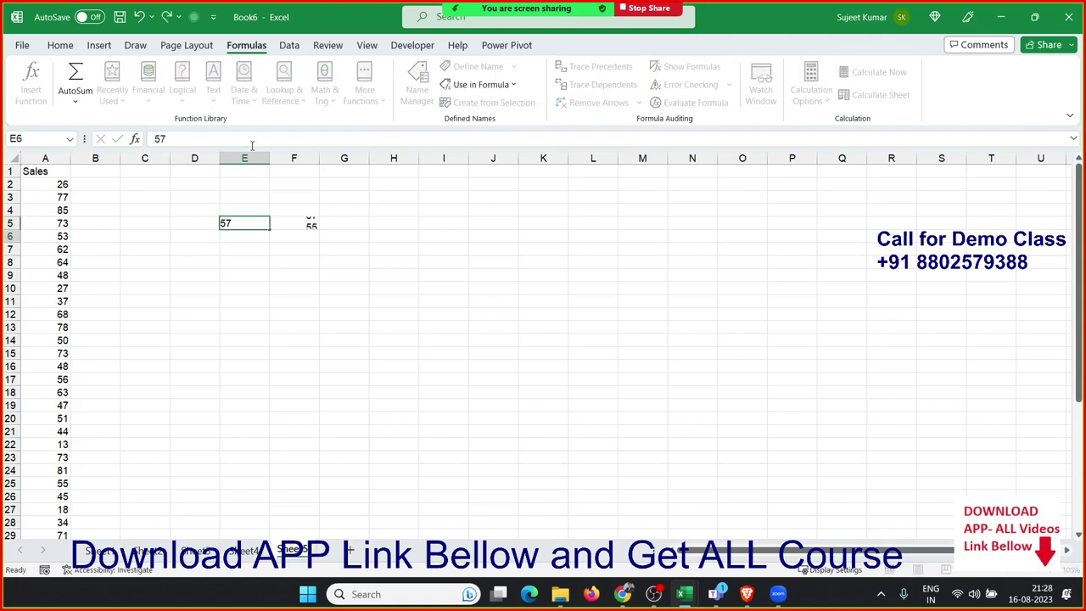
key(Return)
key(Up)
text(59)
key(Return)
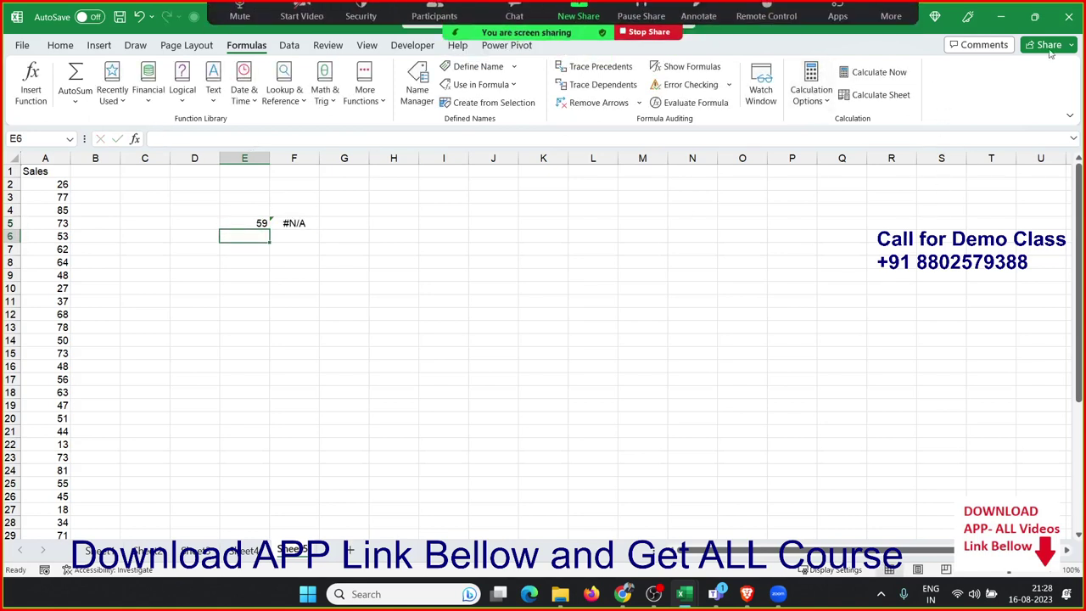
Step: Switch away from Excel and back, then reselect E5 holding 59
key(alt+Tab)
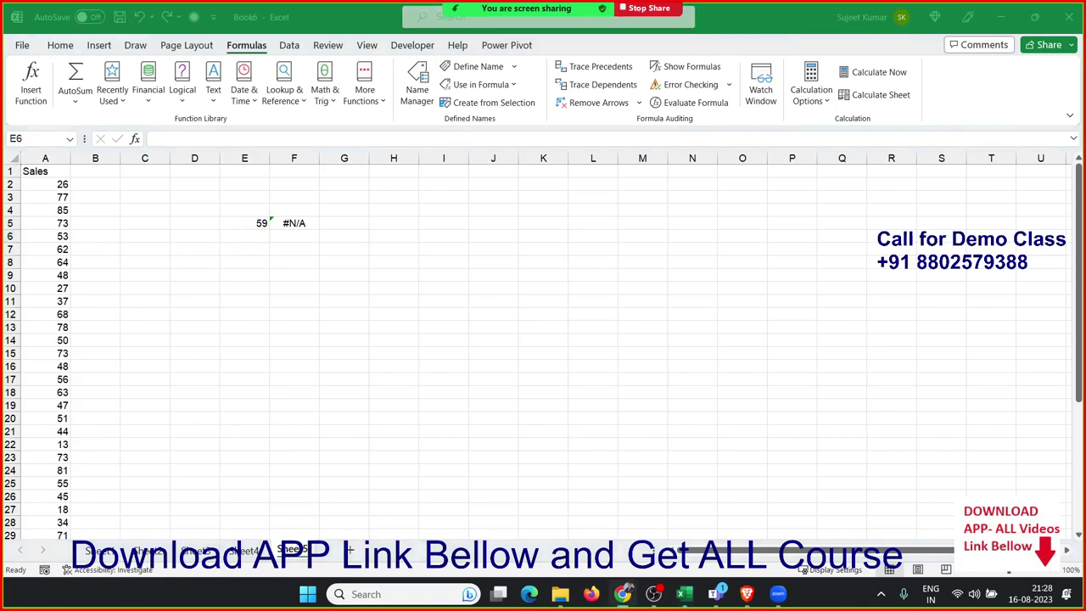
key(alt+Tab)
click(256, 221)
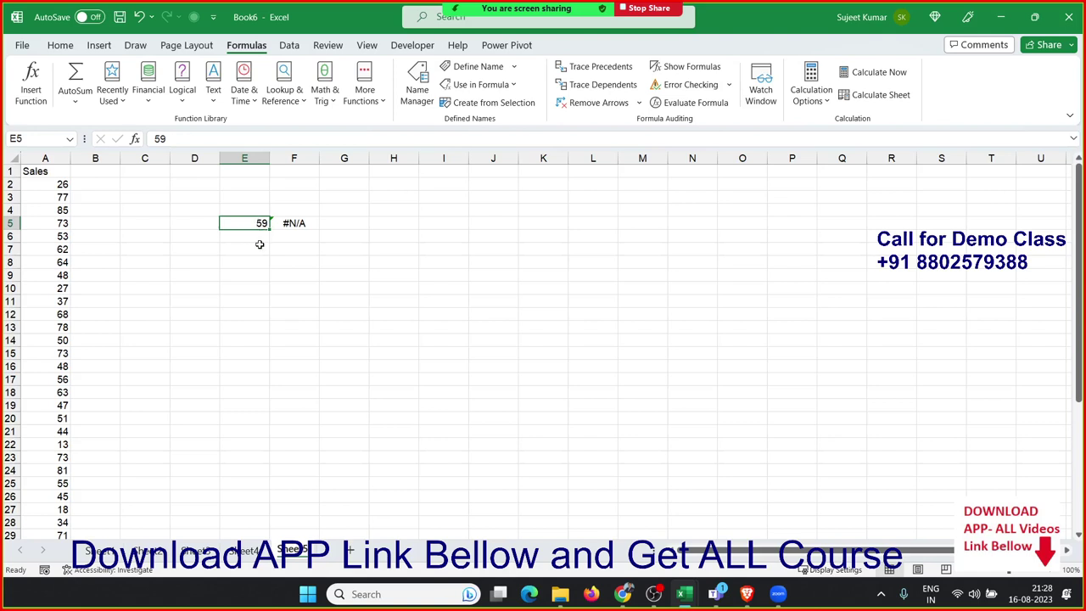
Step: Enter =A2-59 in B2
click(116, 182)
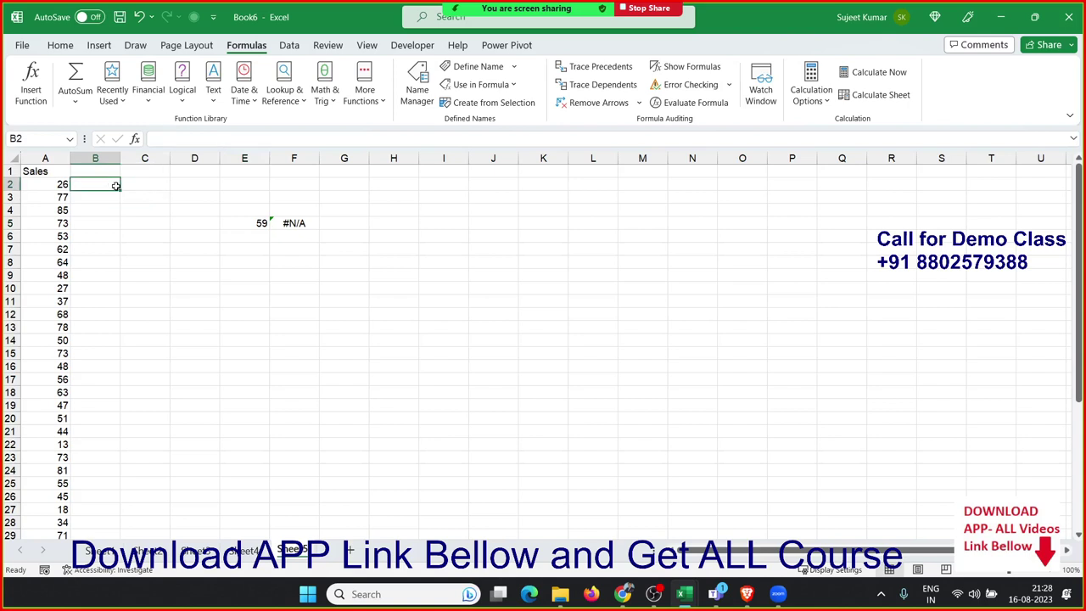
text(=)
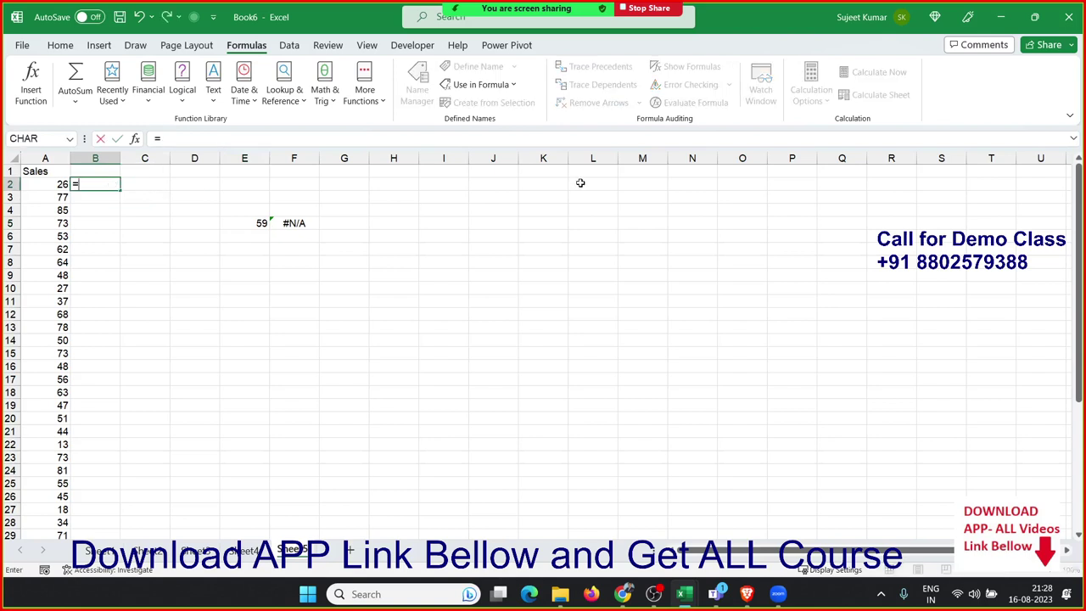
text(a)
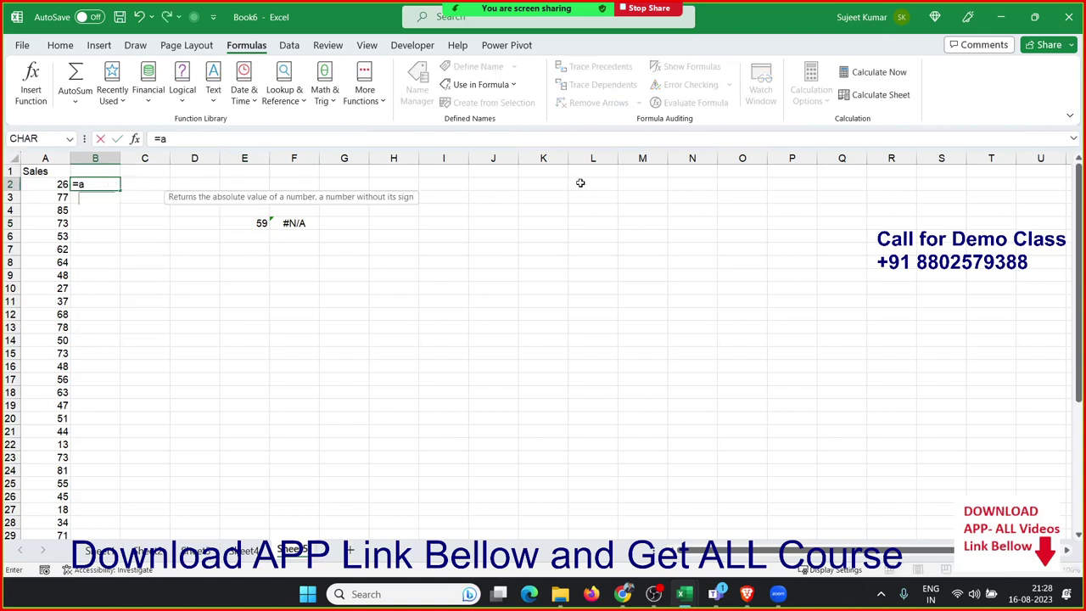
text(bs)
key(BackSpace)
key(BackSpace)
key(BackSpace)
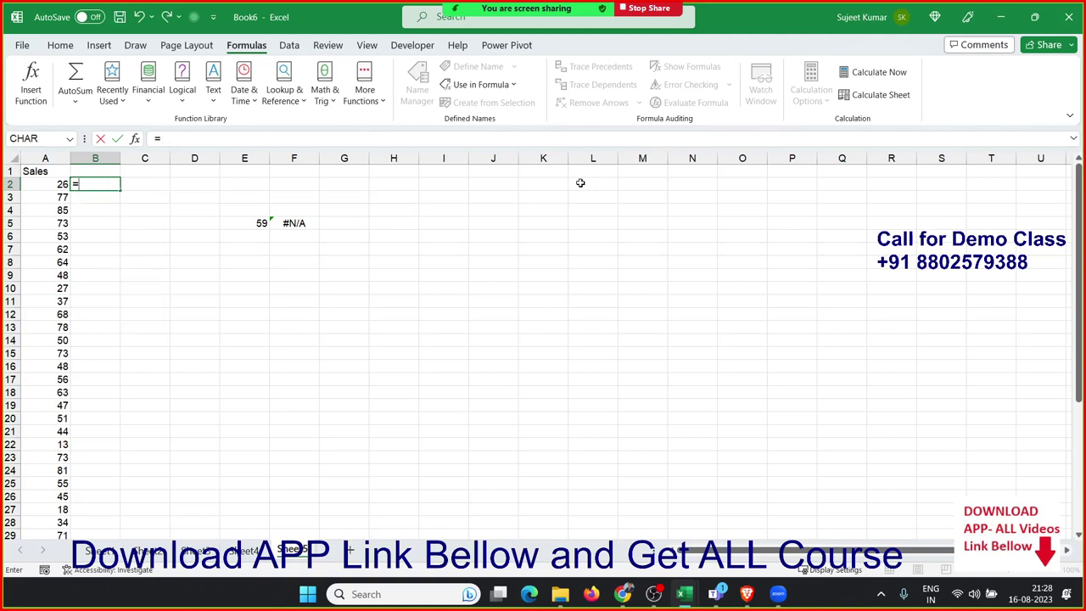
key(Left)
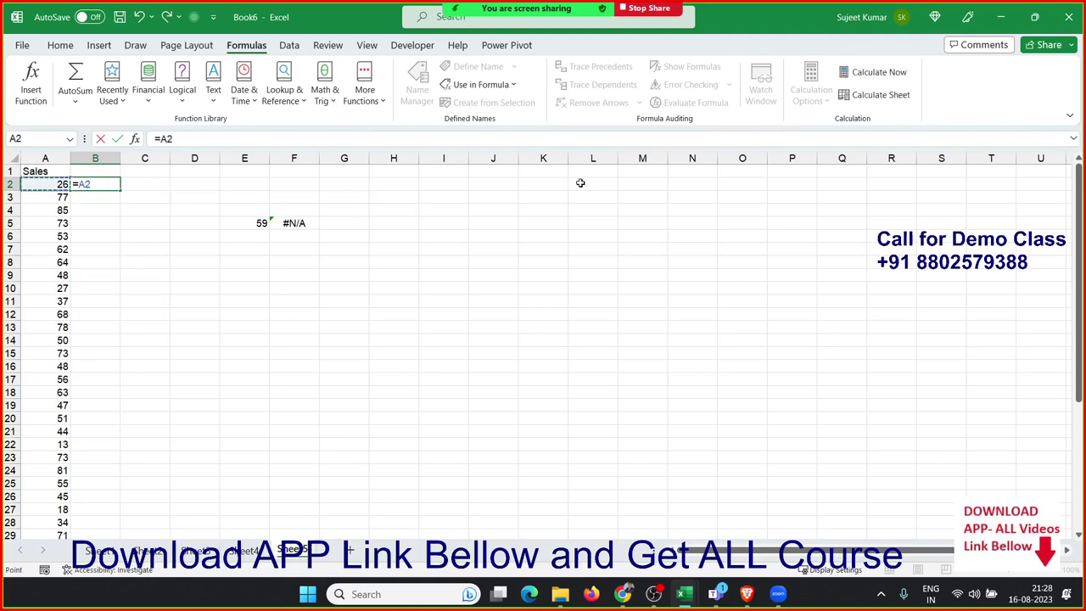
text(-59)
key(Return)
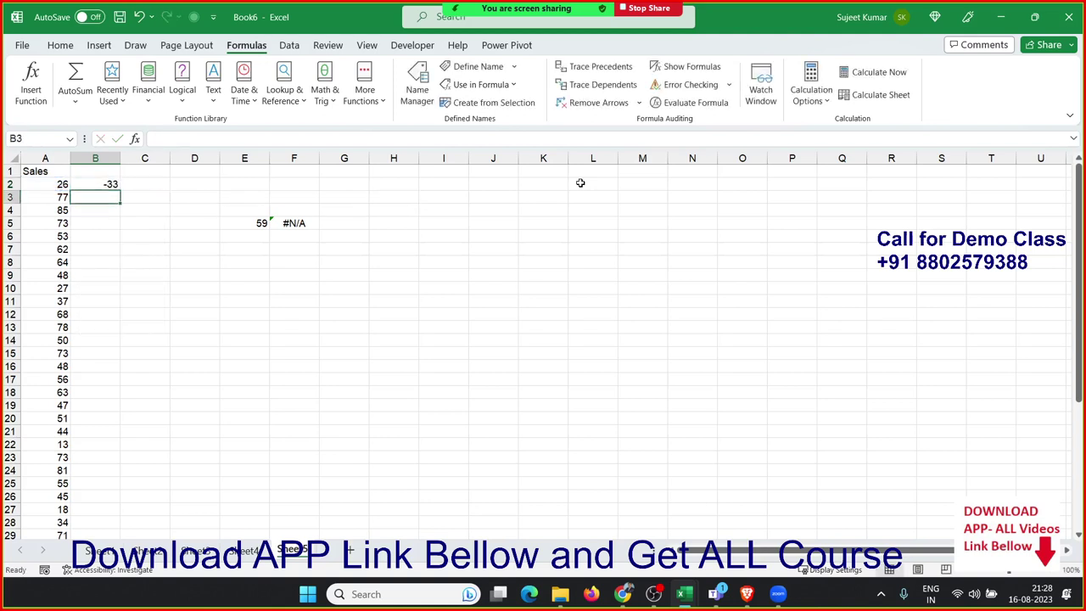
key(Up)
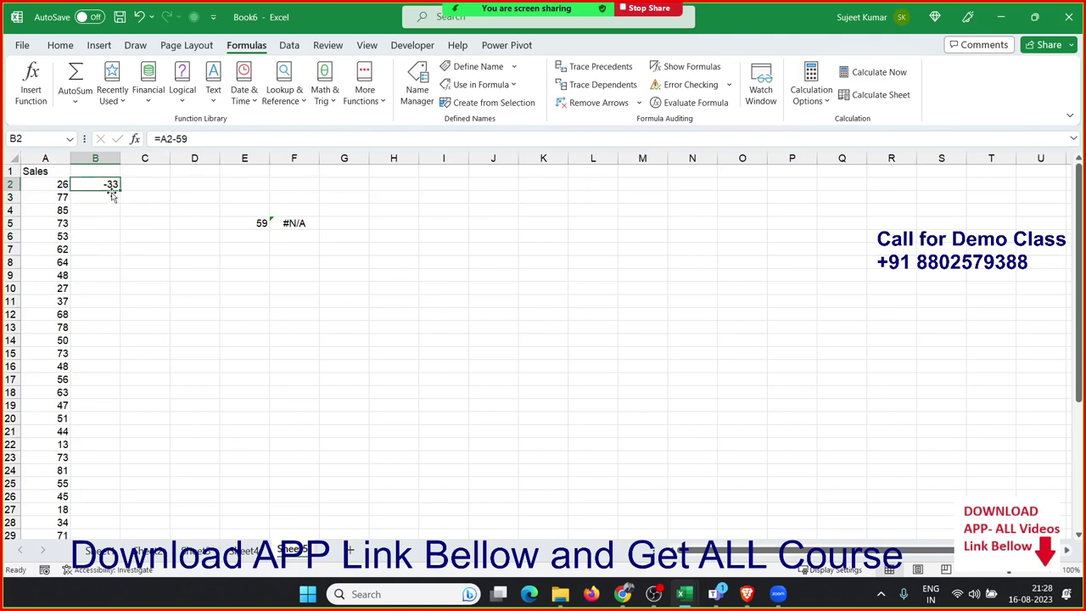
Step: Rewrite the formula as =59-A2 and enter it into the selected column B cells
double_click(120, 188)
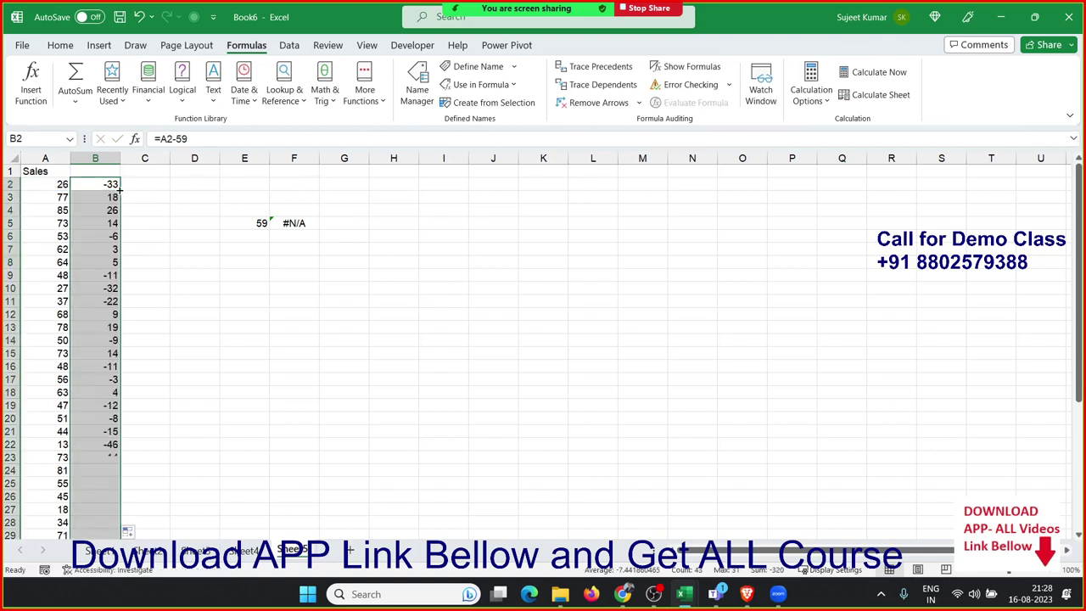
double_click(167, 138)
key(Delete)
key(Delete)
text(-)
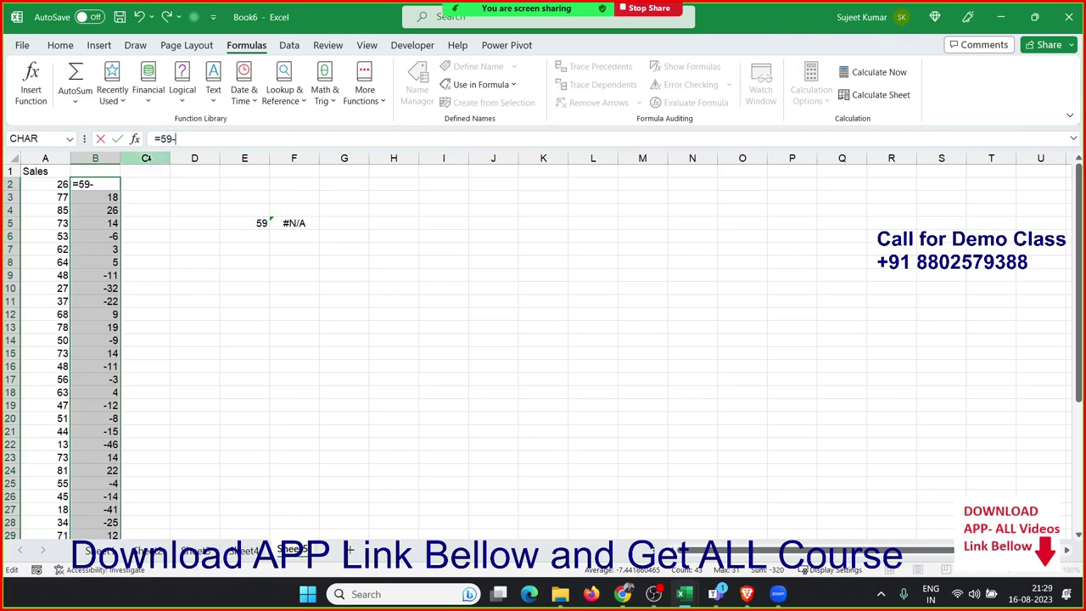
click(55, 184)
key(ctrl+Return)
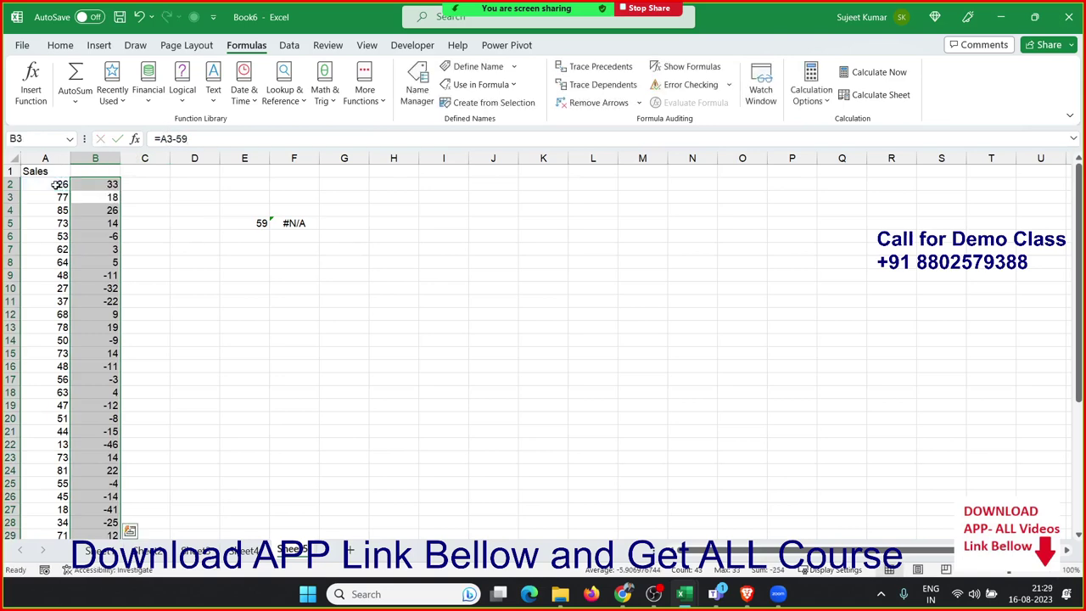
scroll(55, 184, down, 5)
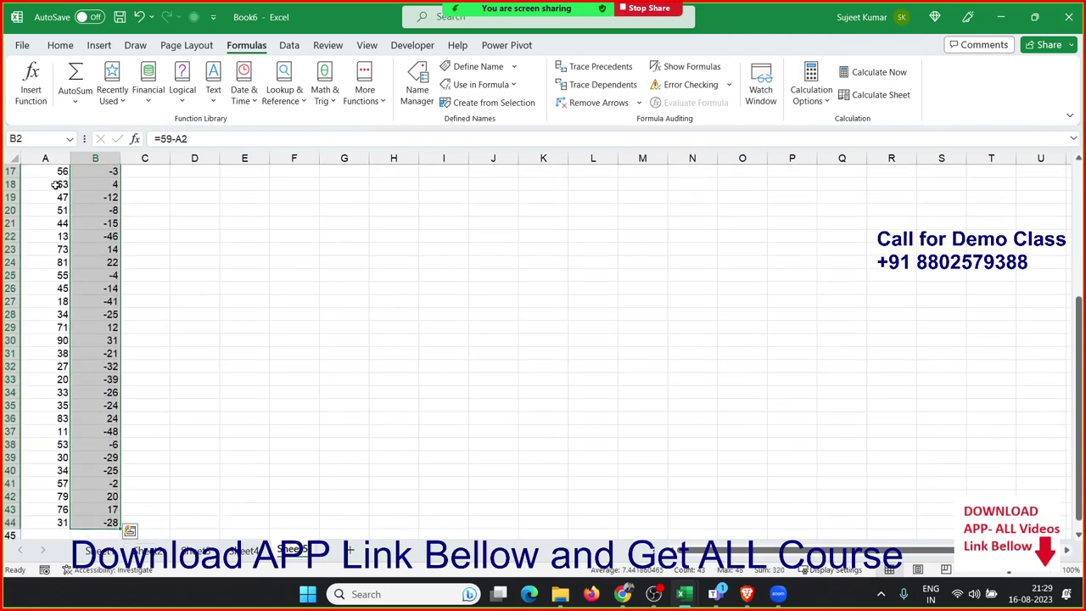
scroll(55, 184, up, 5)
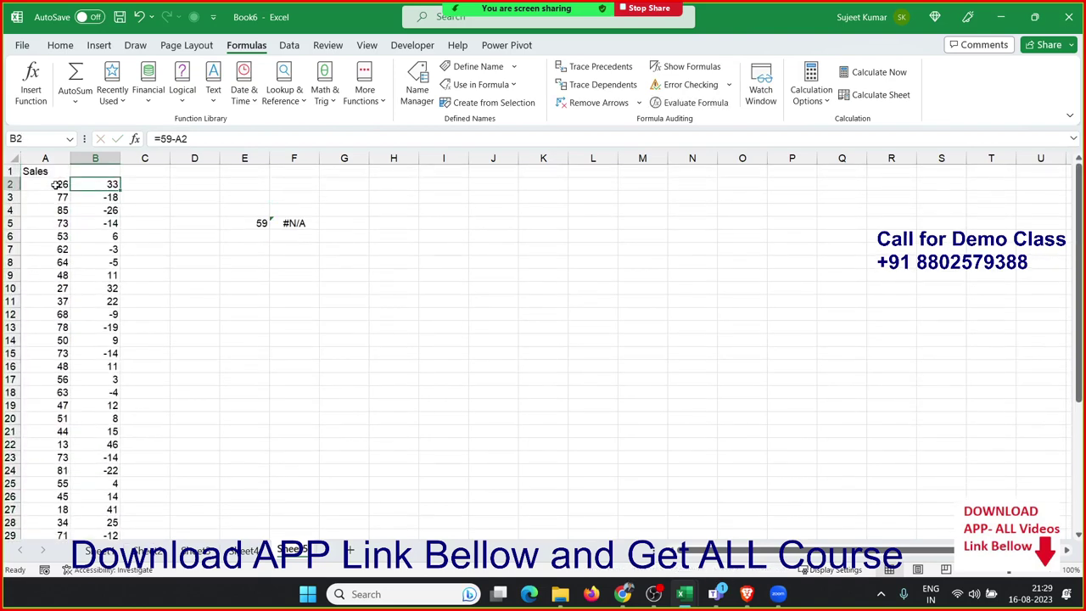
Step: Wrap B2's formula in ABS to make =ABS(59-A2)
click(172, 139)
text(abs)
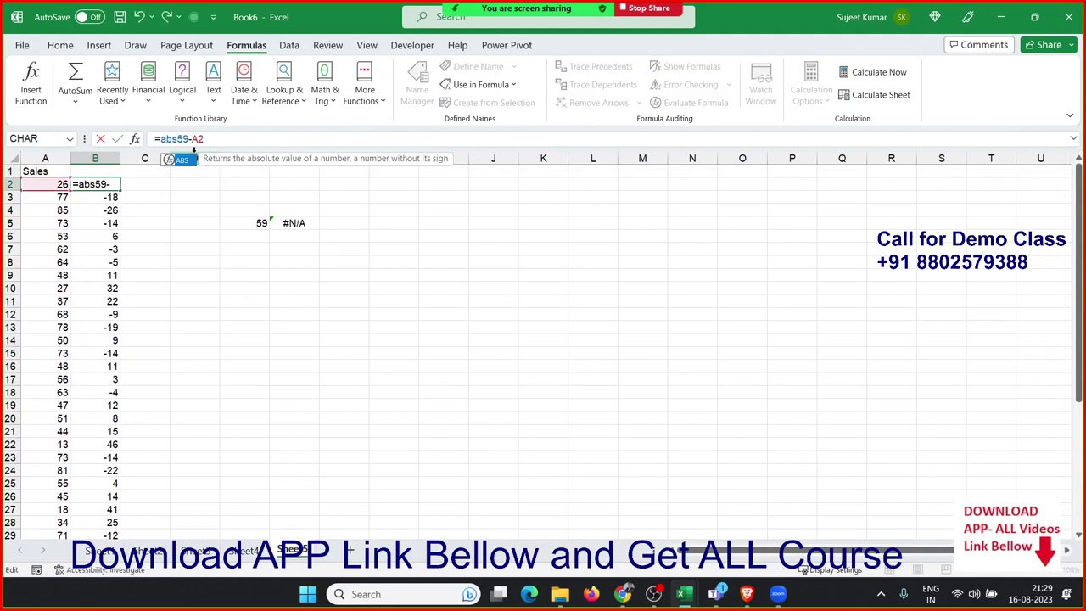
key(Tab)
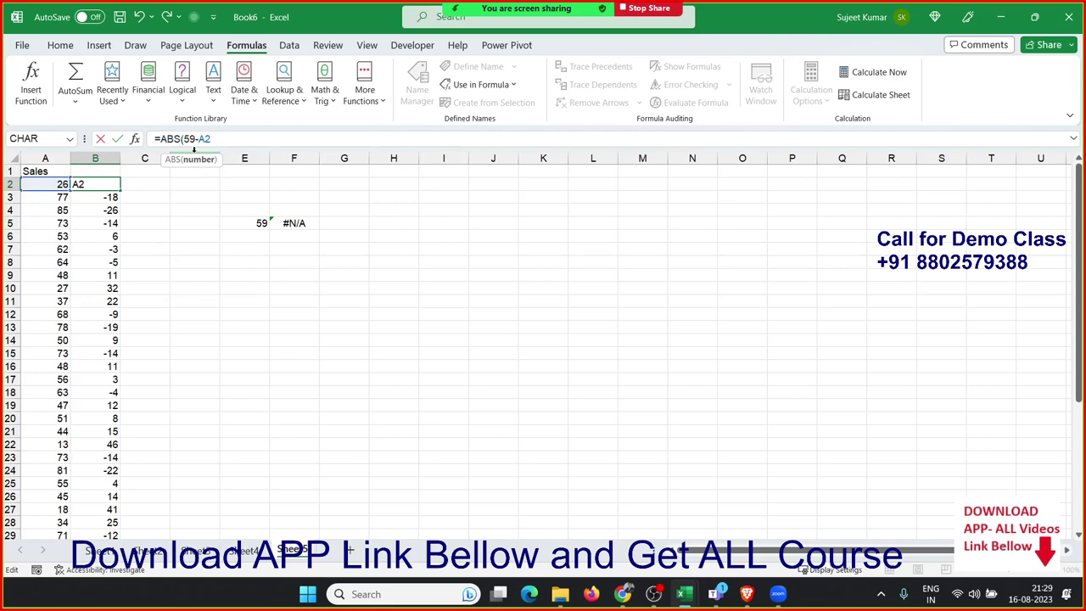
text())
key(Return)
Step: Fill =ABS(59-A2) down from B2 to B44 and check the column's end
key(Up)
key(ctrl+shift+Down)
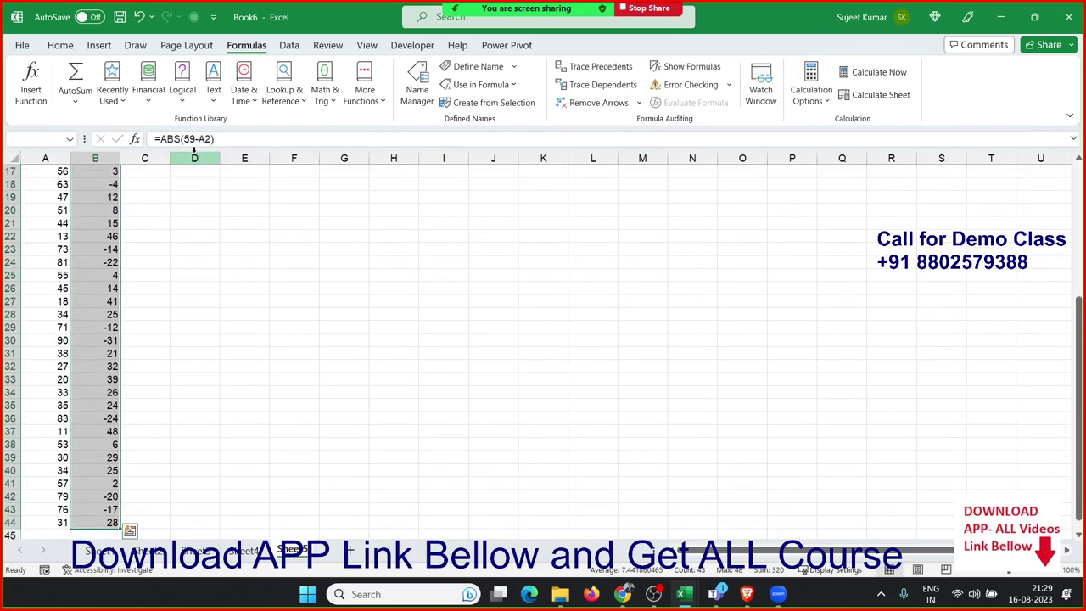
key(ctrl+d)
key(Up)
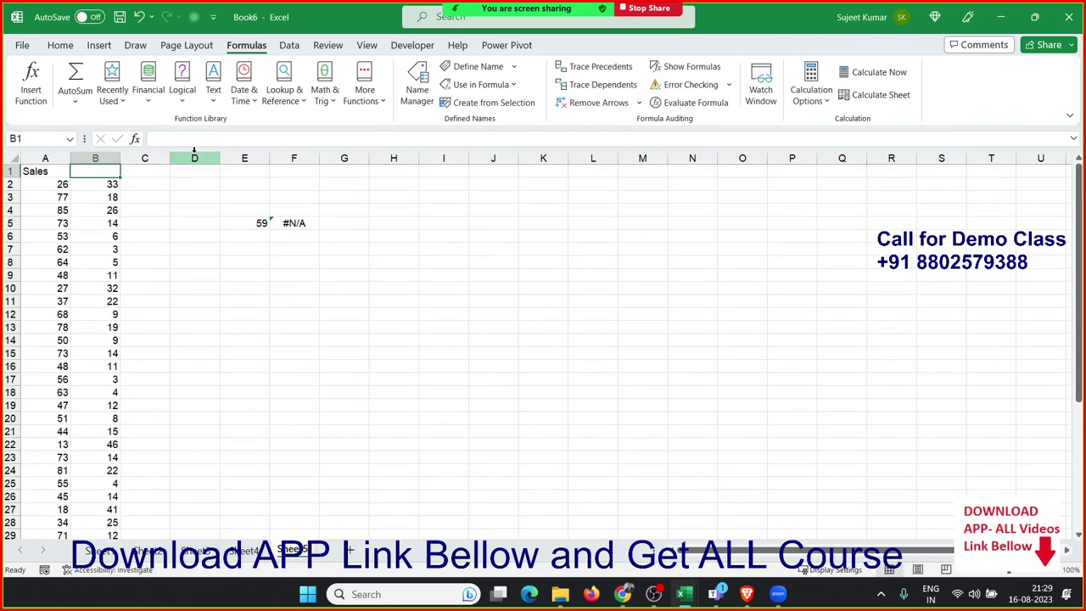
key(Down)
key(ctrl+Down)
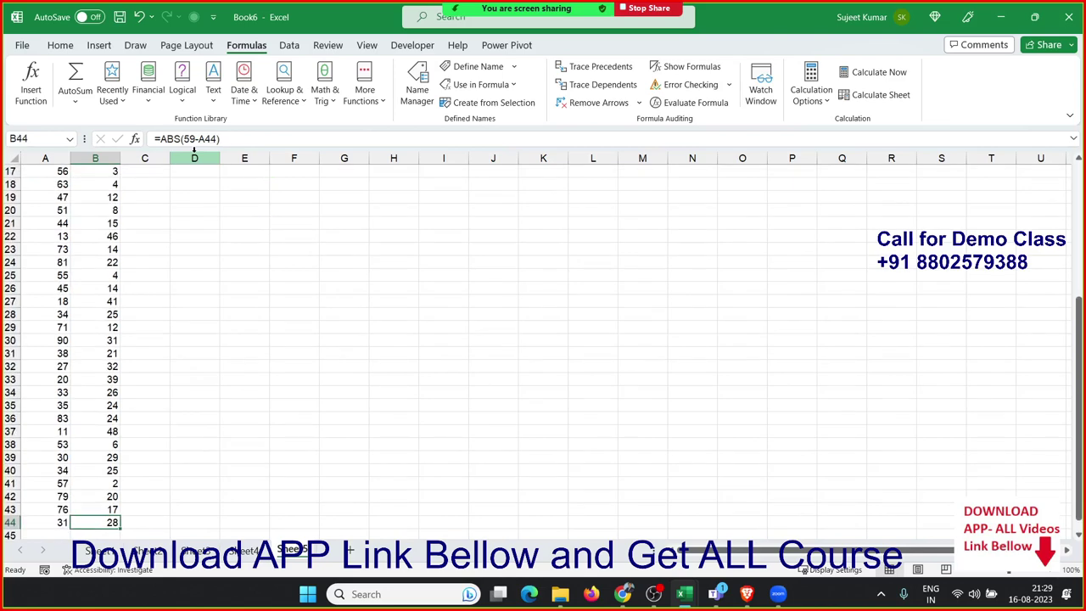
key(ctrl+Up)
Step: Enter a trial =MIN(B2) in C2, then return to B2
key(Right)
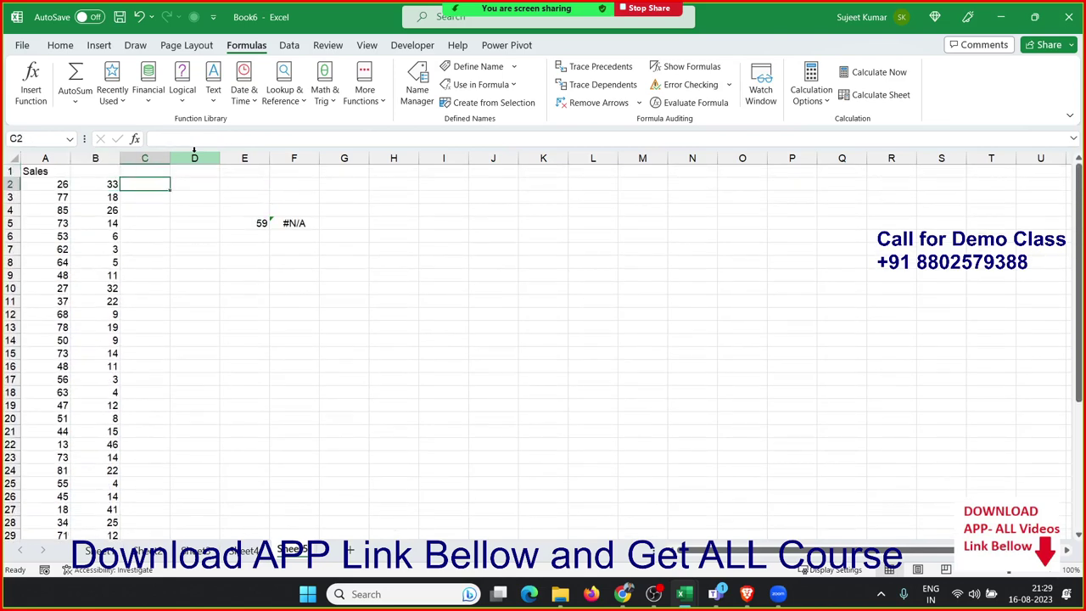
text(=min)
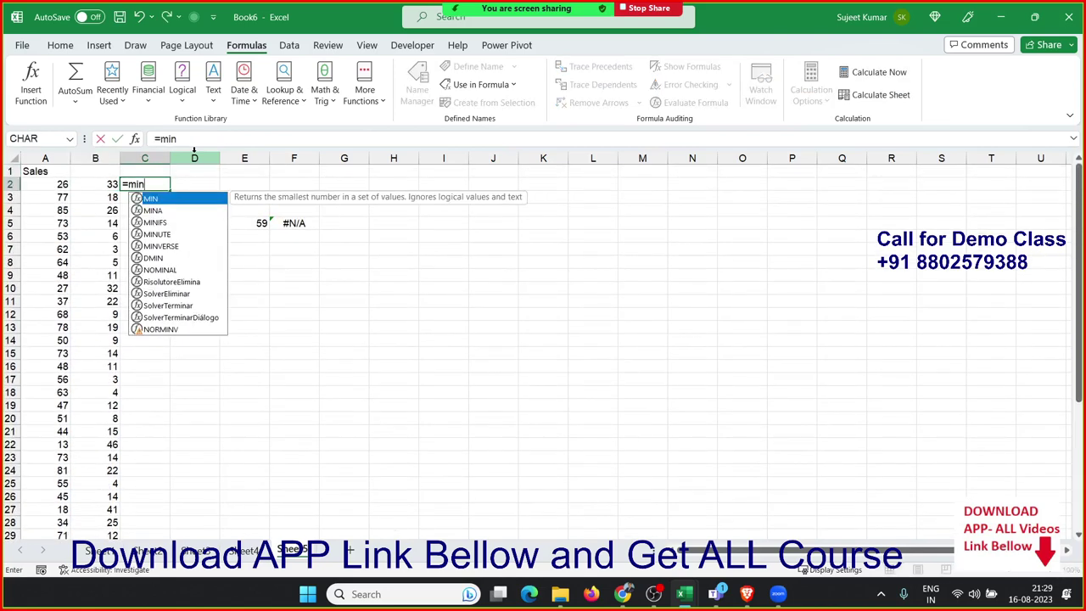
text((b2))
key(Return)
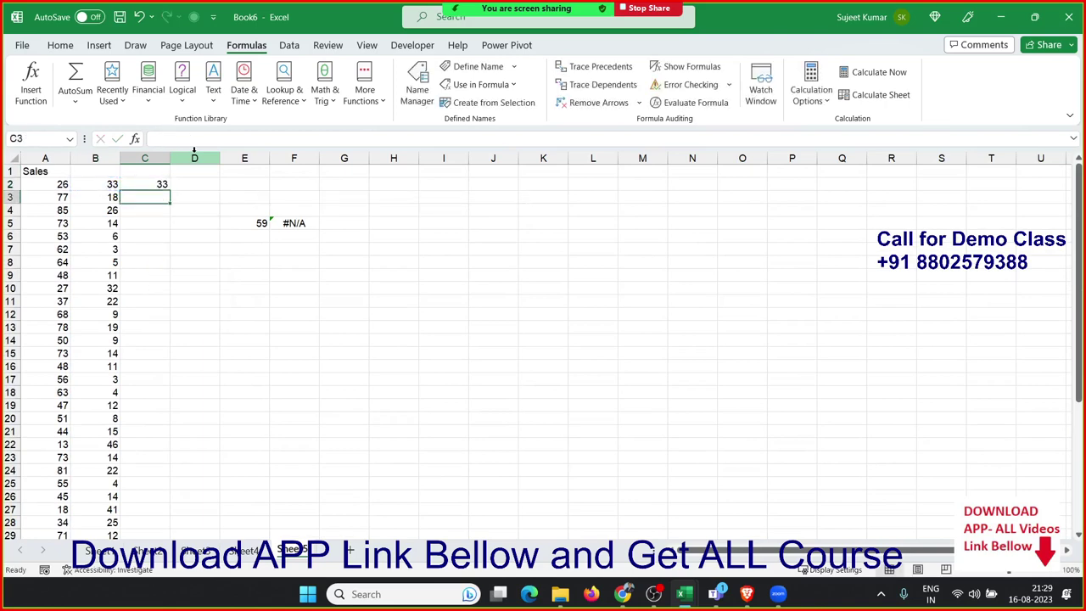
key(Up)
key(Right)
key(Left)
key(Left)
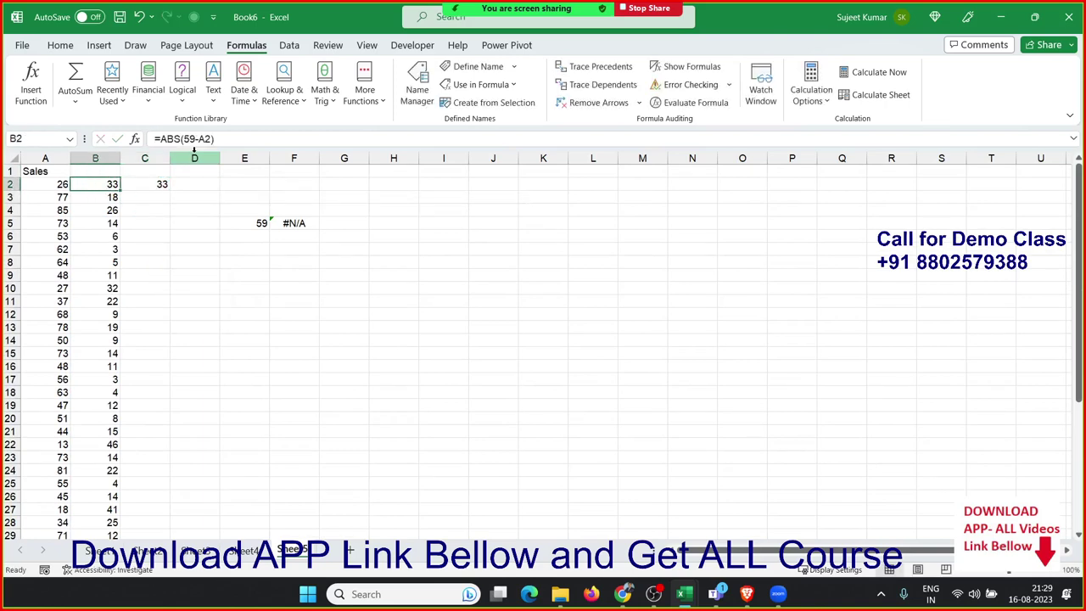
key(Left)
key(Right)
Step: Change B2 to =ABS(A2-59) and fill it down to B44
click(195, 139)
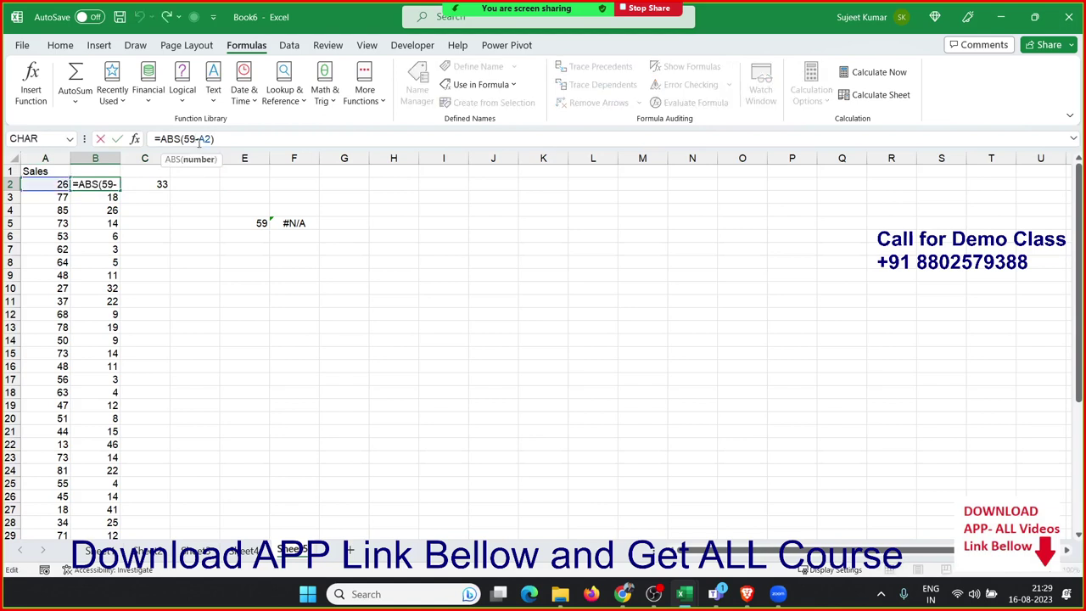
key(BackSpace)
key(BackSpace)
key(BackSpace)
click(198, 140)
text(-)
text(59)
key(Return)
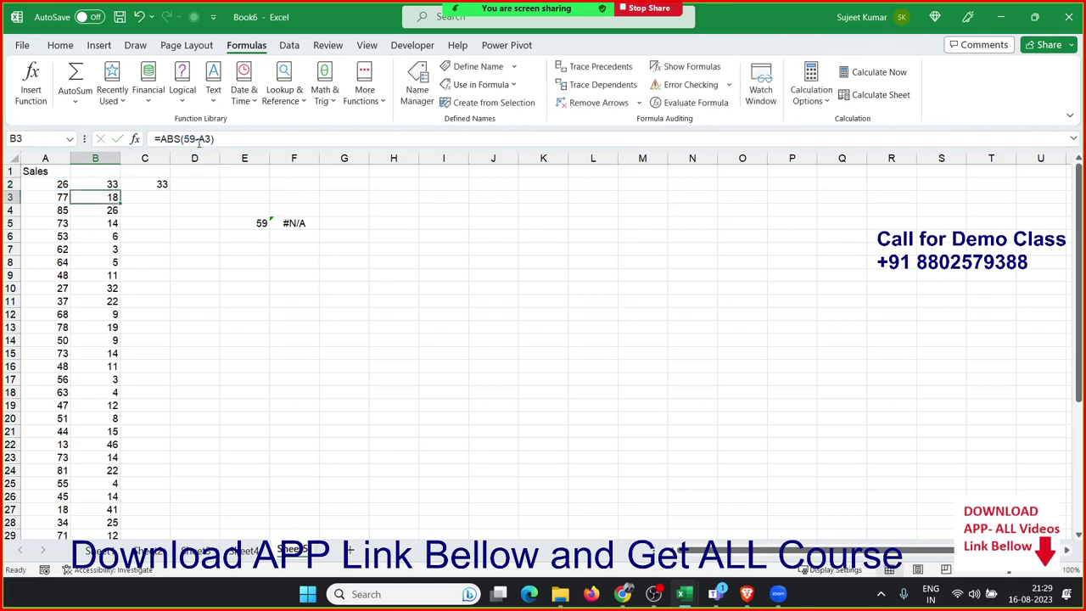
key(Up)
key(ctrl+shift+Down)
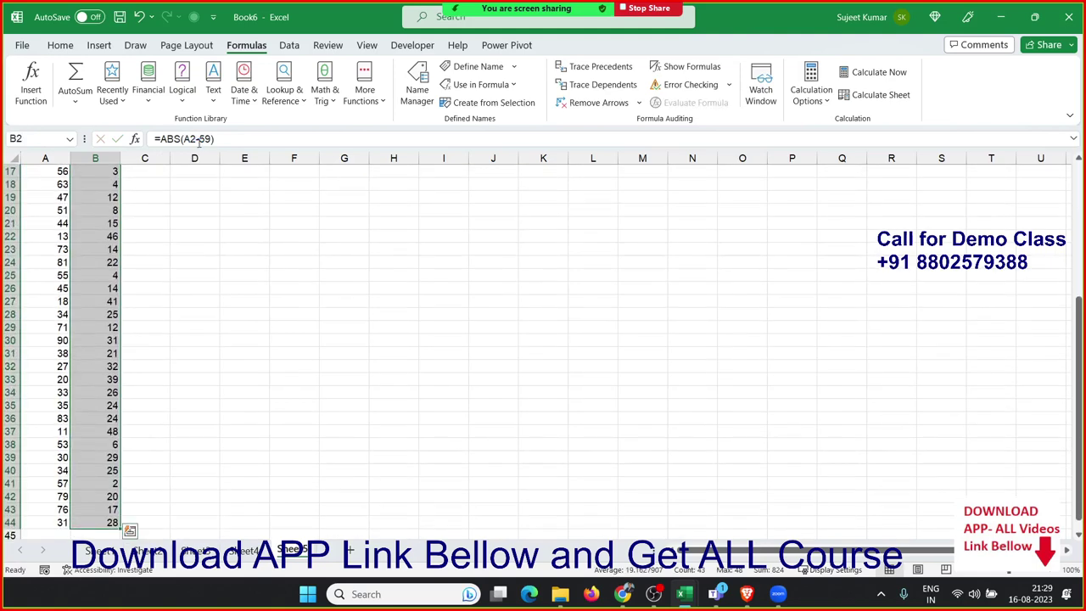
key(ctrl+Up)
key(Right)
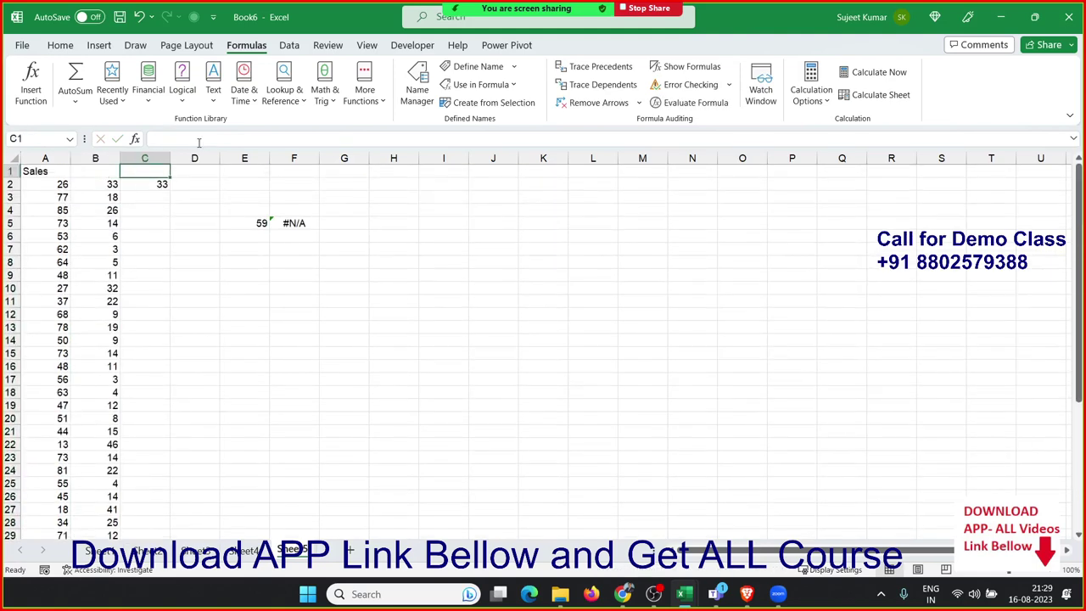
key(Down)
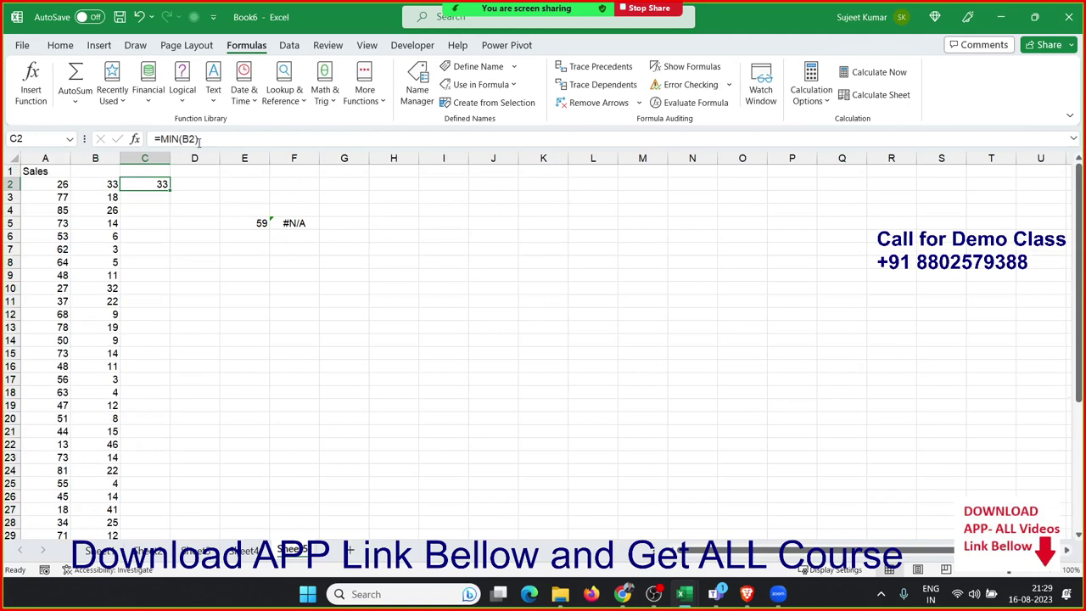
Step: Enter =MIN(B:B) in C2, selecting column B as the range
text(=)
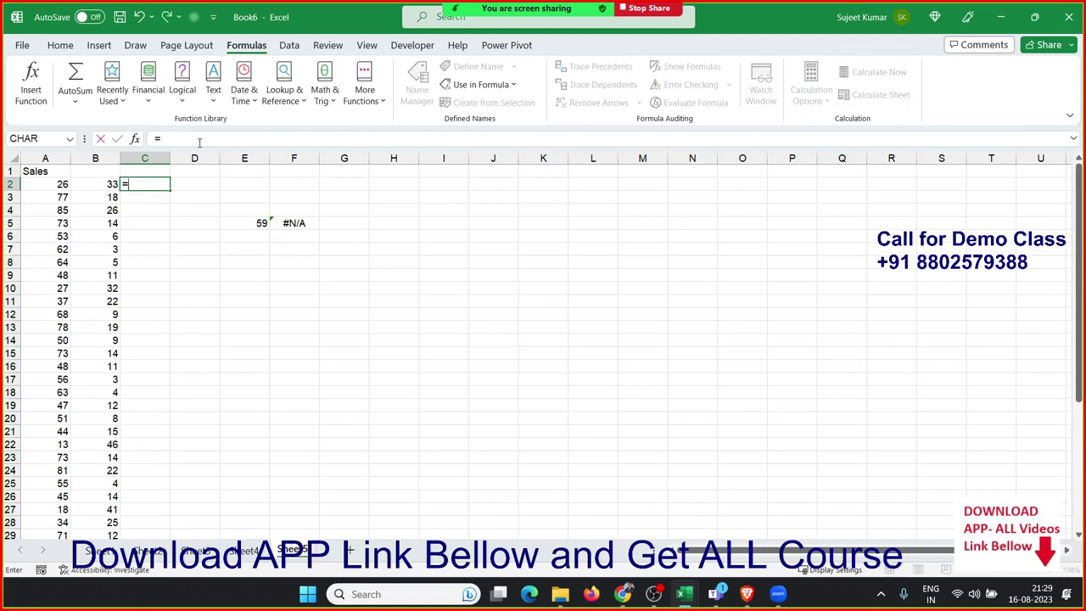
text(MIN()
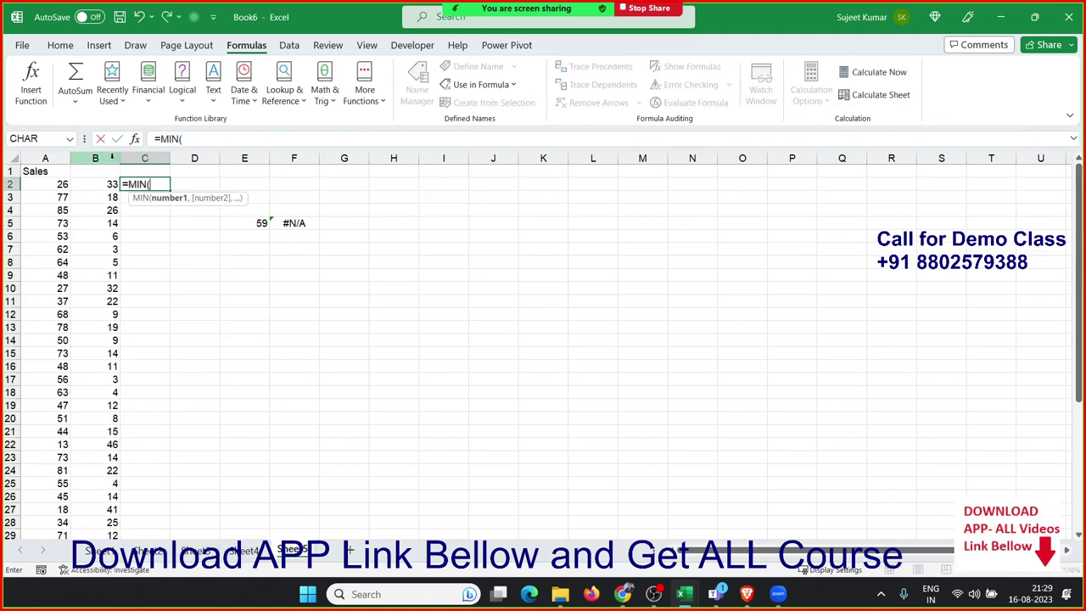
click(106, 158)
key(Return)
key(Up)
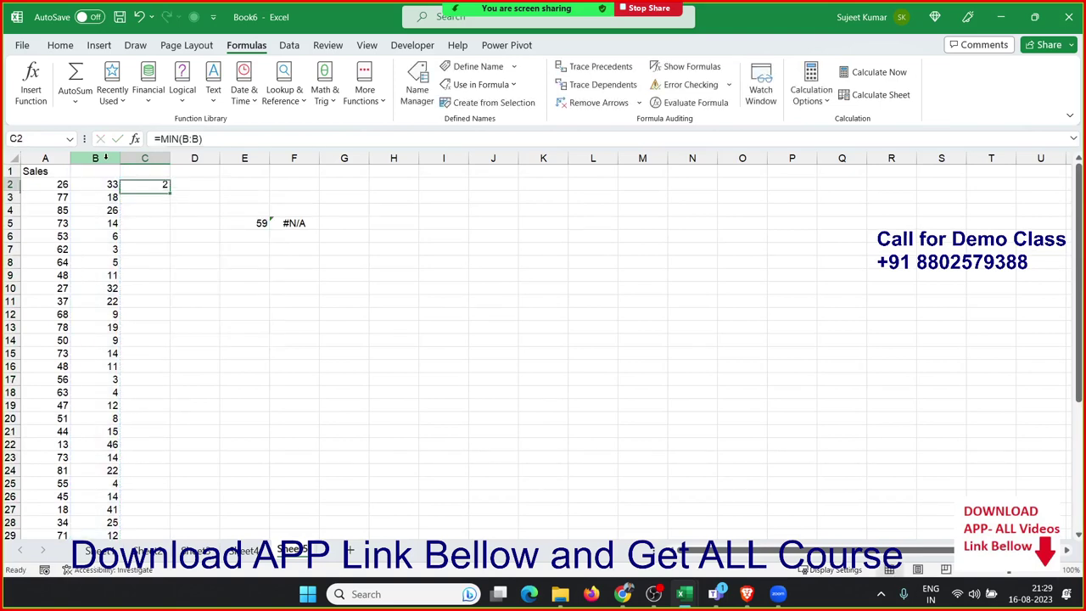
Step: Browse down columns B and C to check the filled formulas, ending at D2
key(Down)
key(Down)
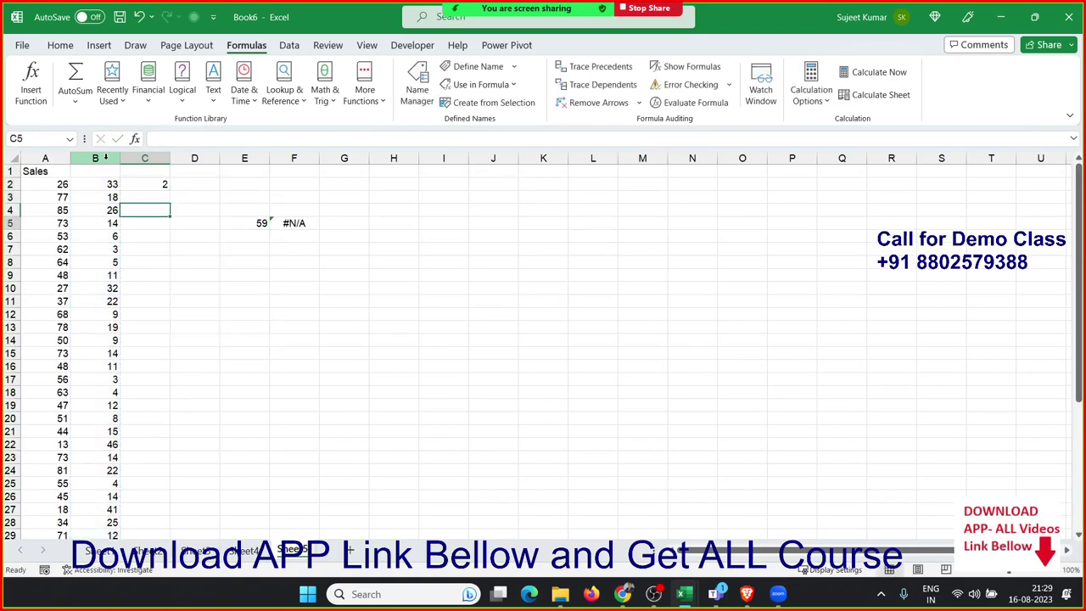
key(Down)
key(Down)
key(Down)
key(Down)
key(Down)
key(Down)
key(Down)
key(Down)
key(Down)
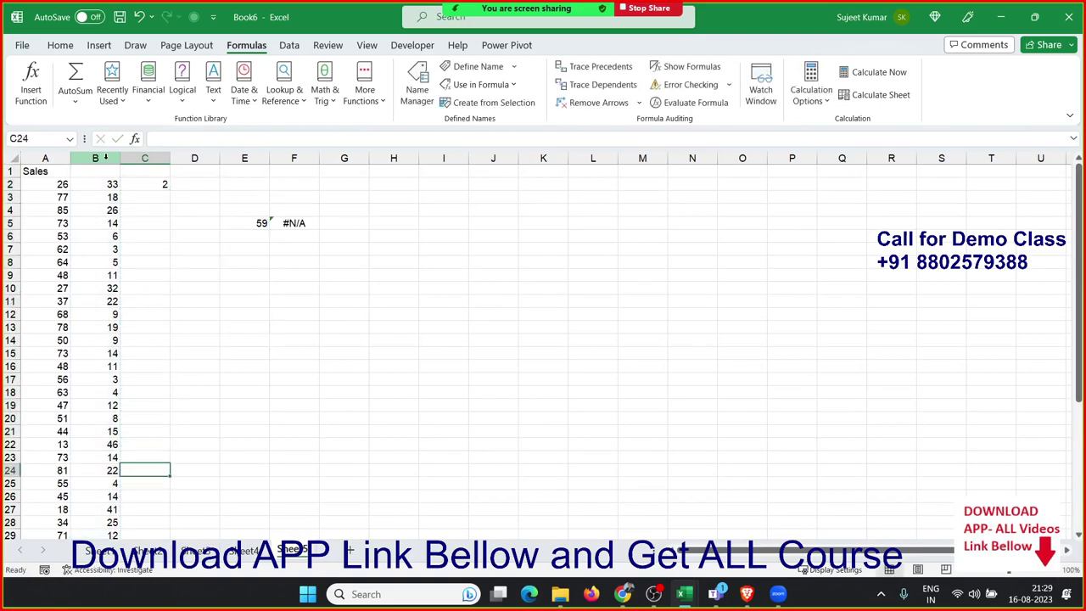
key(Down)
key(Down)
key(Down)
key(Down)
key(Down)
key(Down)
key(Down)
key(Down)
key(Down)
key(Down)
key(Down)
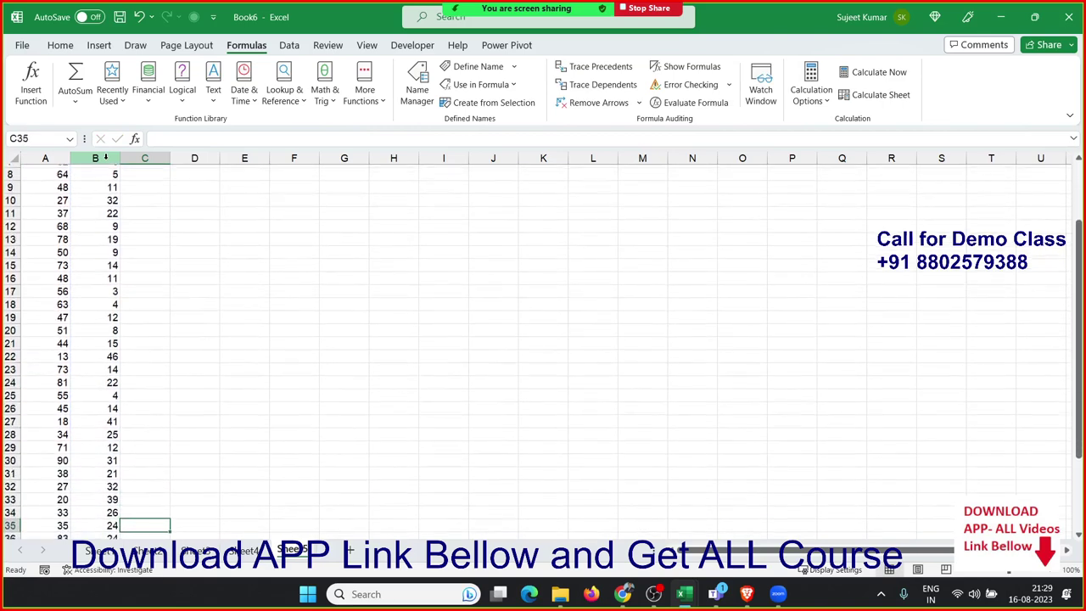
key(Down)
key(Down)
key(Down)
key(Down)
key(Down)
key(Down)
key(Down)
key(Down)
key(Down)
key(Left)
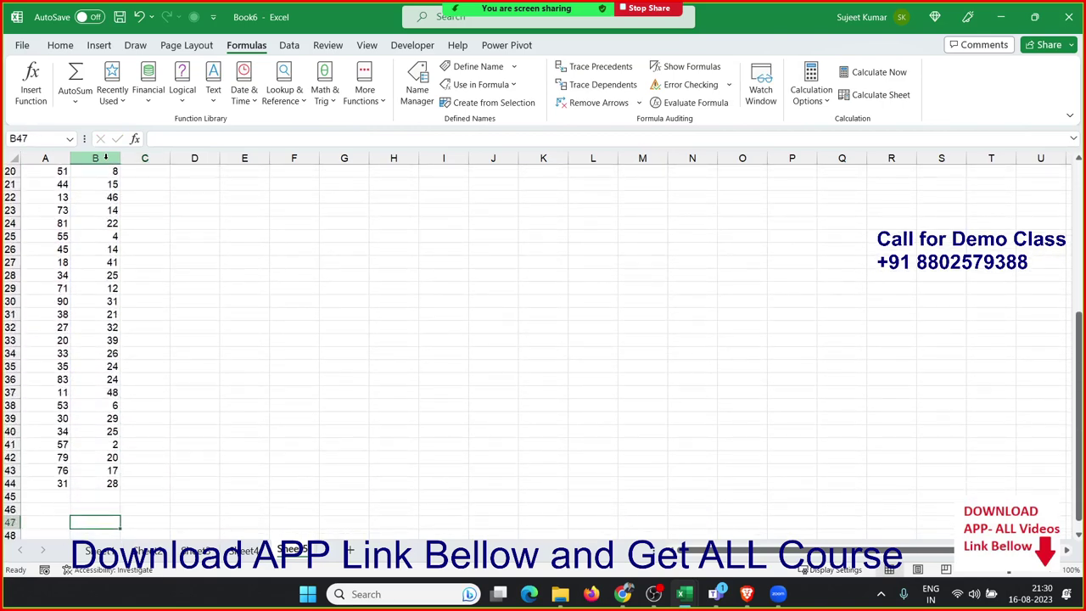
key(Up)
key(Up)
key(Up)
key(Up)
key(Up)
key(Up)
key(Left)
key(Right)
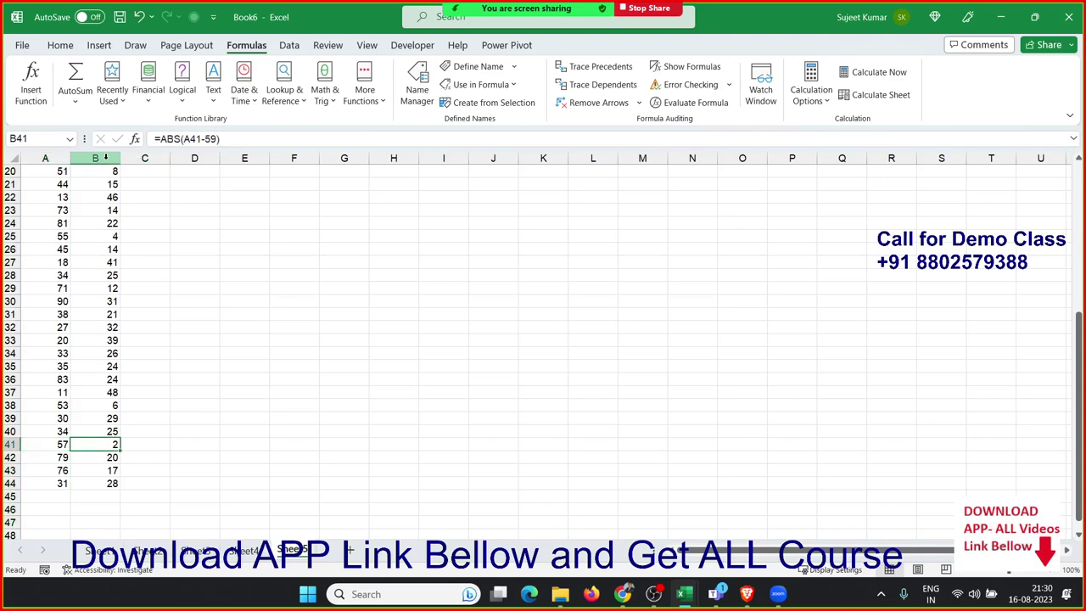
key(Right)
key(ctrl+Up)
key(Down)
key(Right)
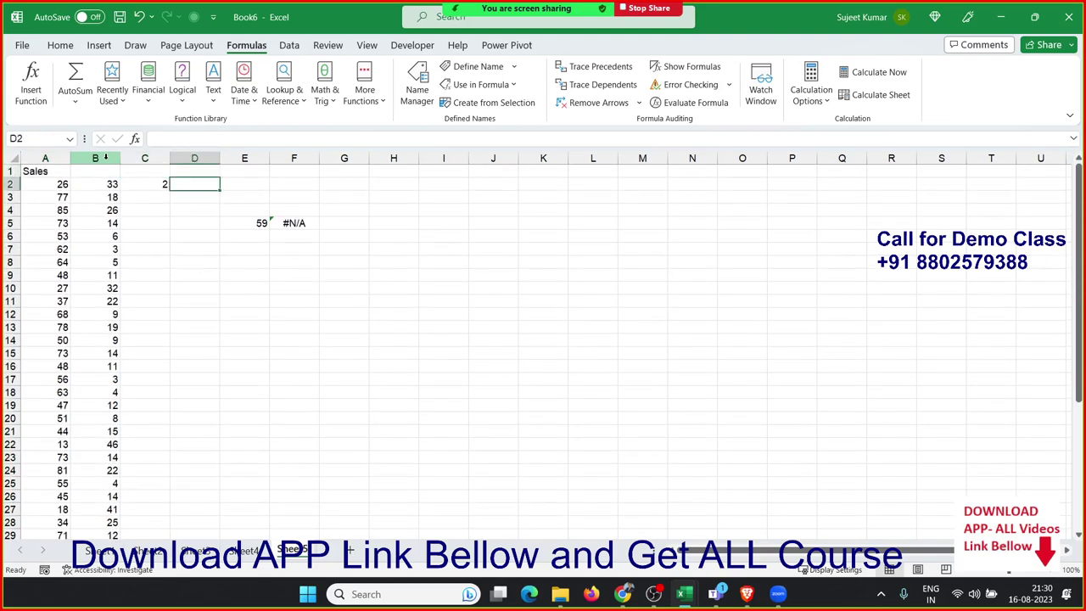
Step: Enter =MATCH(C2,B:B,0) in D2, returning position 41
text(=ma)
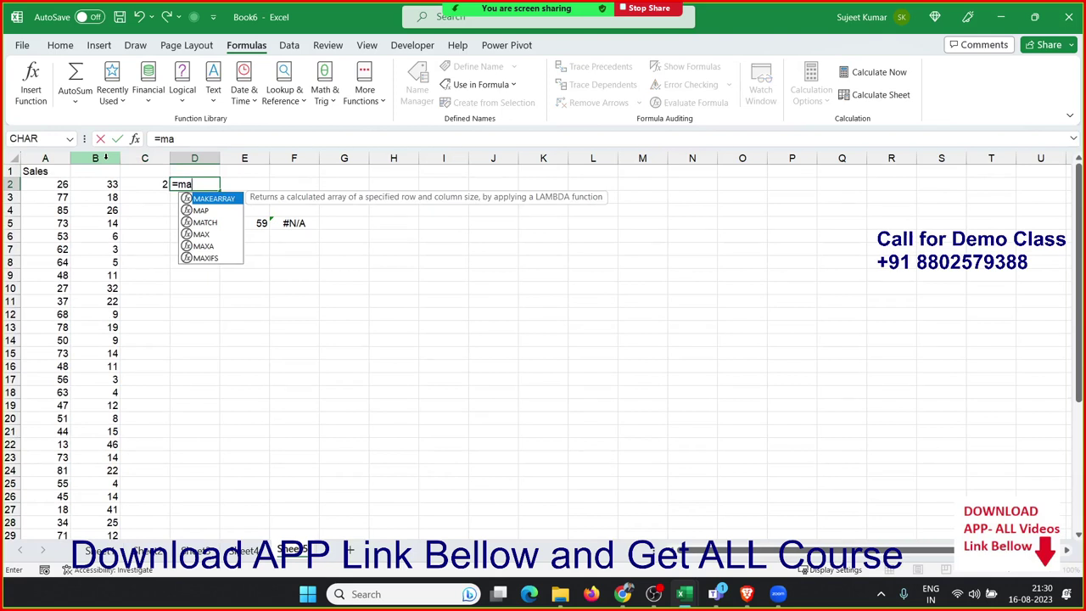
text(t)
key(Tab)
key(Left)
key(Left)
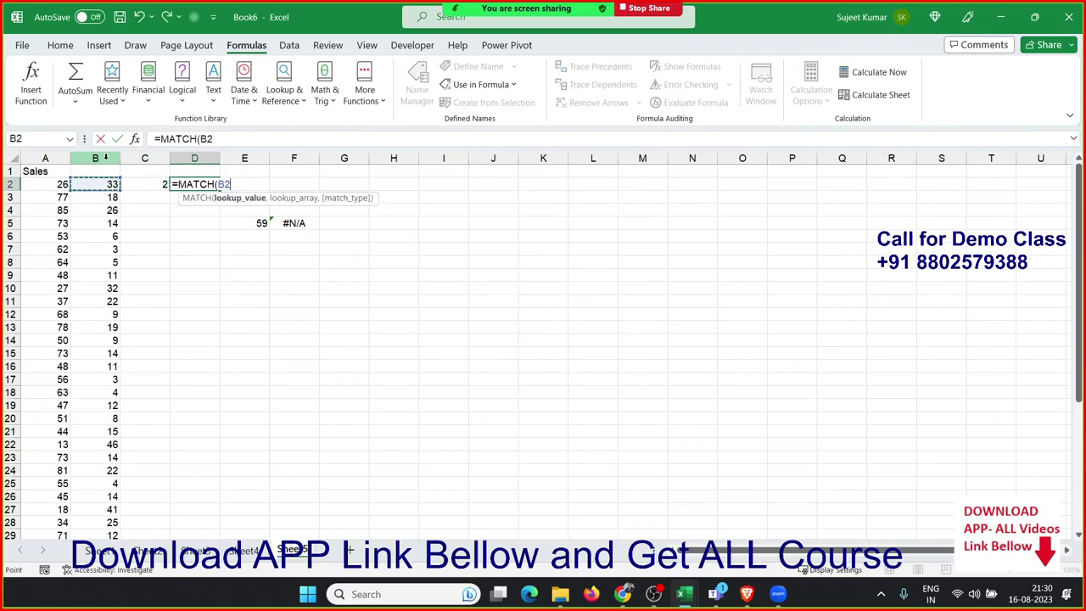
click(106, 158)
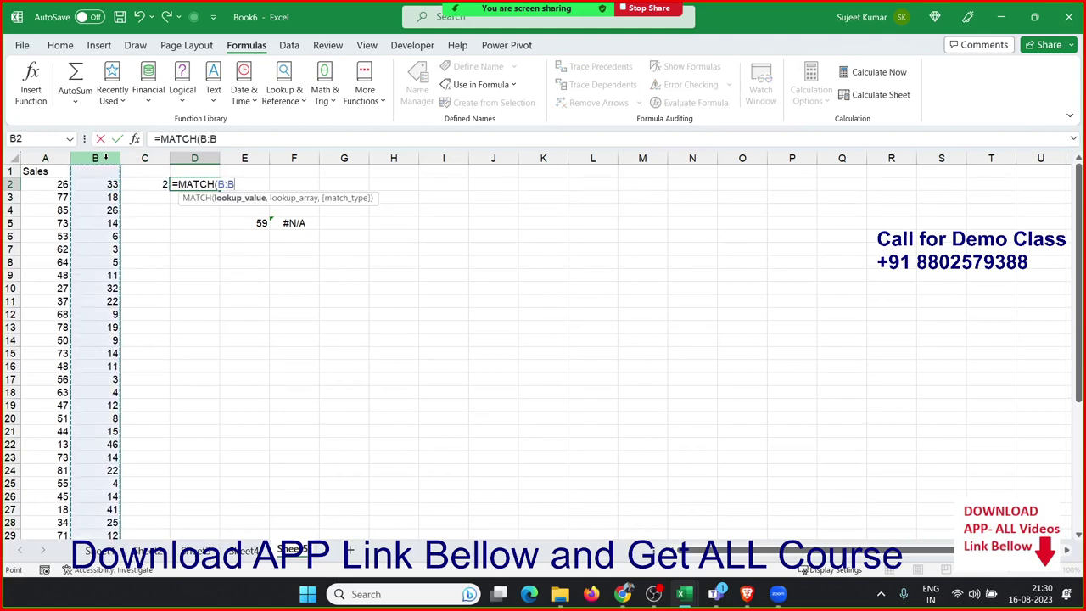
key(BackSpace)
key(BackSpace)
key(BackSpace)
key(Left)
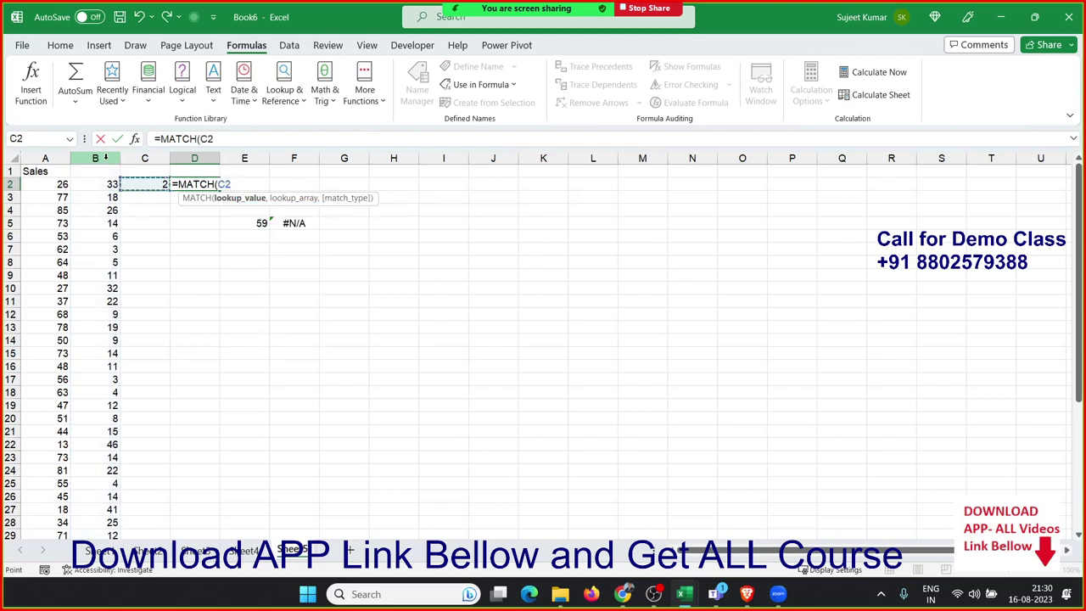
text(,)
key(Left)
key(Left)
click(105, 158)
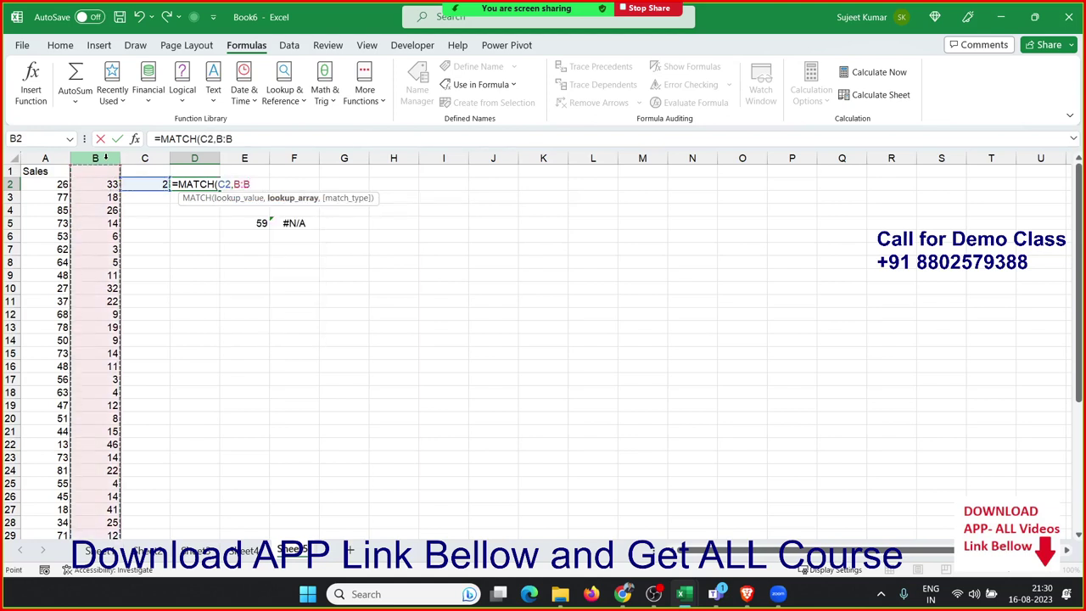
text(,0)
key(Return)
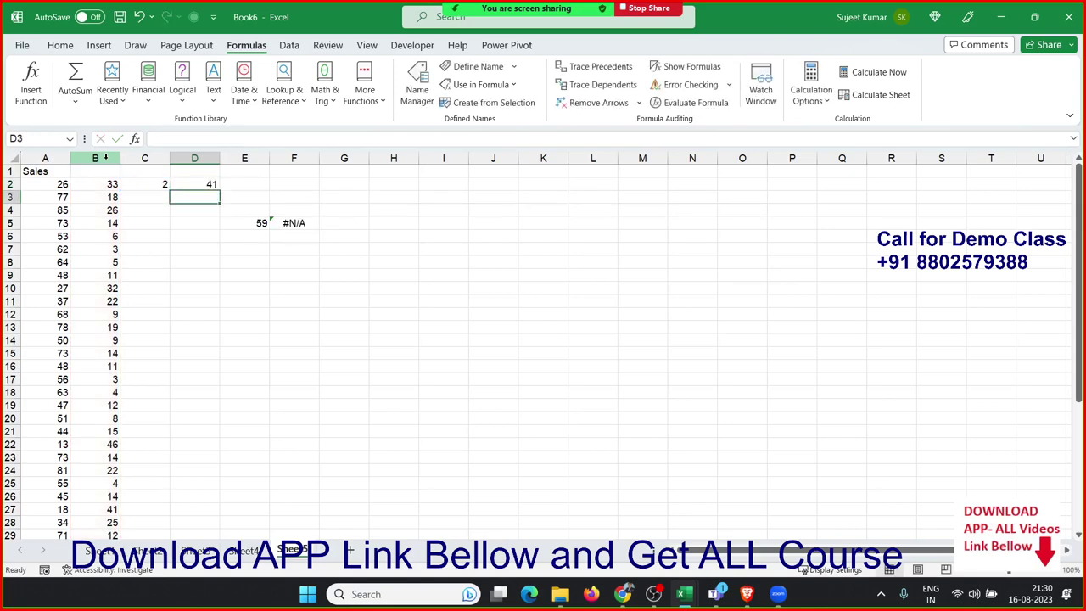
Step: Start an INDEX formula in E2, replacing the mistakenly inserted INDIRECT
key(Up)
key(Right)
text(=)
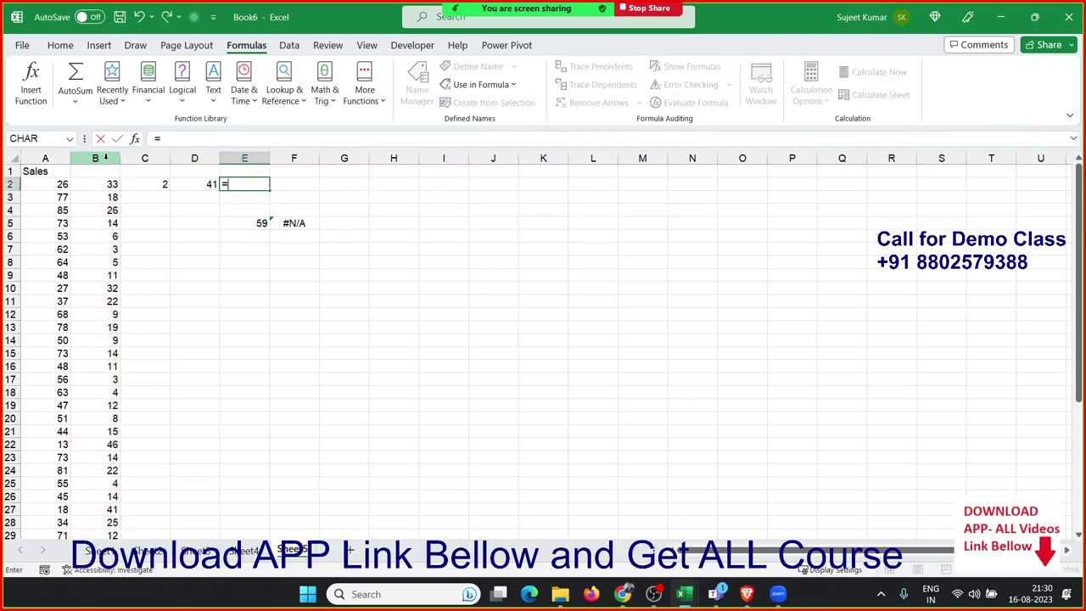
text(n)
key(BackSpace)
text(i)
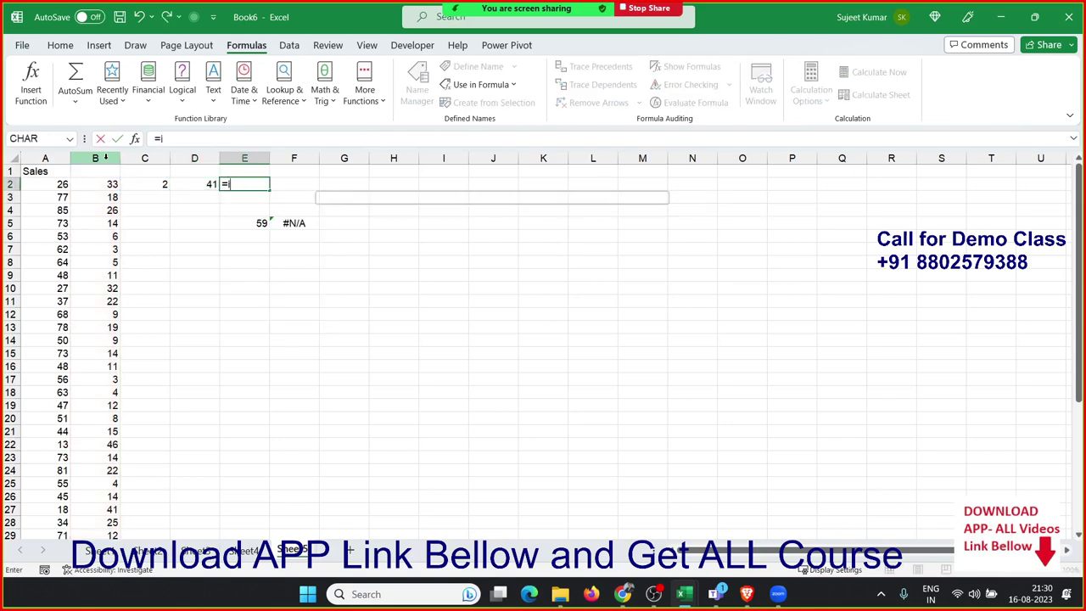
text(nd)
key(Down)
key(Tab)
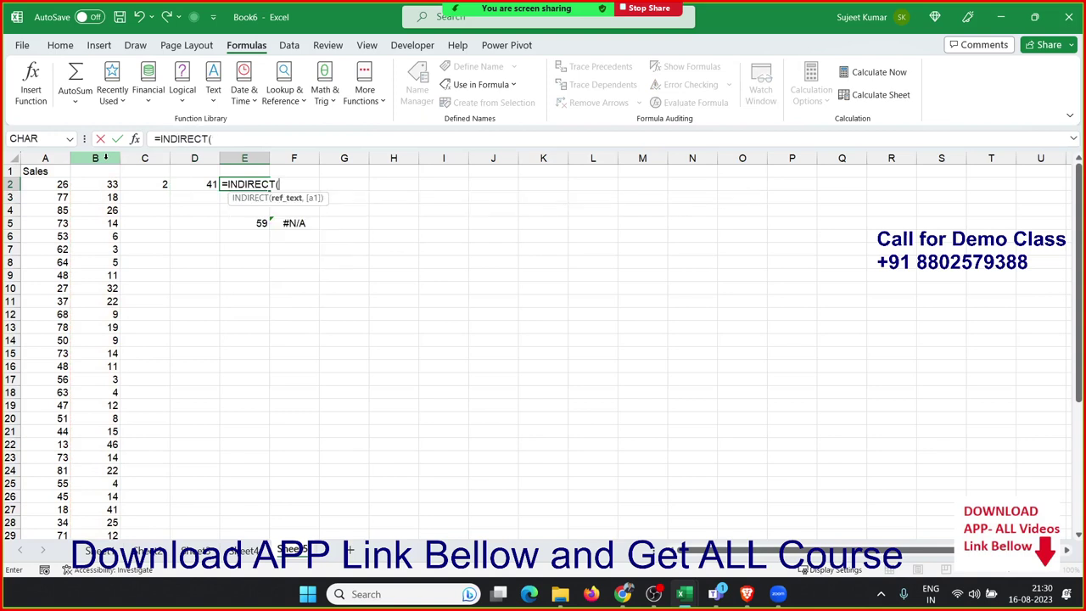
key(BackSpace)
key(BackSpace)
key(BackSpace)
key(BackSpace)
key(BackSpace)
key(BackSpace)
key(Tab)
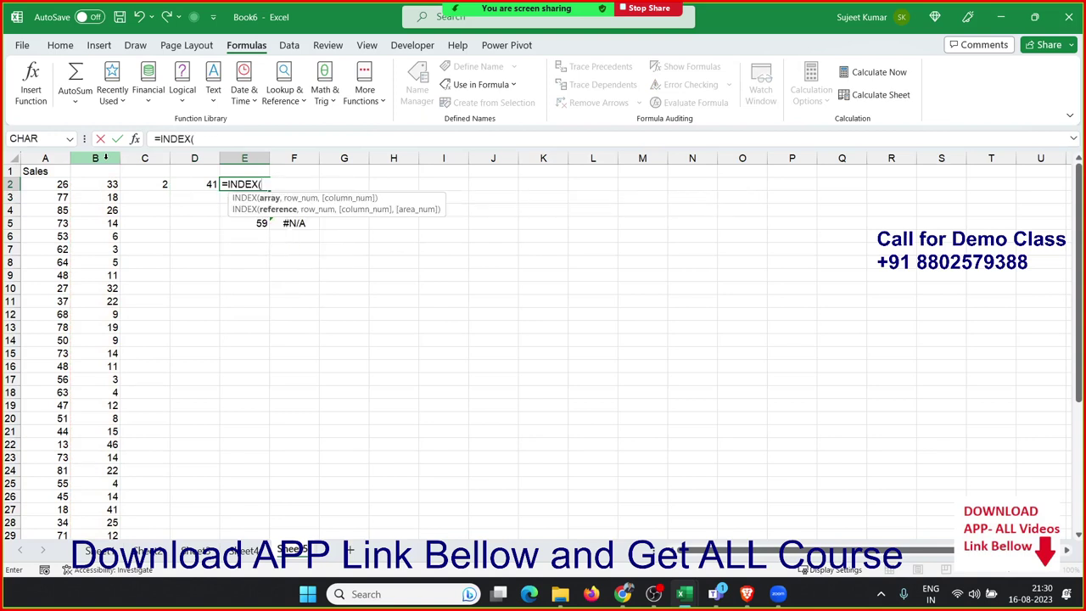
Step: Complete E2 as =INDEX(A:A,D2), returning the Sales value 57
key(Left)
key(Left)
key(Left)
key(Left)
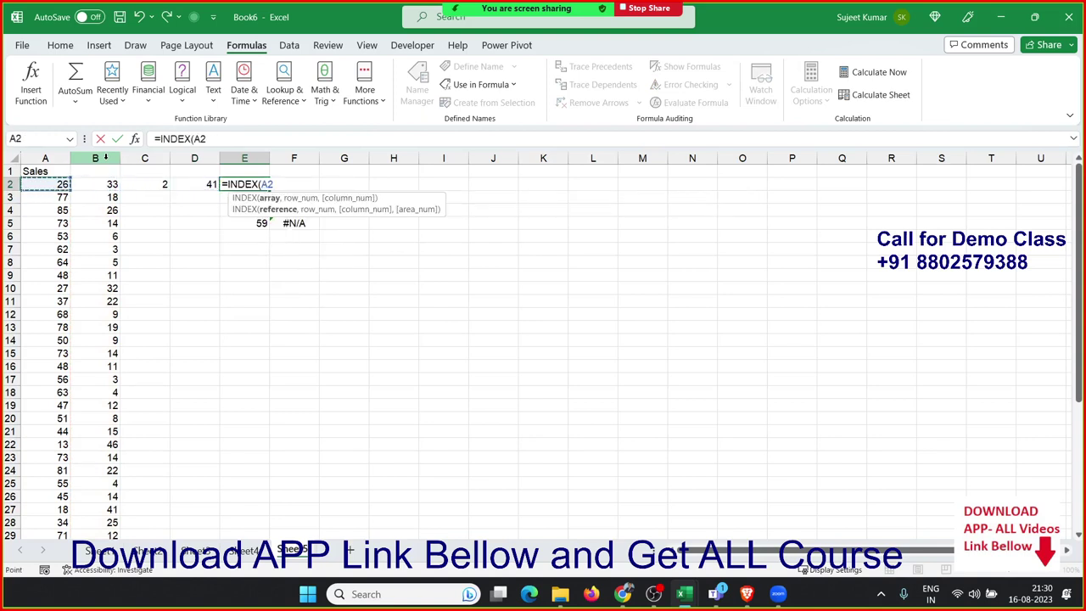
click(105, 157)
text(,)
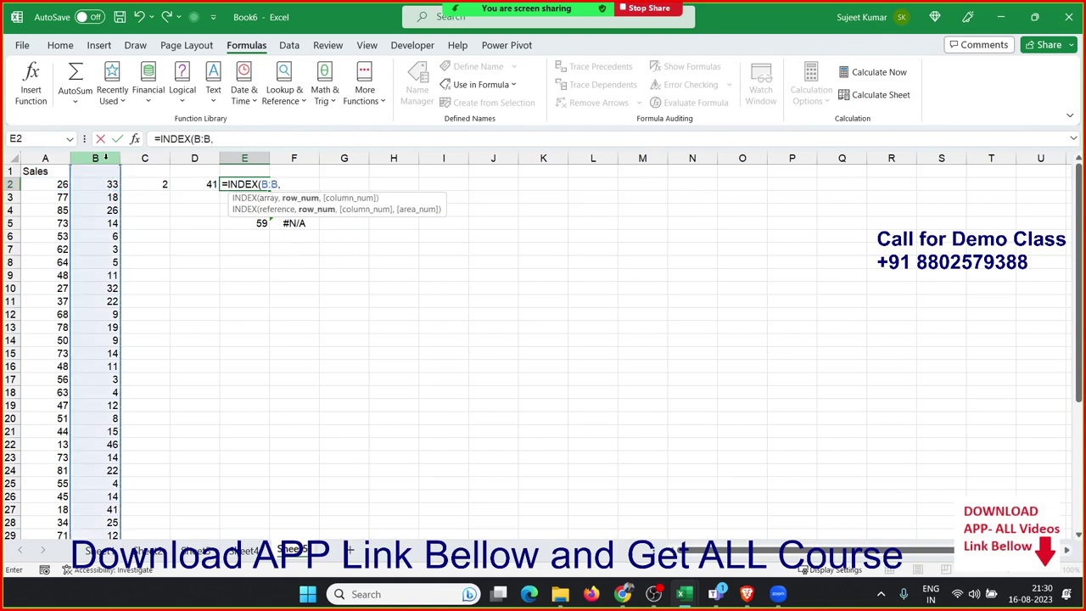
key(Left)
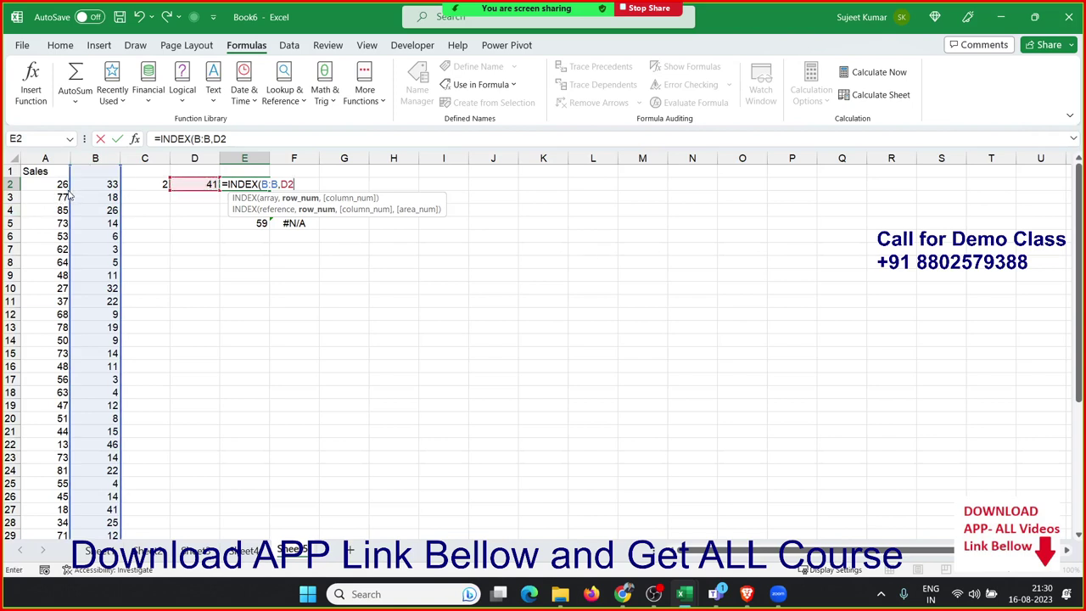
drag(73, 195, 58, 193)
key(BackSpace)
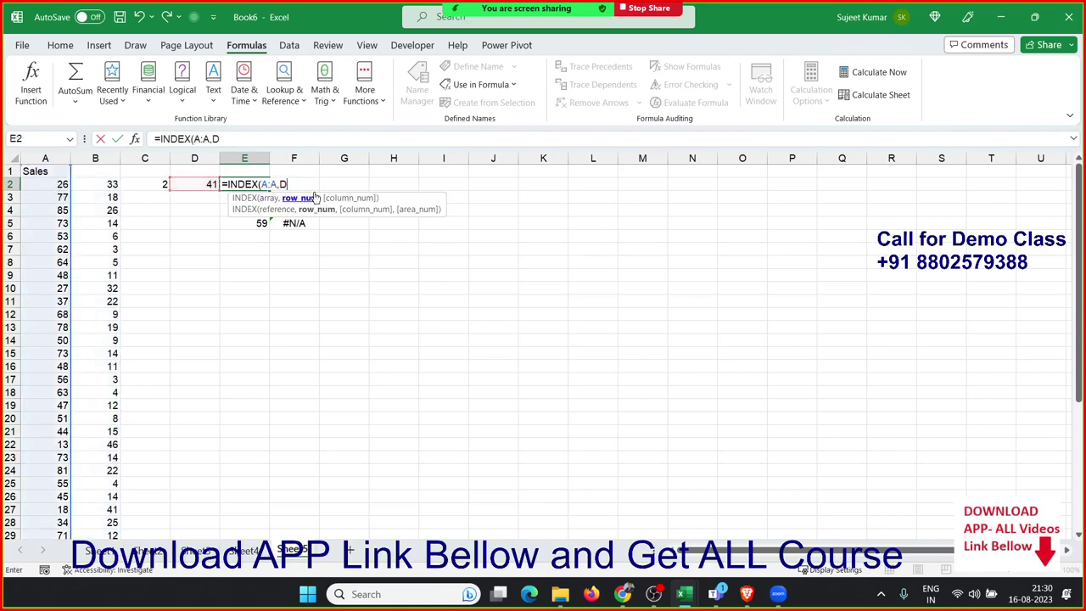
key(BackSpace)
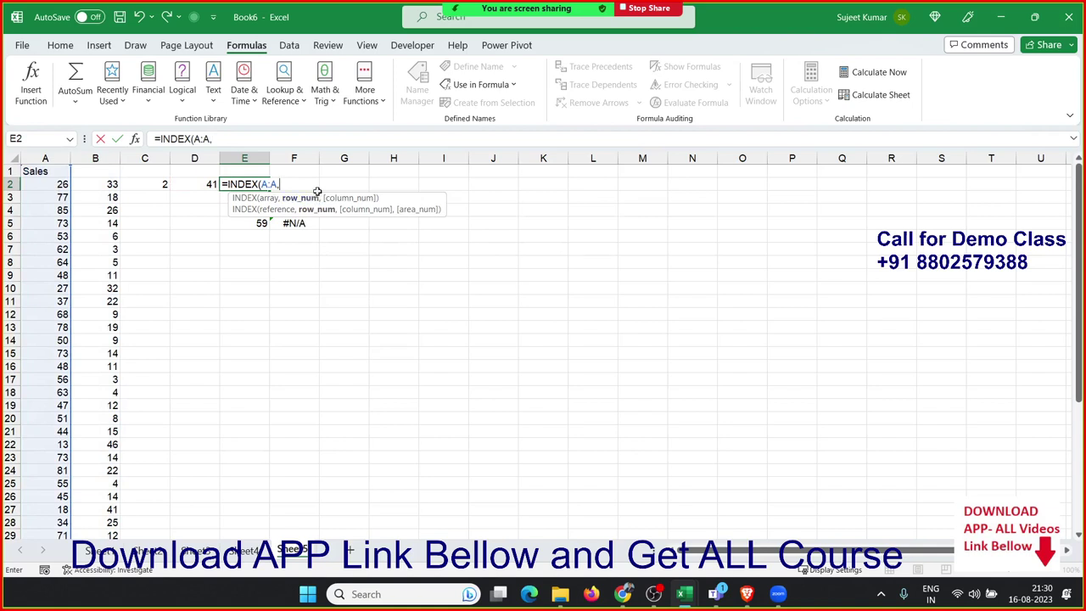
click(192, 184)
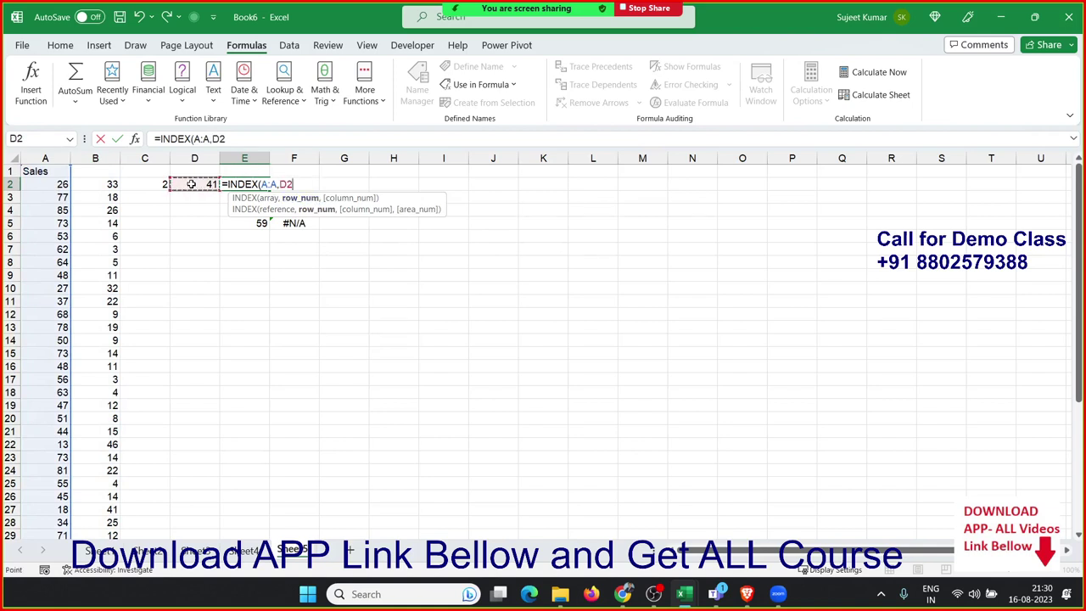
key(Return)
key(Up)
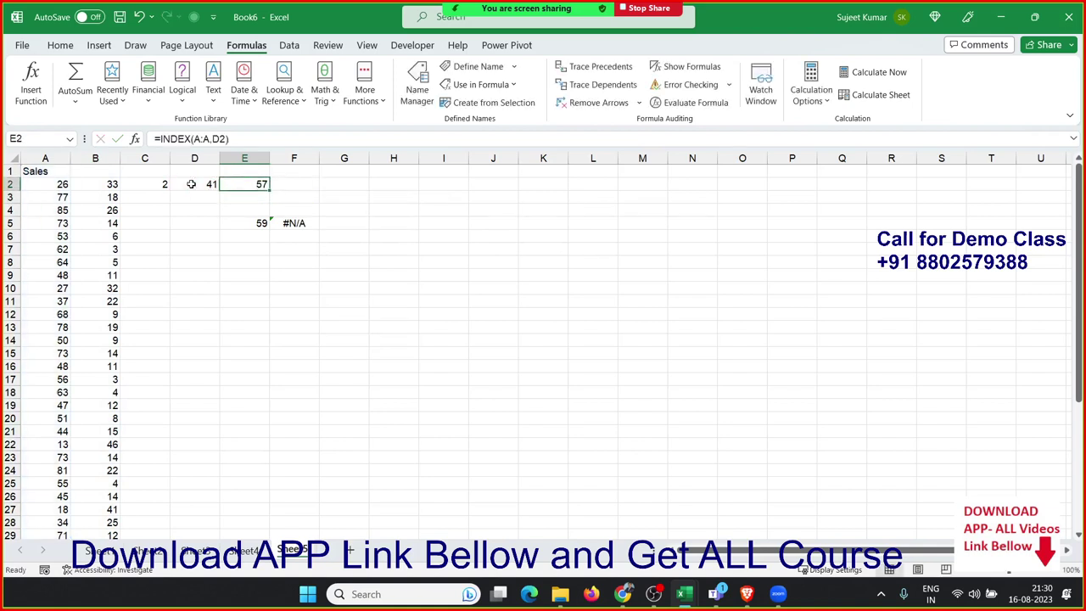
key(Right)
key(Down)
key(Down)
key(Down)
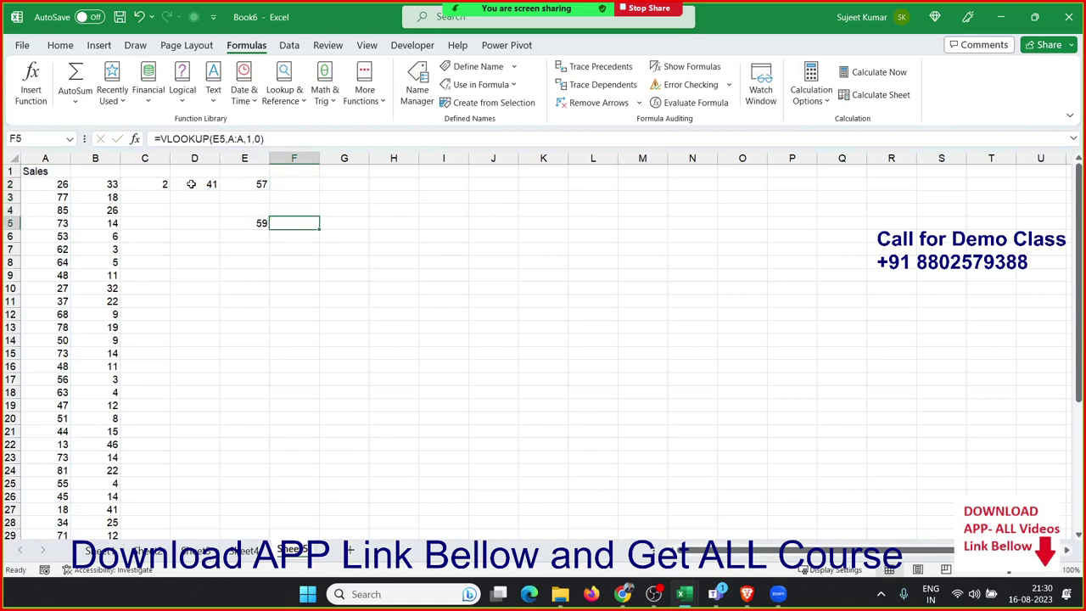
Step: Begin F5 as =MATCH(MIN(E5-A2:A44), ...) over the Sales range A2:A44
text(=m)
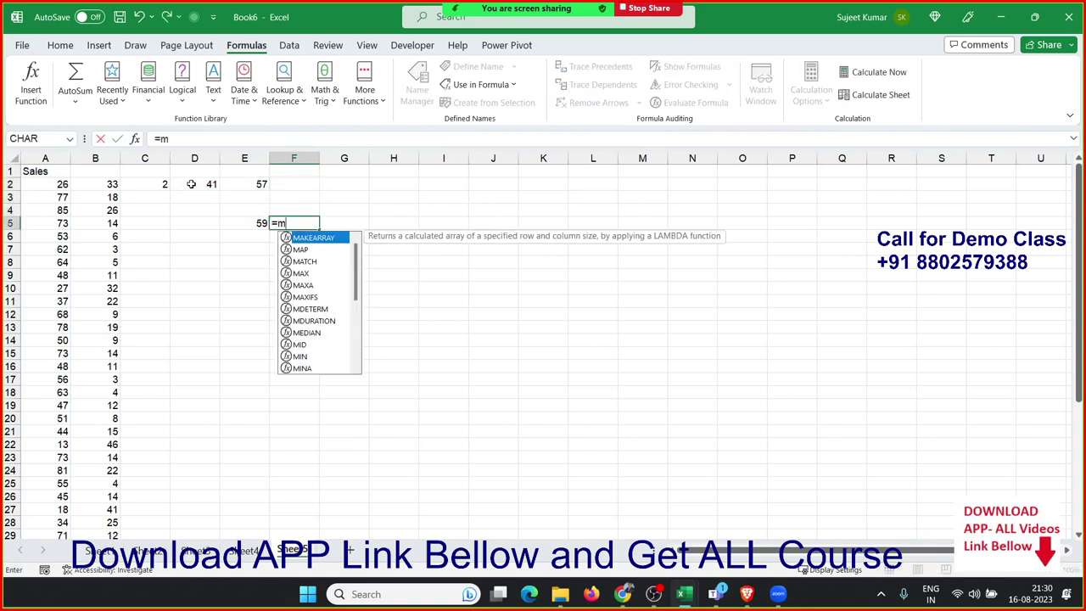
text(a)
key(Down)
key(Tab)
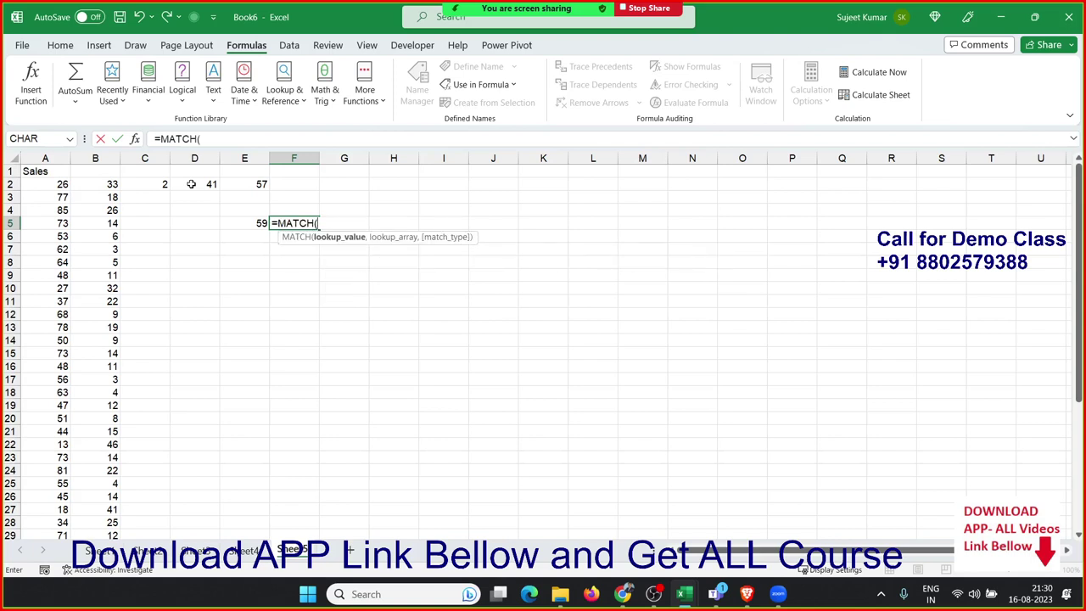
text(min)
key(Tab)
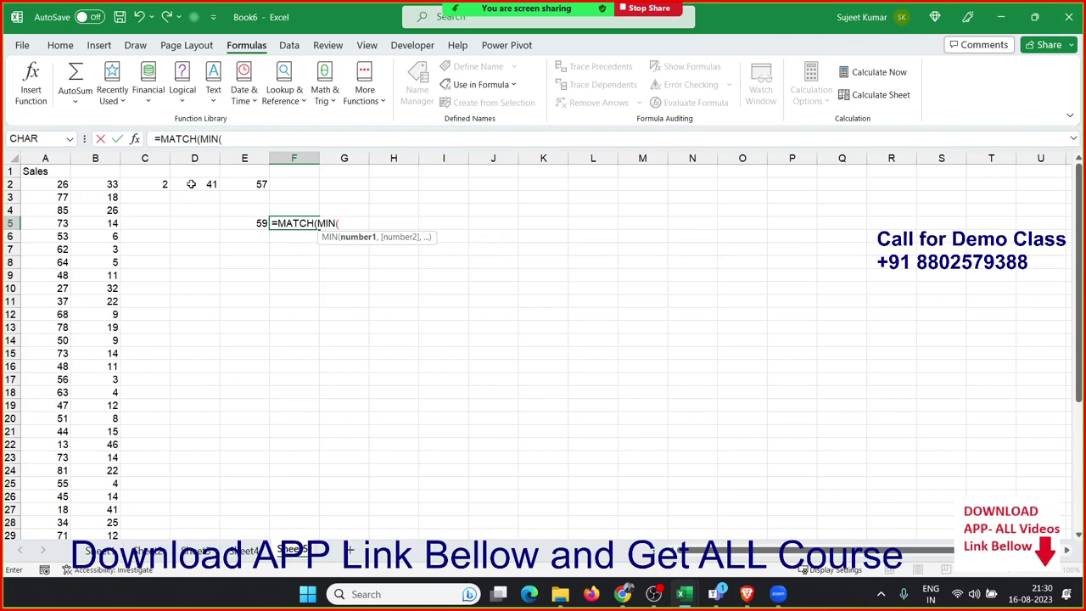
key(Left)
text(-)
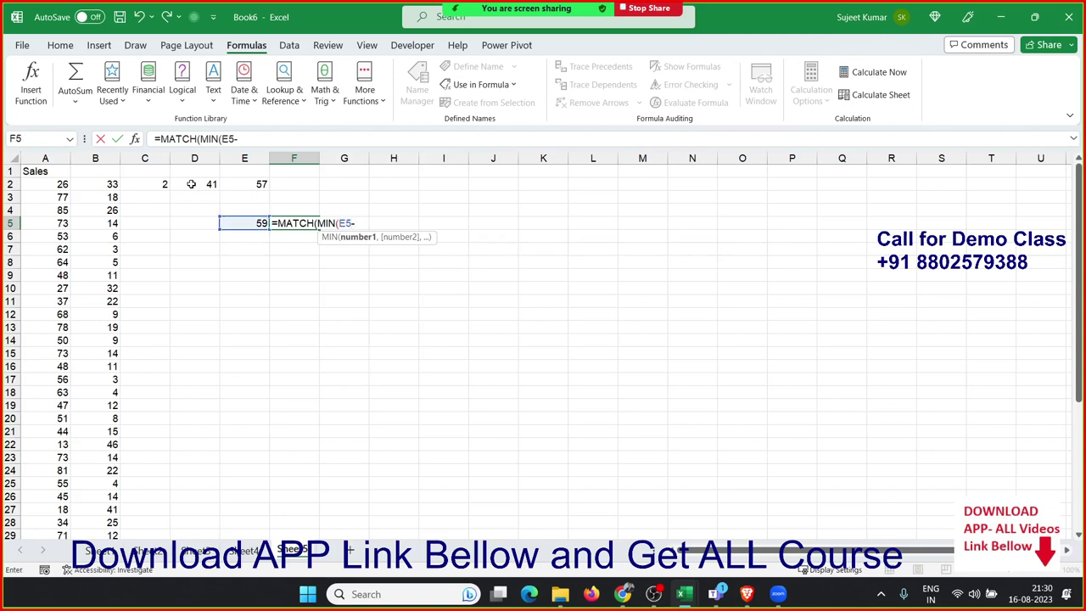
key(Left)
key(Left)
key(Left)
key(Left)
key(Left)
key(Up)
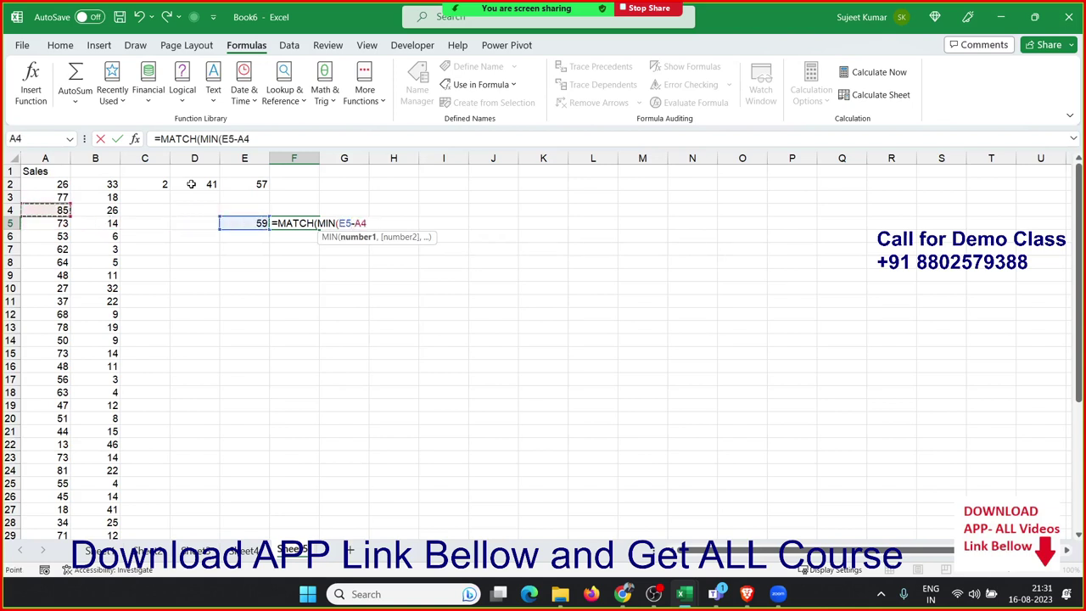
key(Up)
key(Up)
key(ctrl+shift+Down)
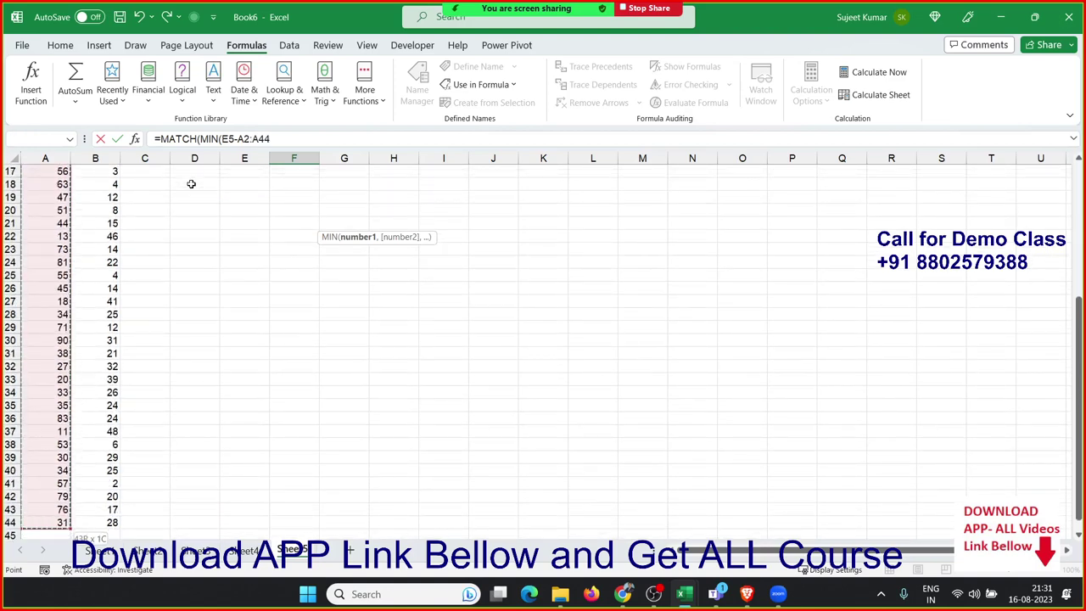
text())
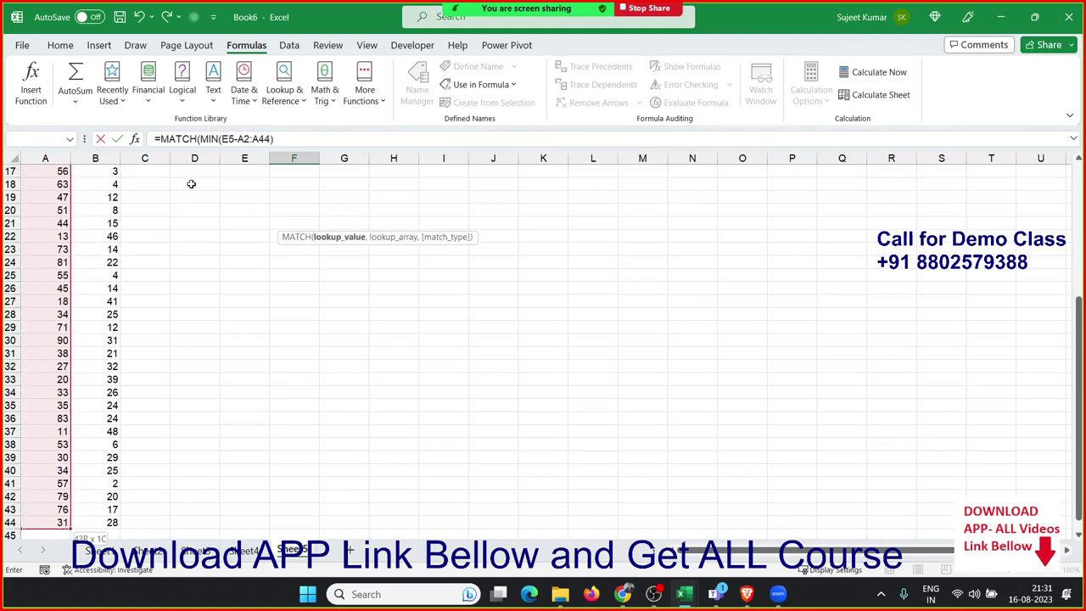
text(,)
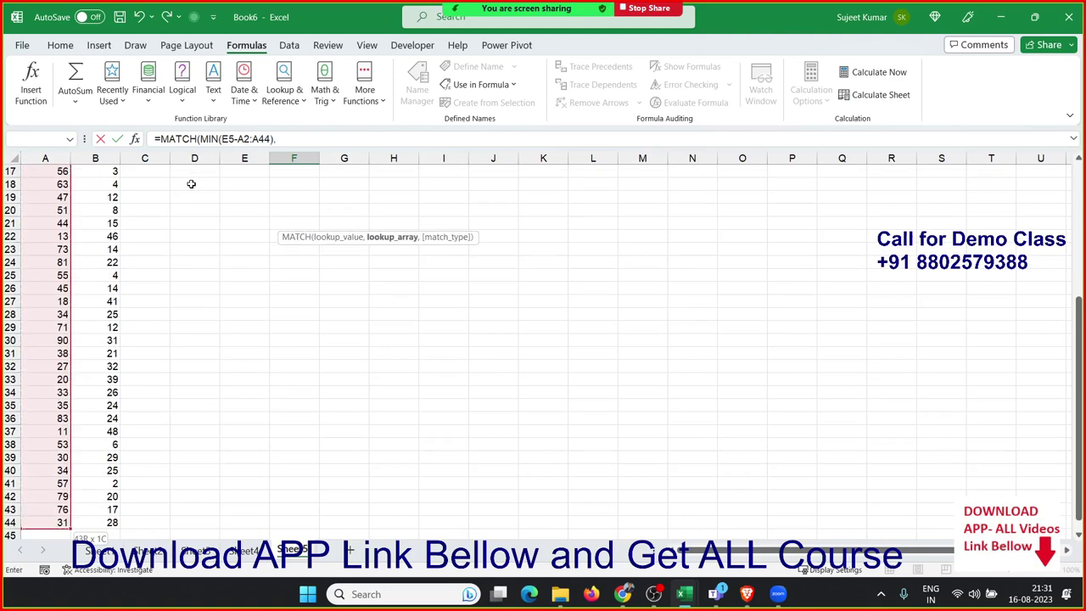
key(Left)
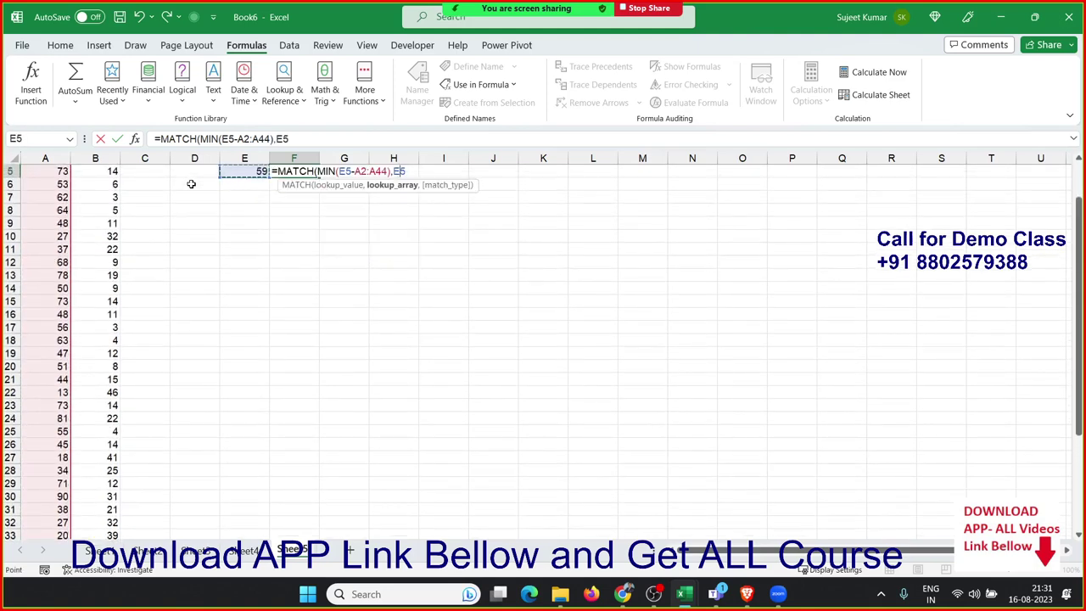
key(BackSpace)
key(Left)
key(Left)
key(Left)
key(Left)
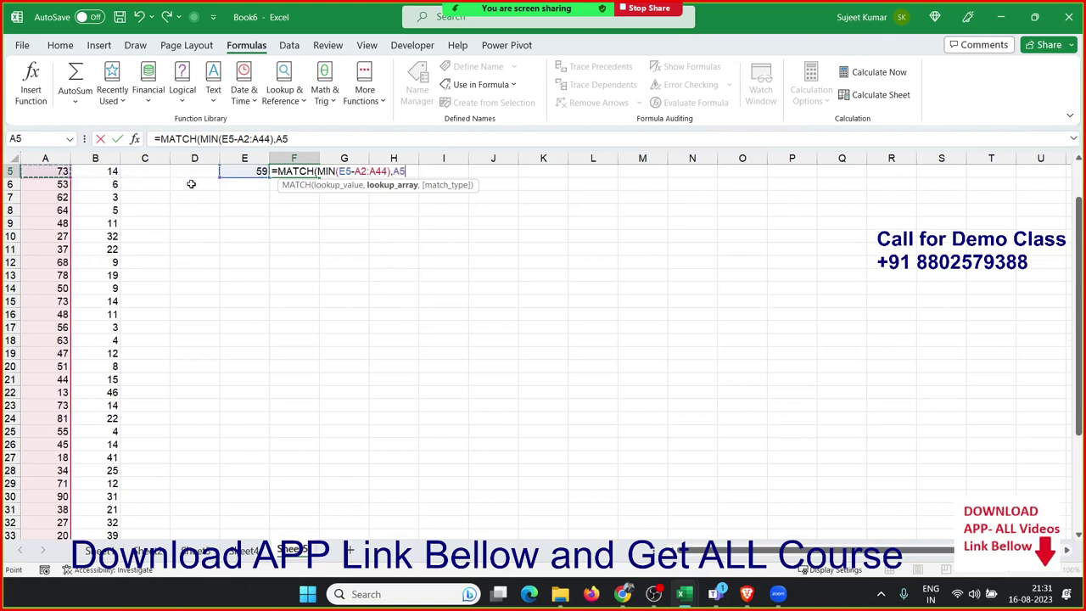
Step: Wrap the MIN difference in ABS and start the second ABS argument
click(225, 139)
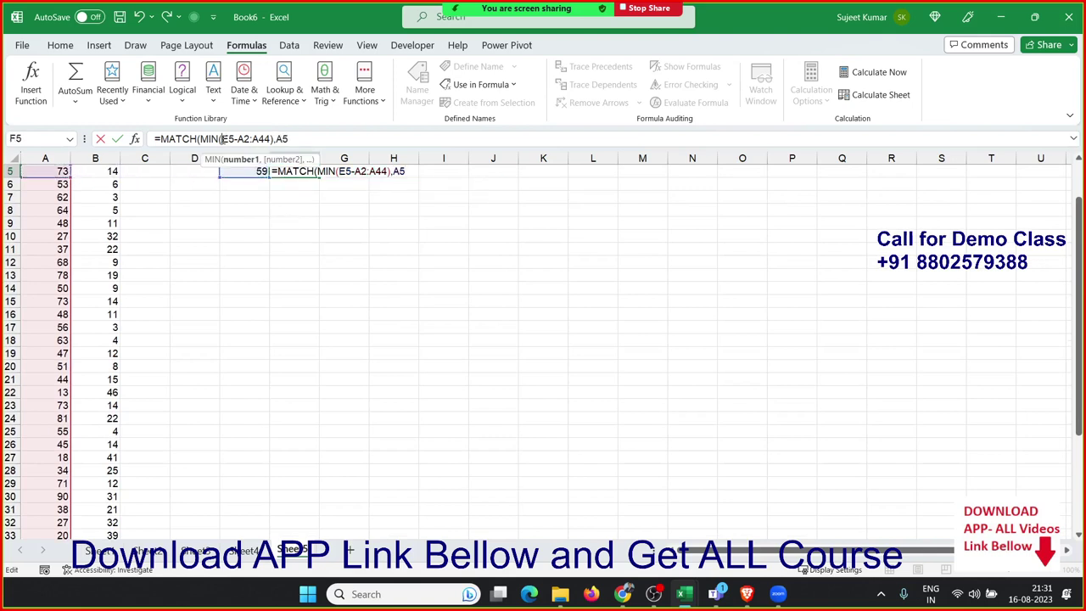
text(ABS()
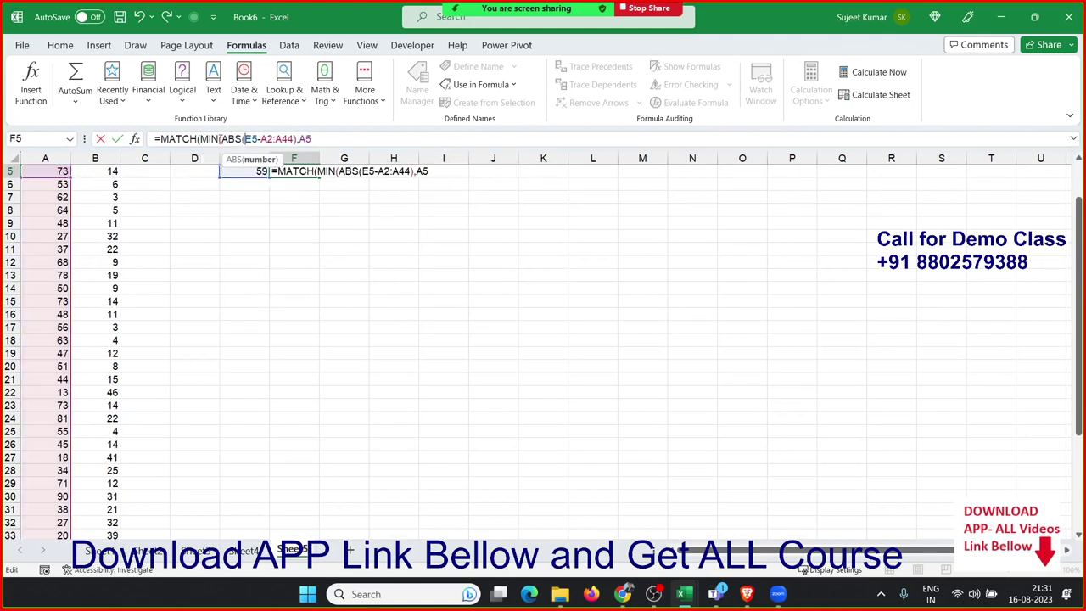
text())
click(359, 140)
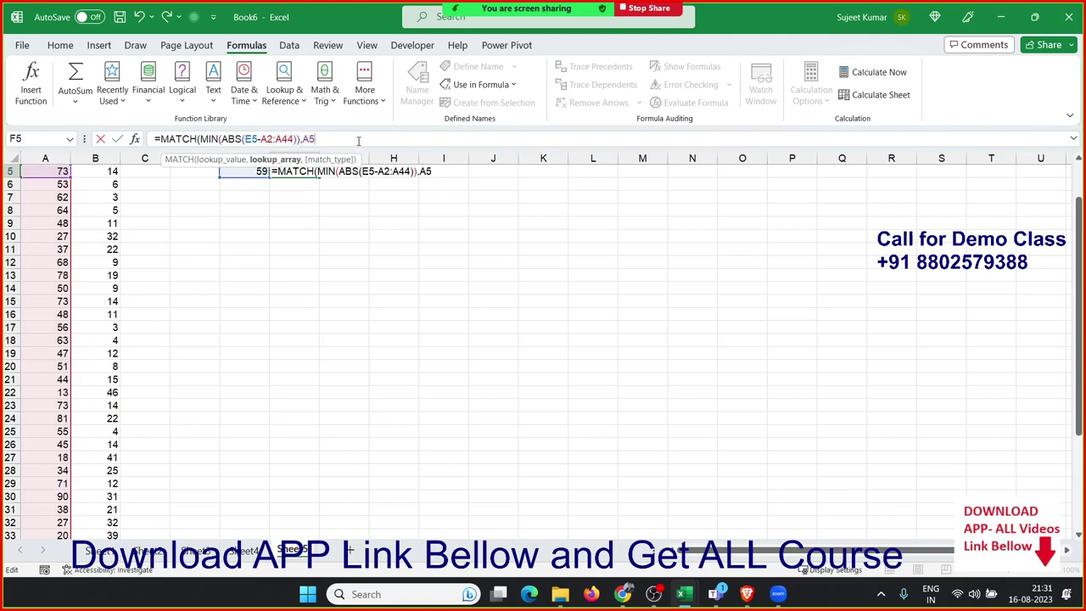
key(BackSpace)
key(BackSpace)
text(and)
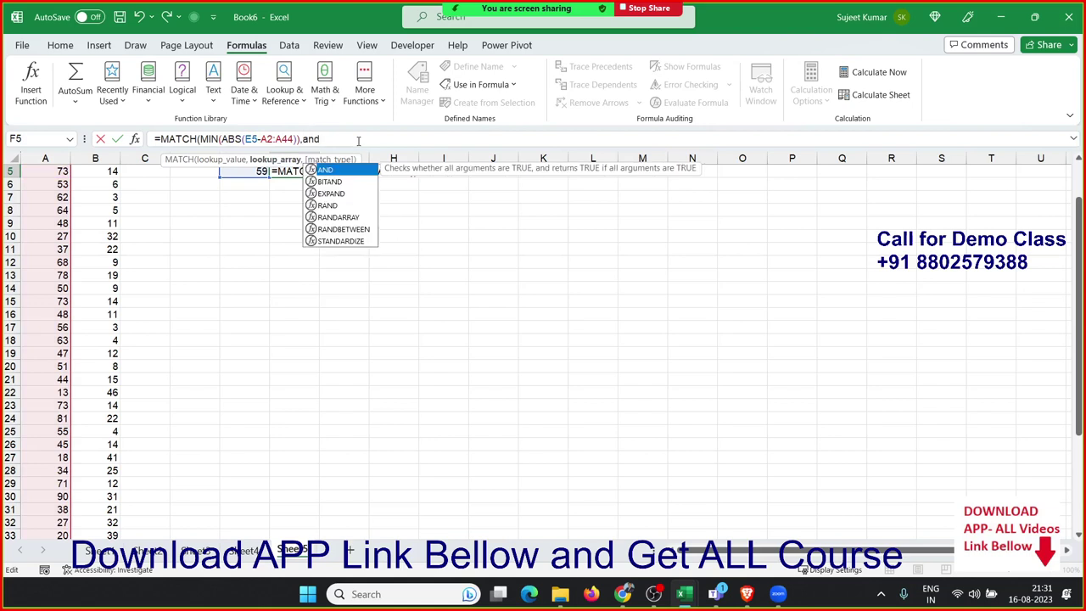
key(BackSpace)
key(BackSpace)
text(bs)
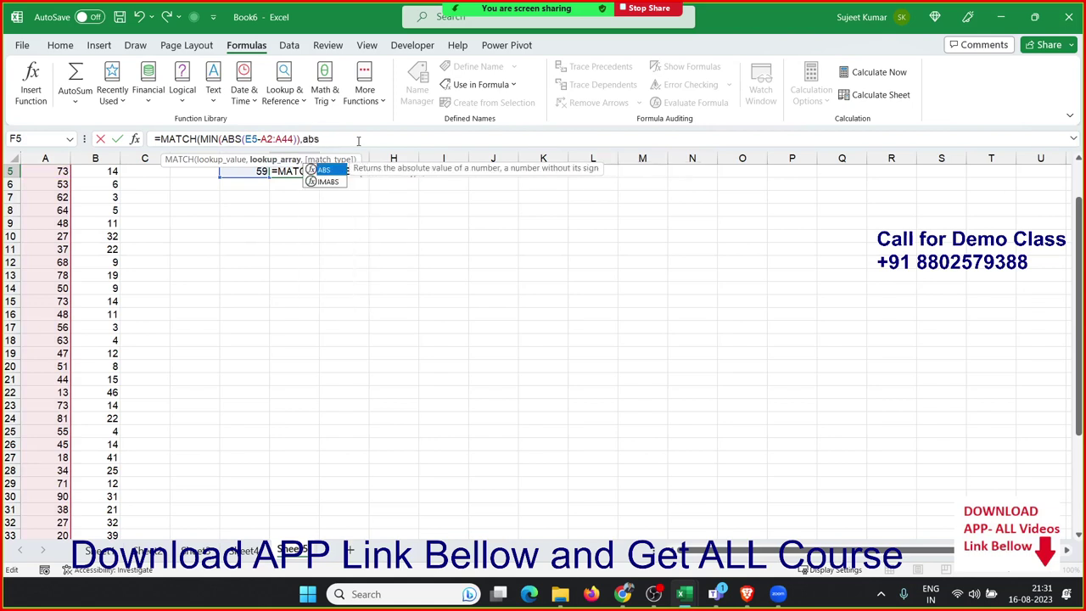
key(Tab)
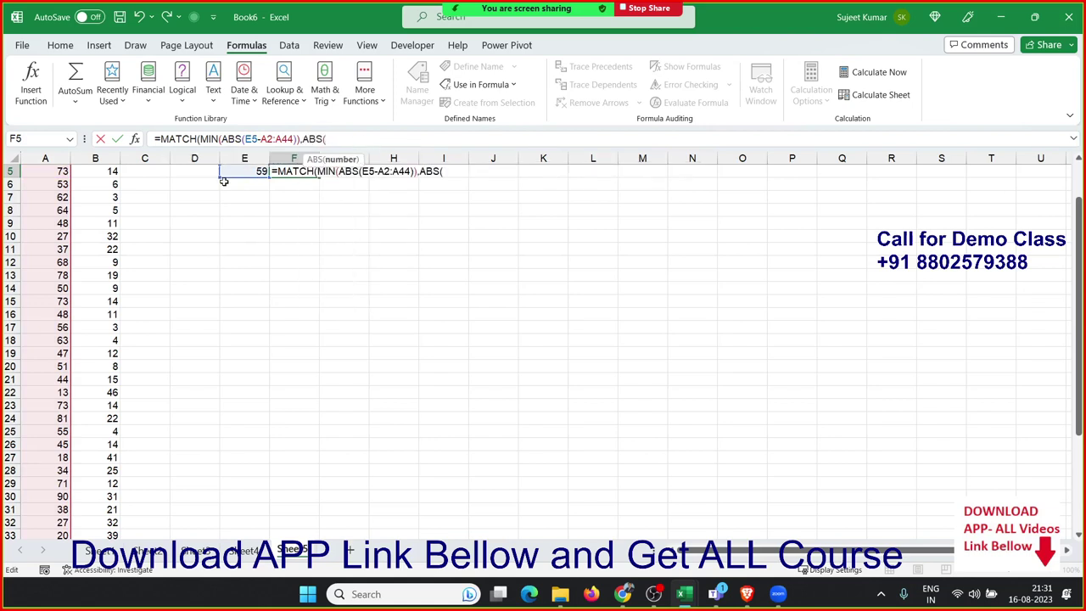
click(62, 183)
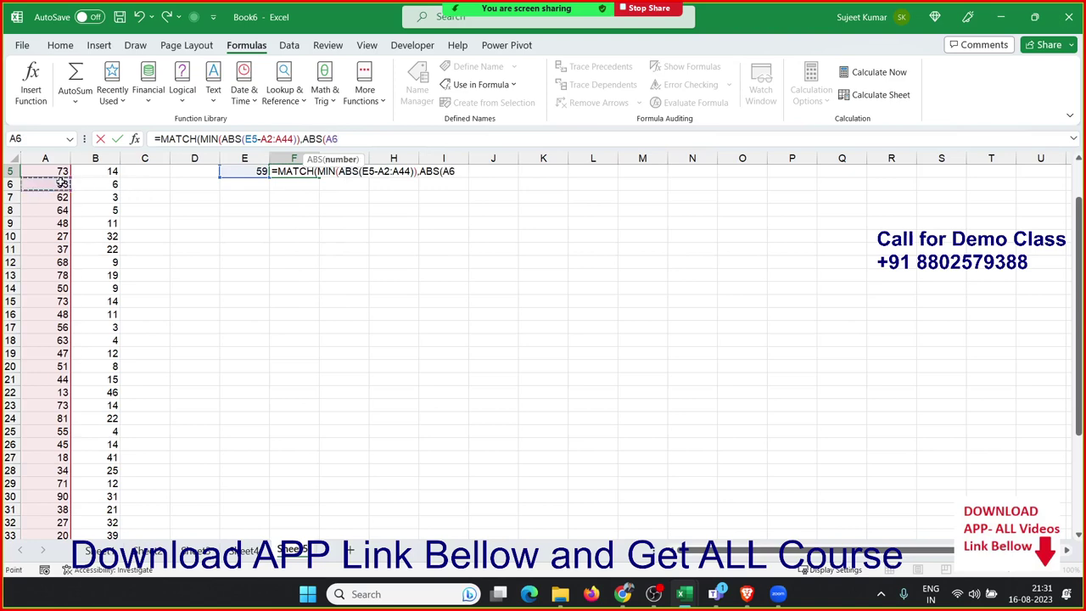
key(ctrl+Up)
click(62, 183)
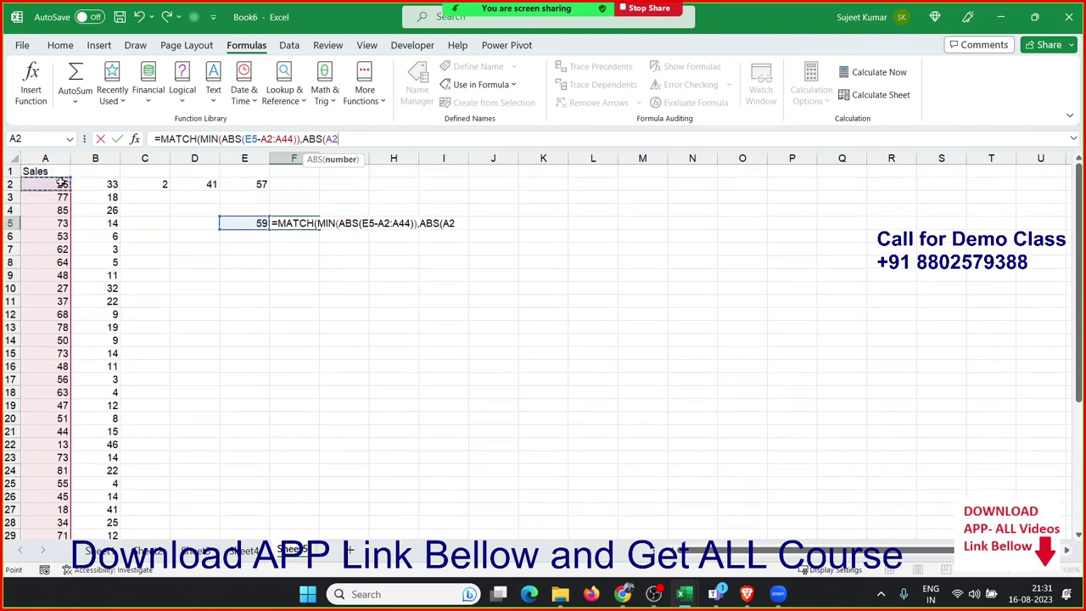
key(ctrl+shift+Down)
text(:A44-)
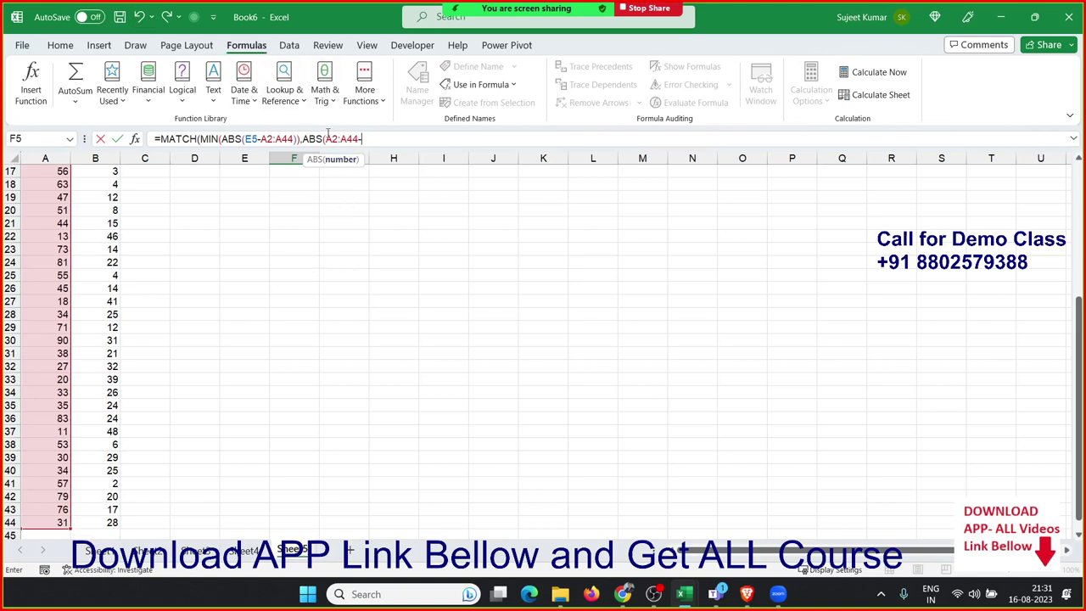
key(BackSpace)
key(BackSpace)
key(BackSpace)
key(BackSpace)
key(BackSpace)
key(BackSpace)
key(BackSpace)
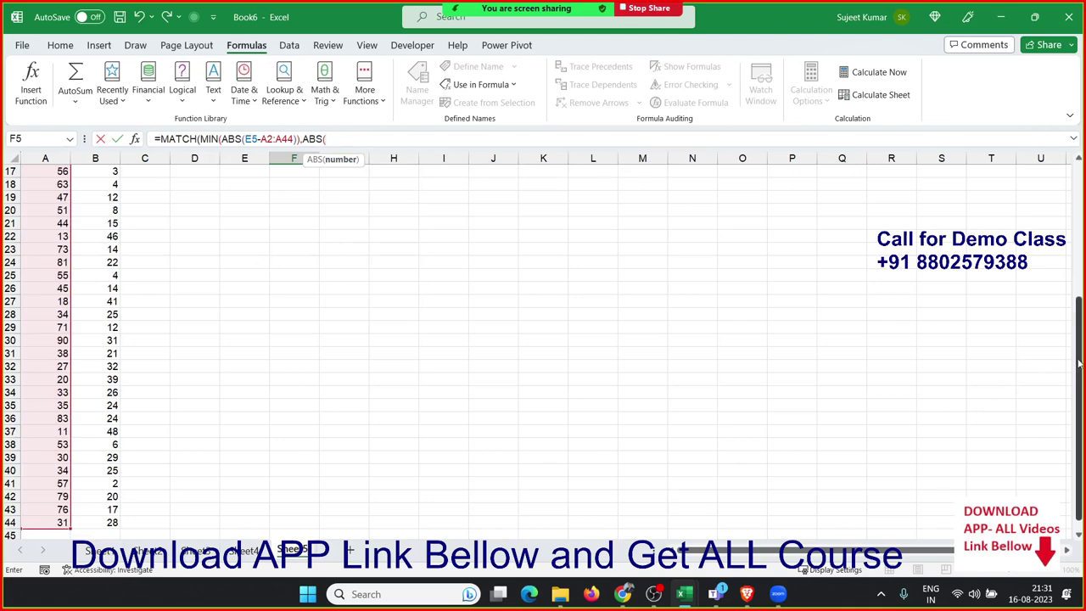
Step: Add ABS(E5-A2:A44) as MATCH's lookup array and enter the F5 formula
drag(1075, 363, 1070, 227)
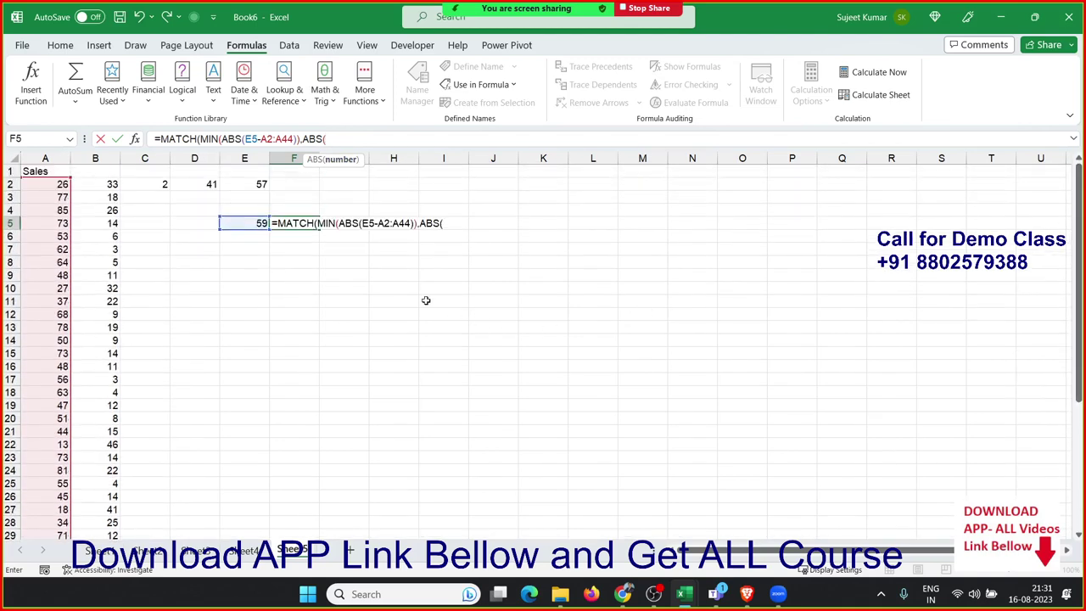
click(249, 226)
text(-)
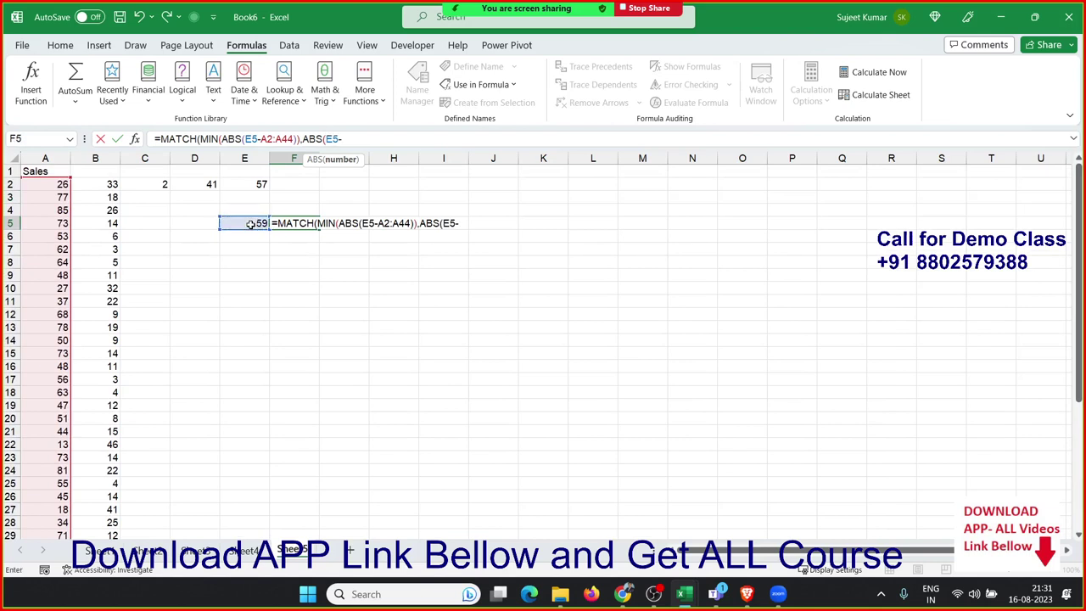
click(54, 184)
key(ctrl+shift+Down)
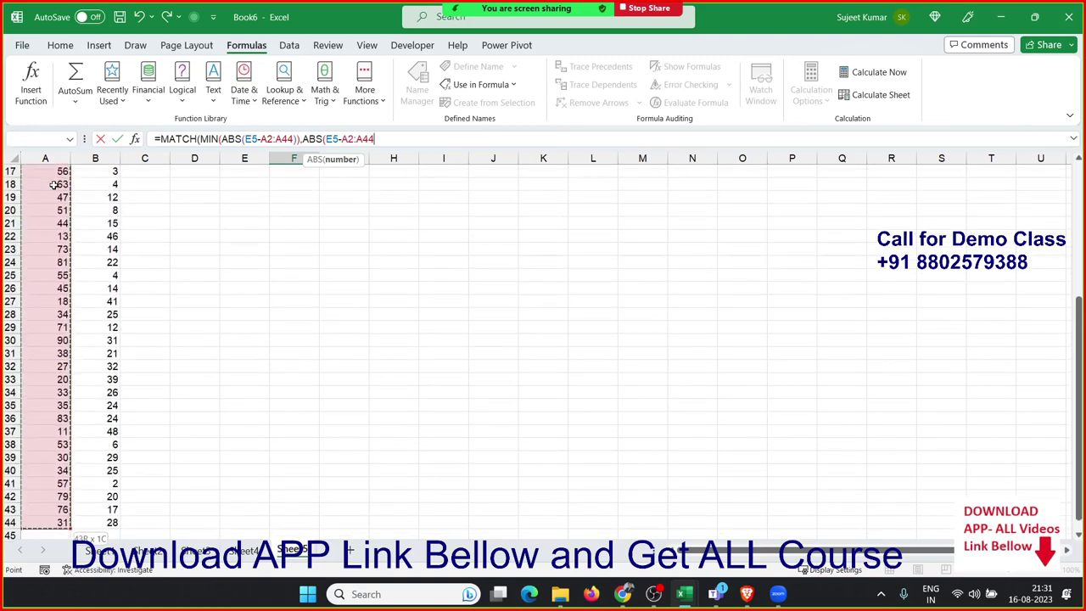
text())
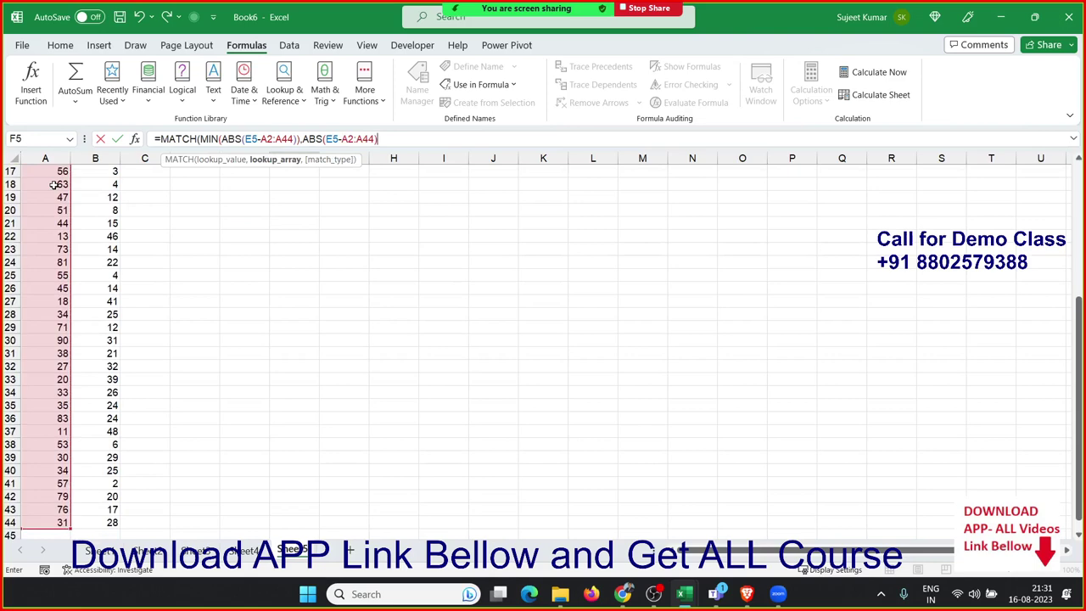
key(Return)
key(Return)
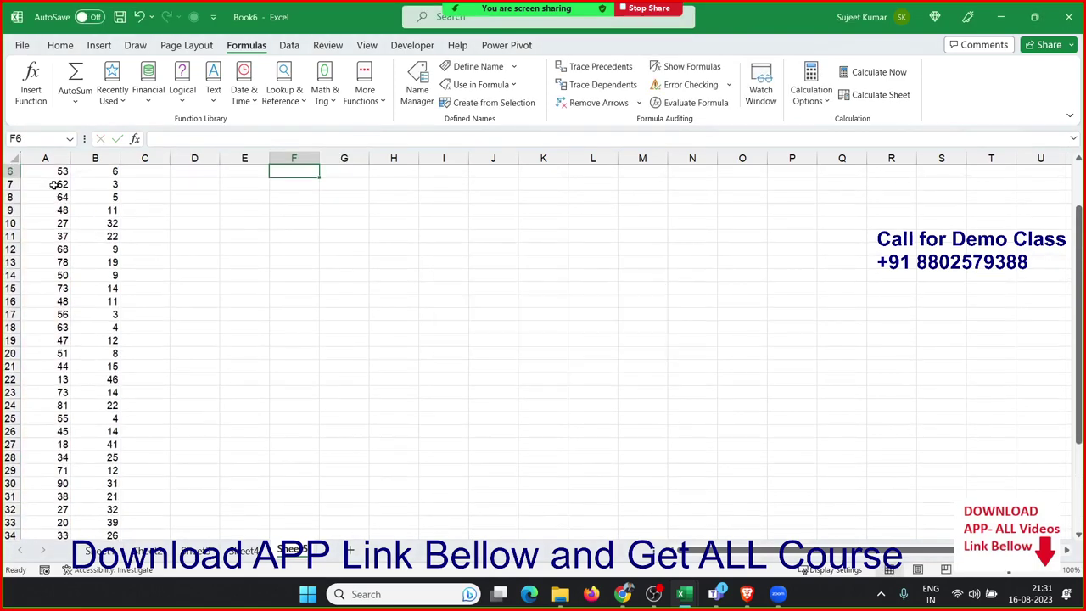
Step: Add 0 as the exact-match type to F5's MATCH, returning 40
scroll(53, 184, up, 2)
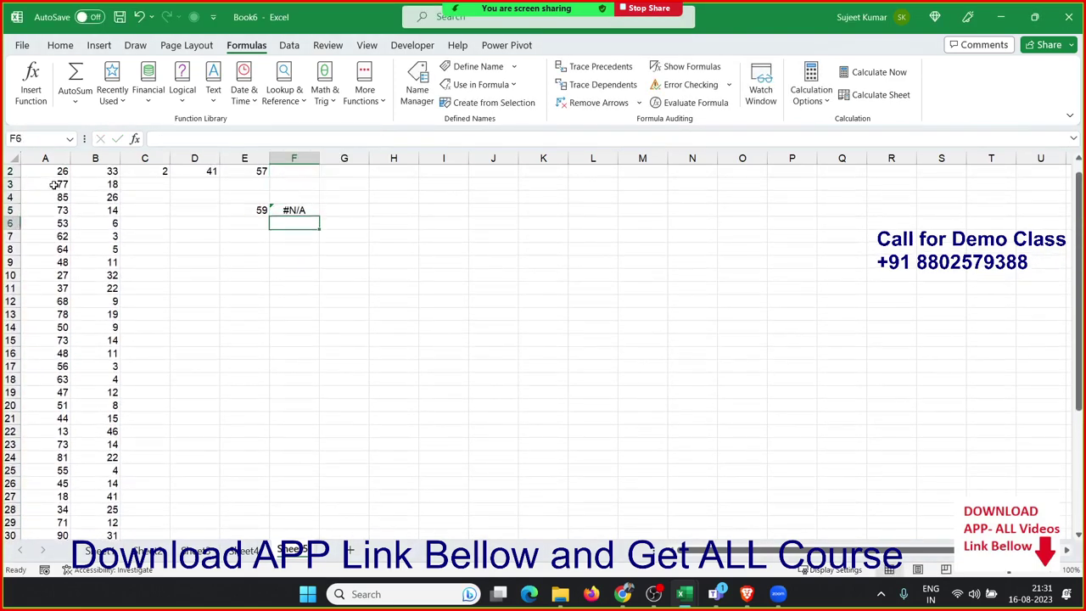
key(Up)
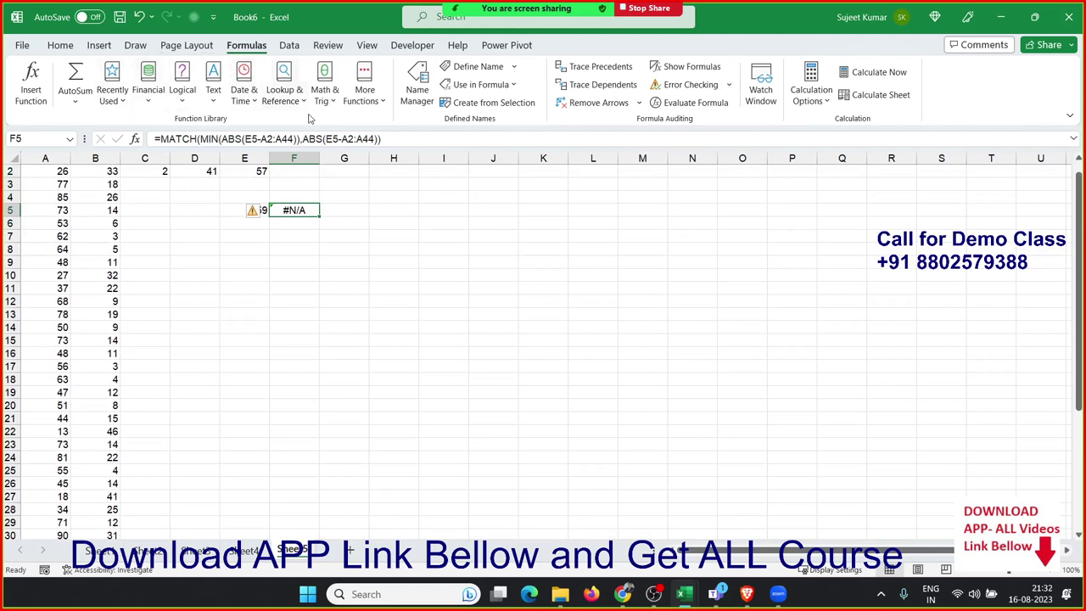
click(384, 140)
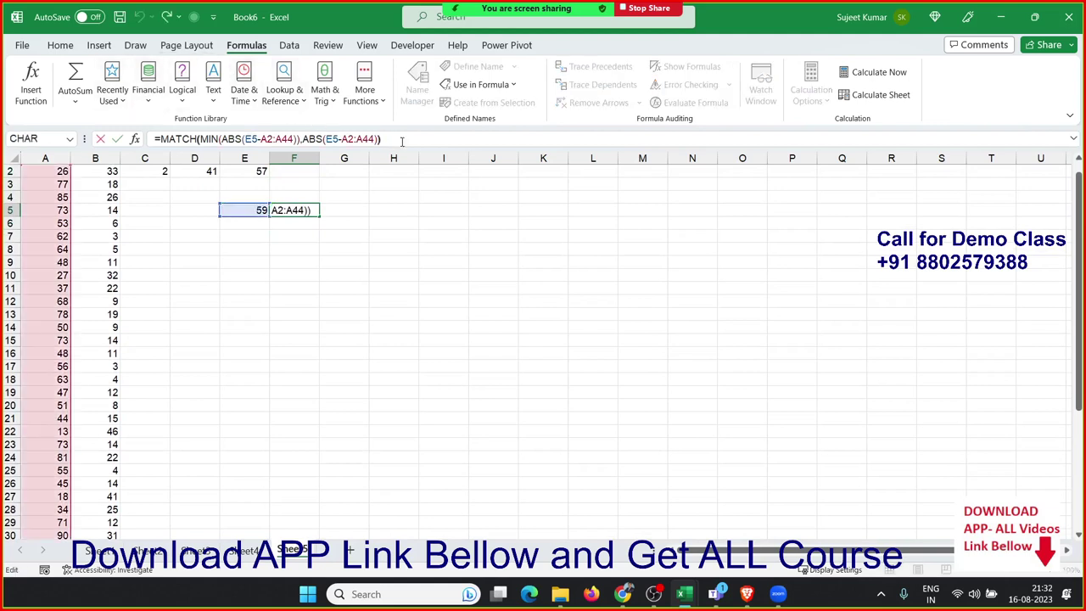
key(Left)
text(,)
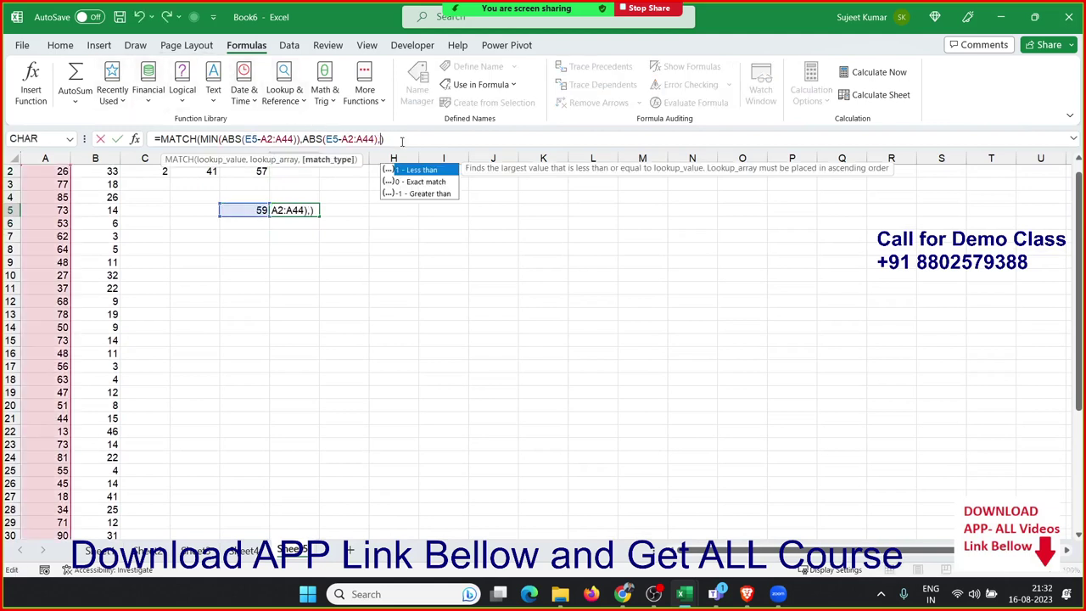
text(0)
key(Return)
key(Up)
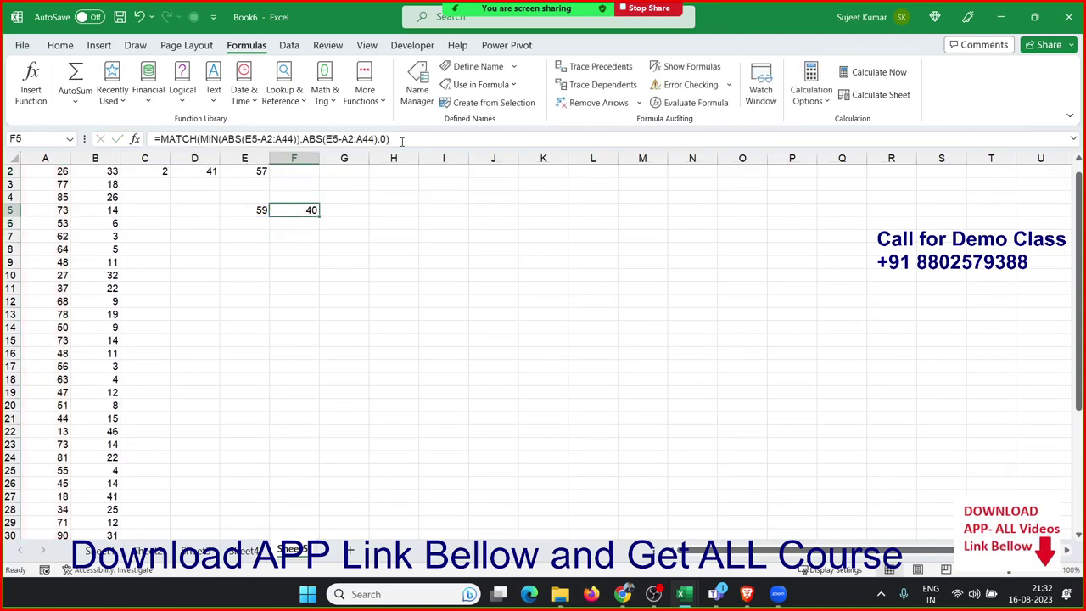
Step: Review the INDEX formula in E2 and MATCH in D2, then return to F5
scroll(280, 254, up, 1)
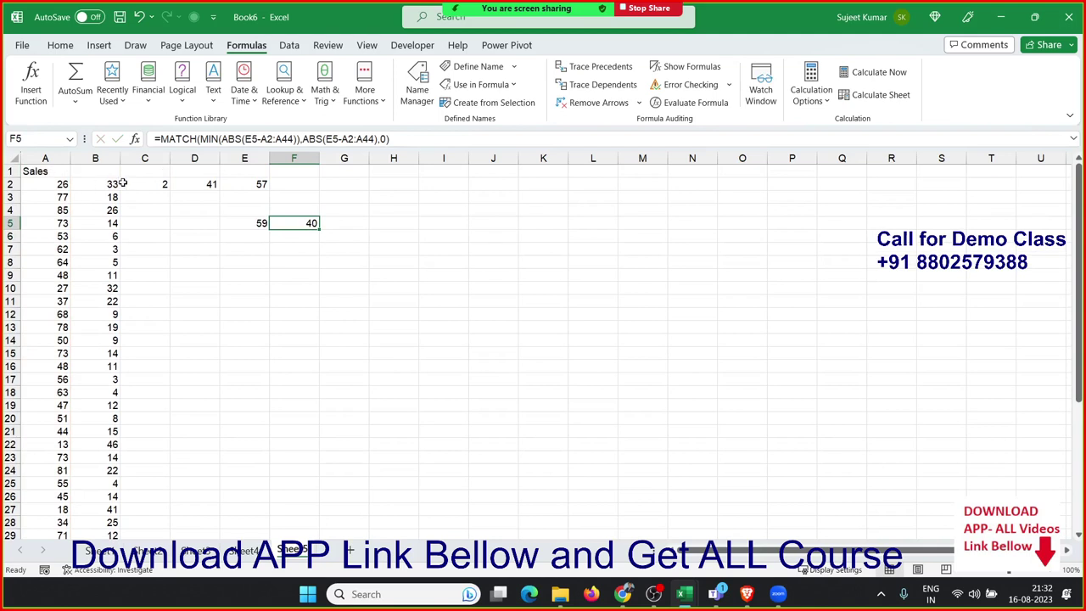
click(221, 183)
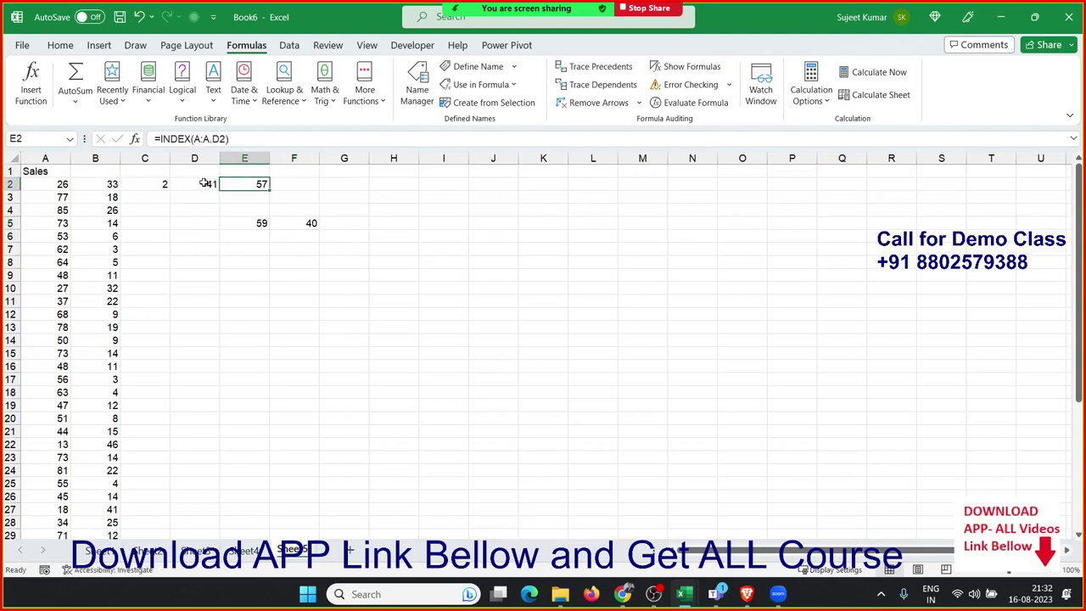
click(204, 183)
click(299, 222)
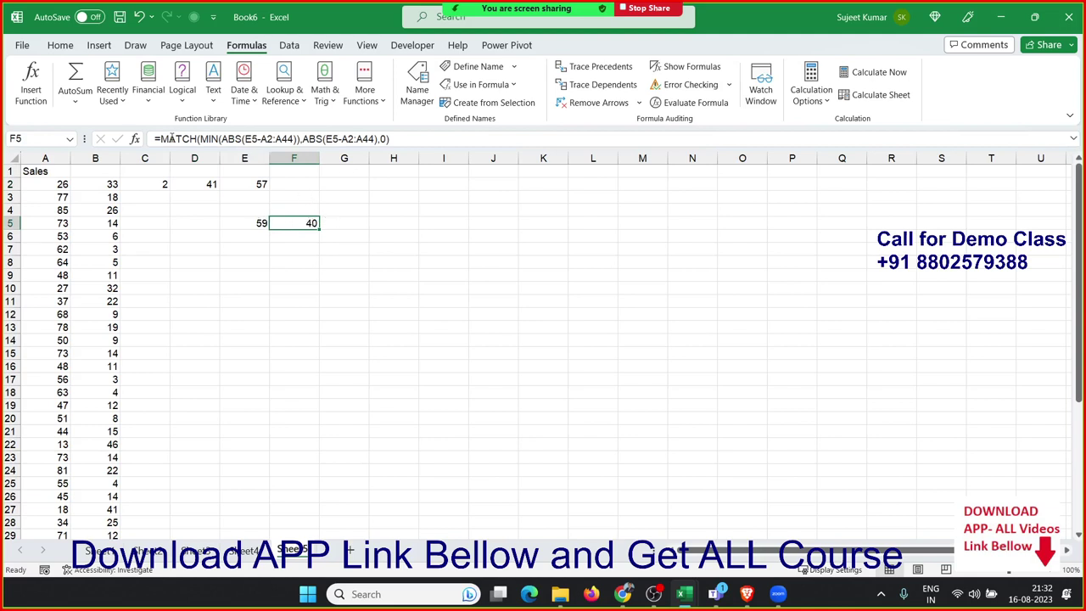
Step: Wrap F5's MATCH in INDEX over A2:A44
click(158, 138)
text(in)
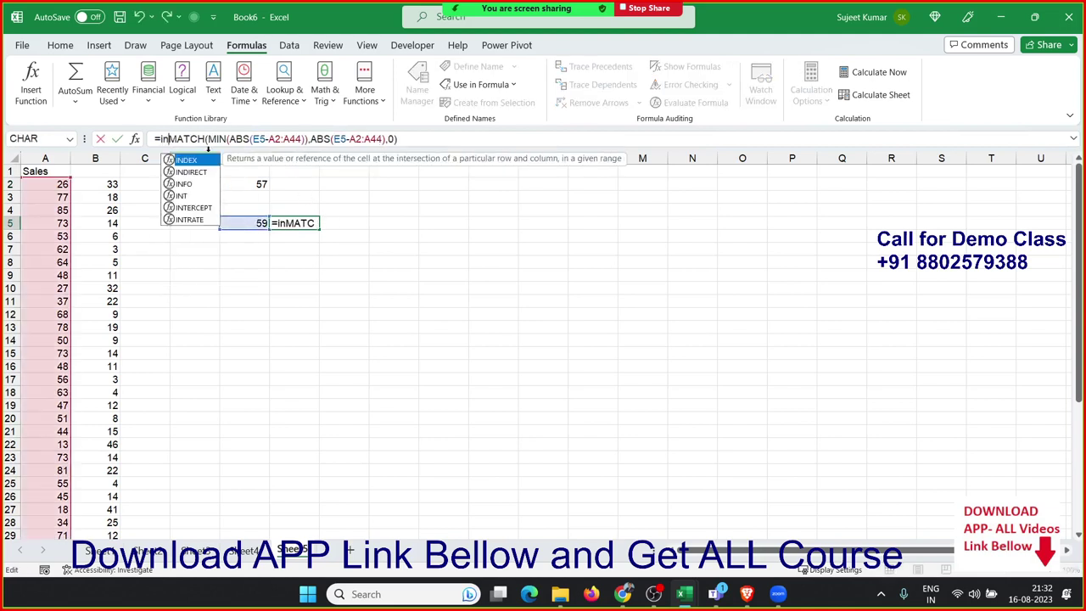
text(d)
key(Tab)
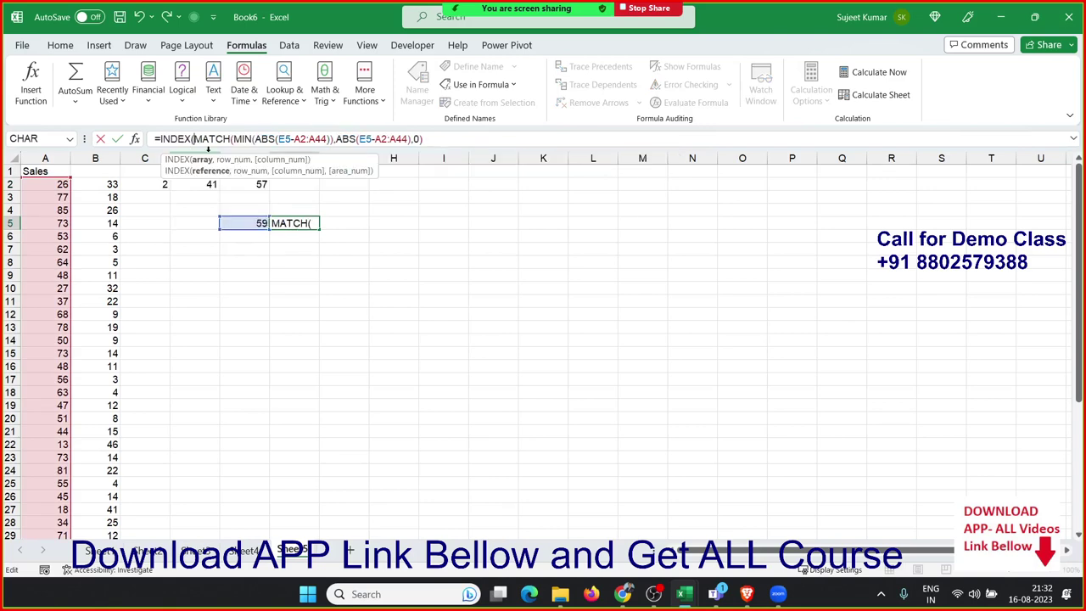
click(60, 184)
key(ctrl+shift+Down)
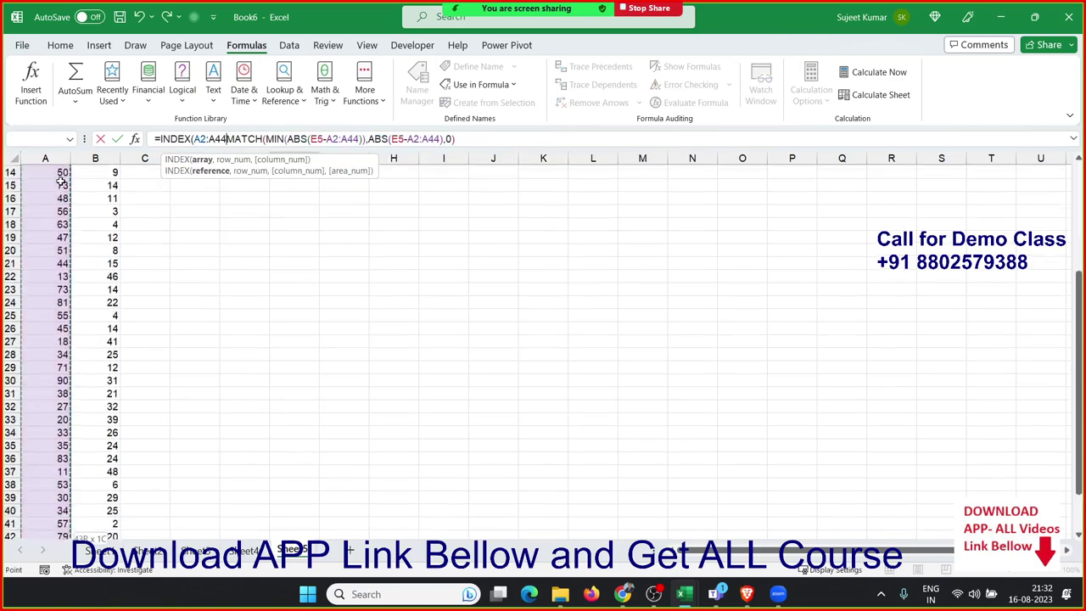
text(,)
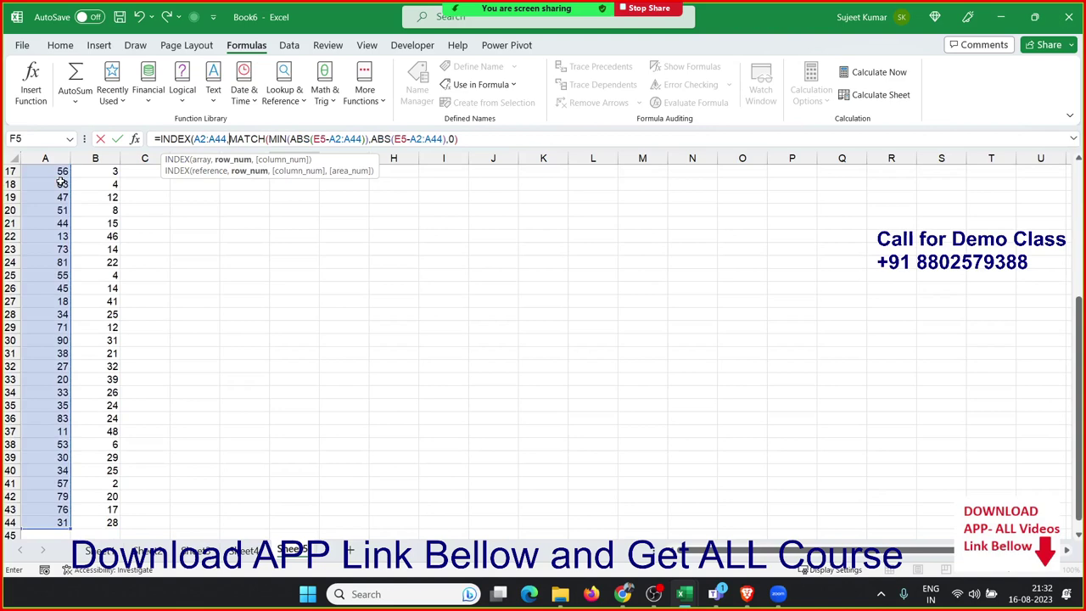
key(Return)
key(Return)
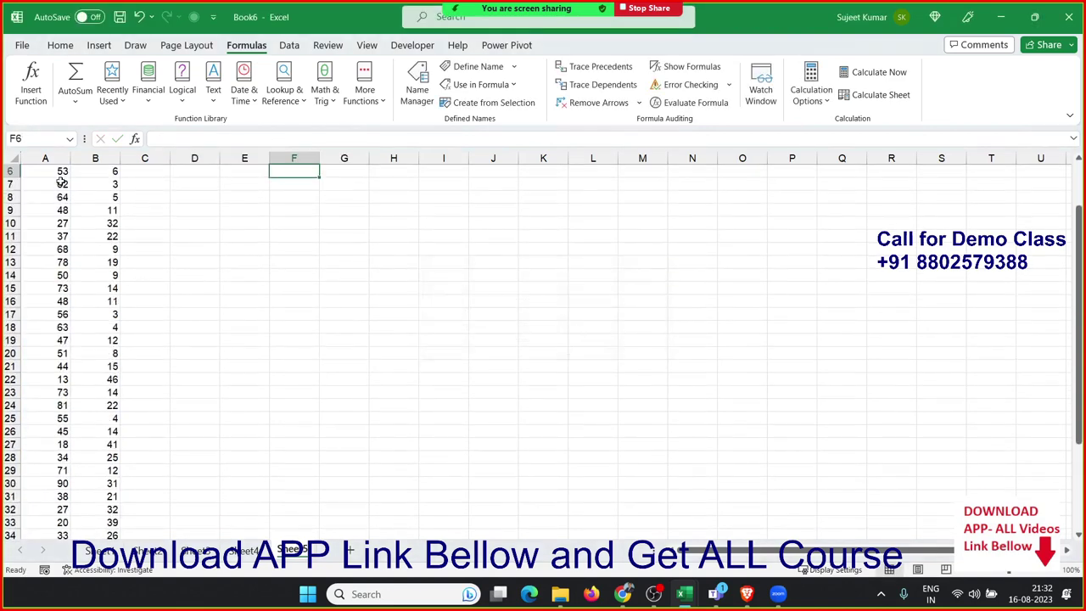
key(Up)
key(Up)
key(Up)
key(Up)
key(Up)
key(Down)
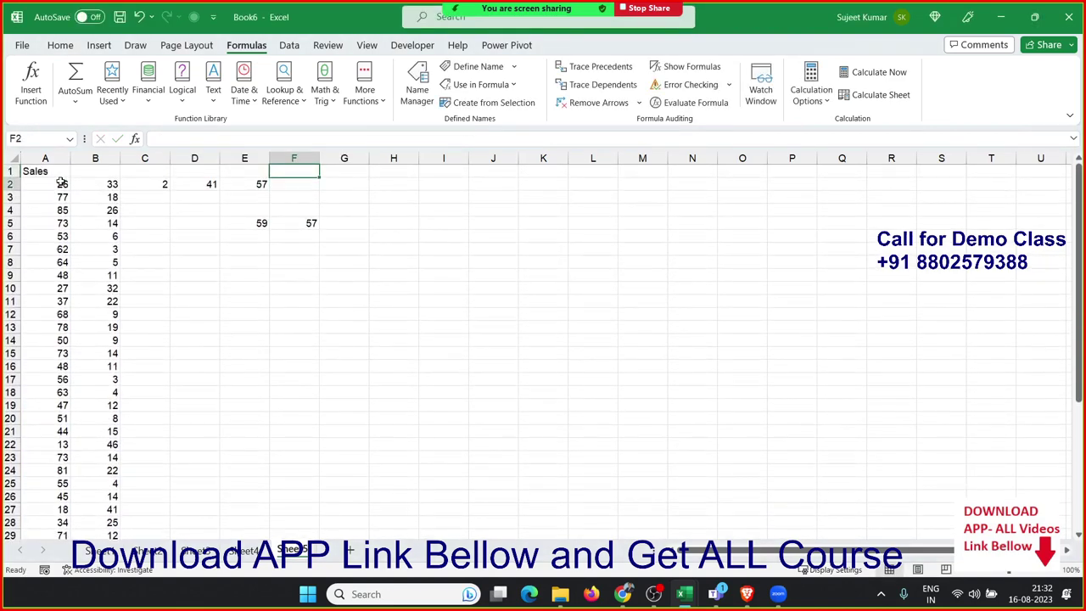
key(Down)
key(Down)
key(Down)
Step: Test lookup values 57, 59, 58 and 60 in E5, then add a new blank sheet
key(Left)
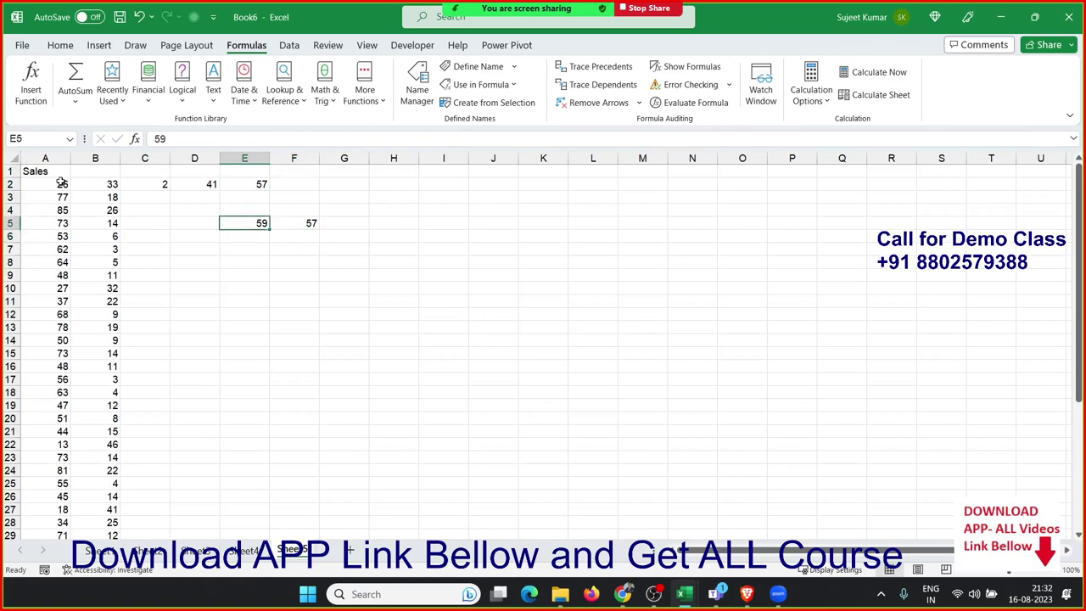
text(57)
key(Return)
key(Up)
text(59)
key(Return)
key(Up)
text(58)
key(Return)
key(Up)
text(60)
key(Return)
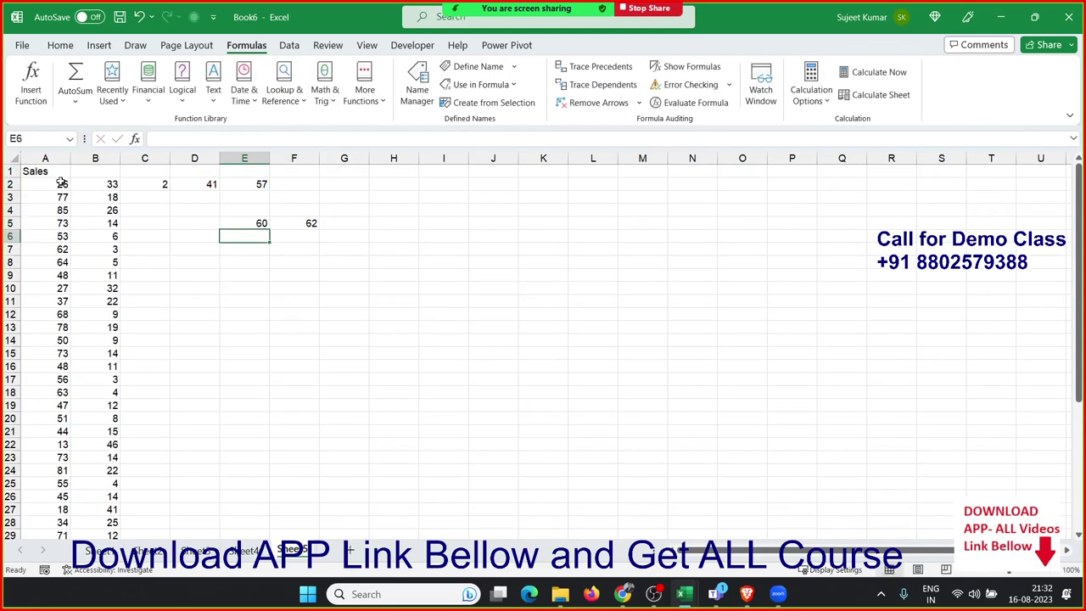
key(Up)
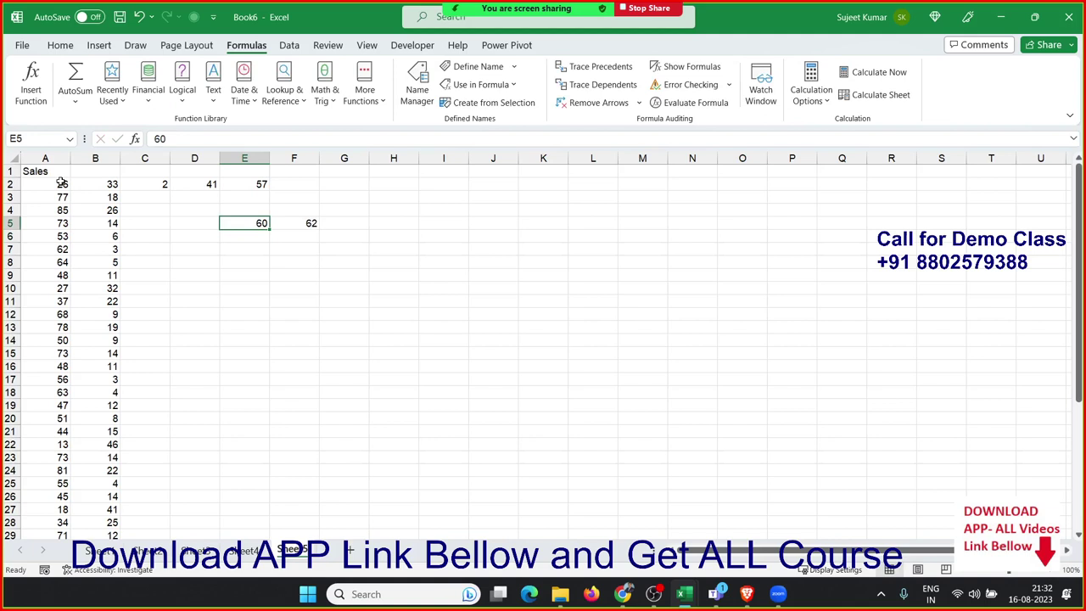
key(Right)
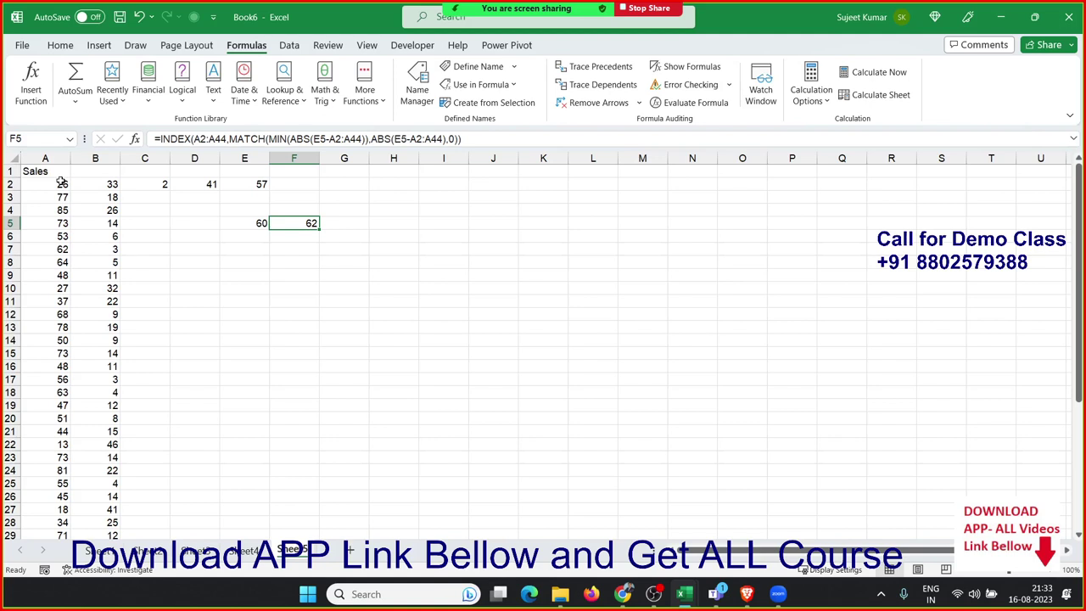
click(351, 552)
Step: Enter 1234 in B3 and =1+2+3+4 in C4
click(95, 197)
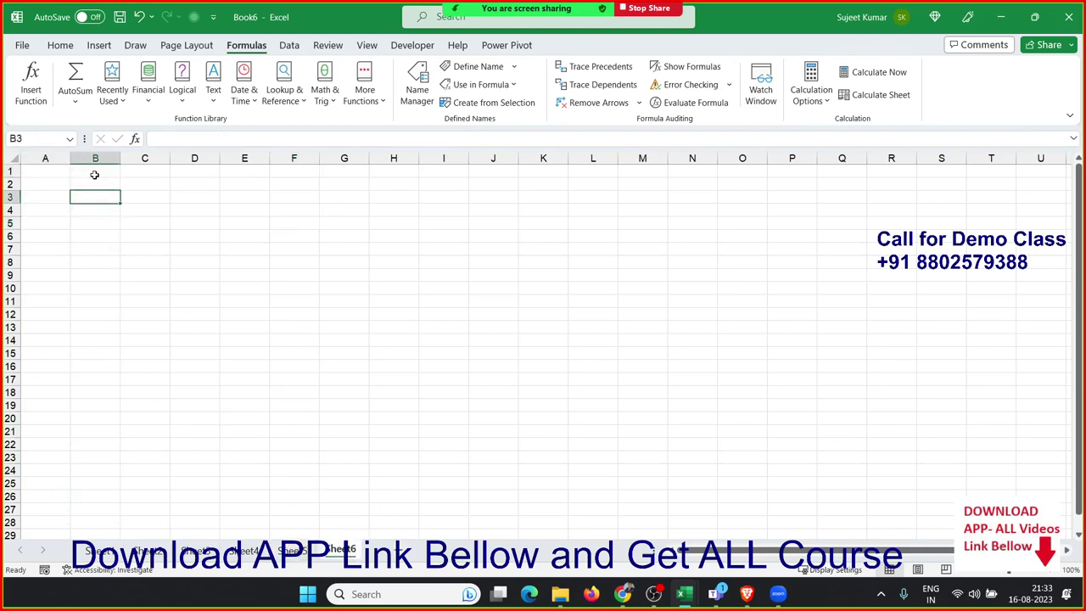
text(1234)
key(Return)
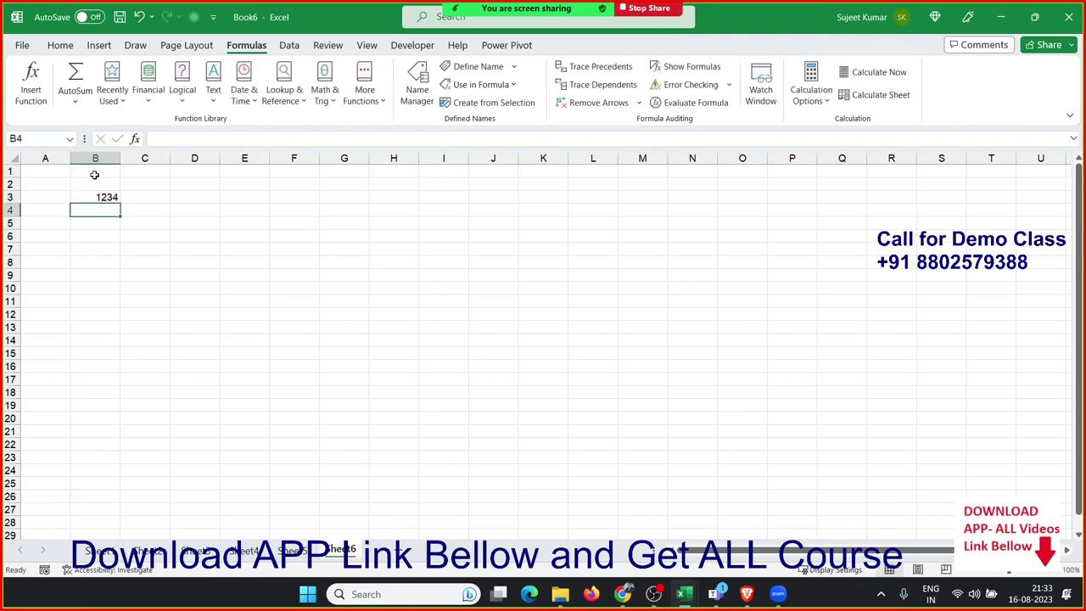
key(Right)
text(=)
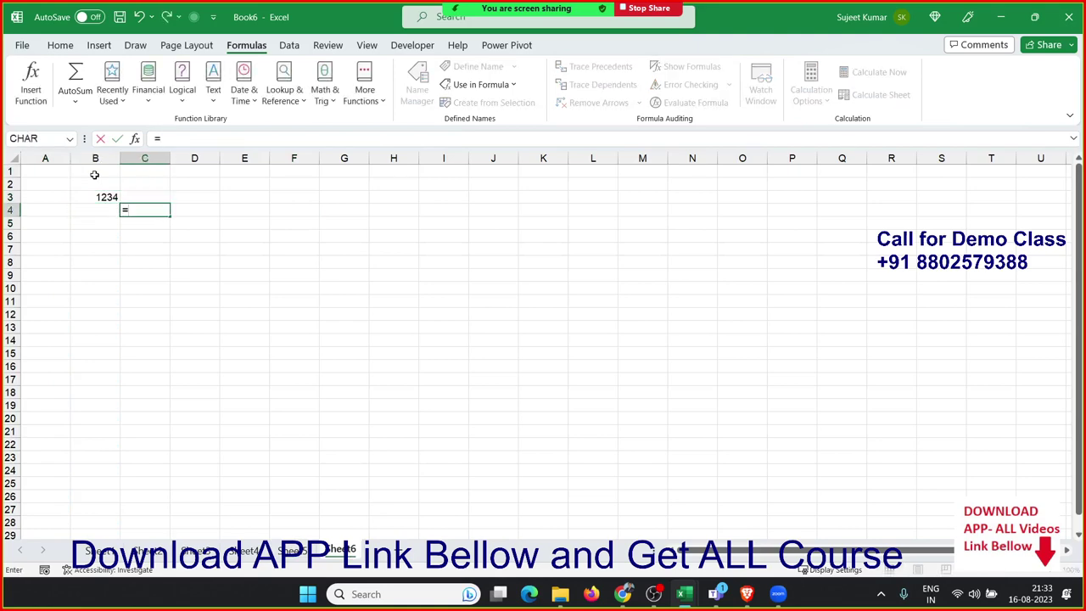
text(1+2)
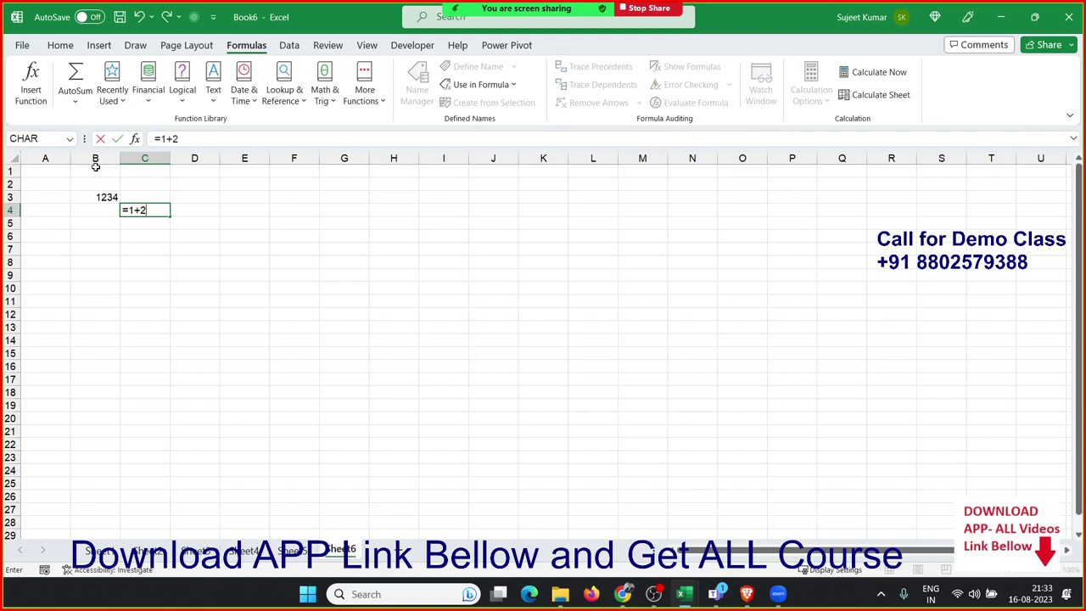
text(+3+4)
key(Return)
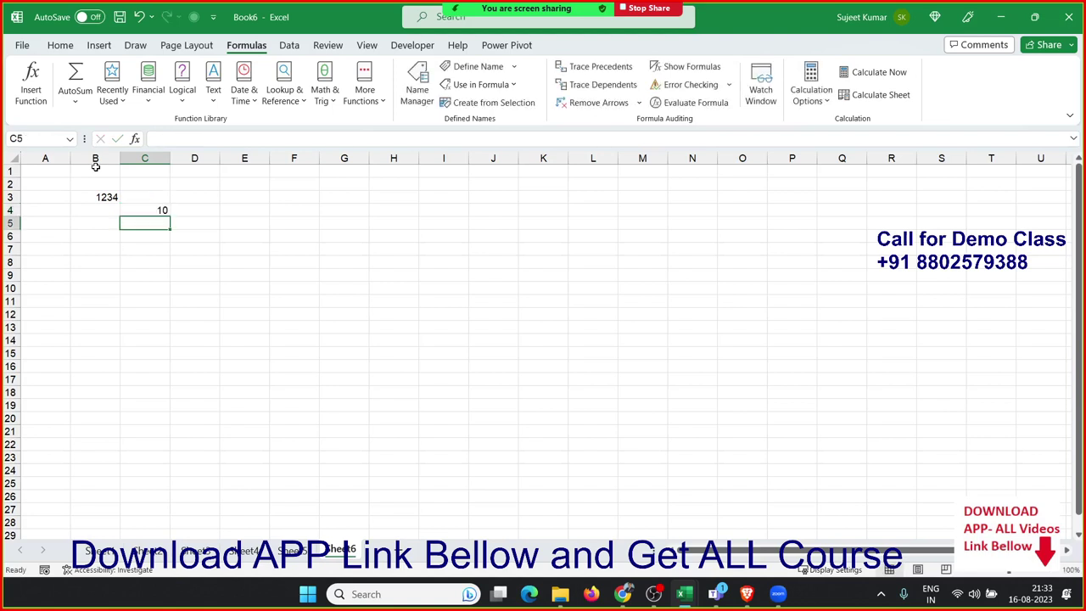
Step: Start C5's formula as =SUM(MID(B3, ..
text(=sum)
key(Tab)
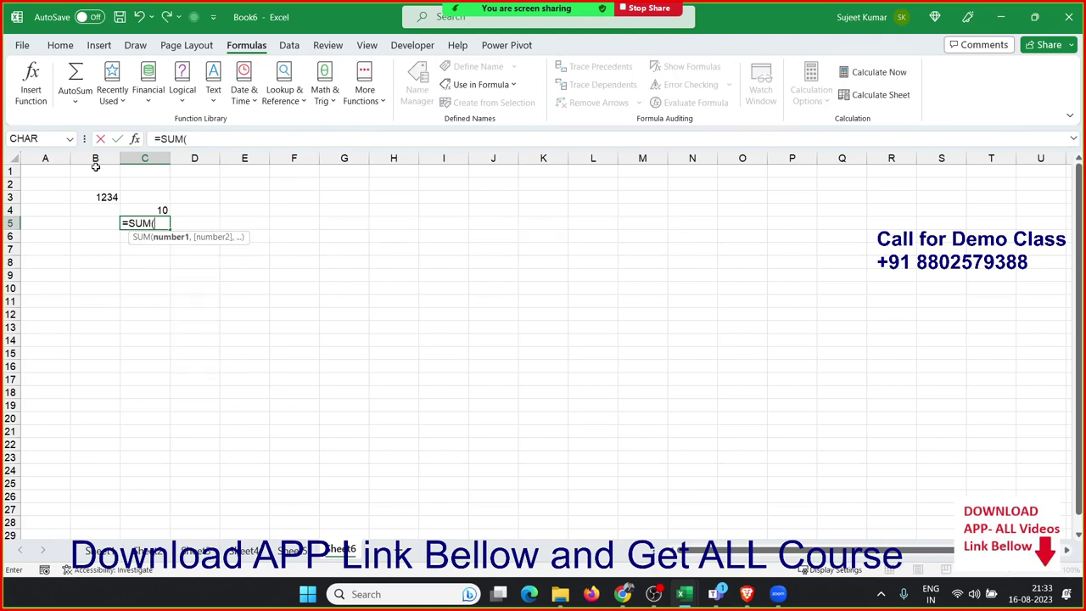
text(mid)
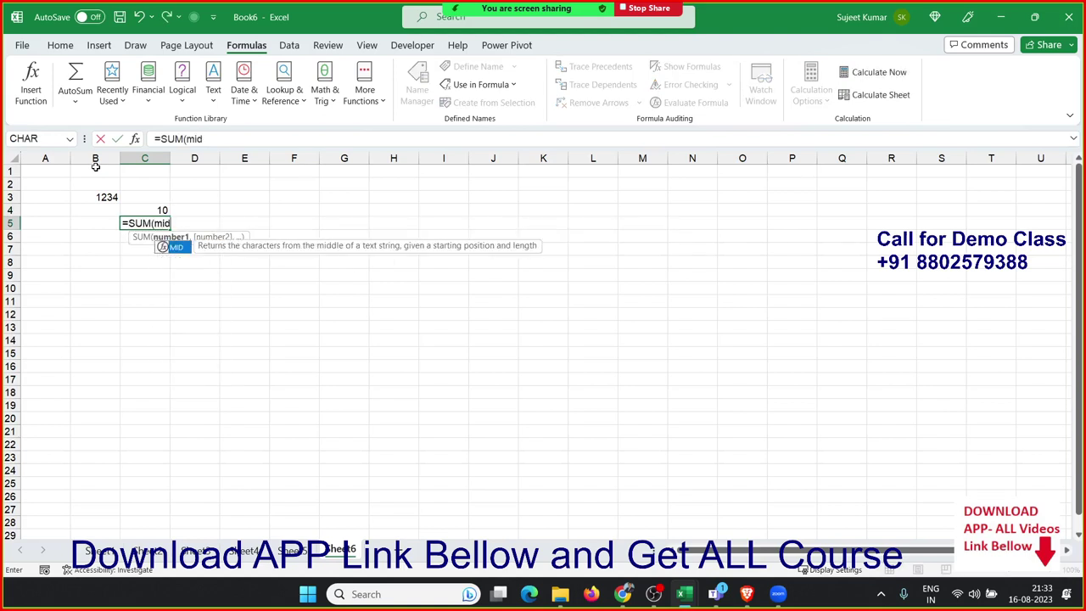
key(Tab)
key(Left)
key(Up)
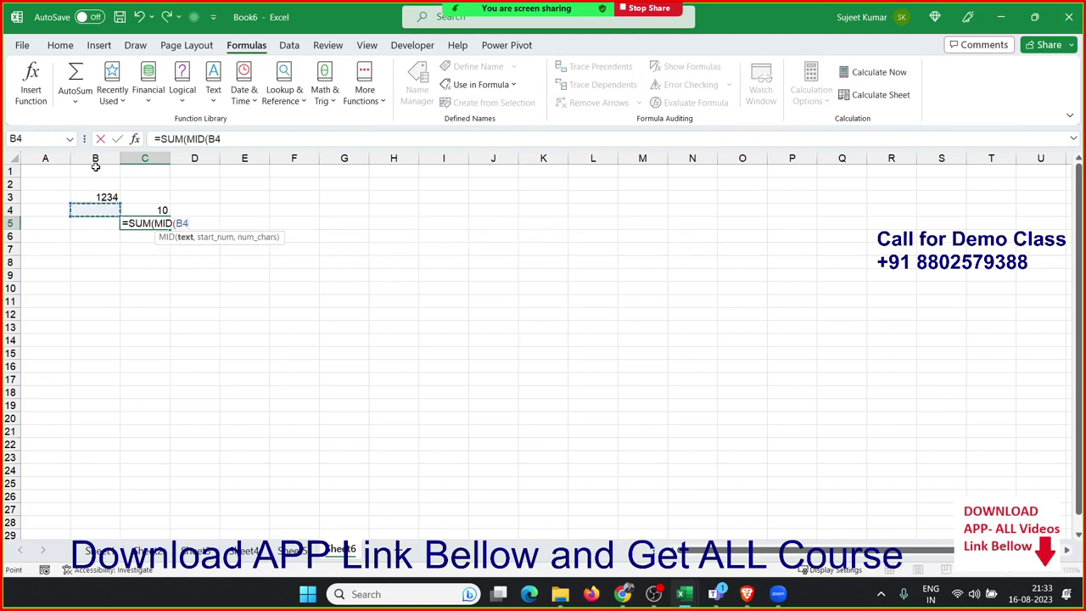
key(Up)
text(,)
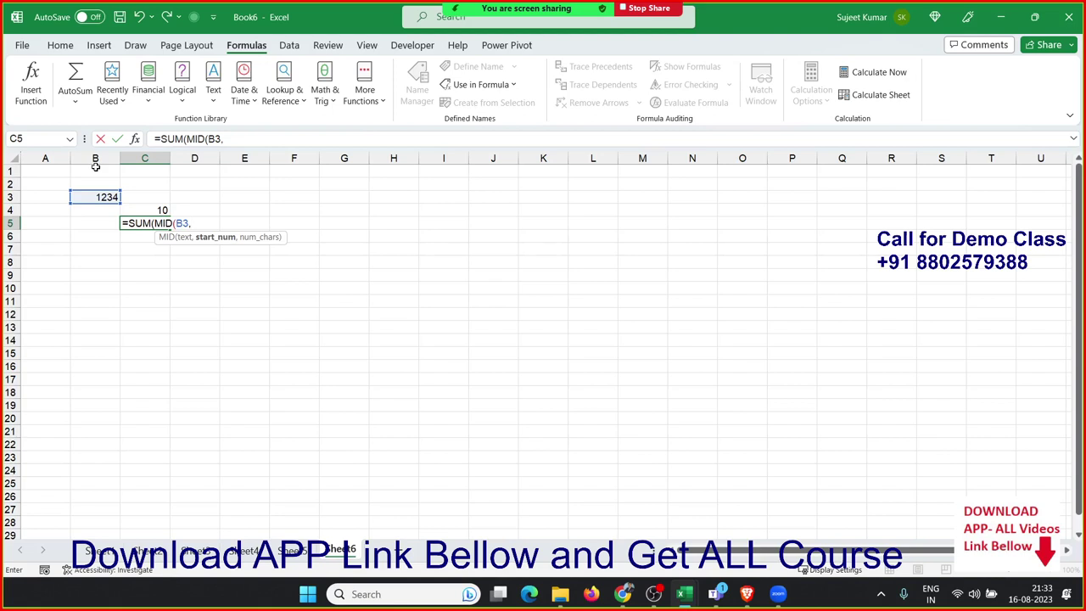
Step: Finish C5 with SEQUENCE(LEN(B3),1,1,1),1)) to sum B3's digits
text(se)
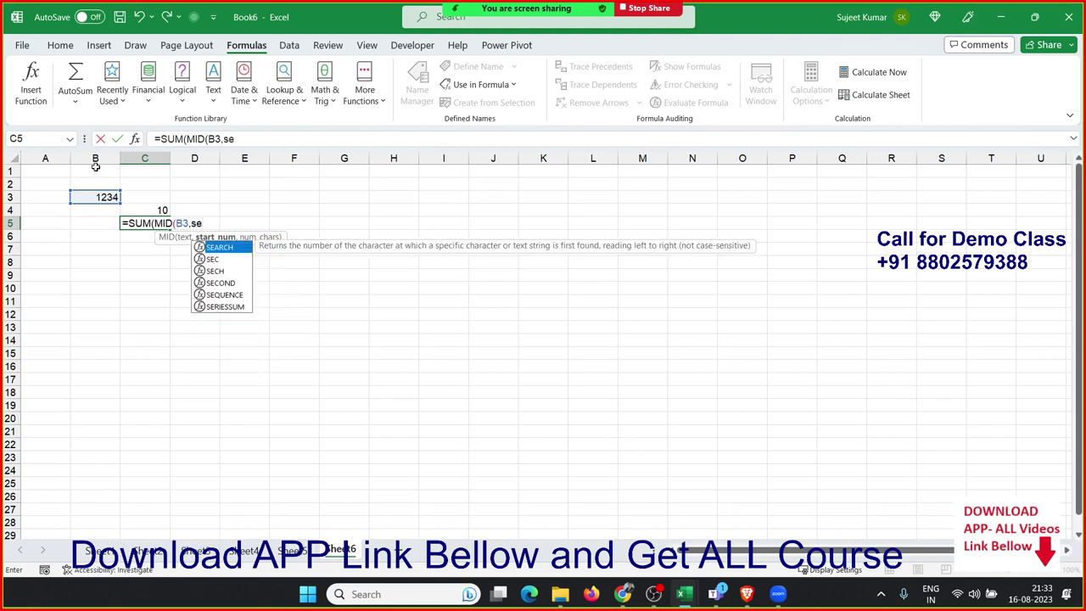
text(q)
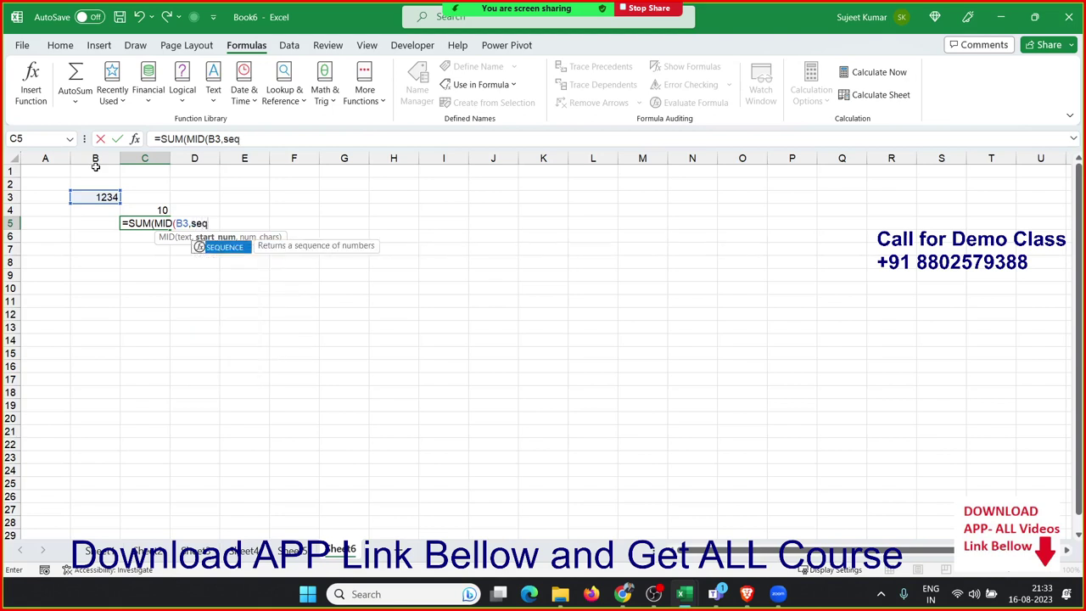
key(Tab)
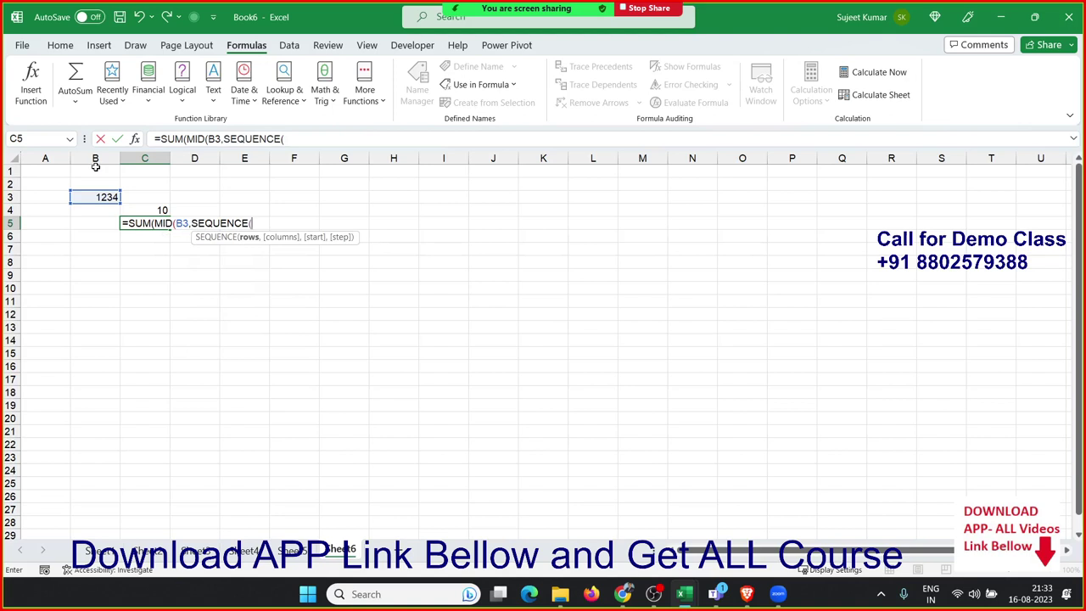
text(len)
key(Tab)
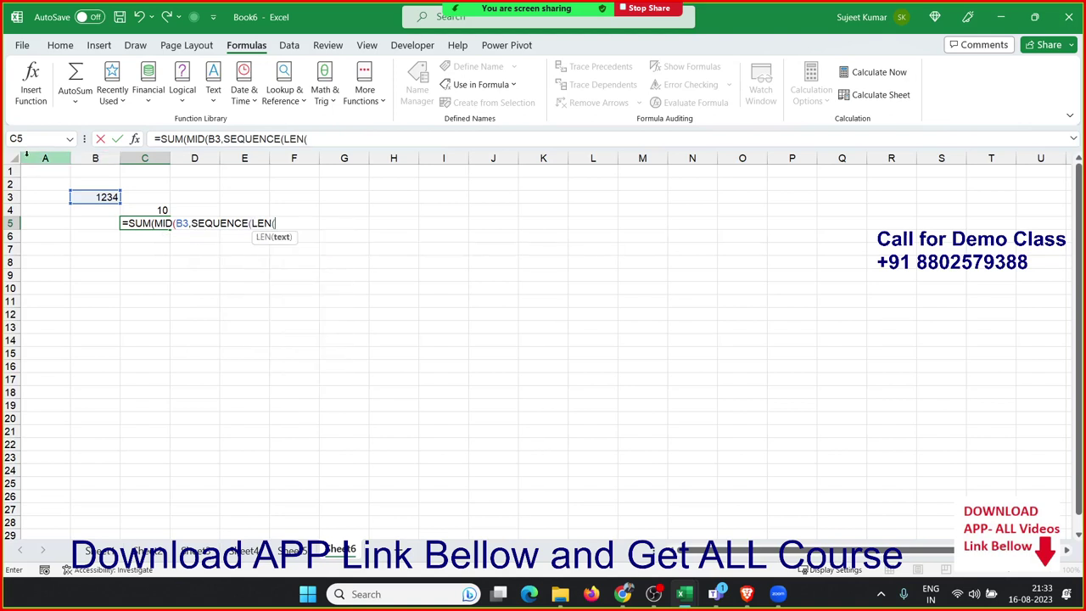
click(108, 197)
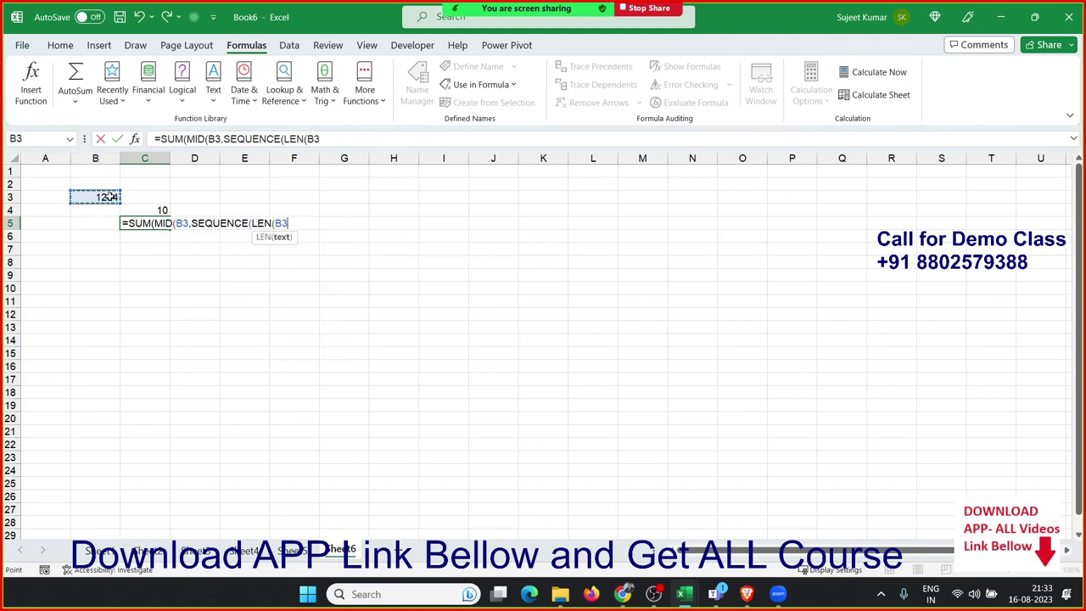
text(),1)
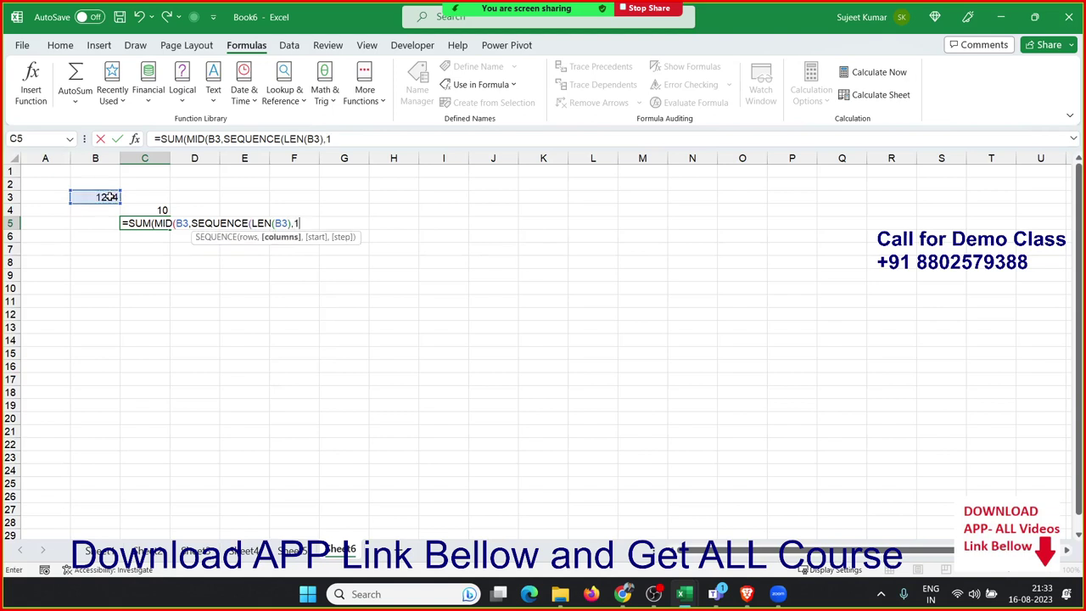
text(,1,1)
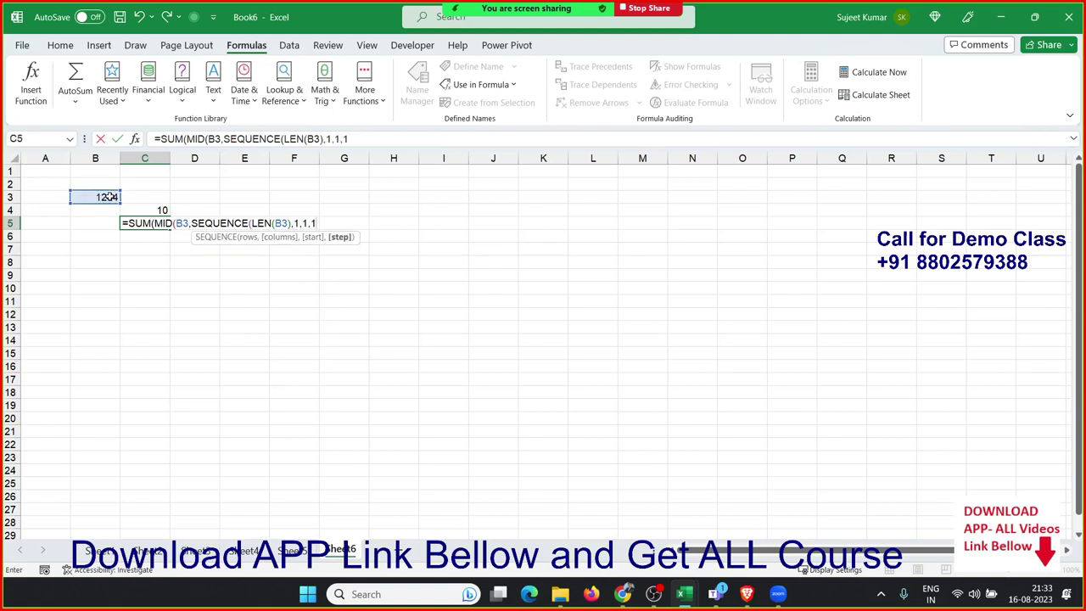
text())
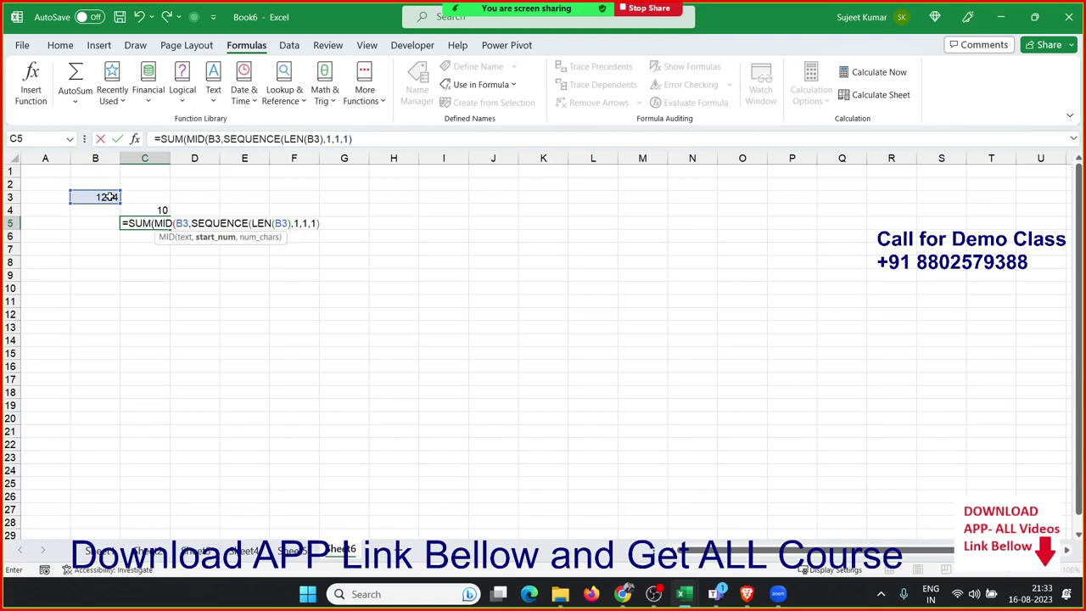
text(,1)
text())
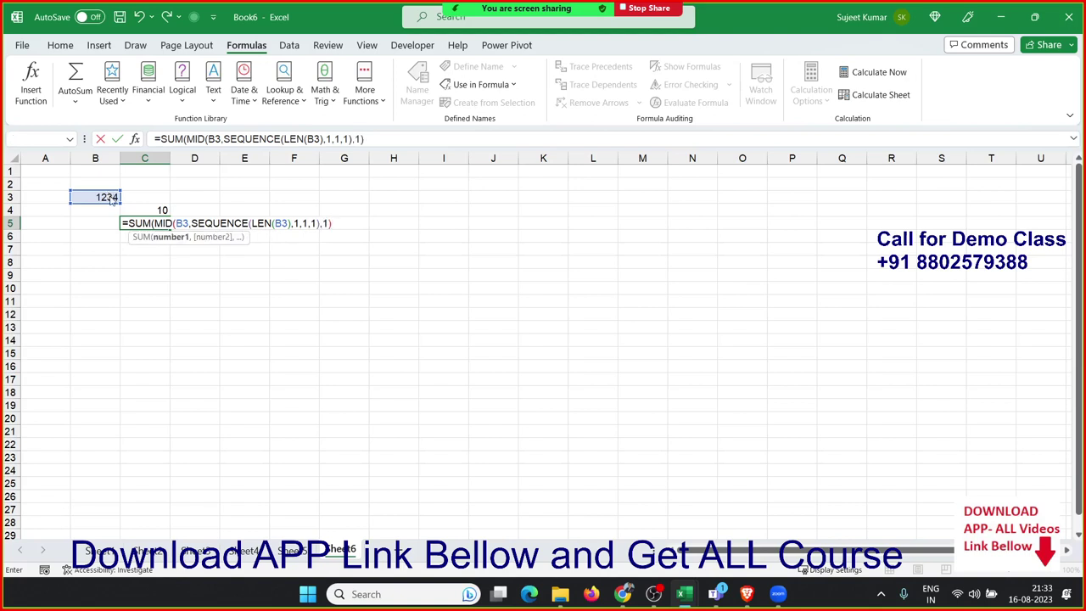
key(Return)
key(Return)
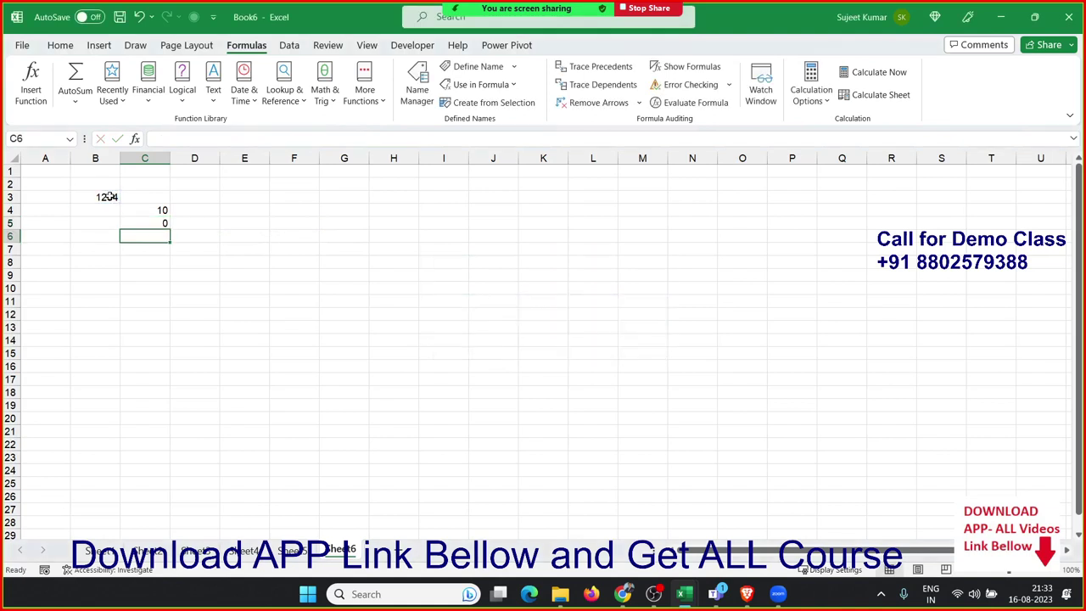
key(Up)
Step: Change B3 to 5463 and check C5's result
click(111, 196)
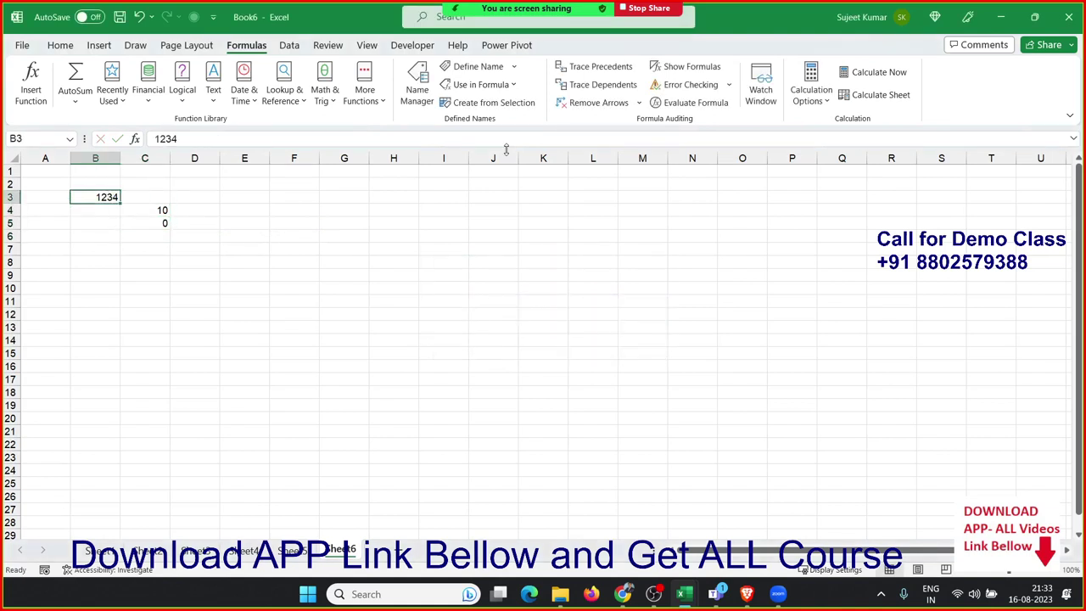
text(5463)
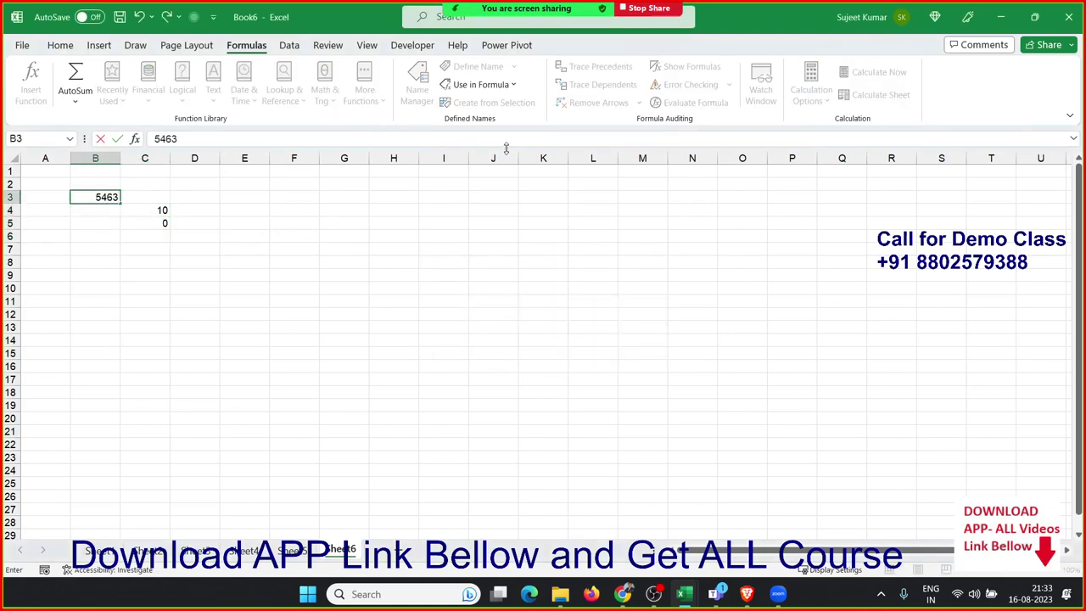
key(Return)
click(149, 222)
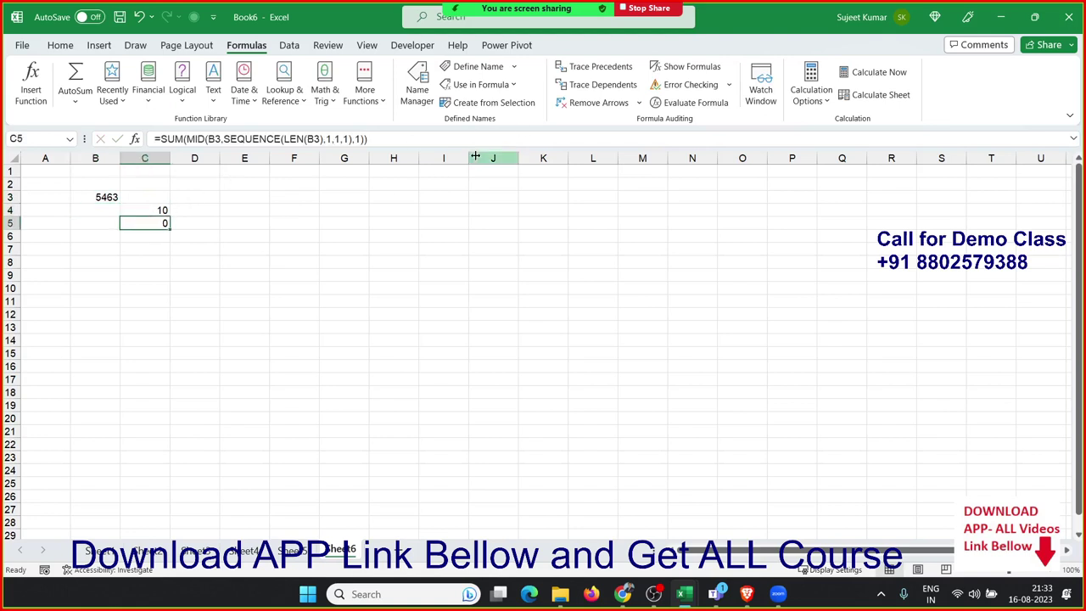
click(691, 103)
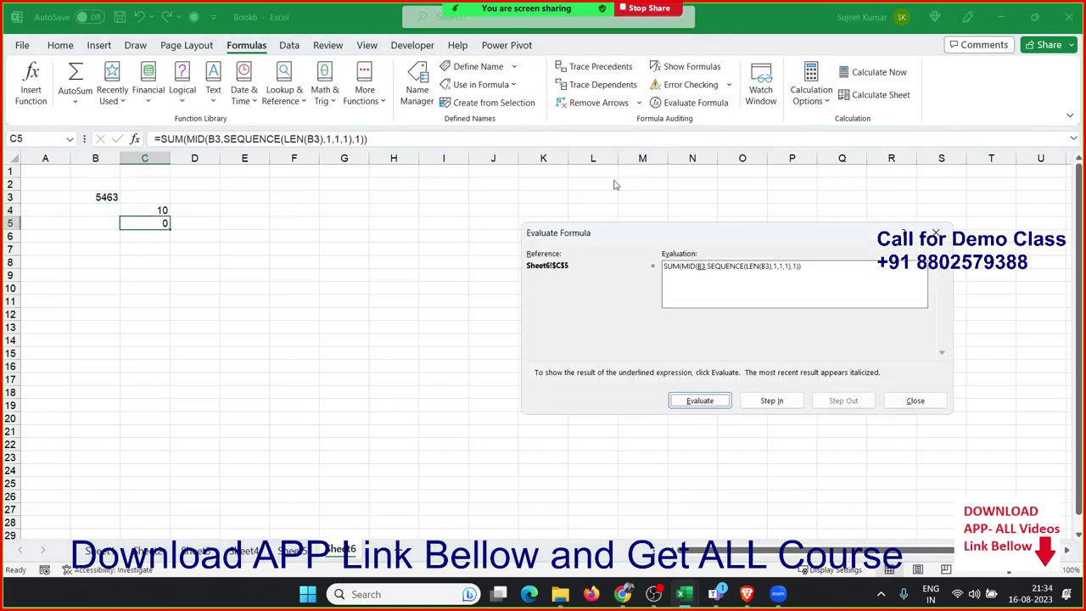
mouse_move(550, 238)
mouse_down()
mouse_move(334, 209)
mouse_move(258, 239)
mouse_up()
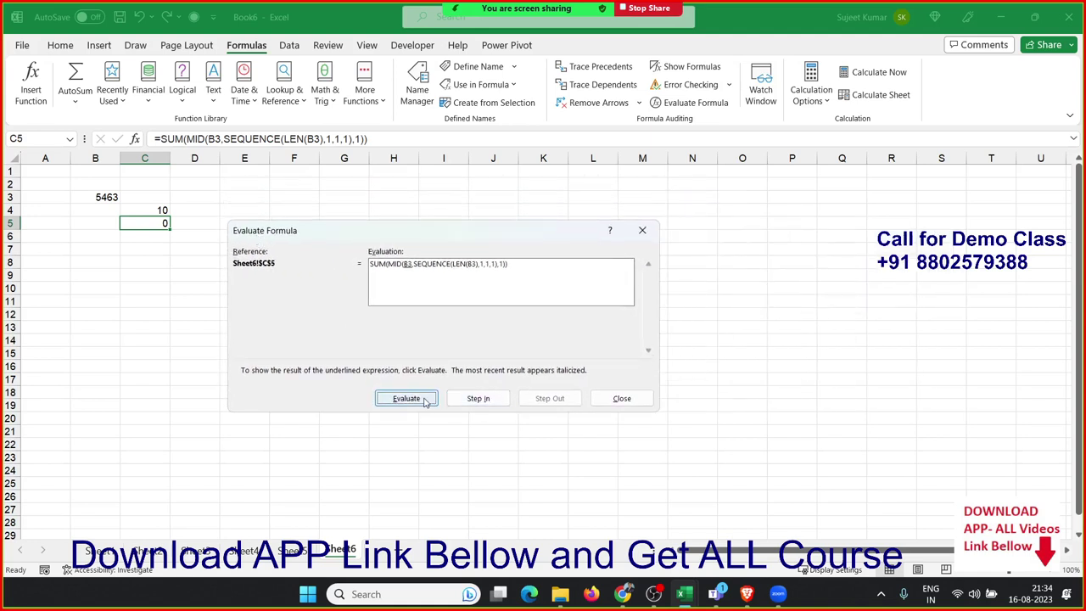
click(424, 400)
click(421, 401)
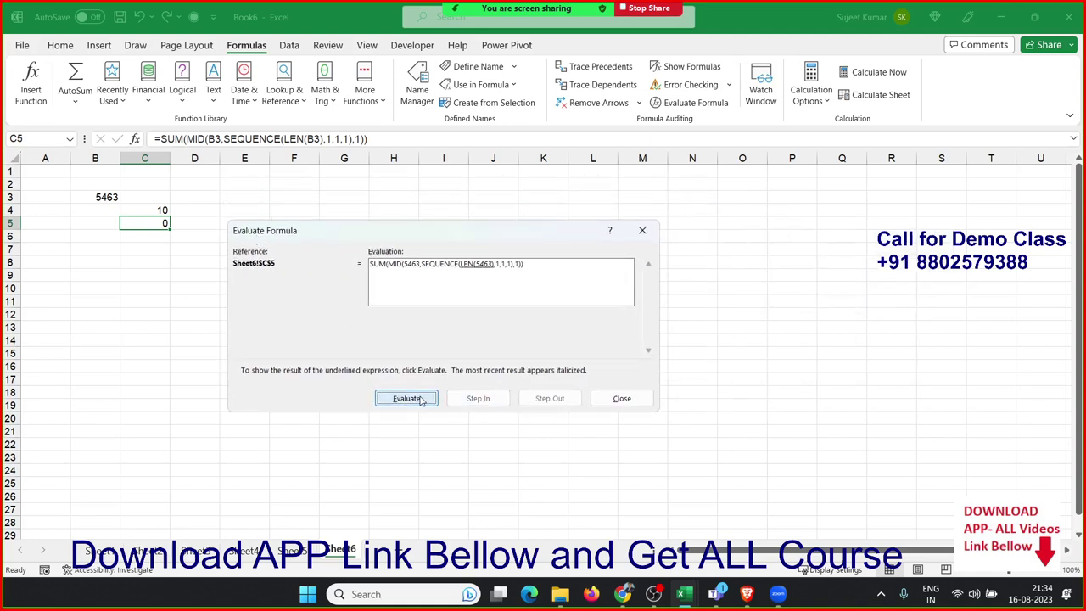
click(422, 401)
click(421, 401)
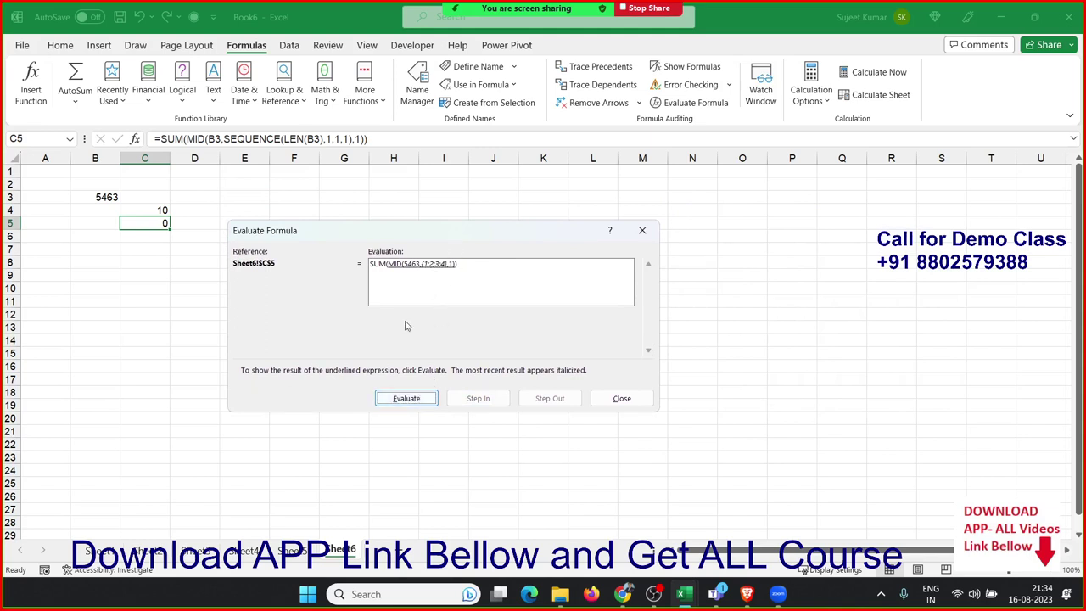
click(397, 404)
click(399, 396)
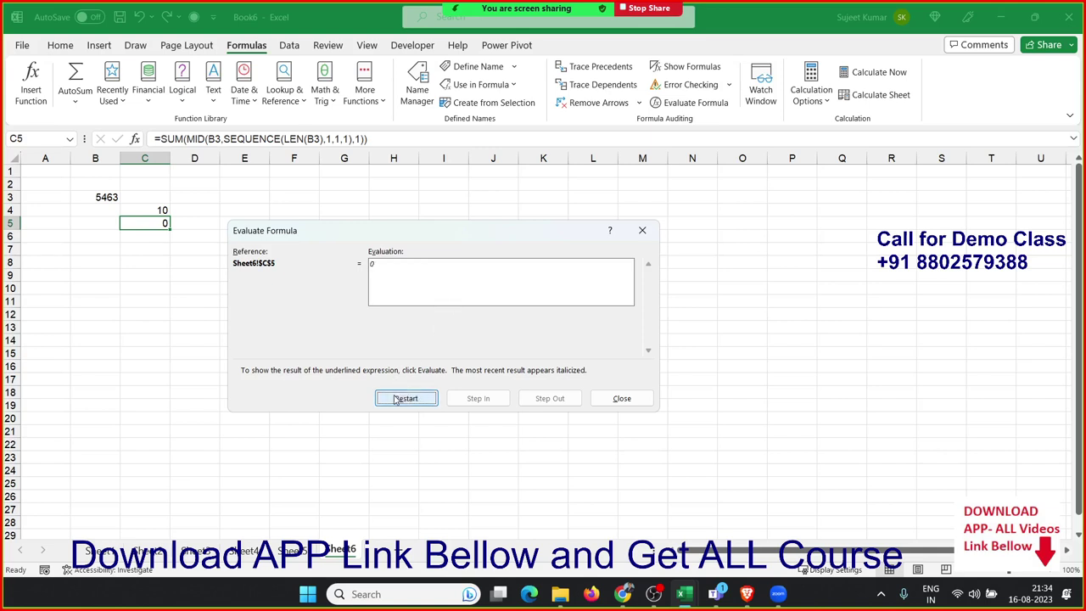
Step: Wrap the MID part of C5's formula in VALUE so it sums 5463's digits to 18
click(622, 398)
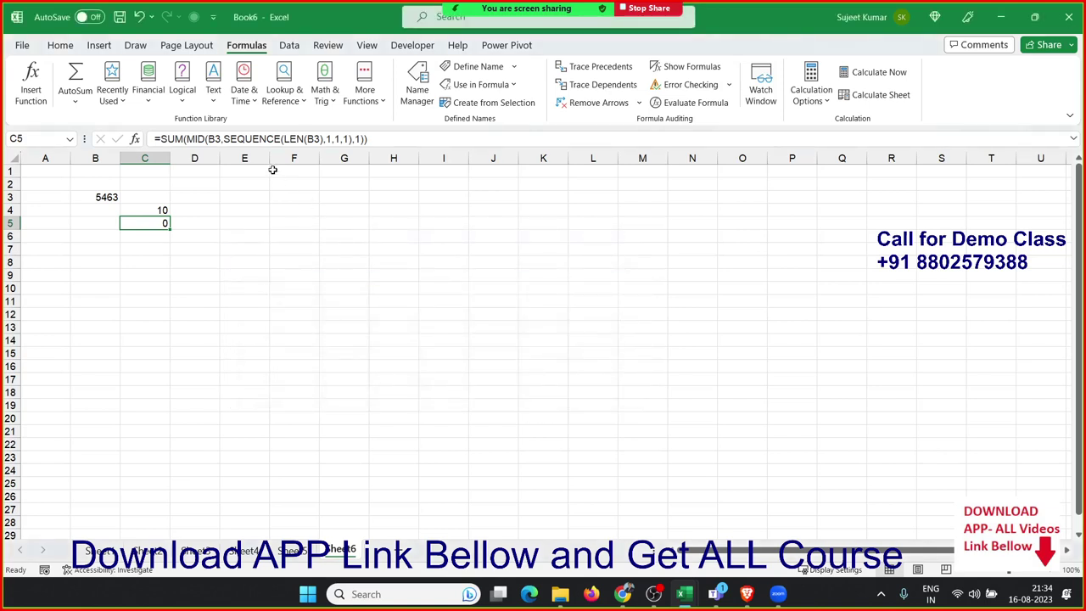
click(189, 139)
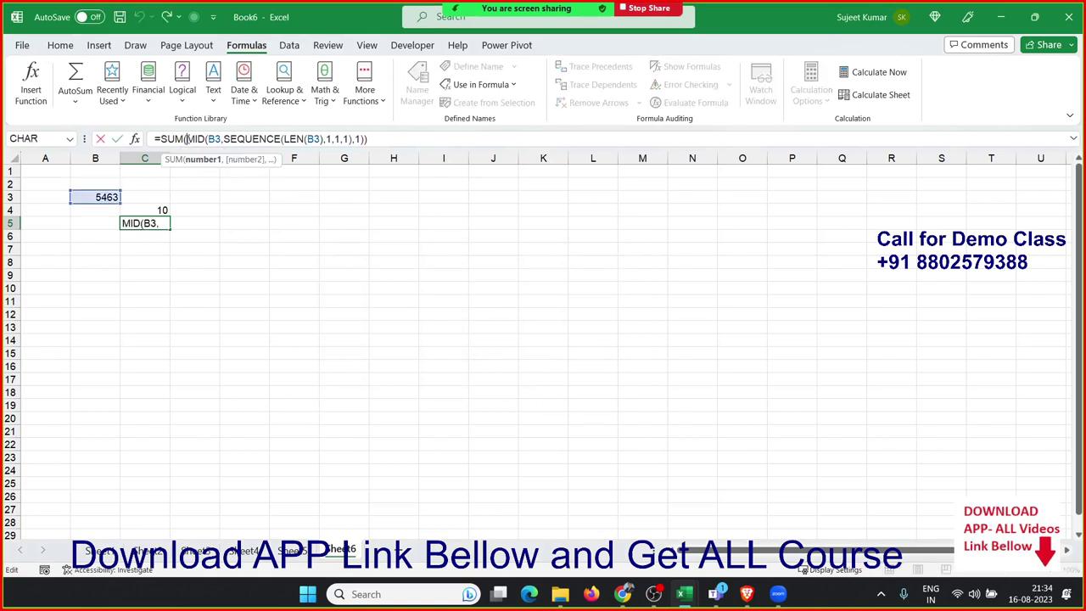
text(va)
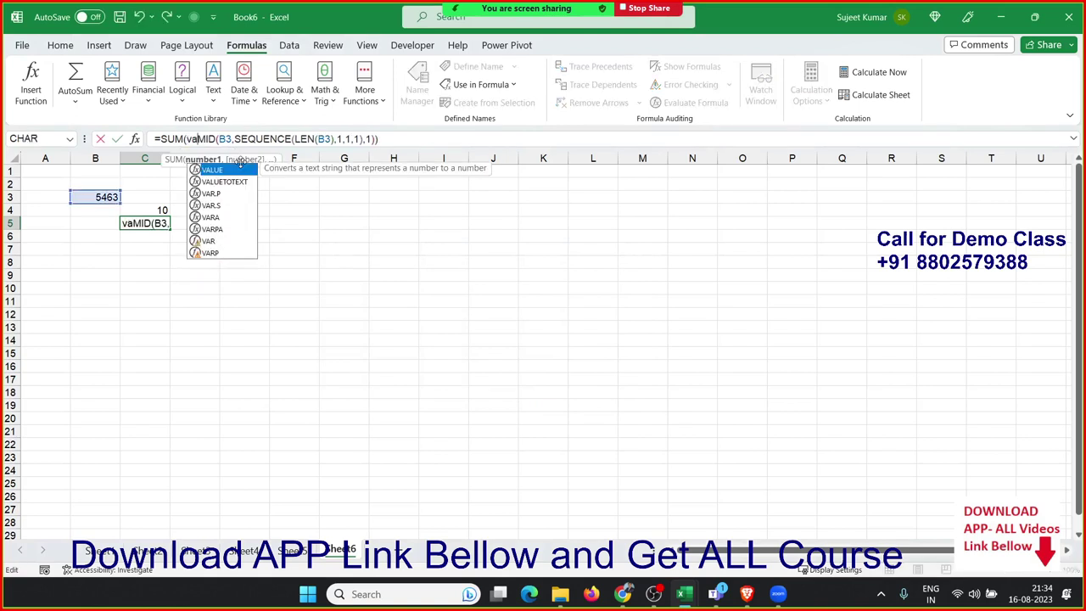
text(l)
key(Tab)
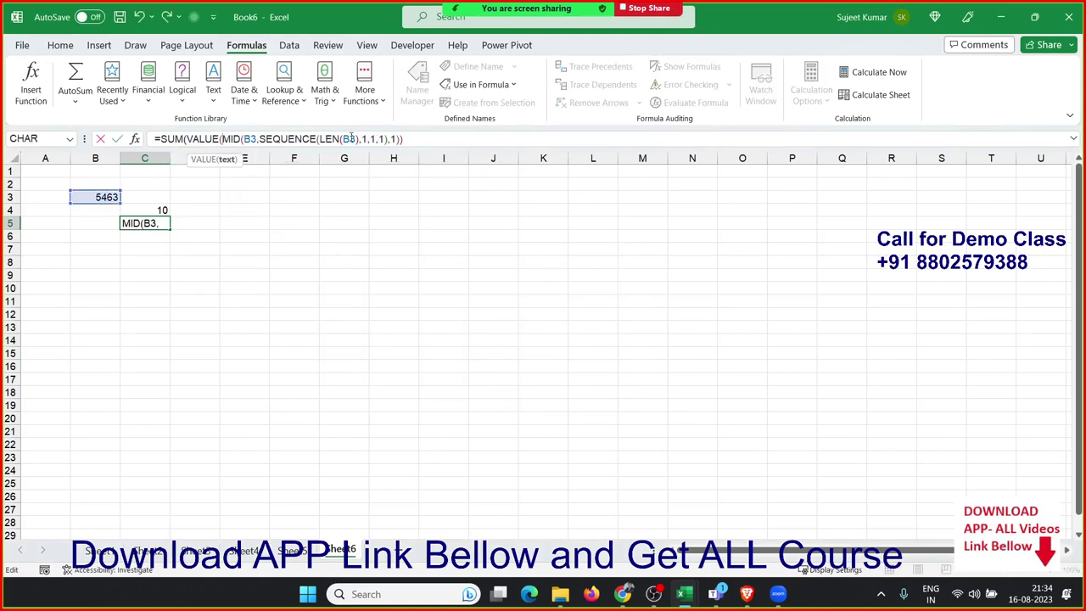
text())
key(Return)
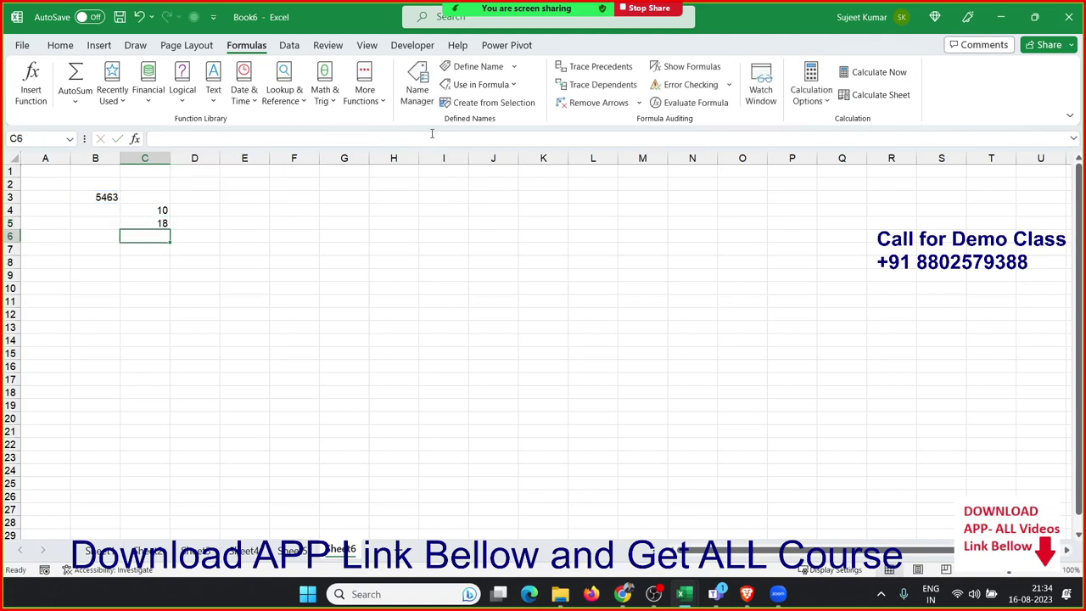
Step: Compare C5's digit-sum result of 18 with C4 and the source number 5463 in B3
key(Up)
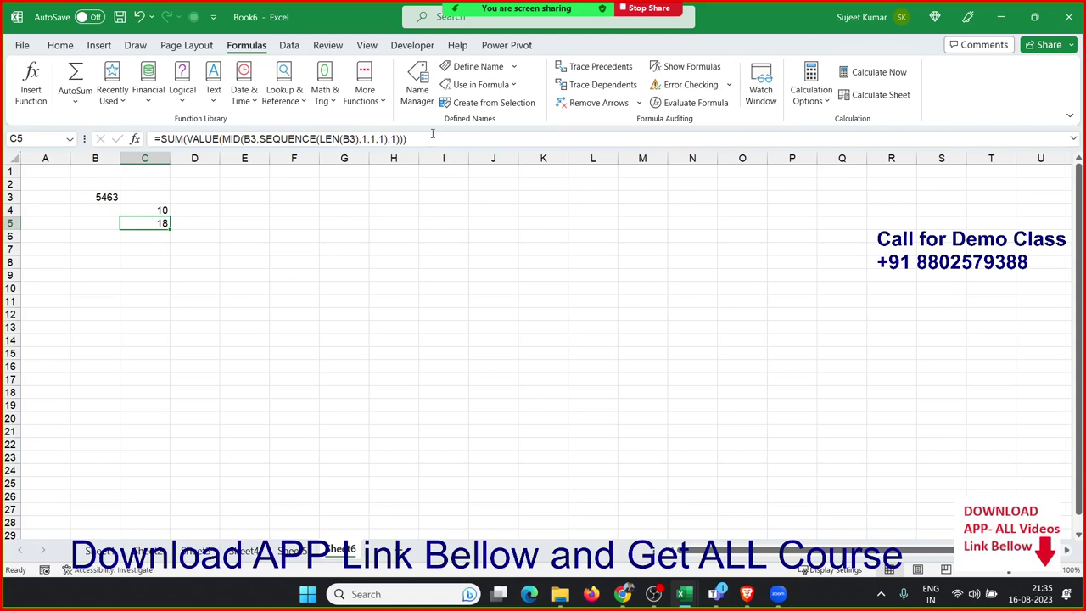
click(163, 210)
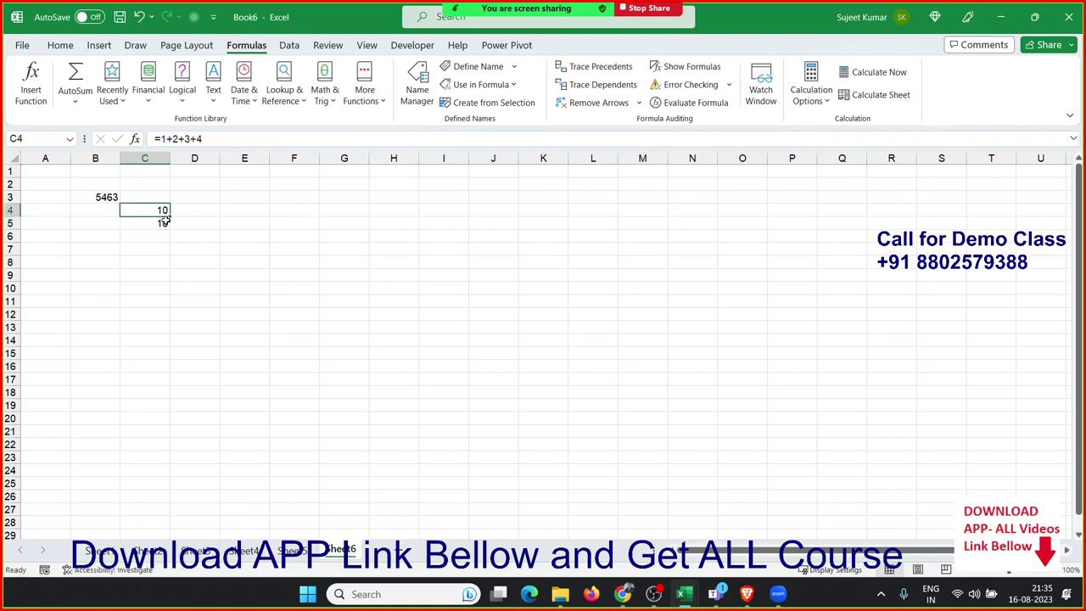
click(163, 223)
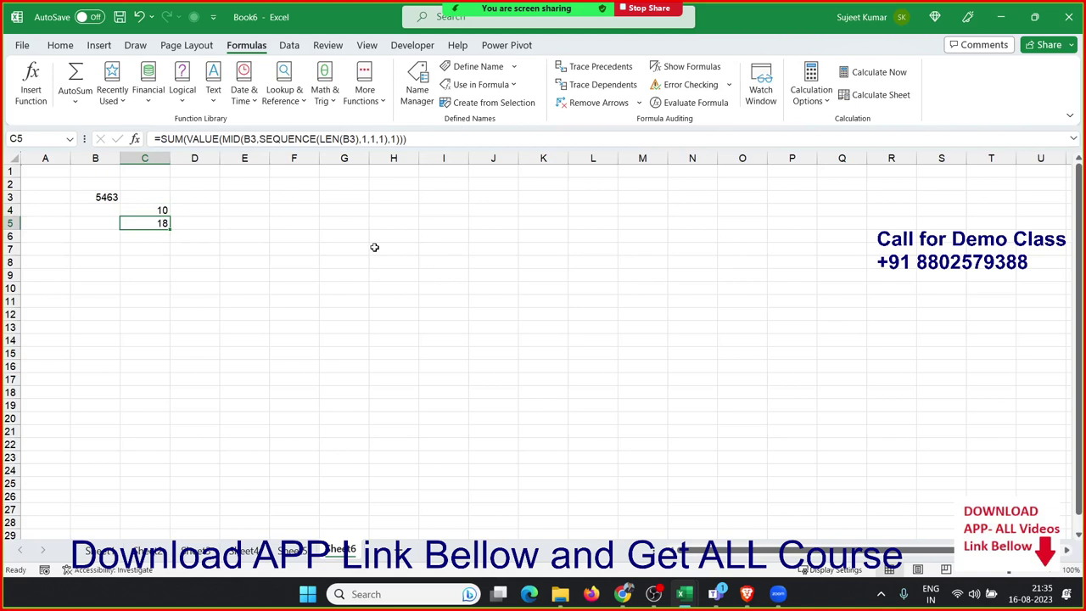
click(110, 197)
click(143, 220)
click(114, 197)
click(129, 221)
Step: On the empty Sheet7, enter a first name in B3
click(389, 550)
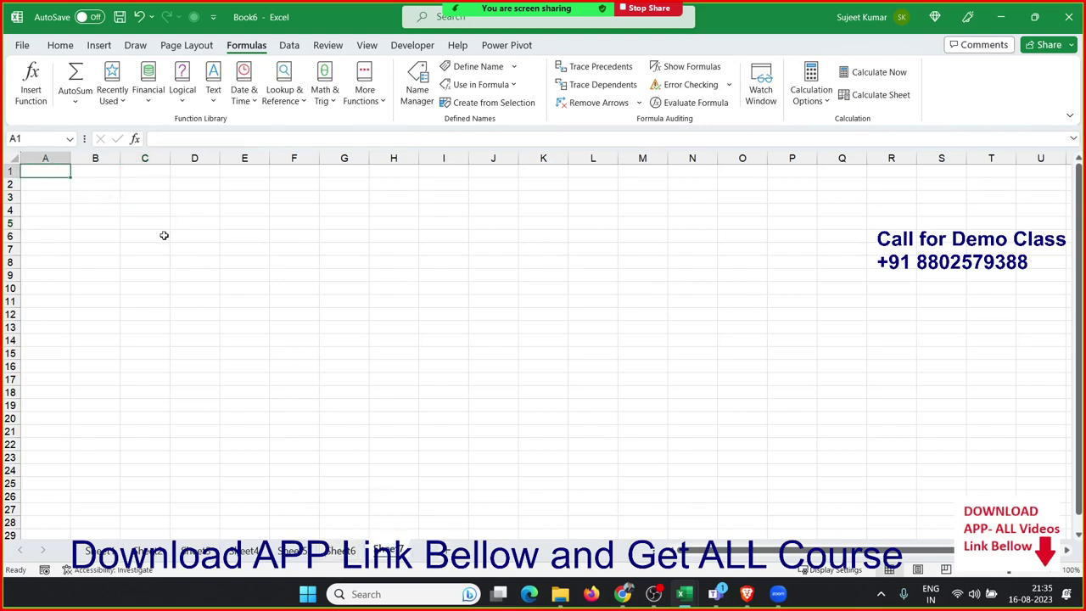
click(113, 202)
text(S)
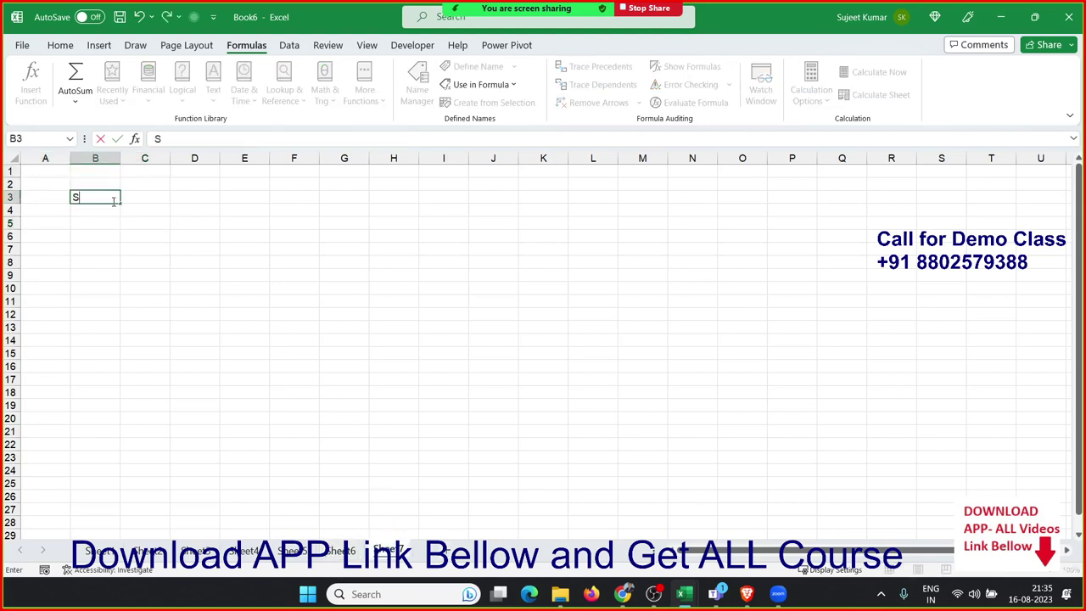
text(ujeet)
key(Tab)
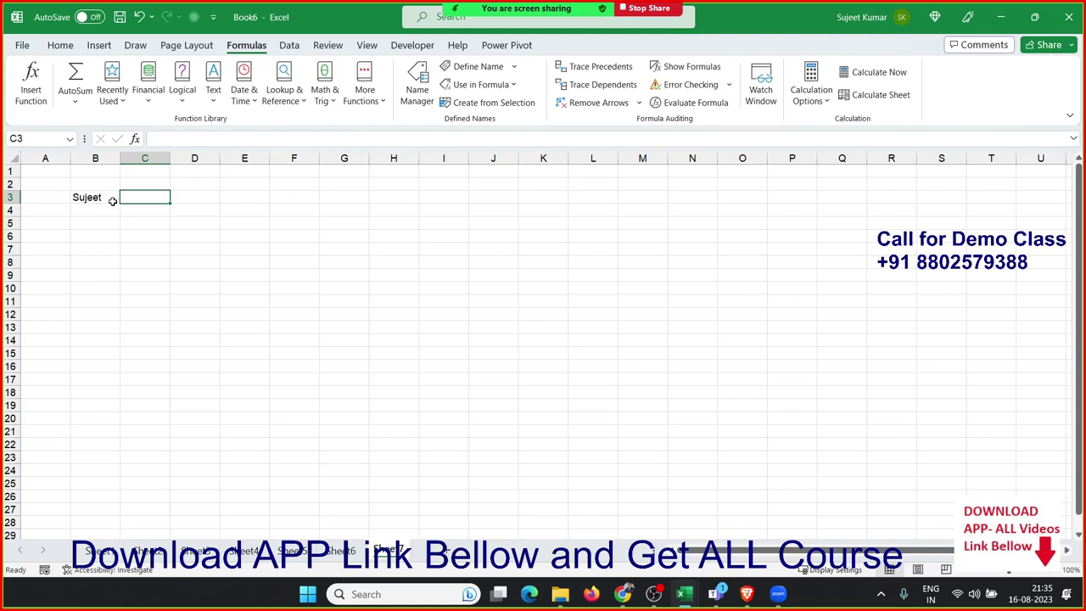
Step: Type the name's hyphen-separated spelling in C3, fix its last letter, then clear C3 for a formula
text(S)
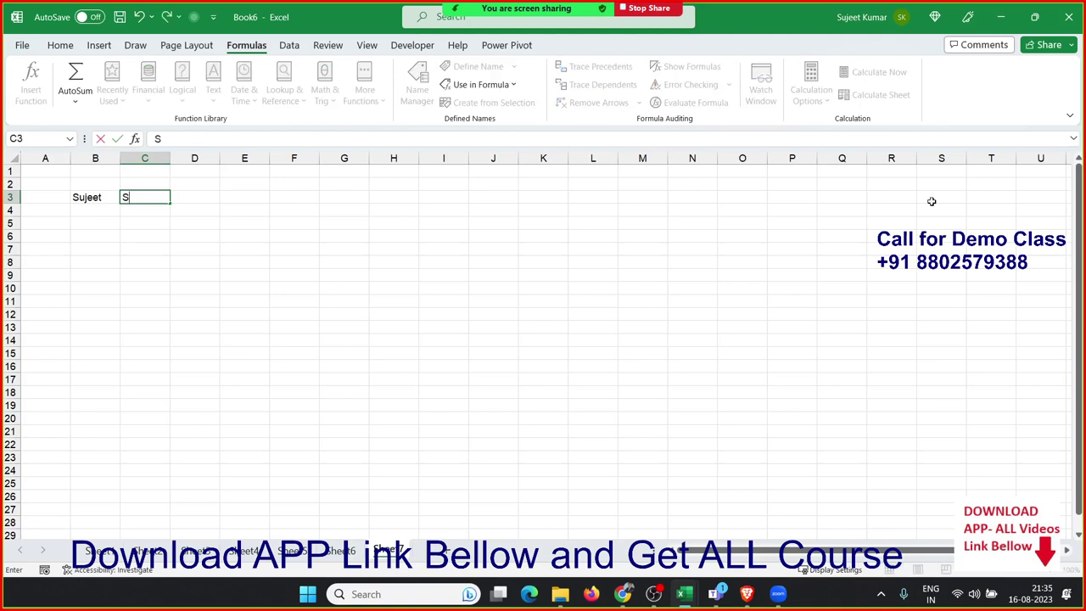
text(-U-)
text(J-)
text(E-E)
text(-F)
key(BackSpace)
text(T)
key(Return)
key(Up)
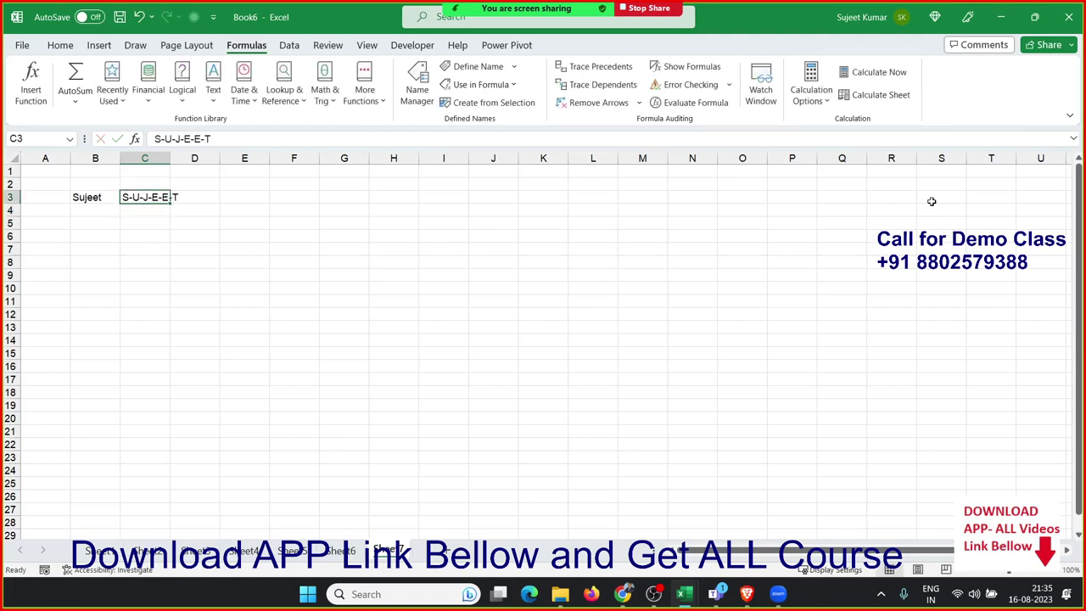
key(Delete)
text(=)
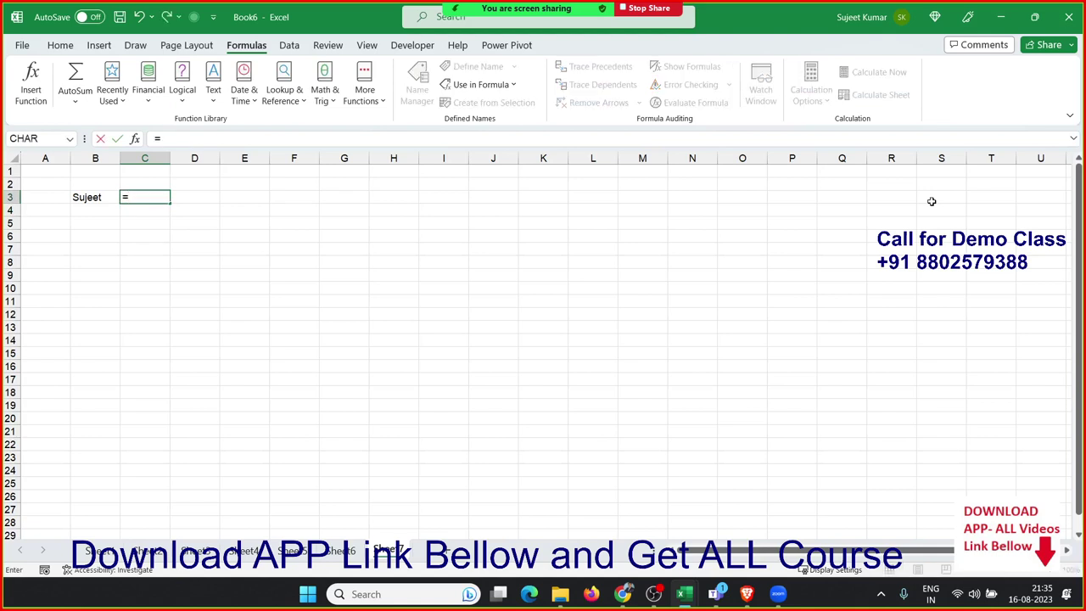
text(te)
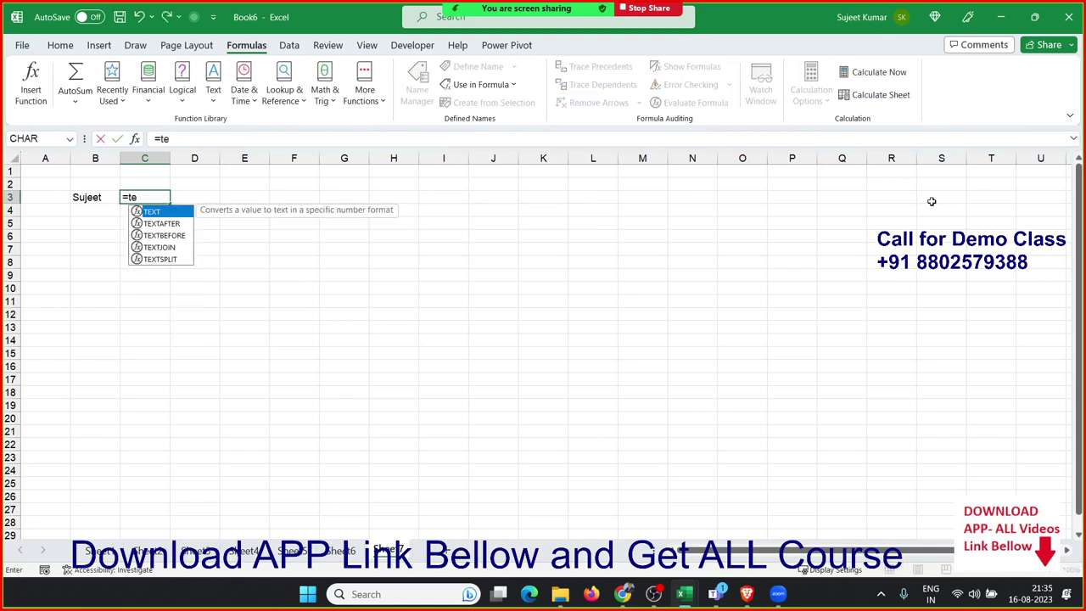
Step: Start C3's formula as TEXTJOIN with "-" delimiter, TRUE, and MID on B3
key(Down)
key(Down)
key(Down)
key(Tab)
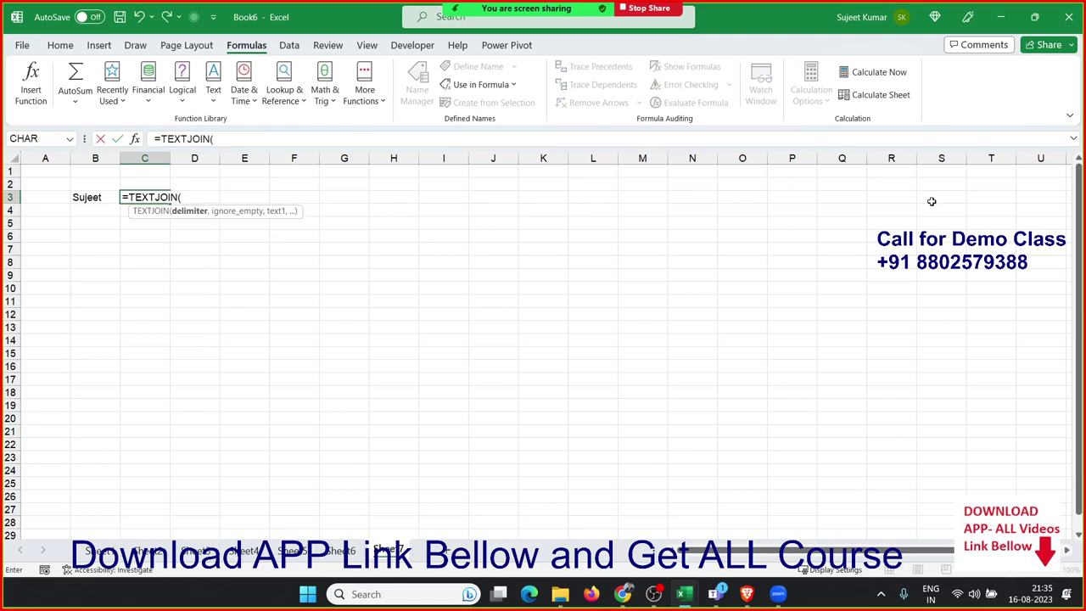
text("-")
text(,)
key(Tab)
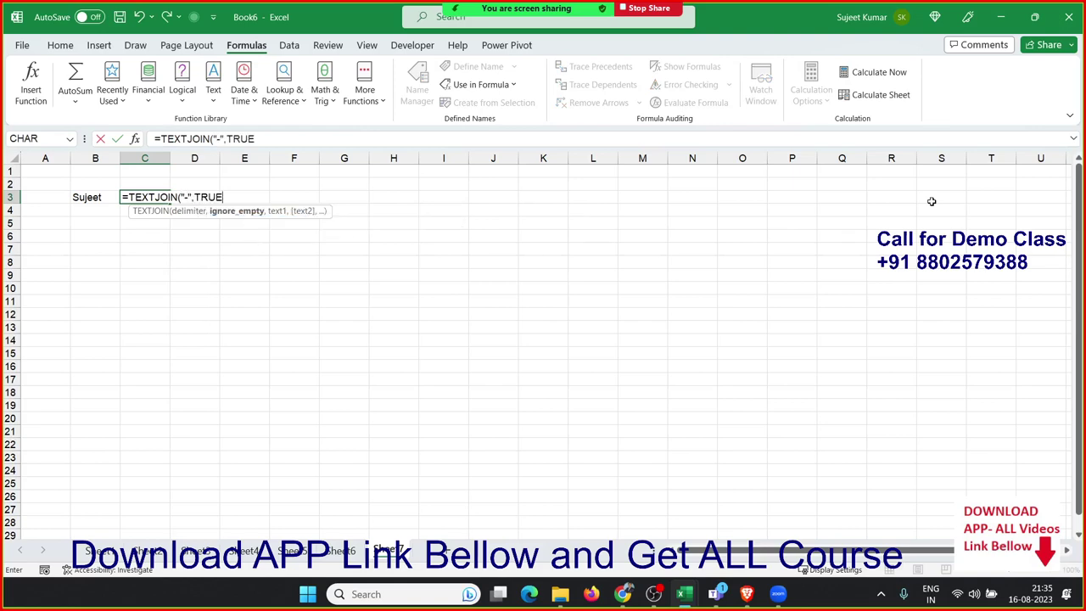
text(,)
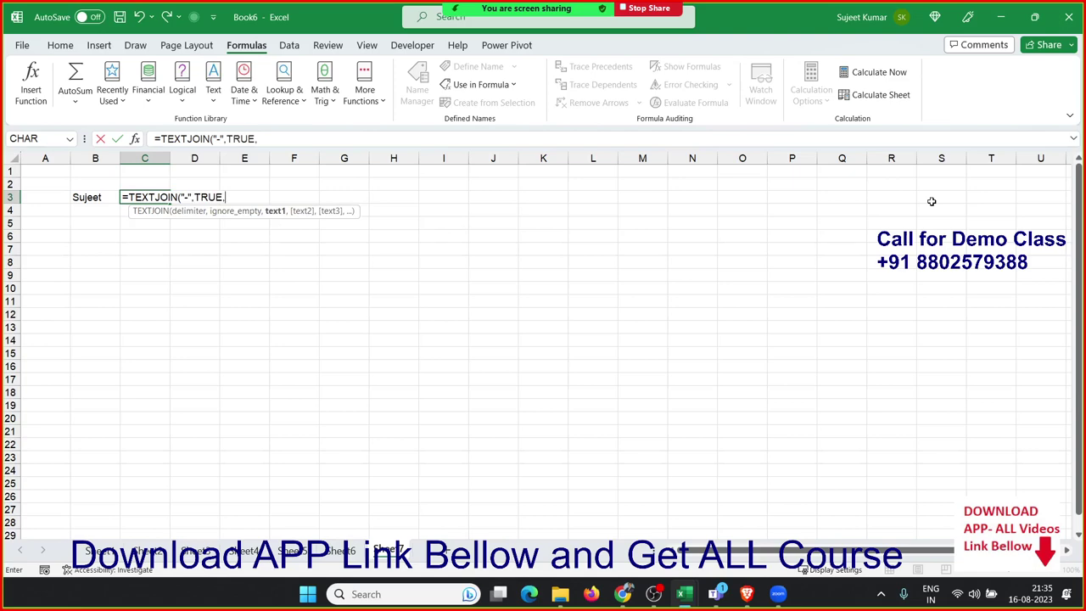
text(mi)
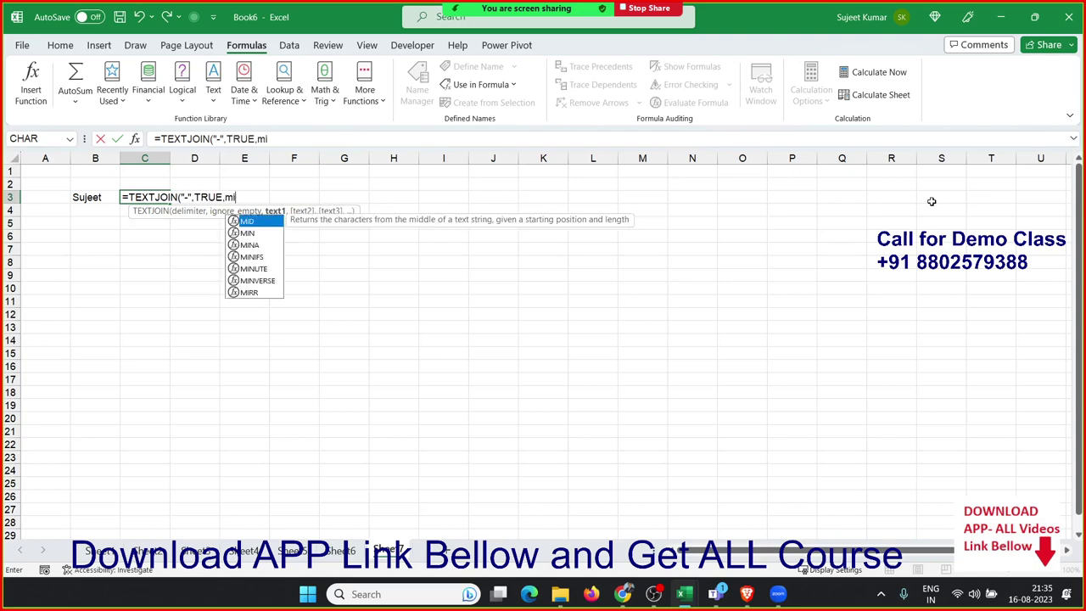
text(d)
key(Tab)
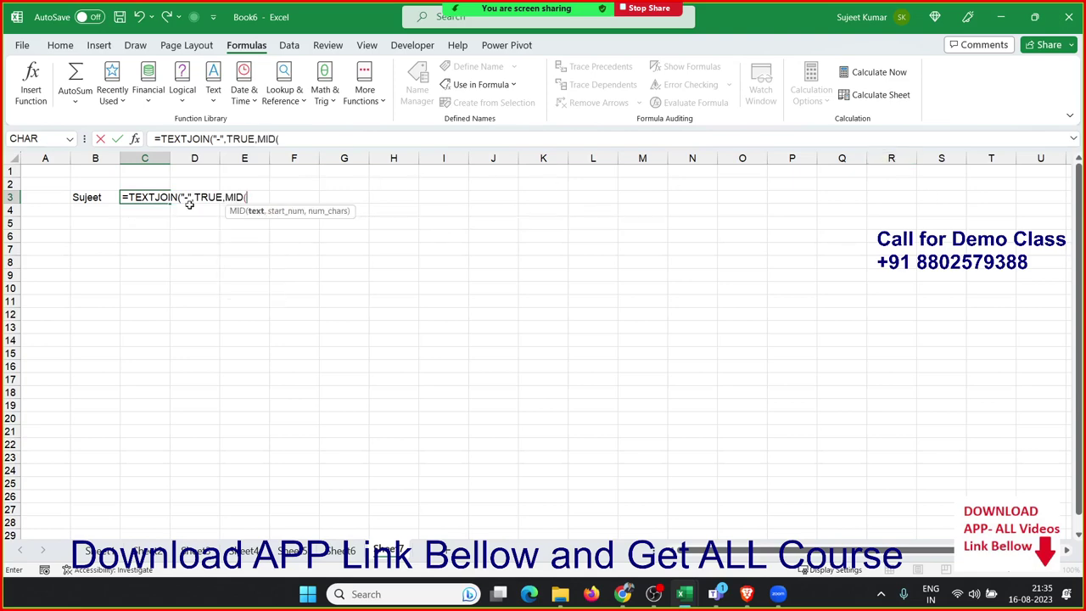
click(106, 197)
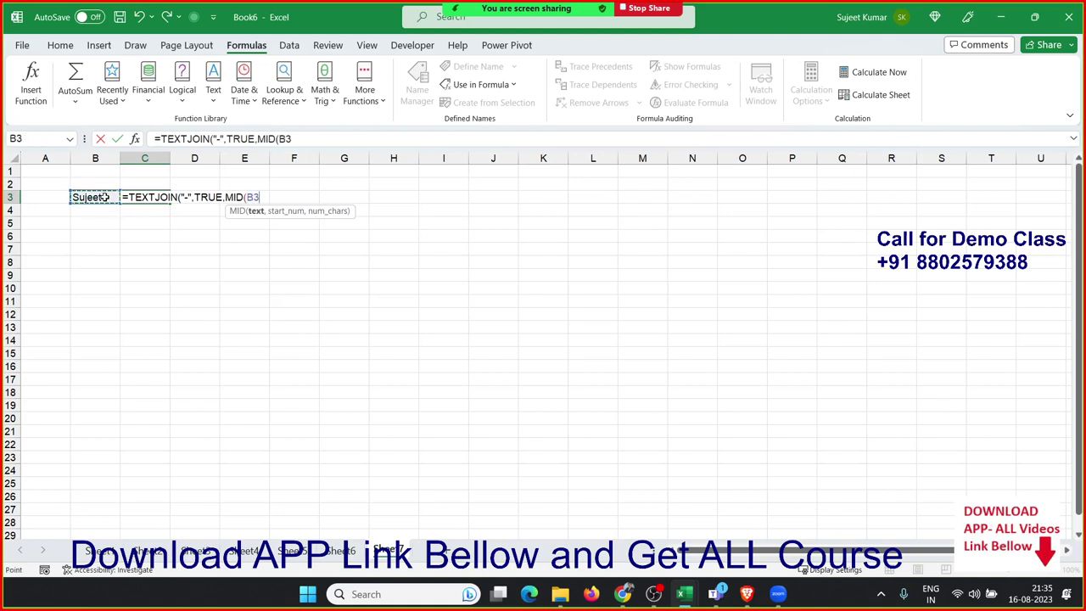
Step: Finish the formula with SEQUENCE(LEN(B3),1,1,1) and length 1, then commit it in C3
text(,)
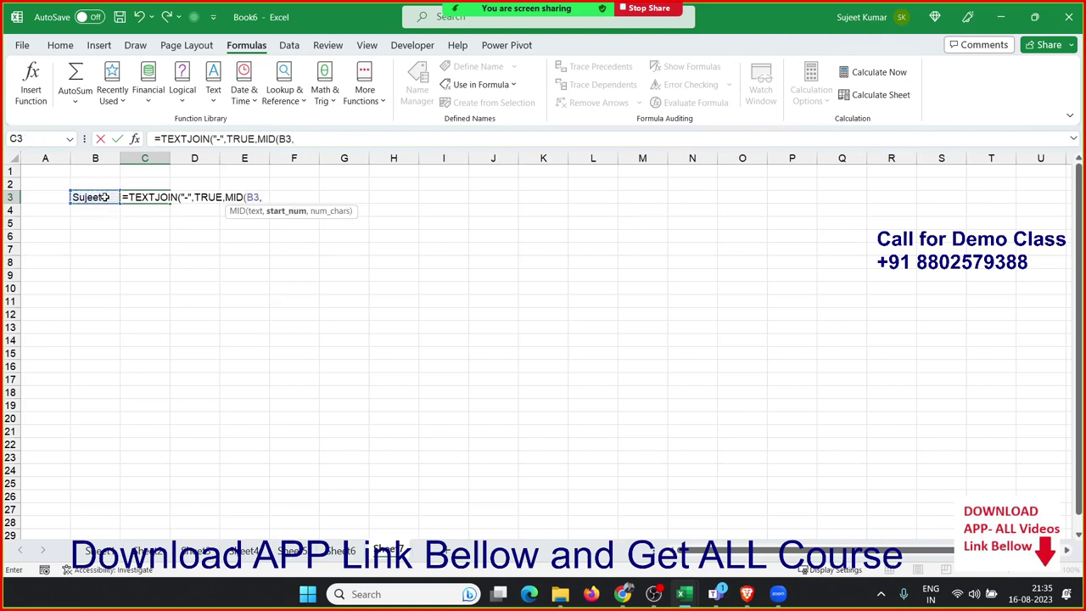
text(se)
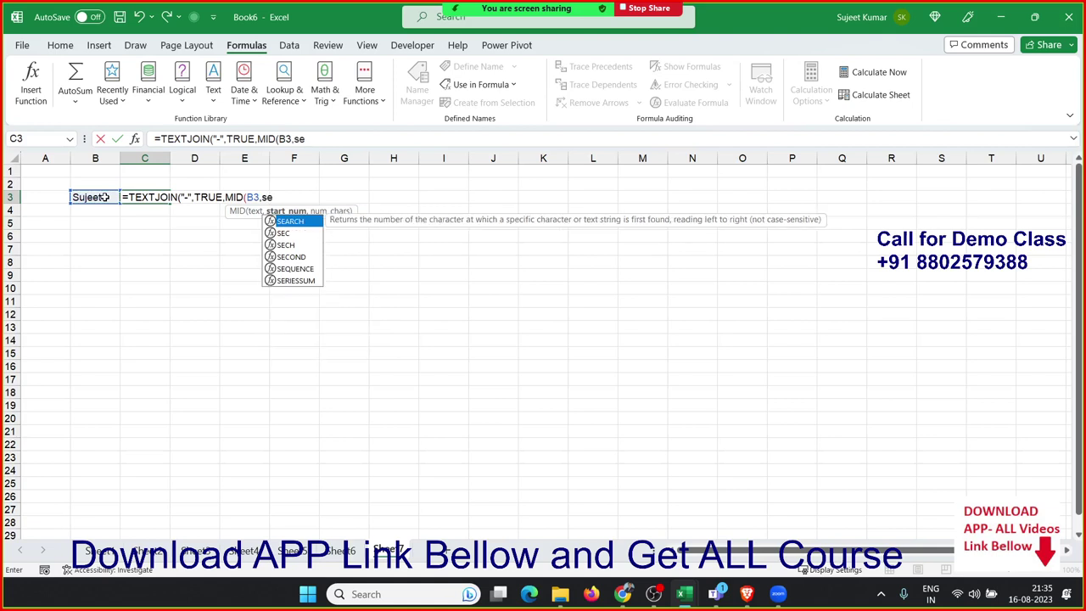
text(q)
key(Tab)
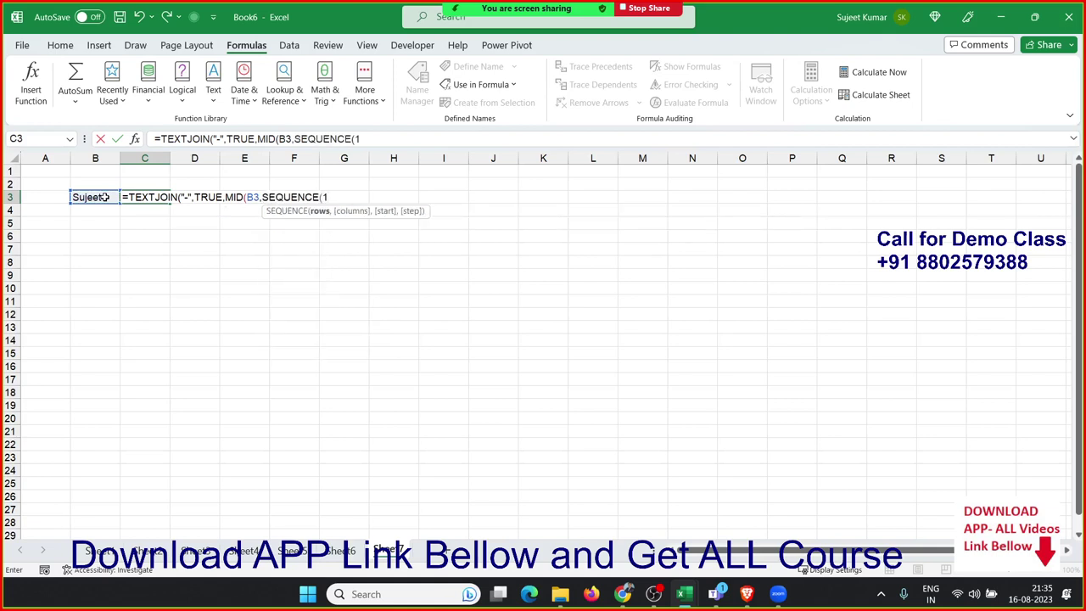
text(len)
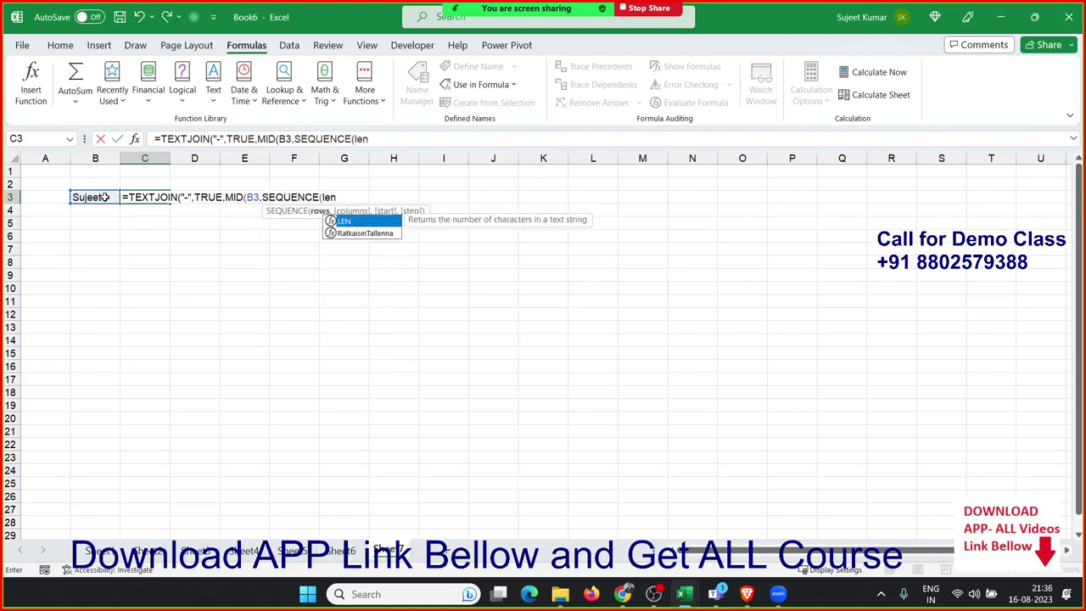
key(Tab)
click(77, 197)
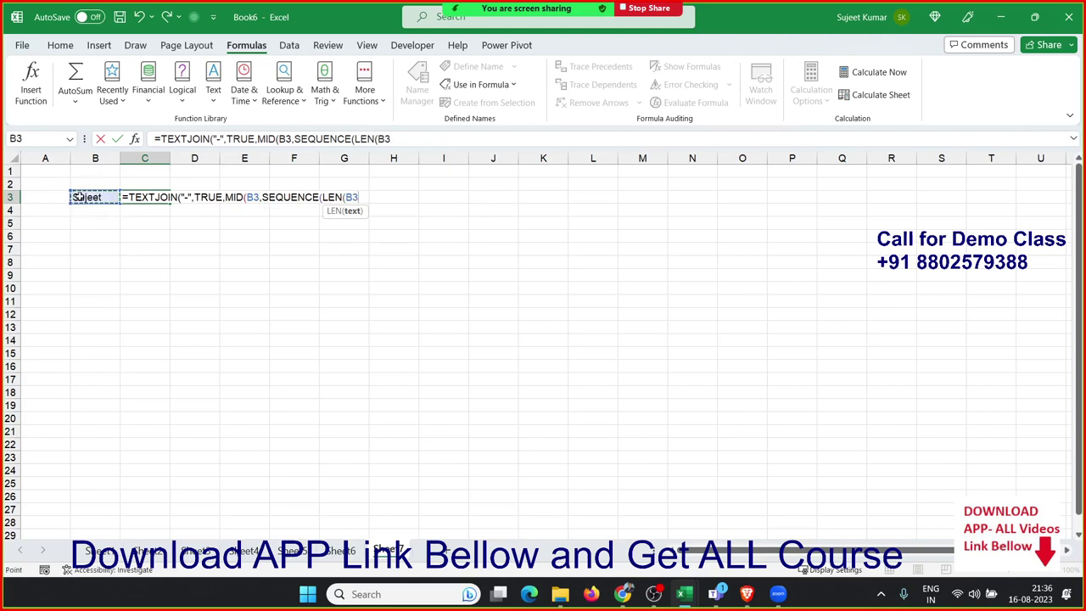
text())
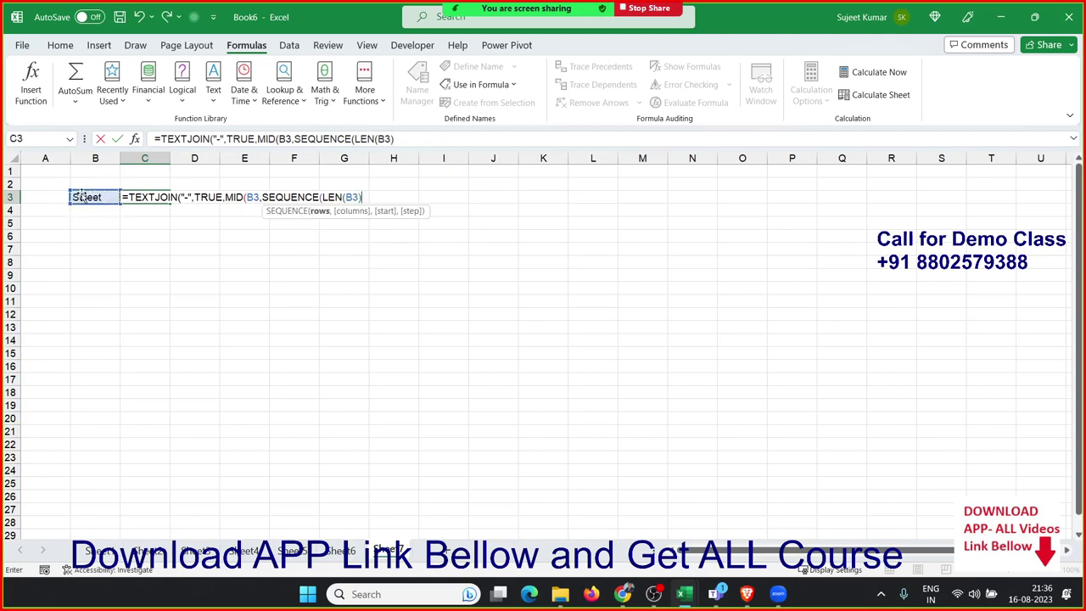
text(,1)
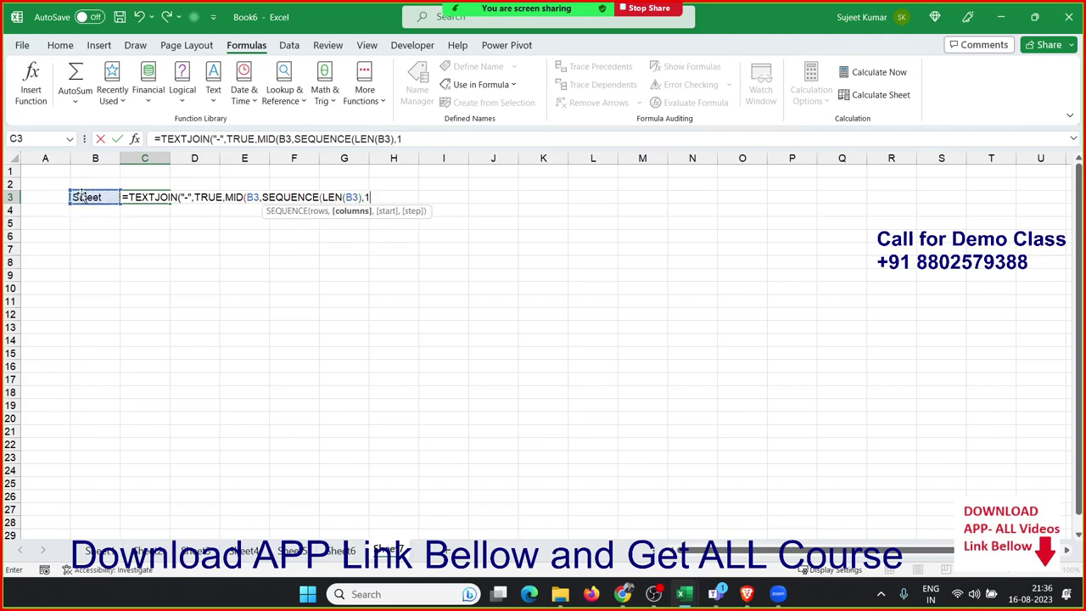
text(,1,1)
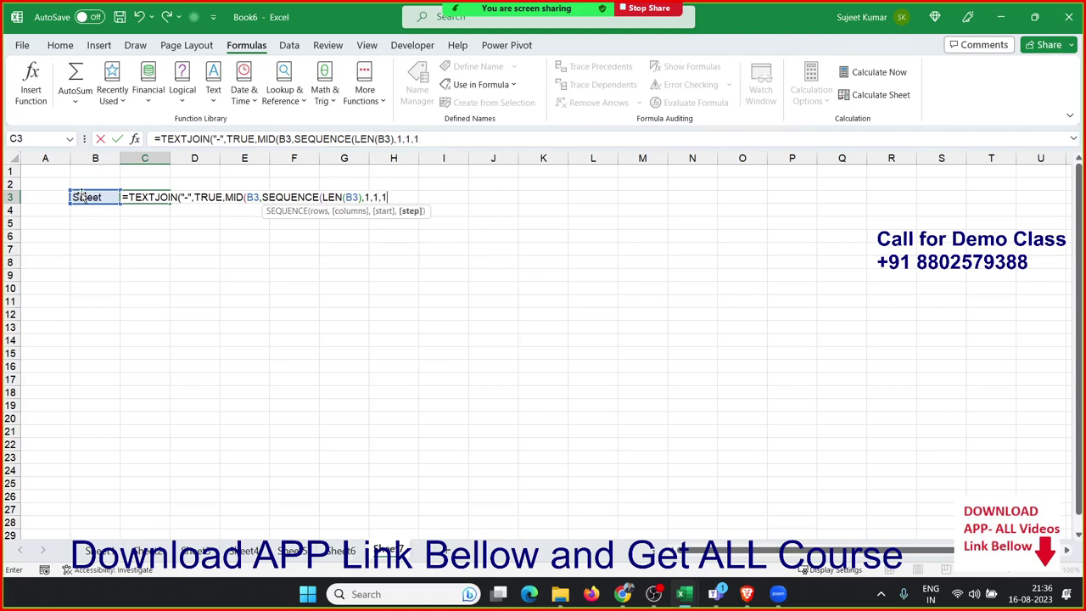
text(),)
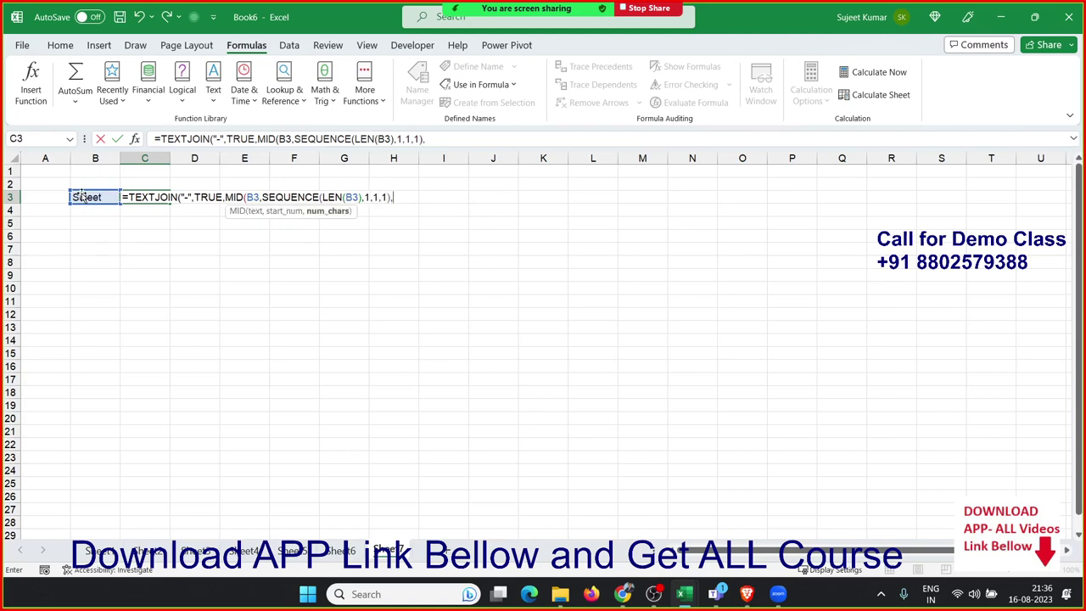
text(1))
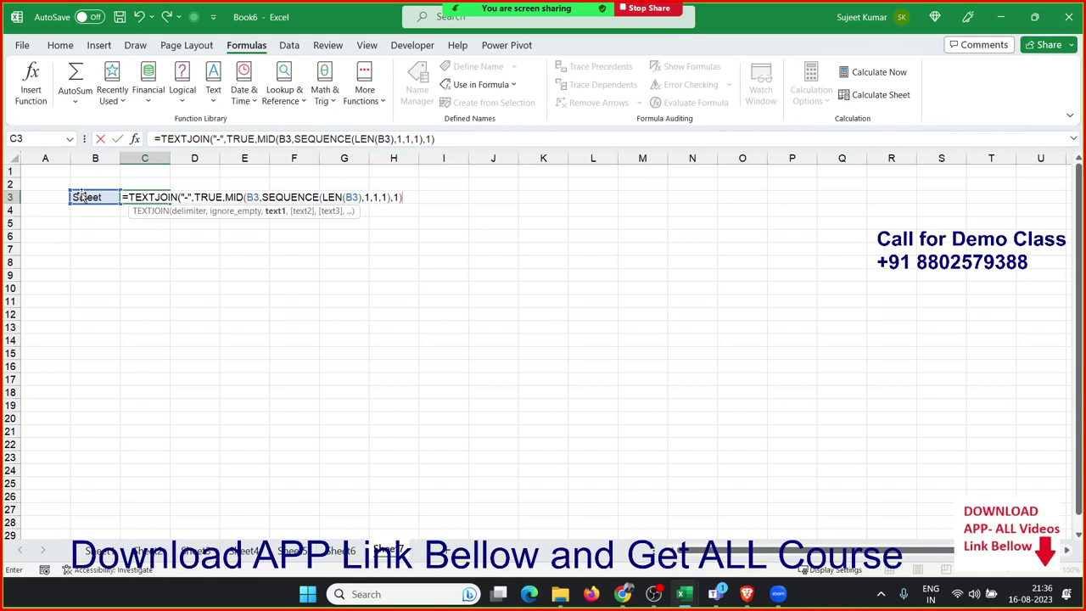
key(Return)
key(Return)
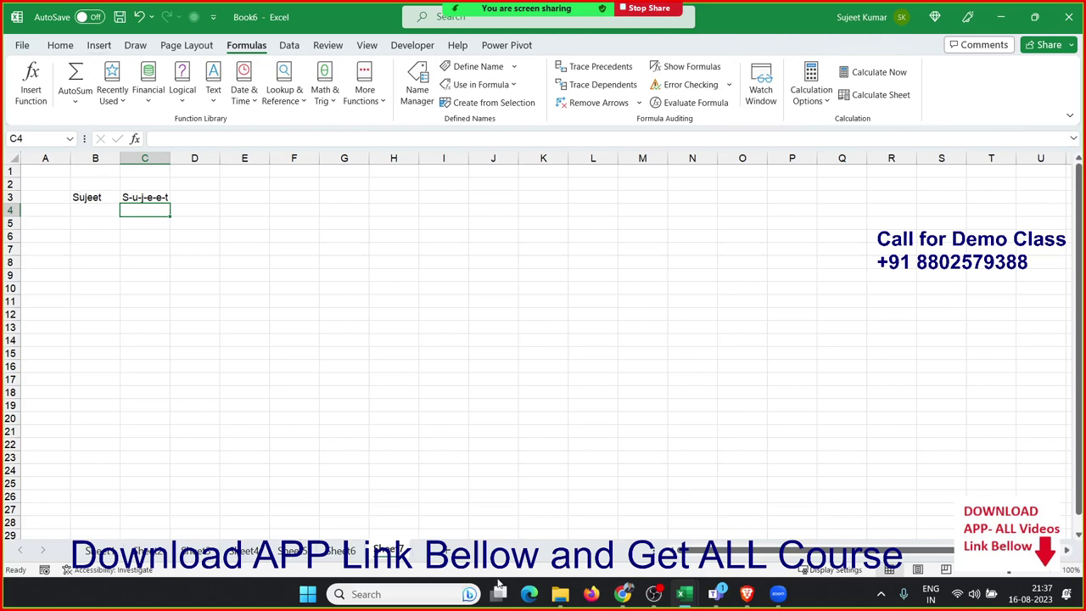
Step: Add a new blank Sheet8 after Sheet7
click(458, 560)
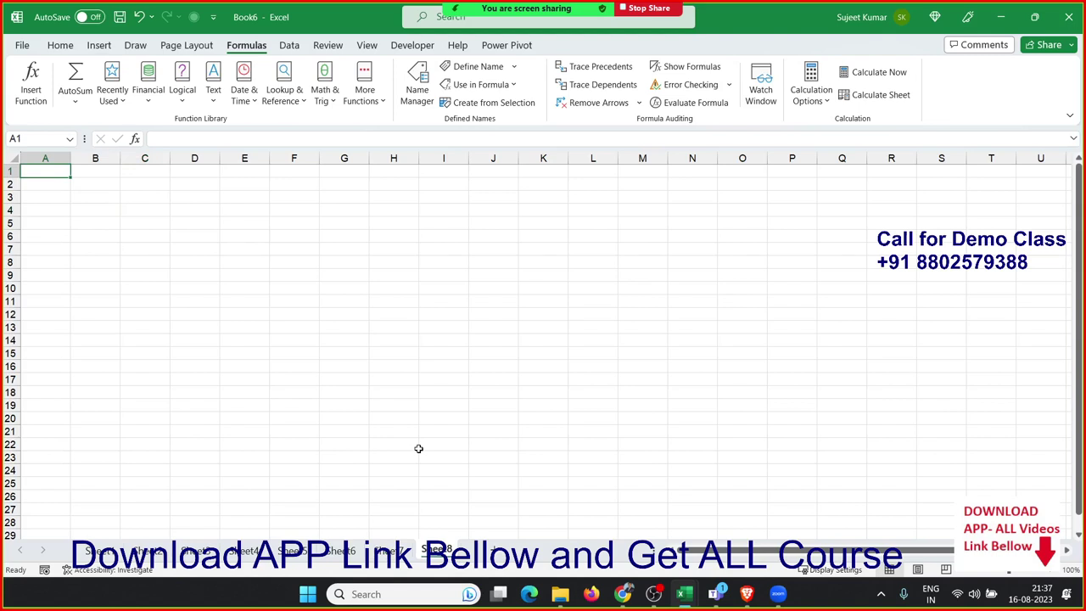
Step: Enter the date 01-Jan in A2 and a From: payer line in B3
key(Right)
key(Right)
key(Down)
key(Down)
key(Left)
key(Left)
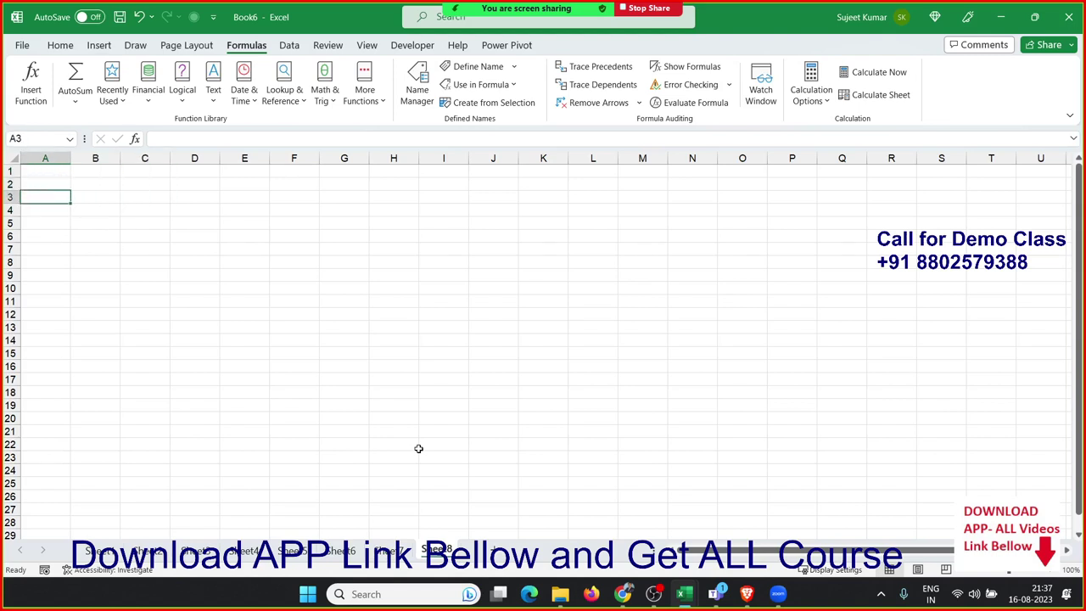
key(Up)
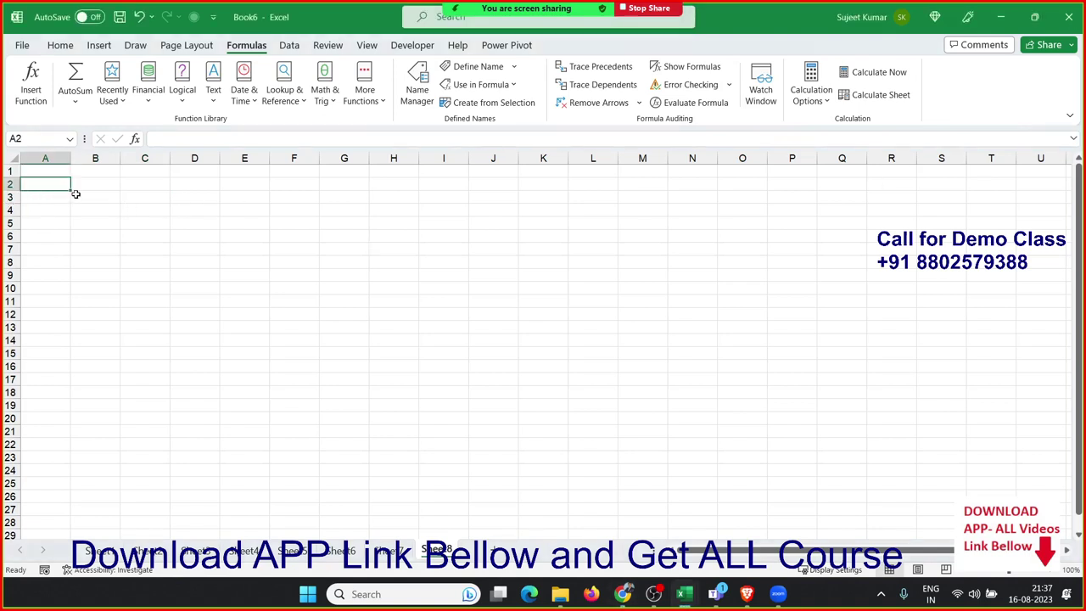
text(1)
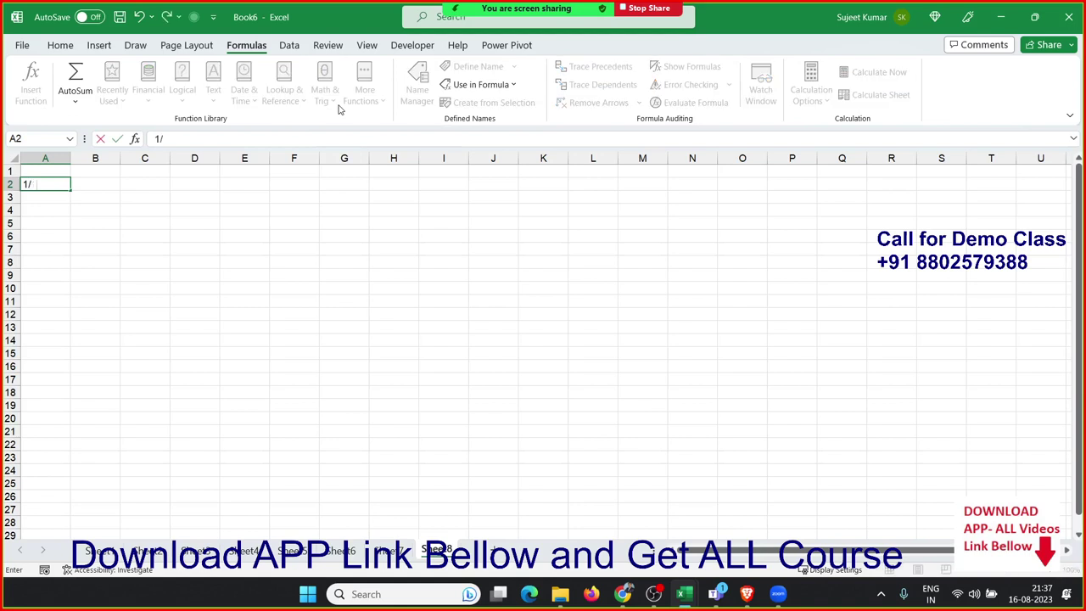
text(/1)
key(Tab)
key(Left)
key(Right)
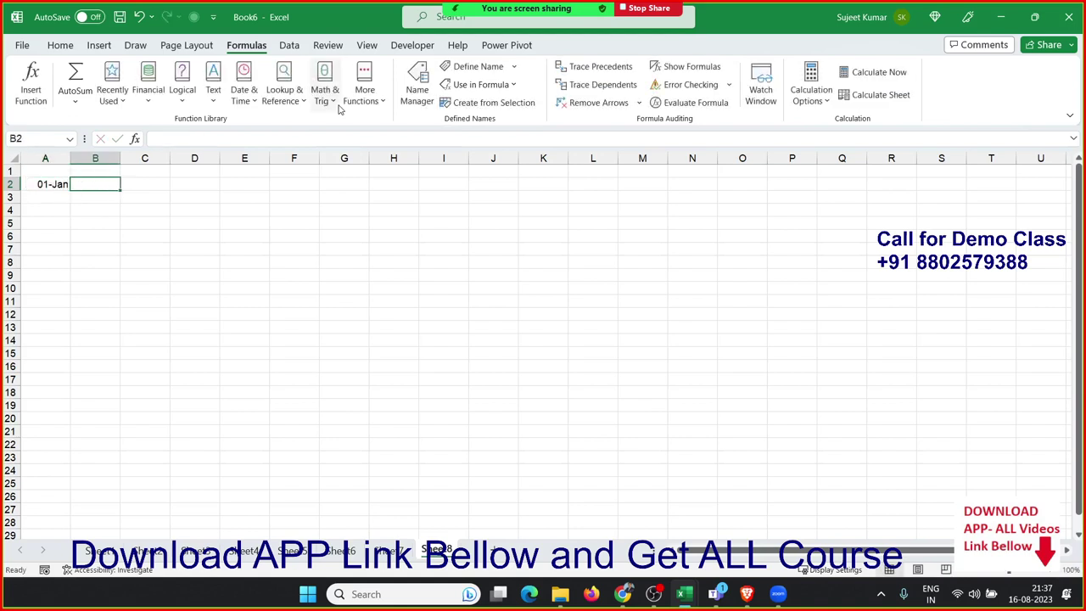
key(Down)
text(Fr)
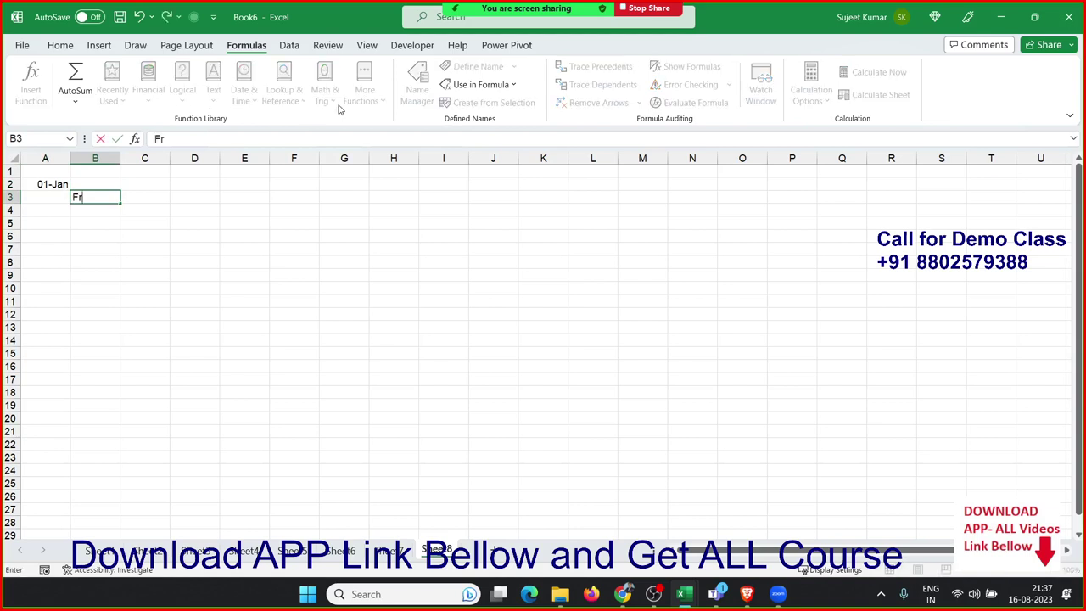
text(om:)
text(Suj)
text(eet)
key(Tab)
Step: Set the payment mode in C2 to Chq, replacing the first A/c entry
key(Up)
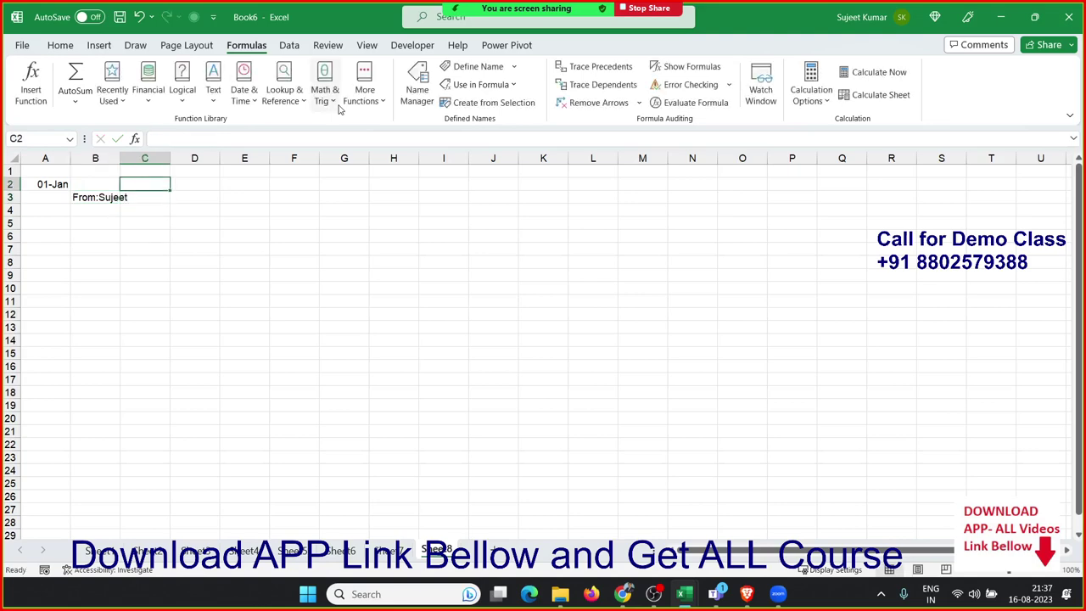
text(A/c)
key(Tab)
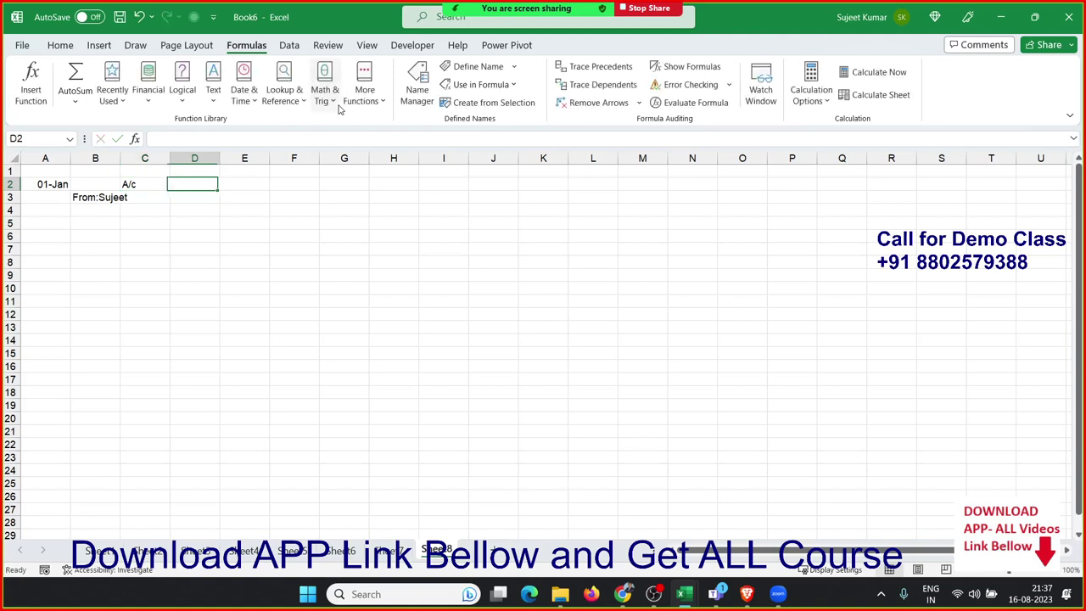
key(Left)
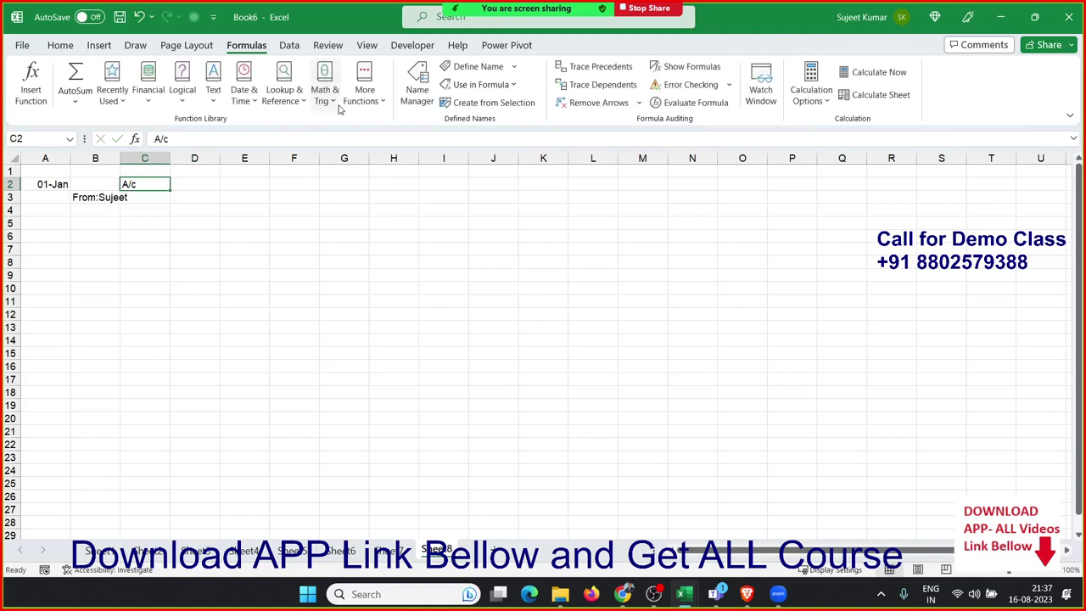
text(Chq)
key(Tab)
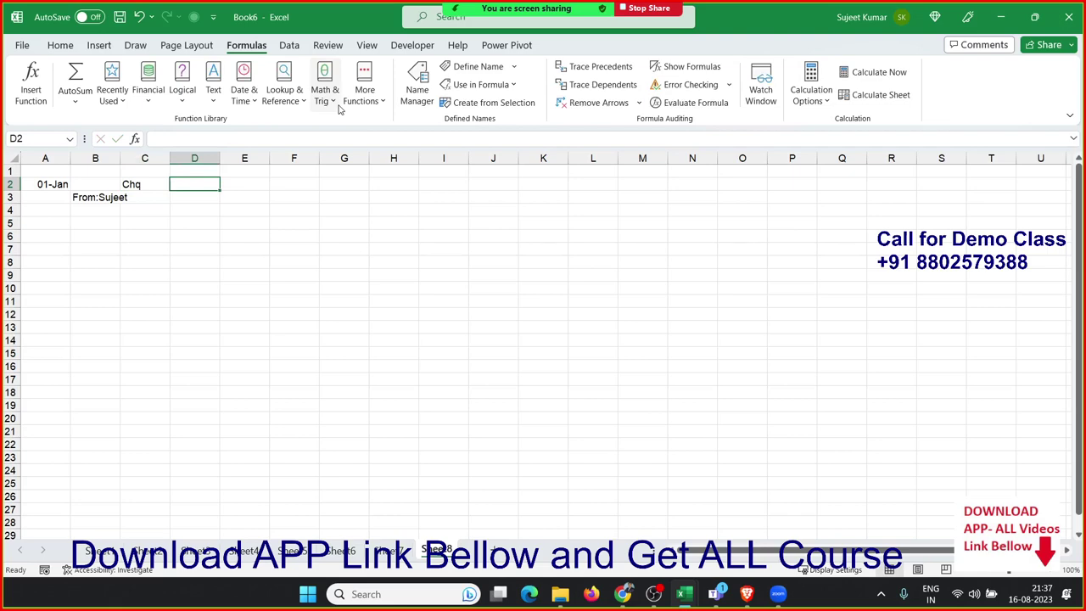
Step: Enter cheque number 78542 in D2, amount 5000 in E2, and bank HDFC in F3
text(78542)
key(Tab)
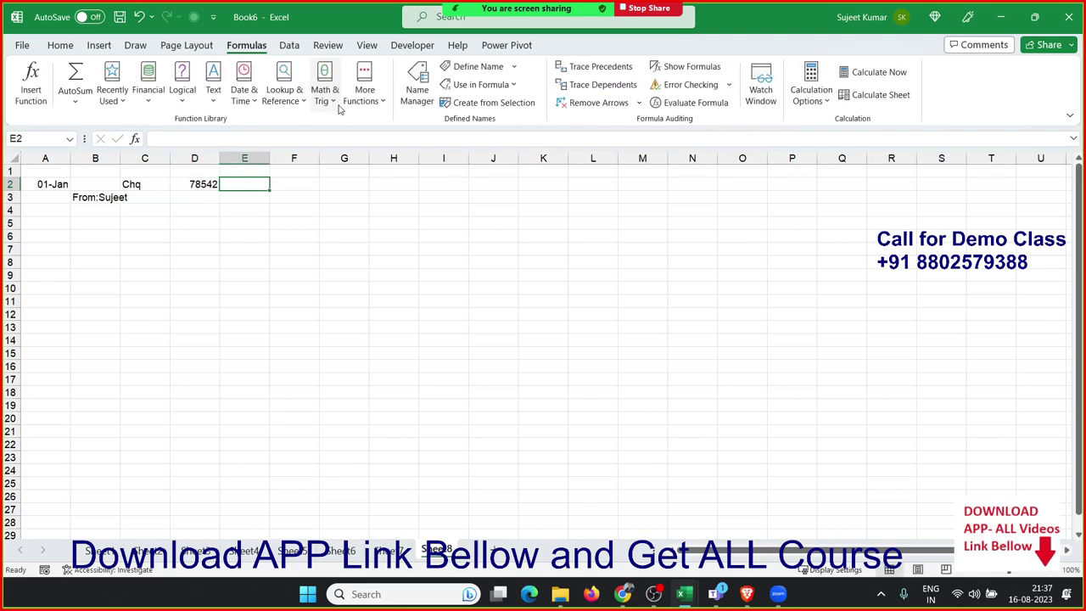
text(5000)
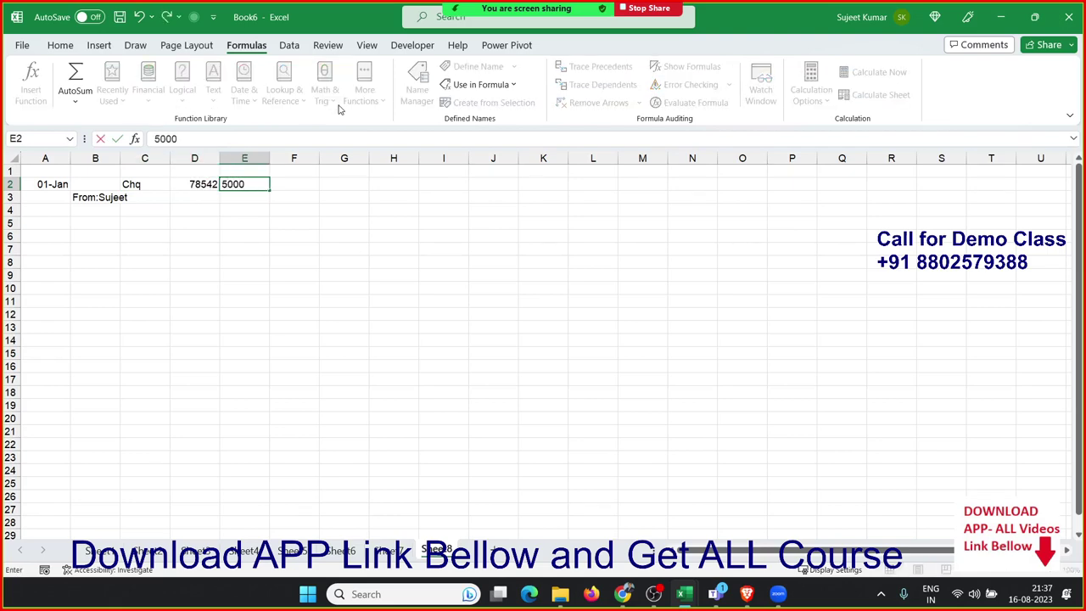
key(Tab)
key(Left)
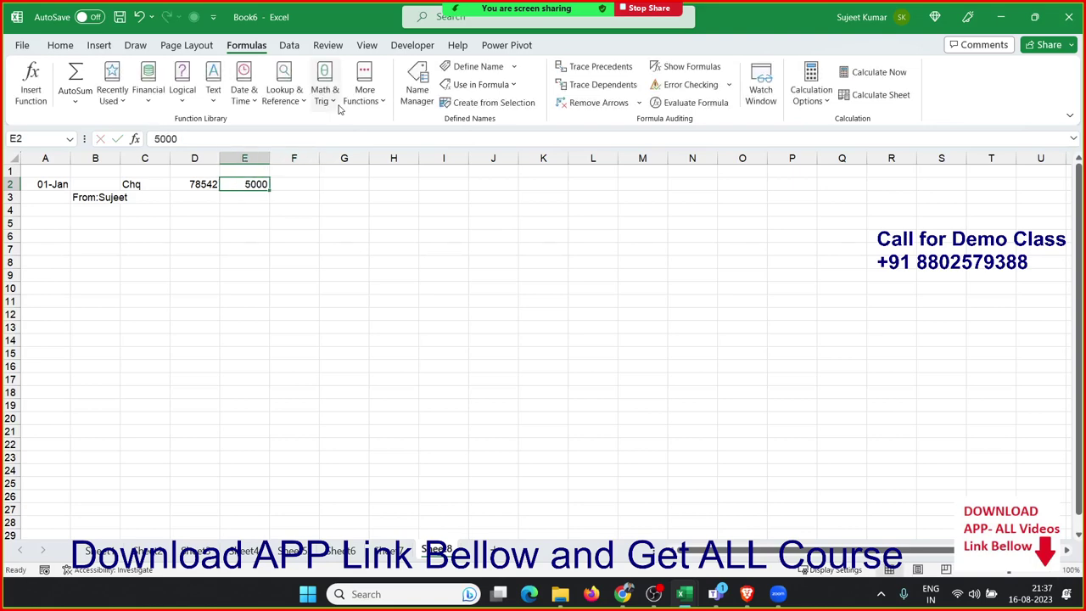
key(Right)
key(Down)
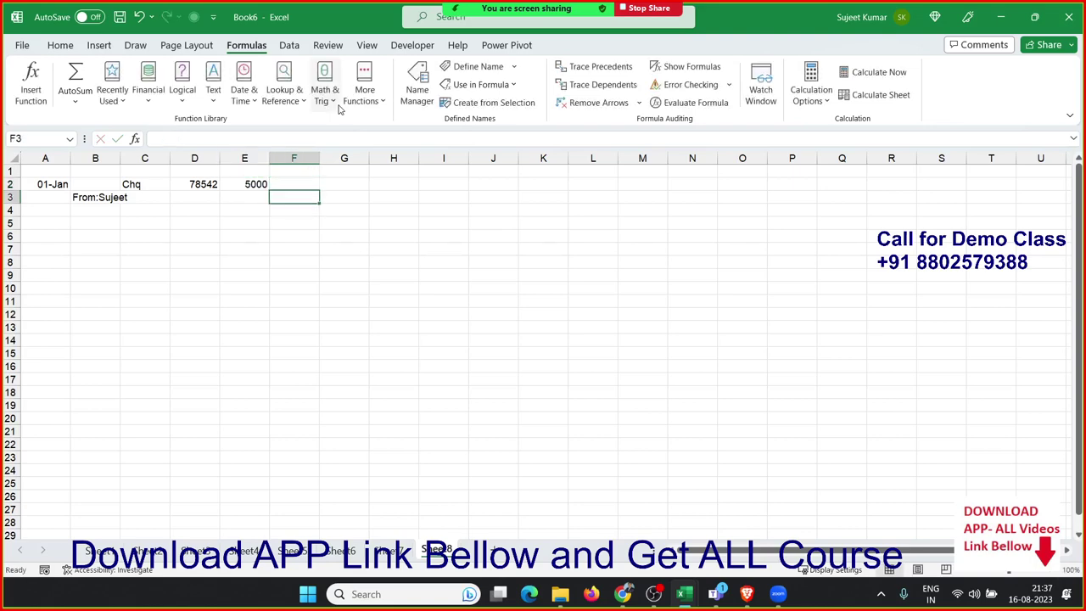
text(HDFC)
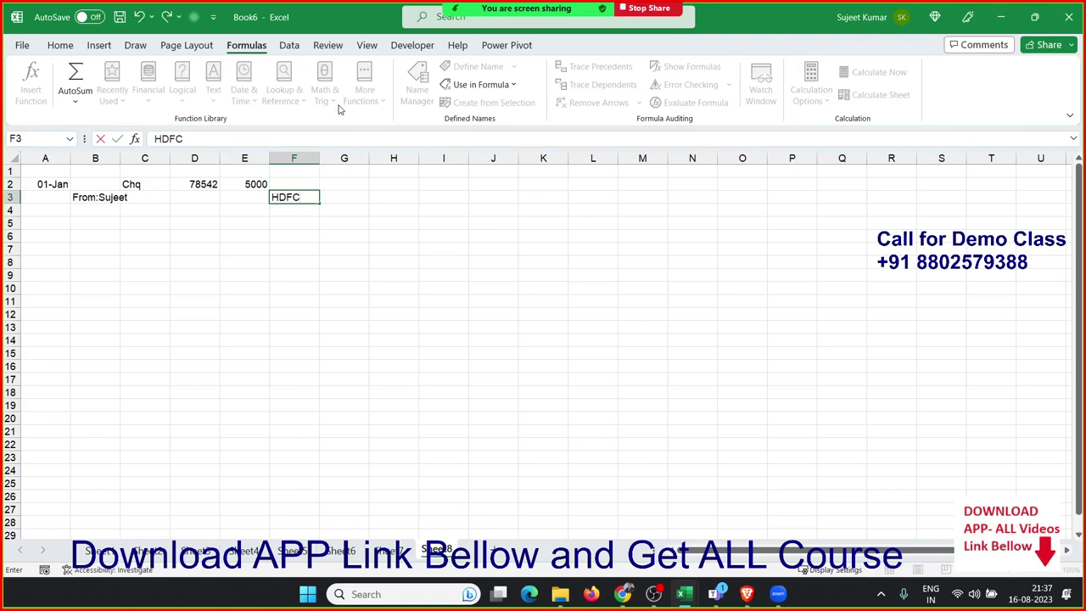
key(Return)
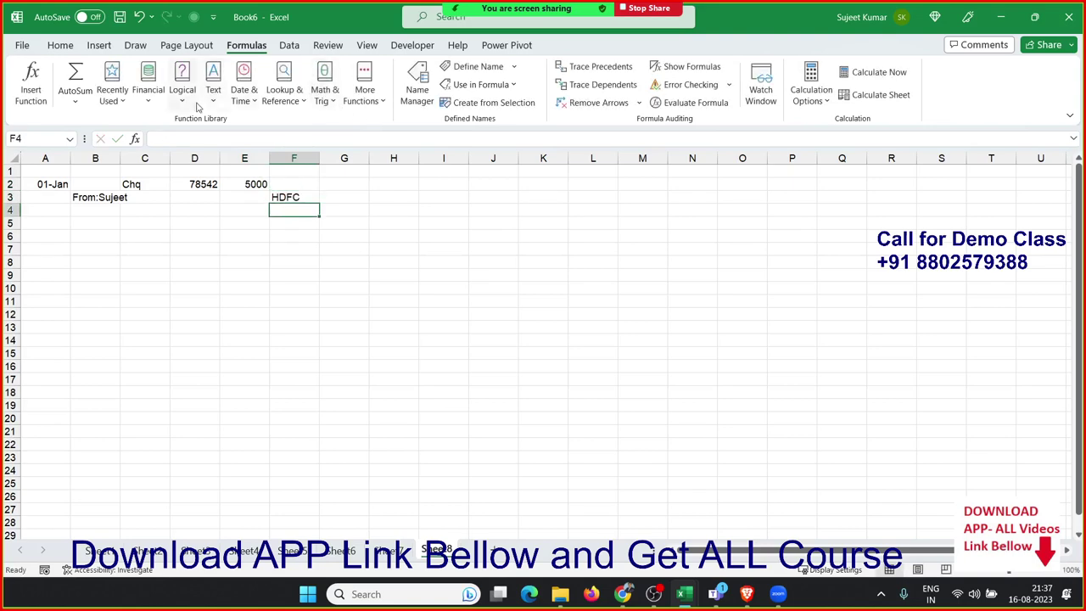
Step: Copy the A2:F3 entry block and paste it at A10, A16, A21, A28 and A39
mouse_move(42, 183)
mouse_down()
mouse_move(326, 219)
mouse_move(301, 198)
mouse_up()
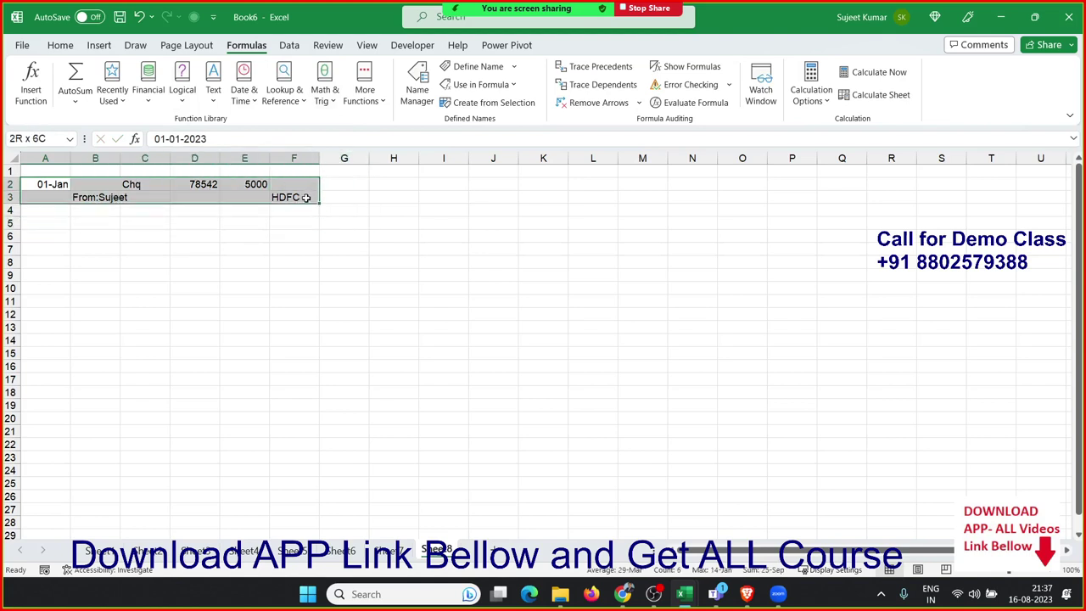
key(ctrl+c)
click(50, 285)
key(ctrl+v)
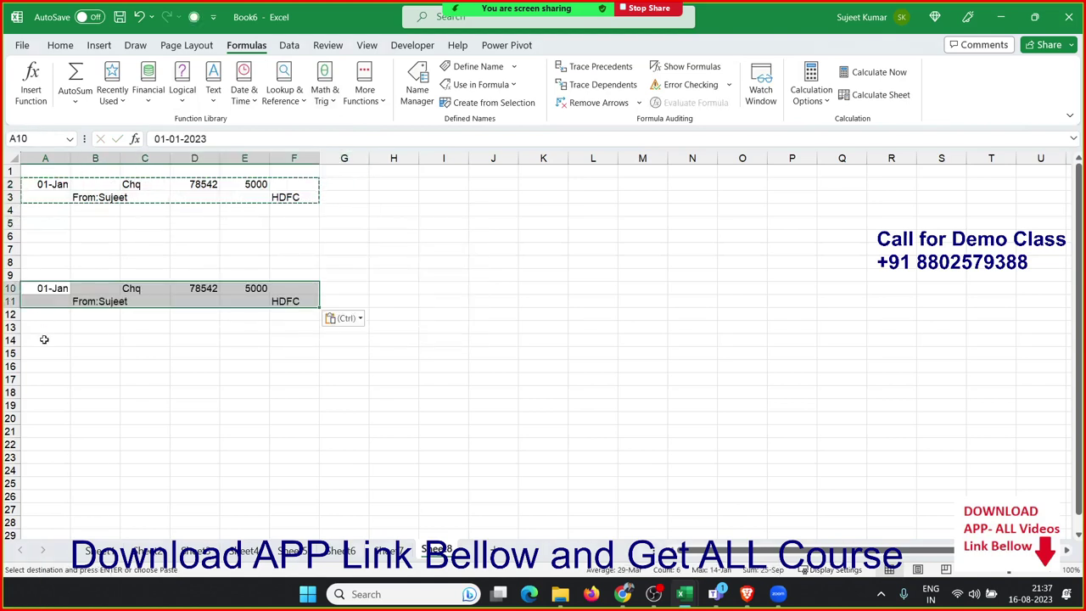
click(45, 366)
key(ctrl+v)
click(45, 430)
key(ctrl+v)
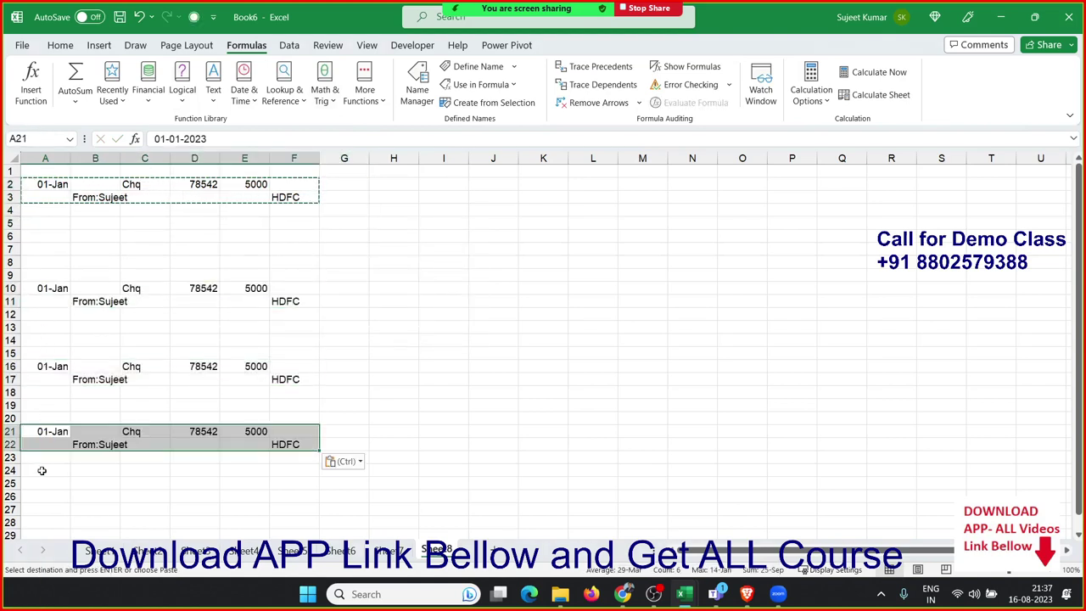
scroll(41, 470, down, 2)
click(42, 469)
key(ctrl+v)
scroll(42, 469, down, 4)
click(41, 458)
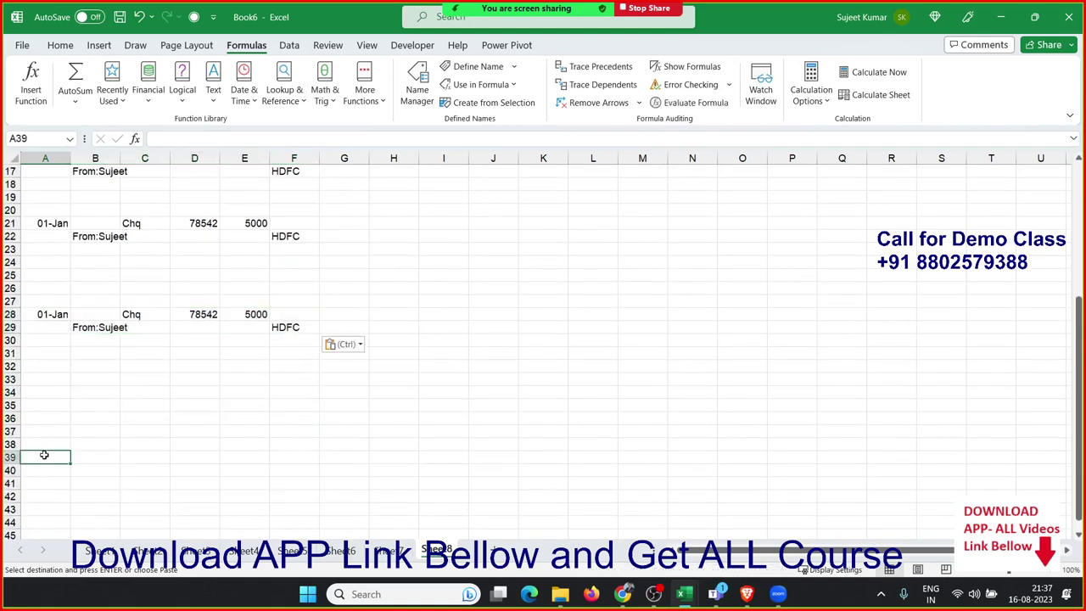
key(ctrl+v)
scroll(51, 407, up, 5)
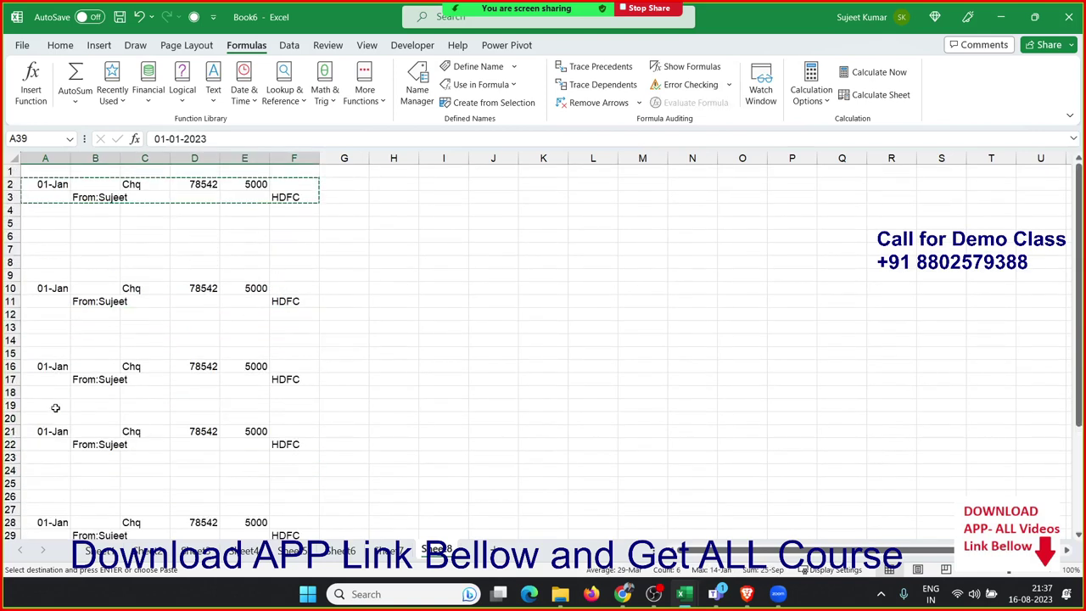
Step: Change the copied dates to 02-Jan in A10 and 01-Oct in A16
click(47, 288)
text(2/1)
key(Return)
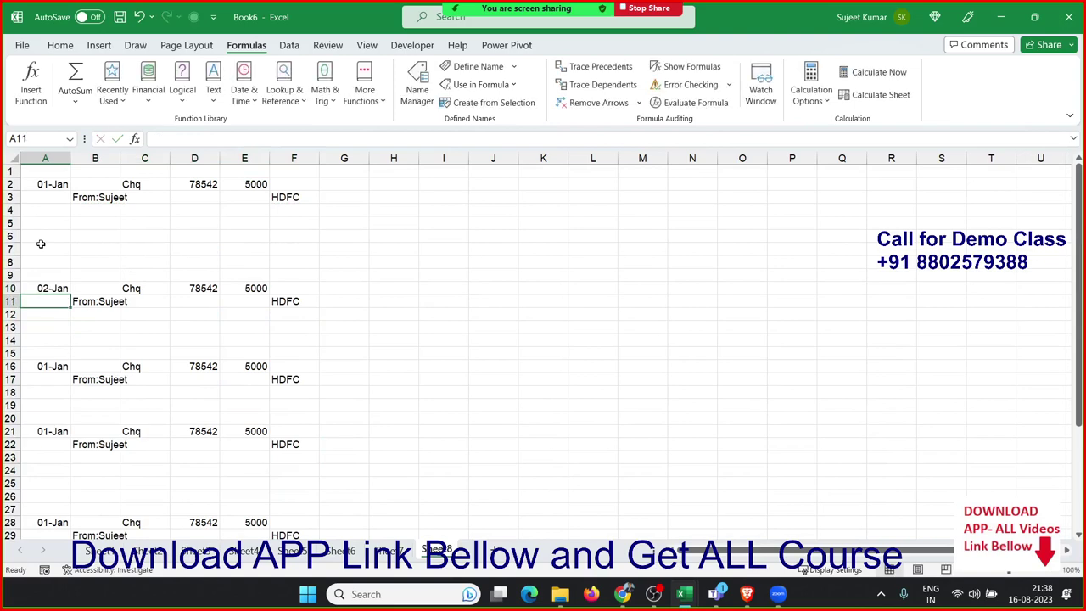
click(45, 366)
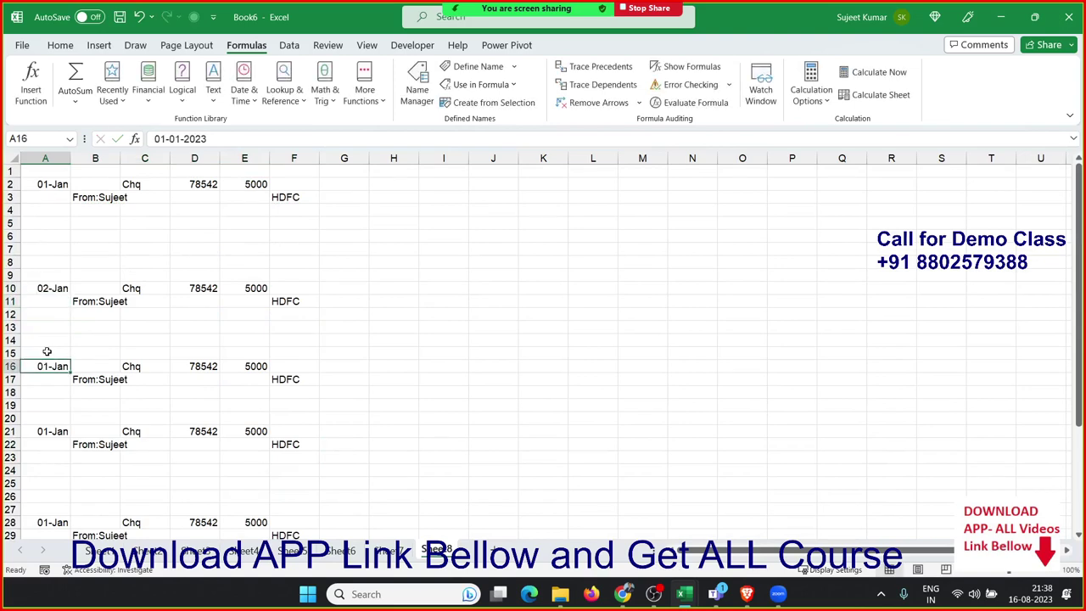
text(1/10)
key(Return)
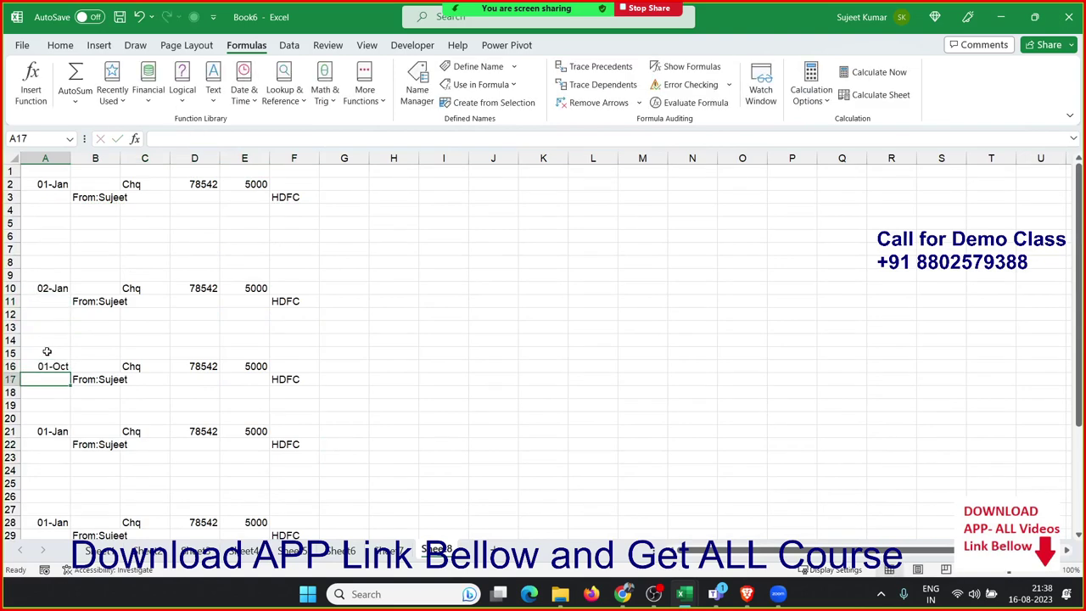
Step: Set the date in A21 to 15-Jan and in A28 to 20-Jan
click(39, 430)
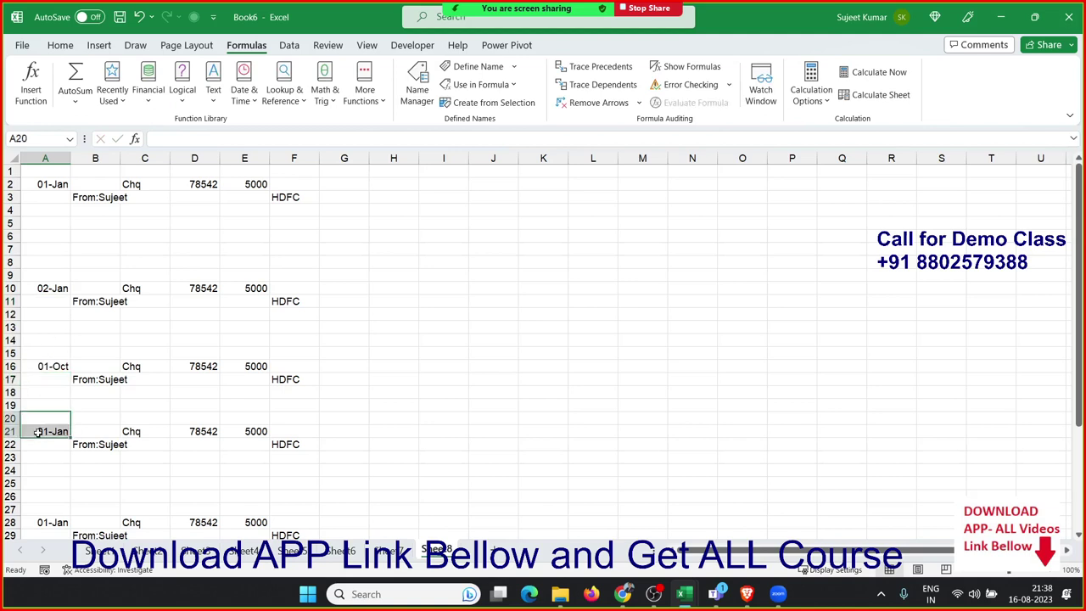
text(1/15)
key(Return)
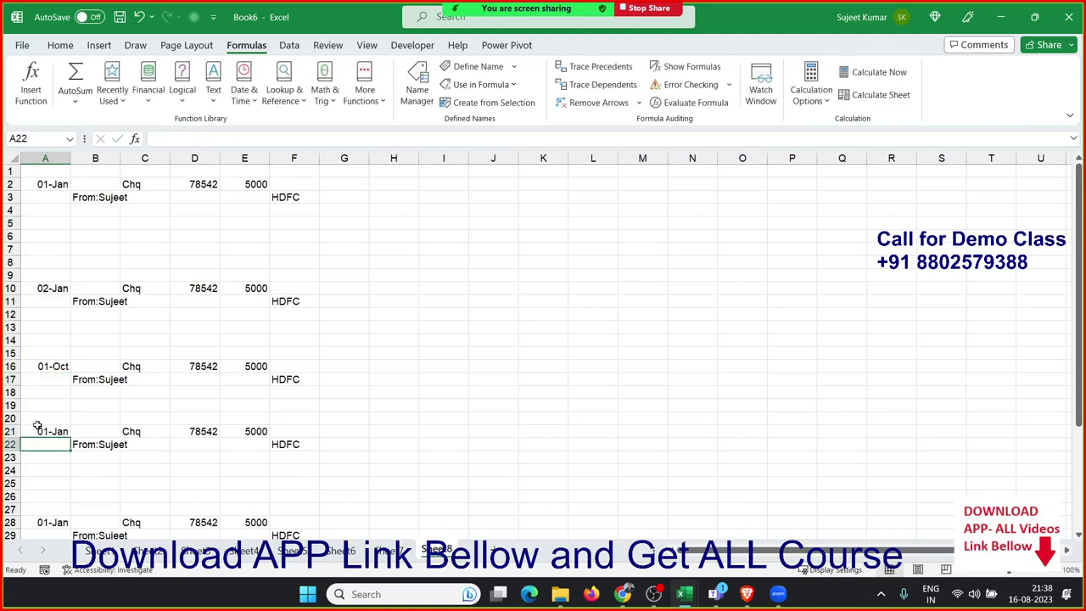
click(64, 525)
click(57, 450)
click(62, 432)
text(1/)
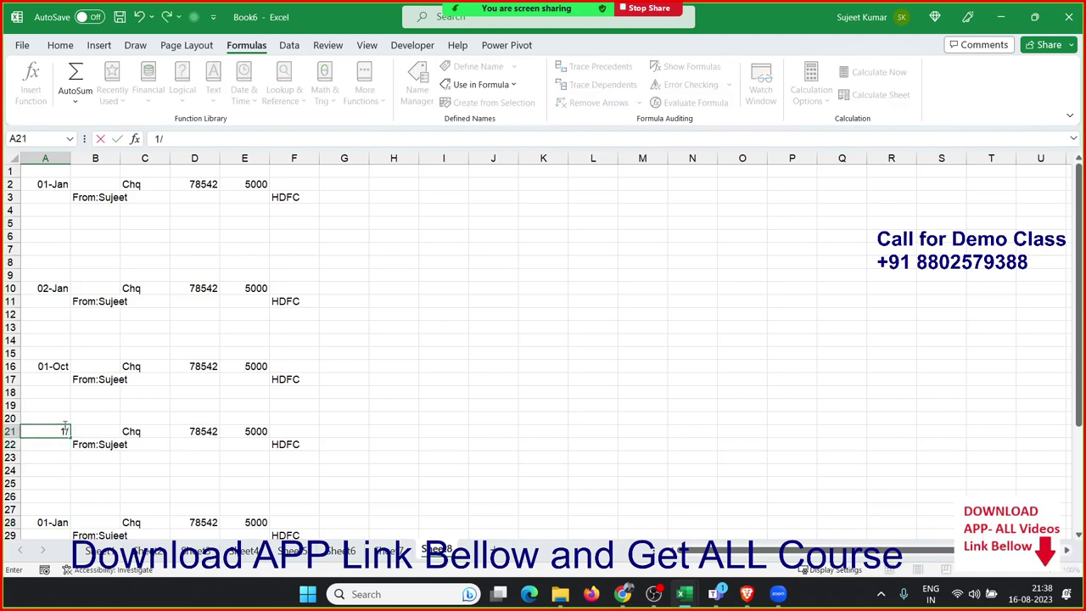
text(15)
key(Return)
click(63, 428)
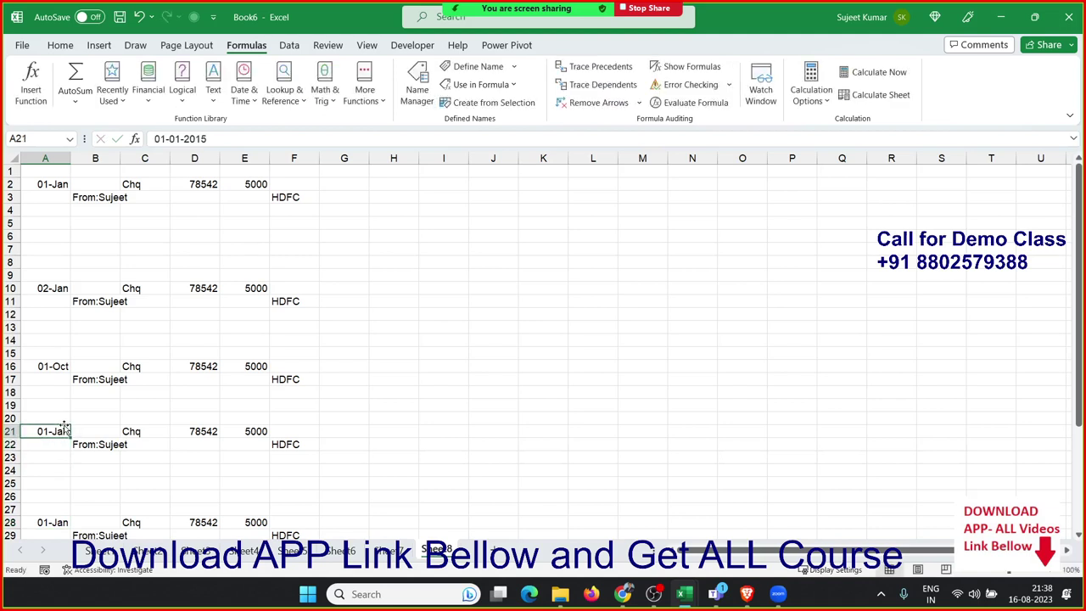
text(15/1)
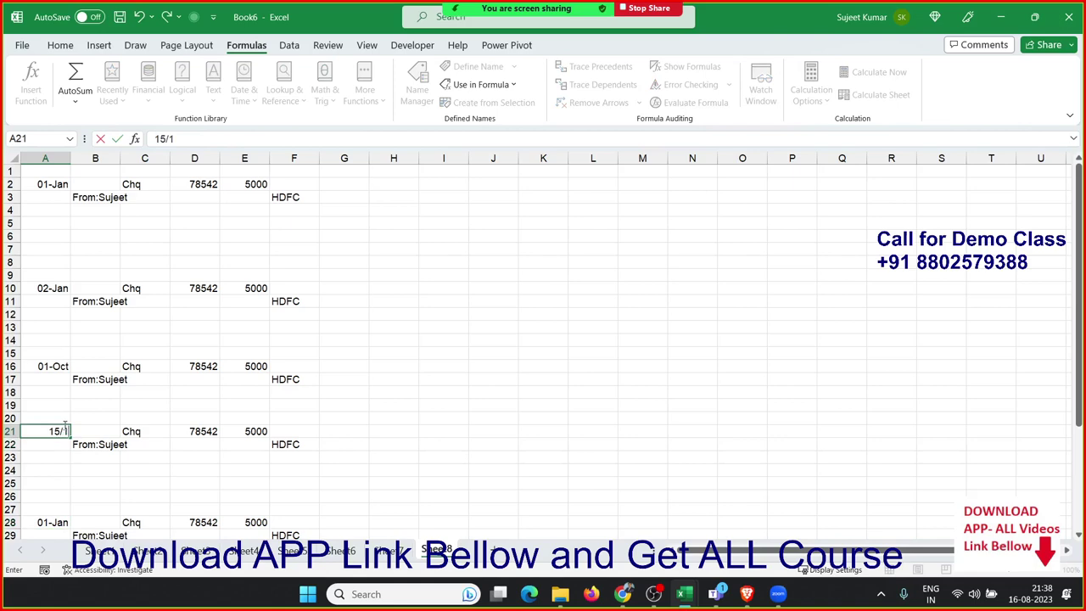
key(Return)
click(41, 528)
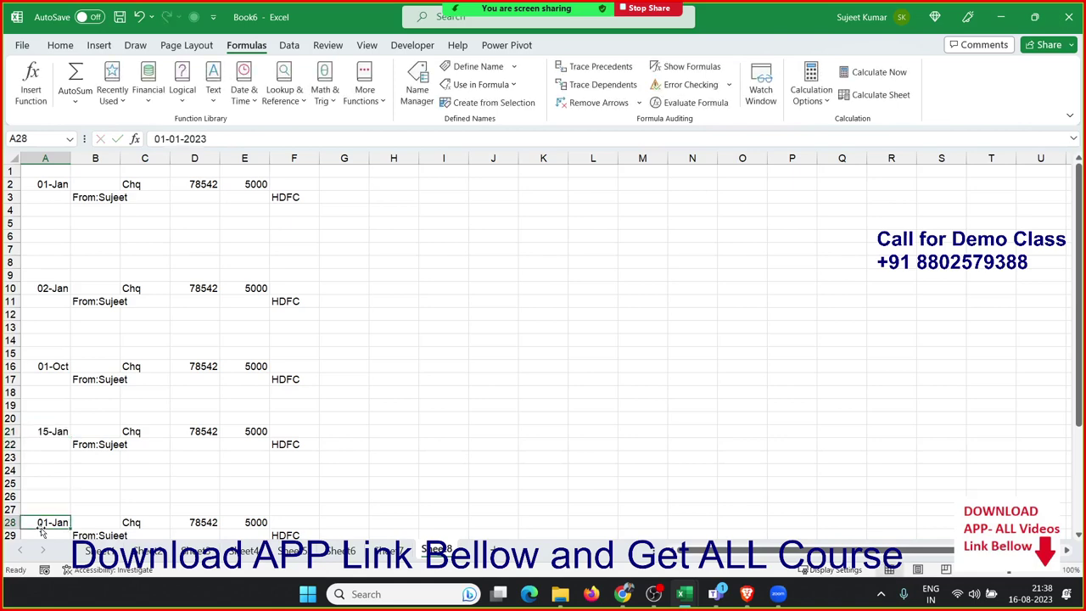
text(20/)
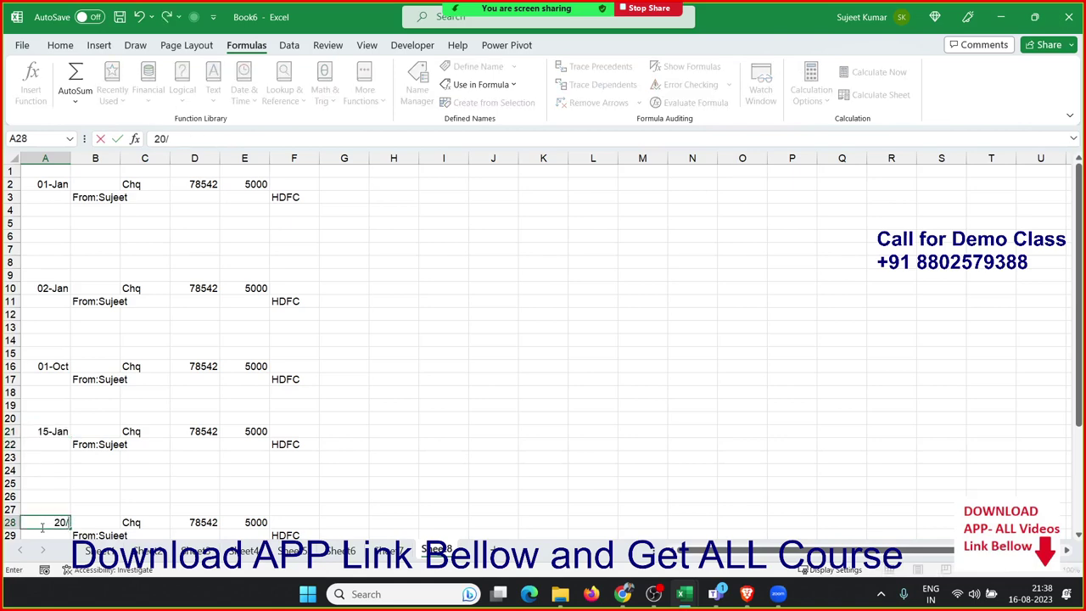
text(1)
key(Return)
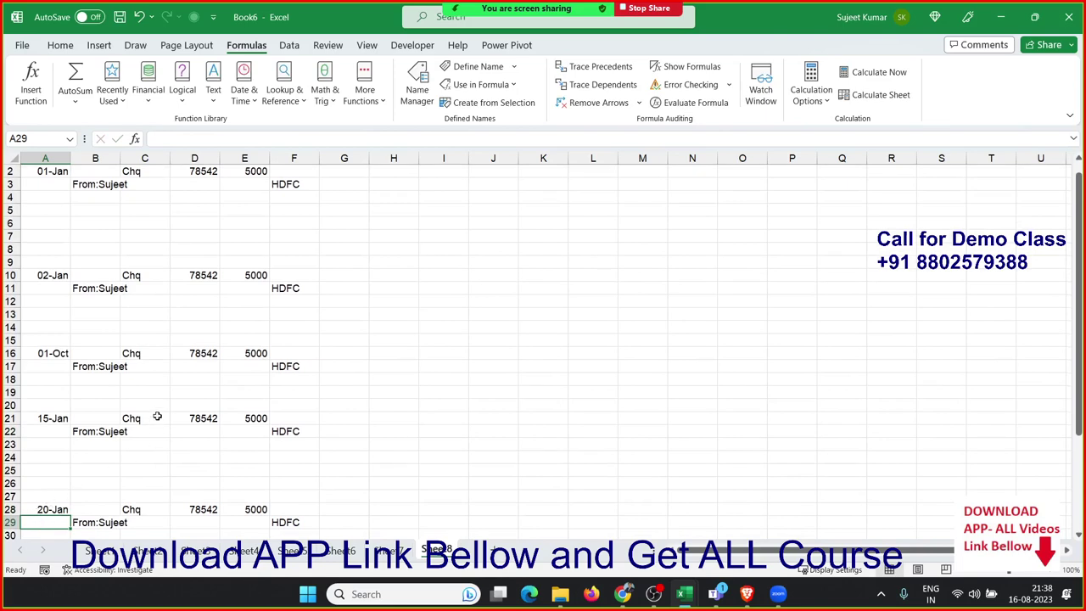
Step: Change C21's mode to DD and the cheque numbers to 54565598 in D16 and 2141215 in D21
click(157, 416)
text(DD)
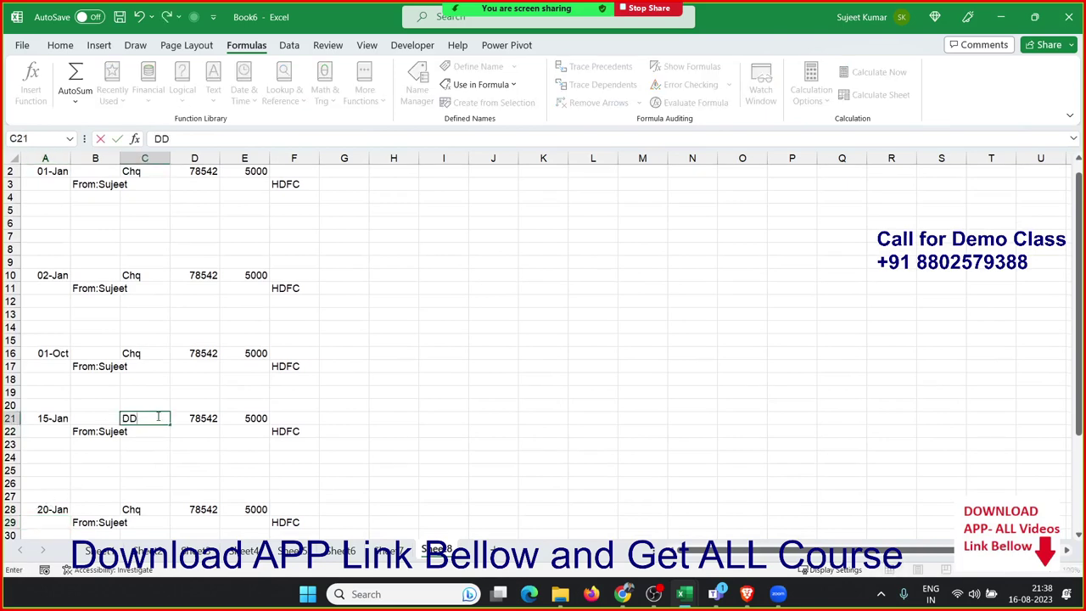
click(175, 382)
click(201, 355)
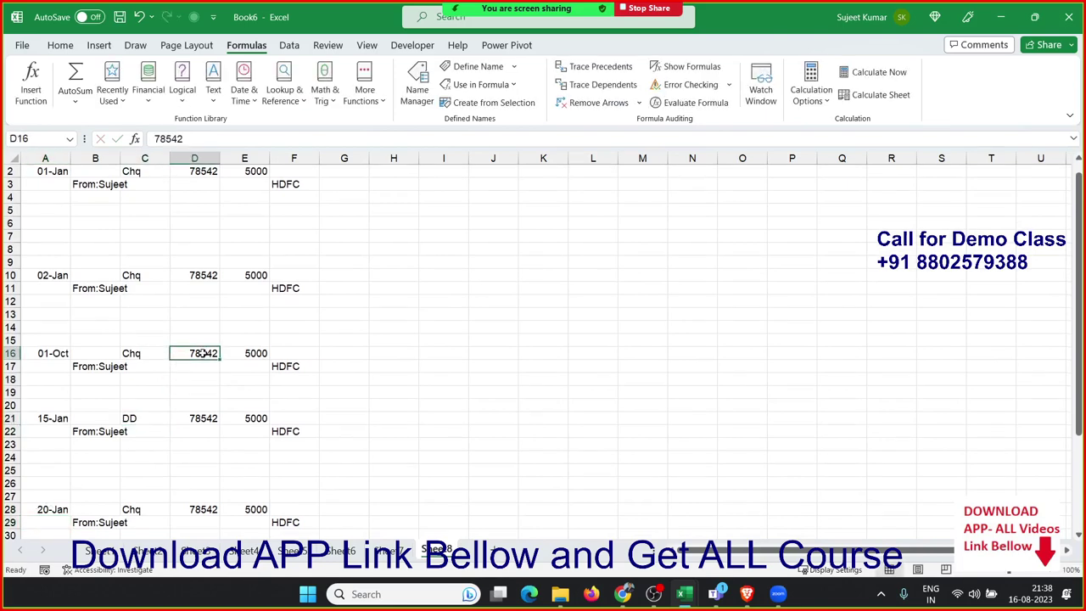
text(54565598)
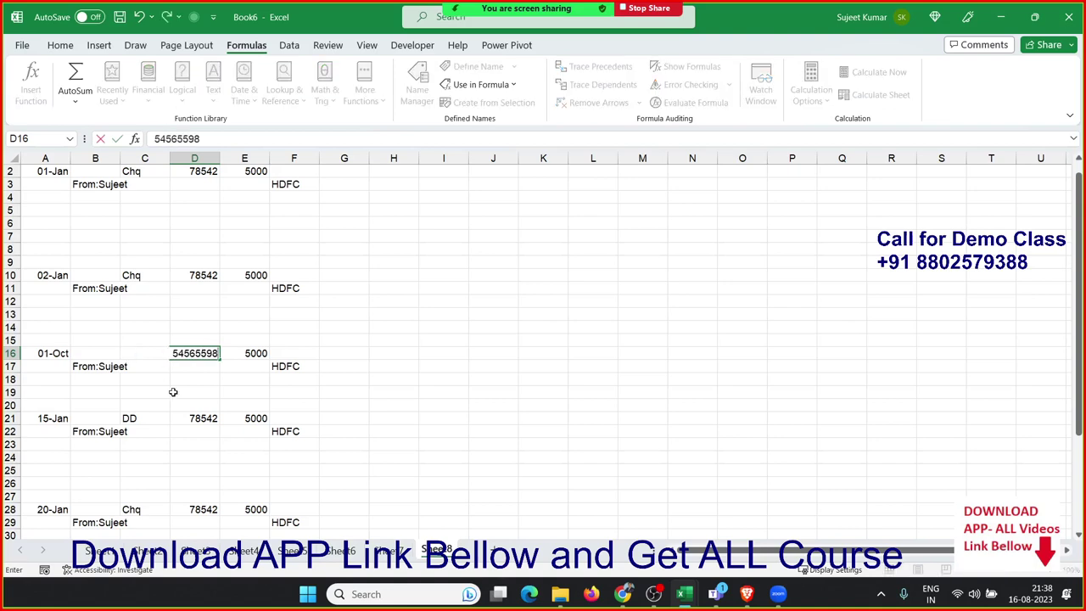
click(185, 406)
click(197, 420)
text(21412)
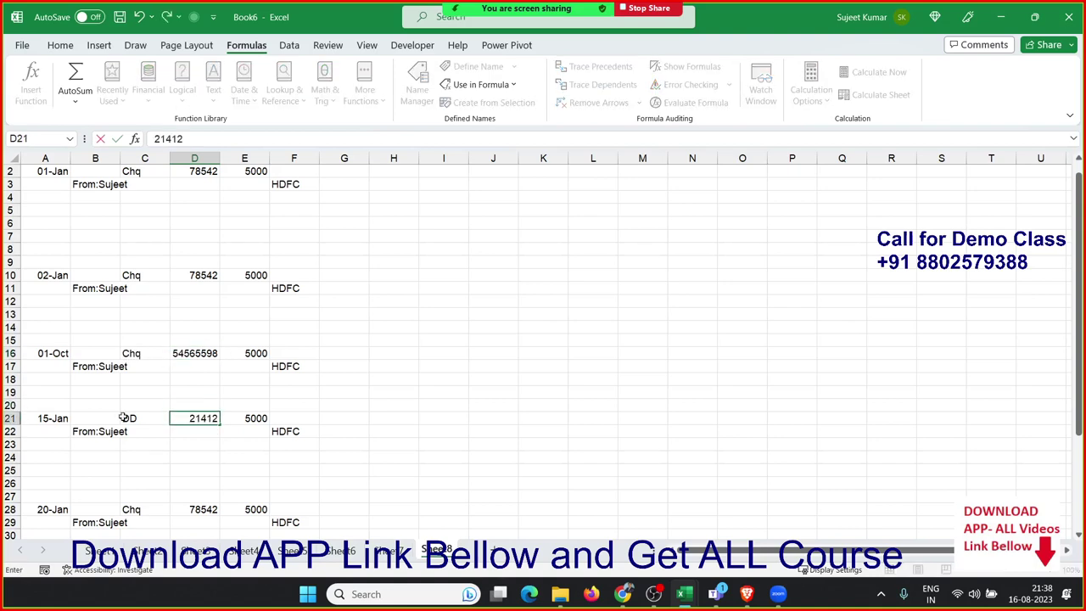
text(15)
click(293, 340)
Step: Set the amounts to 4525 in E10, 6525 in E16, 652 in E21 and 755 in E28
click(253, 275)
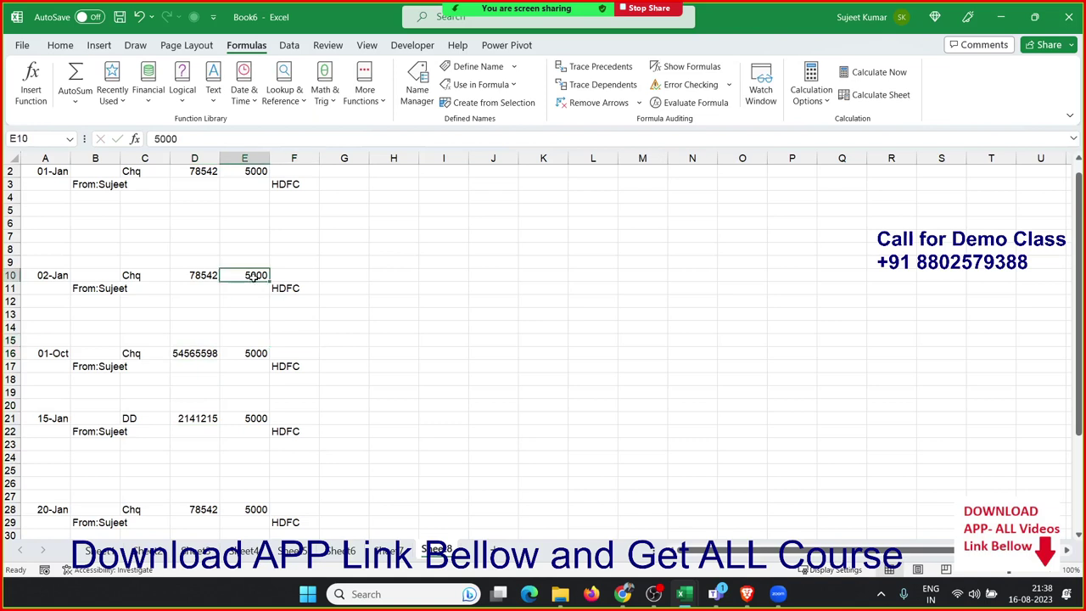
text(4525)
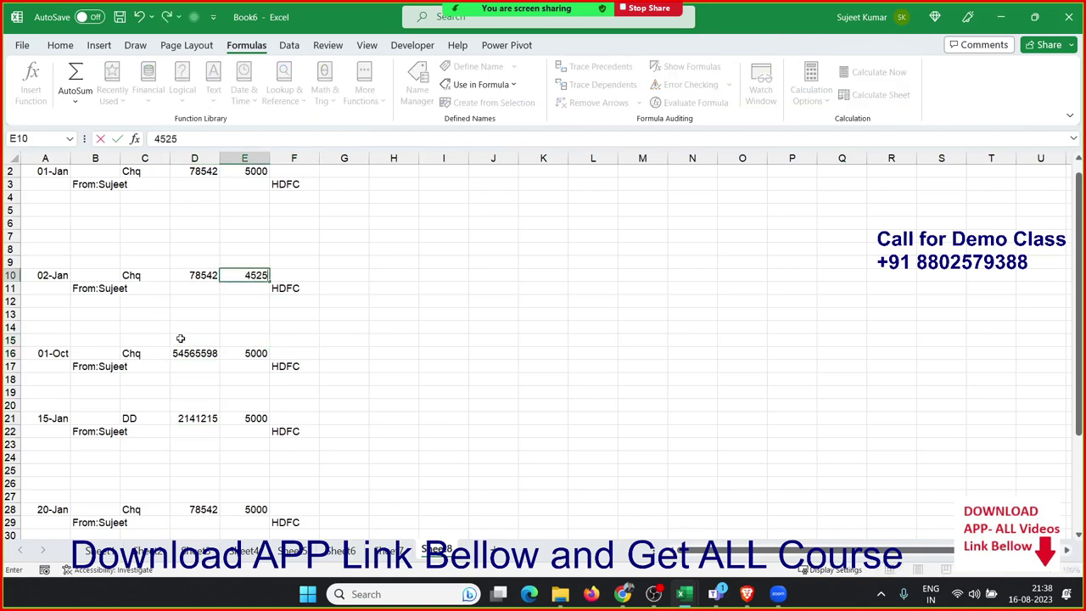
click(229, 353)
text(6525)
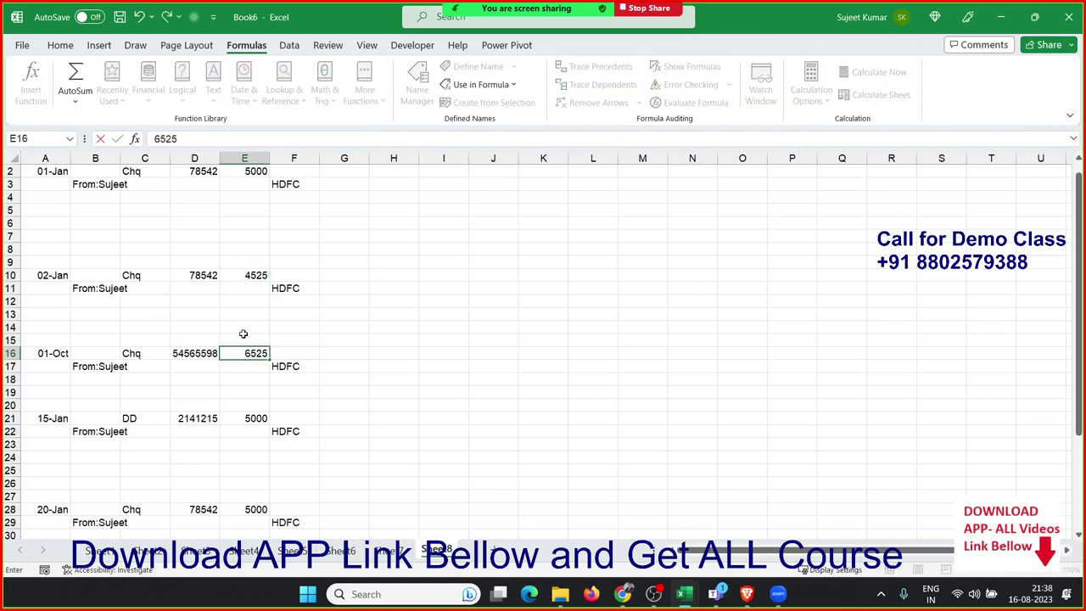
click(251, 497)
click(239, 422)
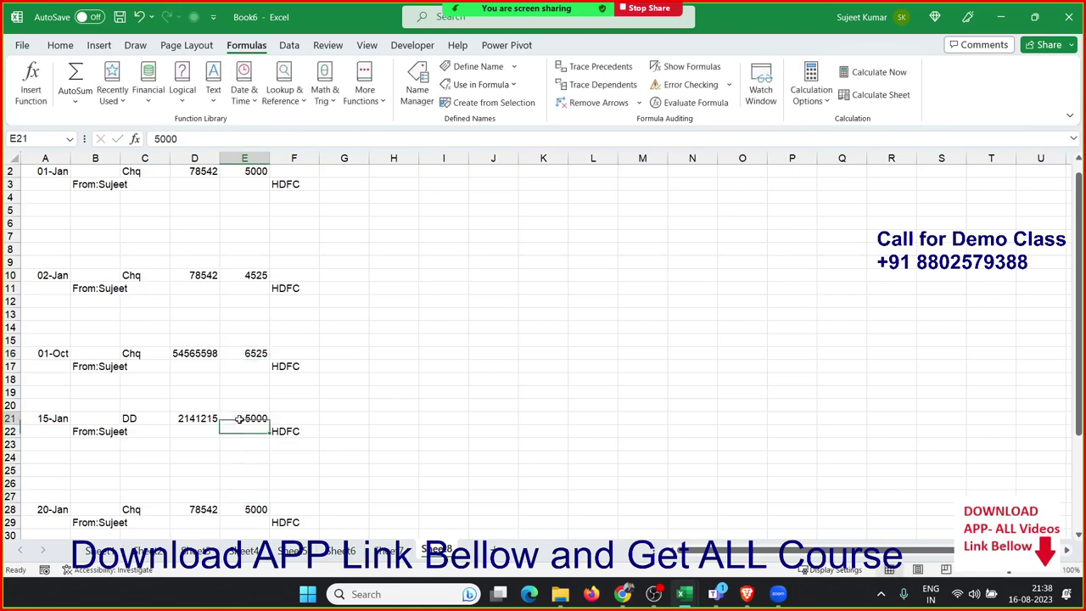
text(652)
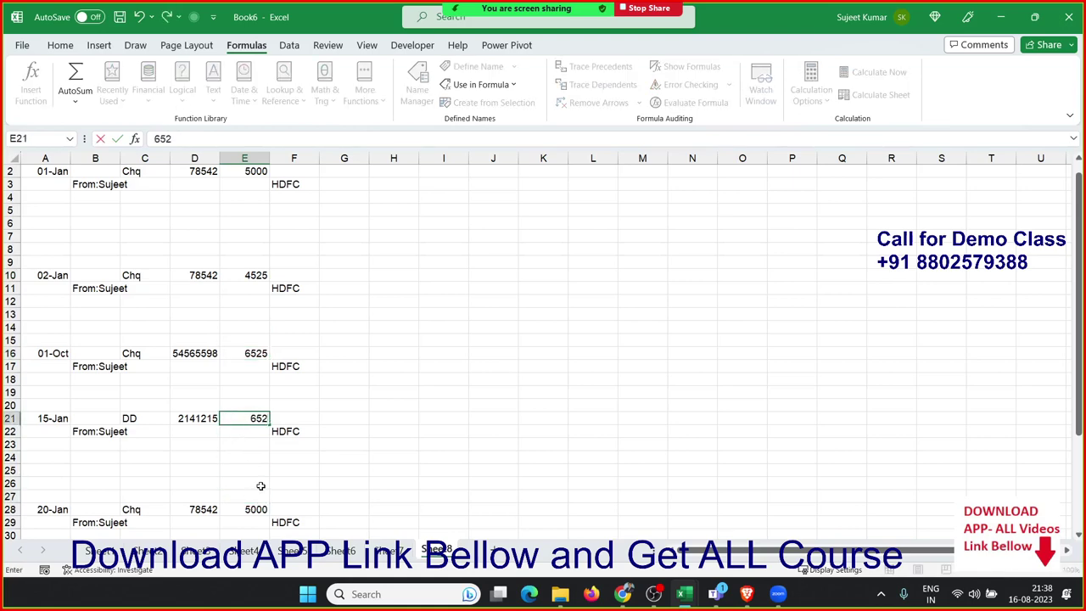
click(259, 509)
text(75)
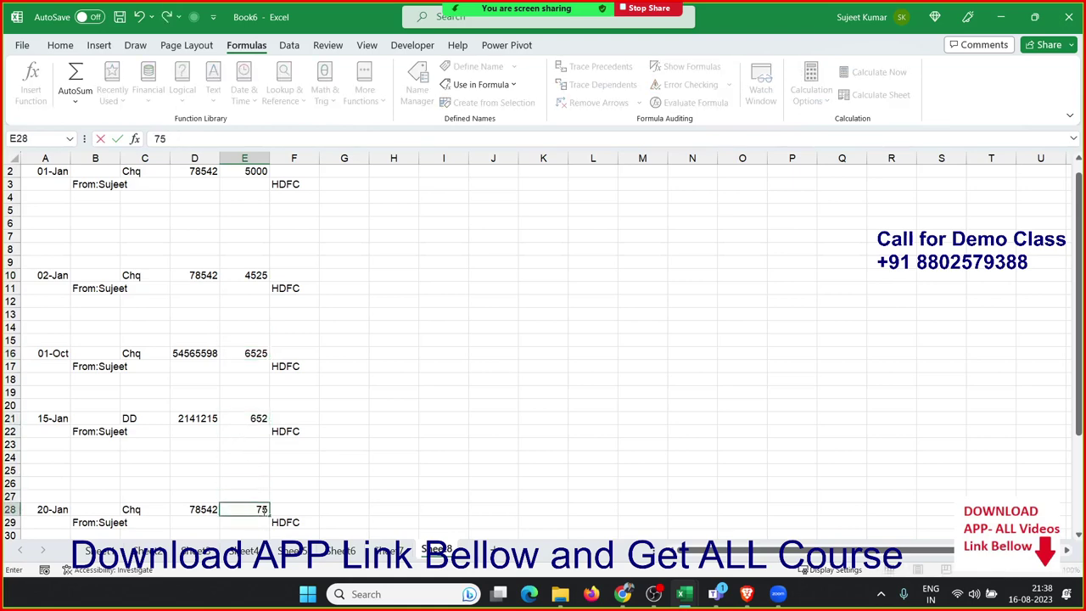
text(5)
click(254, 353)
Step: Rename the banks to SBI in F11, ICICI in F17 and KT in F22
click(294, 293)
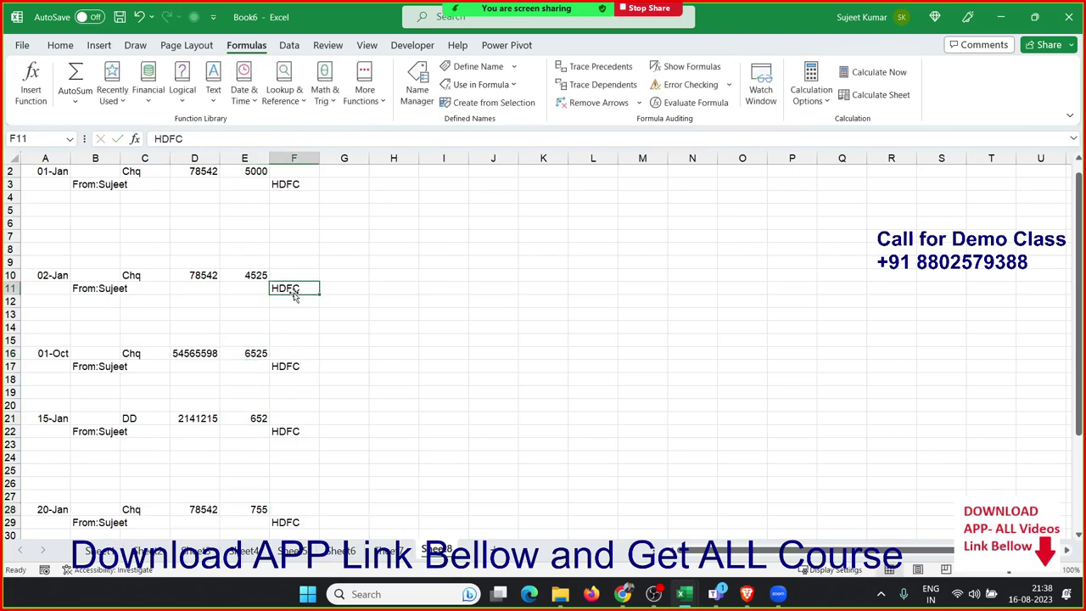
text(HD)
key(BackSpace)
key(BackSpace)
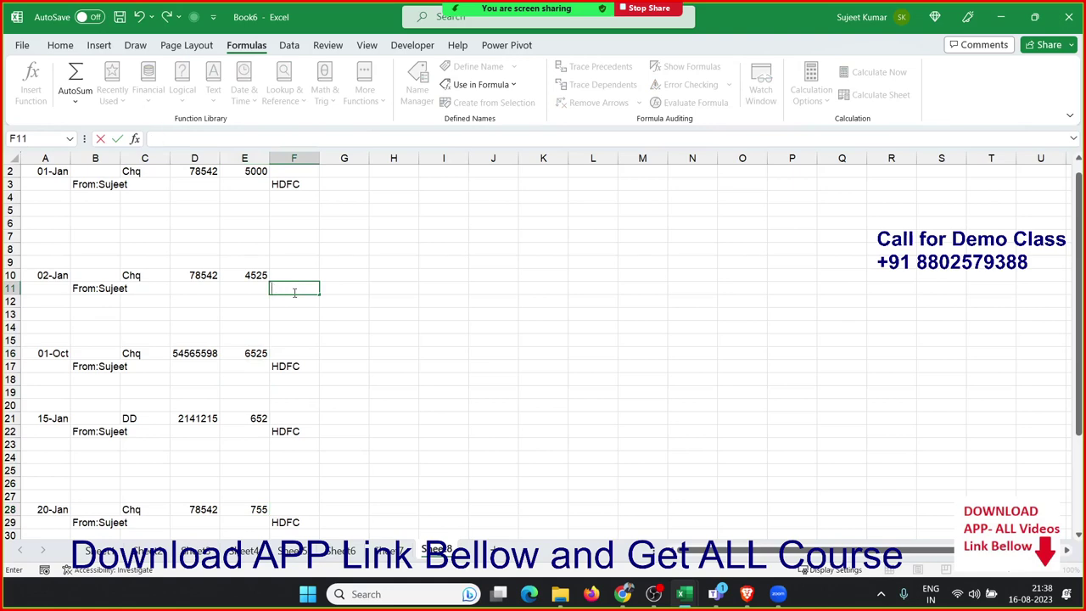
text(SBI)
click(300, 416)
click(300, 365)
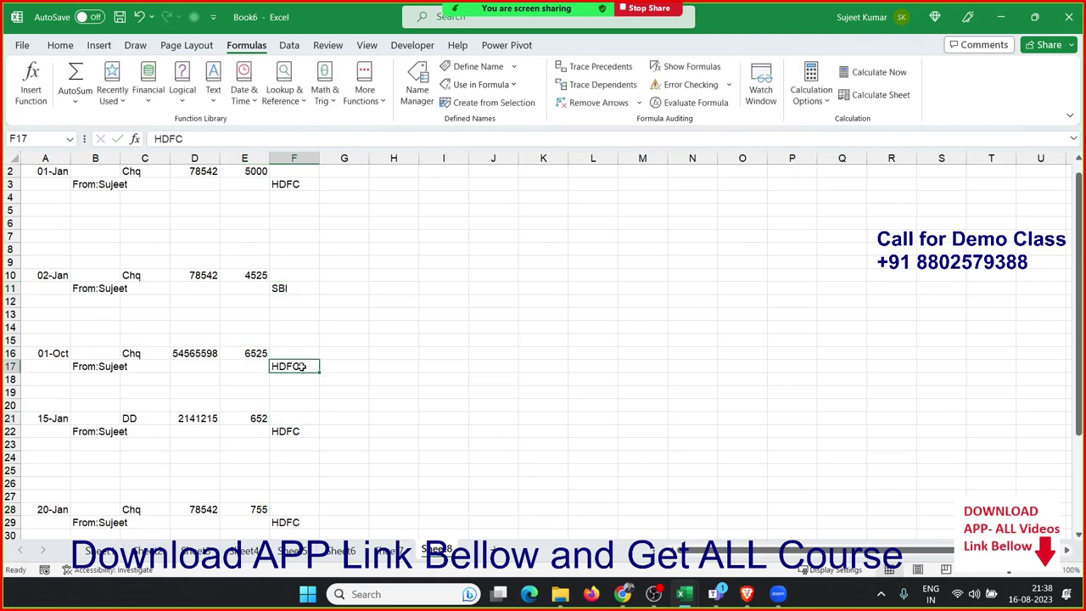
text(M)
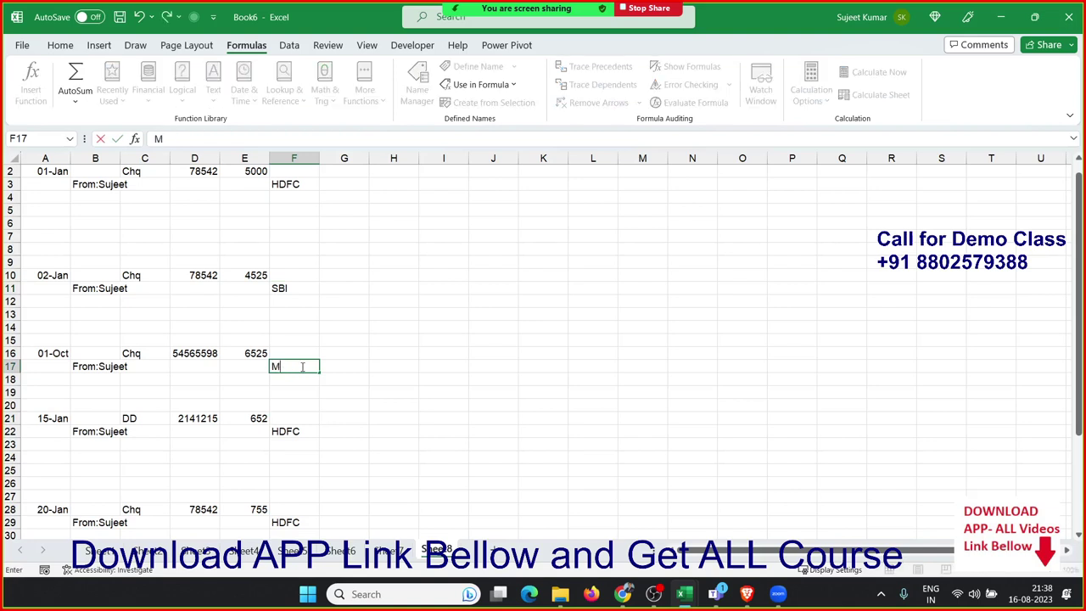
text(AHM)
key(BackSpace)
key(Escape)
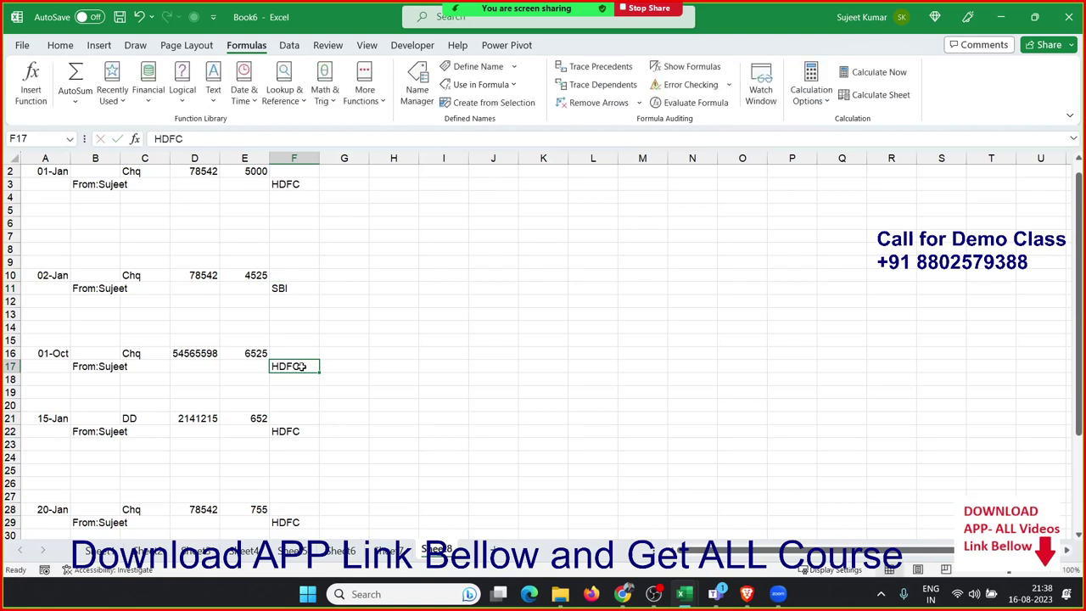
text(I)
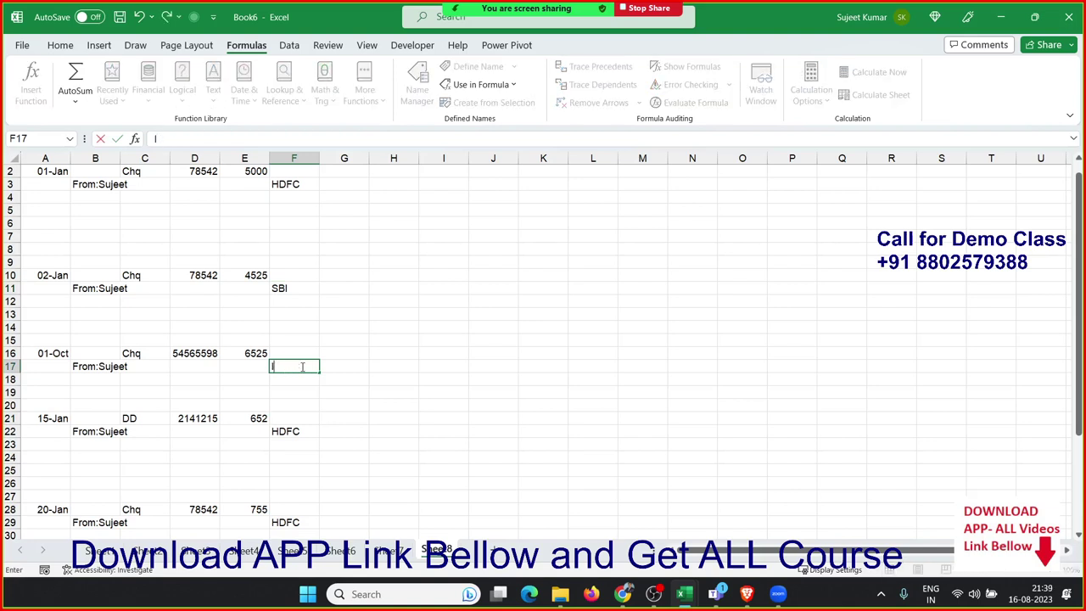
text(CICI)
click(300, 431)
text(KT)
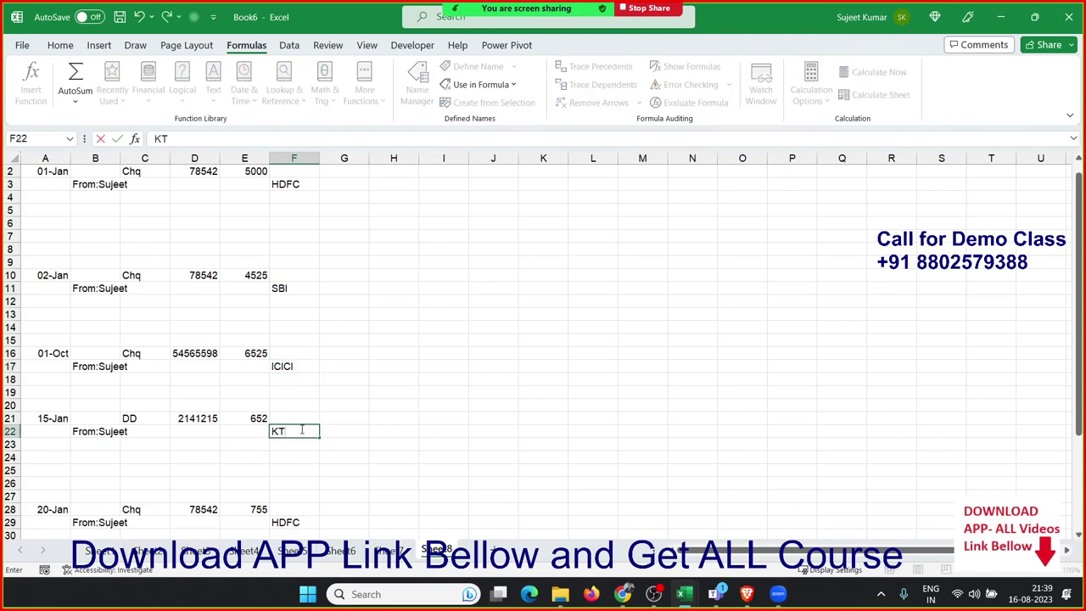
click(373, 378)
scroll(378, 346, up, 1)
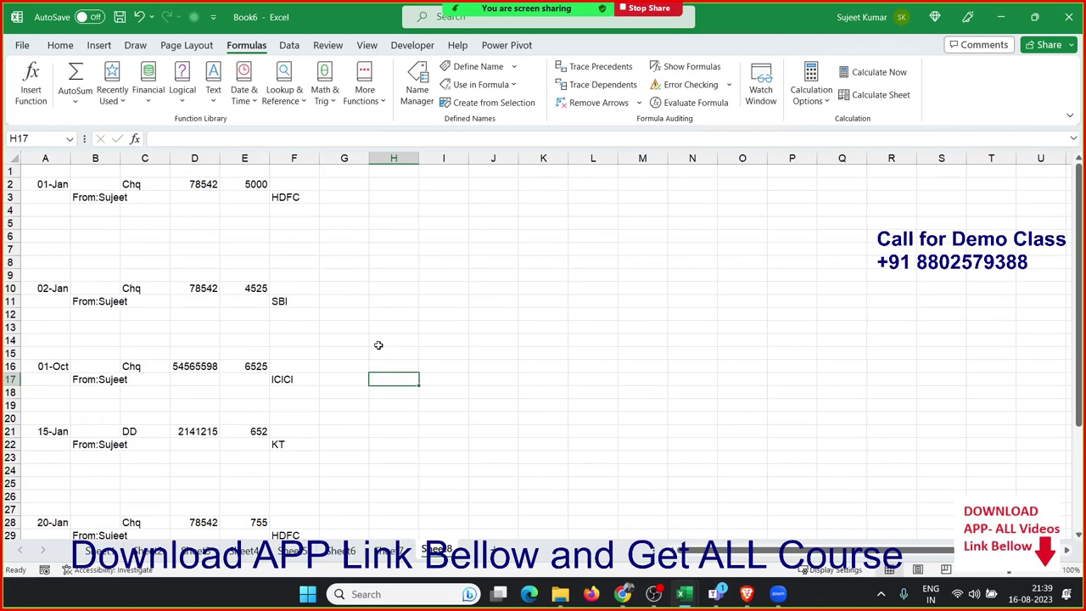
Step: Enter the headers Sr, Date and From in J1, K1 and L1
click(175, 260)
click(512, 172)
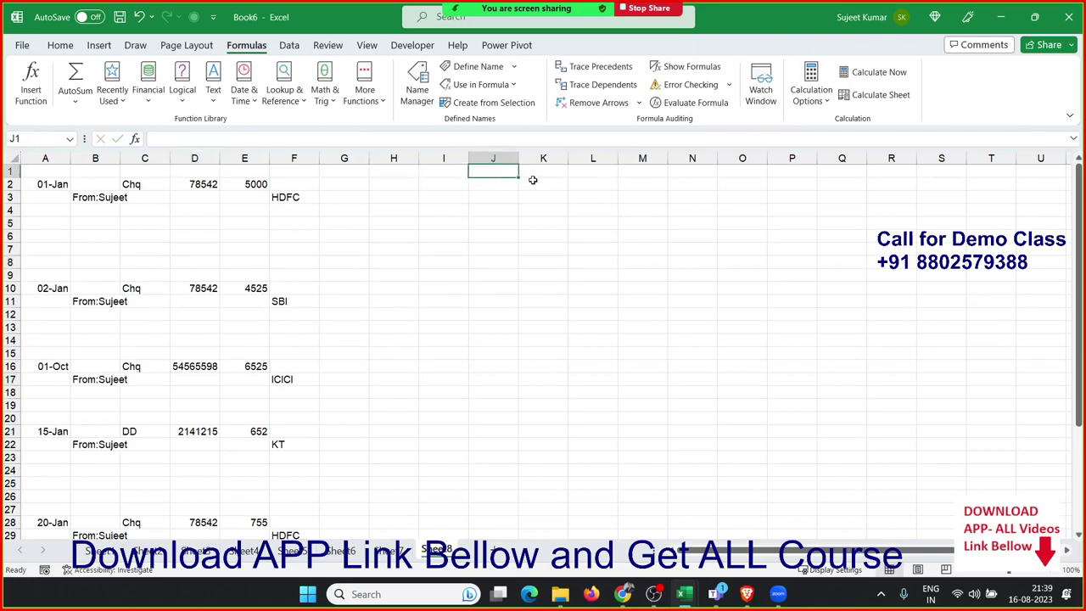
text(Sr)
key(Tab)
text(D)
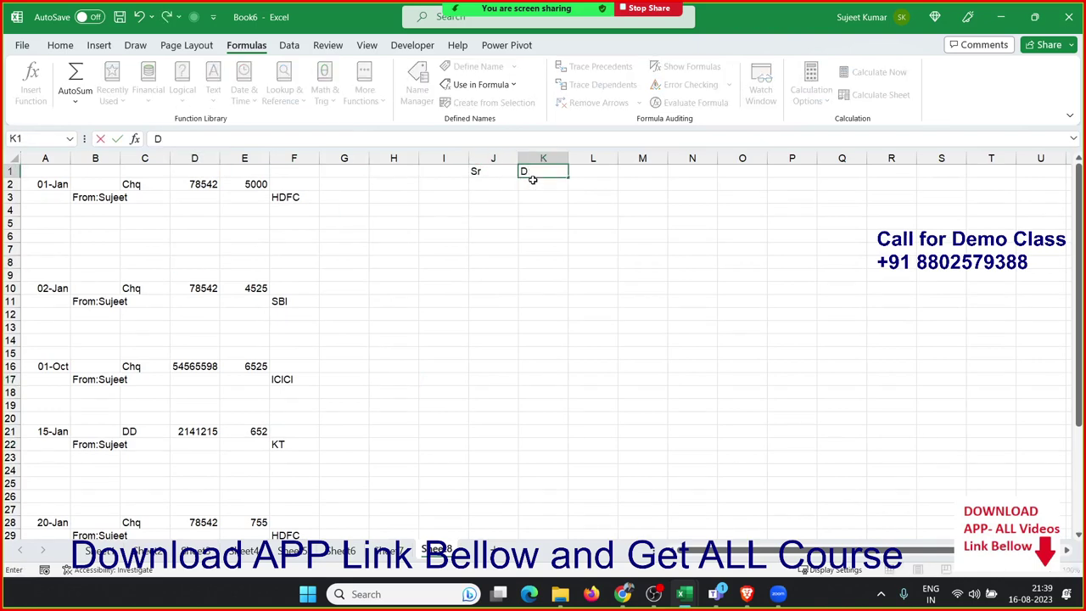
text(ate)
key(Tab)
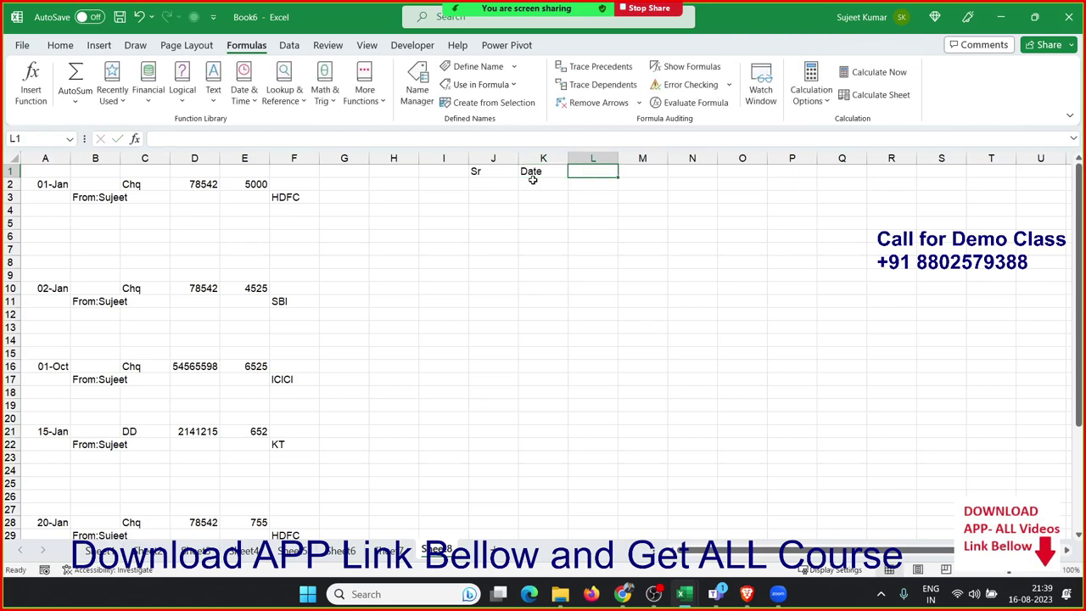
text(Fr)
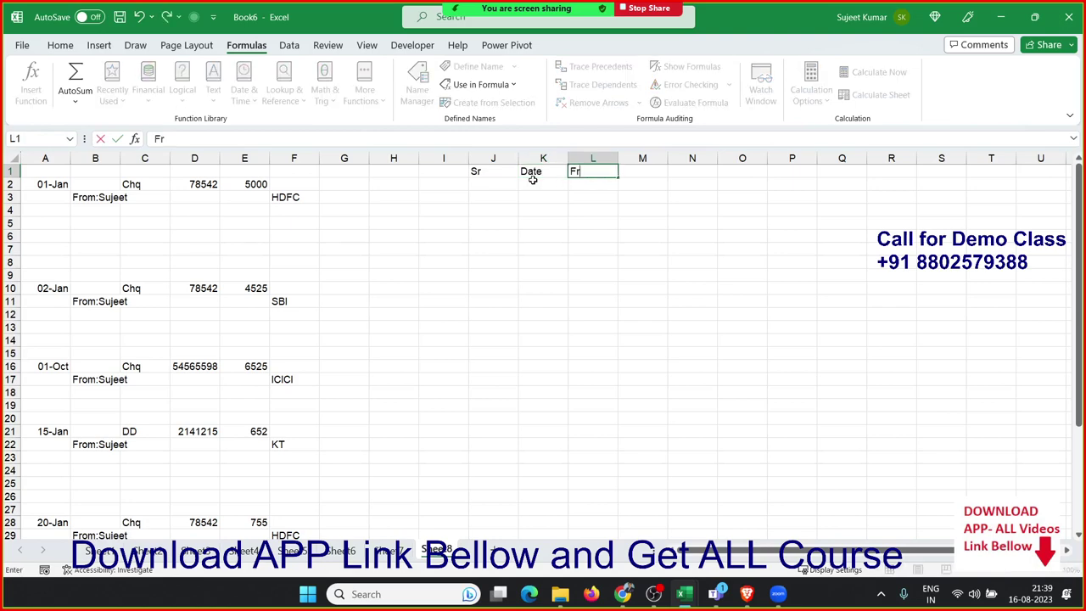
text(om)
key(Tab)
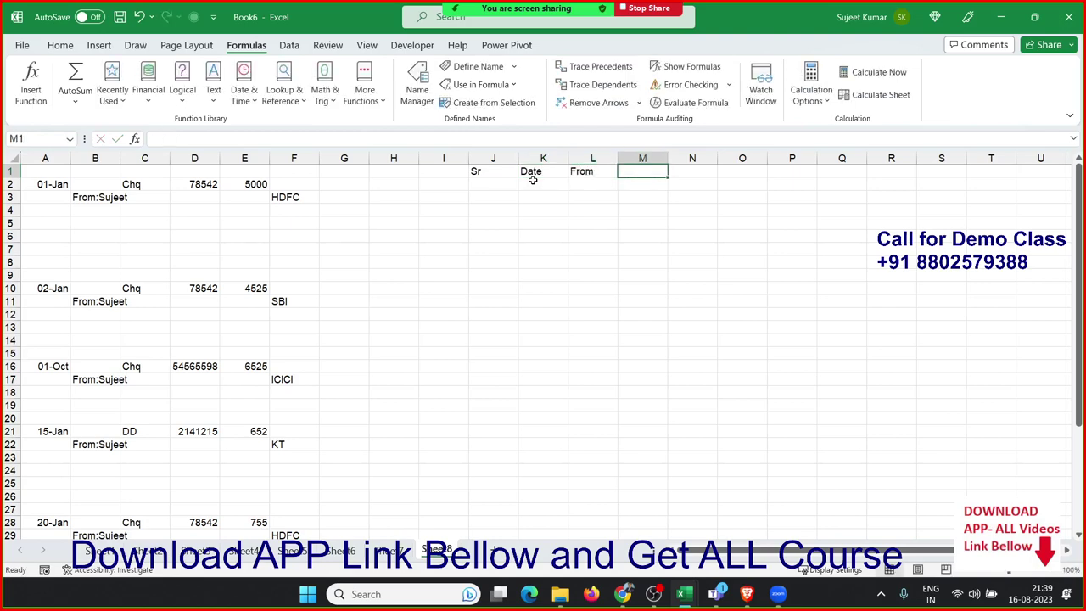
Step: Fix the mistyped M1 entry to 'Mode' and enter 'Chq No' in N1
text(Ch)
key(BackSpace)
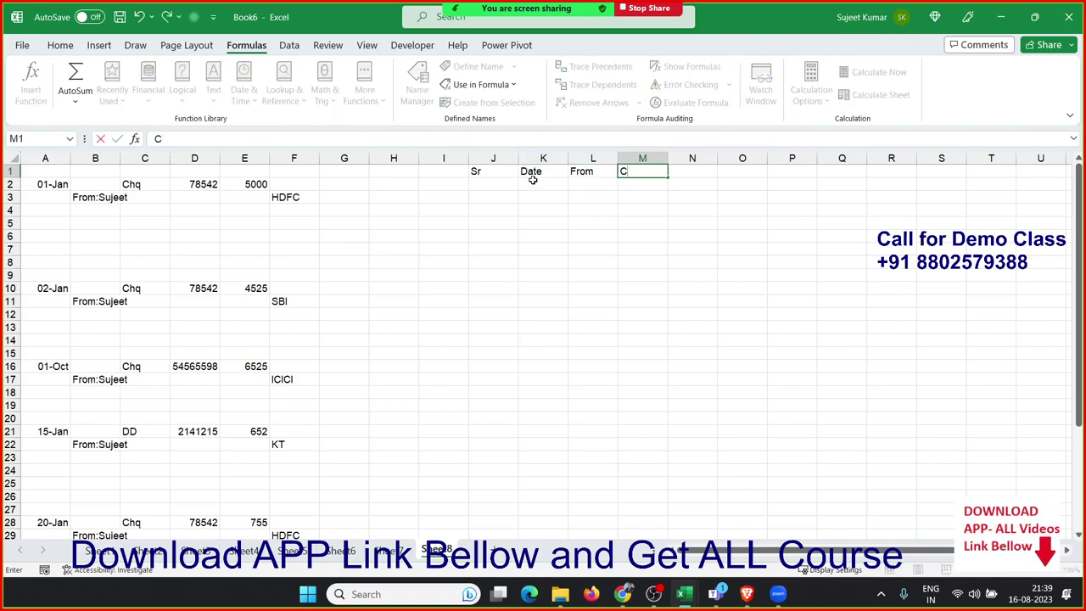
key(BackSpace)
text(Mode)
key(Tab)
Step: Add the Chq No, Amt and Bank headings in N1, O1 and P1
text(Ch)
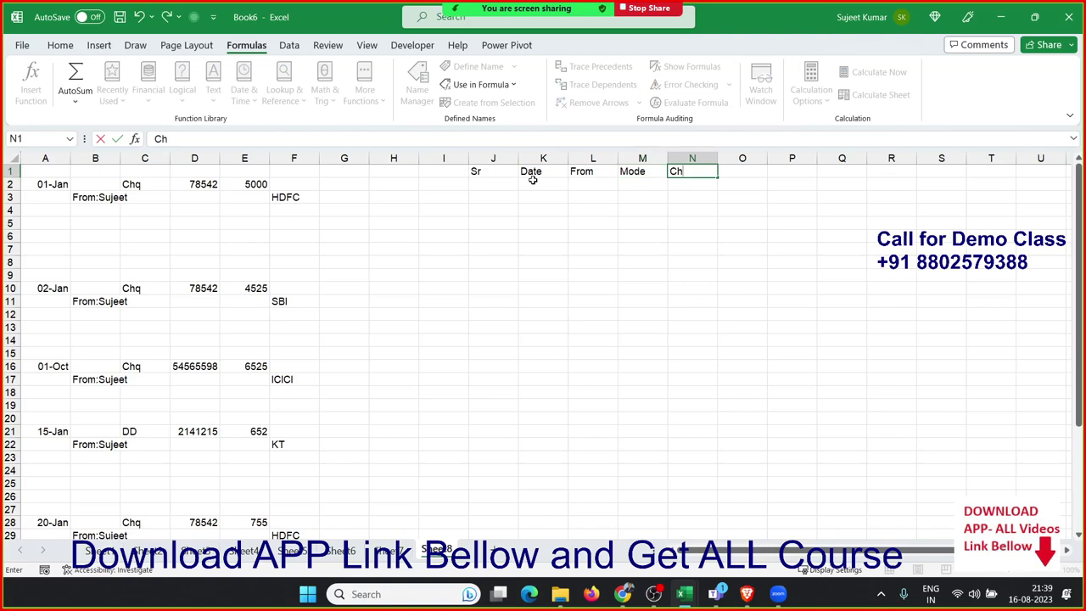
text(q No)
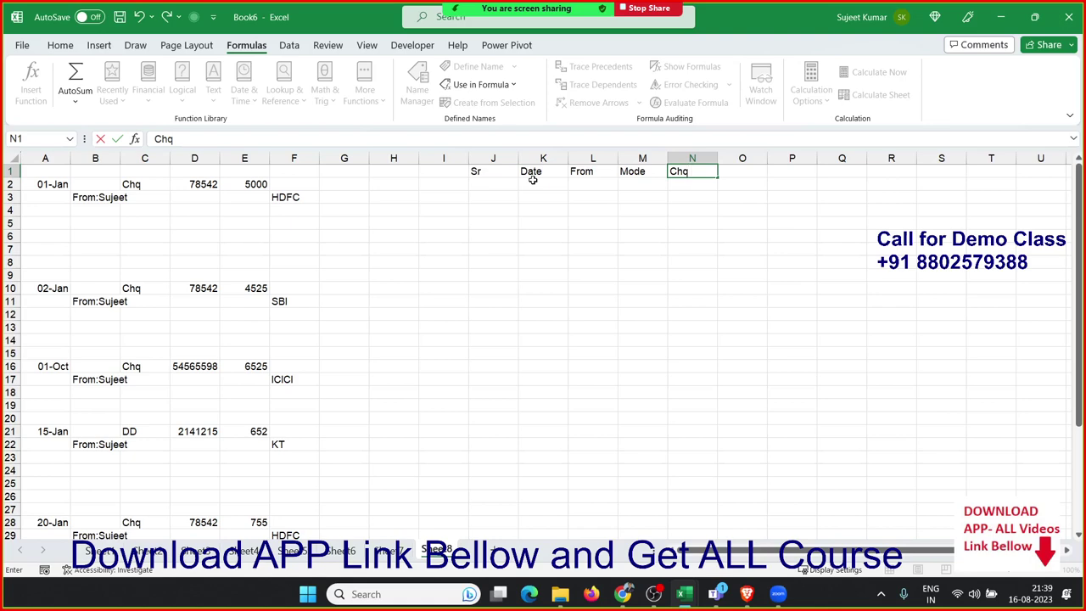
Step: Fix the mistyped M1 entry to 'Mode' and enter 'Chq No' in N1
Step: Add the Chq No, Amt and Bank headings in N1, O1 and P1
text( No)
key(Left)
key(Left)
key(Left)
key(Left)
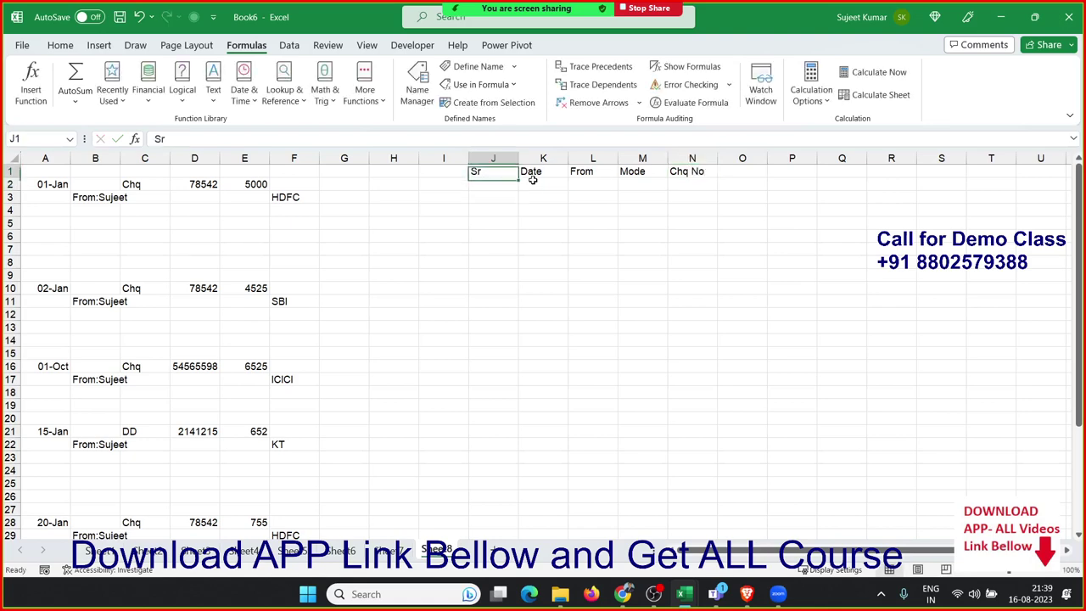
key(Right)
key(Right)
key(Right)
key(Right)
key(Right)
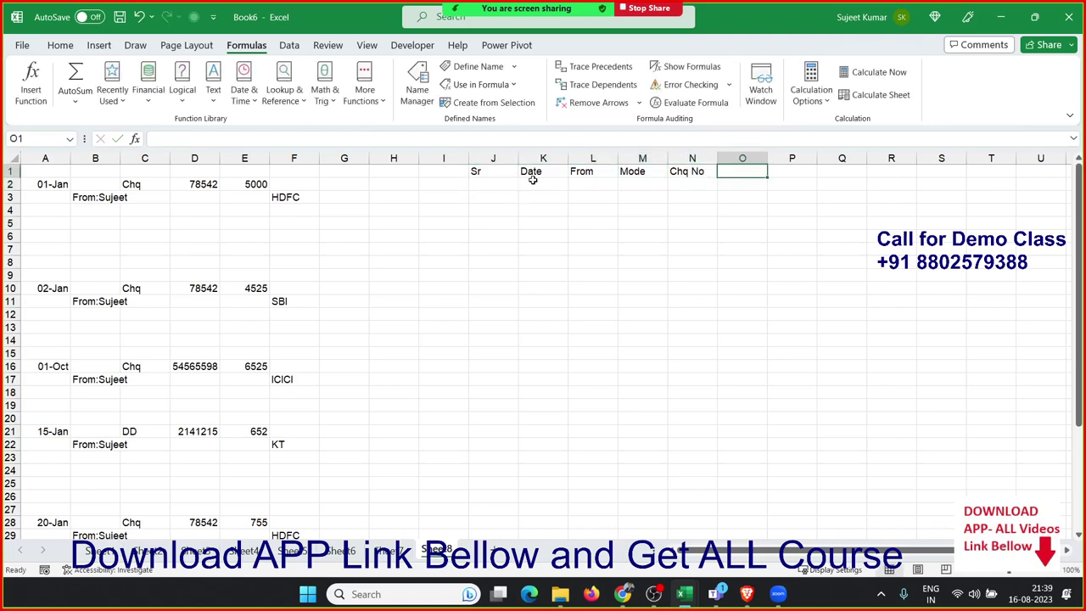
text(Amt)
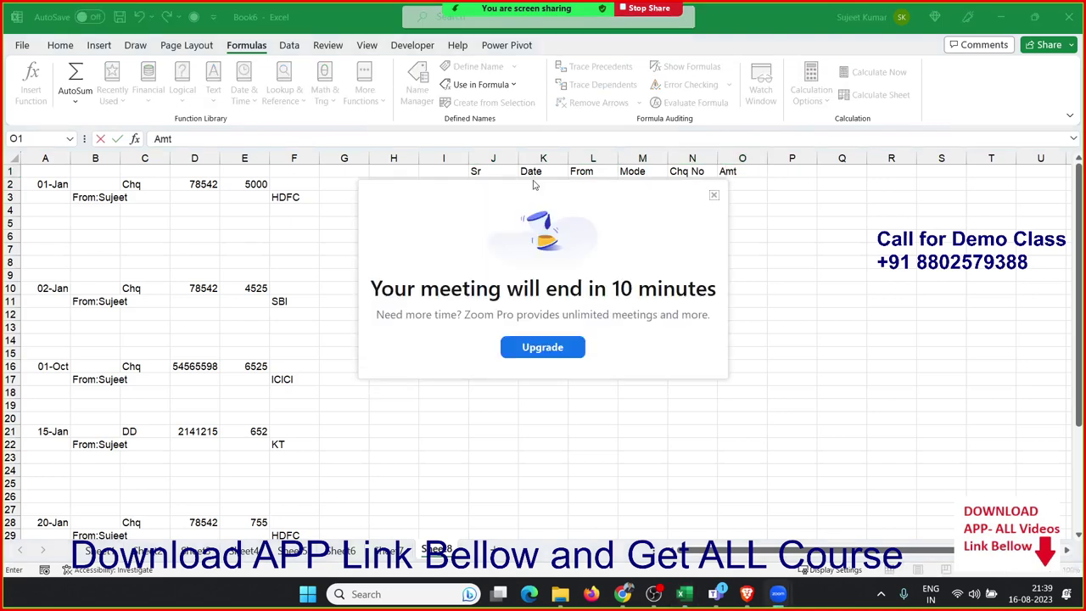
click(713, 195)
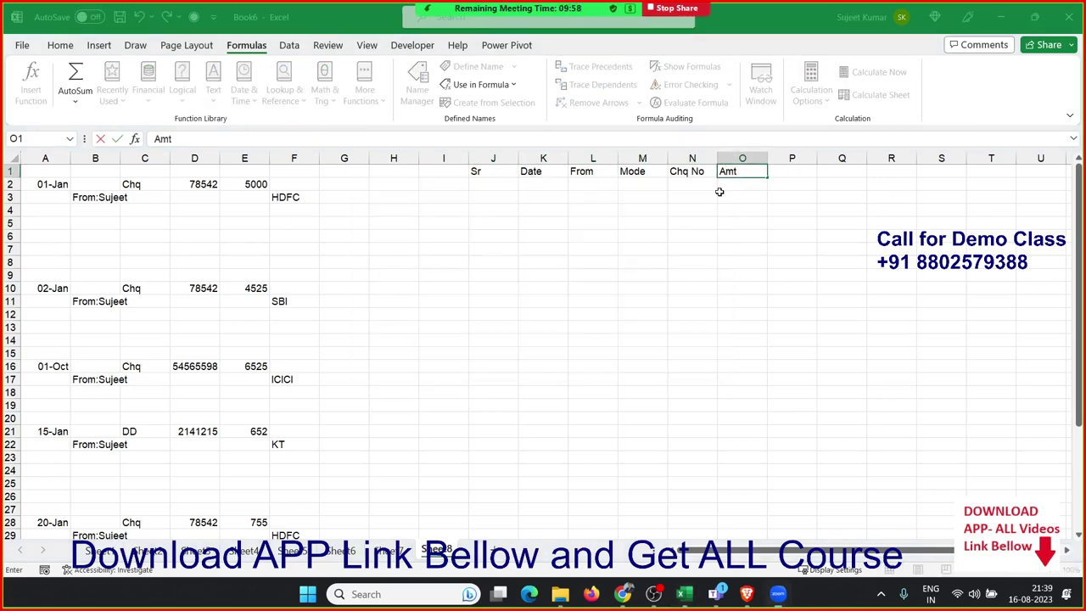
click(795, 173)
text(Bank)
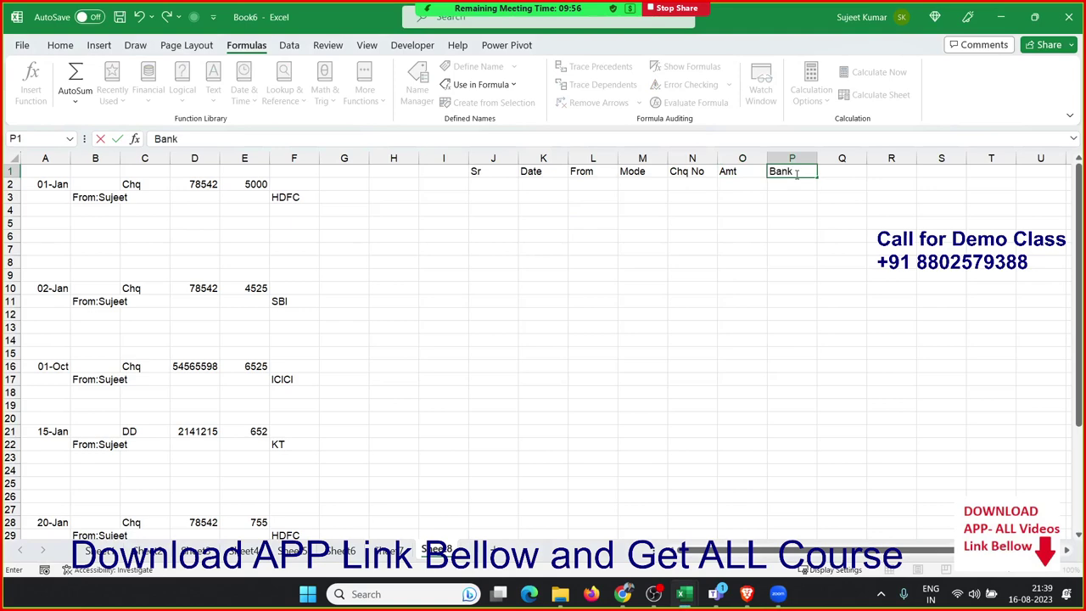
click(729, 272)
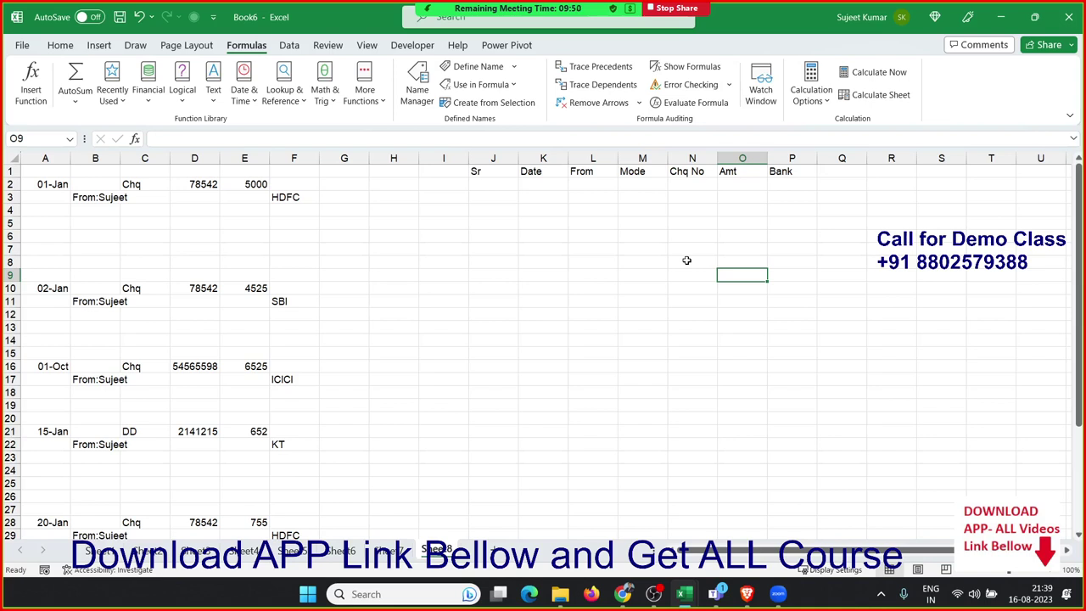
click(47, 188)
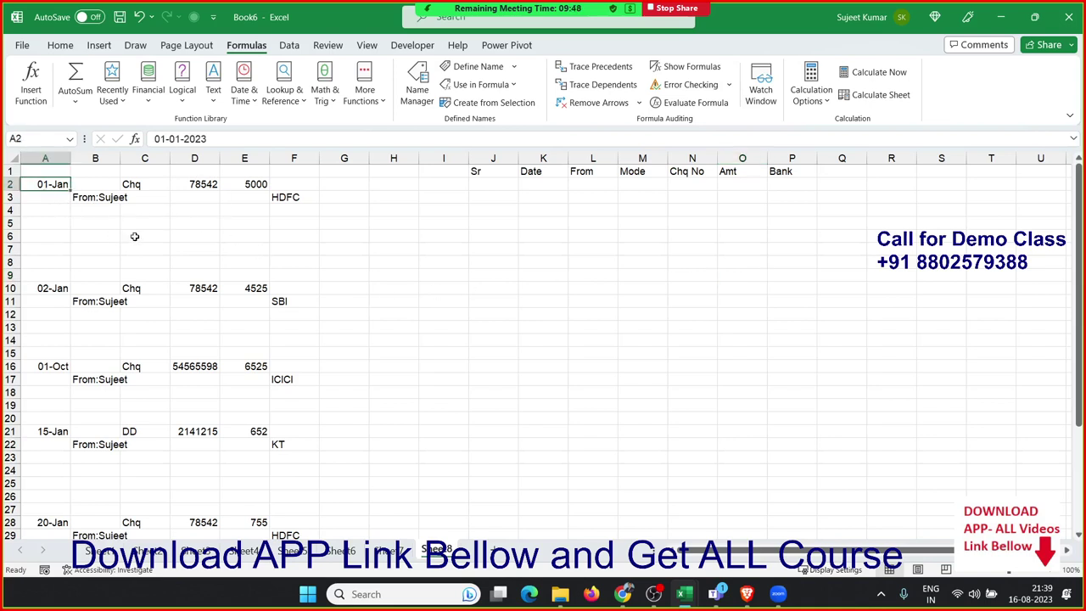
Step: Insert a blank column A before the entries, shifting the headings to K1:Q1
click(180, 237)
click(52, 158)
key(ctrl+shift+plus)
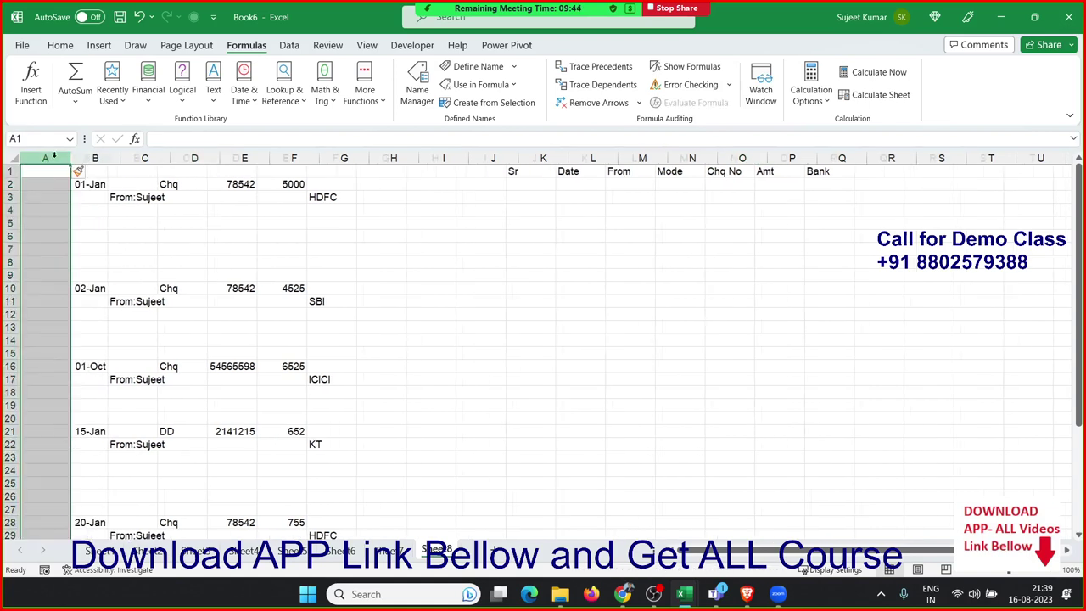
key(Down)
key(Right)
key(Down)
key(Down)
key(Down)
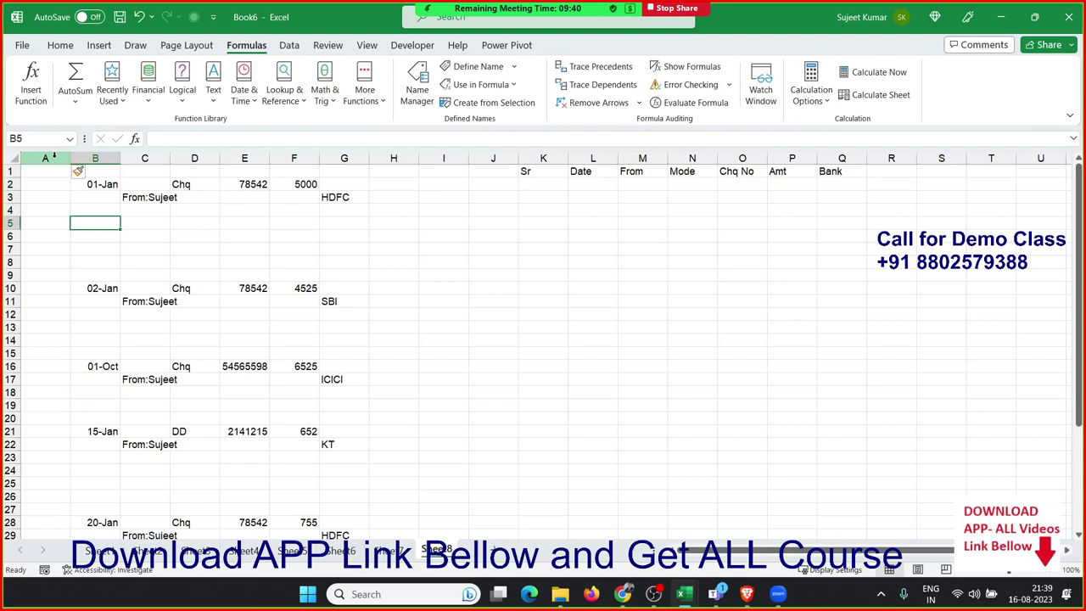
key(Up)
key(Up)
key(Up)
key(Up)
key(Down)
key(Down)
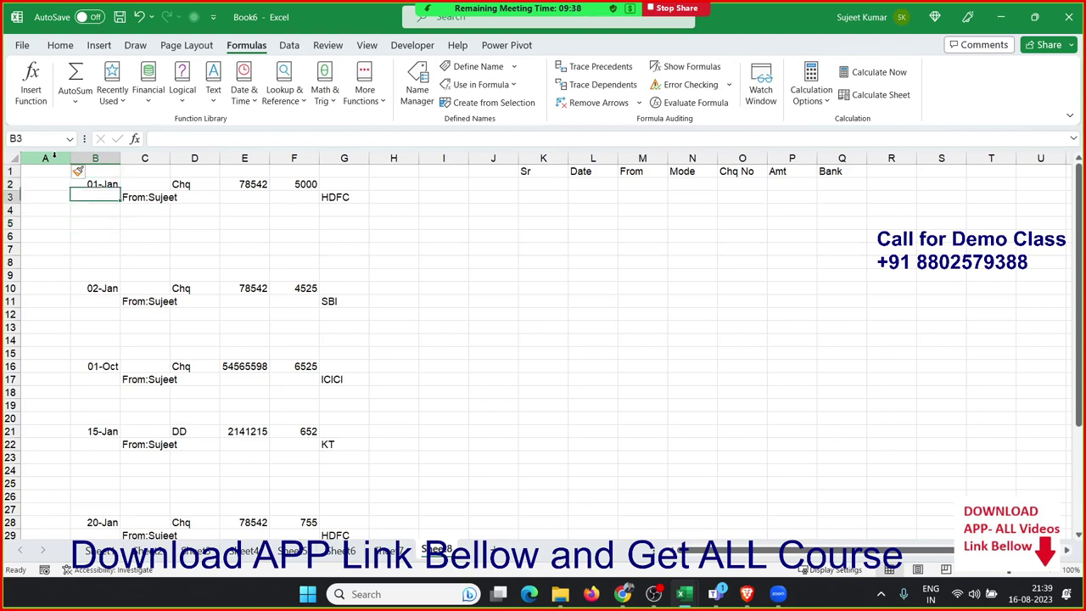
key(Down)
key(Down)
key(Up)
key(Down)
key(Up)
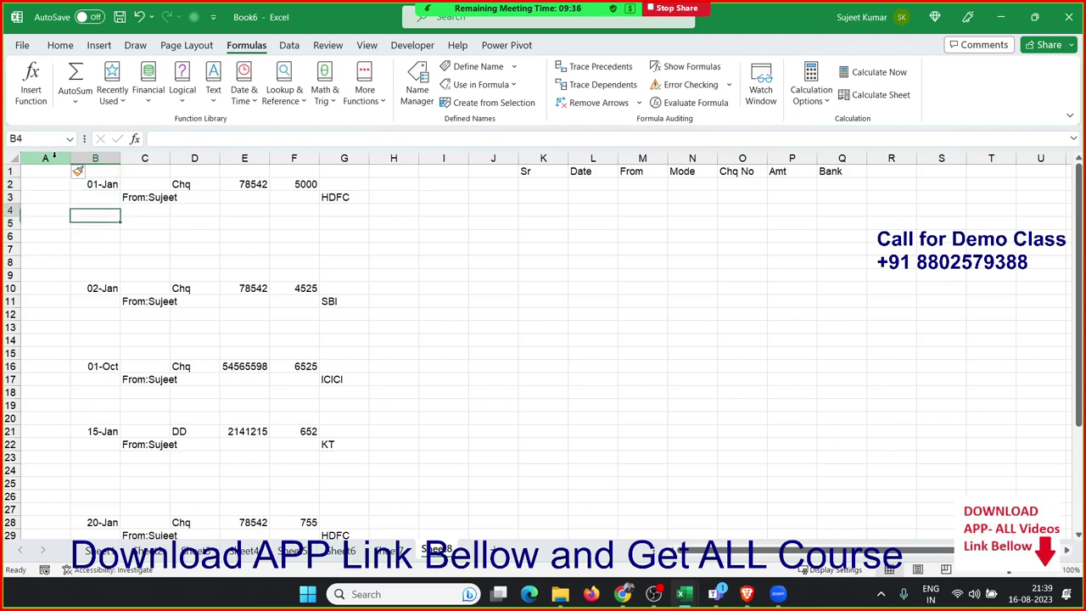
key(Up)
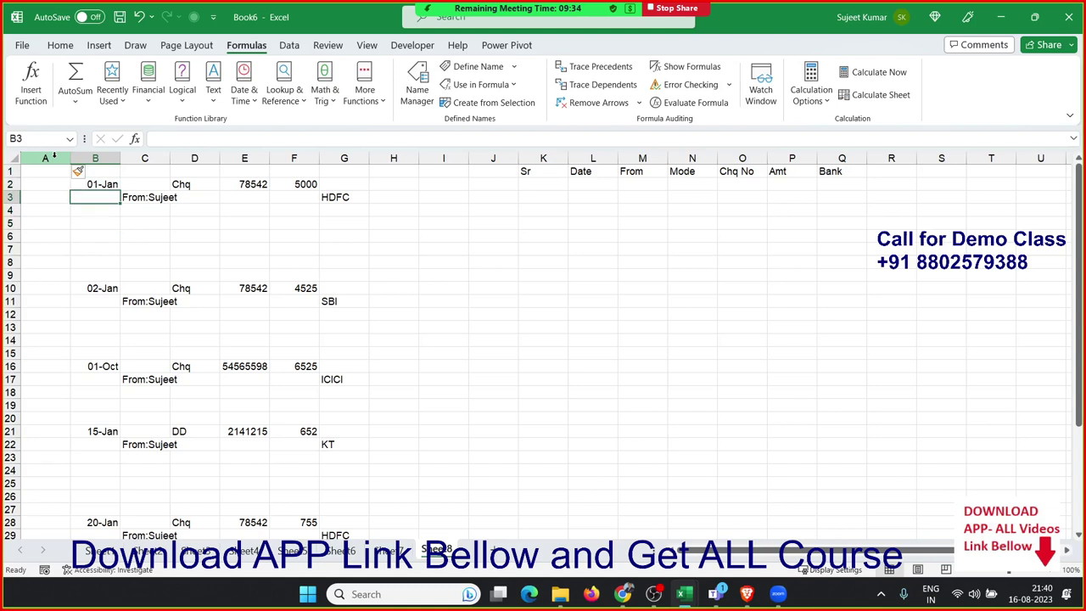
key(Up)
key(Left)
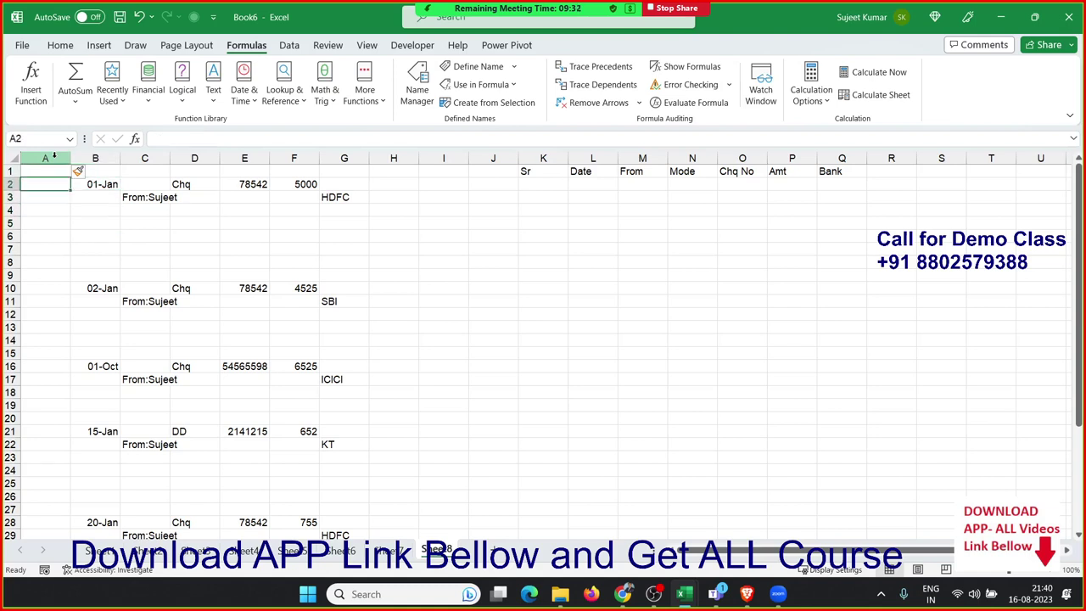
Step: Enter =ISNUMBER(B2) in A2 to test whether the first date is a number
text(=isd)
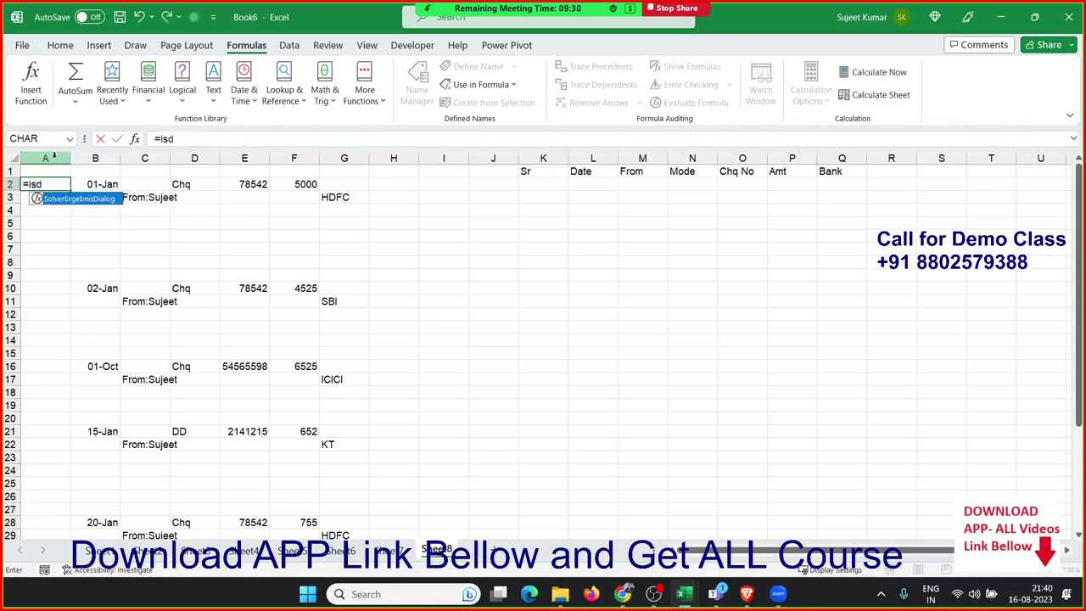
key(BackSpace)
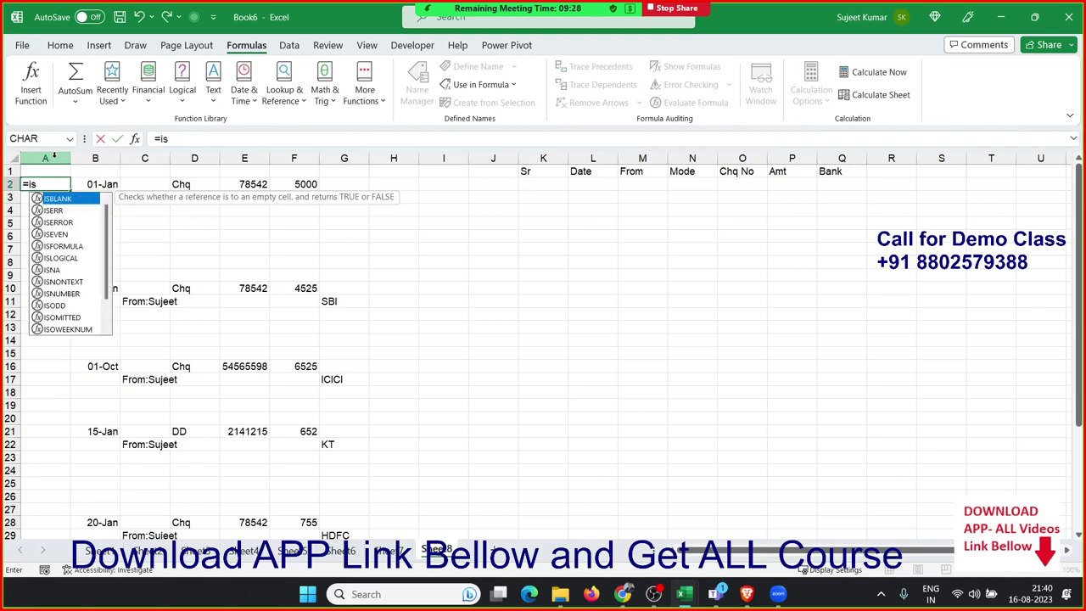
text(n)
key(Down)
key(Down)
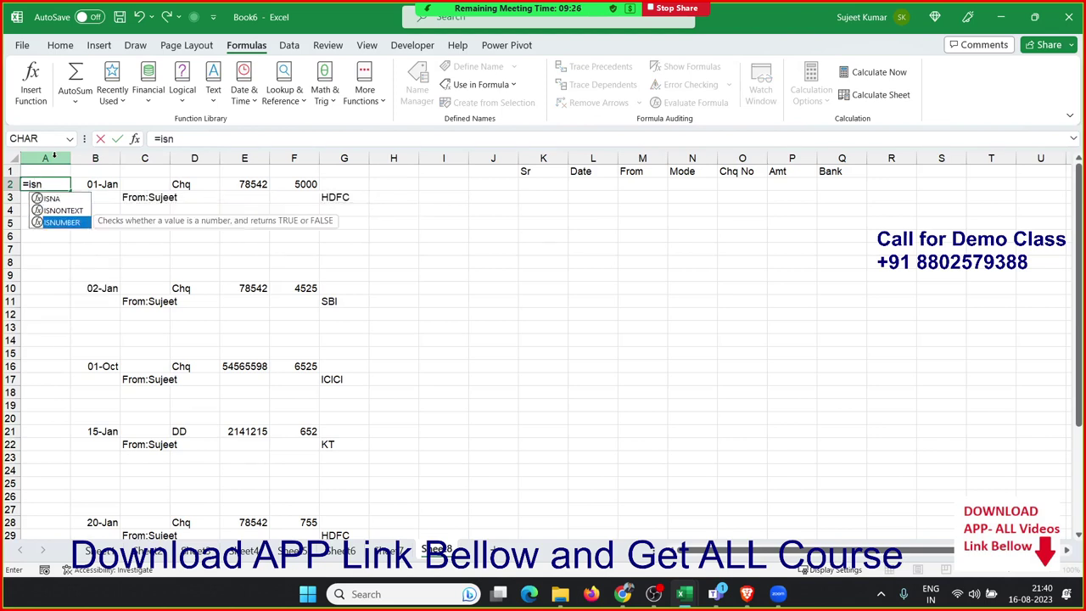
key(Tab)
key(Right)
key(Return)
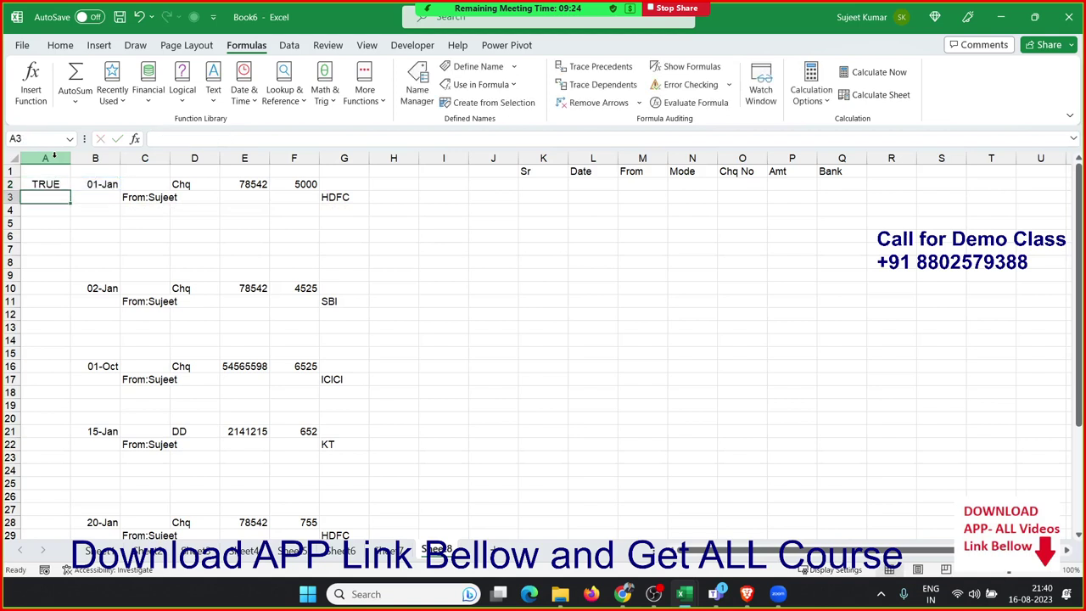
key(Up)
Step: Type filler test text into cells B5 and B7
key(Down)
key(Down)
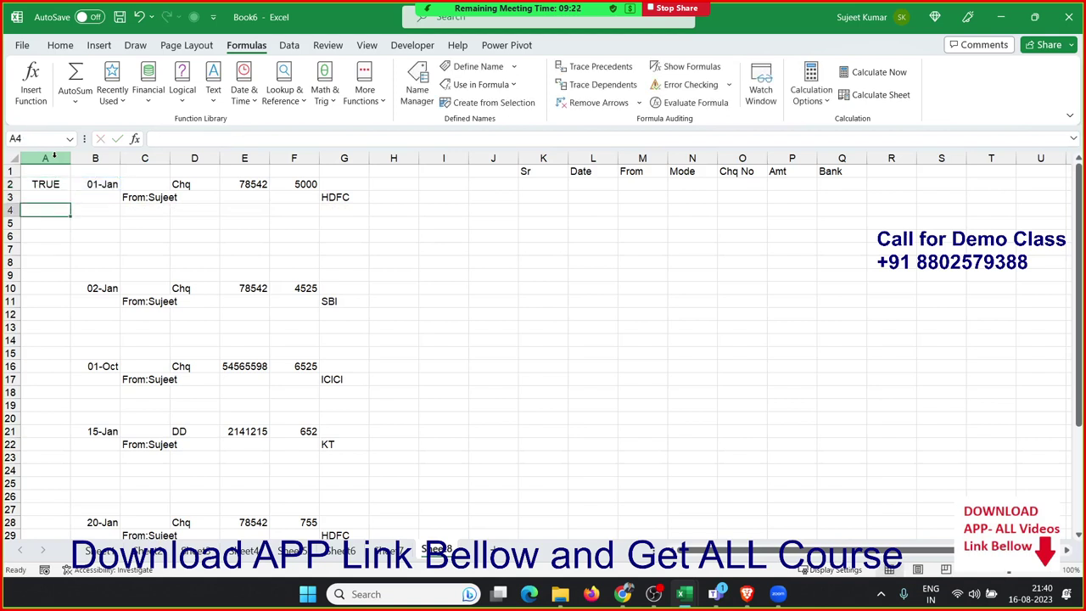
key(Up)
key(Up)
key(Down)
key(Down)
key(Down)
key(Right)
text(sd)
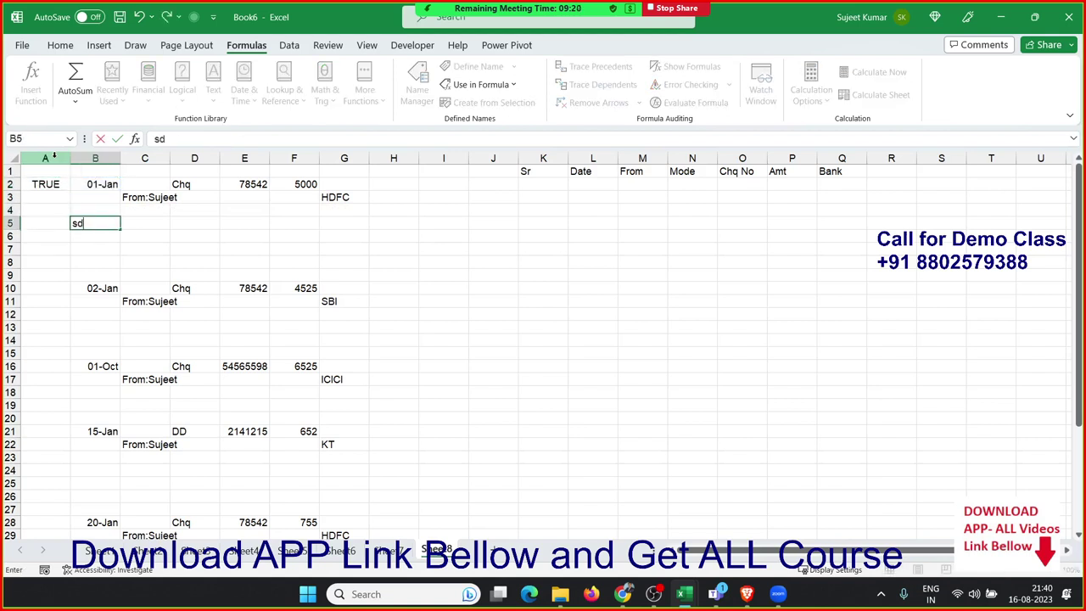
text(fsdfsdfsdfsdfsd)
key(Return)
key(Down)
text(sdf)
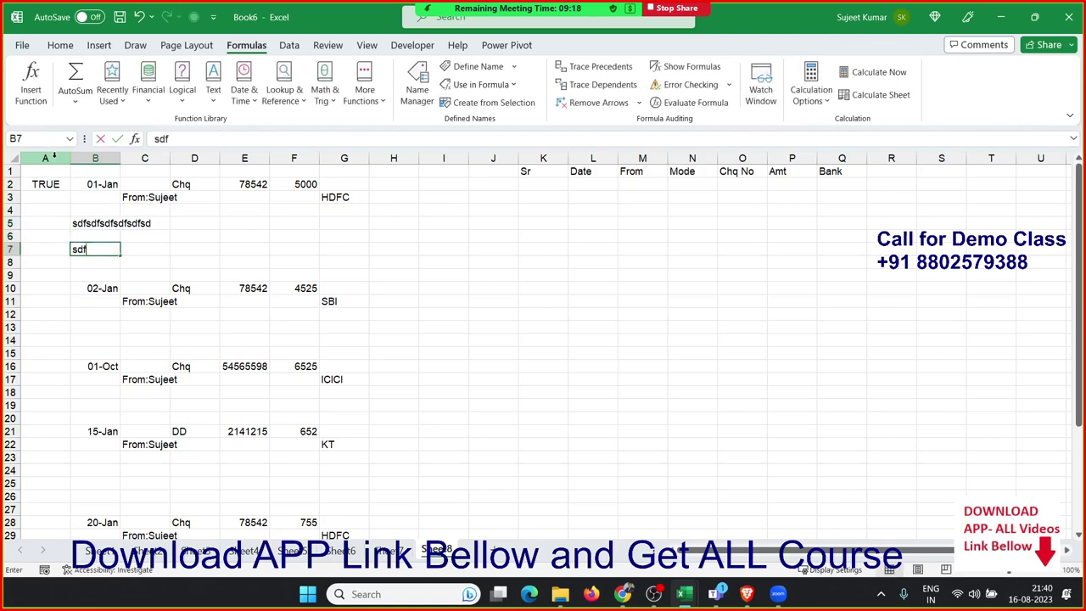
text(sdfsdfsd)
key(Return)
key(Up)
key(Up)
key(Up)
key(Left)
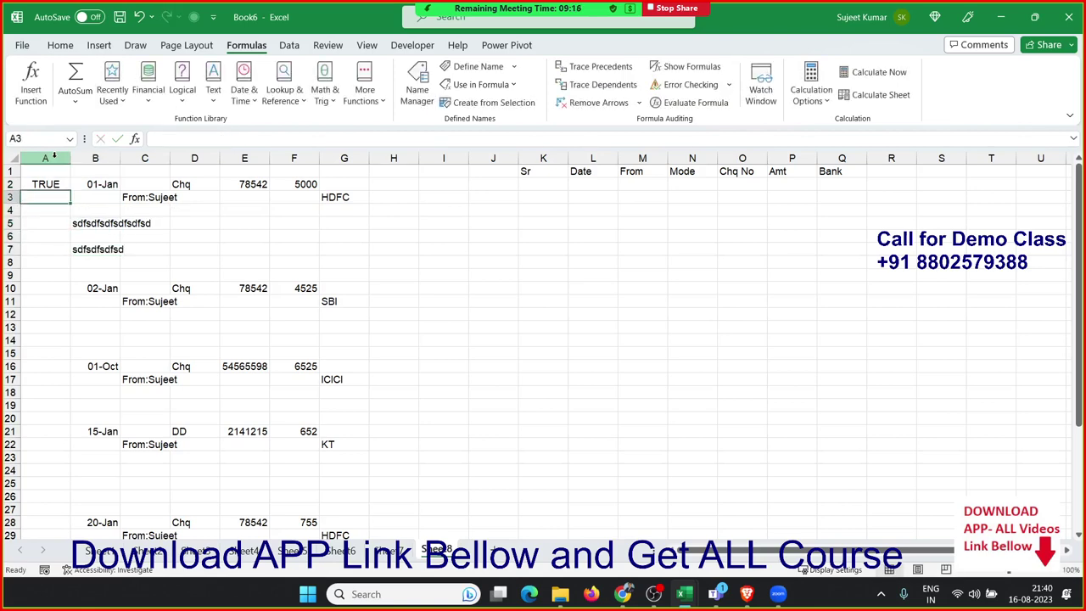
key(Up)
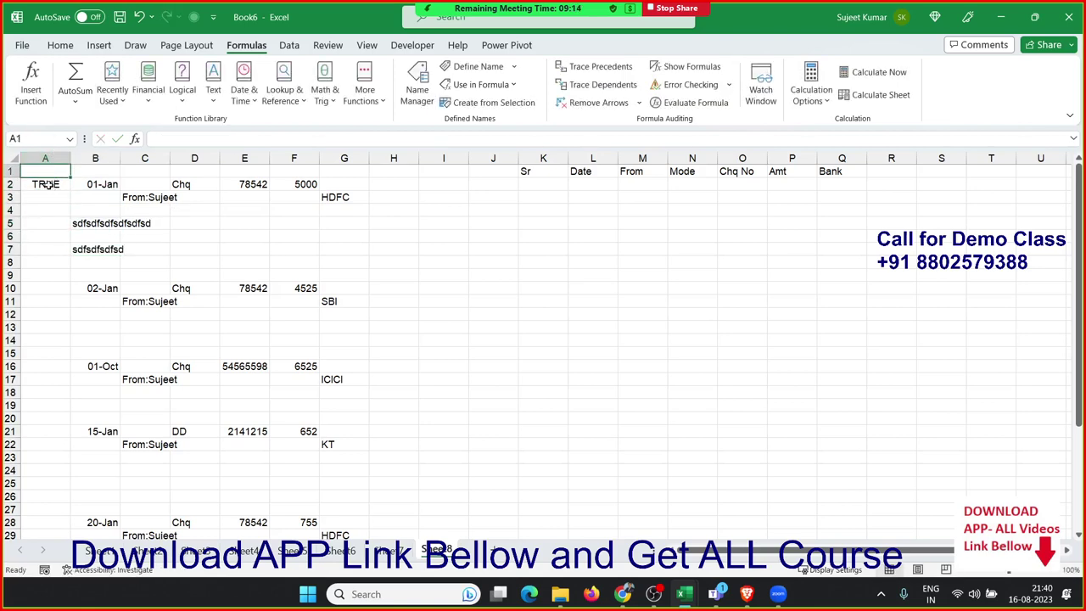
Step: Start wrapping A2's ISNUMBER formula in IF, then cancel the edit
double_click(39, 184)
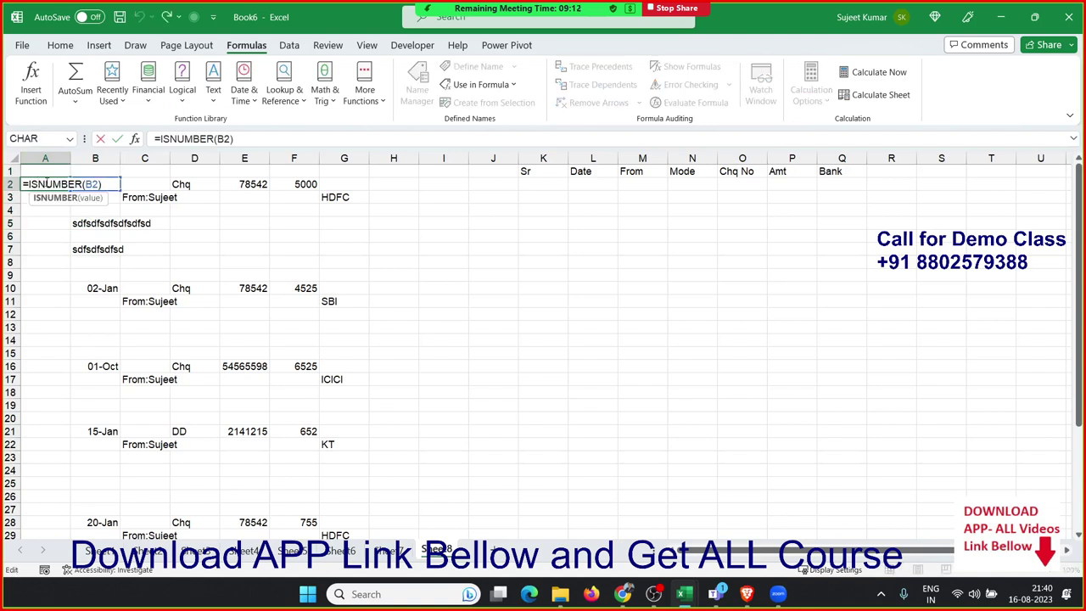
key(Left)
key(Left)
text(IF)
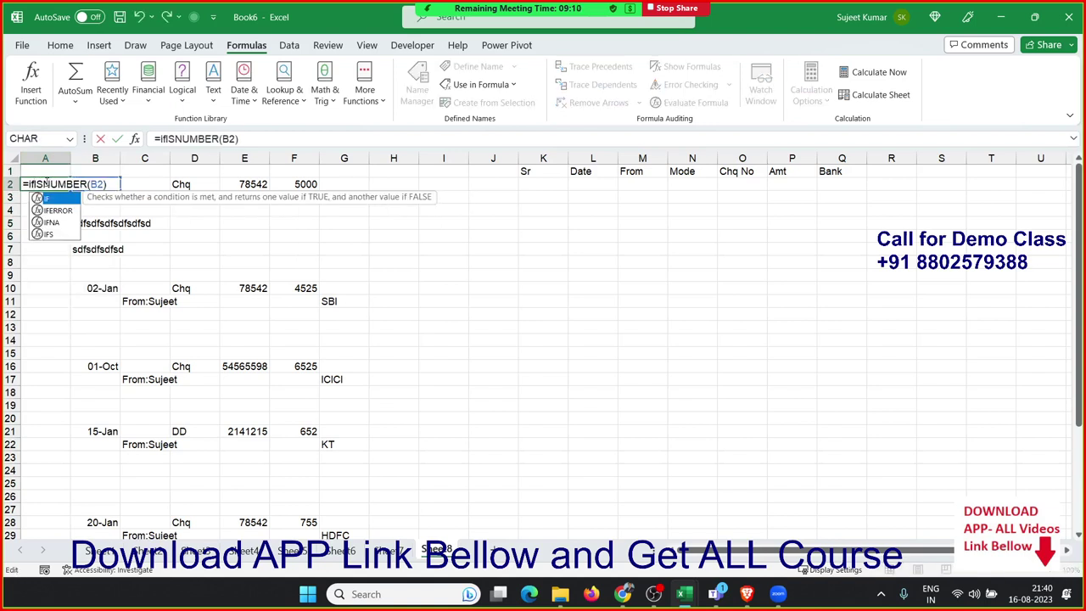
text(()
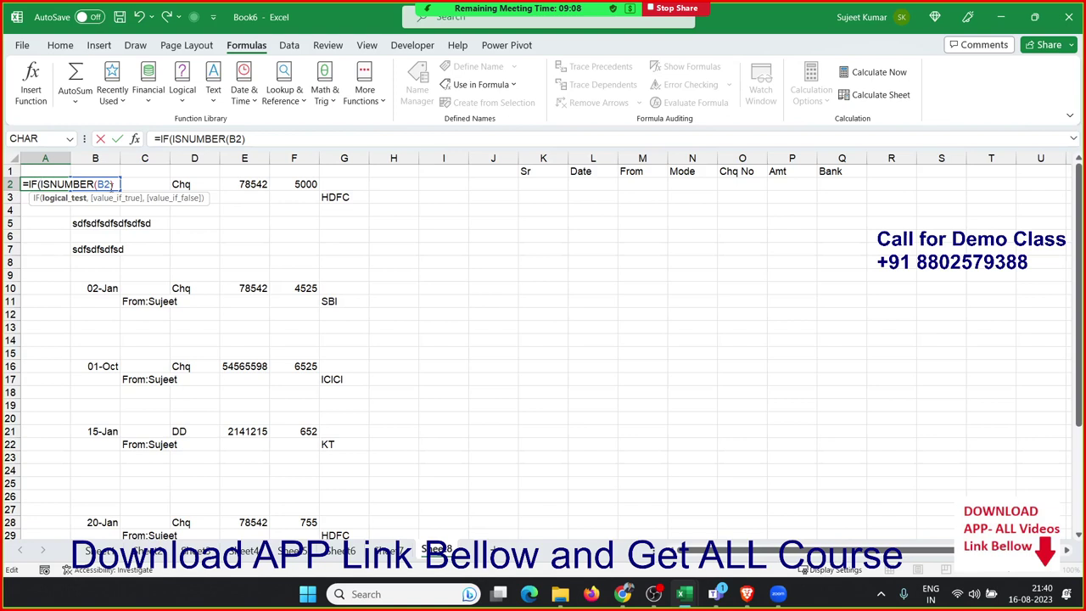
key(Escape)
Step: Fill the ISNUMBER check into A3, clear its FALSE result, and reopen A2 for editing
key(shift+Down)
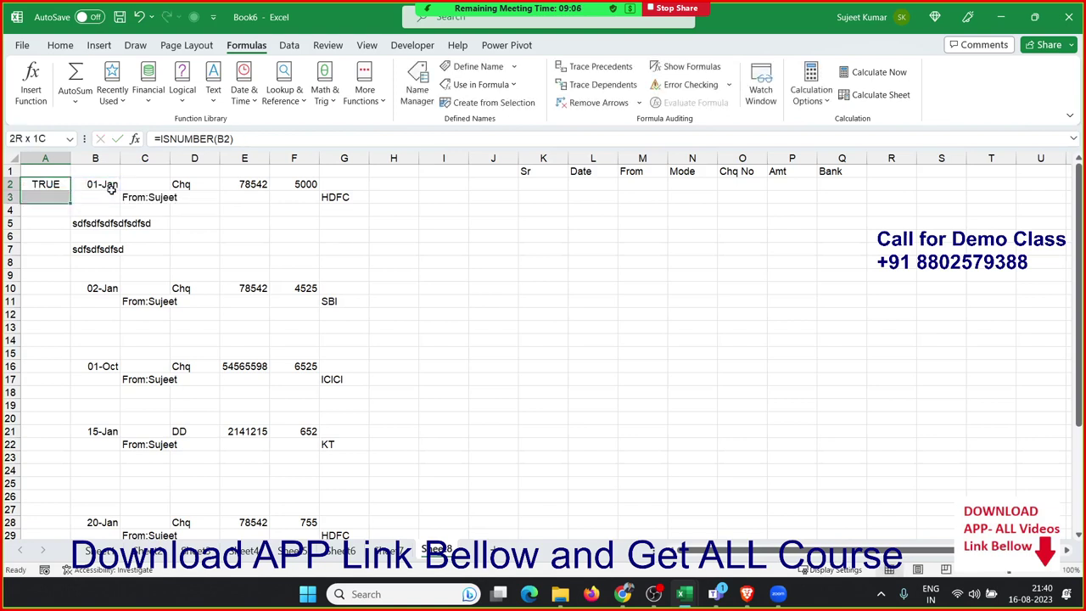
key(ctrl+d)
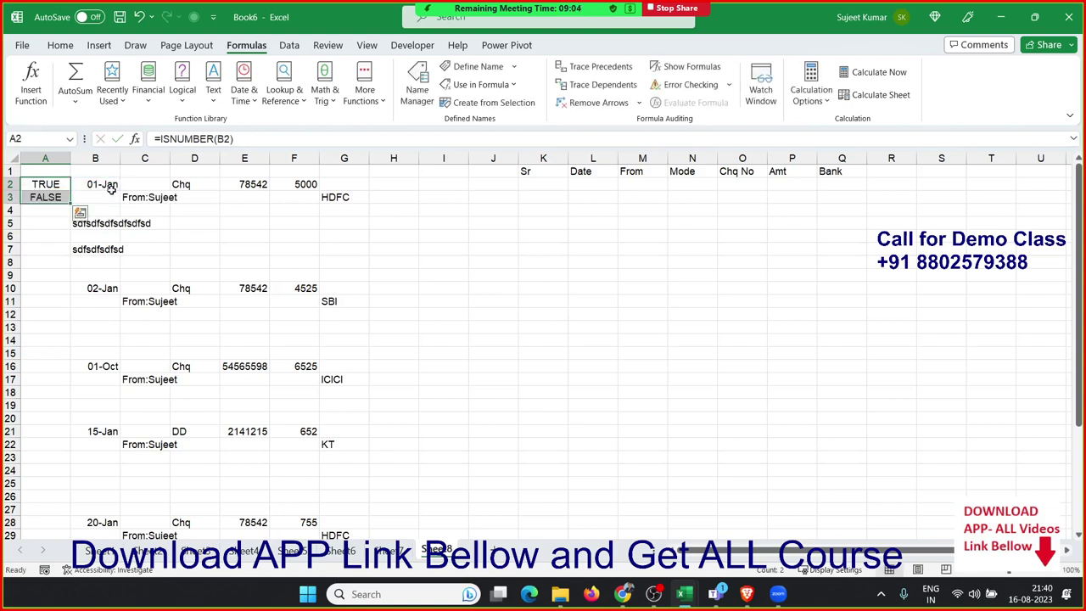
key(shift+Up)
key(Down)
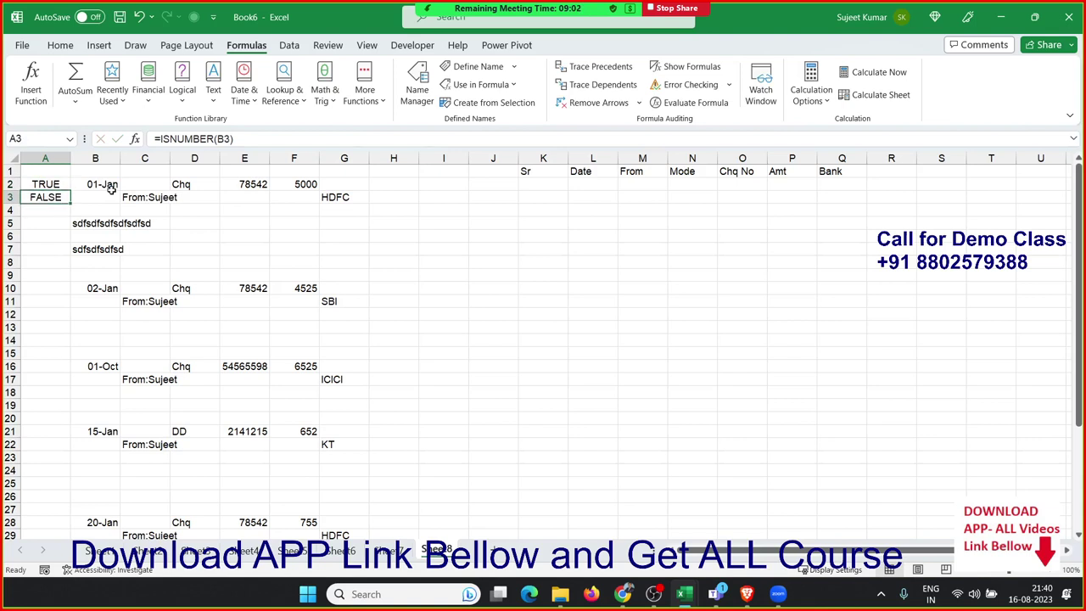
key(Delete)
key(Up)
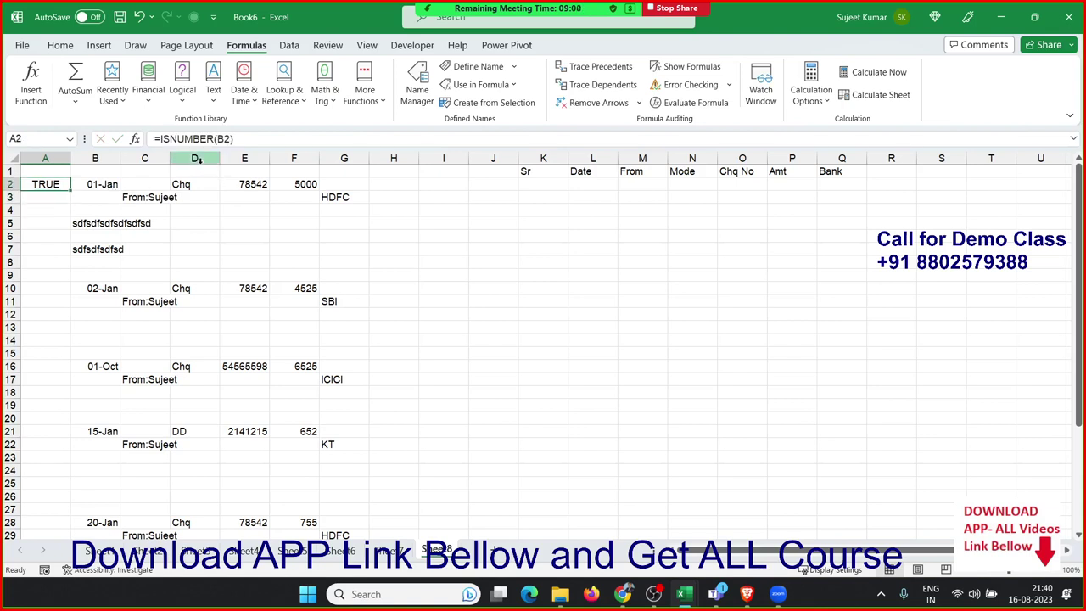
key(F2)
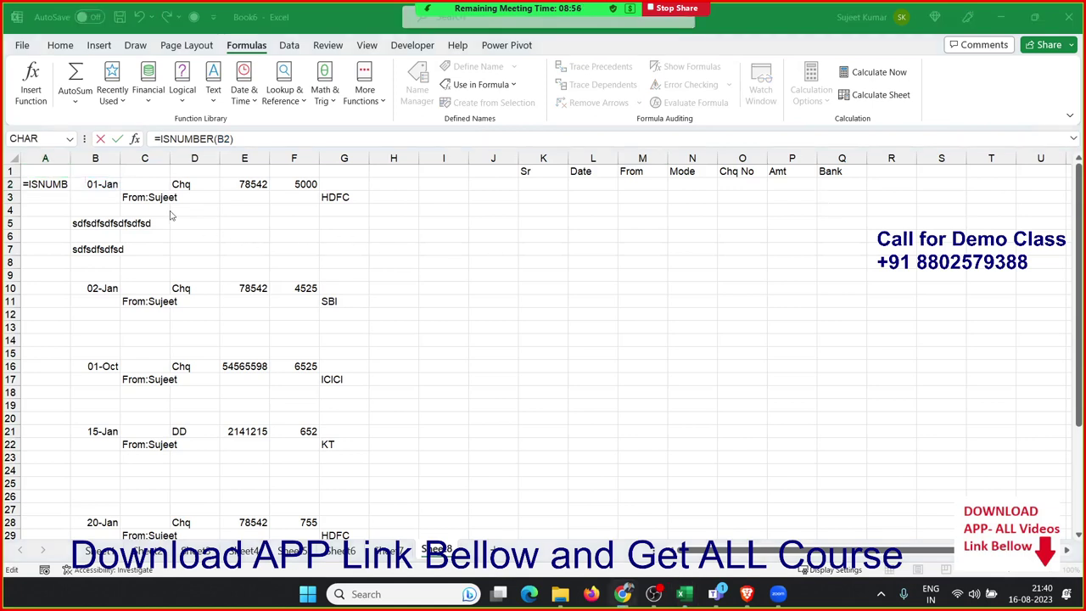
Step: Rewrite A2 as =IF(ISNUMBER(B2),MAX($A$1:A1)+1,"") to number dated entries
click(164, 138)
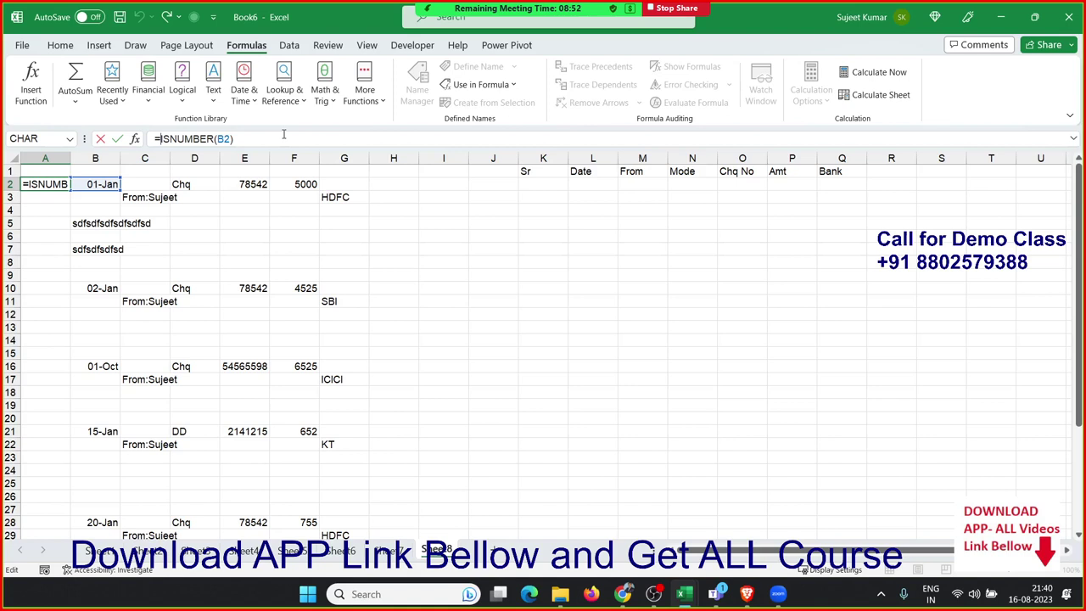
text(IF()
click(310, 139)
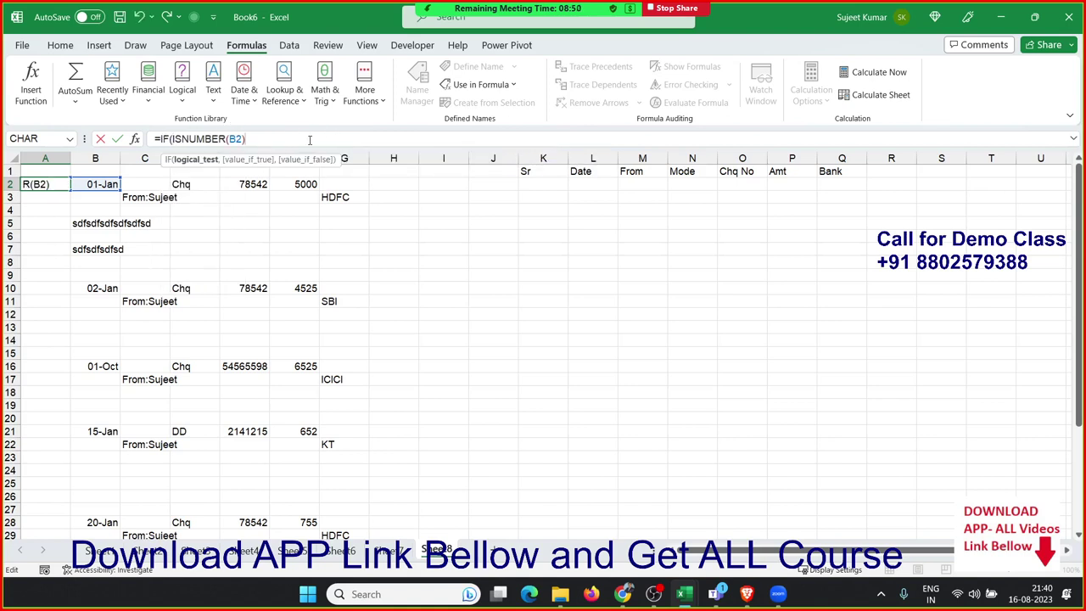
text(,)
click(61, 171)
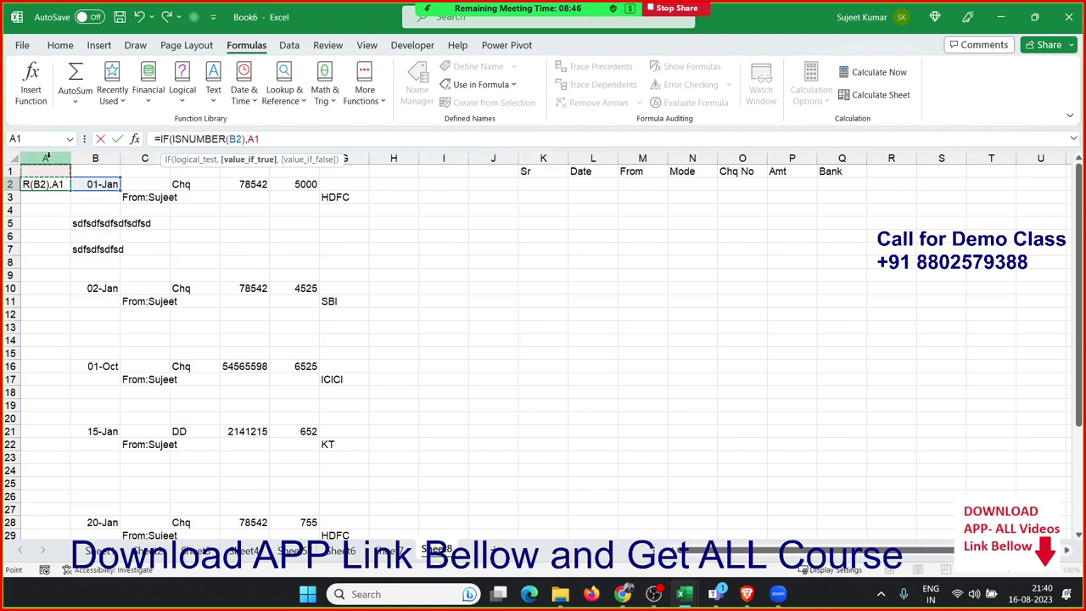
text(+)
key(BackSpace)
key(BackSpace)
key(BackSpace)
key(BackSpace)
text(m)
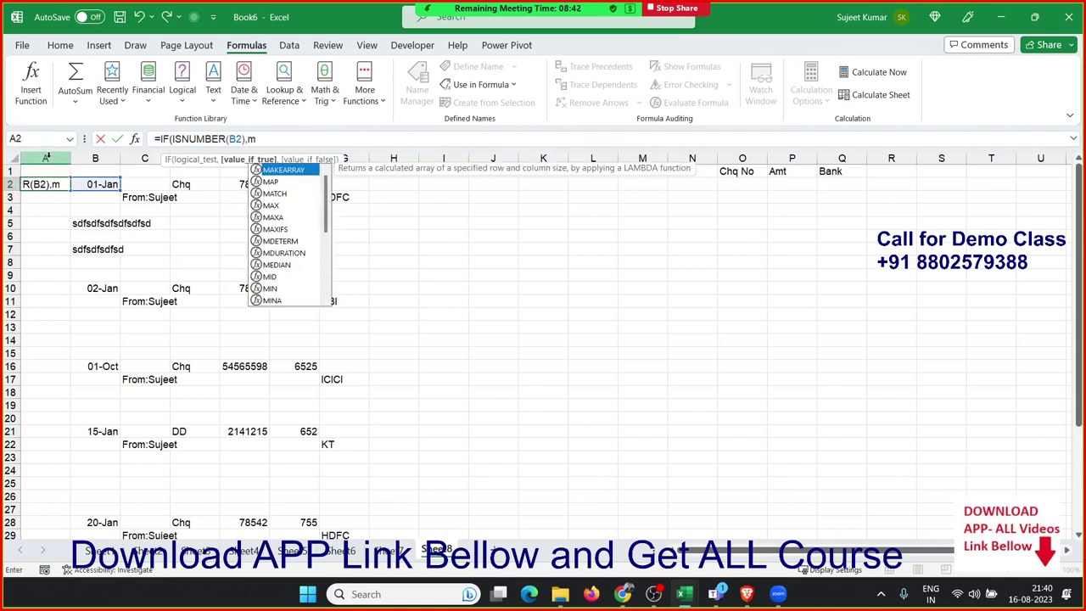
text(ax)
key(Tab)
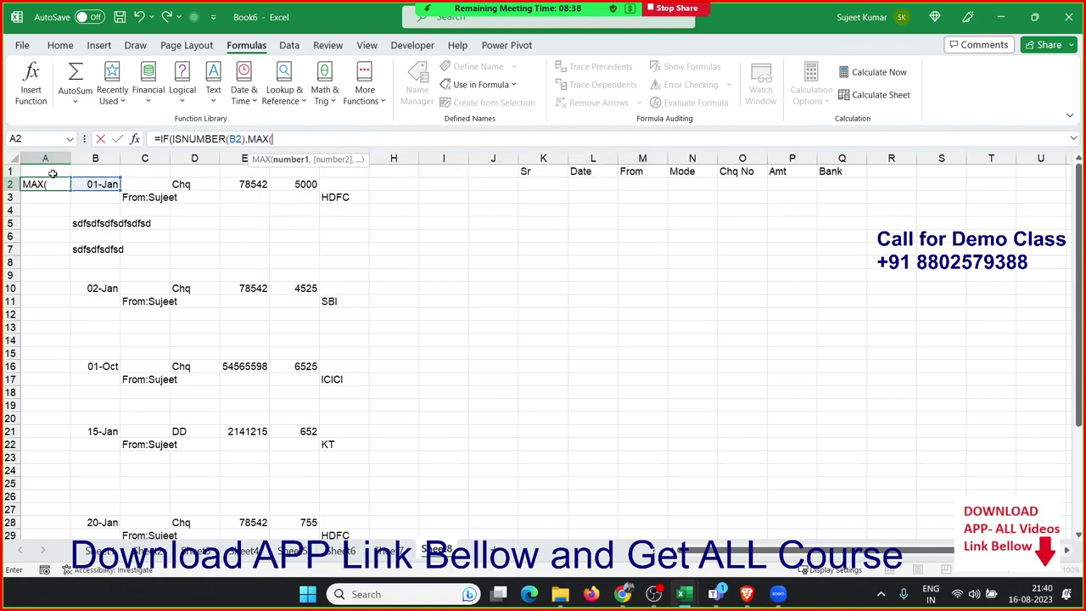
click(52, 171)
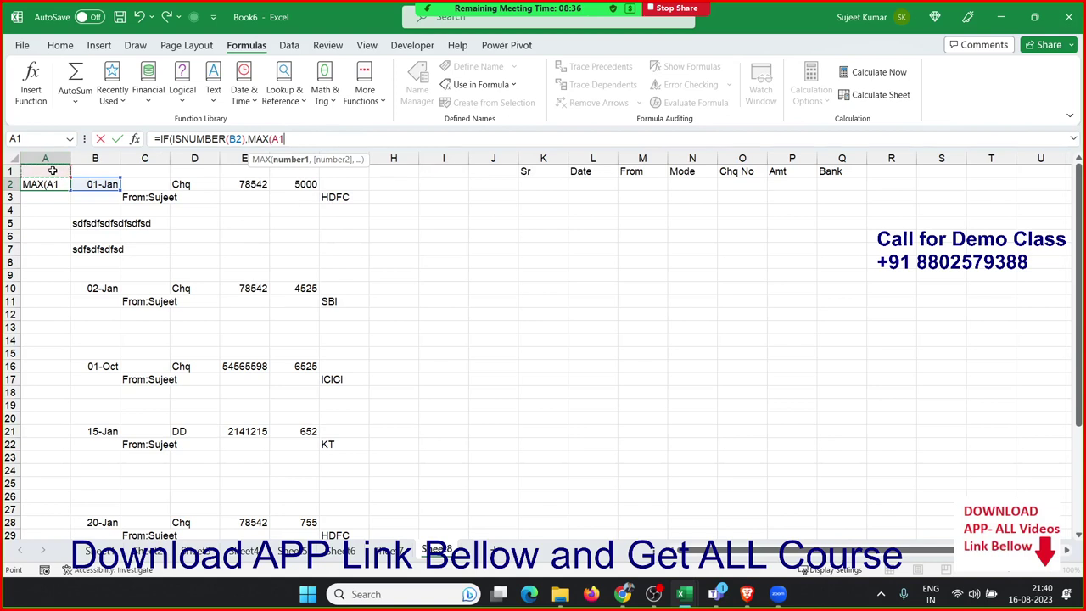
key(F8)
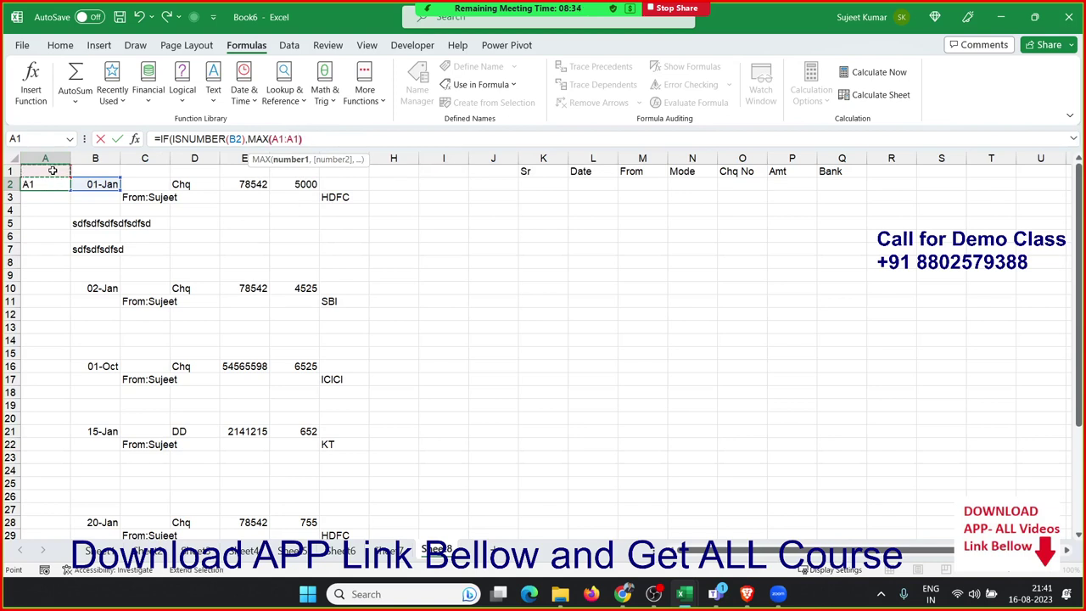
text(+1)
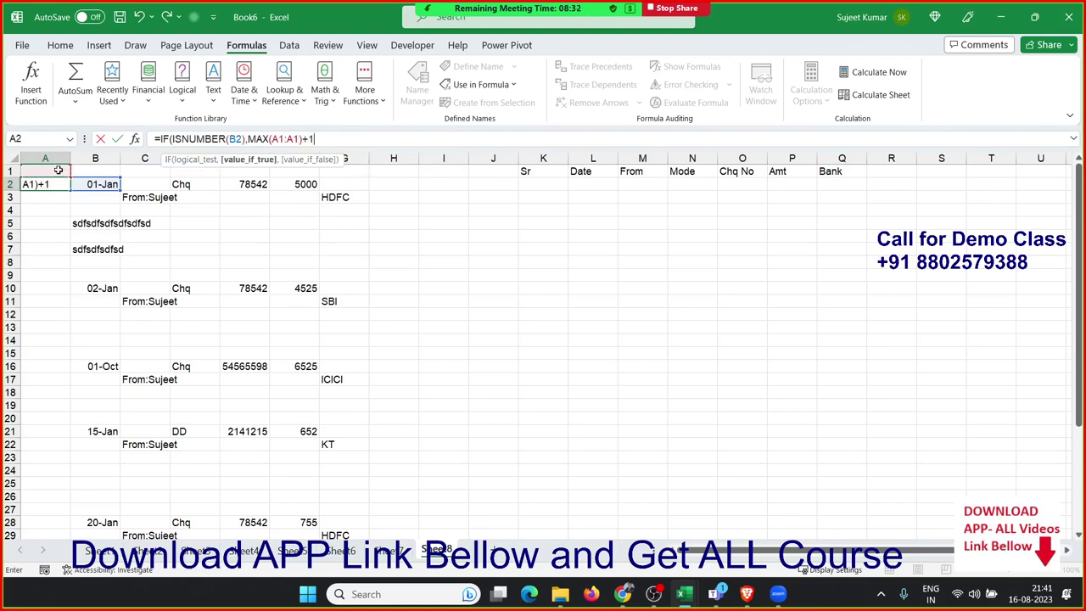
text(,"")
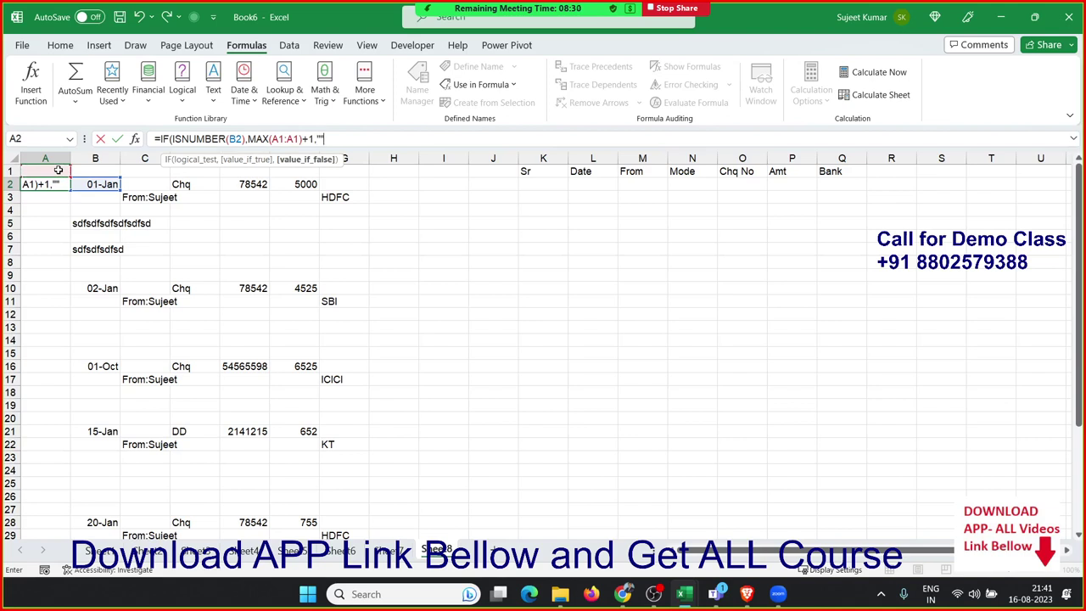
text())
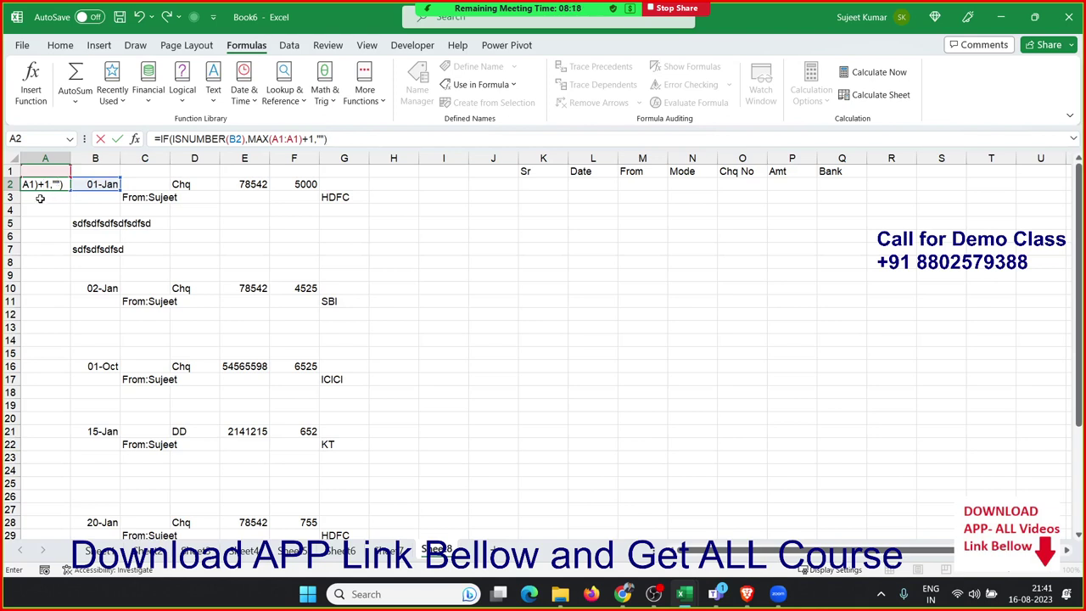
click(283, 139)
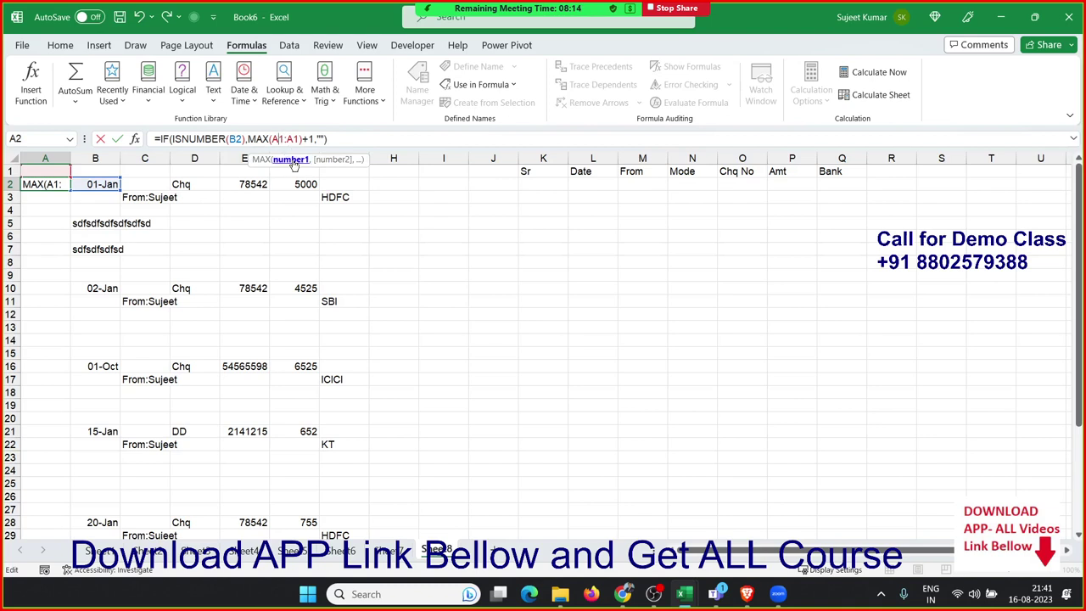
key(F4)
key(Return)
Step: Fill the numbering formula down A2:A36 and check entries are numbered 1 to 5
key(Up)
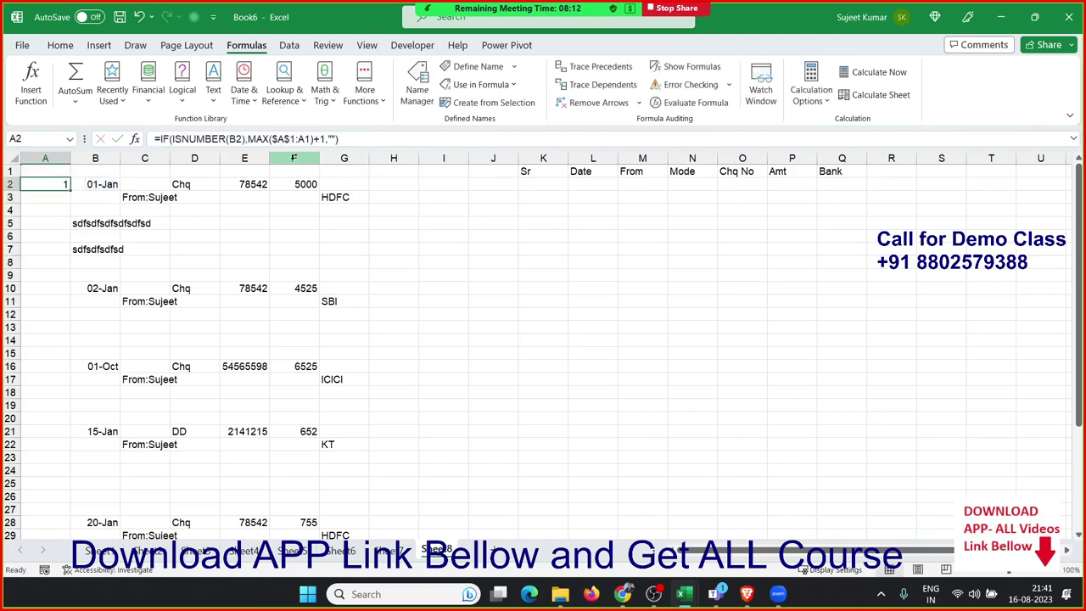
key(shift+Down)
key(shift+Down)
key(shift+Down)
key(shift+Down)
key(shift+Down)
key(shift+Down)
key(shift+Down)
key(shift+Down)
key(shift+Down)
key(shift+Down)
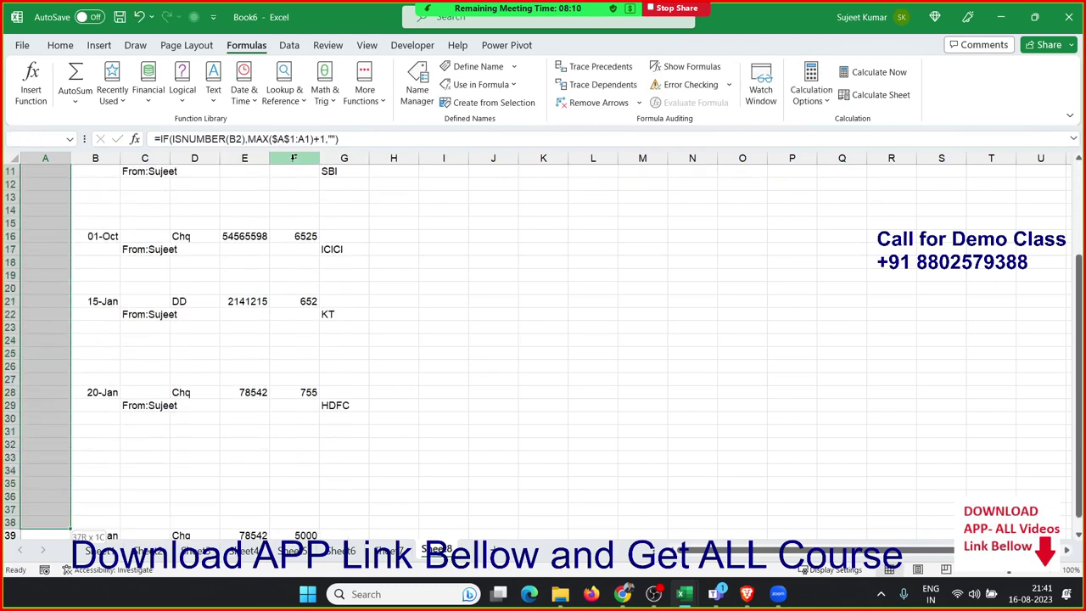
key(ctrl+d)
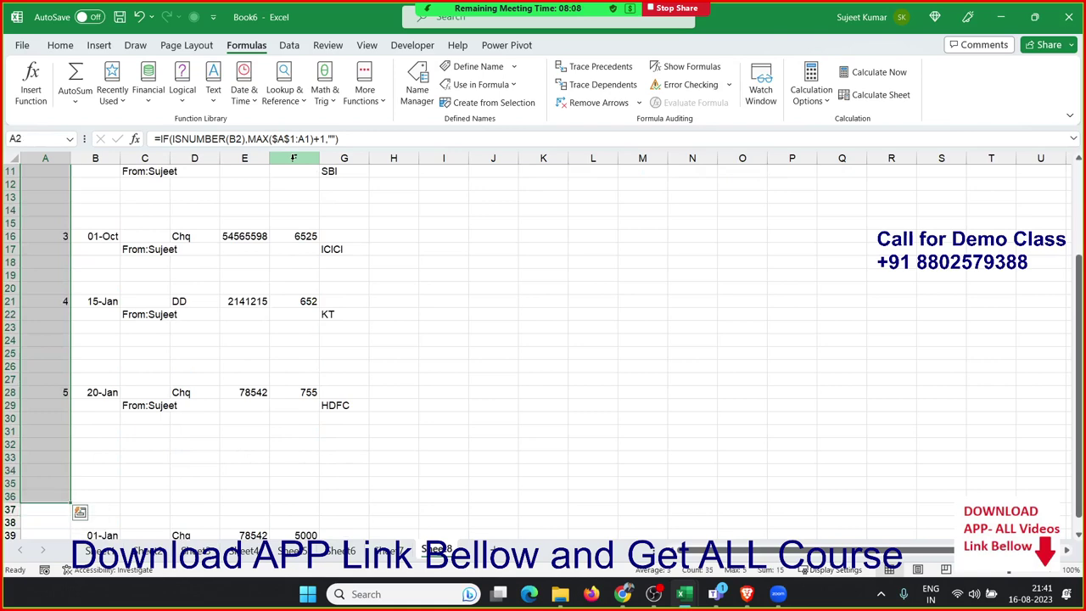
key(ctrl+Home)
key(Down)
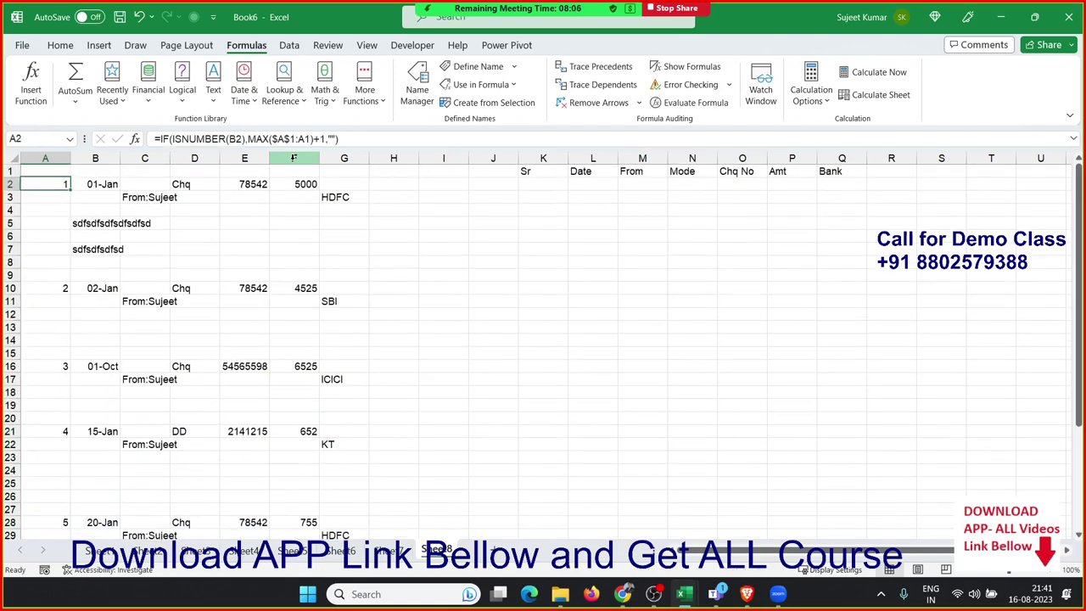
key(Down)
key(Down)
key(Down)
key(Down)
key(Down)
key(Down)
key(Down)
key(Down)
key(ctrl+Down)
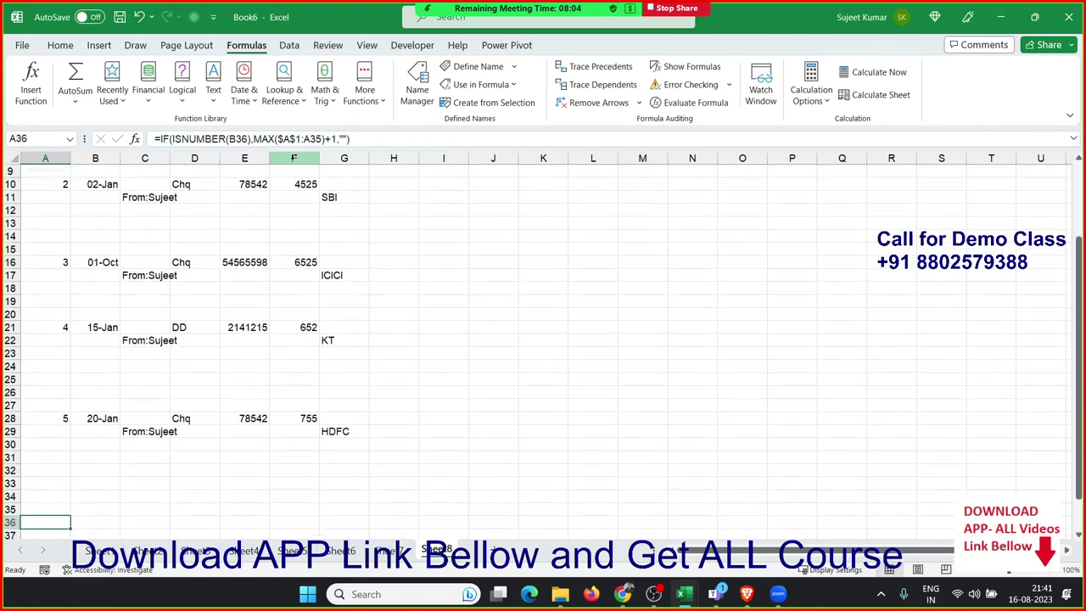
key(ctrl+Up)
key(Up)
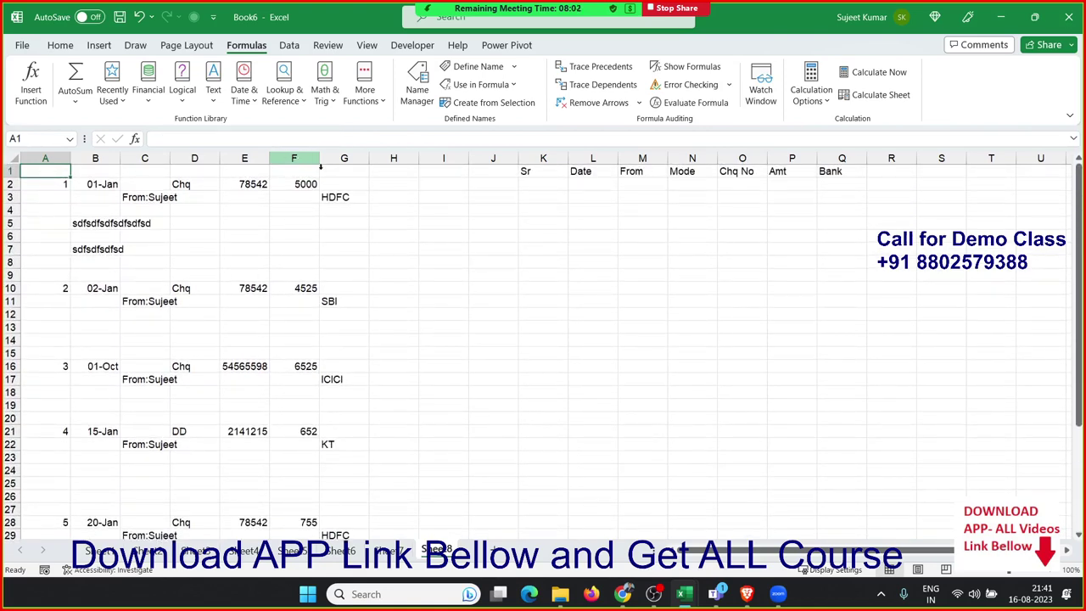
Step: Enter 1 in K2 and =IF(K2+1>MAX(A:A),"",K2+1) in K3
click(535, 185)
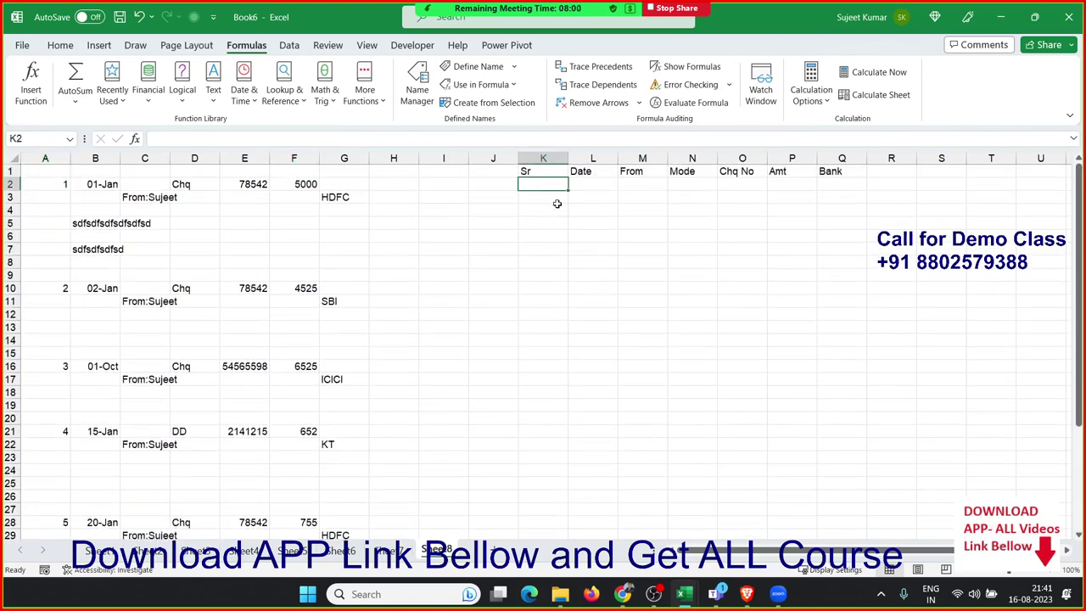
text(1)
key(Return)
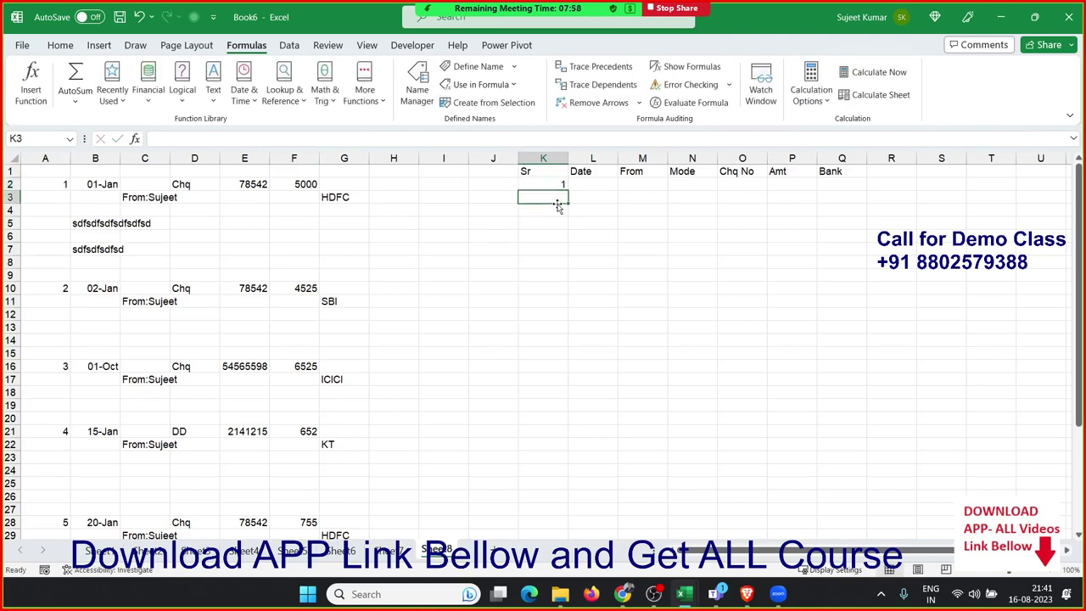
text(=IF()
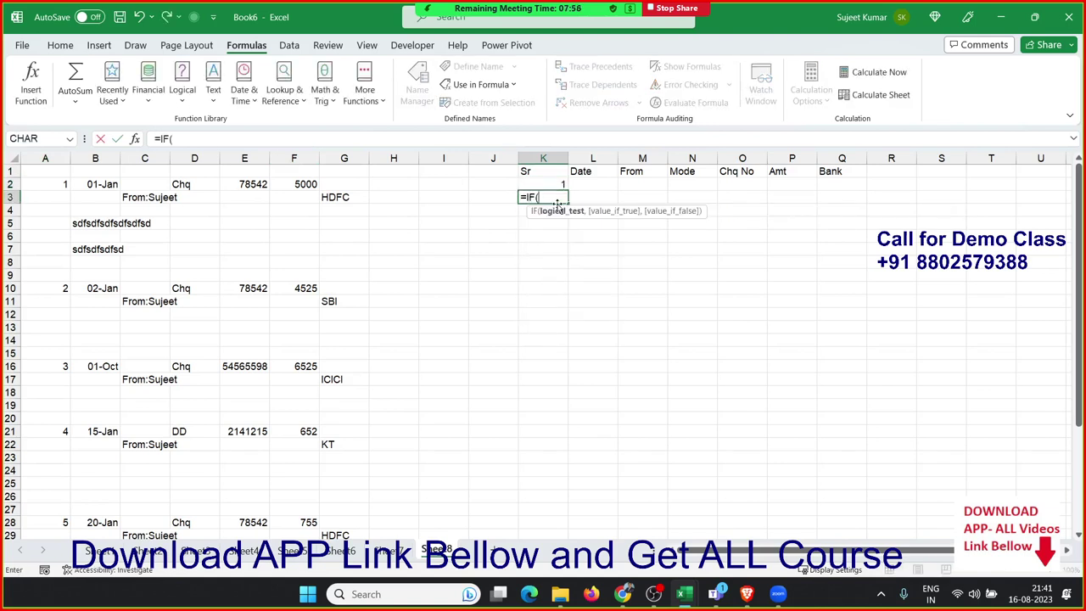
key(Up)
text(+)
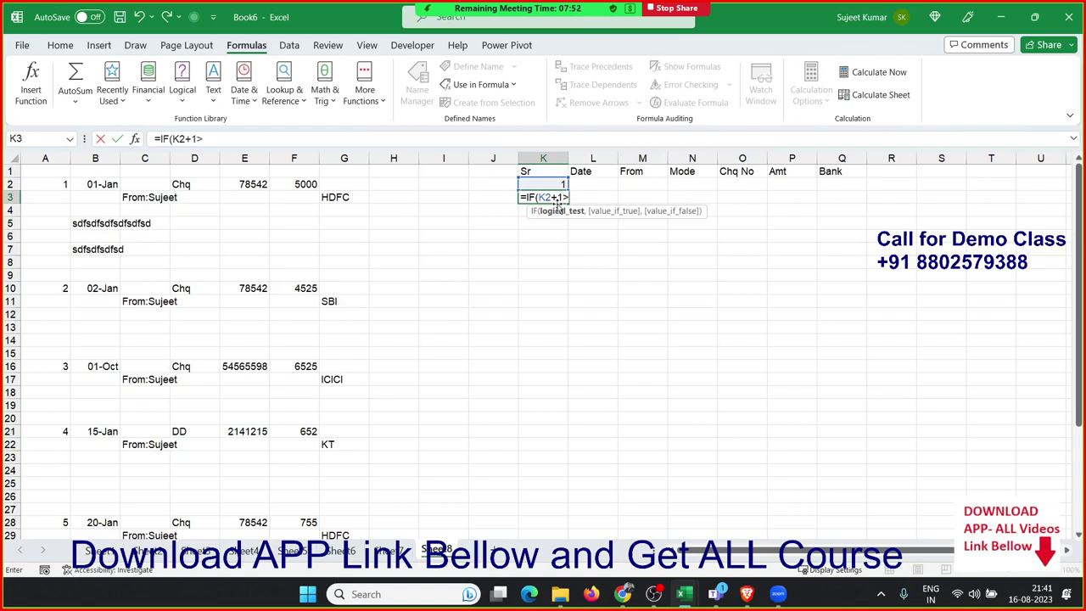
text(m)
key(BackSpace)
text(max)
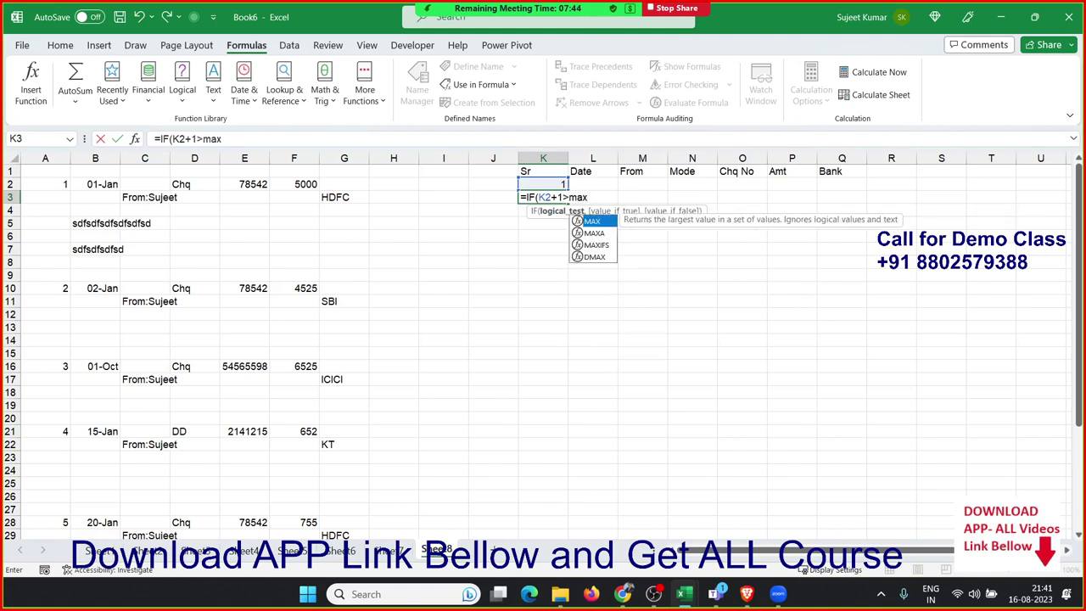
key(alt+Tab)
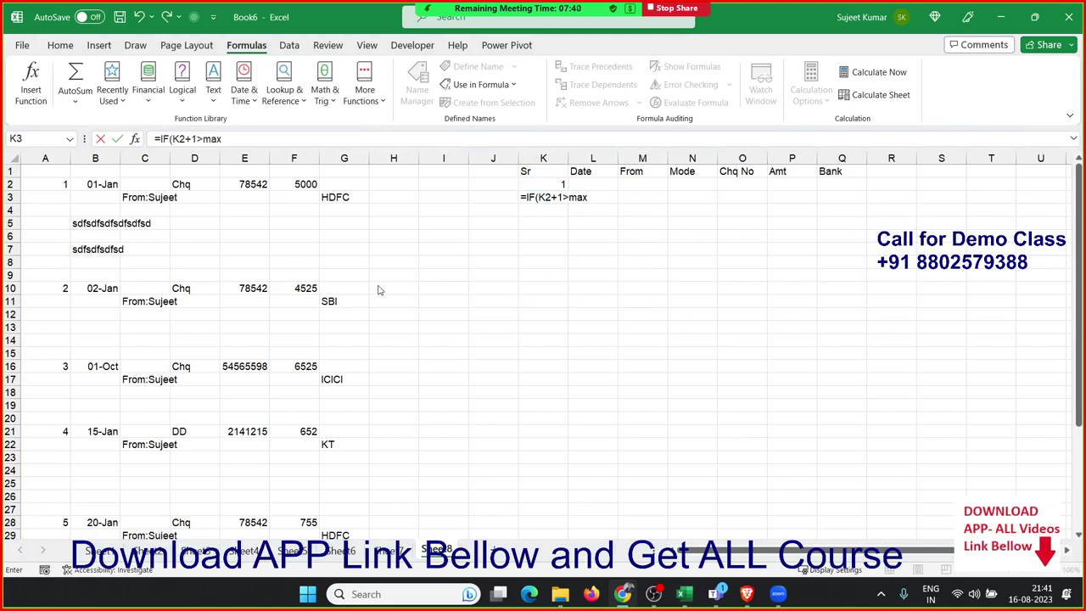
key(alt+Tab)
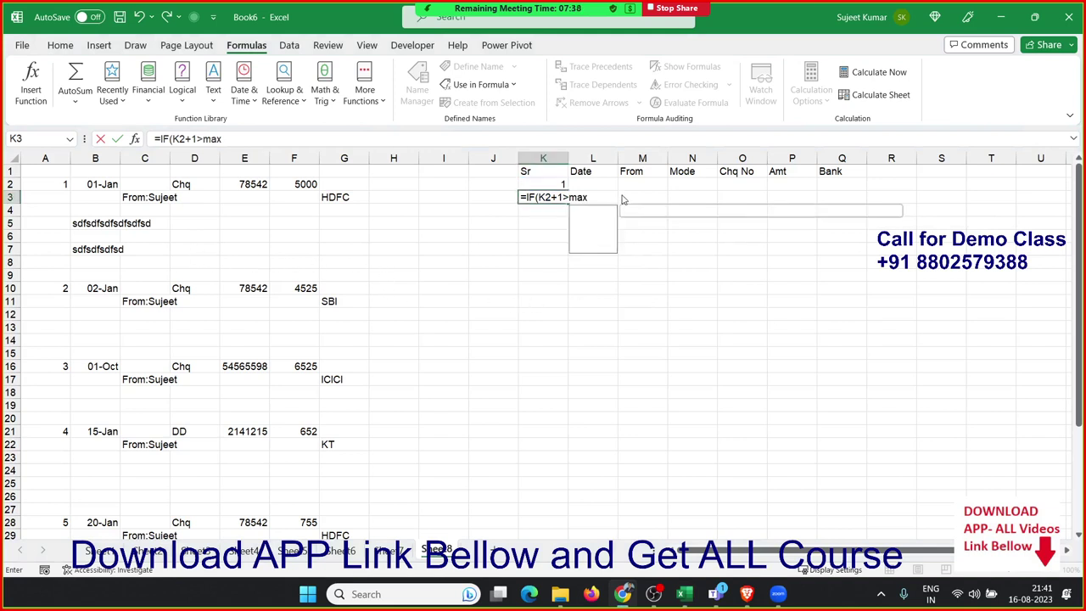
key(Tab)
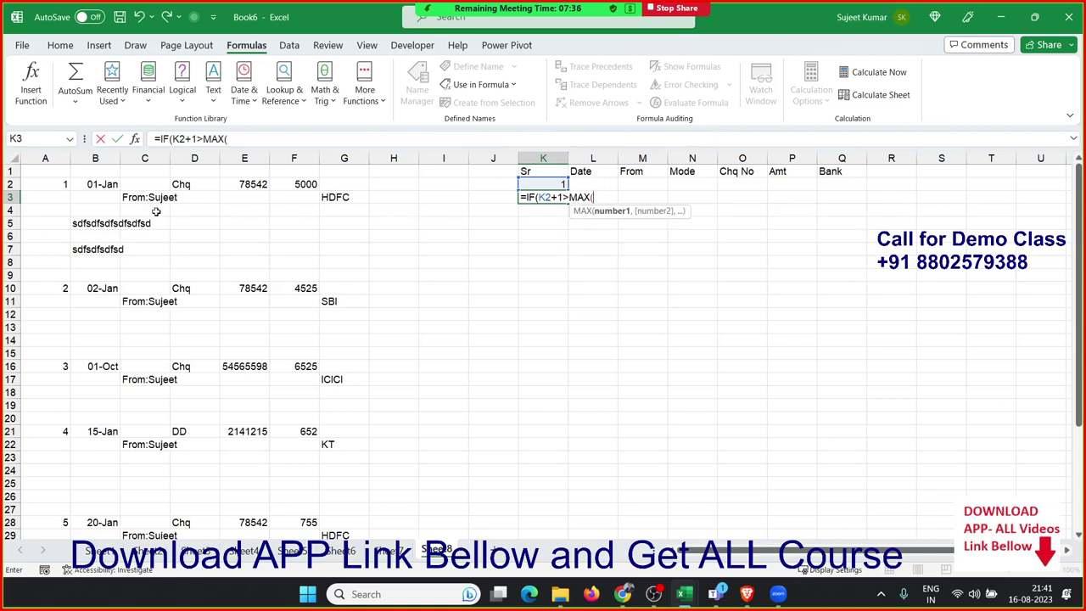
click(58, 159)
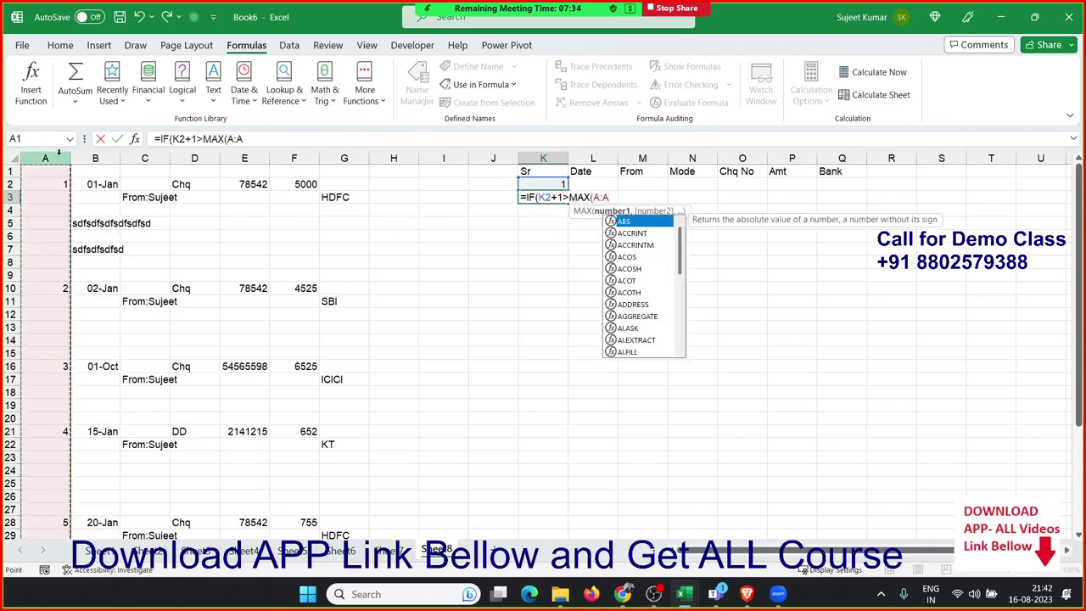
text(),"")
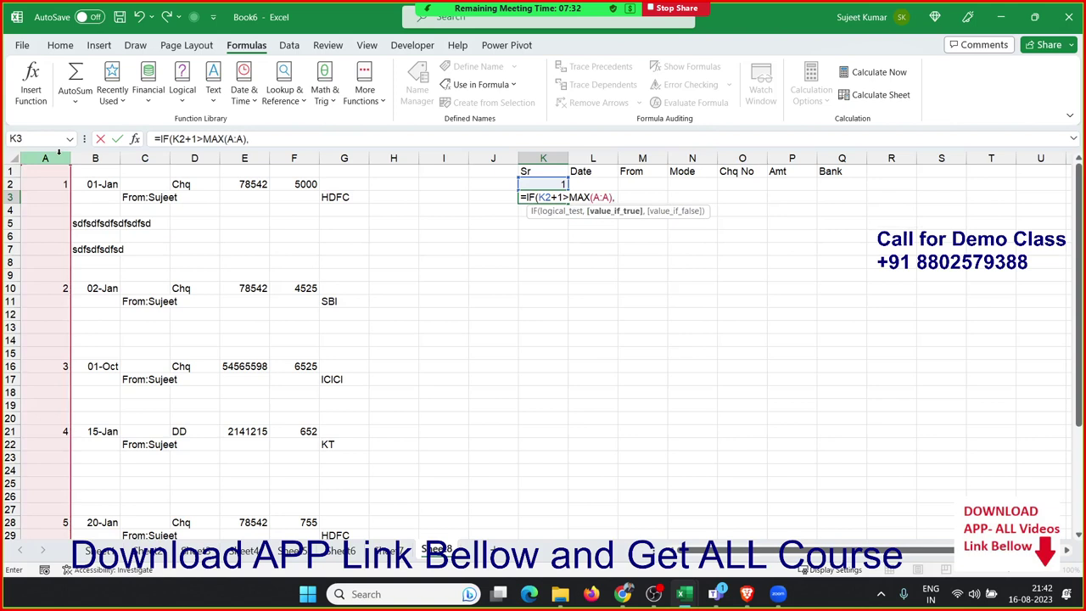
text(,K2)
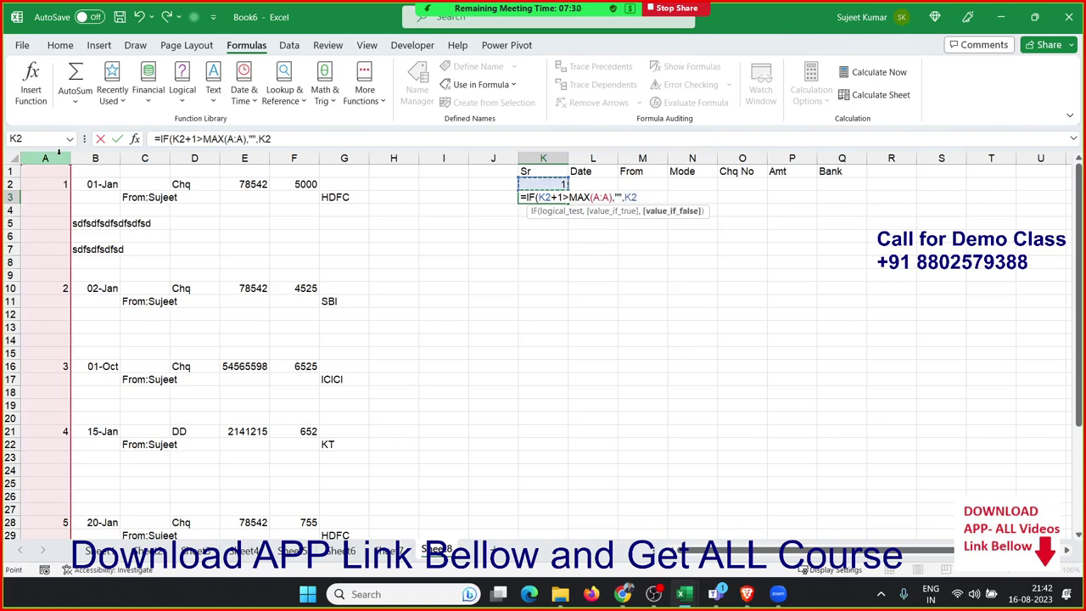
text(+1)
key(Return)
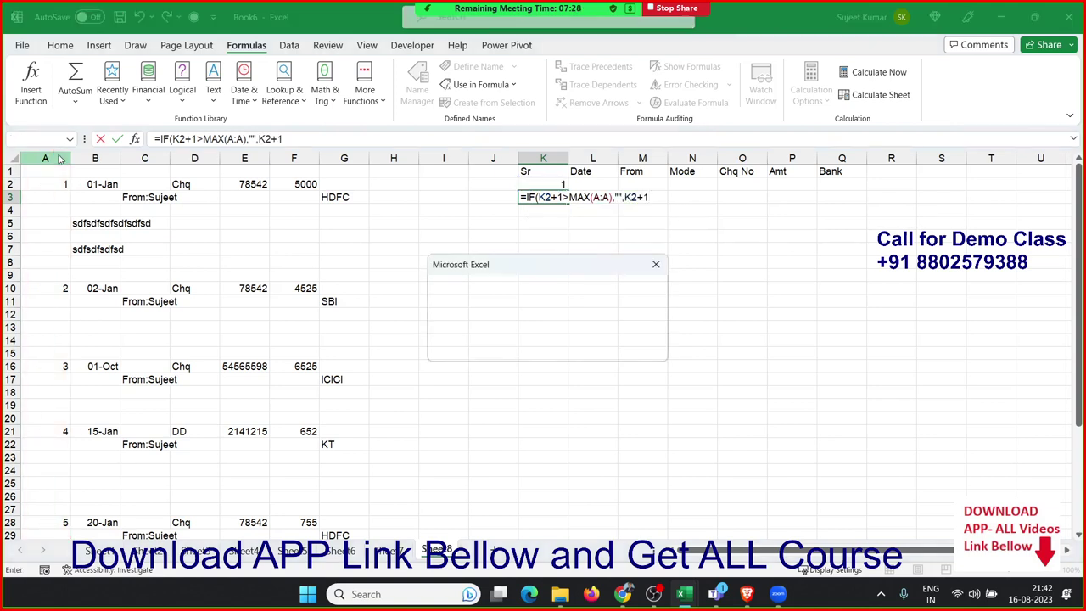
key(Return)
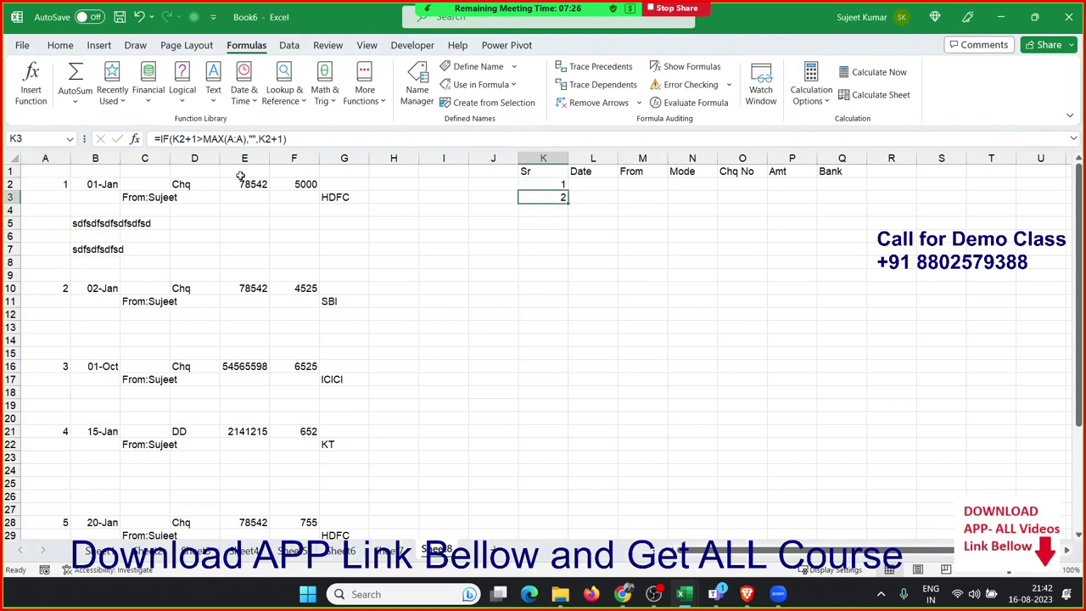
Step: Wrap the K3 serial formula in IFERROR returning a blank on error
double_click(522, 198)
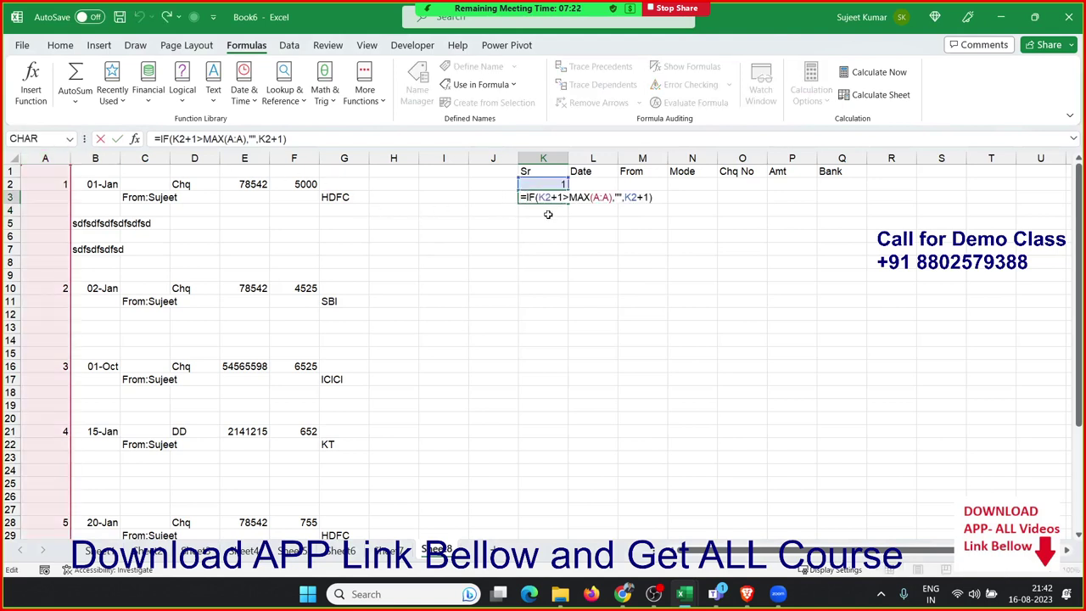
text(IFE)
key(Tab)
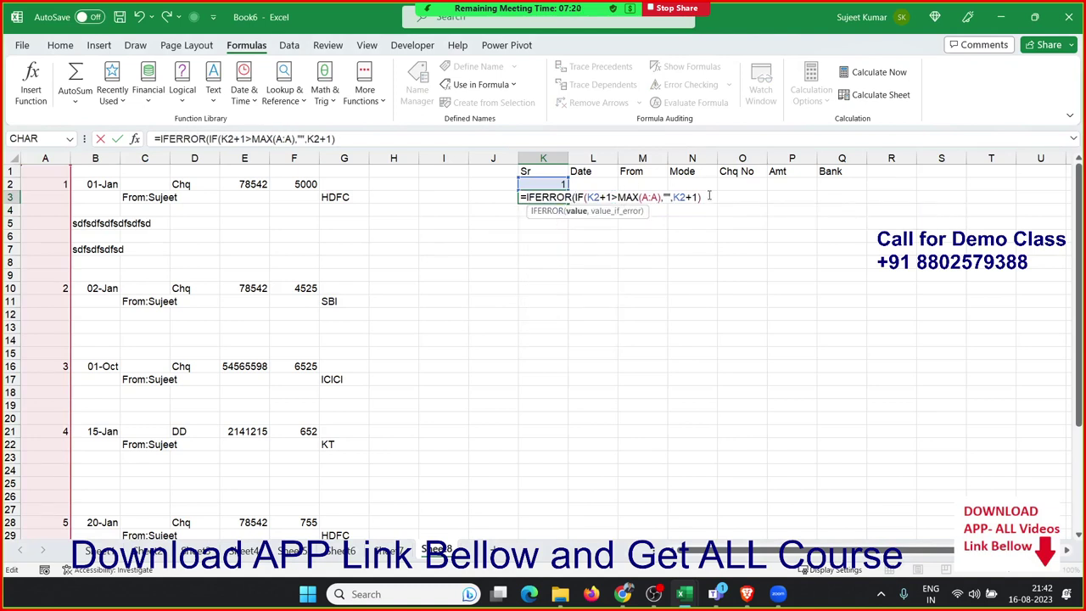
text(,)
key(Return)
Step: Fill the serial formula down K3:K14 so the Sr column lists 1 to 5
key(Up)
key(shift+Down)
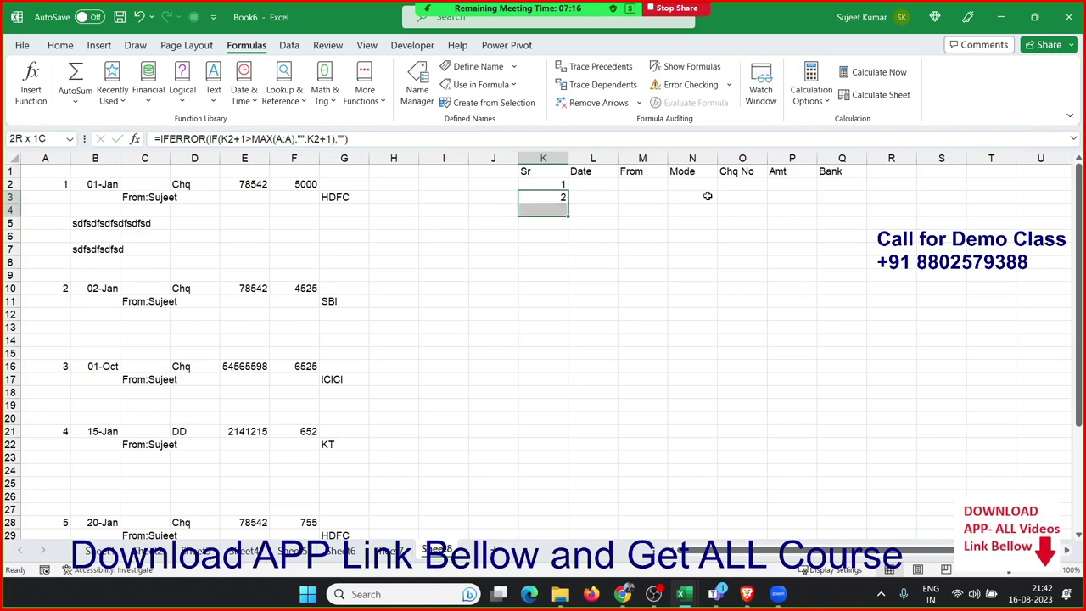
key(shift+Down)
key(shift+Down)
key(shift+Down)
key(ctrl+d)
key(Down)
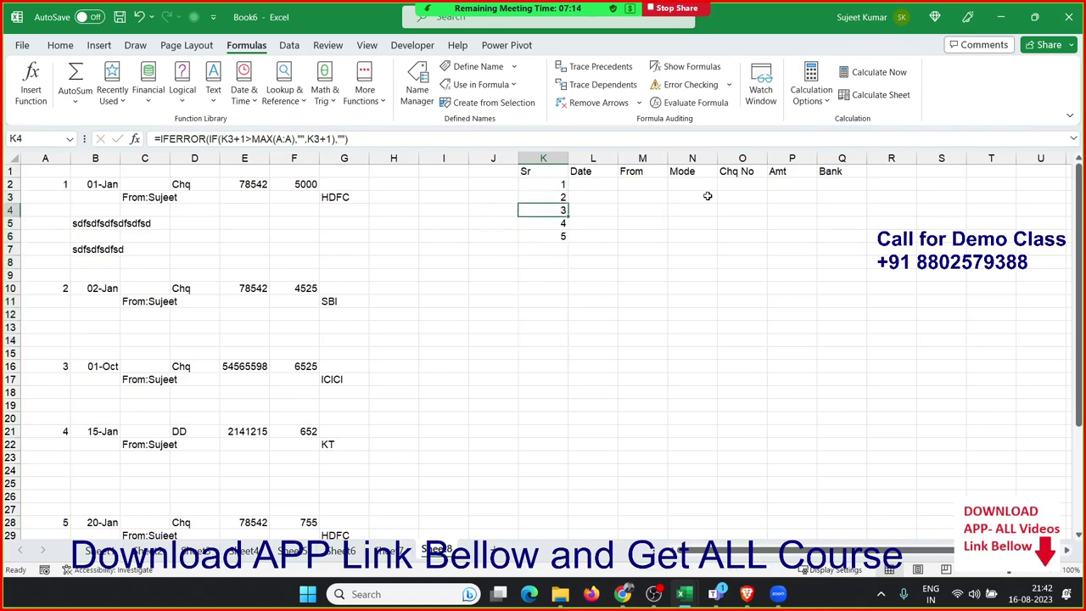
key(Up)
key(Up)
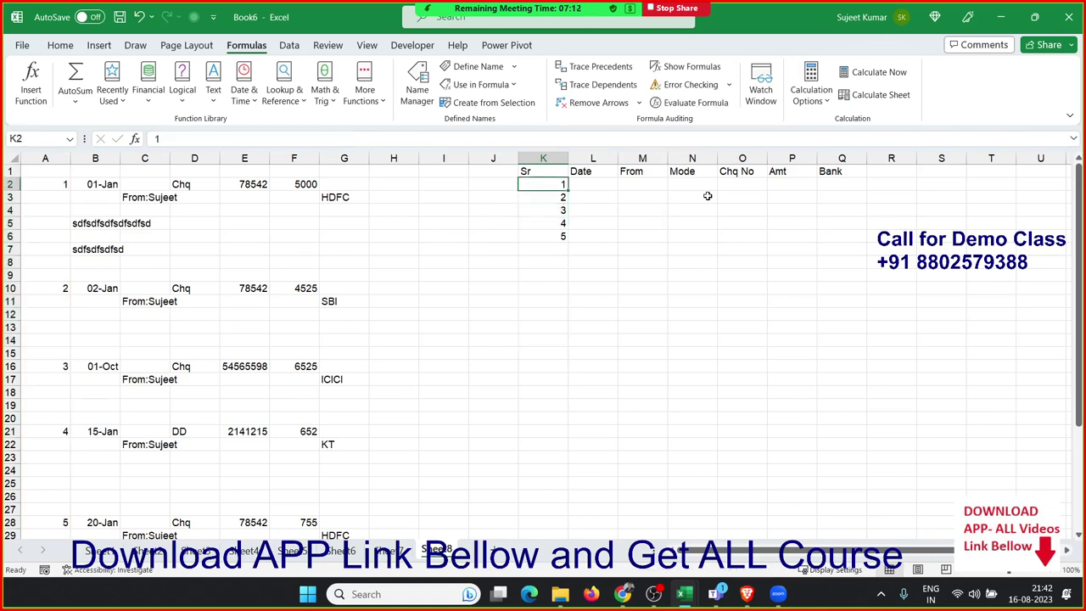
Step: Enter =VLOOKUP(K2,A:G,2,0) in L2 to fetch the first entry's date
key(Right)
text(=v)
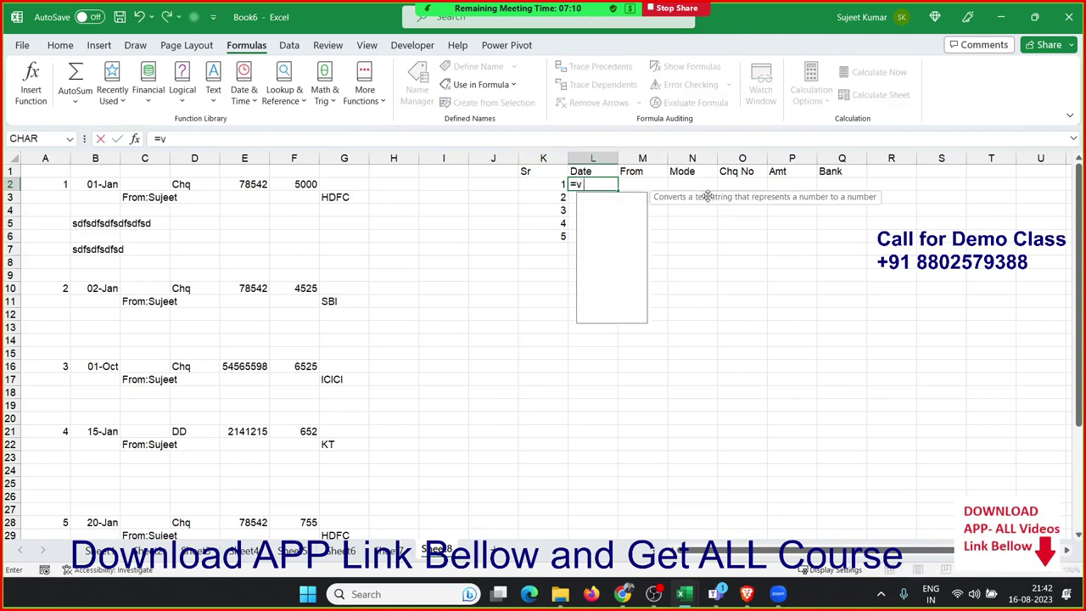
text(lookup()
key(Left)
text(,)
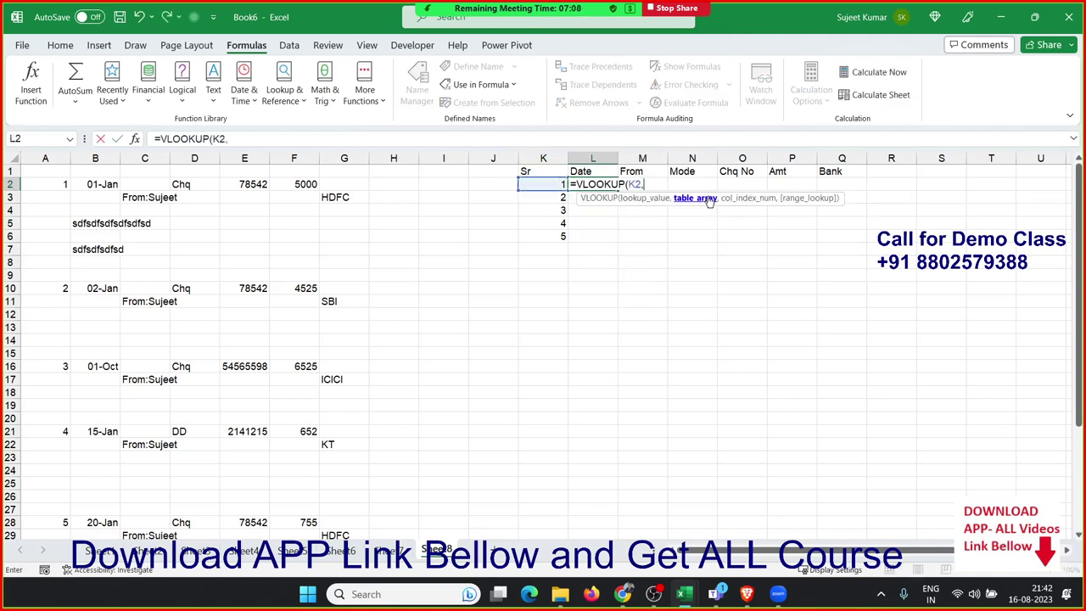
key(Left)
key(ctrl+Left)
key(ctrl+Left)
key(ctrl+Left)
key(ctrl+space)
key(shift+Right)
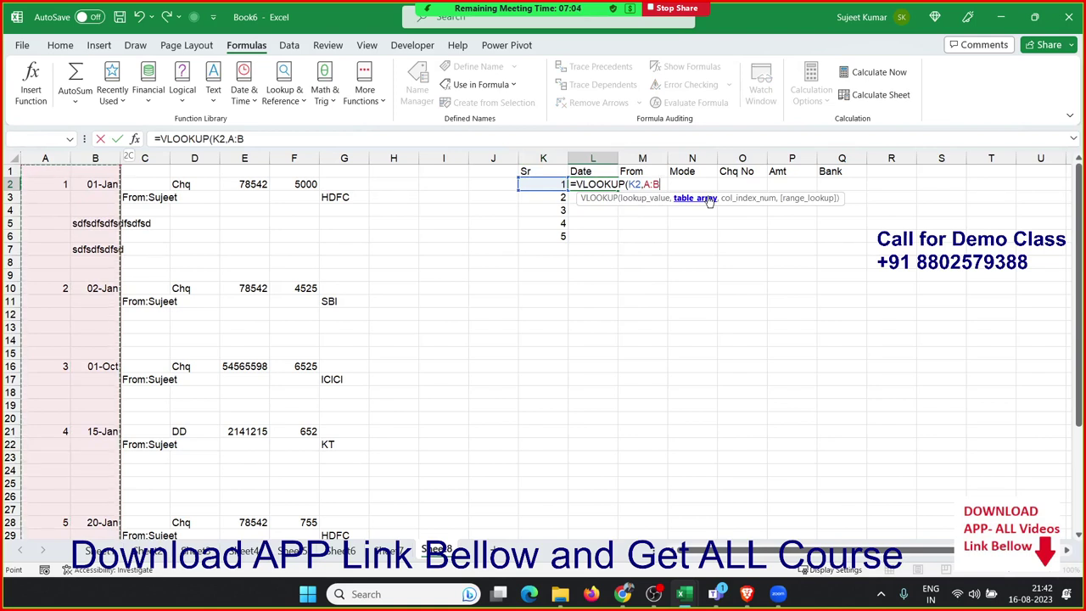
key(shift+Right)
key(shift+Right)
key(shift+Right)
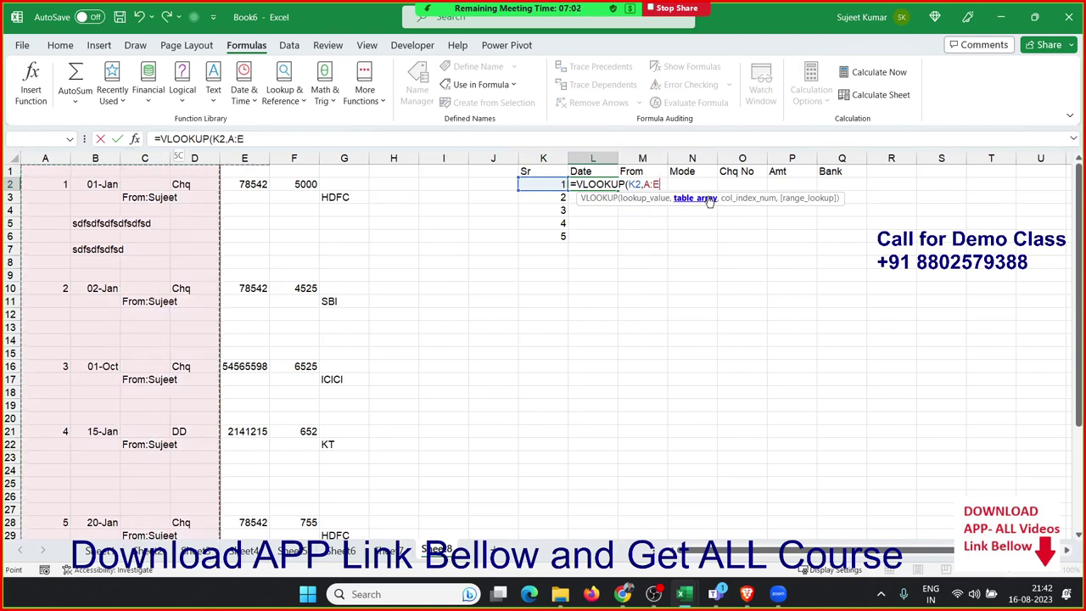
key(shift+Right)
key(shift+Right)
key(shift+Right)
key(shift+Left)
text(,)
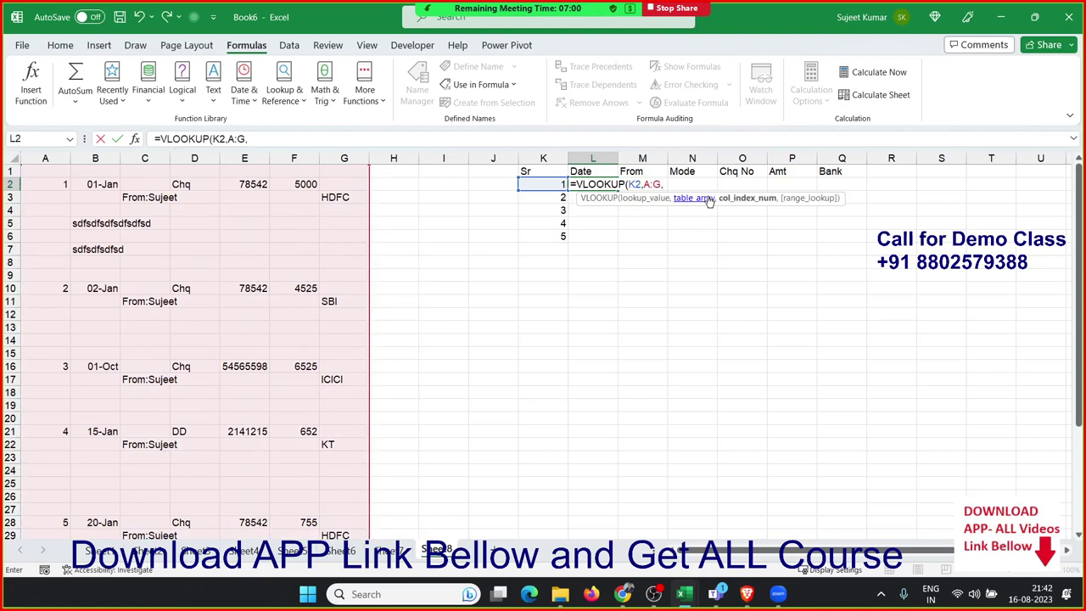
text(2,0)
key(ctrl+Return)
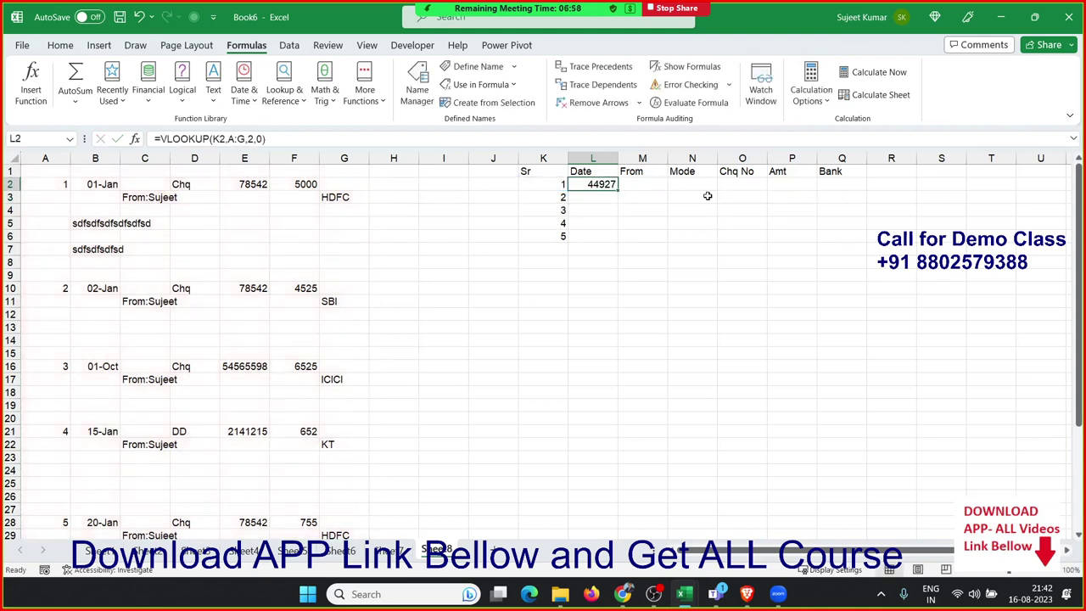
Step: Format L2 as a date and fill the lookup down to L6
key(ctrl+shift+3)
key(shift+Down)
key(shift+Down)
key(shift+Down)
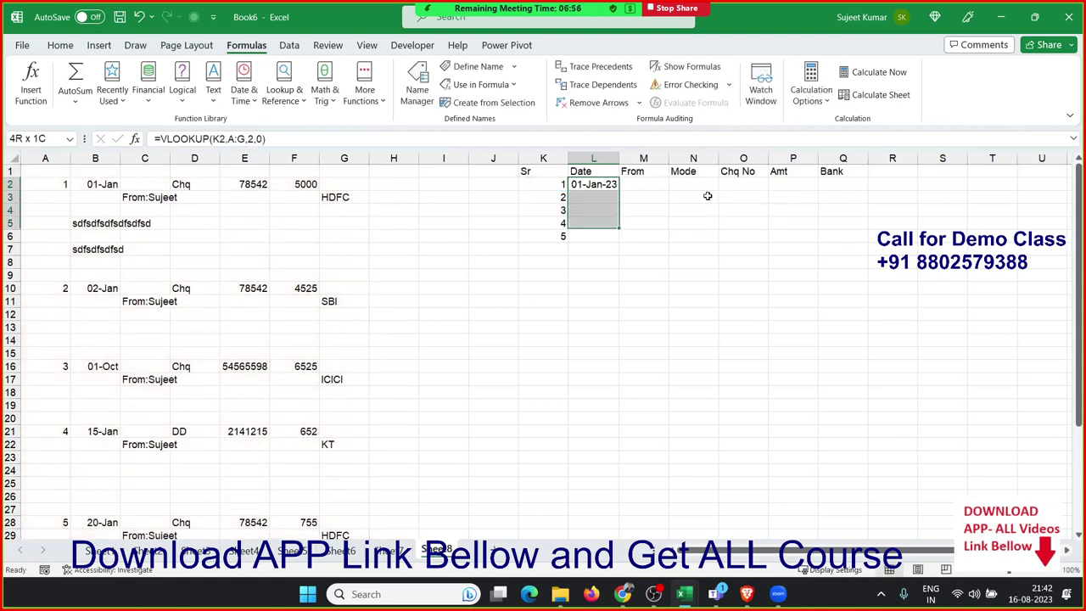
key(shift+Down)
key(ctrl+d)
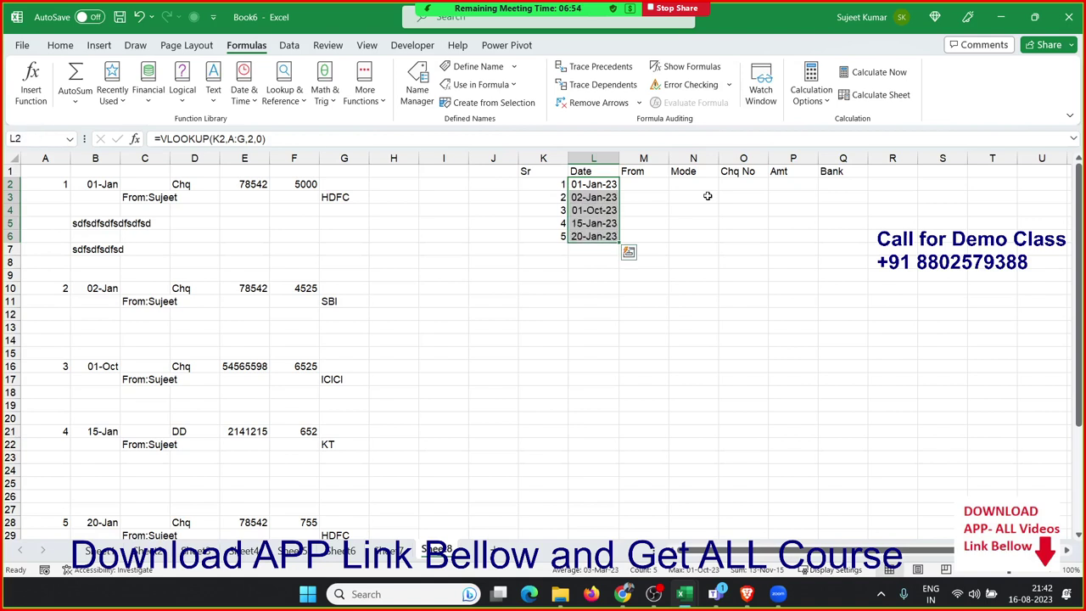
key(Right)
key(Right)
Step: Enter =VLOOKUP(K2,A:D,3,0) in N2 for the Mode column
text(=)
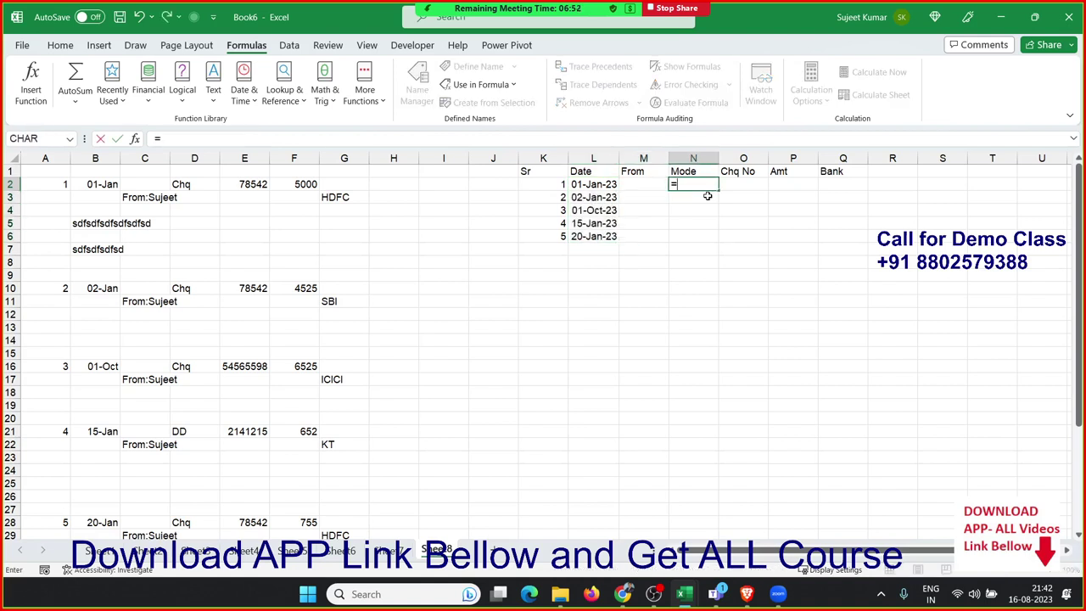
text(vl)
key(Tab)
key(Left)
key(Left)
key(Left)
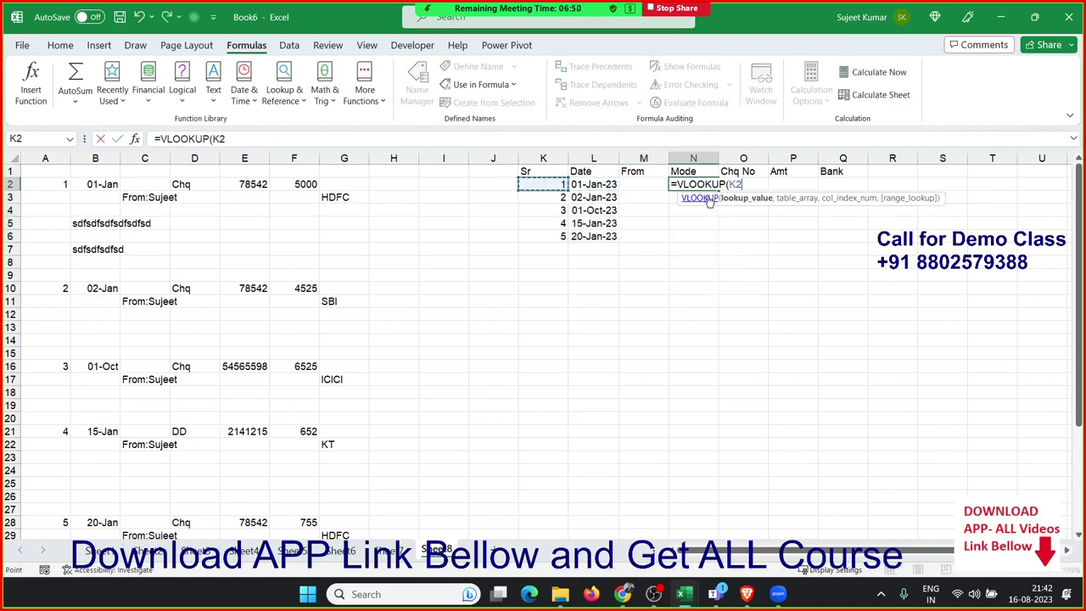
text(,)
key(Left)
key(Left)
key(Left)
key(Left)
key(Left)
key(Left)
key(Left)
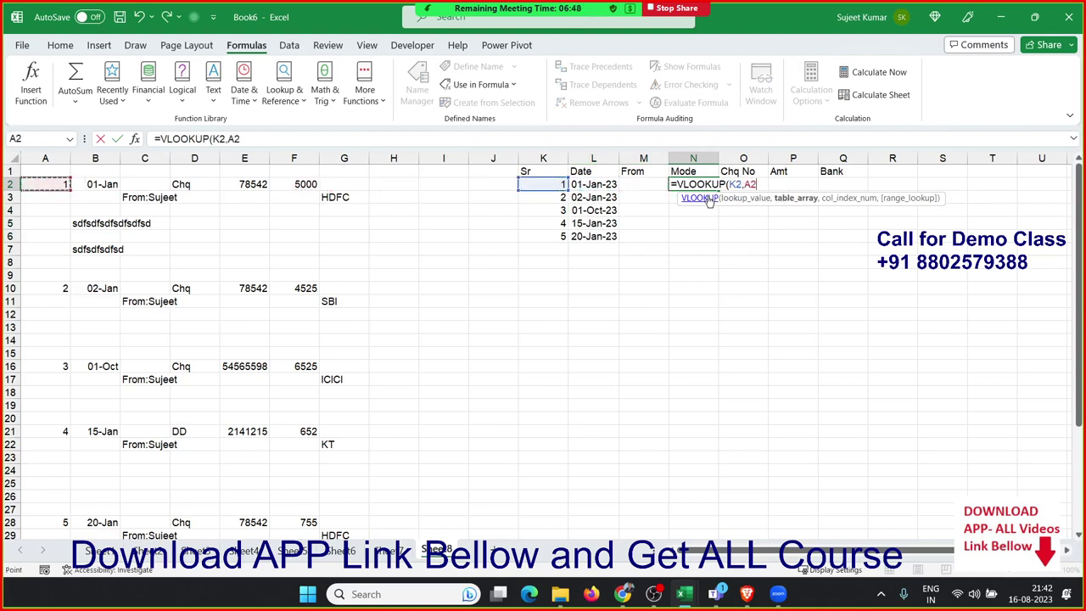
key(ctrl+space)
key(shift+Right)
key(shift+Right)
key(shift+Right)
key(shift+Right)
key(shift+Left)
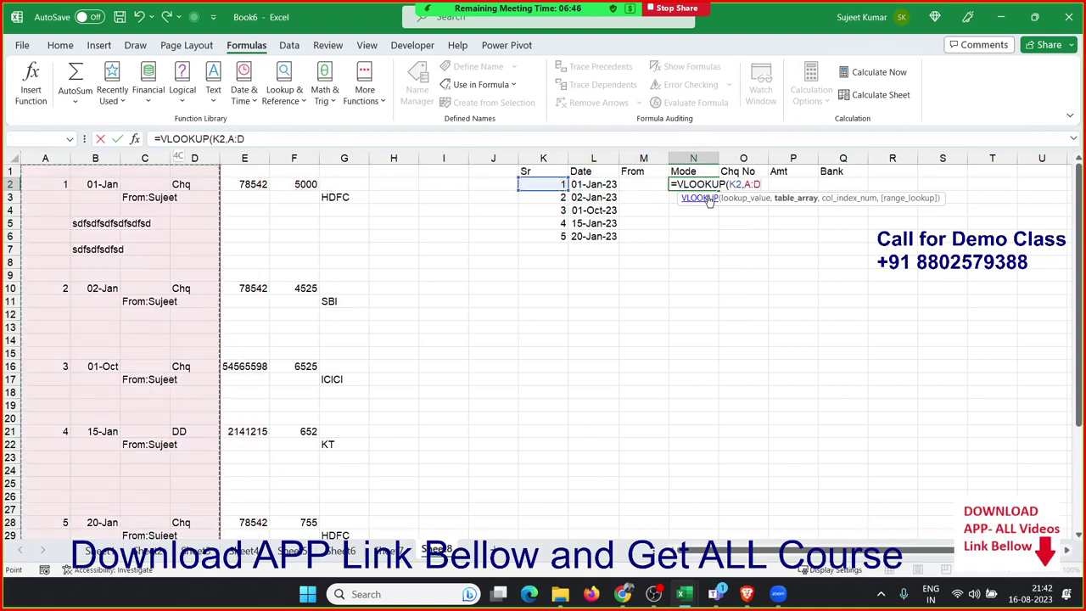
text(,3,0)
key(ctrl+Return)
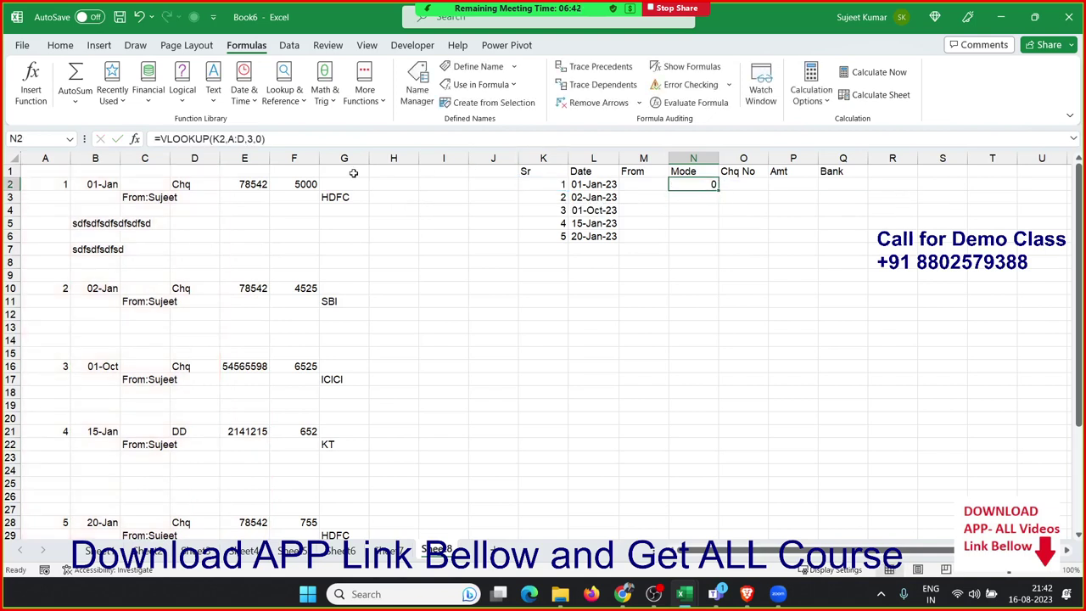
Step: Change the column index to 4 so N2 shows Chq, then fill down to N6
click(254, 139)
key(Left)
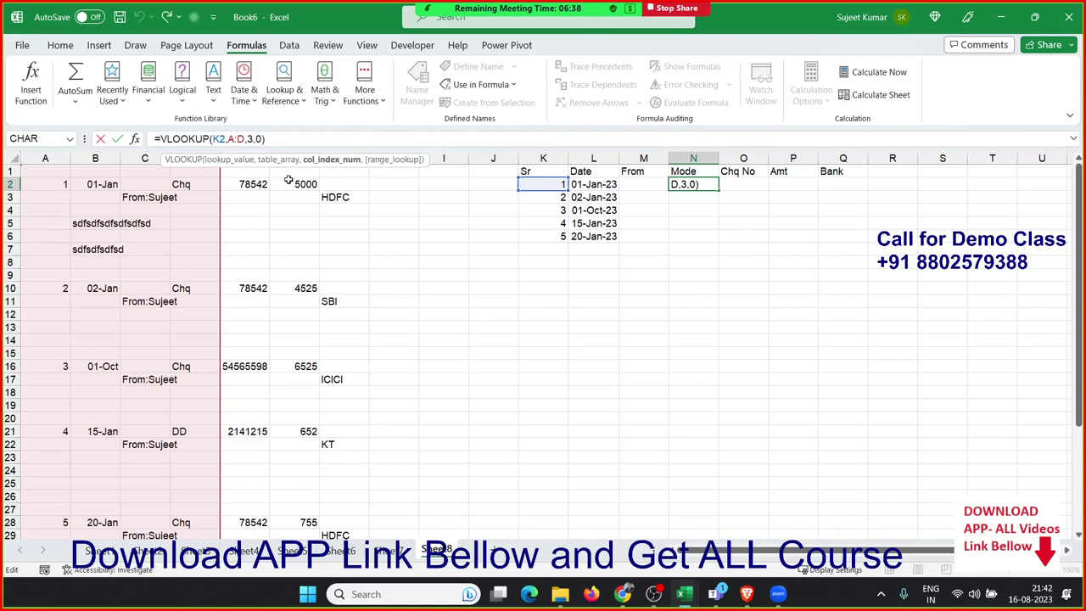
key(BackSpace)
text(4)
key(Return)
key(Up)
key(shift+Down)
key(shift+Down)
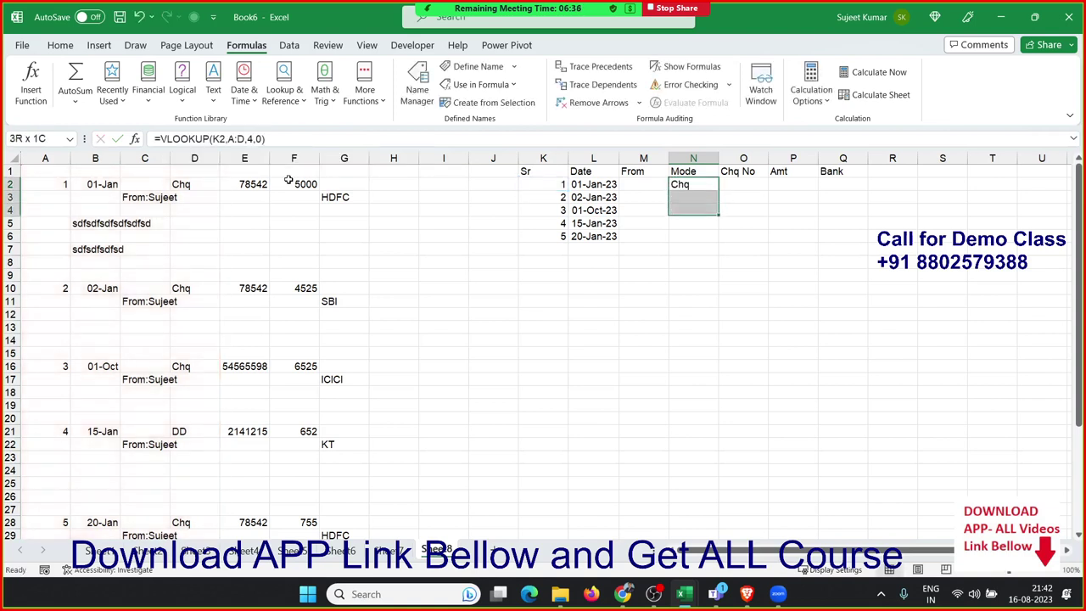
key(shift+Down)
key(shift+Down)
key(ctrl+d)
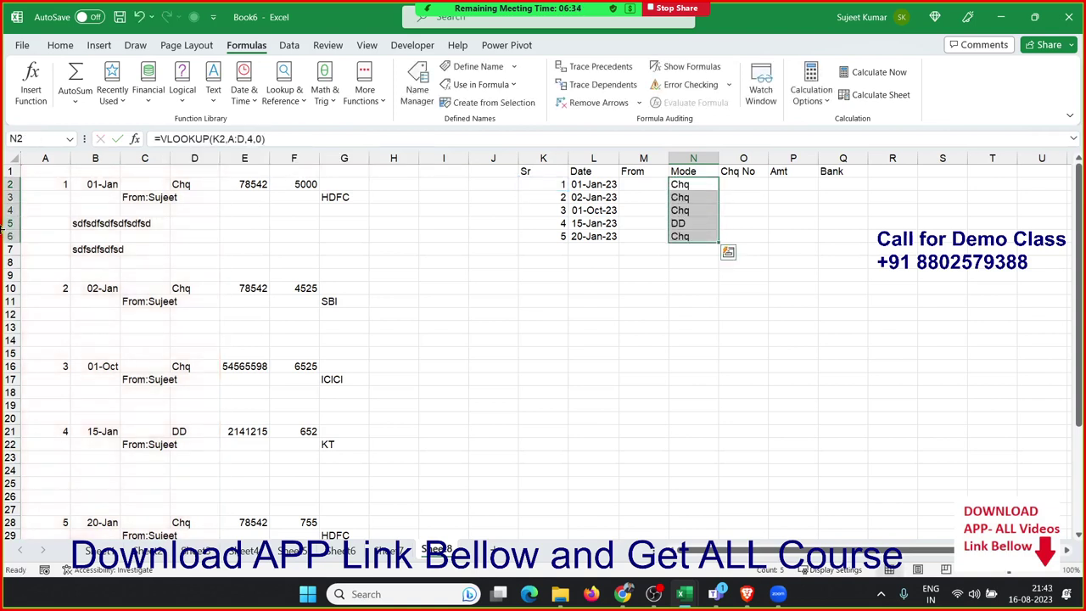
drag(85, 184, 283, 196)
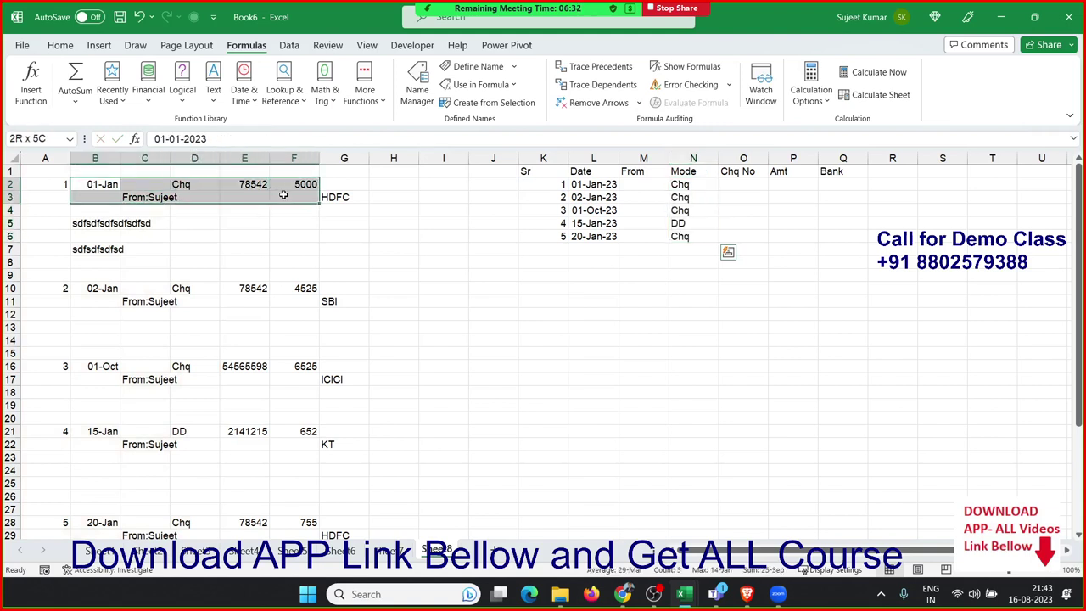
drag(308, 195, 308, 197)
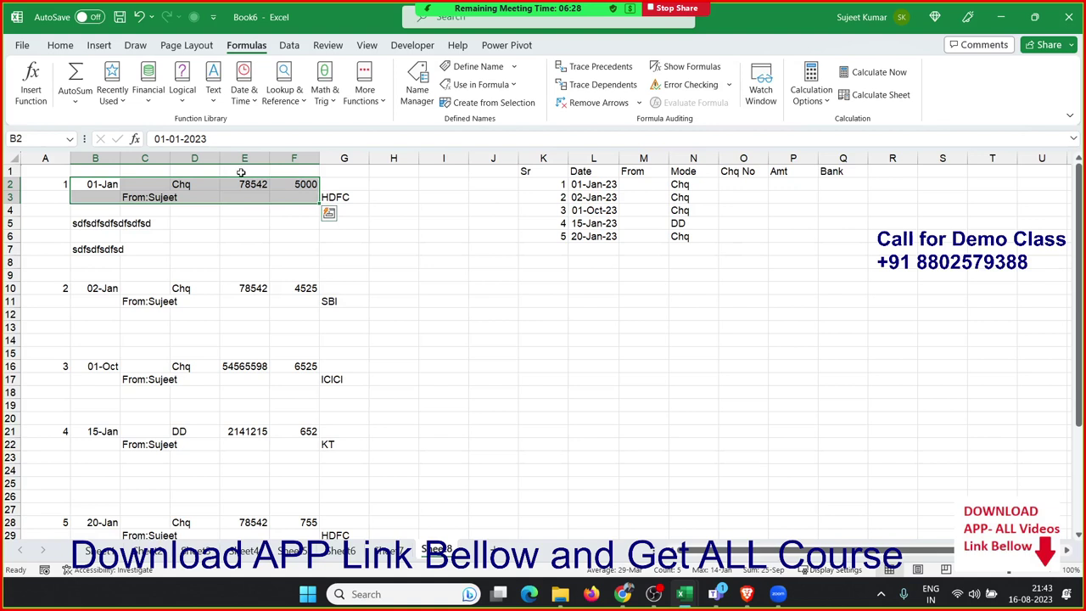
click(99, 184)
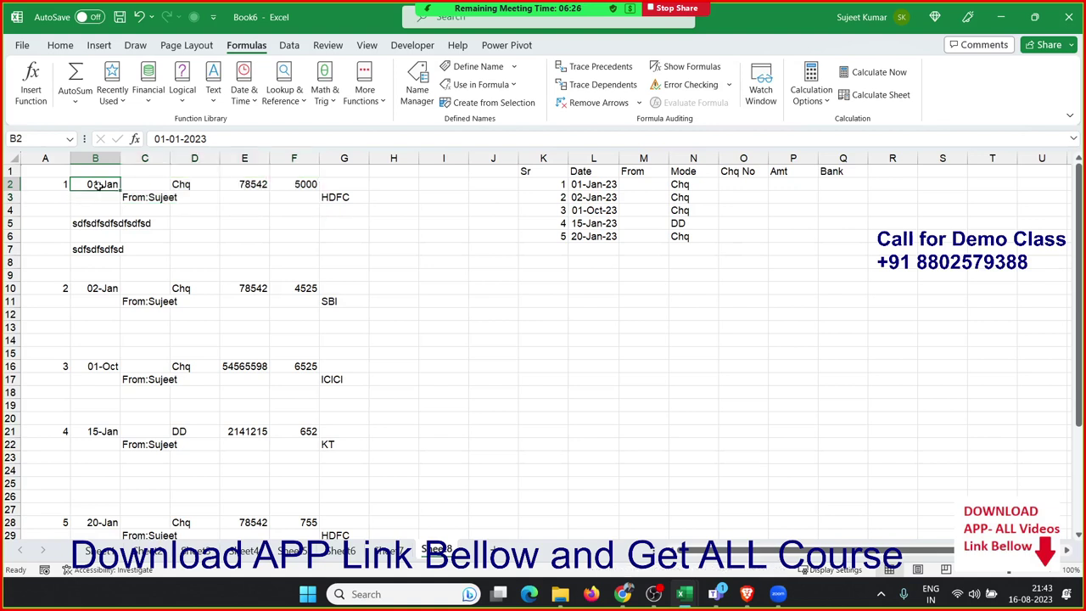
click(146, 187)
click(189, 184)
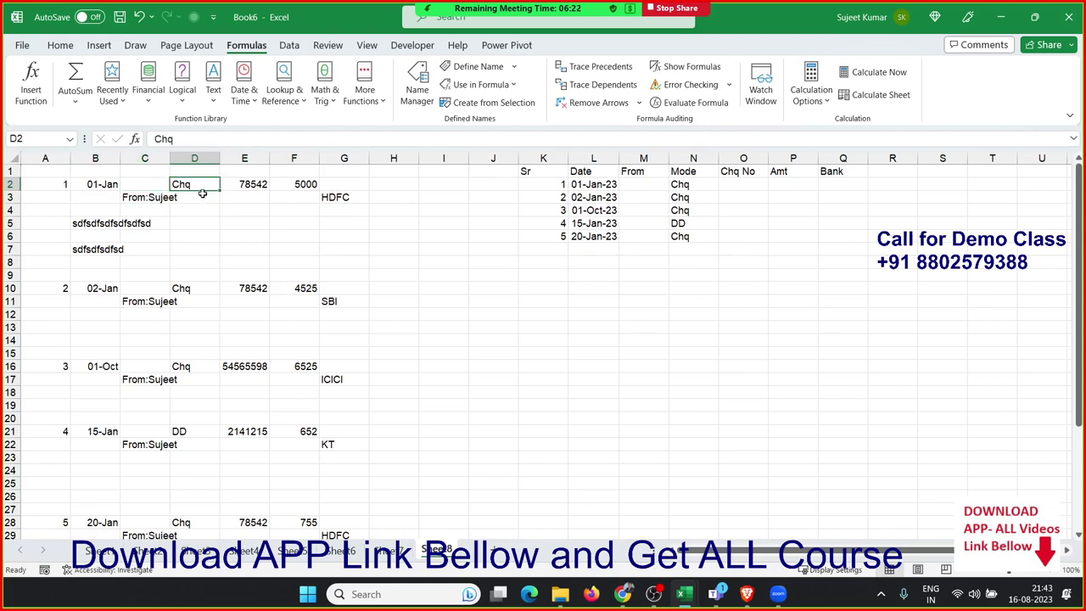
click(253, 192)
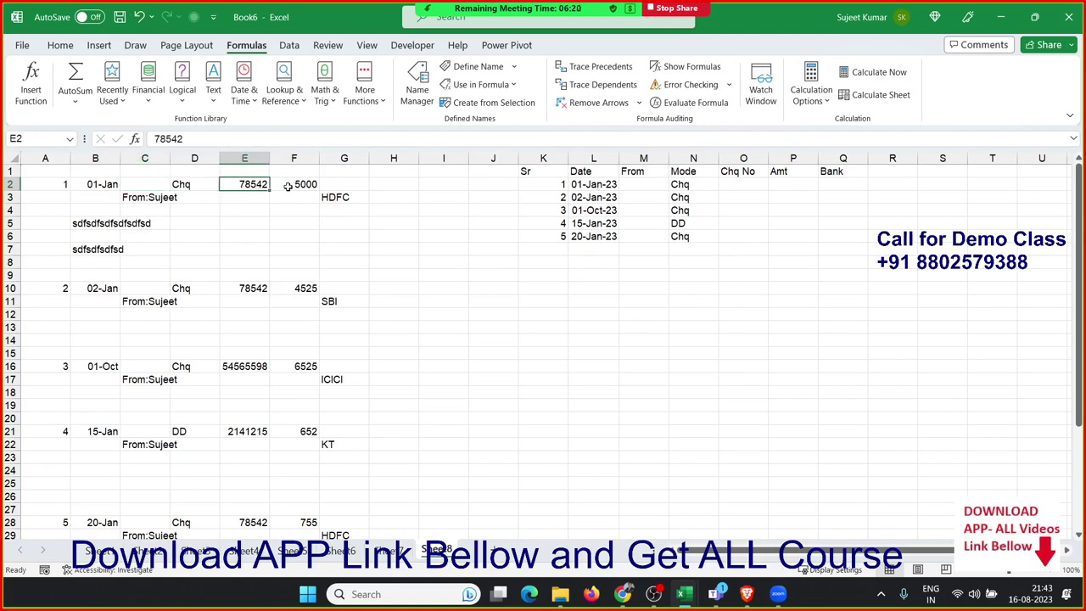
click(290, 185)
click(99, 181)
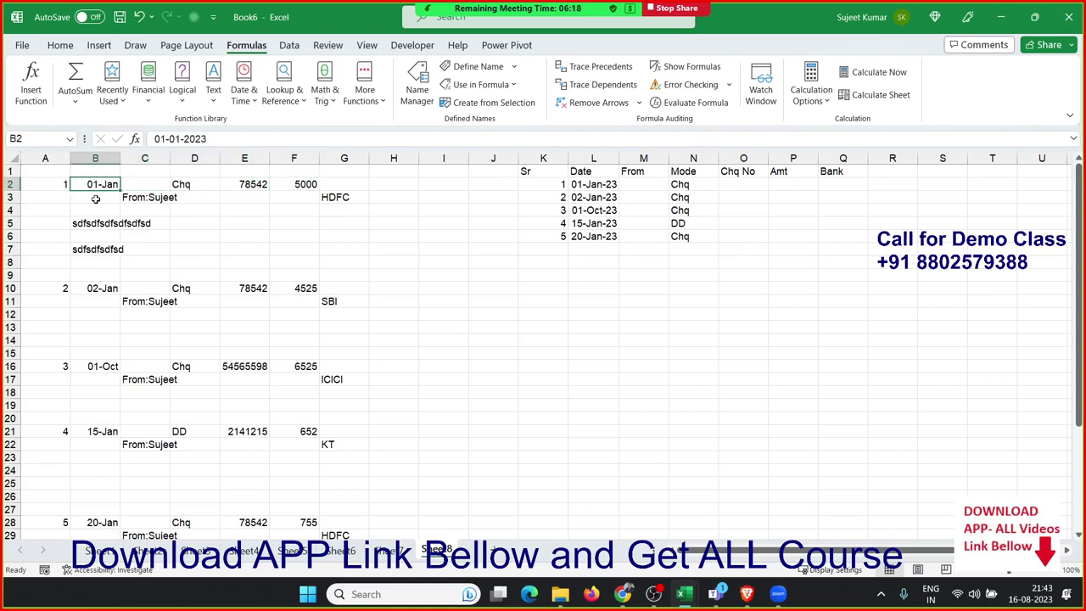
click(131, 196)
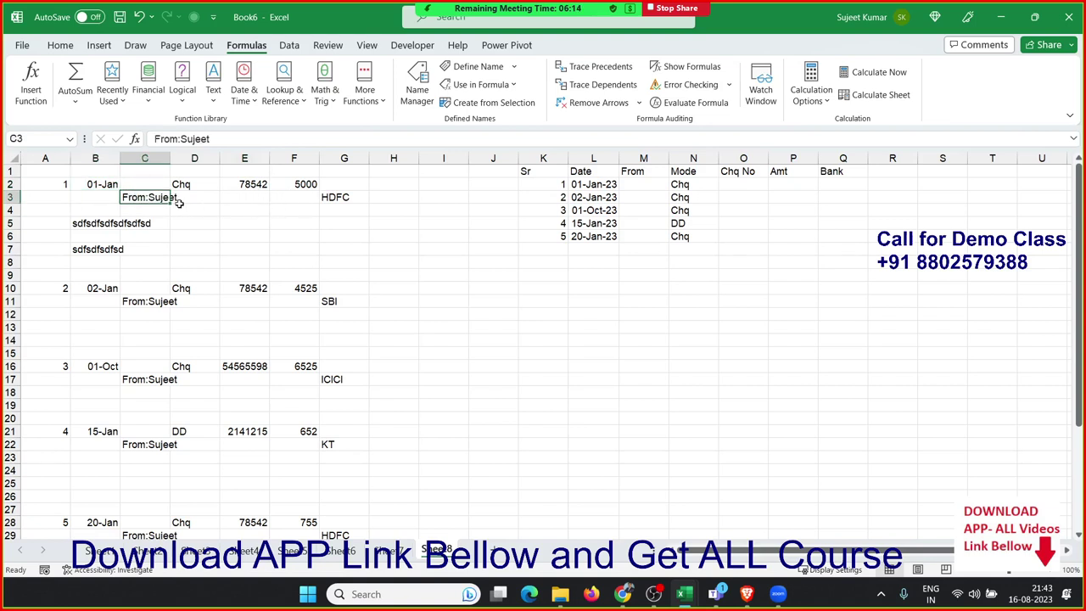
drag(198, 199, 322, 198)
click(335, 197)
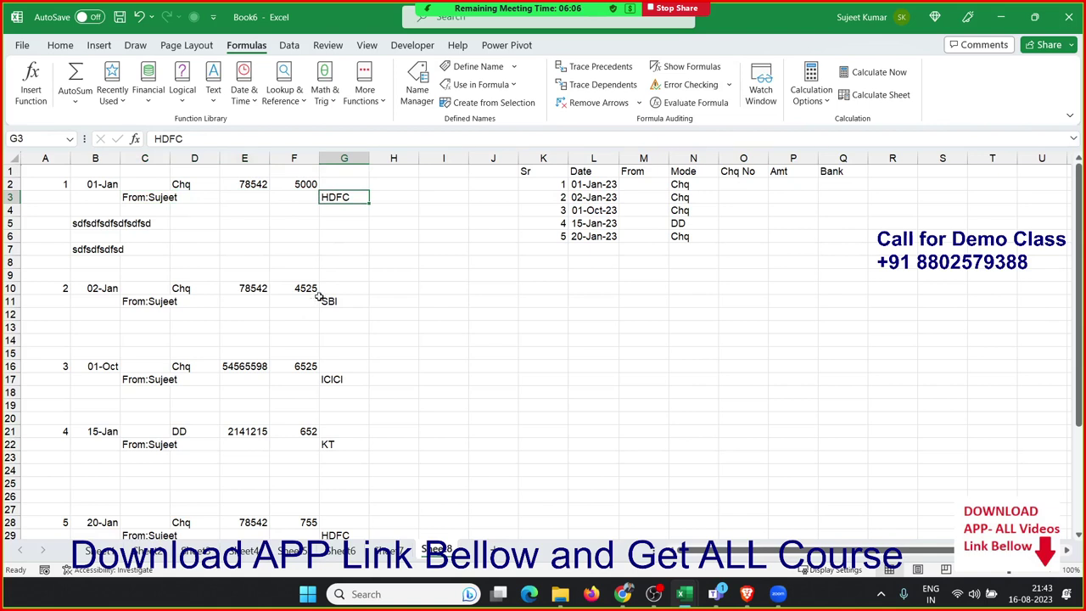
click(731, 188)
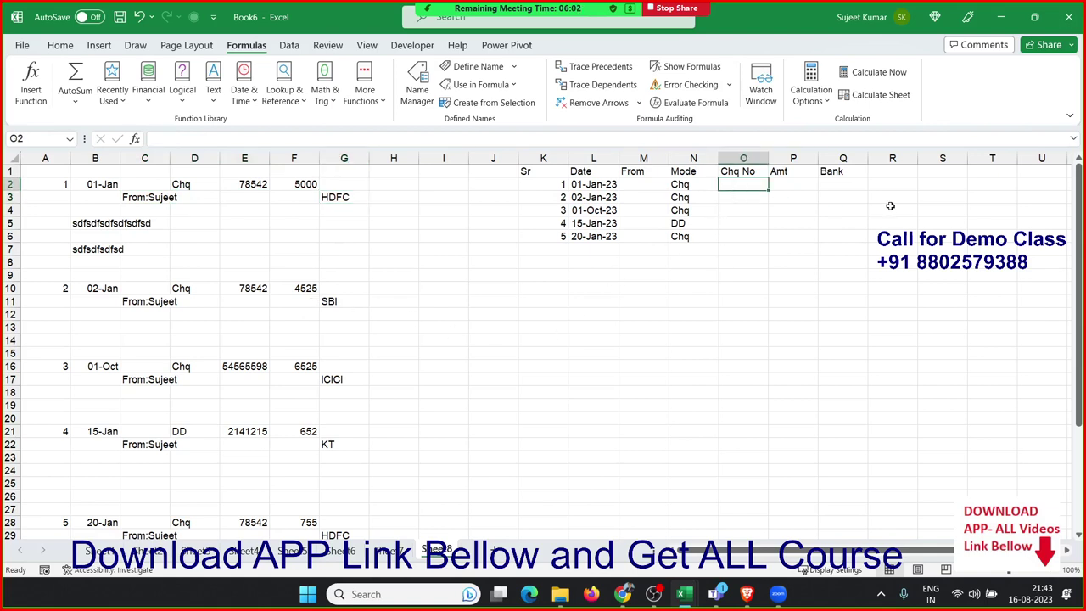
Step: Start a VLOOKUP in O2 for the Chq No, then clear its faulty arguments
key(Left)
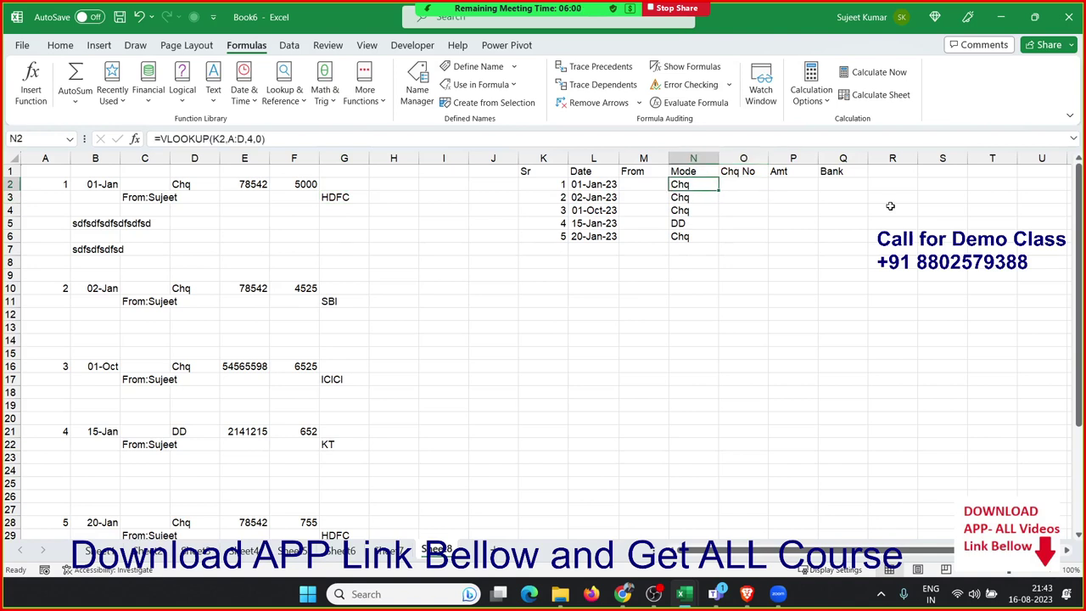
click(767, 185)
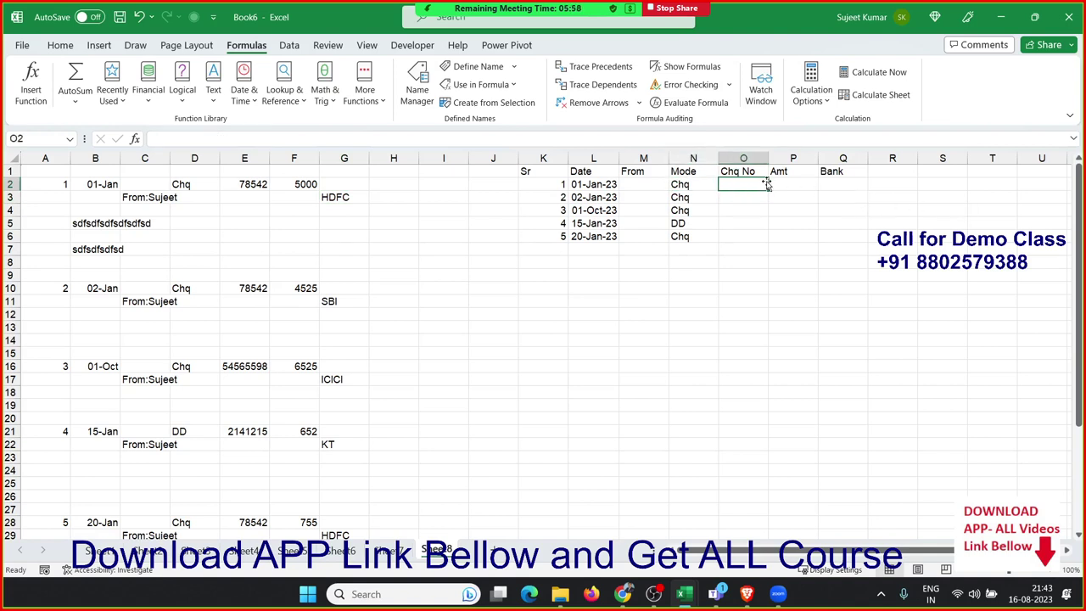
text(=vlookup()
key(Left)
key(Left)
key(Left)
key(Left)
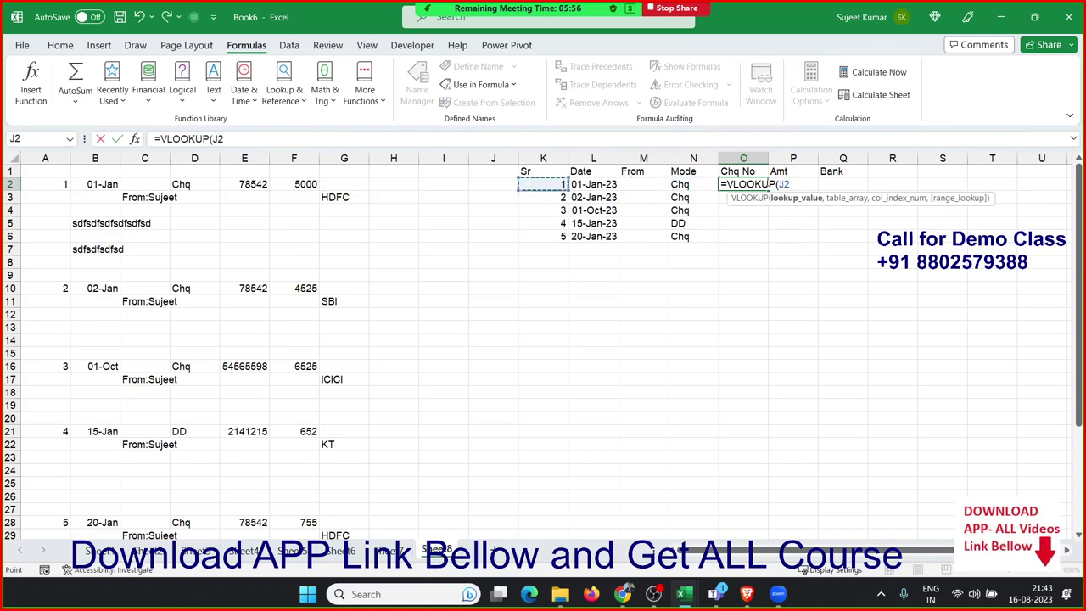
key(Left)
key(Left)
key(Left)
key(ctrl+space)
key(shift+Right)
key(shift+Right)
key(shift+Right)
key(shift+Right)
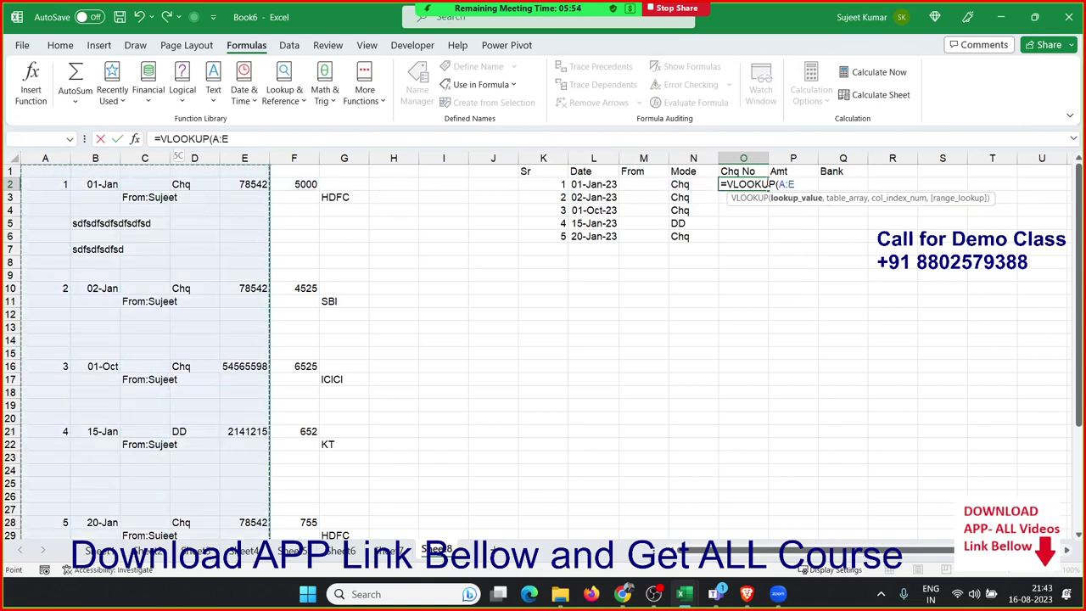
text(,)
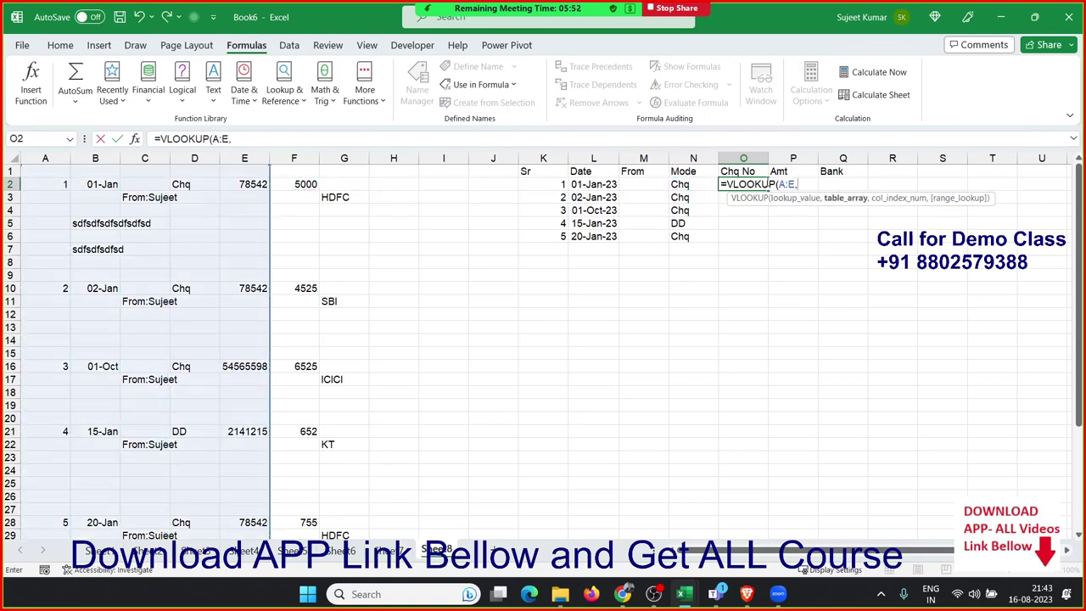
text(,)
key(BackSpace)
text(5,0)
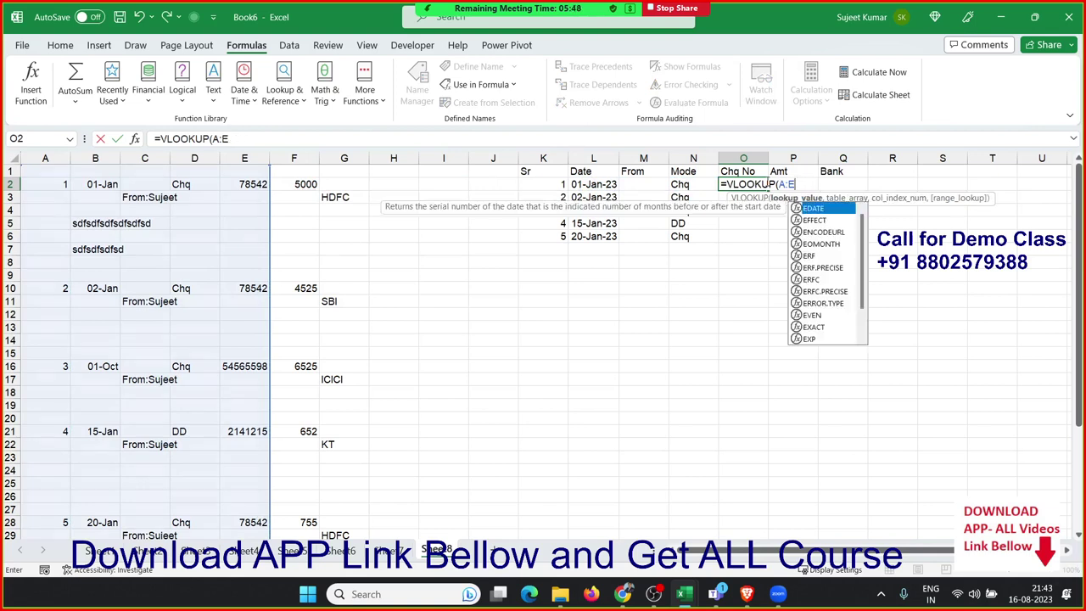
key(BackSpace)
key(BackSpace)
key(BackSpace)
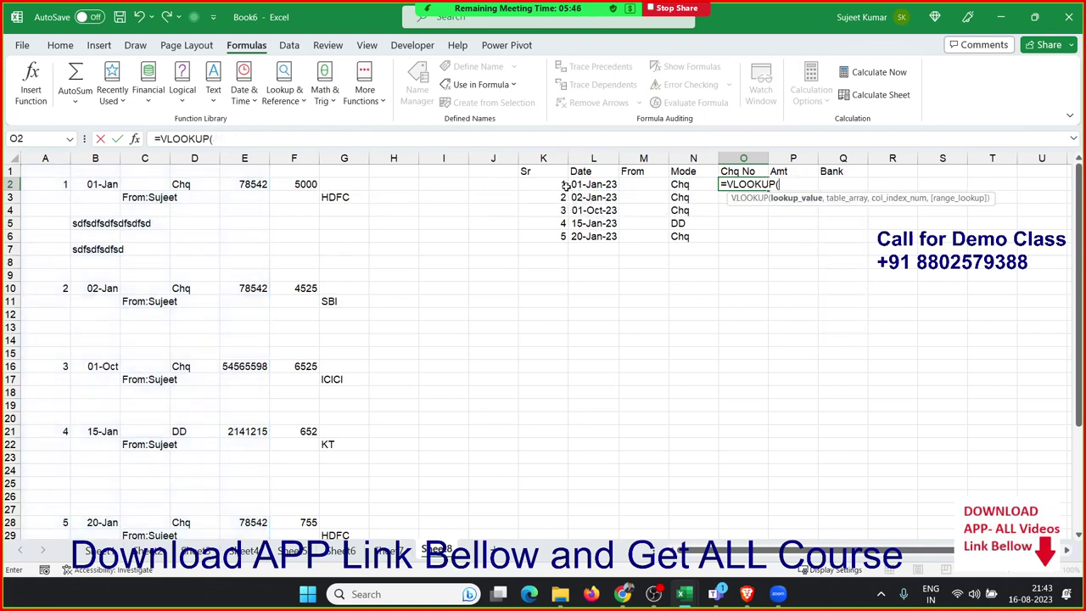
Step: Complete =VLOOKUP(K2,A:G,5,0) in O2 so it shows cheque number 78542
click(564, 186)
text(,)
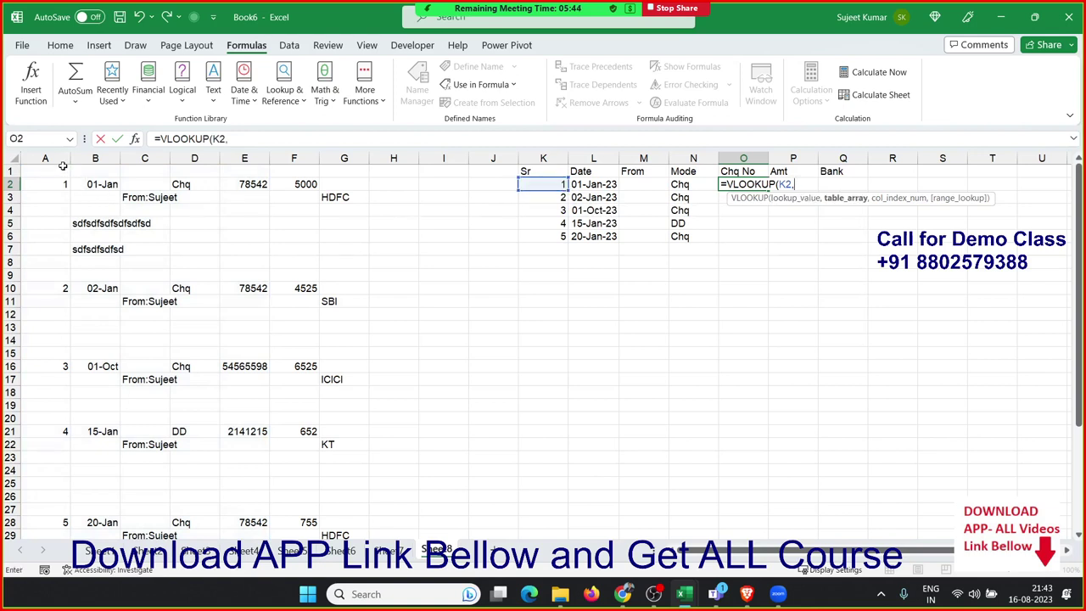
drag(60, 159, 332, 174)
text(,)
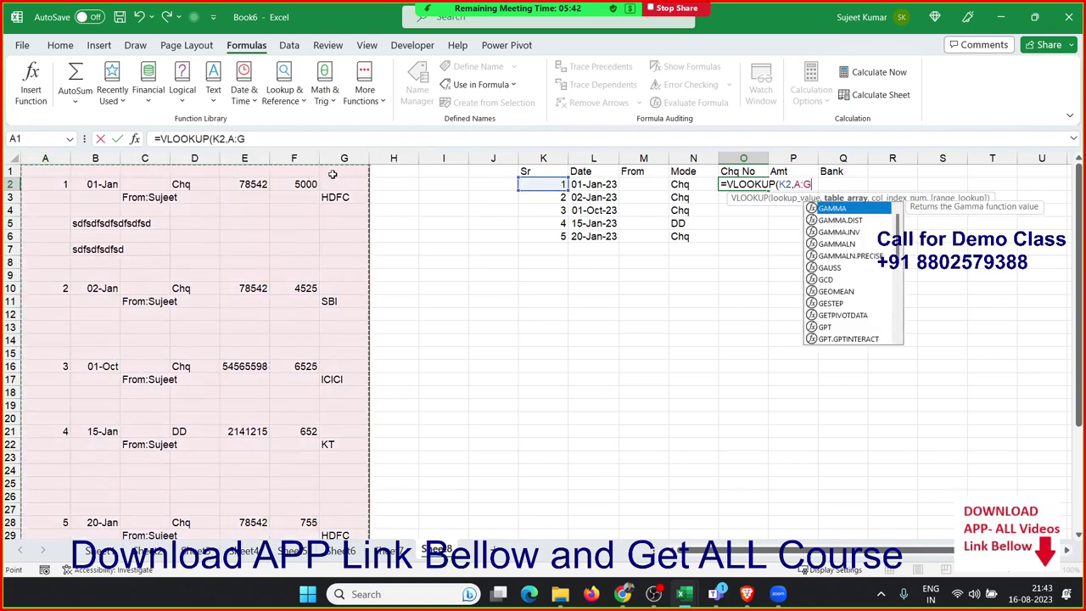
text(5,0)
key(Return)
key(Up)
key(Right)
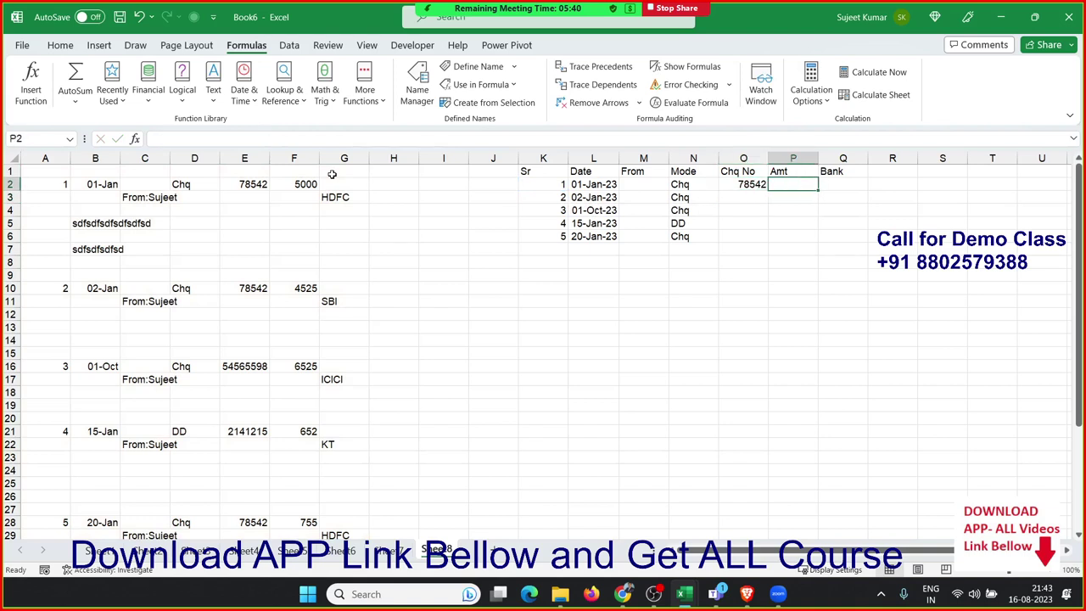
Step: Enter an amount VLOOKUP in P2 over columns A:G with column index 6
text(=vl)
key(Tab)
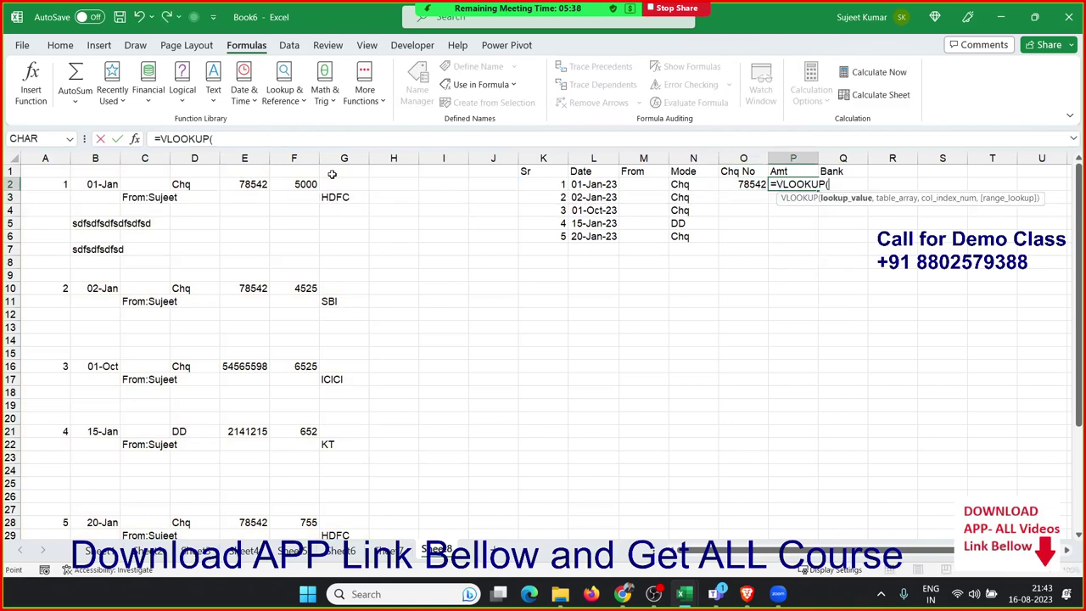
key(Left)
key(Home)
key(ctrl+space)
key(shift+Right)
key(shift+Right)
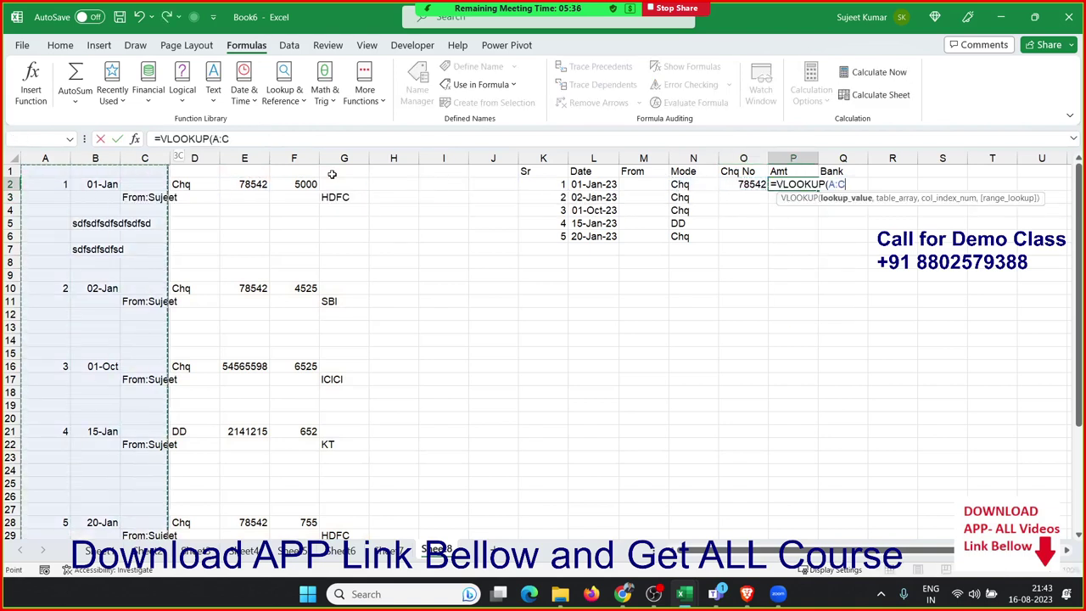
key(shift+Right)
key(shift+Right)
key(shift+Right)
key(shift+Right)
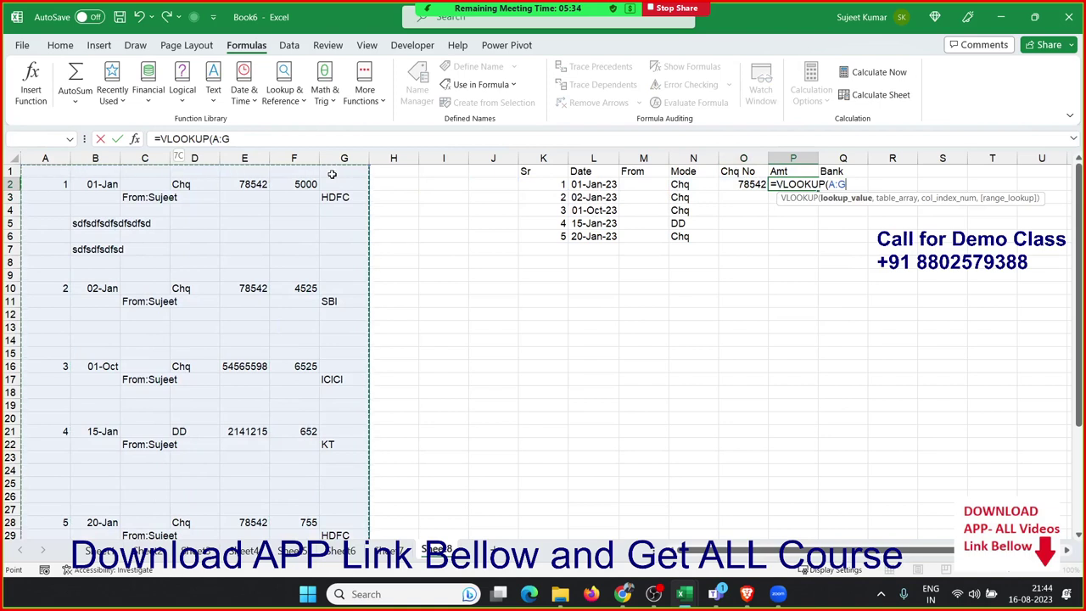
text(,6,0)
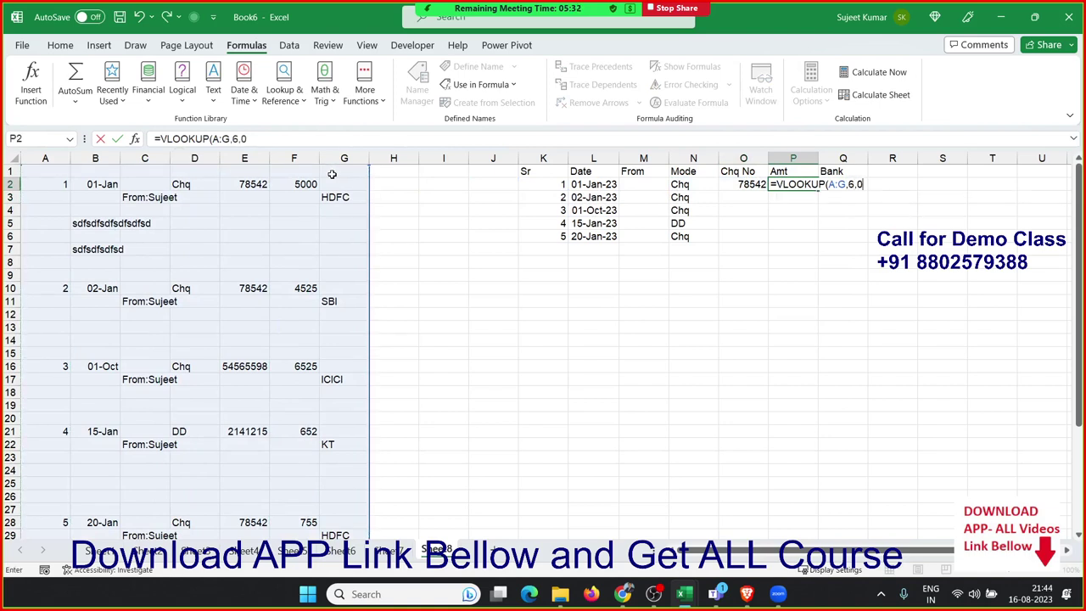
key(Return)
key(Up)
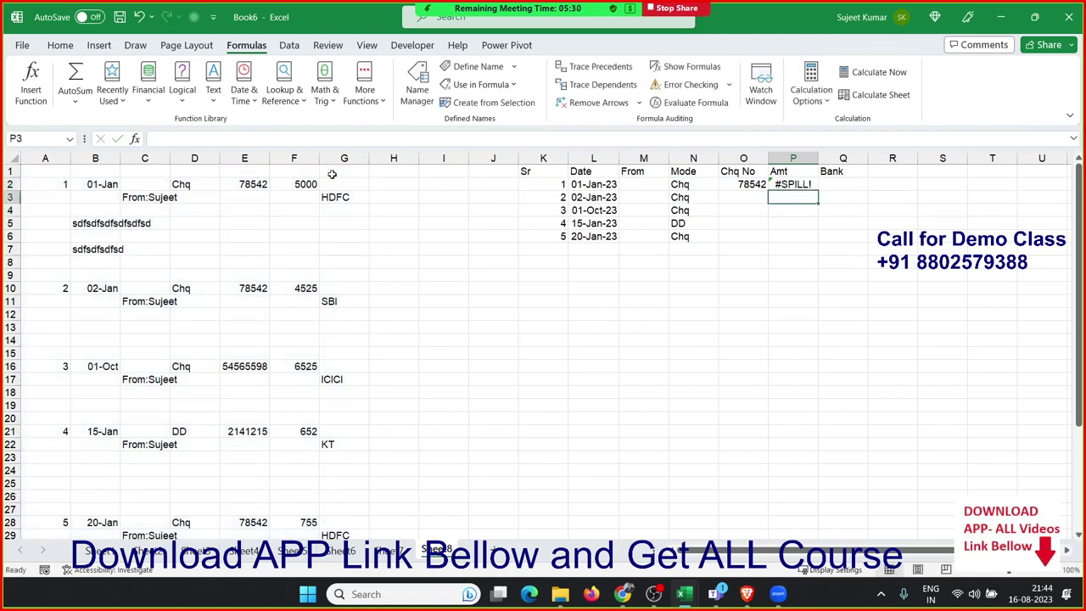
Step: Fix P2's #SPILL! error by adding K2 as lookup value, then fill O2:P6 down
click(218, 138)
click(561, 184)
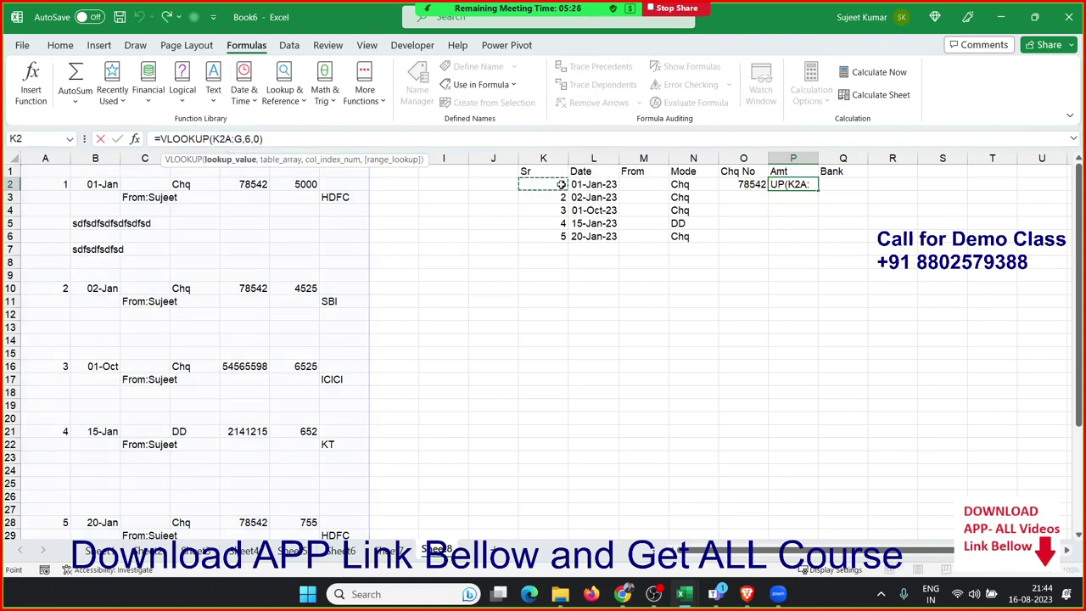
key(ctrl+Return)
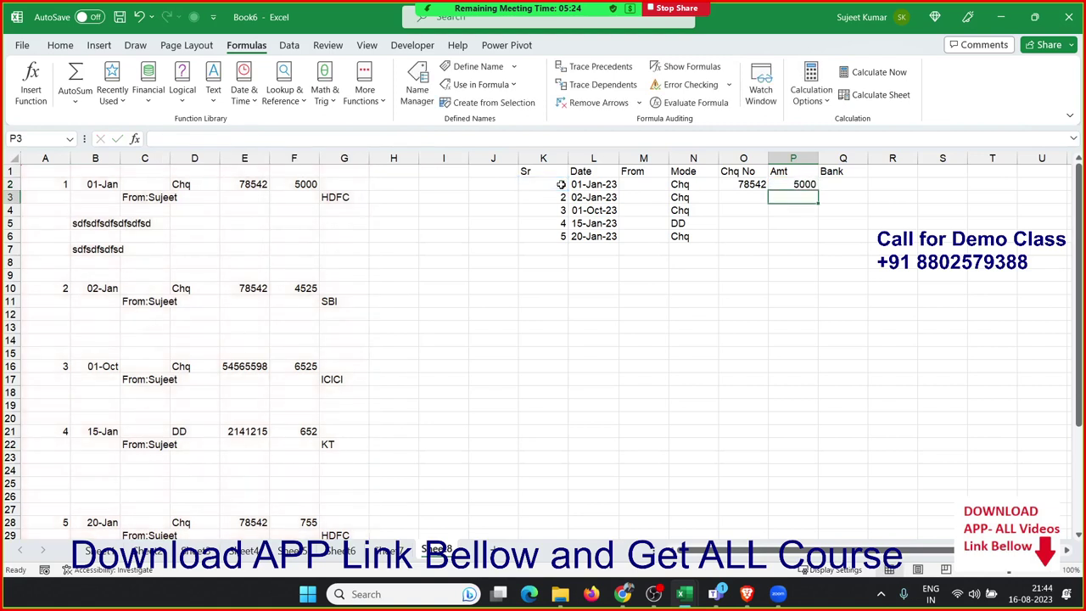
key(shift+Left)
key(shift+Down)
key(shift+Down)
key(shift+Down)
key(shift+Down)
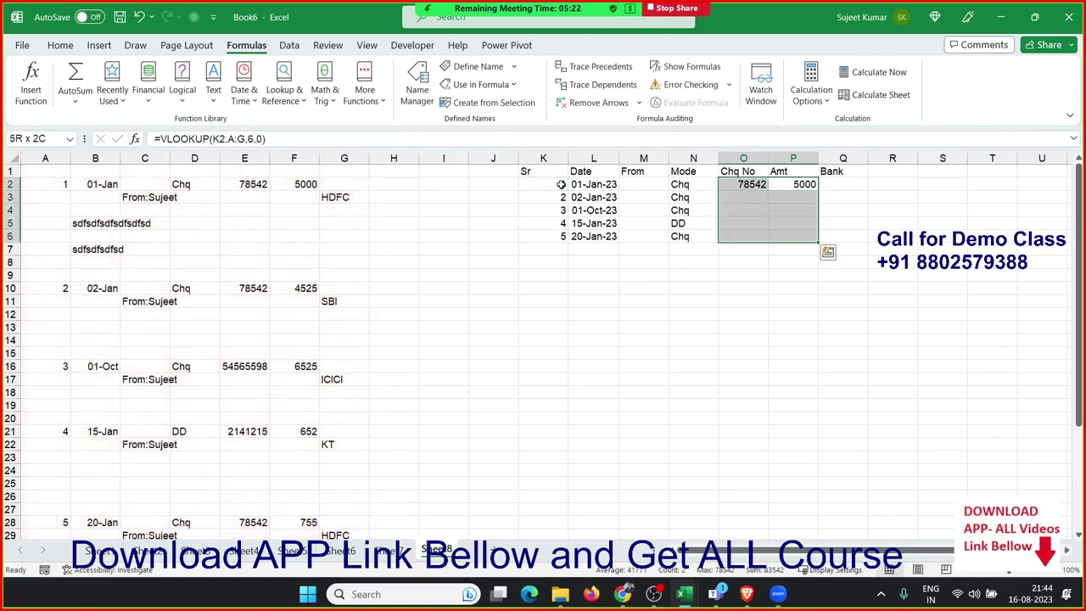
key(ctrl+d)
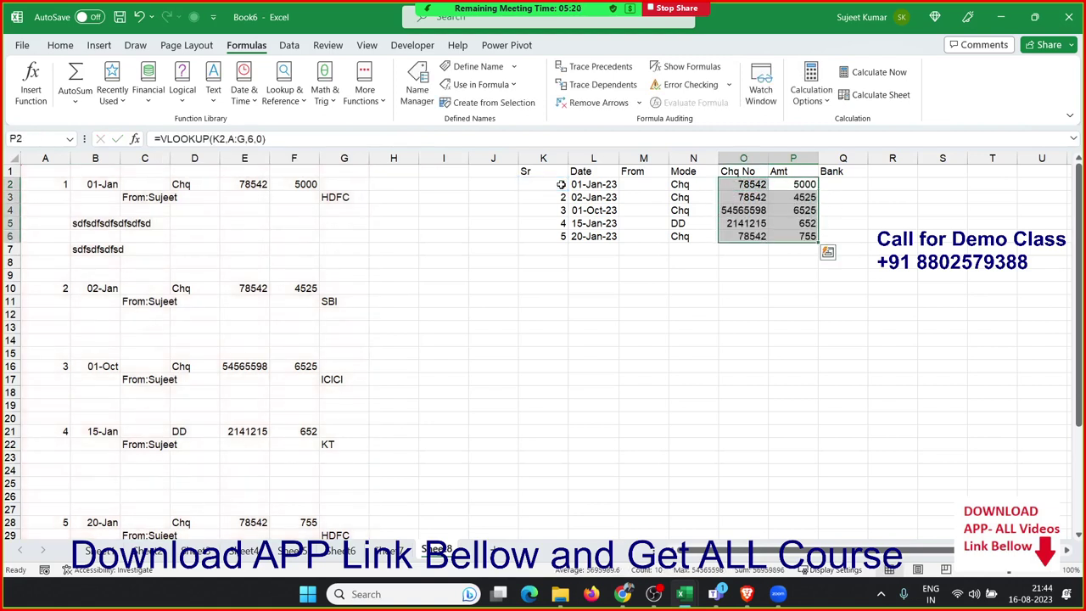
key(Left)
key(Left)
key(Left)
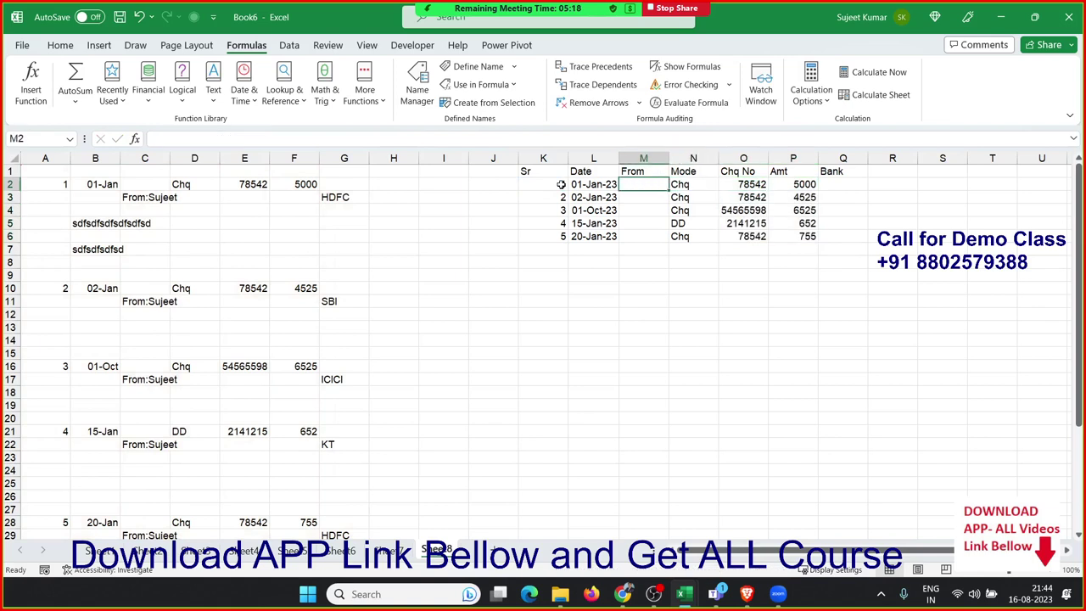
Step: Enter =MATCH(K2,A:A,0) in M2 to find entry 1's row
text(=)
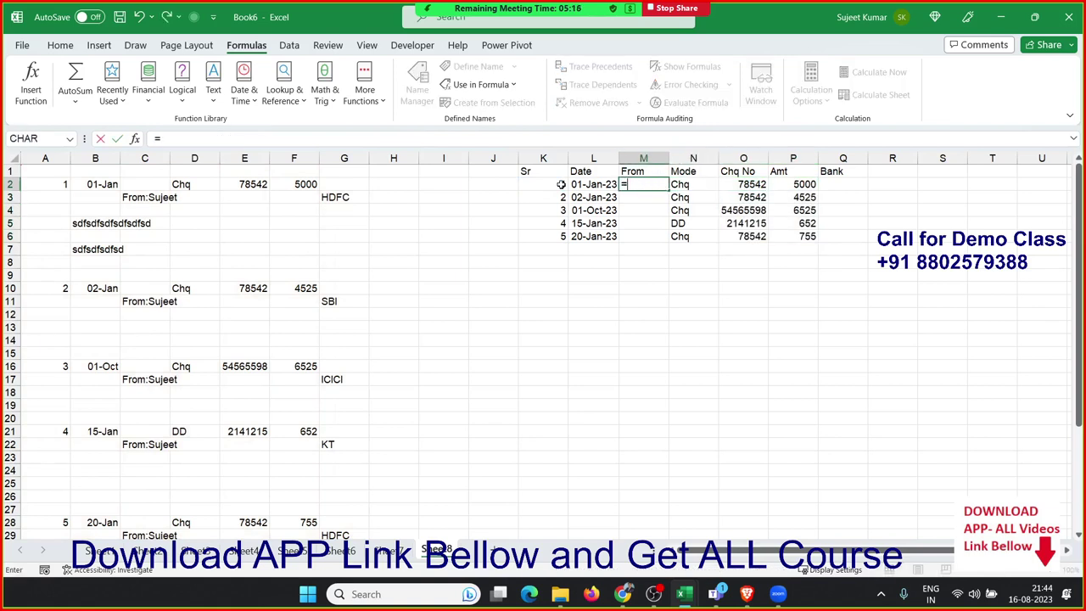
text(mat)
key(Tab)
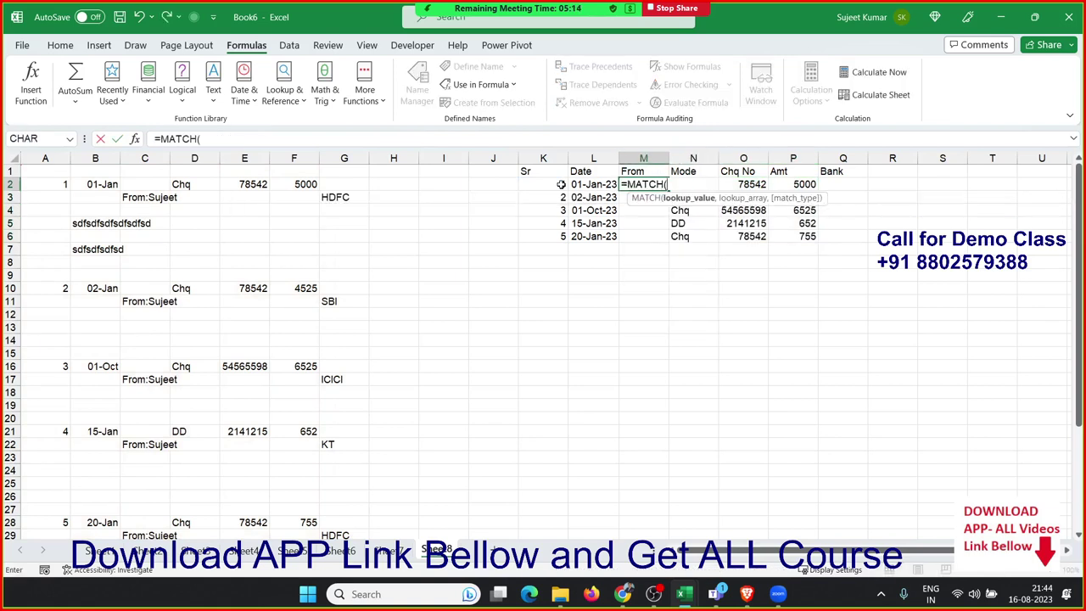
key(Left)
key(Left)
key(Left)
key(Right)
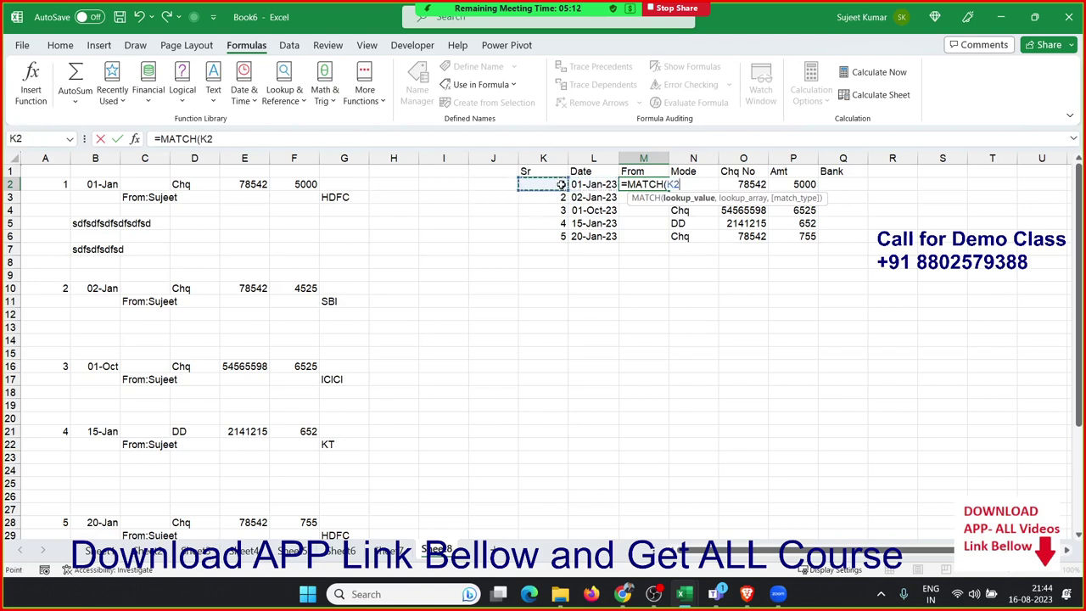
text(,)
key(Left)
key(Left)
key(Left)
key(Left)
key(Left)
key(Left)
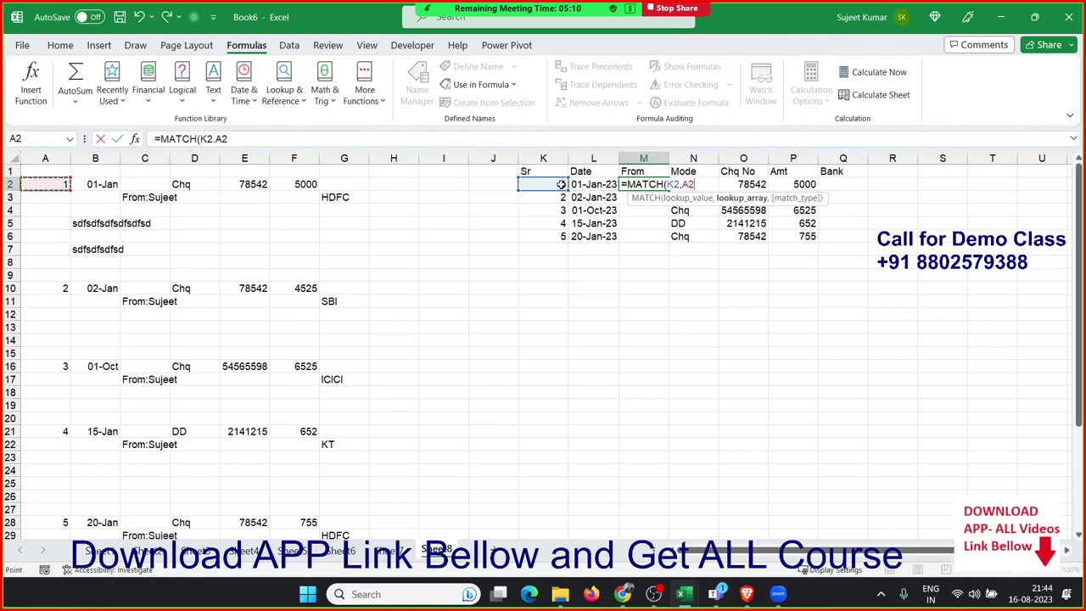
key(ctrl+space)
text(,)
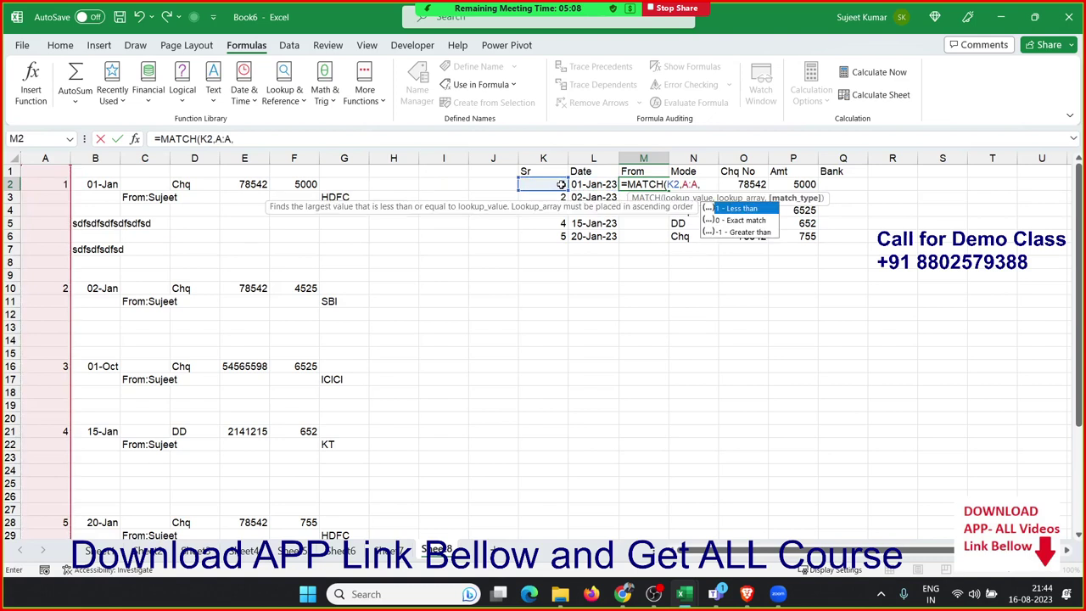
text(0)
key(Return)
key(Up)
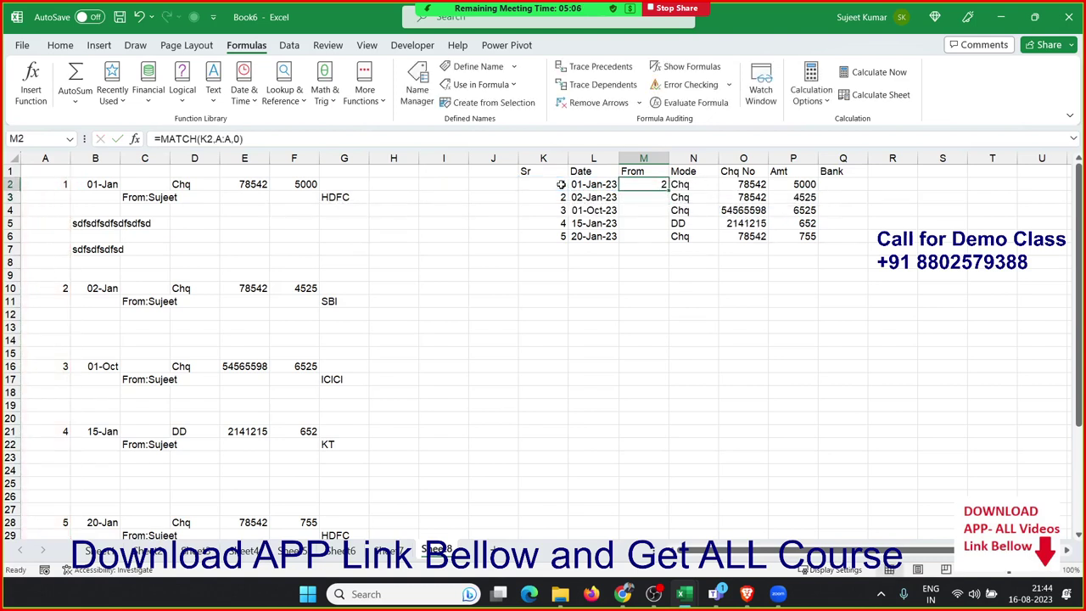
Step: Wrap the MATCH in OFFSET starting from A1 with column offset 1
click(154, 139)
key(Right)
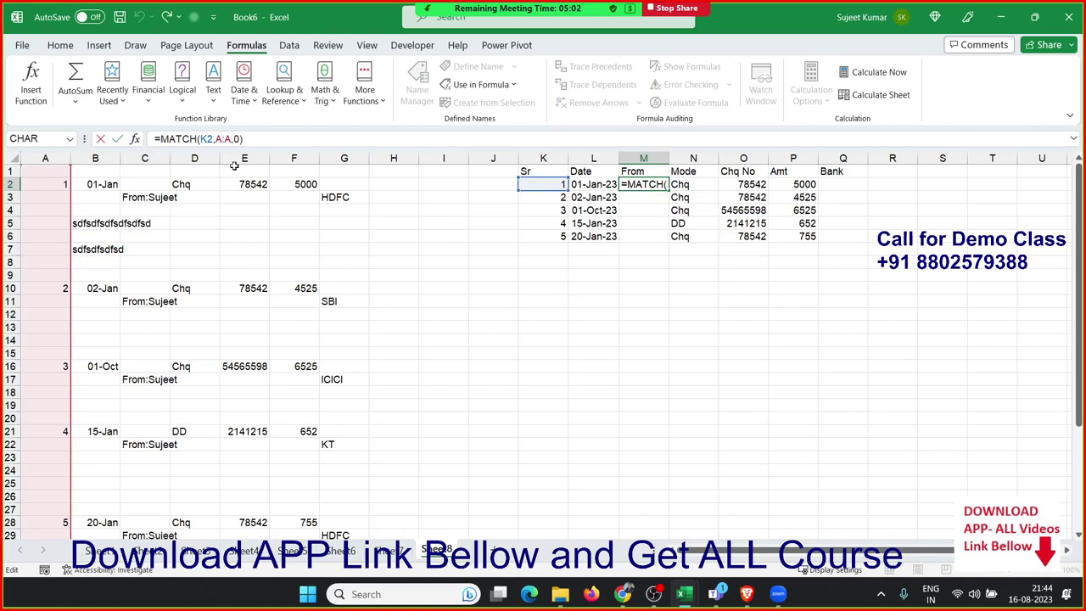
text(off)
key(Tab)
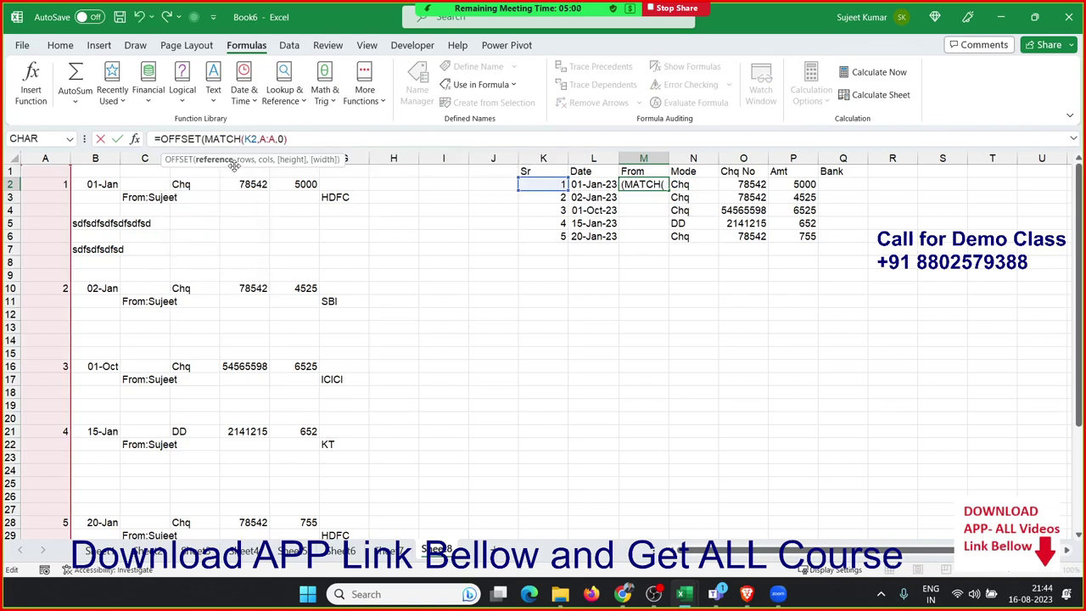
click(36, 172)
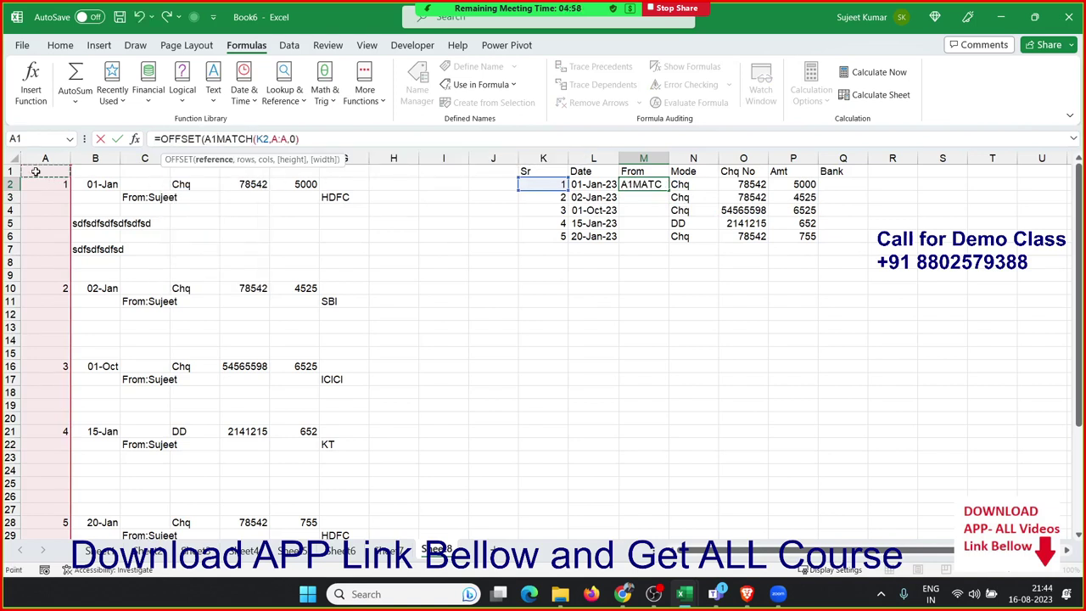
text(,)
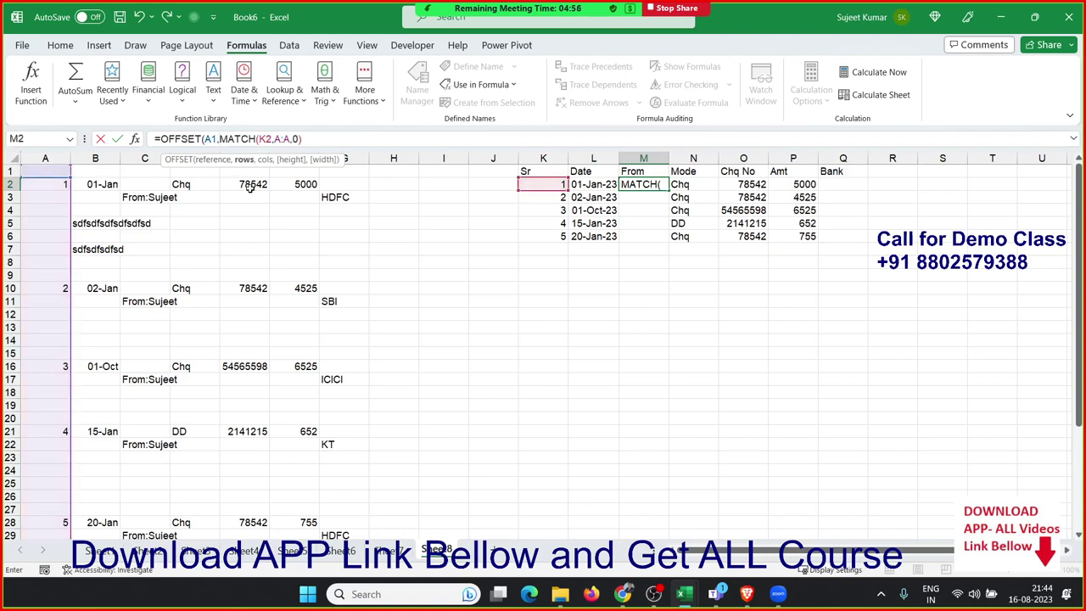
click(311, 138)
text(,1)
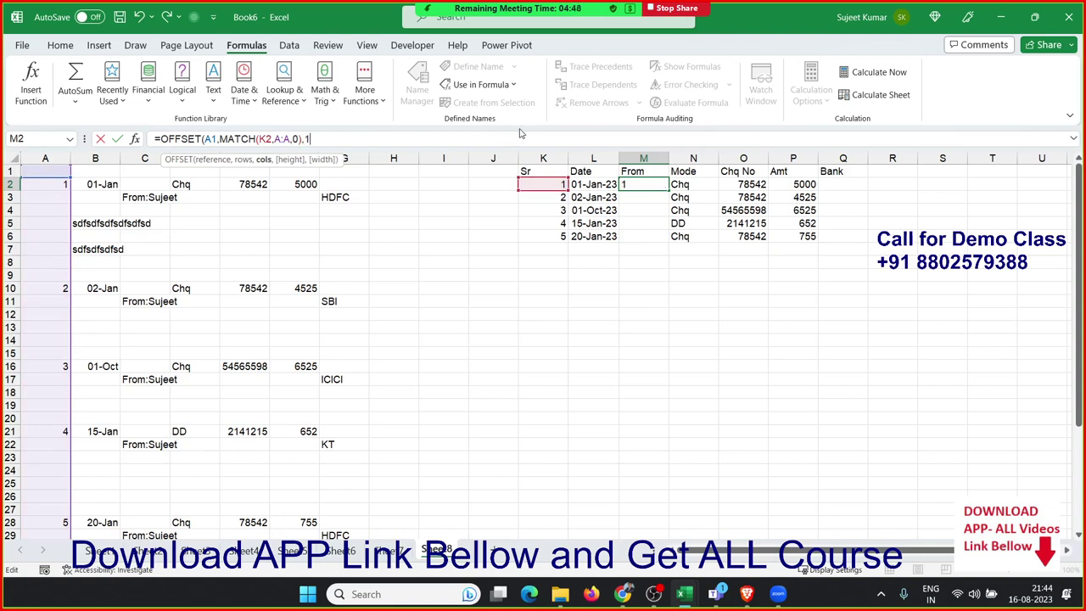
key(Return)
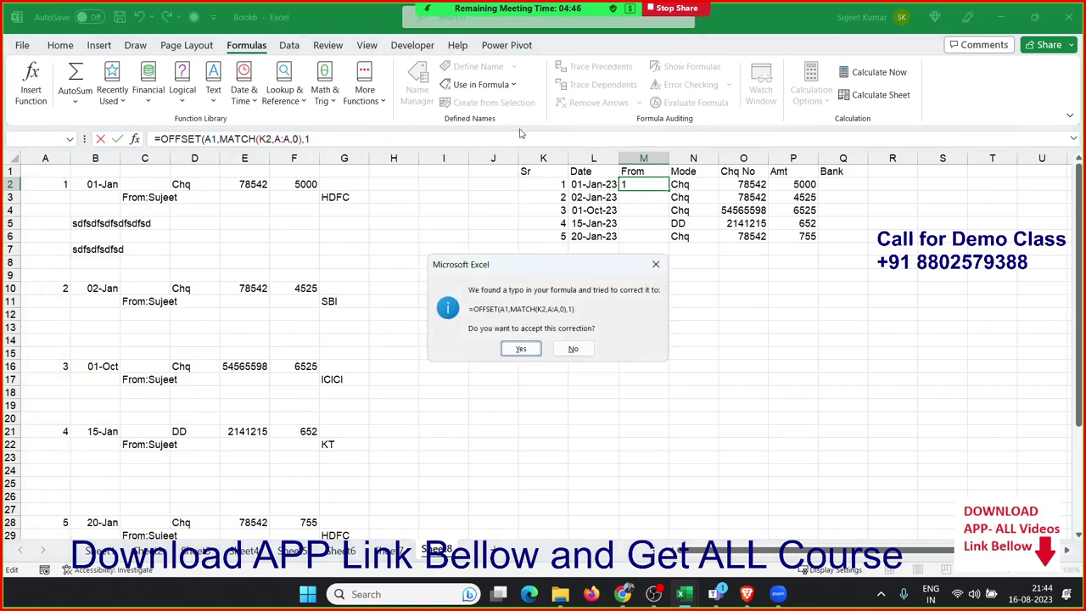
key(Return)
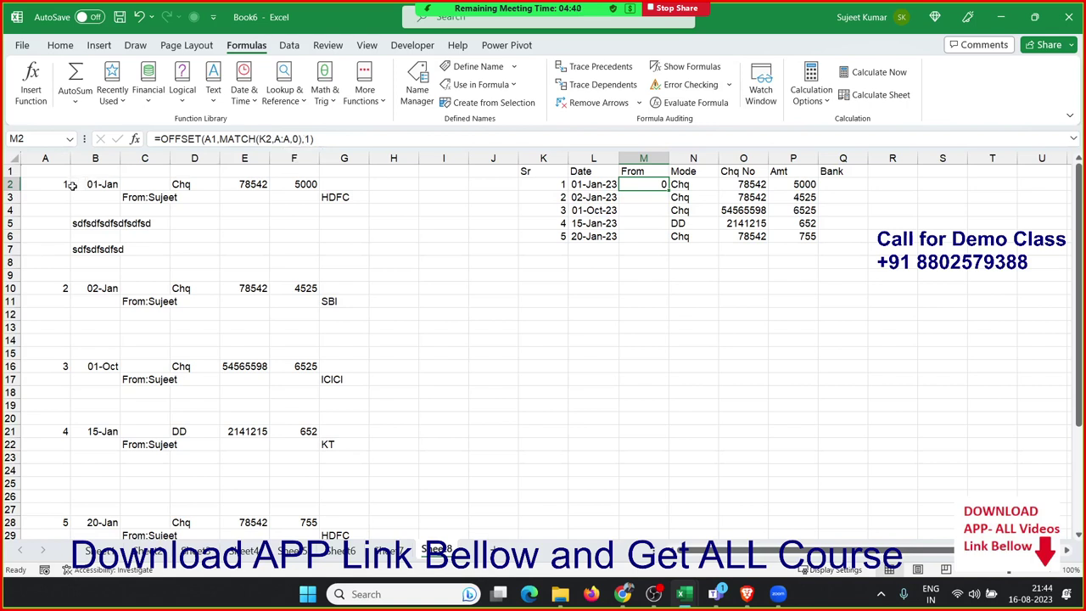
Step: Change the OFFSET column offset to 2 and autofit column M to the sender text
click(311, 139)
key(BackSpace)
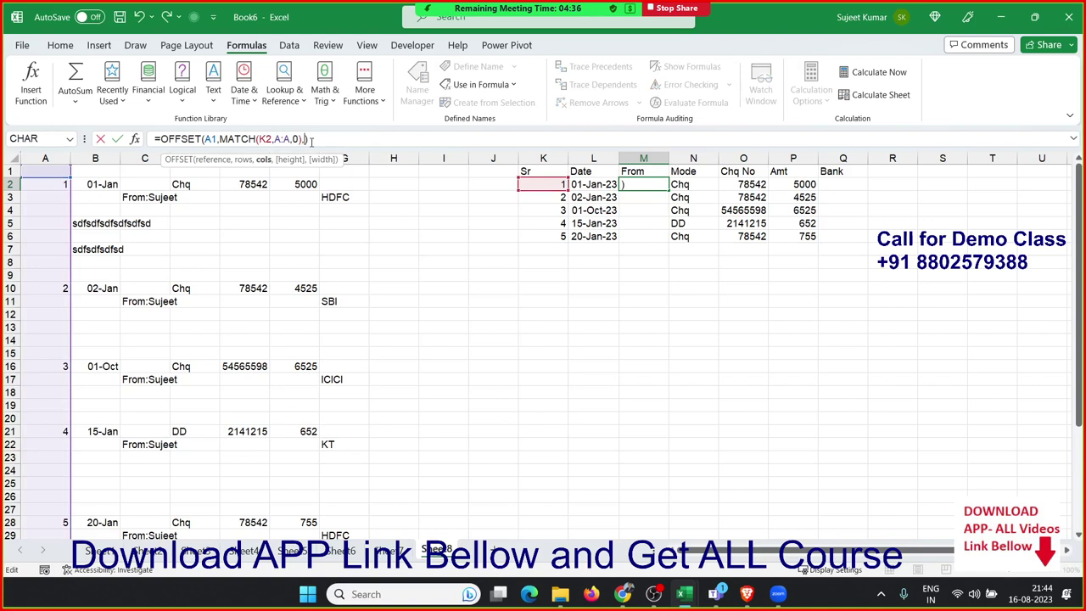
key(Return)
key(Up)
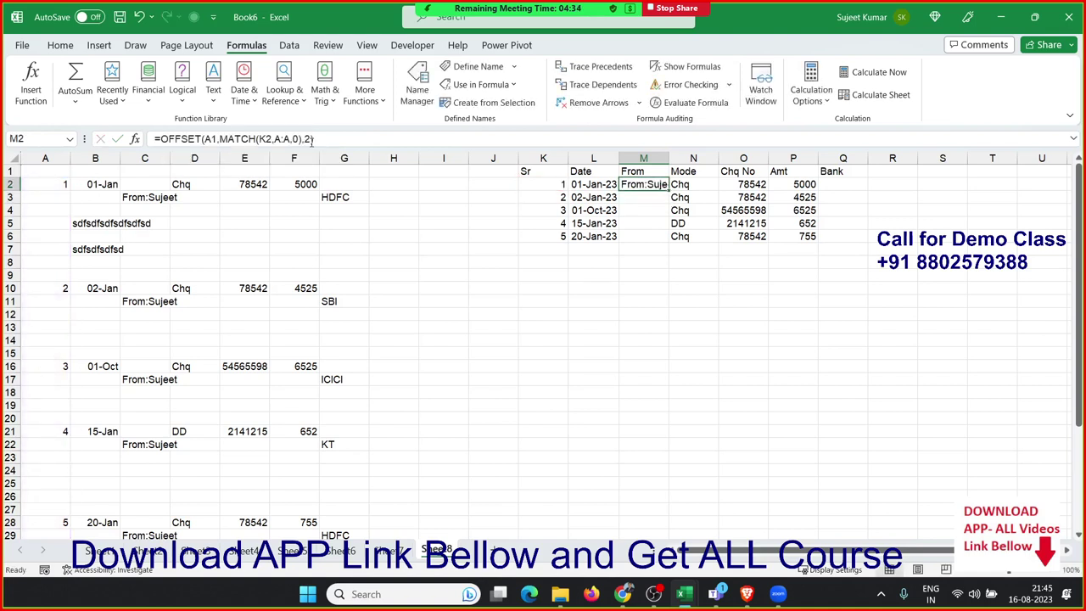
double_click(665, 159)
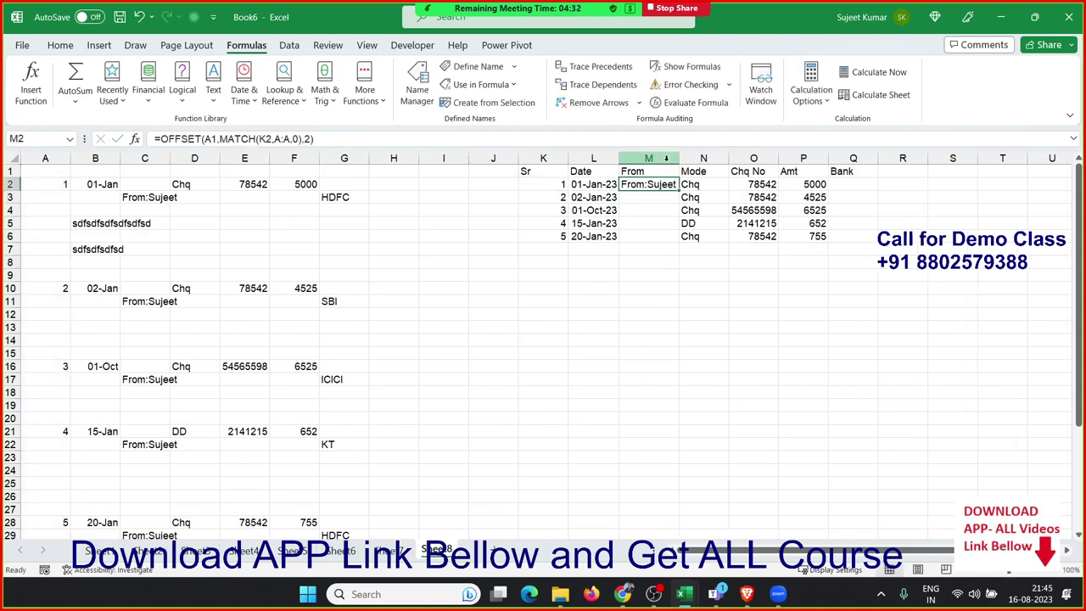
Step: Wrap the OFFSET result in TEXTAFTER with ":" to keep only the sender name
click(176, 140)
text(te)
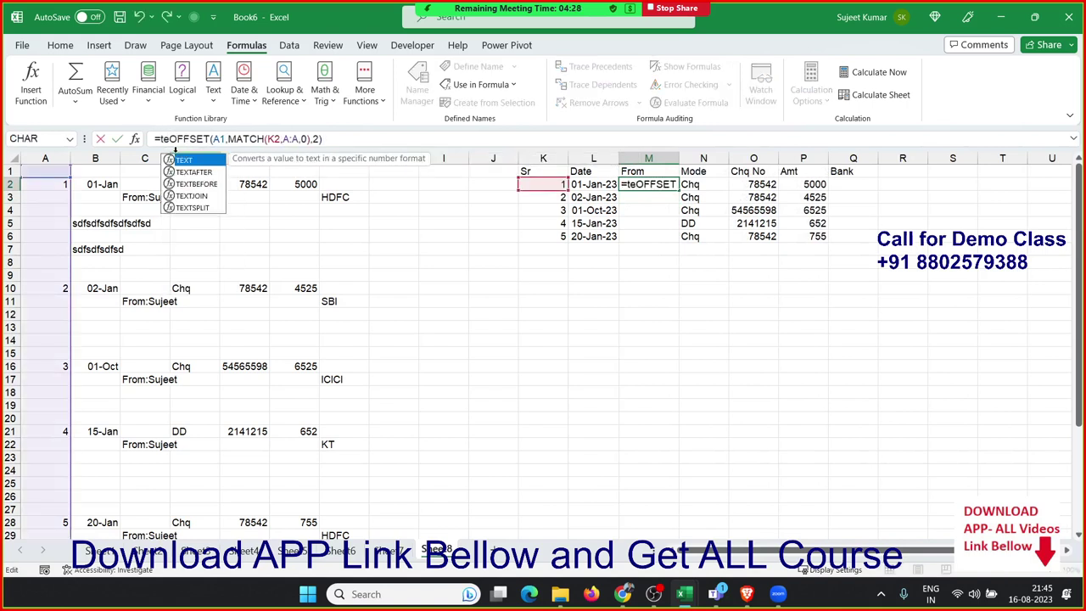
key(Down)
key(Tab)
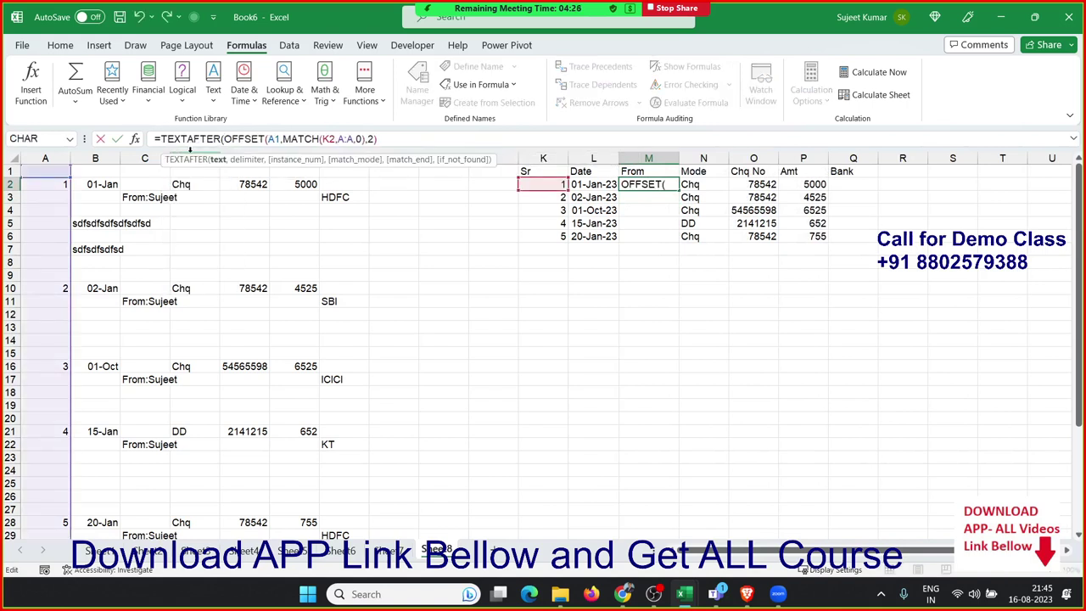
click(393, 141)
text(,":)
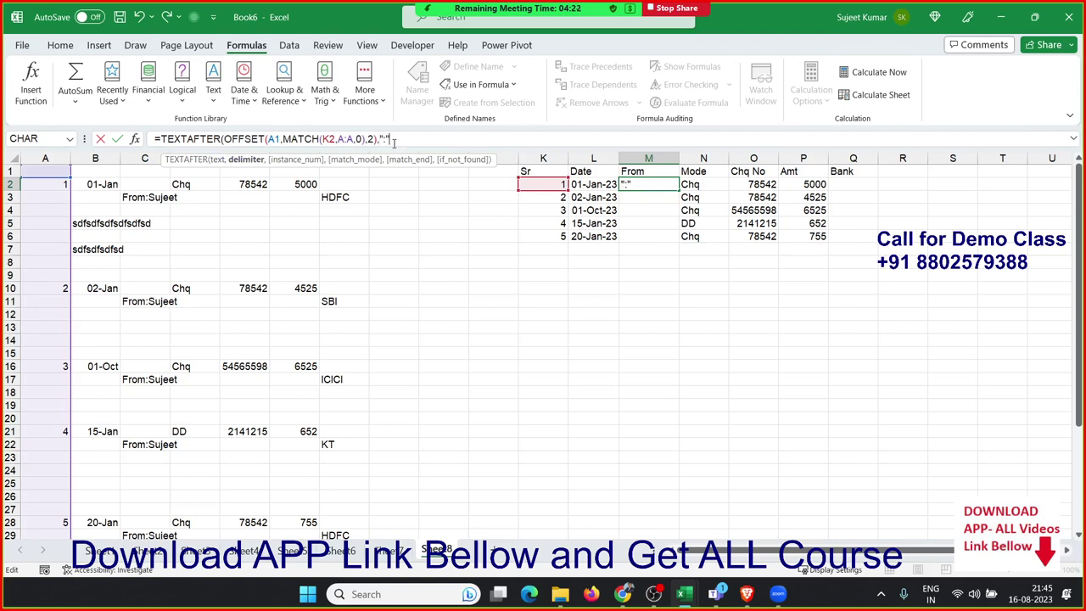
key(Return)
key(Return)
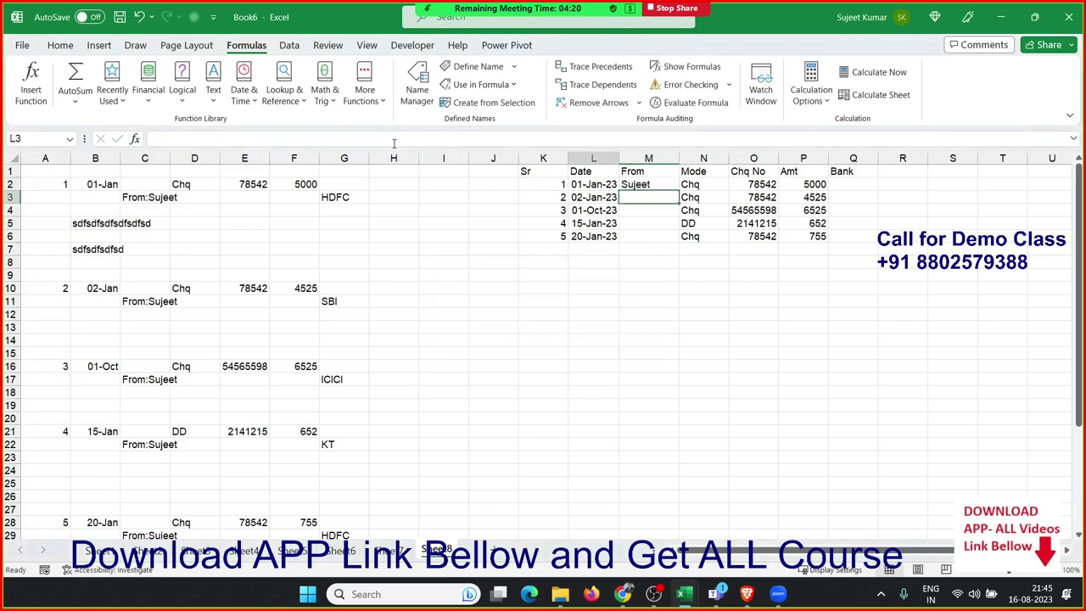
key(Left)
Step: Fill the From formula from M2 down through M6
key(ctrl+Down)
key(Right)
key(ctrl+shift+Up)
key(ctrl+d)
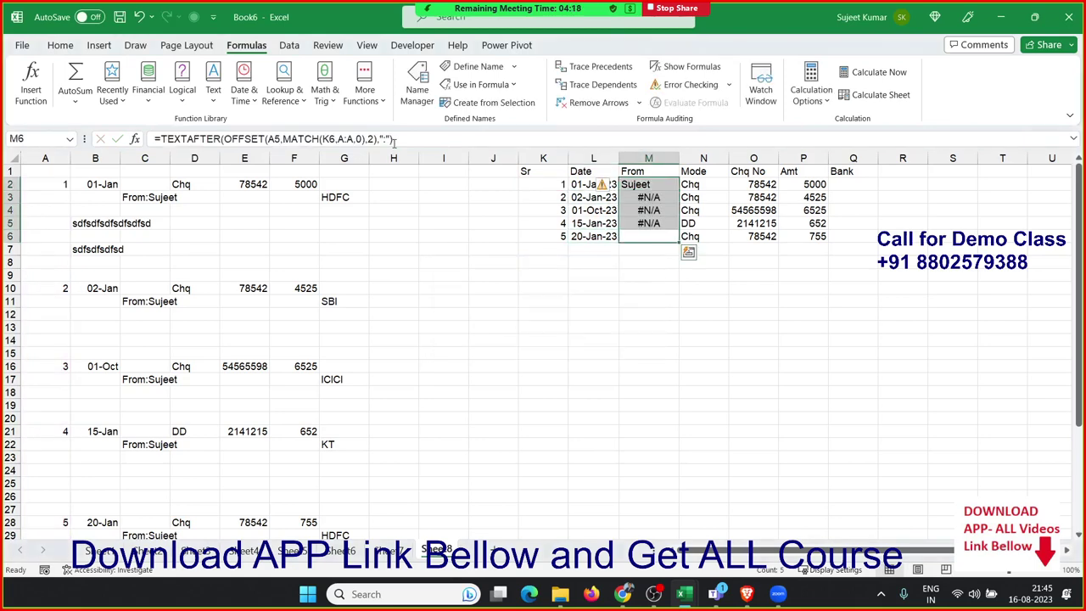
key(Up)
key(Up)
key(Up)
key(Up)
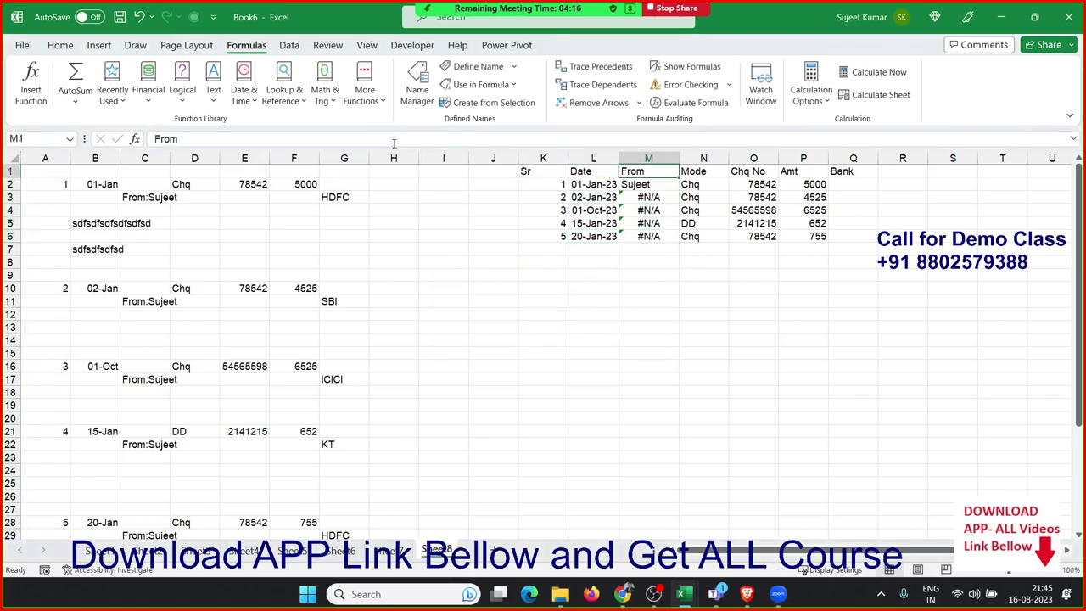
key(Down)
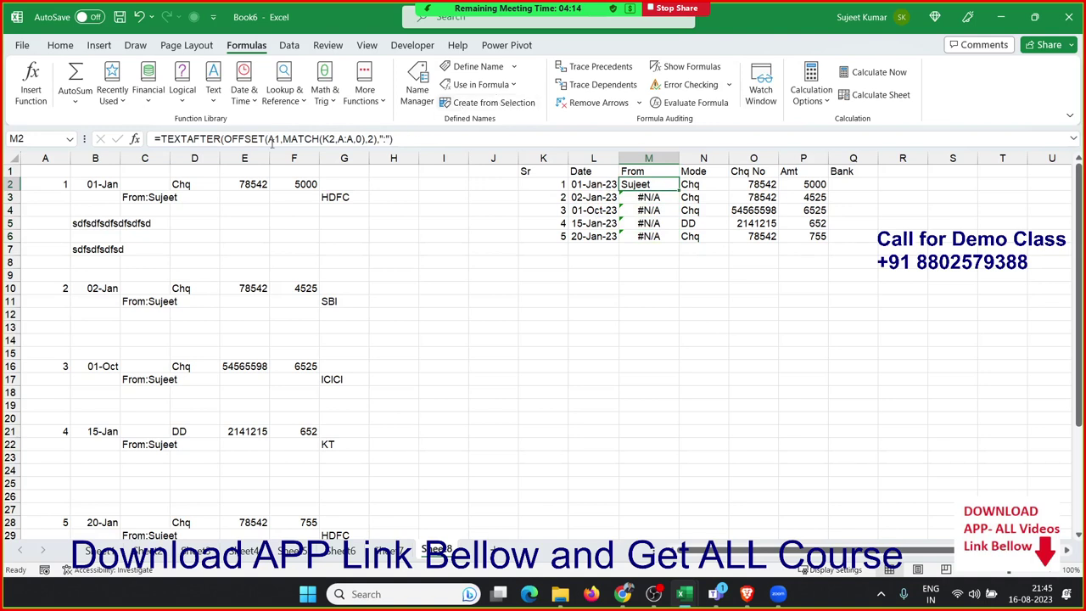
Step: Make the A1 reference absolute as $A$1 and refill M2:M6
click(264, 138)
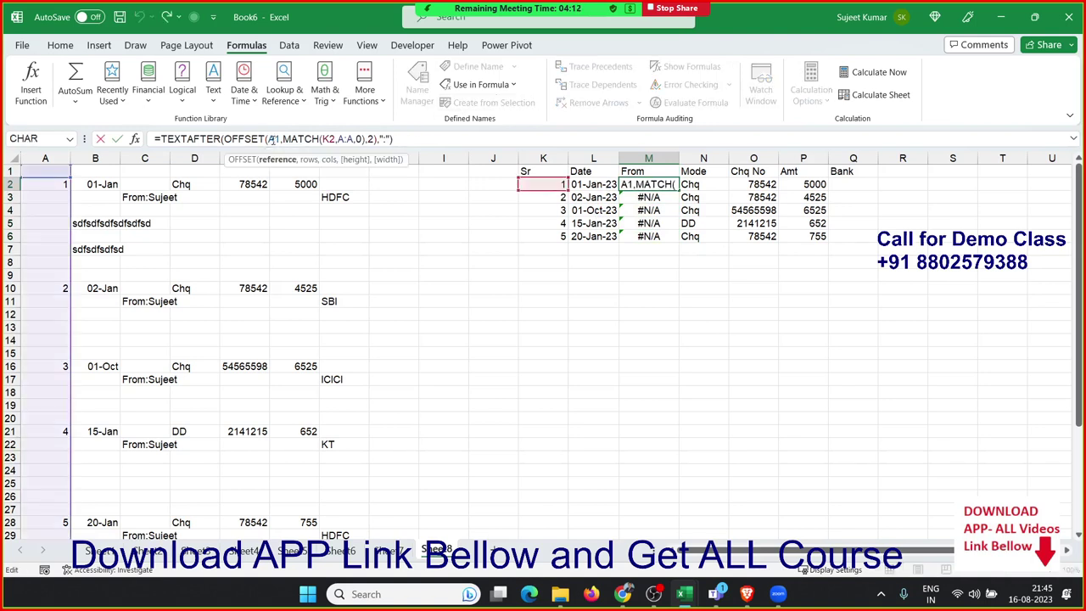
double_click(270, 139)
key(F4)
key(ctrl+Return)
key(ctrl+shift+Down)
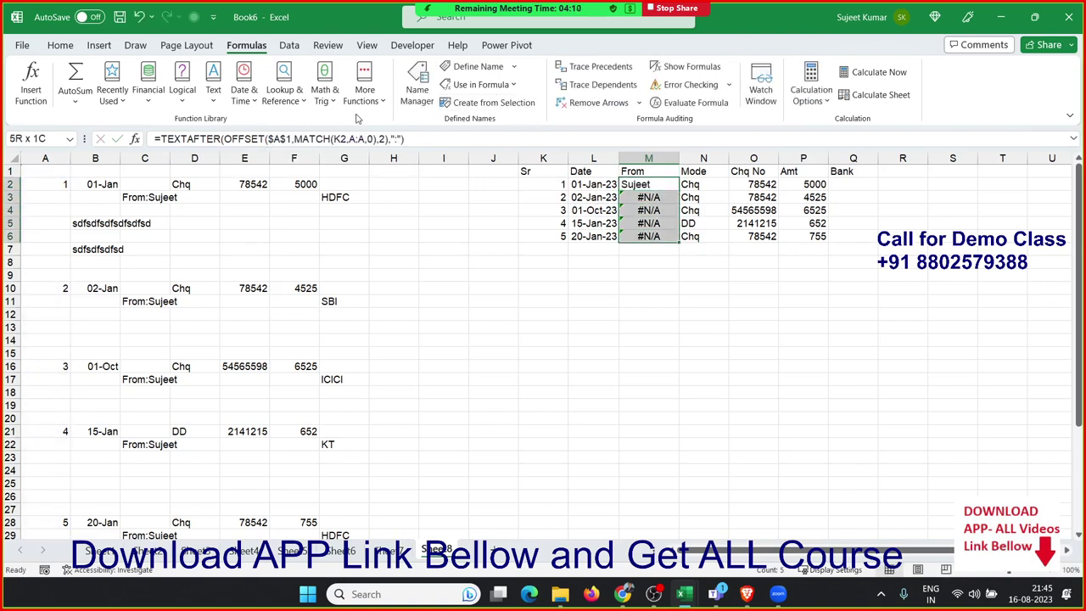
key(ctrl+d)
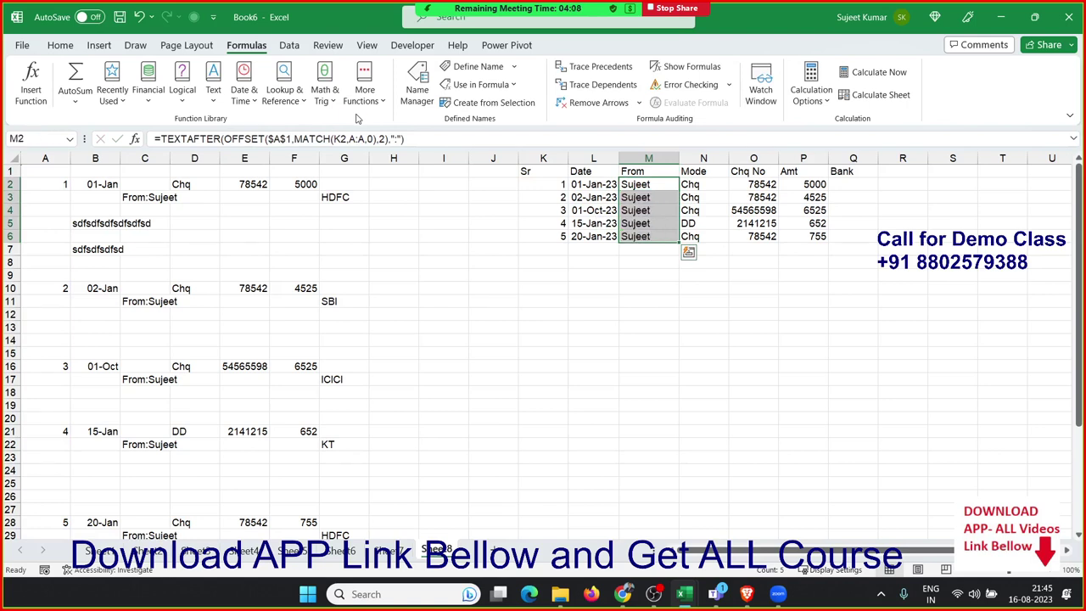
Step: Replace the second entry's sender name in C11 with a new name
click(142, 296)
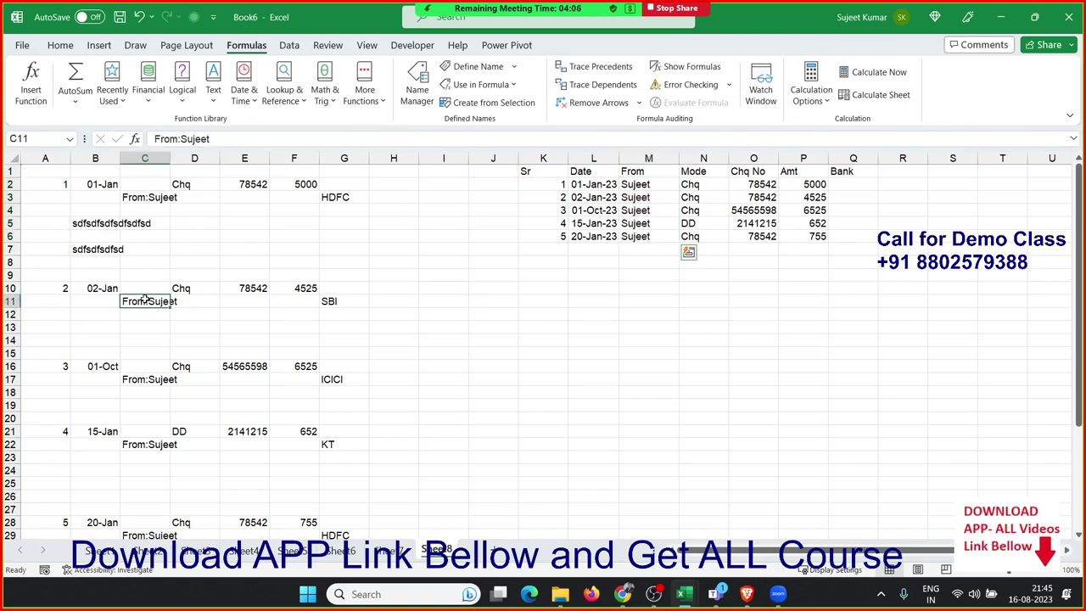
double_click(212, 139)
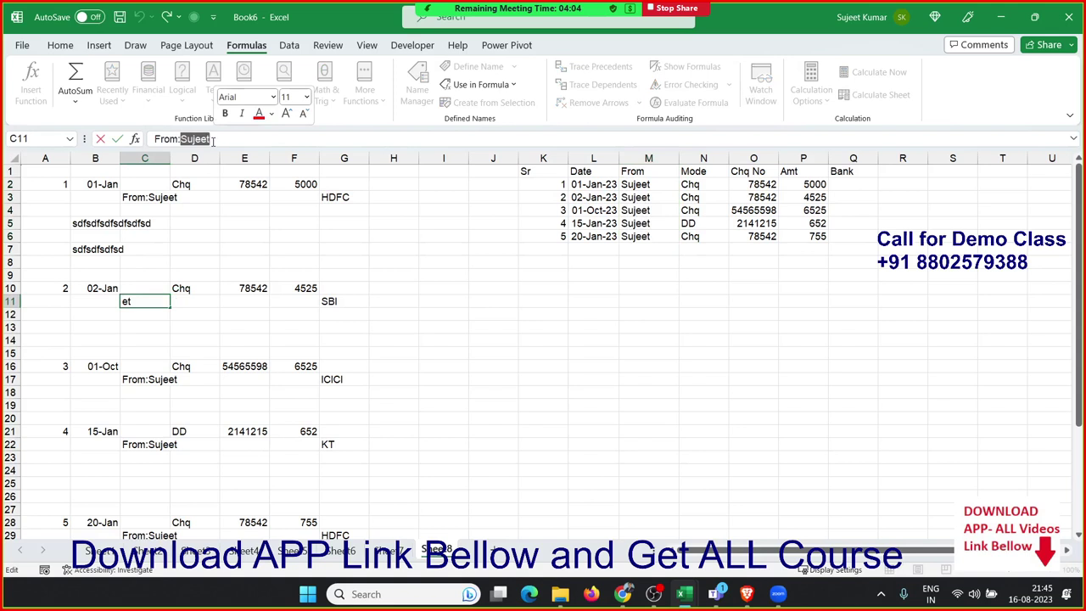
text(Mohan)
key(Return)
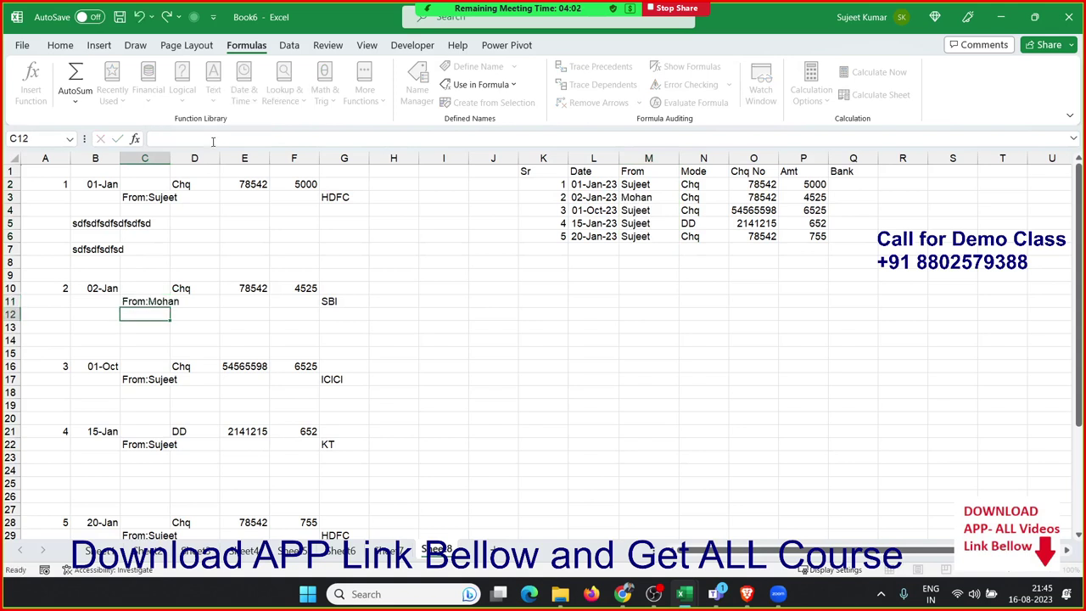
Step: Replace the fourth entry's sender name in C22, then copy M2's From formula text
click(151, 442)
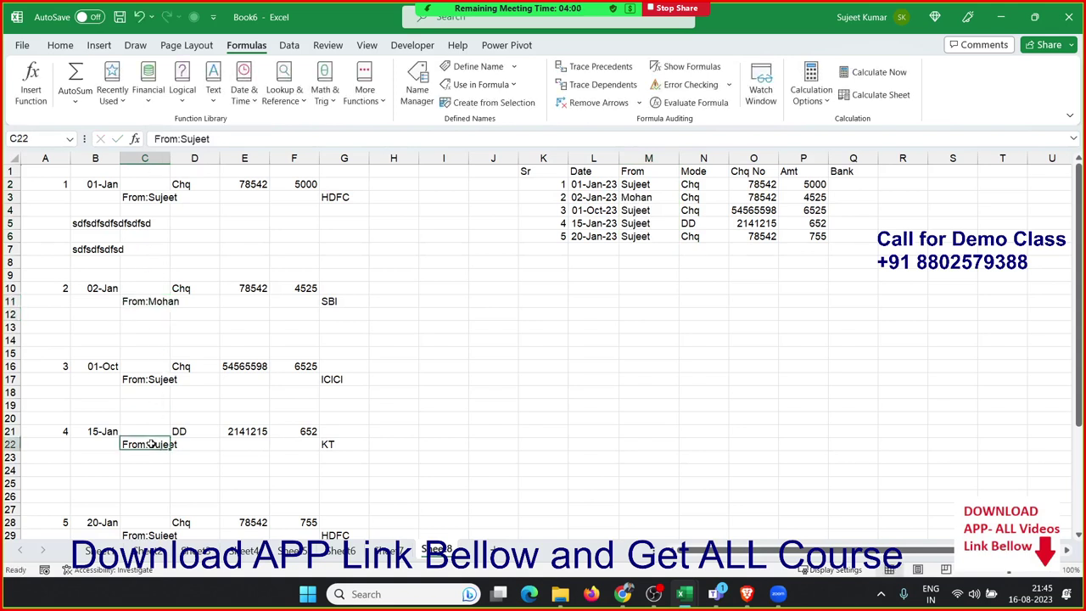
double_click(207, 139)
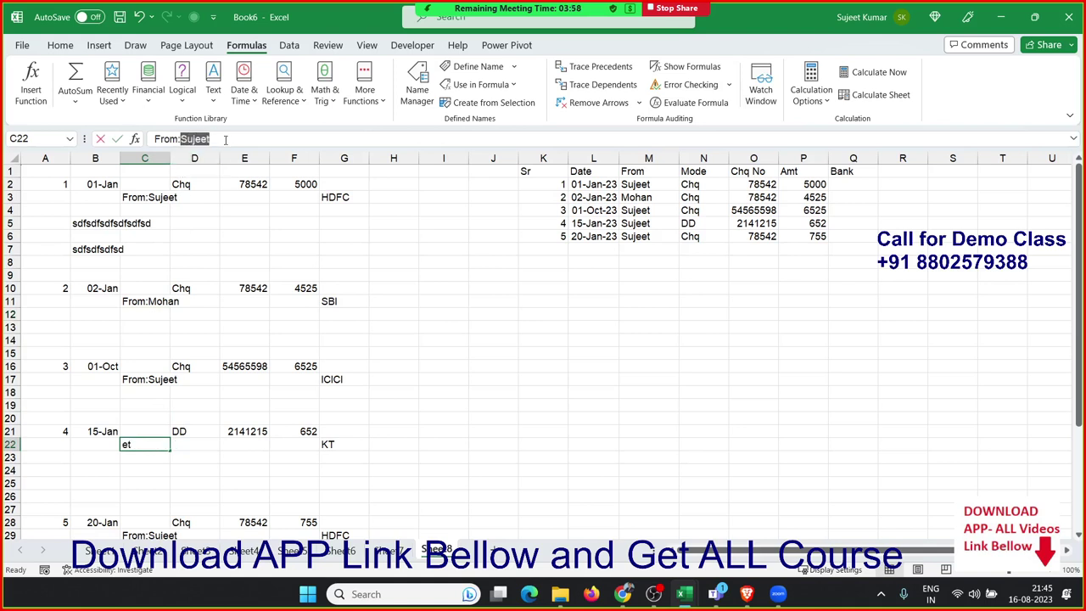
key(BackSpace)
text(KAvi)
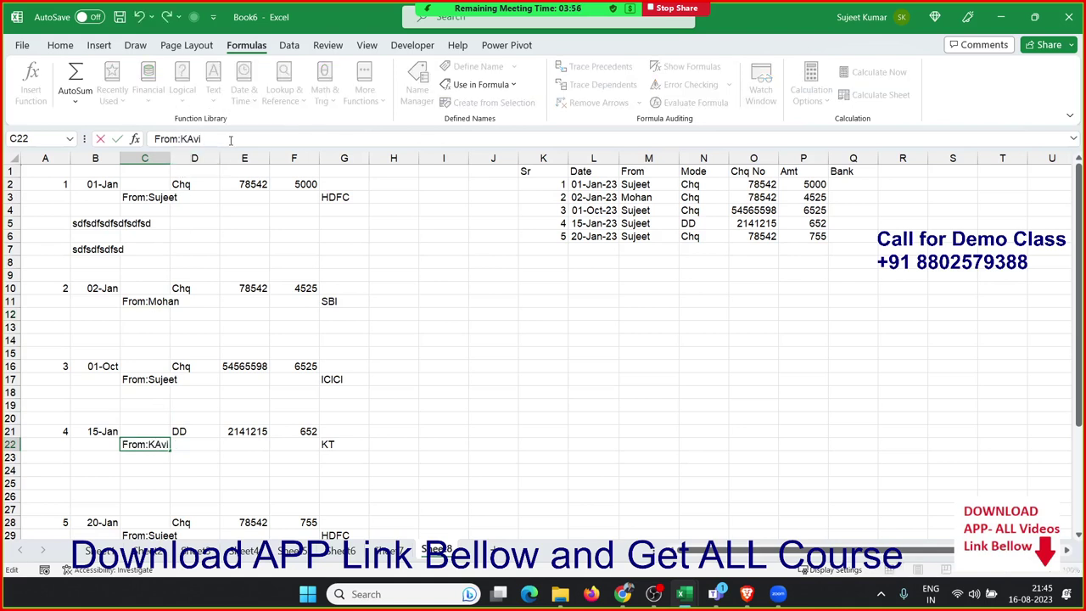
key(Return)
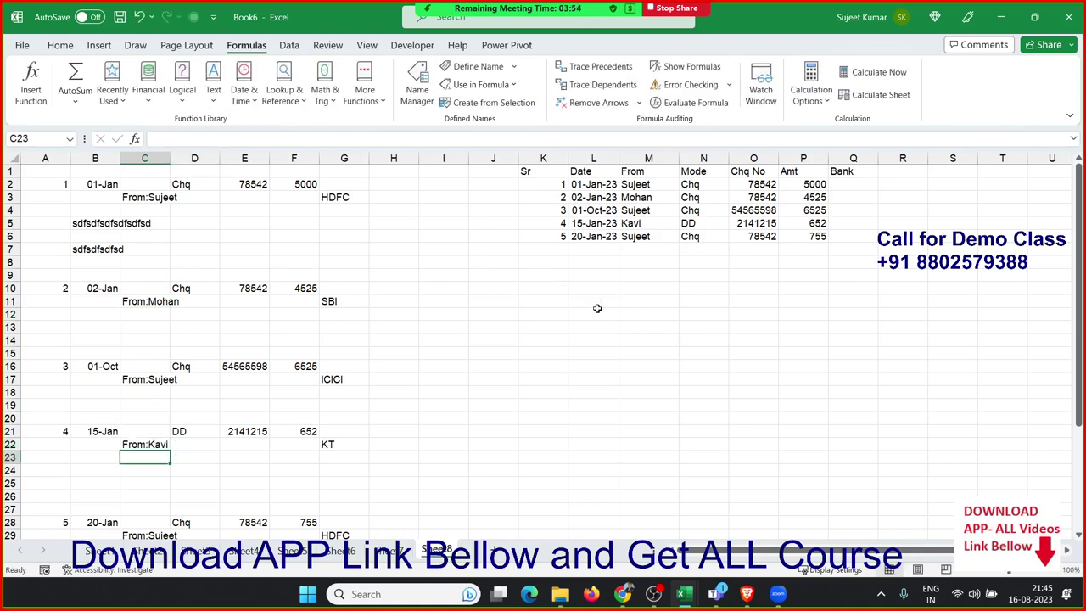
double_click(639, 182)
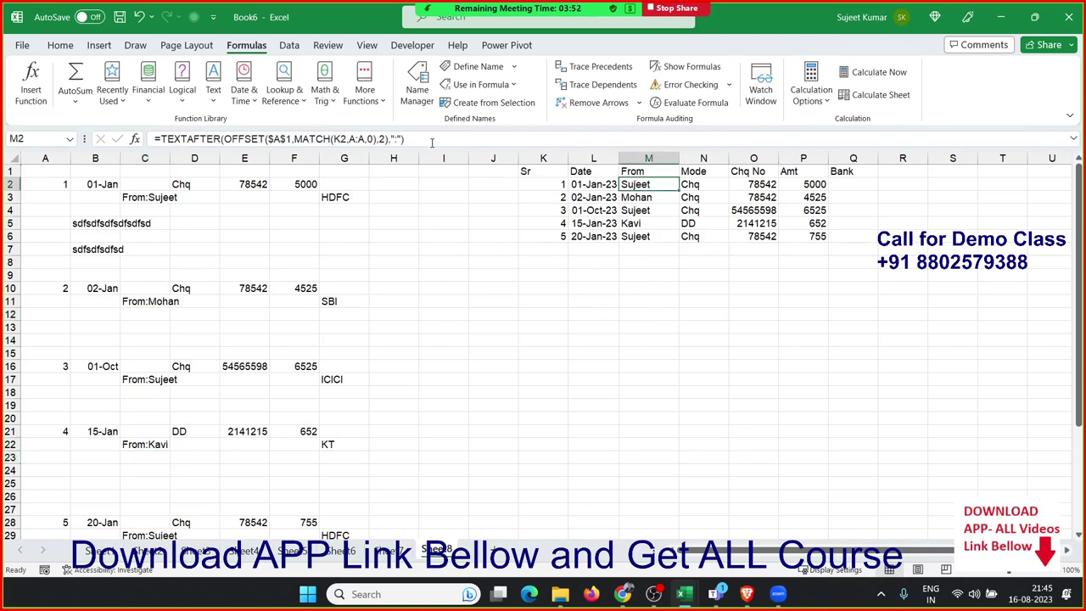
drag(432, 139, 13, 121)
key(ctrl+c)
Step: Paste the copied From formula into Q2 for the Bank column
key(Escape)
click(836, 175)
click(837, 183)
key(ctrl+v)
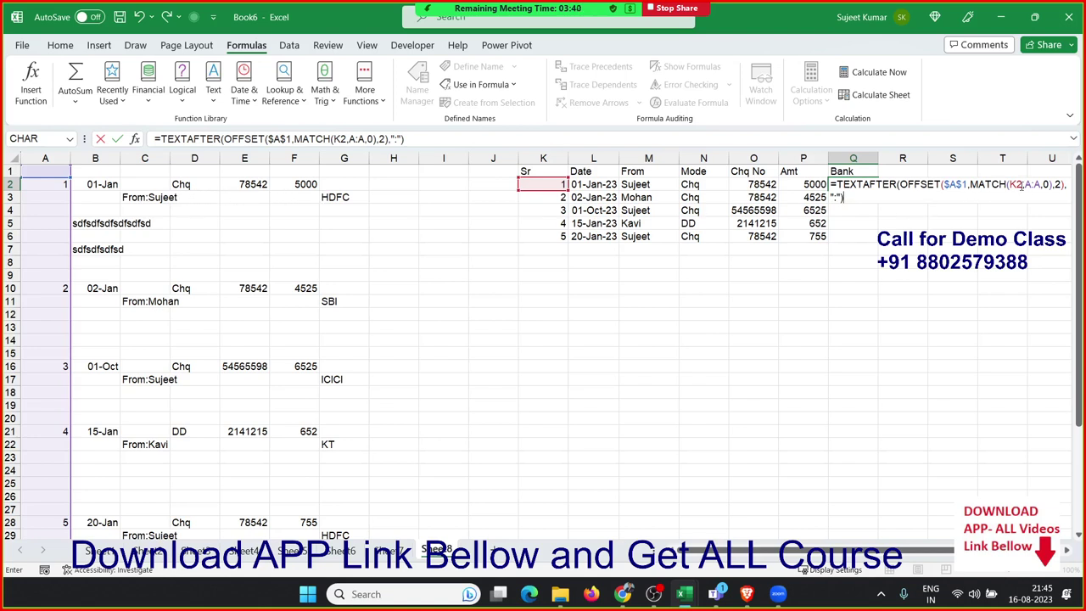
click(1057, 184)
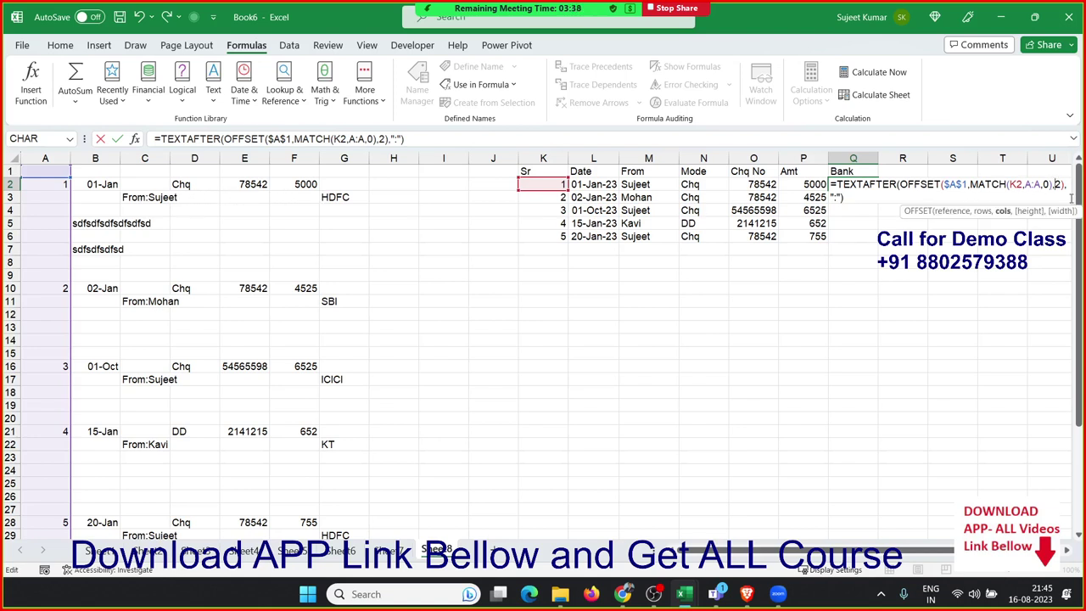
text(6)
key(Return)
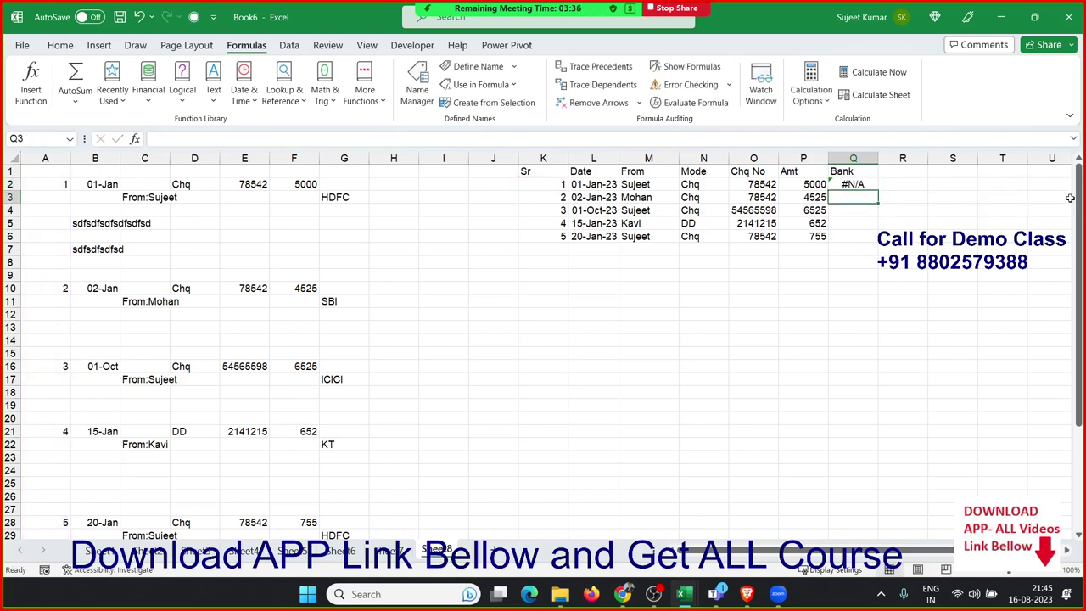
key(Up)
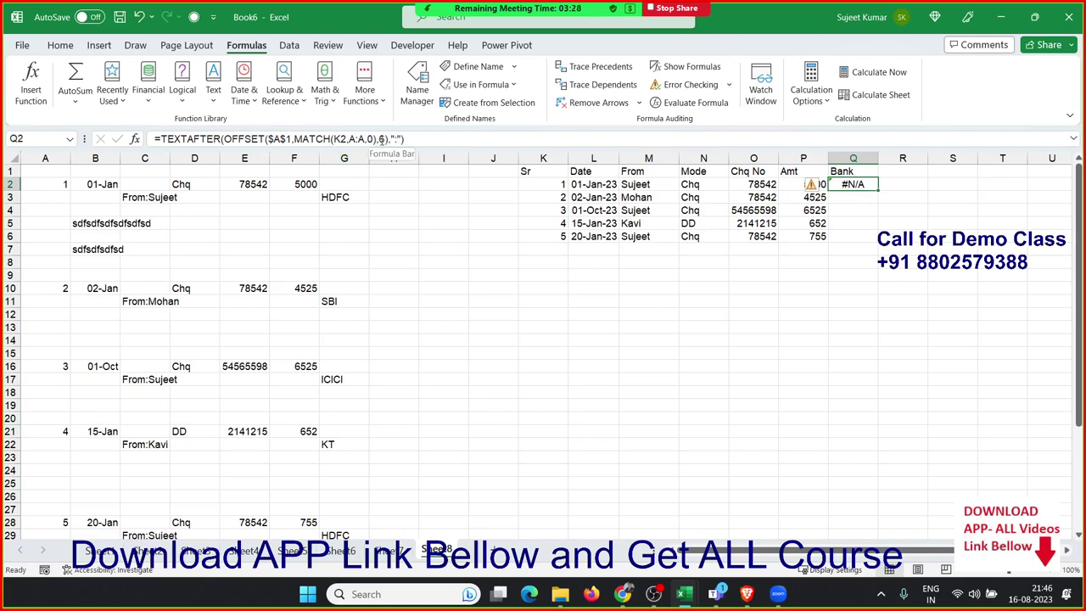
Step: Adjust Q2's OFFSET column offset, setting it to 2 for now
click(380, 139)
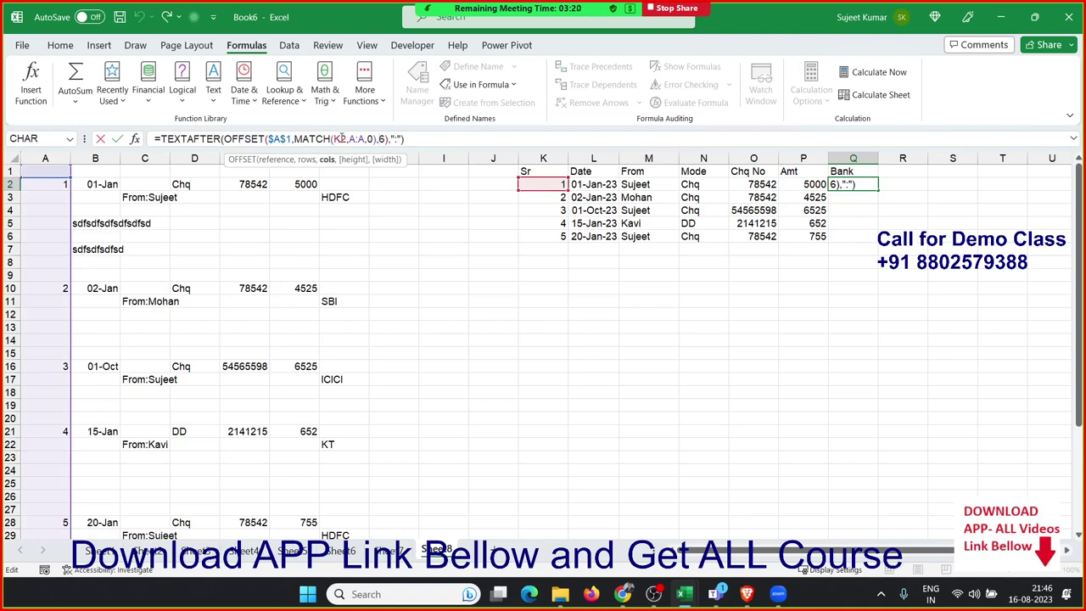
key(Left)
key(Left)
key(Left)
key(Left)
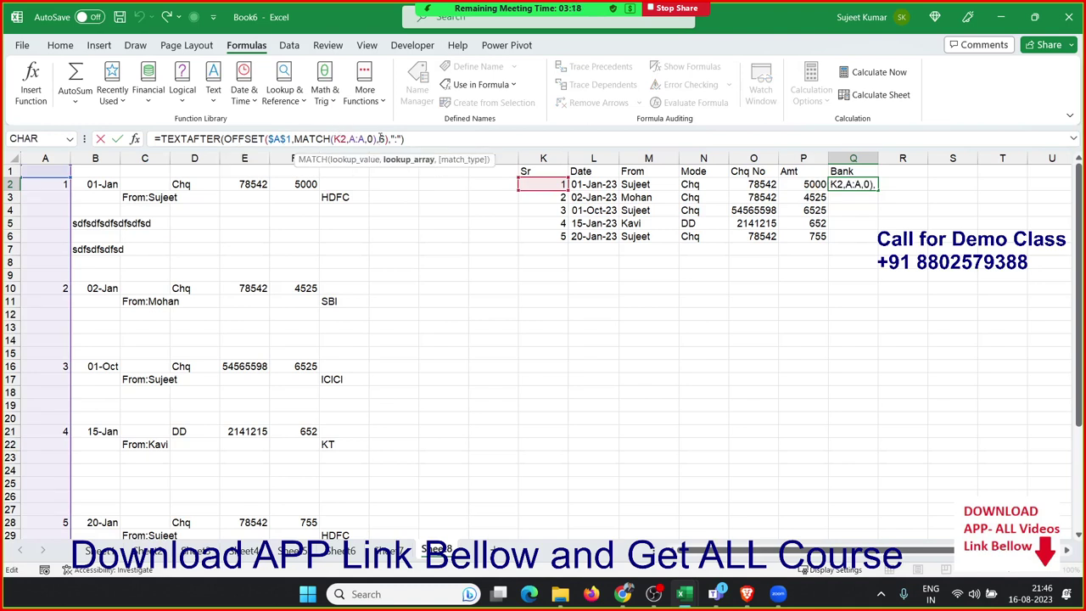
click(383, 139)
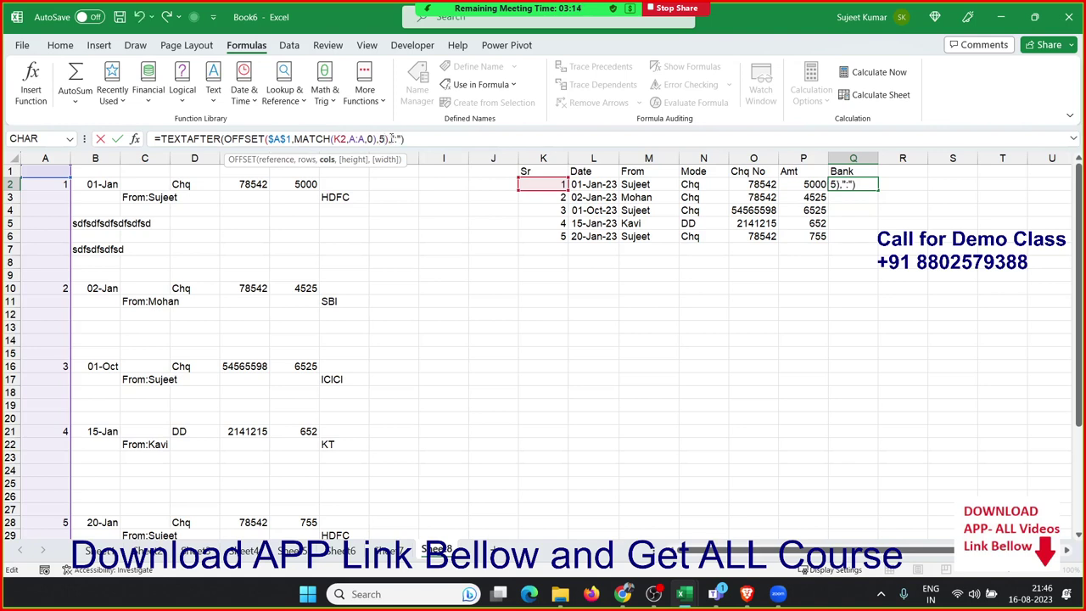
key(Return)
key(Up)
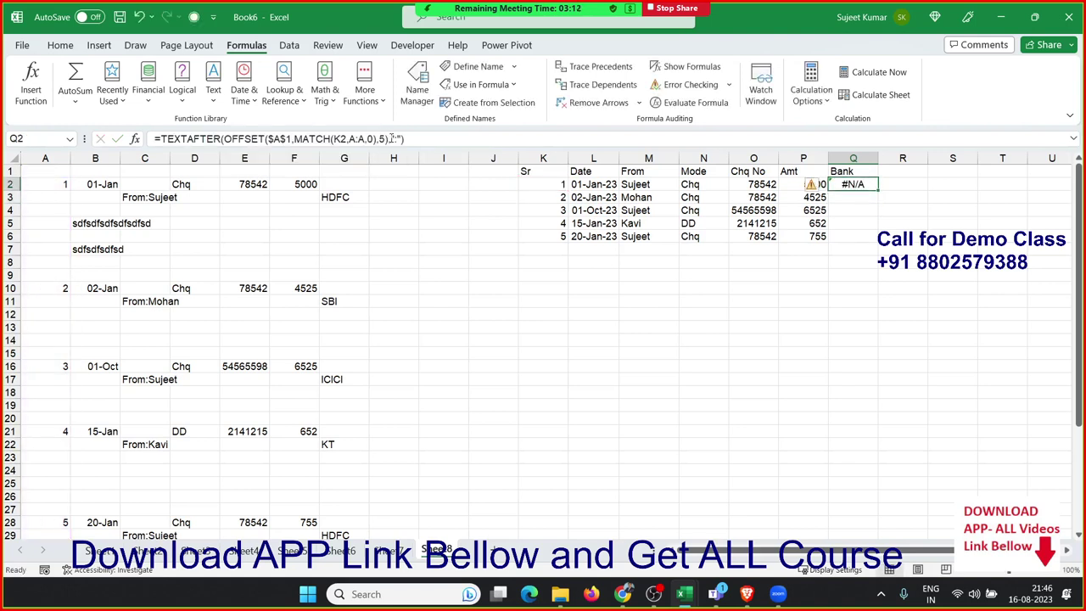
click(390, 138)
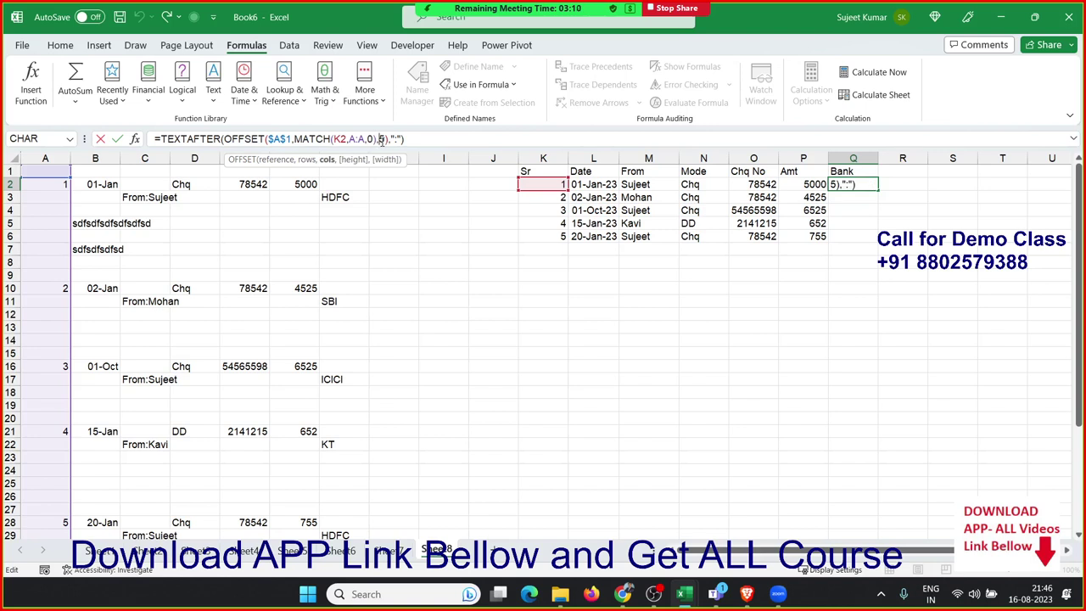
text(2)
key(ctrl+Return)
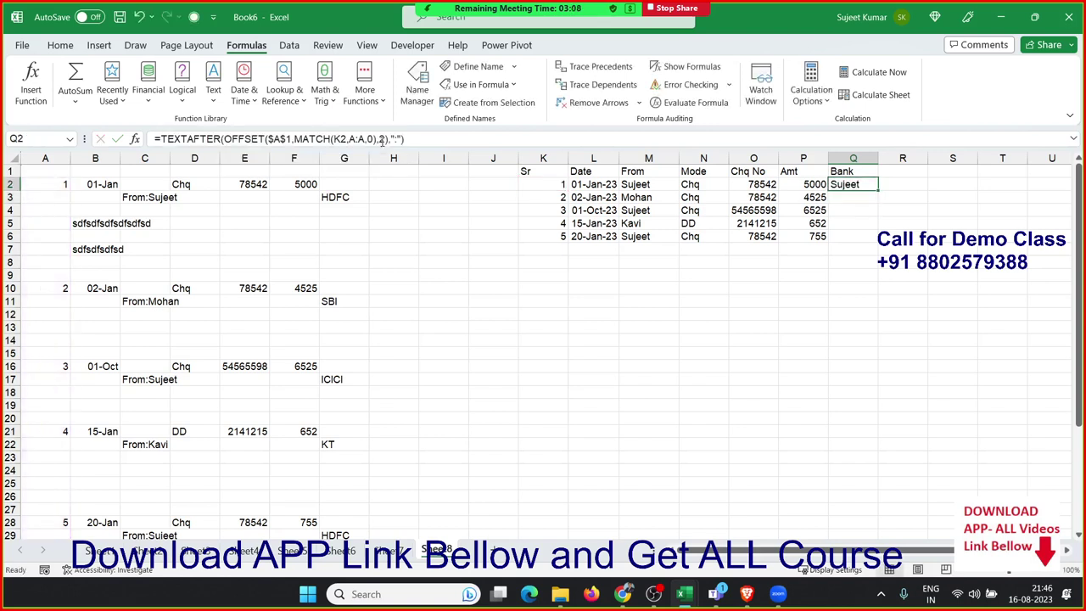
Step: Change the column offset to 6 and drop TEXTAFTER so Q2 shows HDFC
click(382, 139)
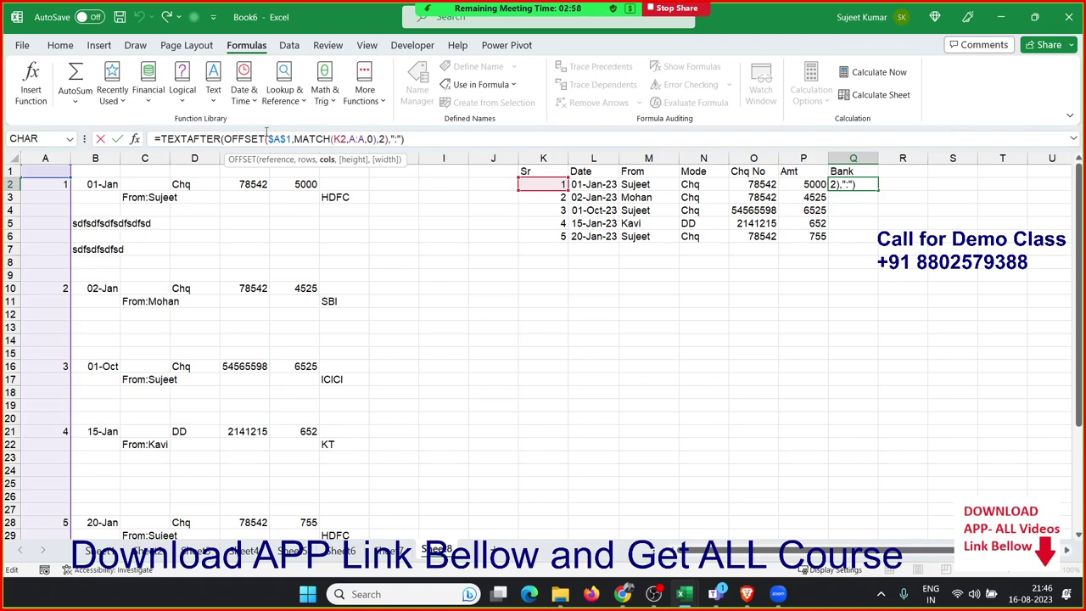
key(BackSpace)
text(6)
drag(225, 138, 160, 138)
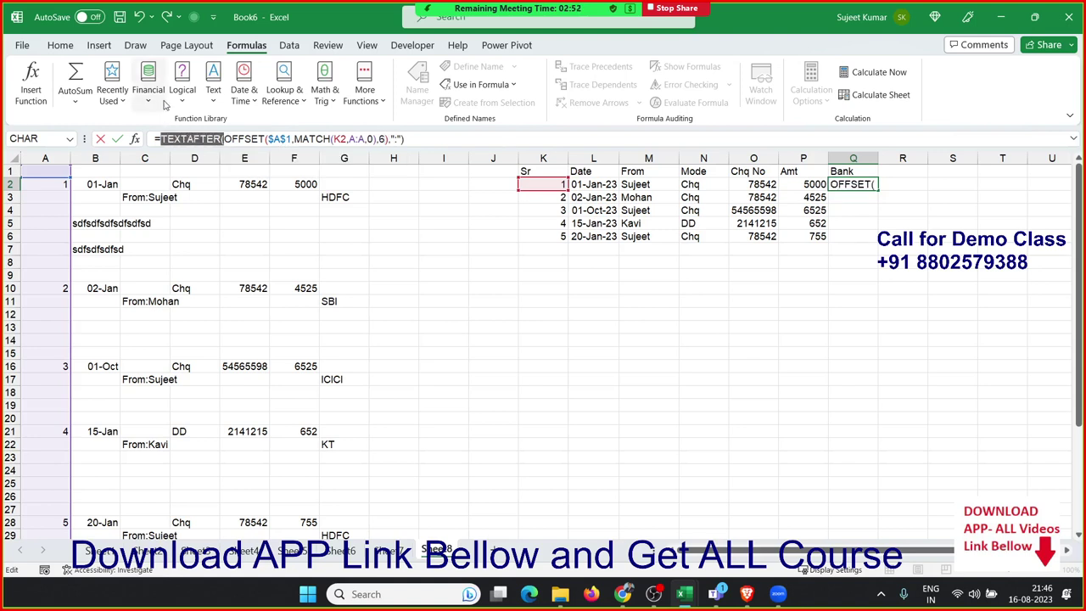
key(BackSpace)
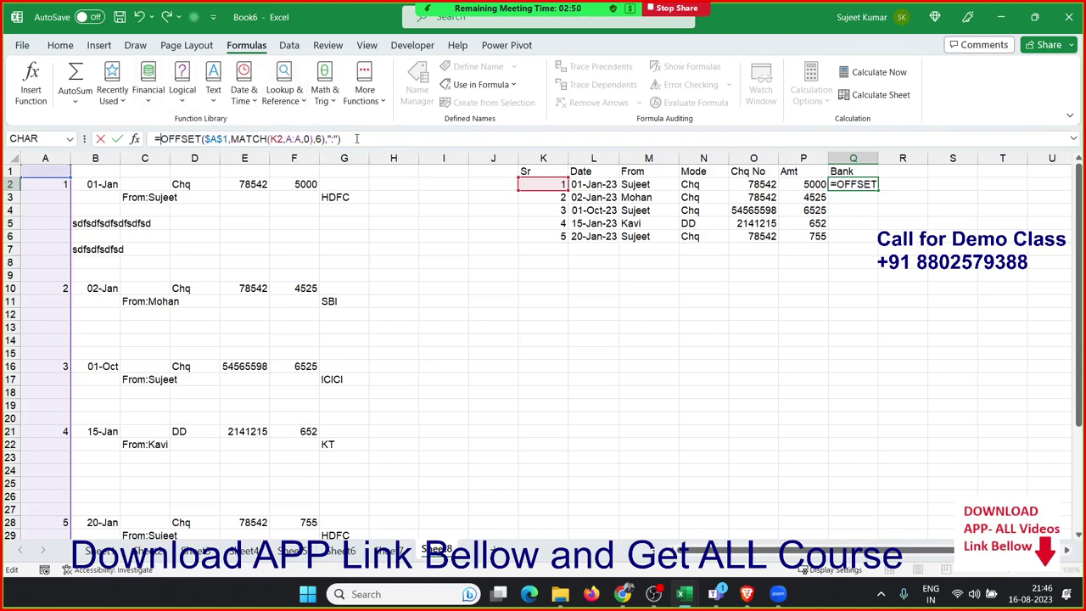
click(357, 139)
key(BackSpace)
key(BackSpace)
key(BackSpace)
key(BackSpace)
key(Return)
key(Up)
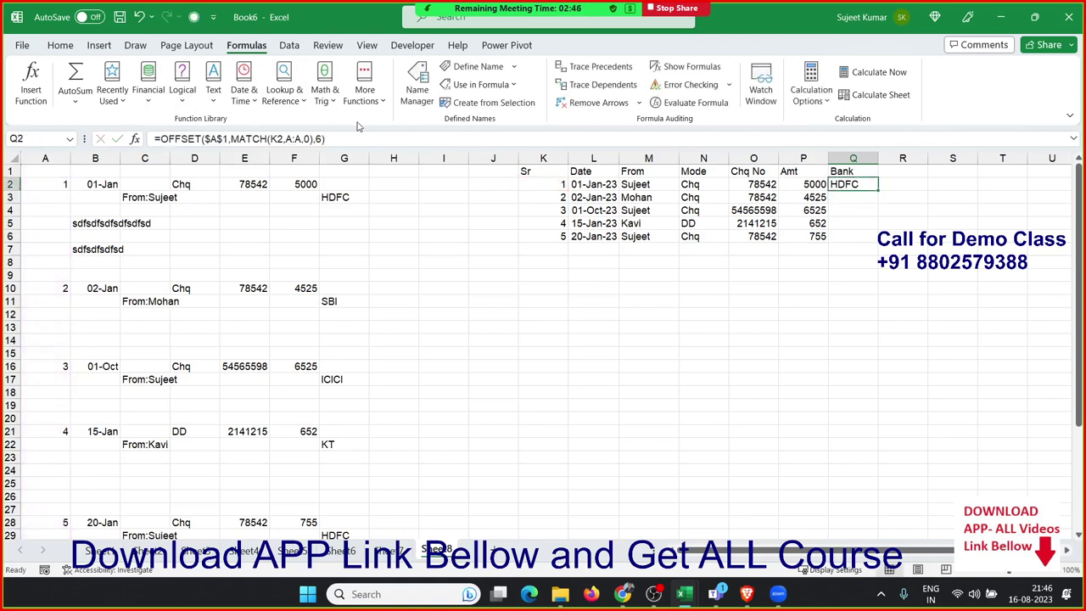
Step: Fill the Bank formula down to Q6, showing HDFC, SBI, ICICI, KT, HDFC
drag(878, 189, 878, 240)
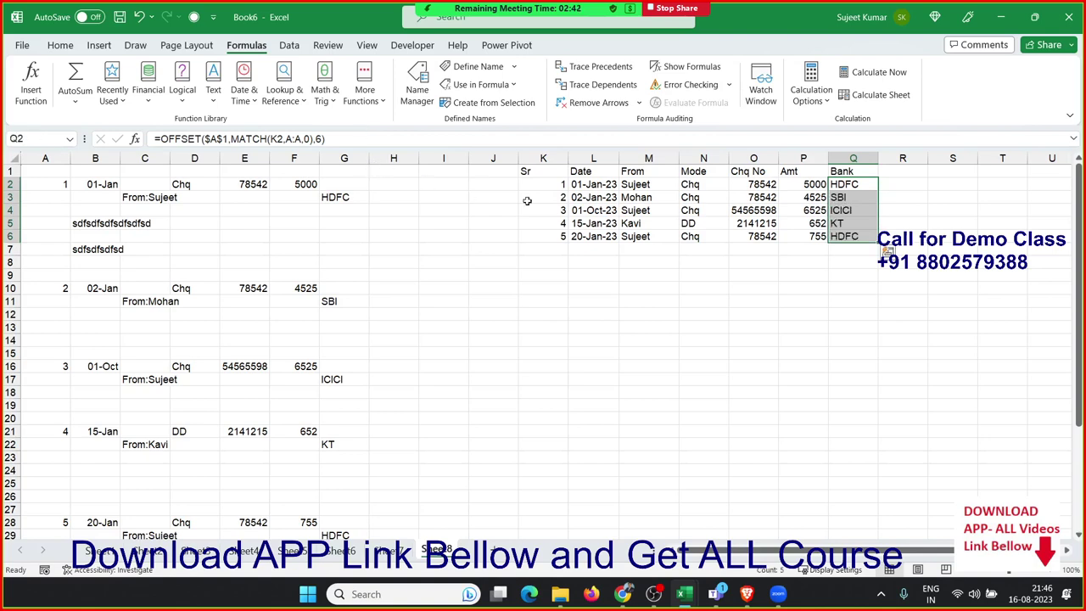
scroll(494, 245, down, 4)
scroll(495, 245, down, 5)
scroll(504, 279, up, 6)
scroll(504, 279, up, 3)
Step: Save the cheque register workbook to this PC as Array9.xlsx, replacing the Book6 name
click(120, 18)
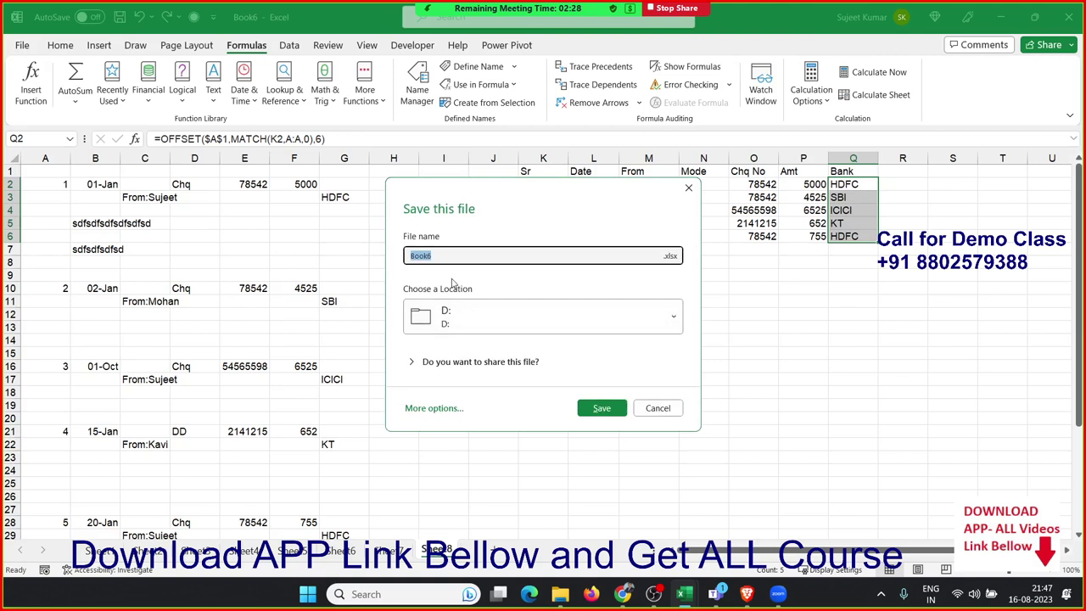
text(Array9)
click(601, 410)
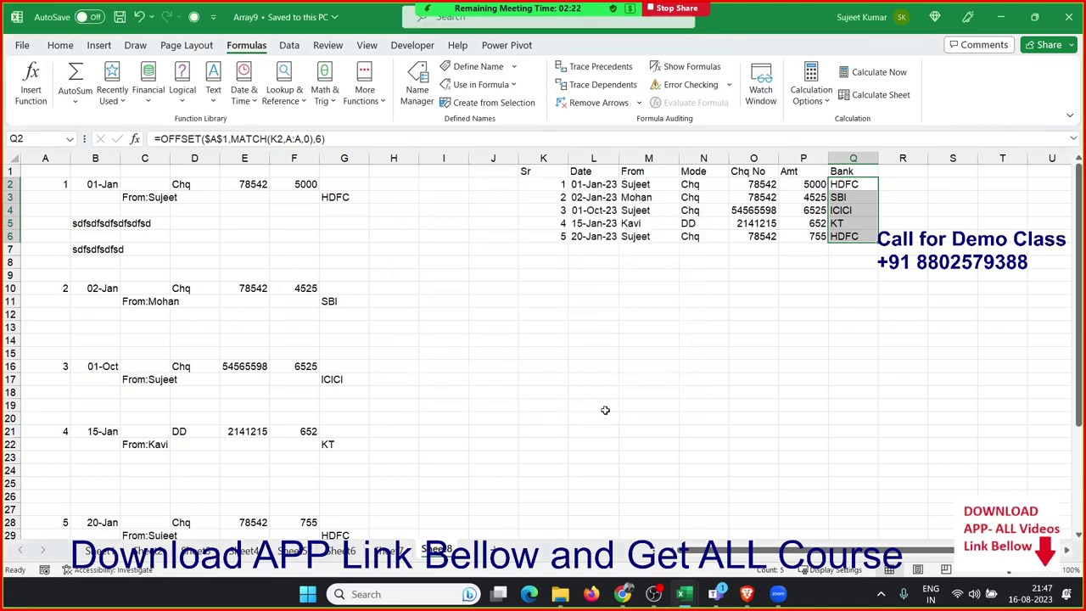